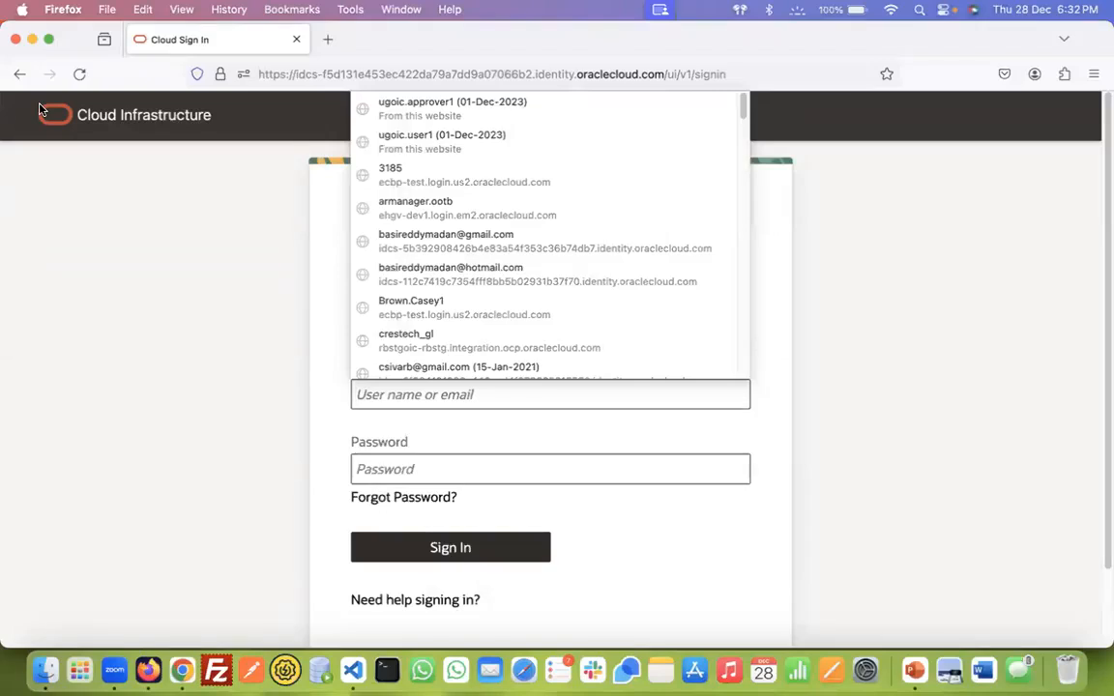
Sign in to Oracle Cloud with the saved user-role login, filling in the user name and account password, and make the browser full screen
{"action": "left_click", "coordinate": [433, 149]}
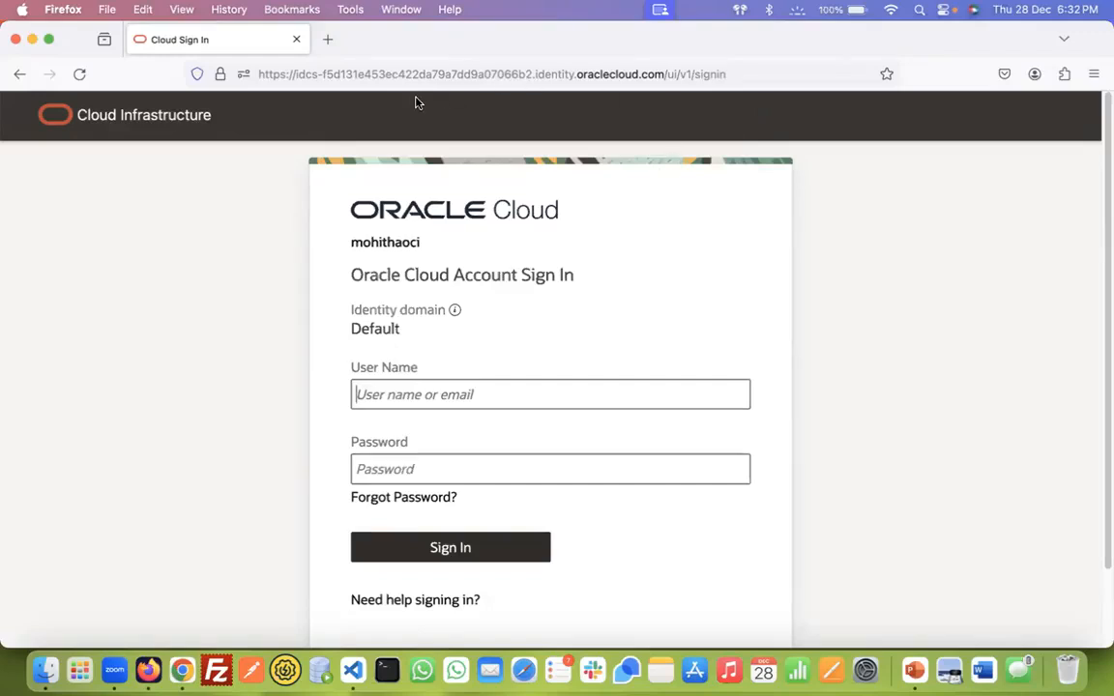
{"action": "left_click", "coordinate": [413, 393]}
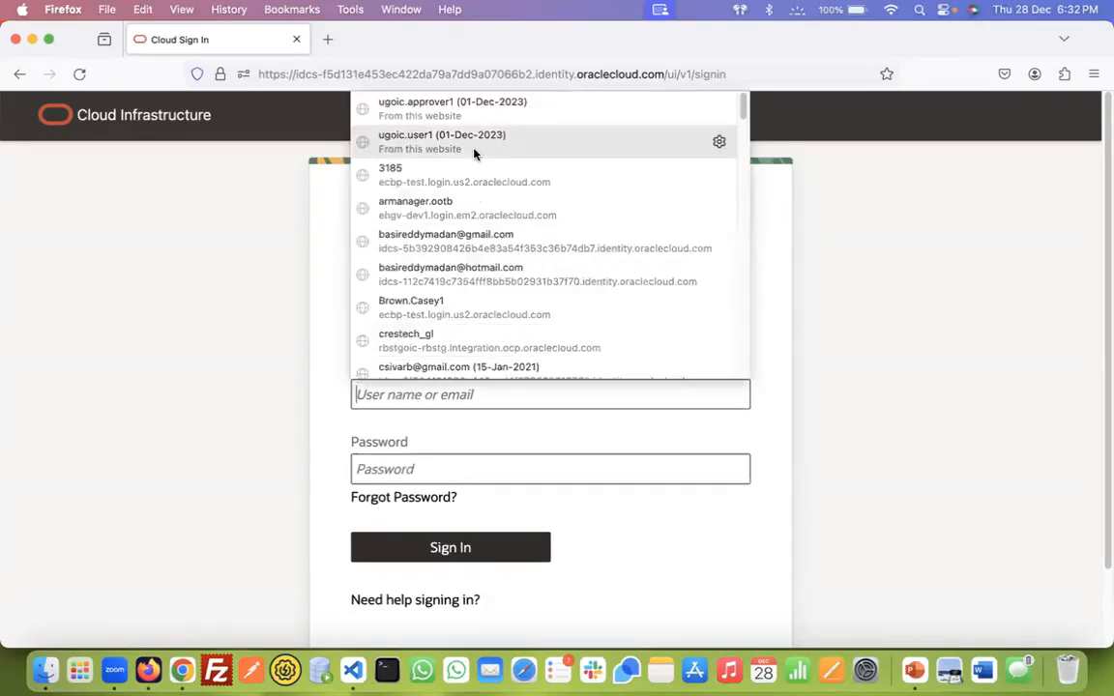
{"action": "left_click", "coordinate": [425, 135]}
{"action": "left_click", "coordinate": [497, 550]}
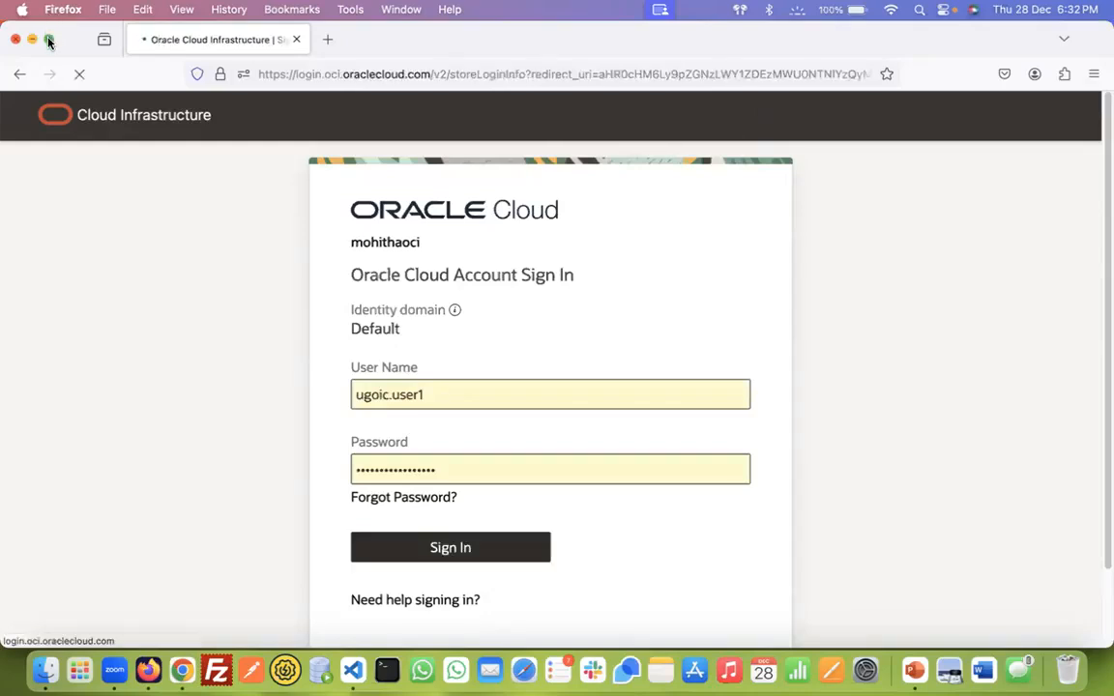
{"action": "left_click", "coordinate": [49, 39]}
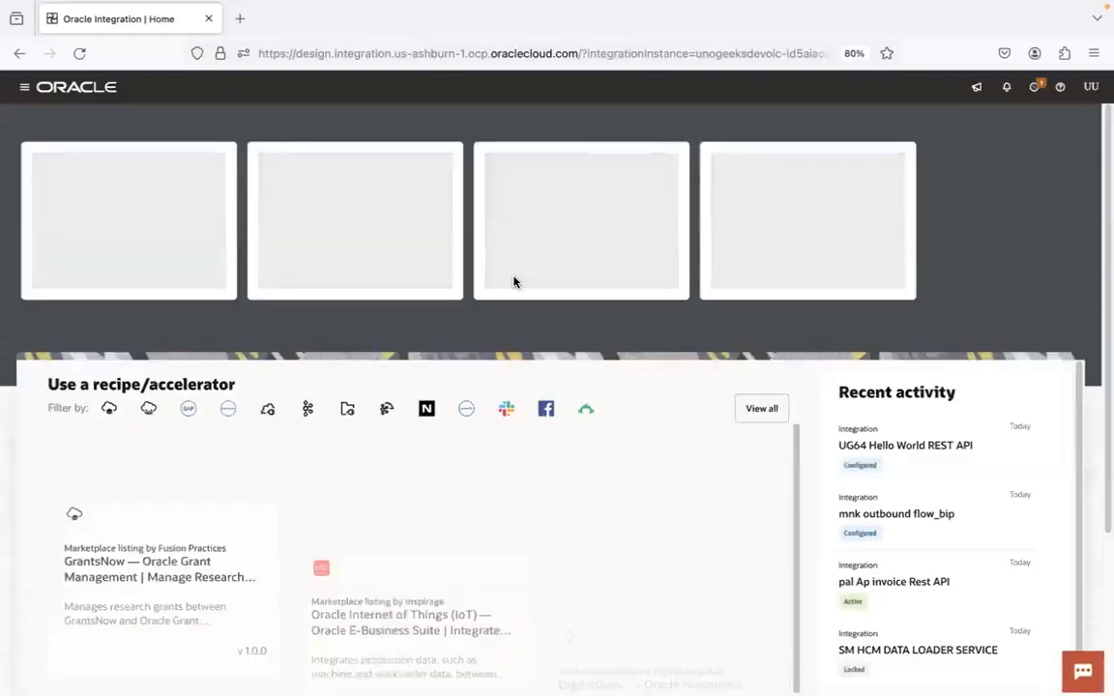
Search the projects for UG63, open that project and open its UG63 File Transfer Service integration
{"action": "left_click", "coordinate": [23, 87]}
{"action": "left_click", "coordinate": [105, 148]}
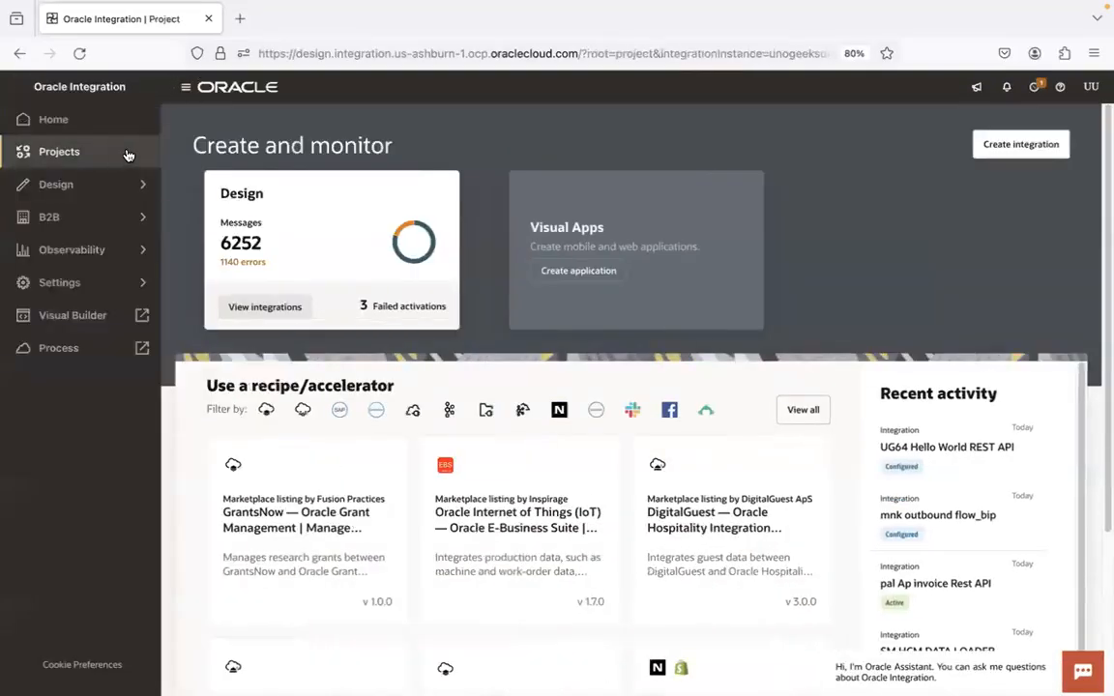
{"action": "left_click", "coordinate": [199, 147]}
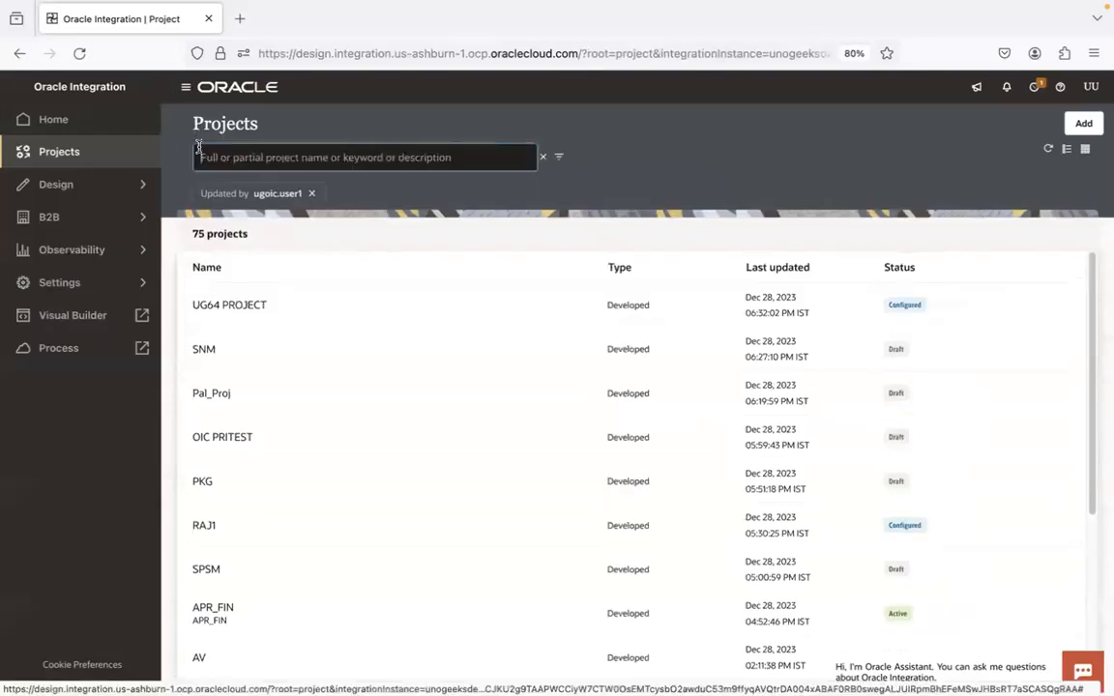
{"action": "type", "text": "UG63"}
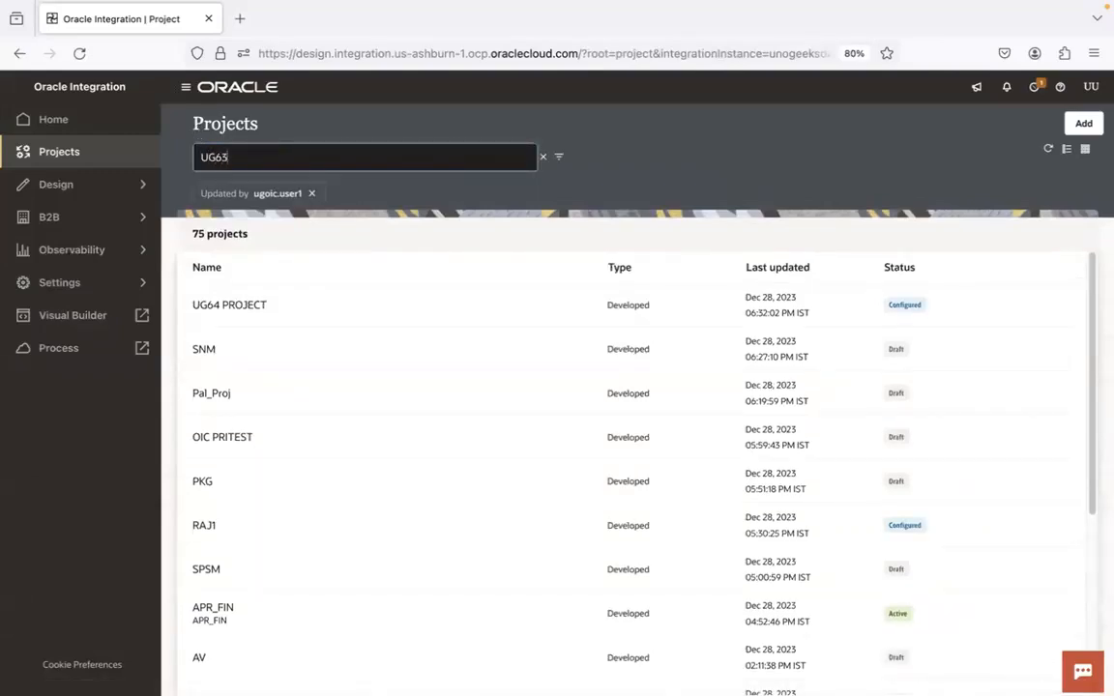
{"action": "key", "text": "Return"}
{"action": "left_click", "coordinate": [205, 308]}
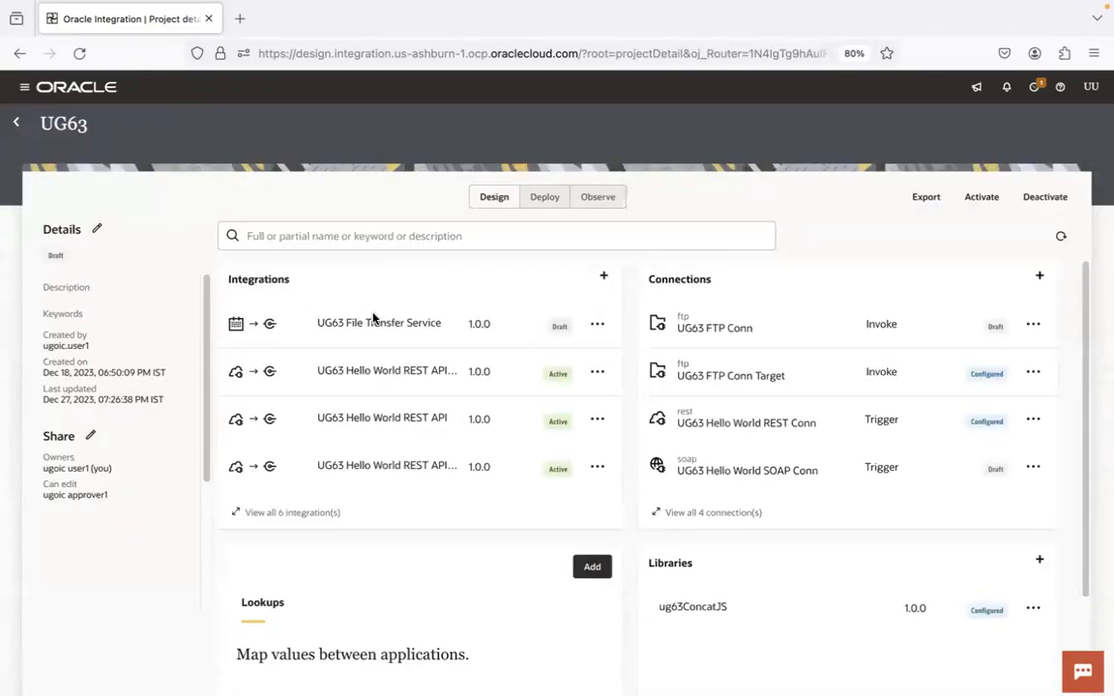
{"action": "left_click", "coordinate": [379, 324]}
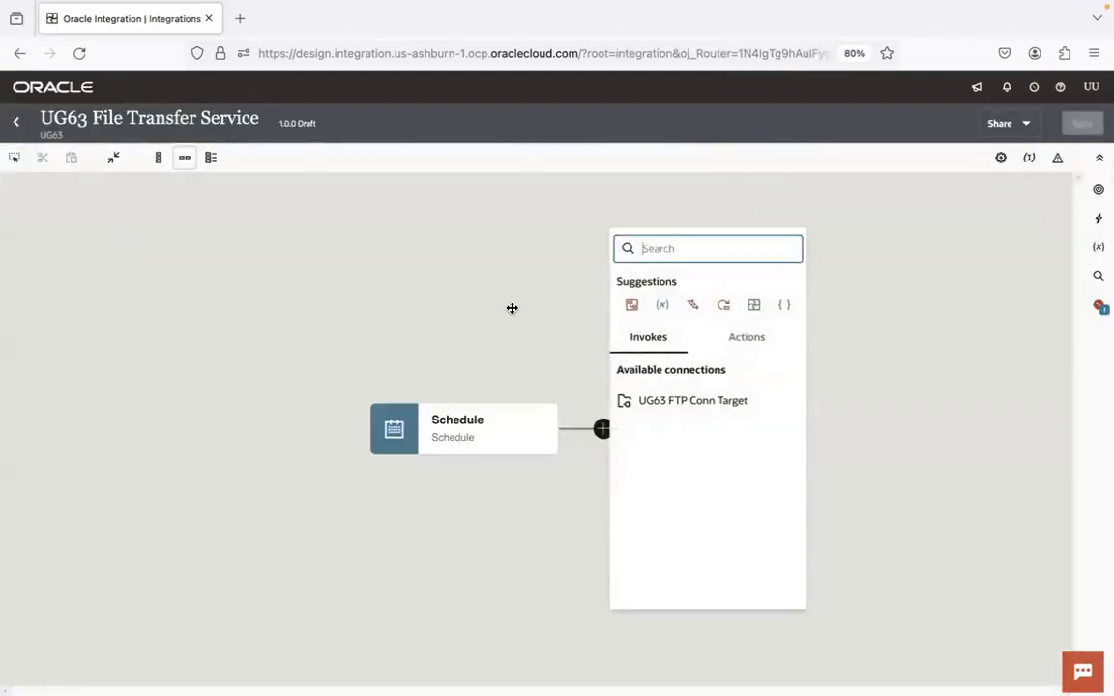
Switch to Finder and open 6.0.1.File Transfer Notes.sql from the OIC-tagged course's 1.Integrations folder, showing the editor full screen
{"action": "left_click_drag", "start_coordinate": [513, 308], "coordinate": [351, 274]}
{"action": "left_click", "coordinate": [34, 662]}
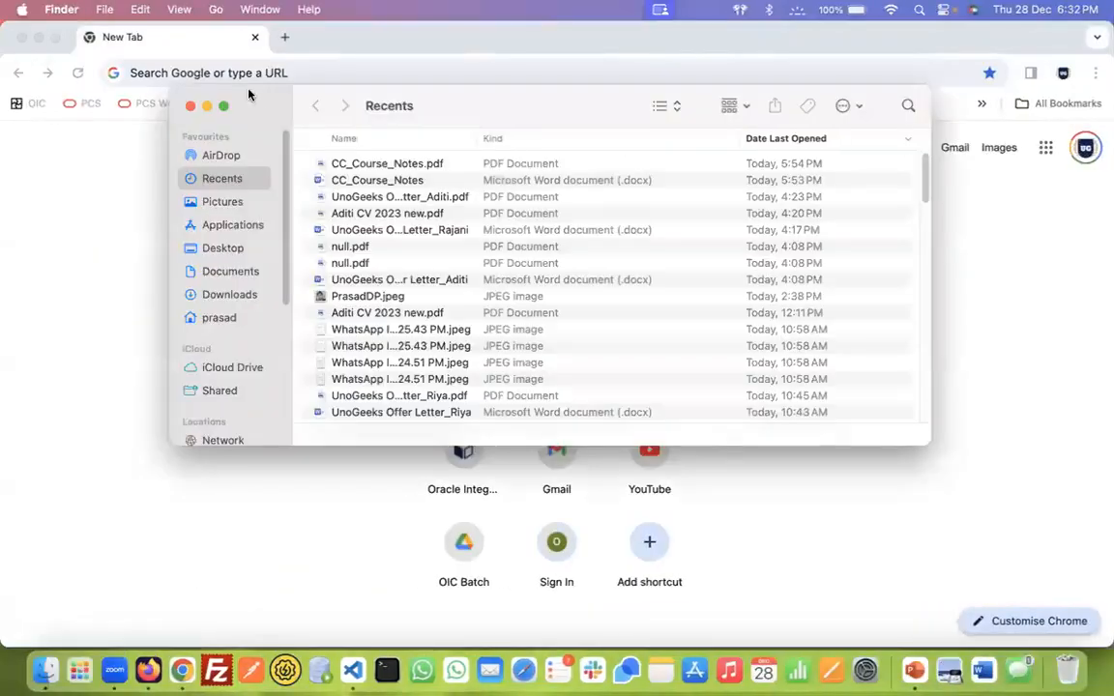
{"action": "left_click", "coordinate": [224, 105]}
{"action": "left_click", "coordinate": [63, 429]}
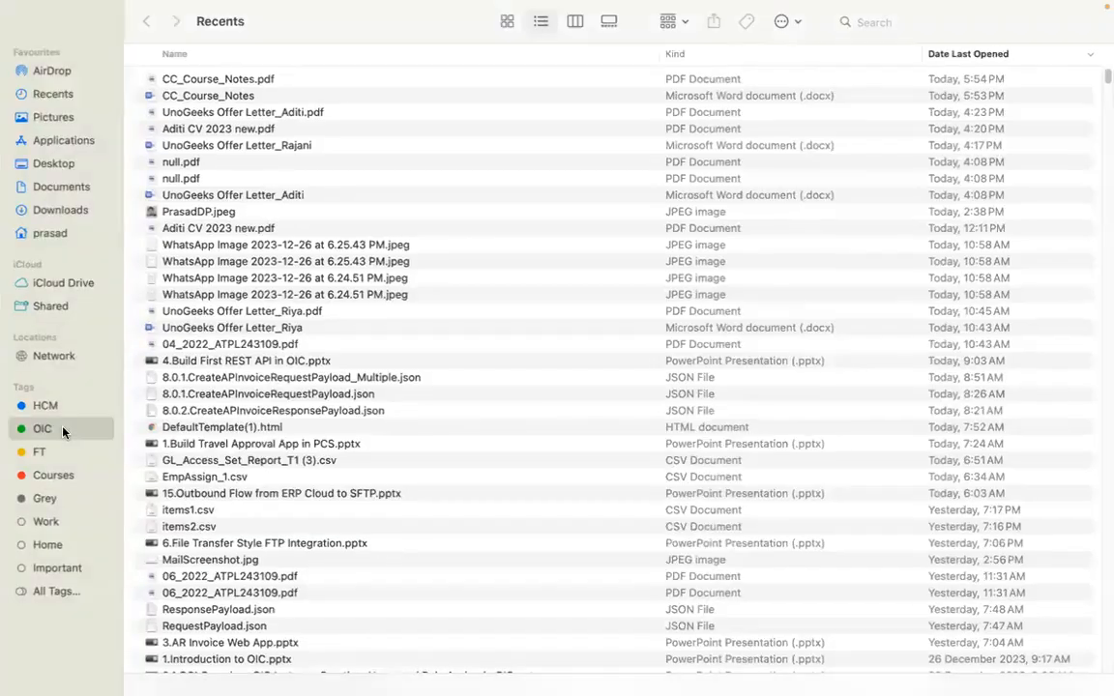
{"action": "double_click", "coordinate": [272, 83]}
{"action": "double_click", "coordinate": [272, 81]}
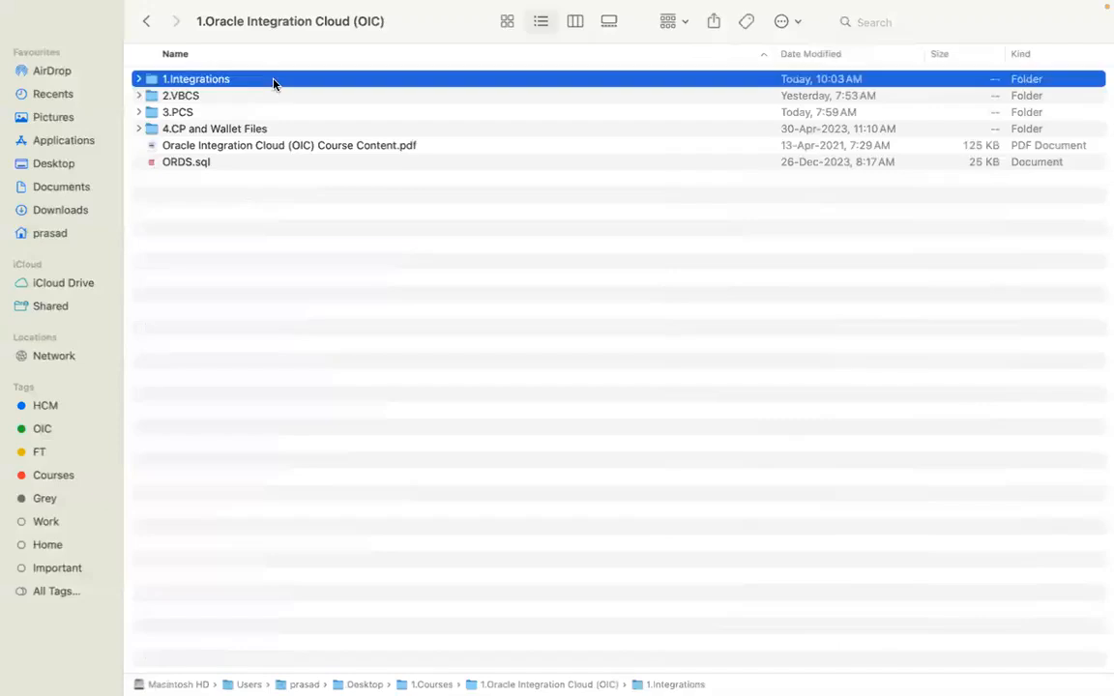
{"action": "double_click", "coordinate": [267, 192]}
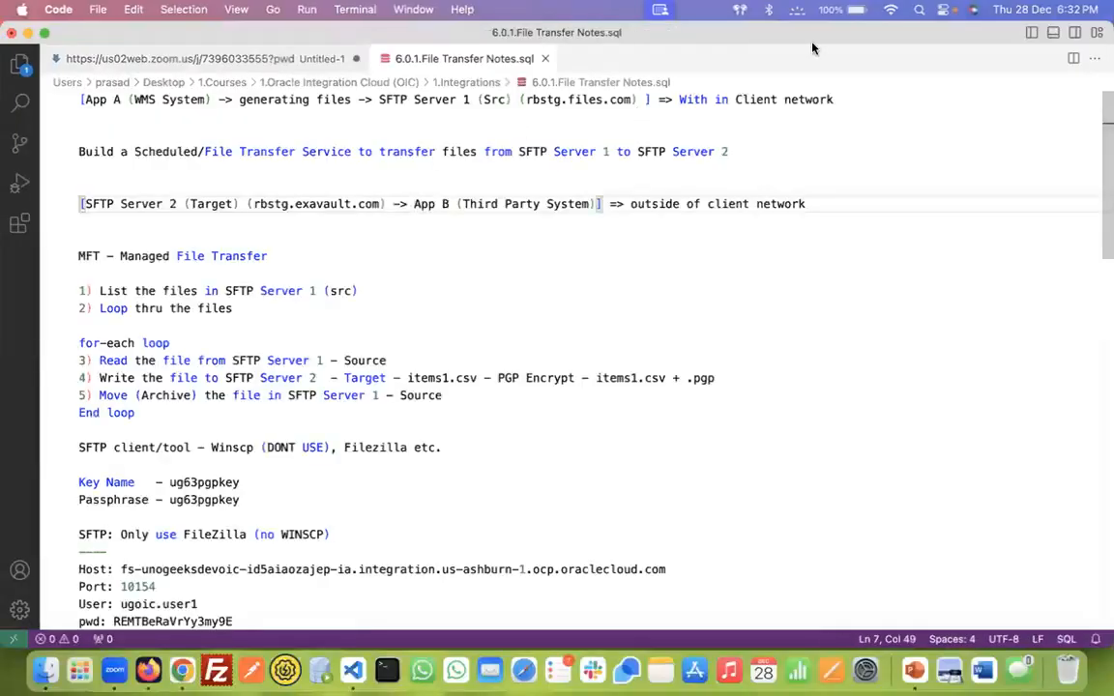
{"action": "left_click", "coordinate": [47, 36]}
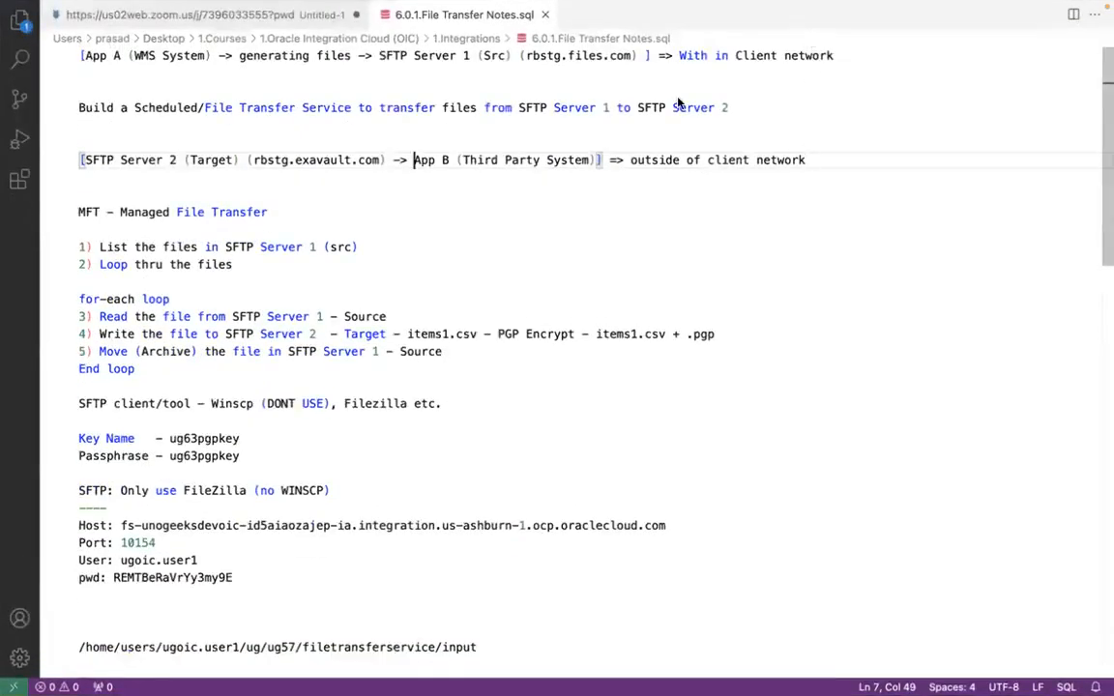
Close the untitled file containing the Zoom link without saving its changes
{"action": "left_click", "coordinate": [343, 16]}
{"action": "left_click", "coordinate": [354, 14]}
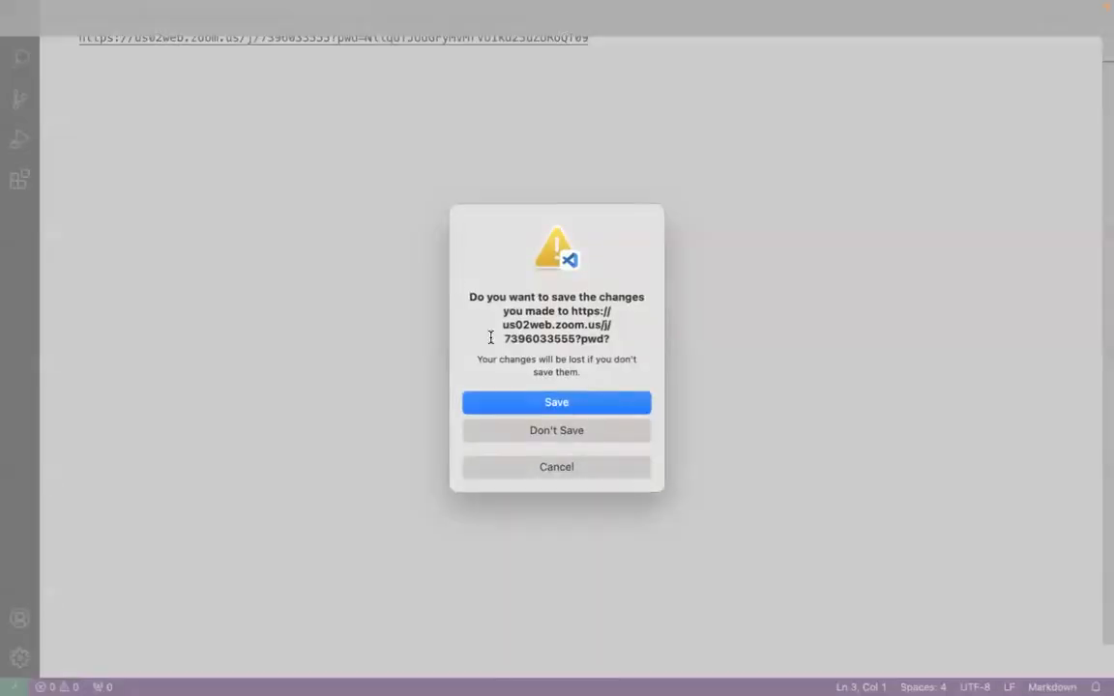
{"action": "left_click", "coordinate": [515, 431]}
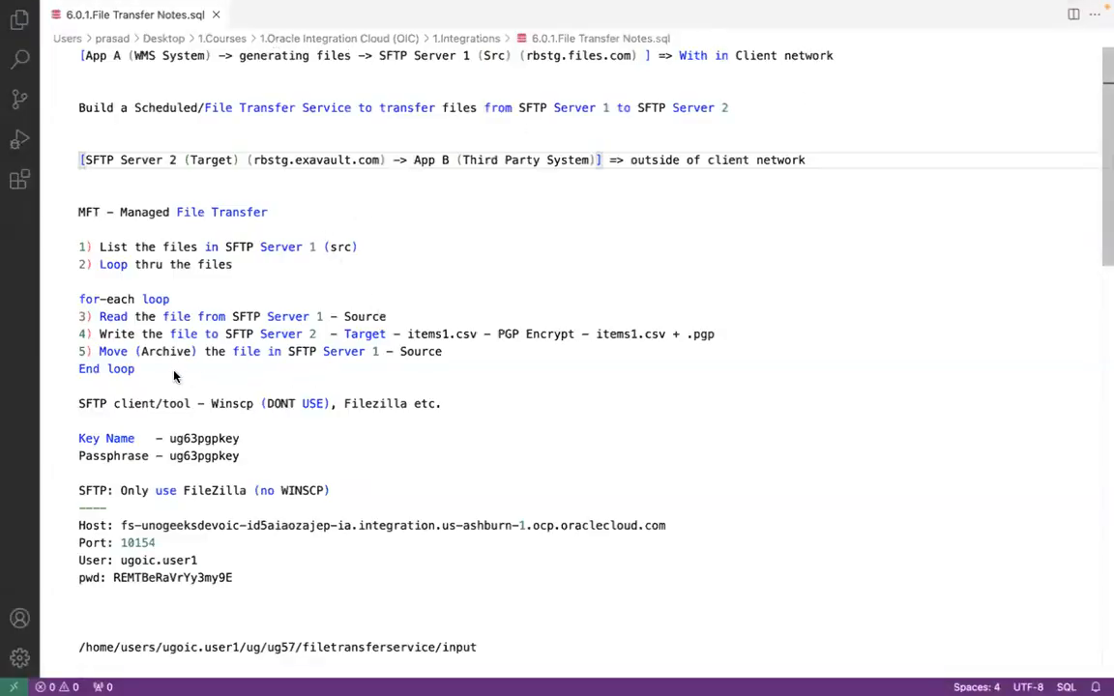
Examine the MFT steps in the notes, from listing source files through the for-each loop's read, write and archive operations
{"action": "left_click_drag", "start_coordinate": [135, 368], "coordinate": [78, 250]}
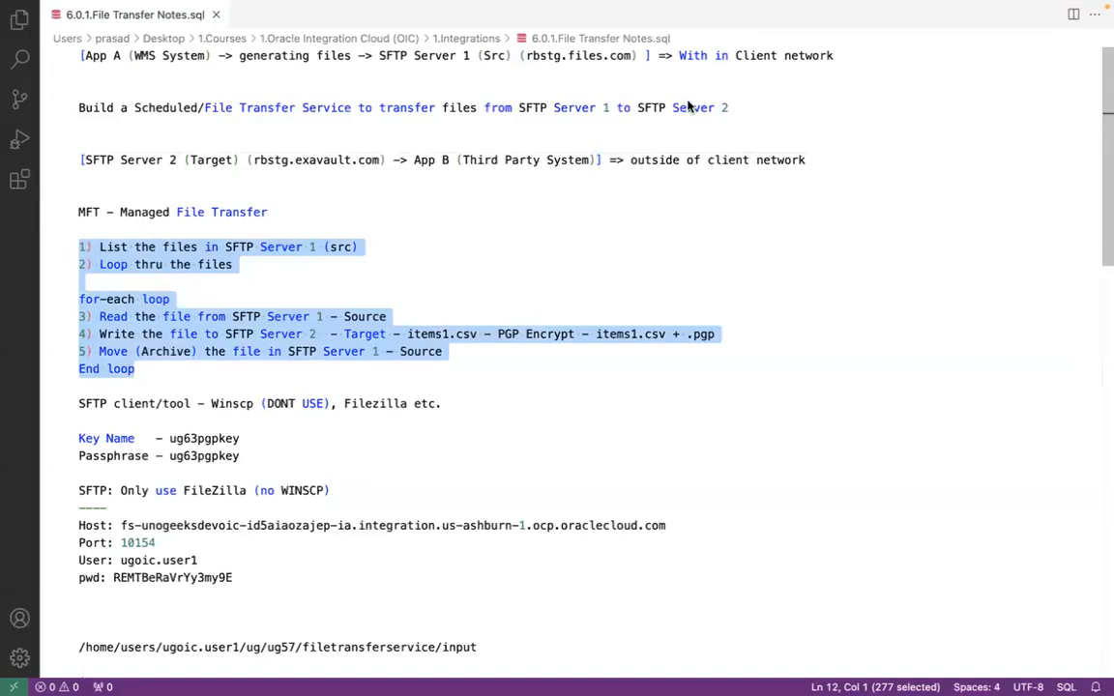
{"action": "left_click", "coordinate": [317, 317]}
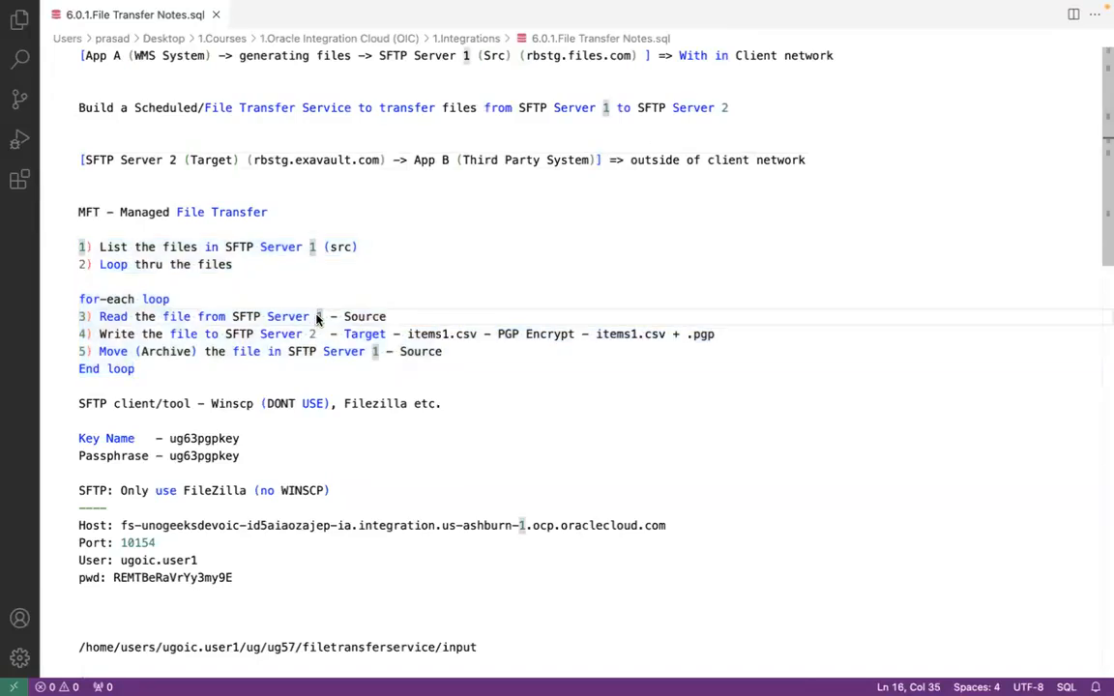
{"action": "left_click", "coordinate": [330, 316]}
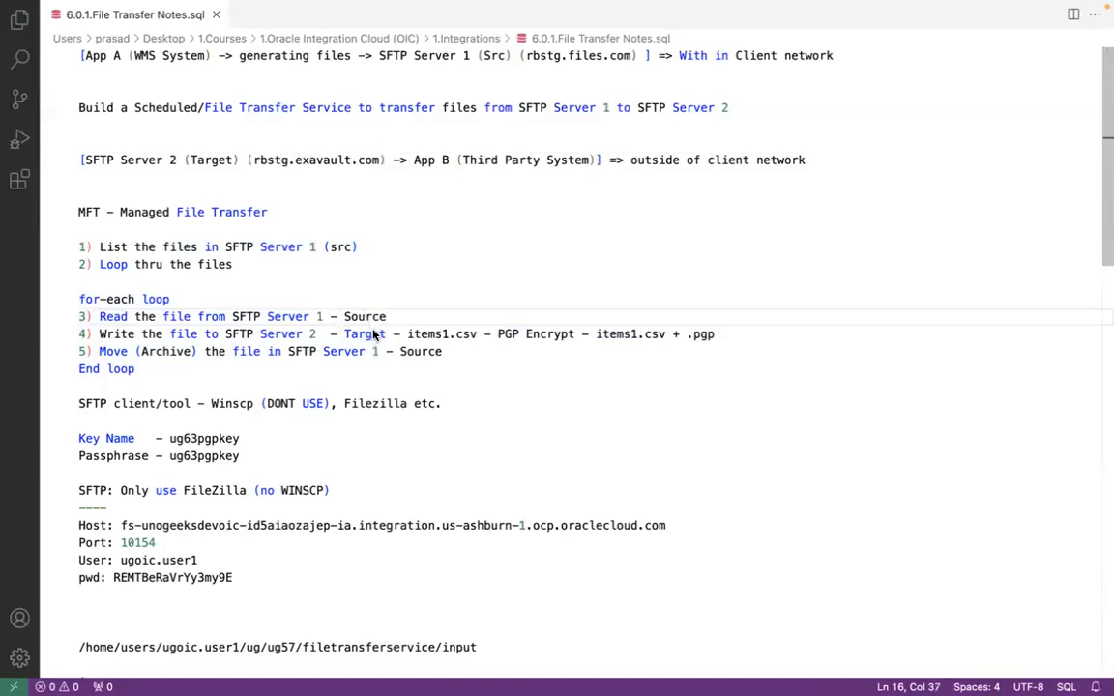
{"action": "left_click", "coordinate": [375, 333]}
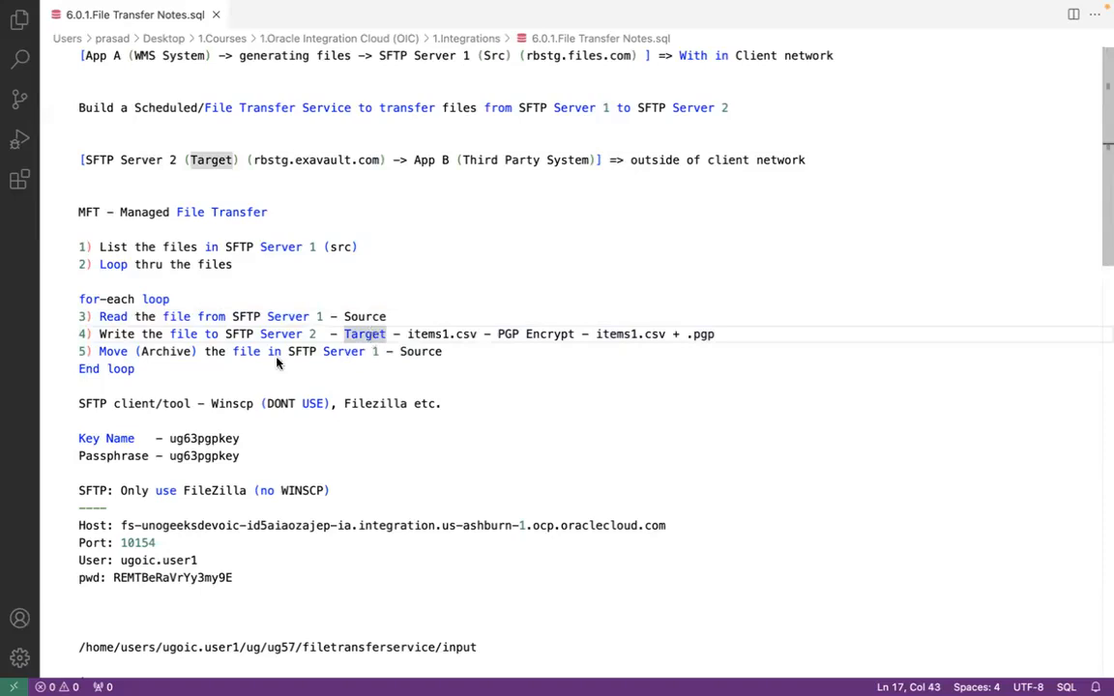
{"action": "left_click", "coordinate": [234, 352]}
{"action": "left_click", "coordinate": [420, 353]}
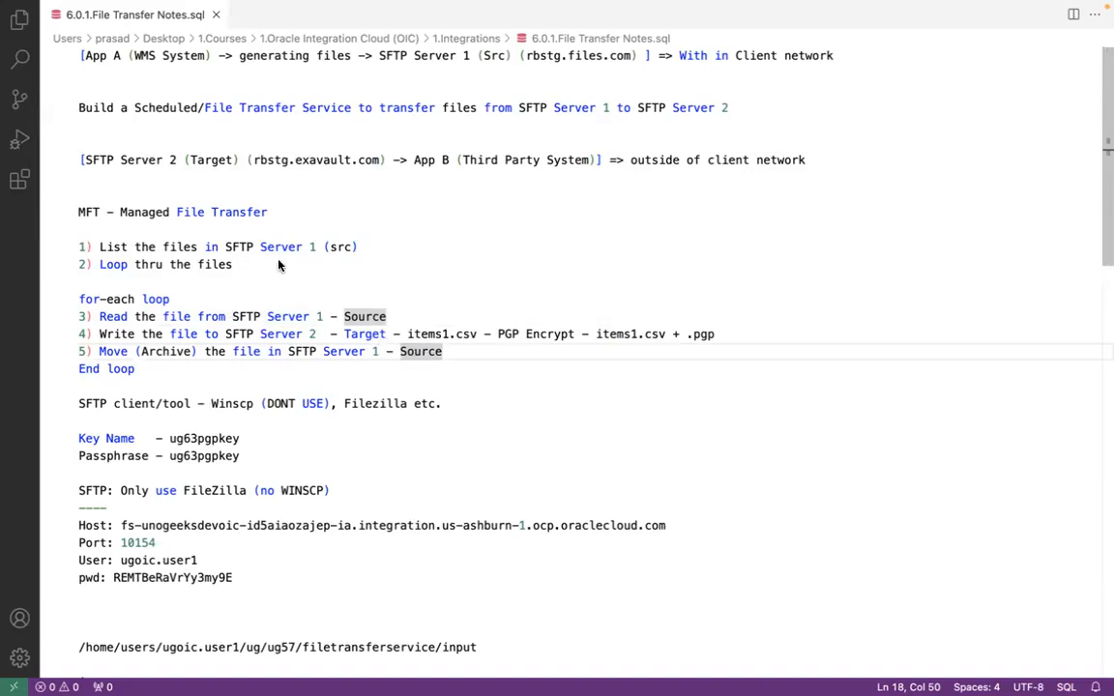
{"action": "left_click", "coordinate": [322, 317]}
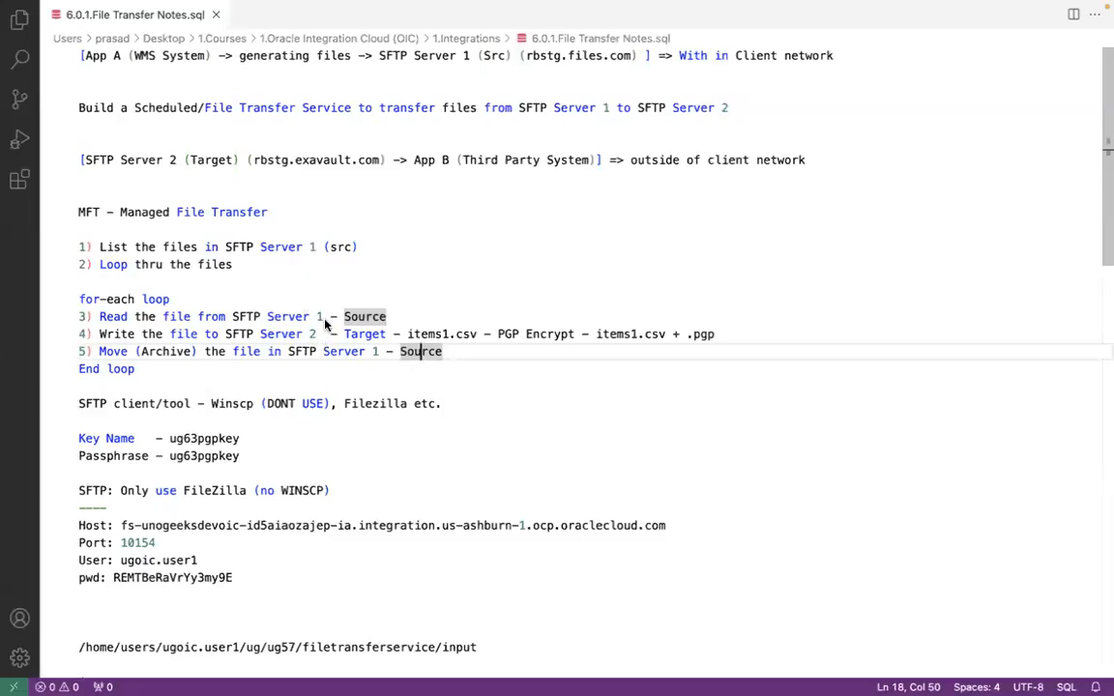
{"action": "left_click", "coordinate": [323, 248]}
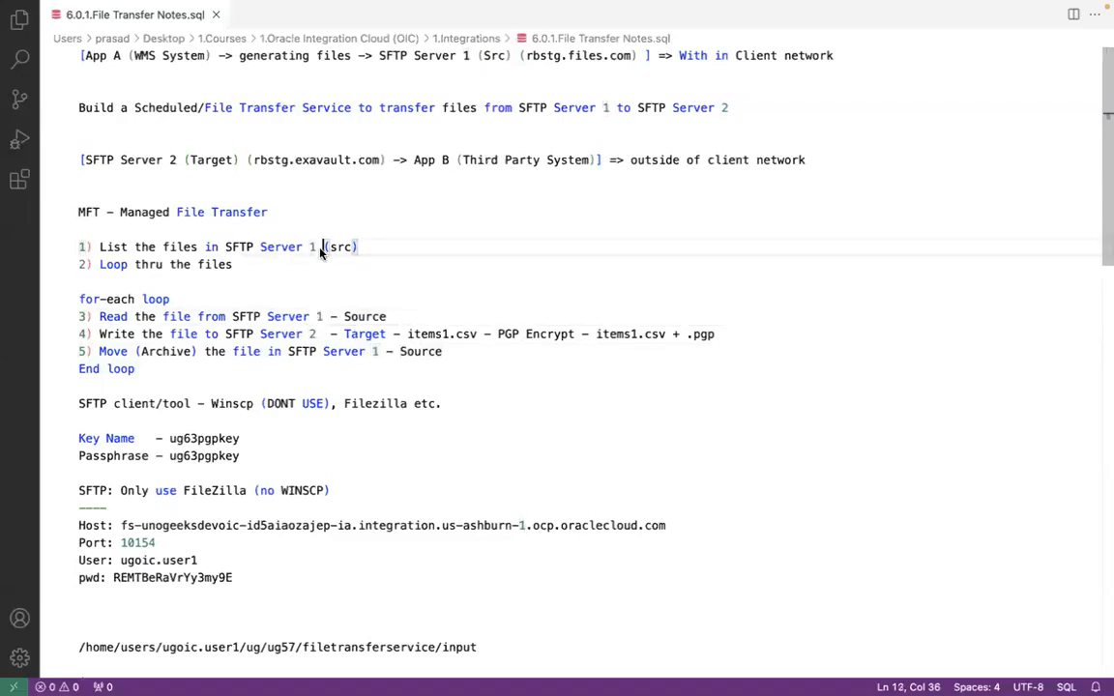
{"action": "left_click", "coordinate": [329, 317]}
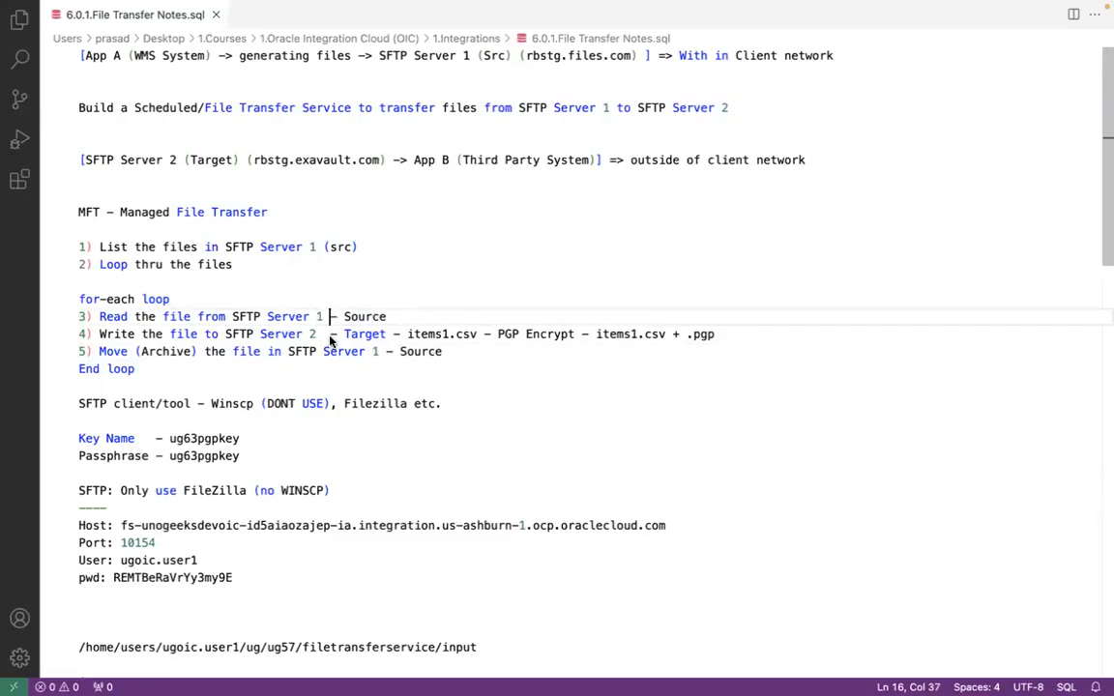
{"action": "left_click", "coordinate": [328, 335]}
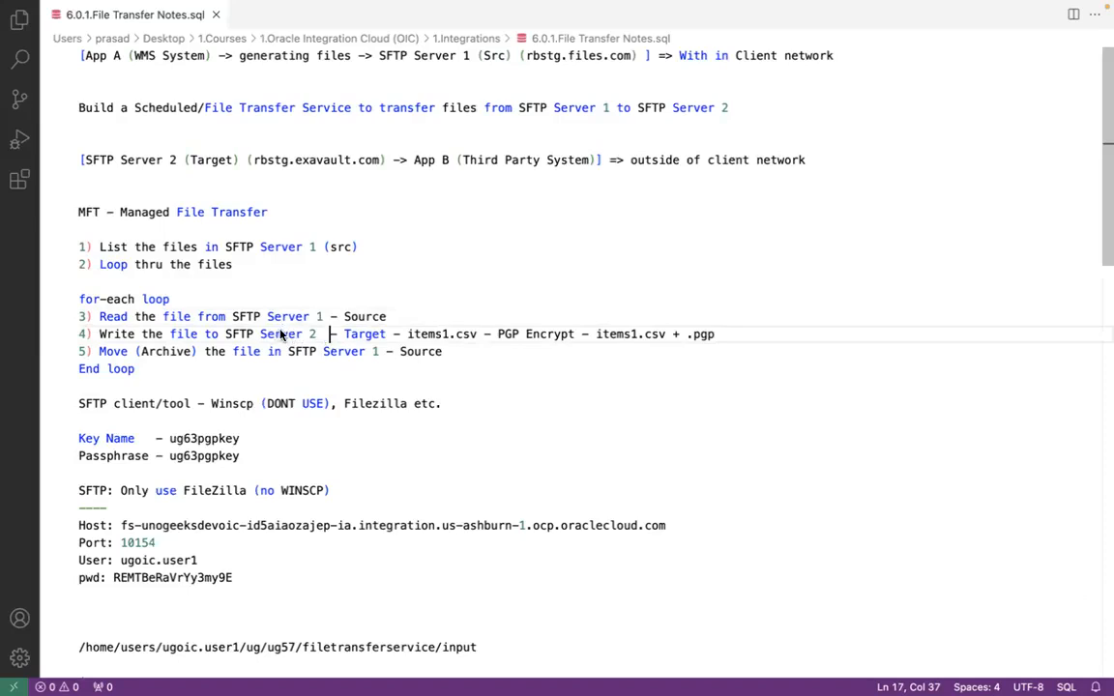
{"action": "left_click", "coordinate": [385, 353]}
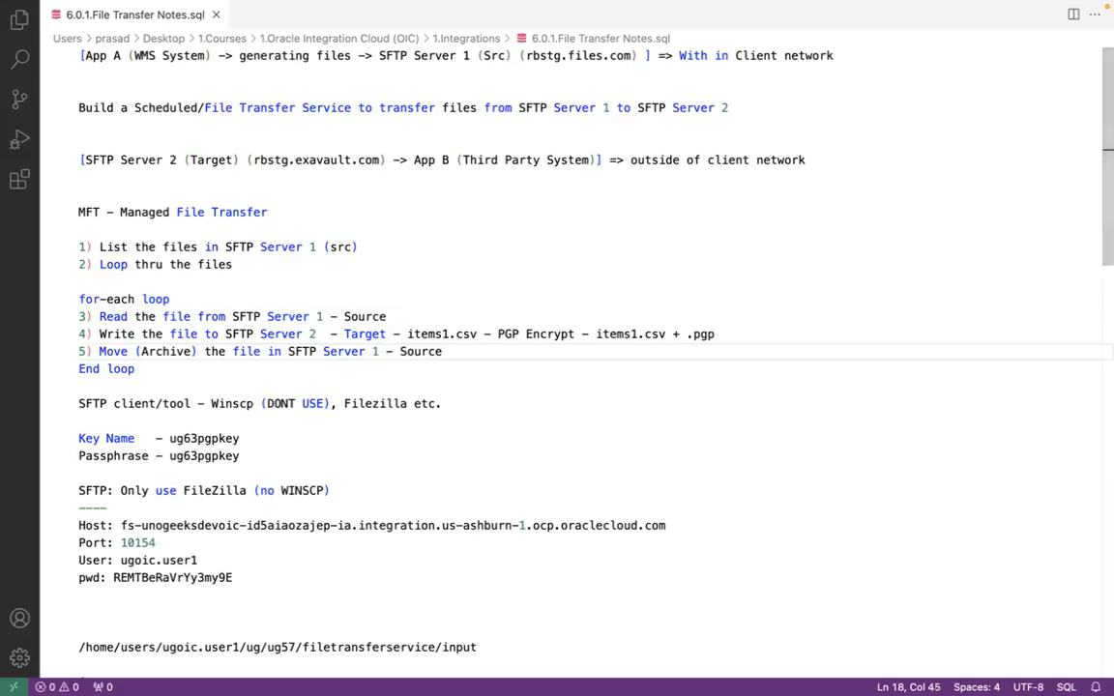
Switch to FileZilla, dismiss the update notice and connect to the saved SFTP site
{"action": "mouse_move", "coordinate": [166, 667]}
{"action": "left_click", "coordinate": [225, 662]}
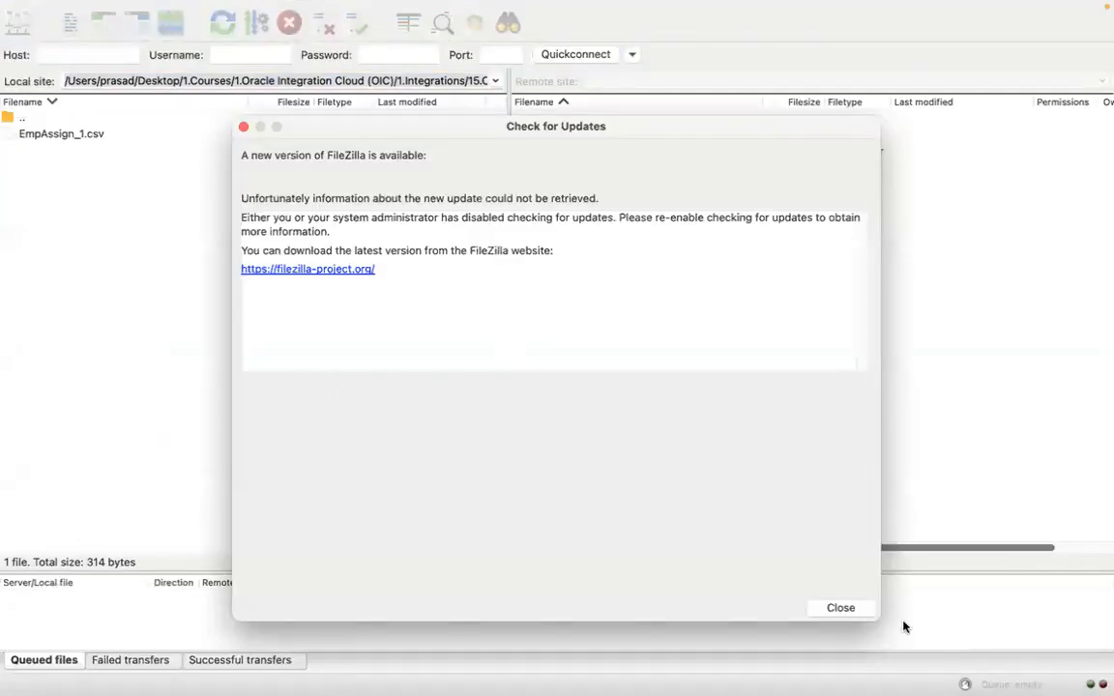
{"action": "left_click", "coordinate": [859, 609]}
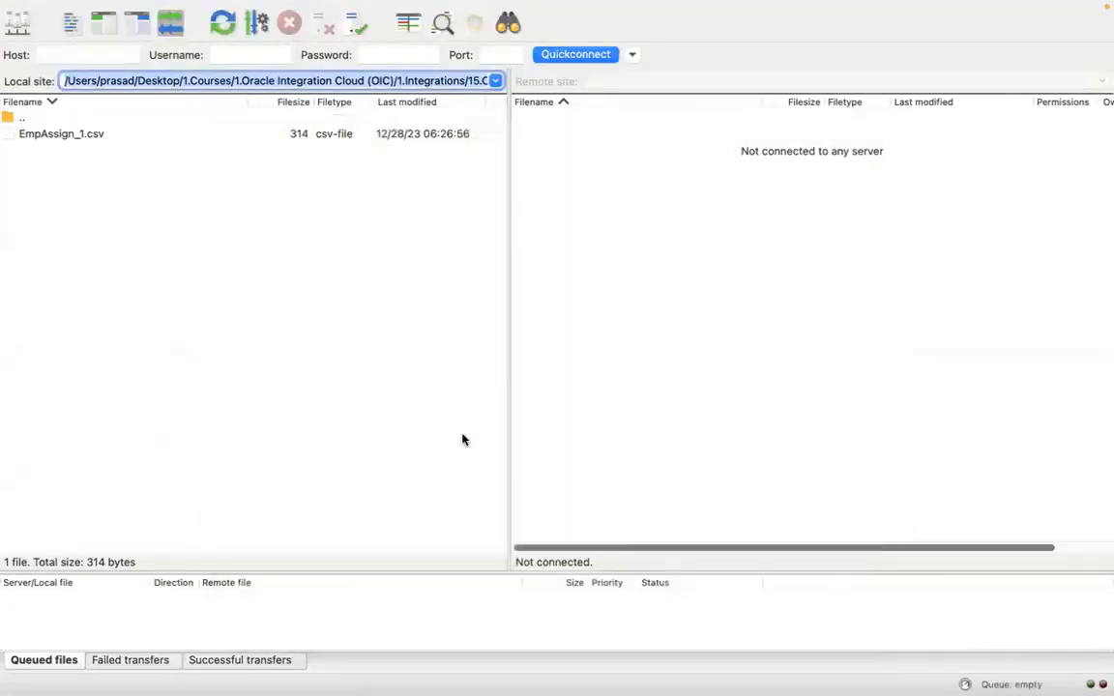
{"action": "left_click", "coordinate": [17, 22]}
{"action": "left_click", "coordinate": [817, 553]}
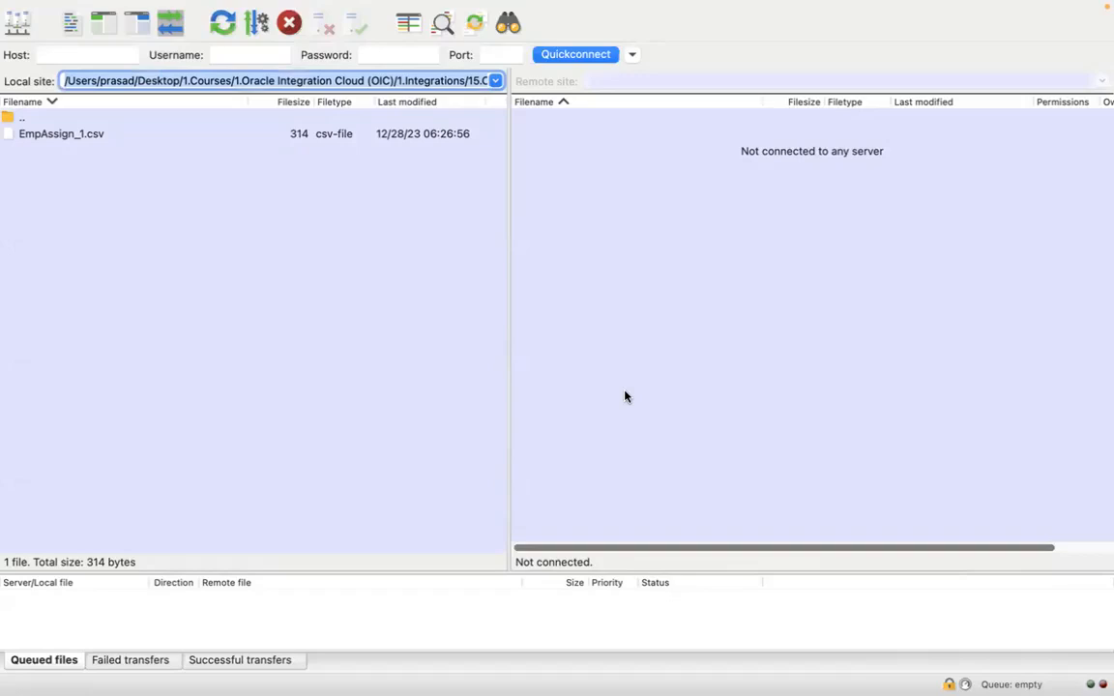
Browse the remote site to the ug/ug63/filetrfservice/input folder under the user's home directory
{"action": "left_click", "coordinate": [734, 81]}
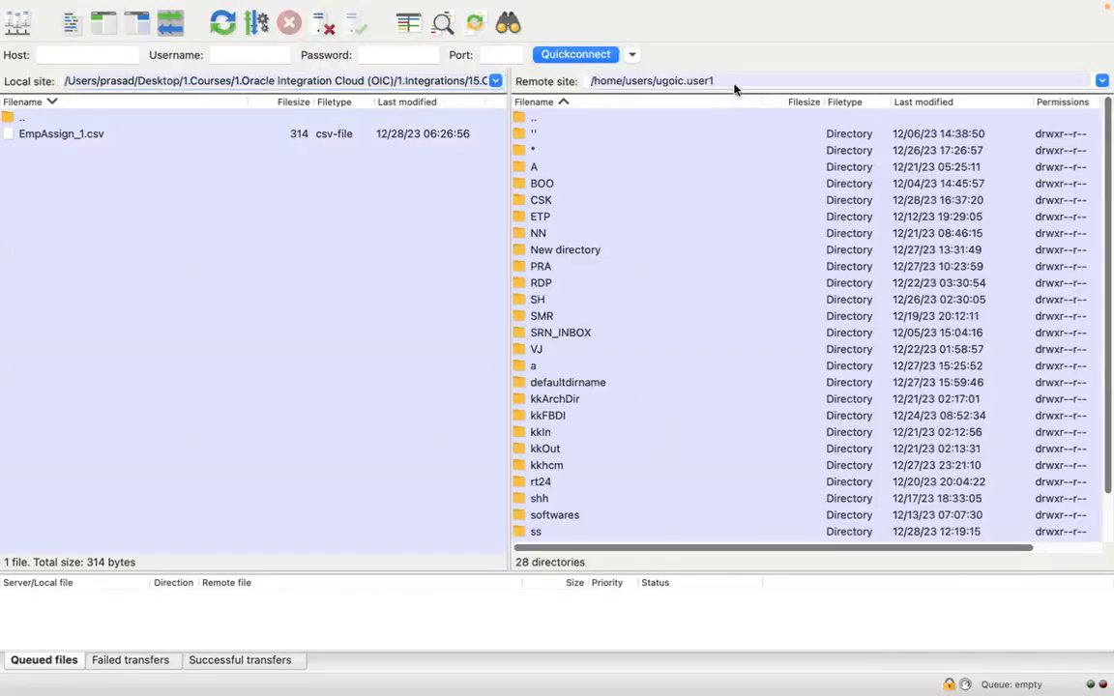
{"action": "type", "text": "/ug/ug6"}
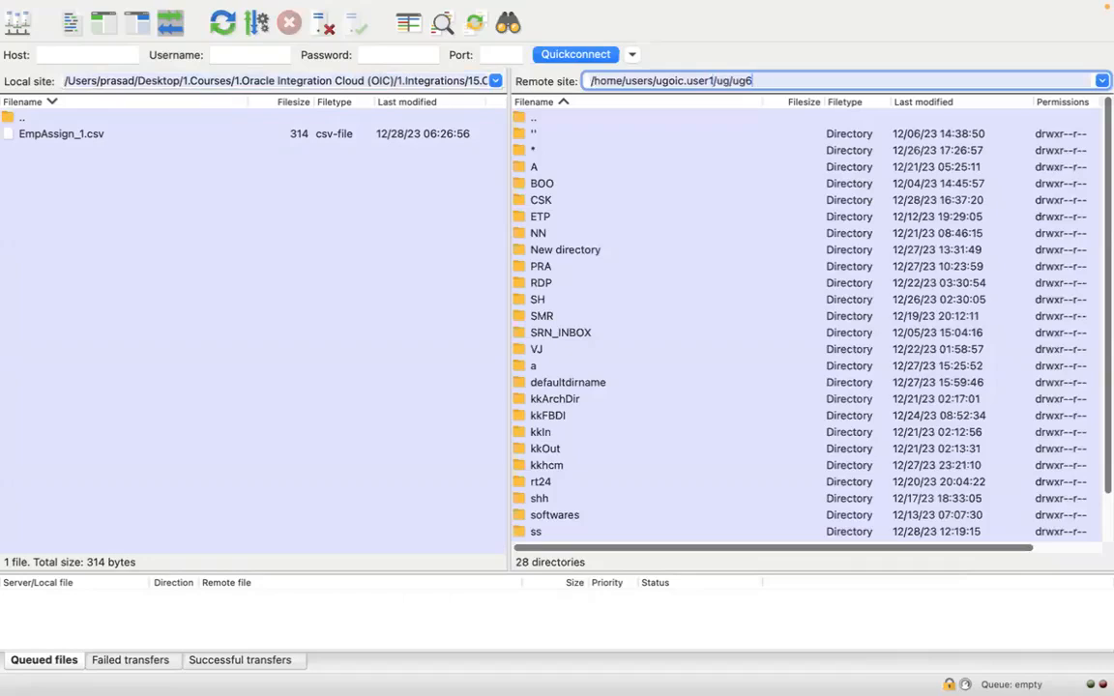
{"action": "type", "text": "3"}
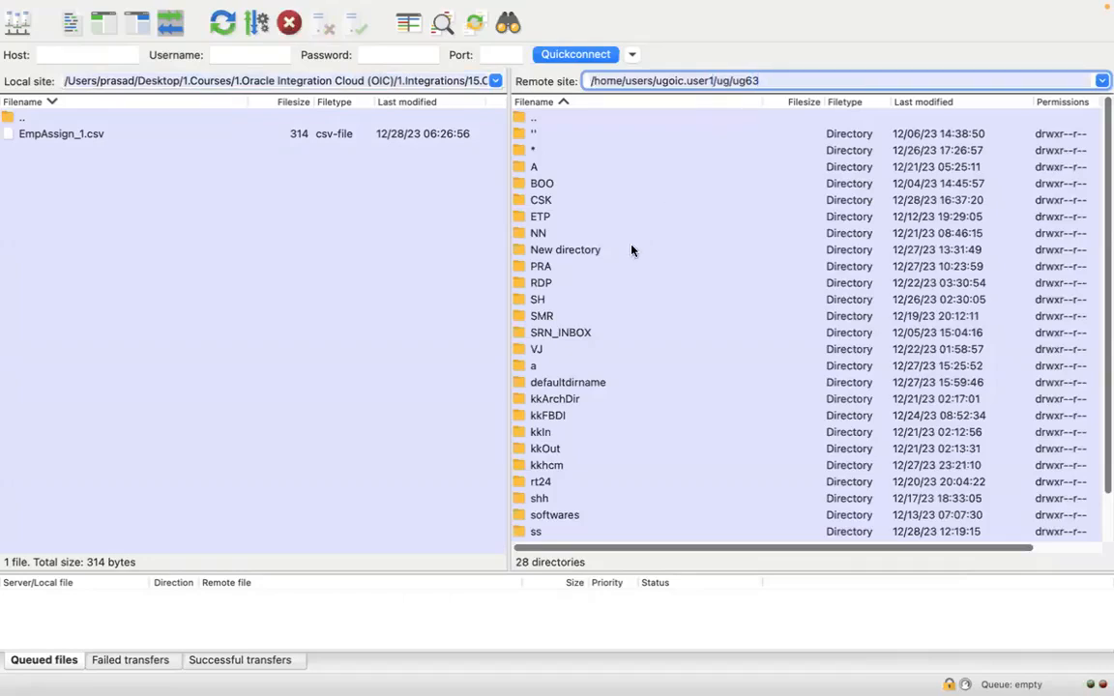
{"action": "left_click", "coordinate": [568, 134]}
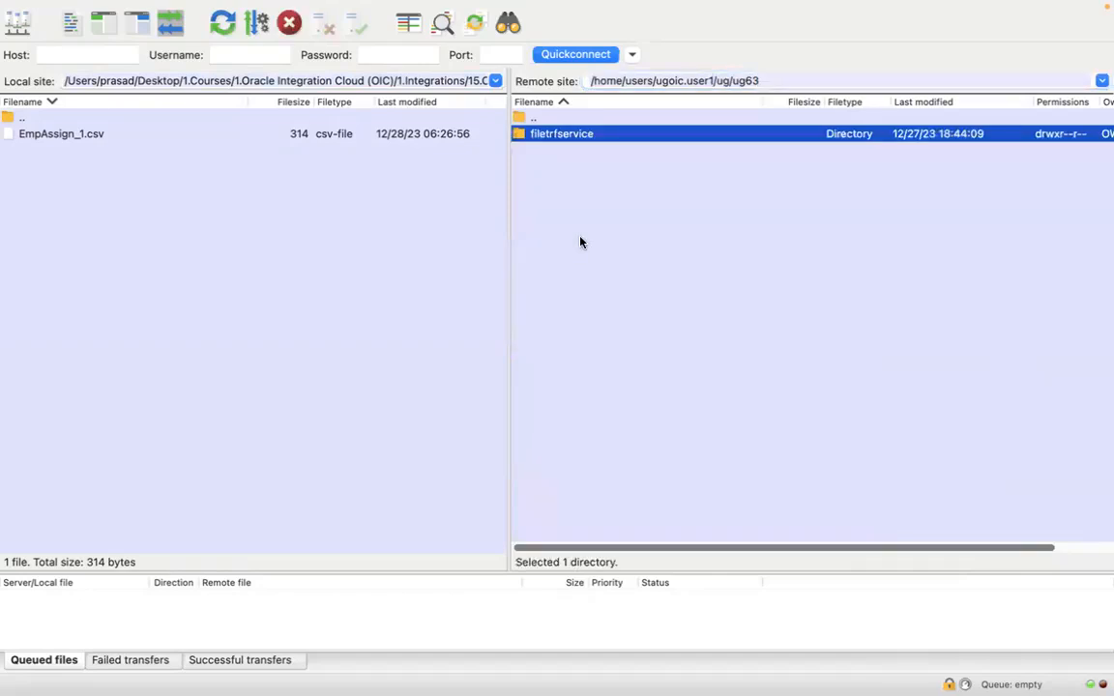
{"action": "key", "text": "Return"}
{"action": "left_click", "coordinate": [581, 150]}
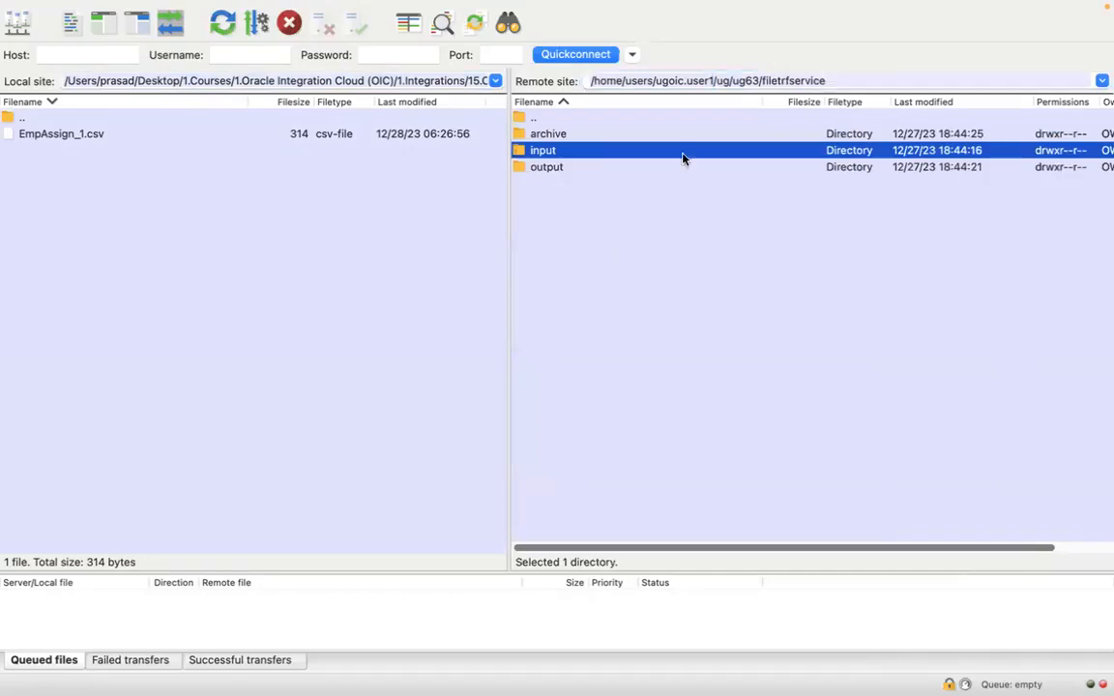
{"action": "key", "text": "Return"}
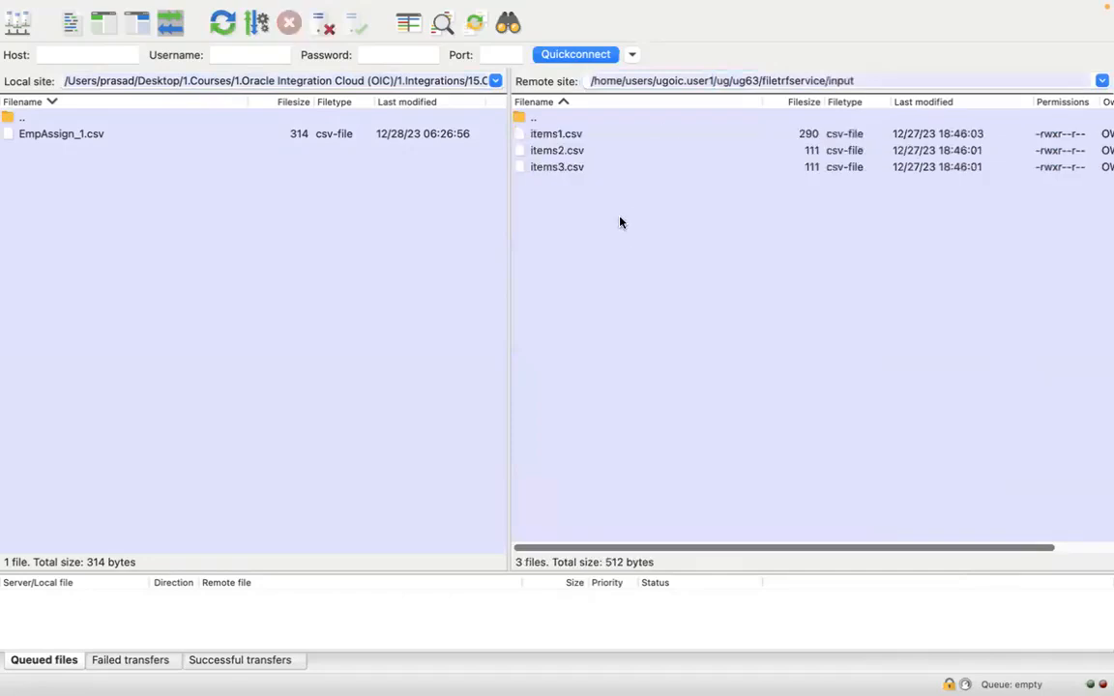
Return to the notes in Visual Studio Code and highlight the line "1) List the files in SFTP Server 1 (src)"
{"action": "key", "text": "super+Tab"}
{"action": "left_click_drag", "start_coordinate": [359, 247], "coordinate": [78, 246]}
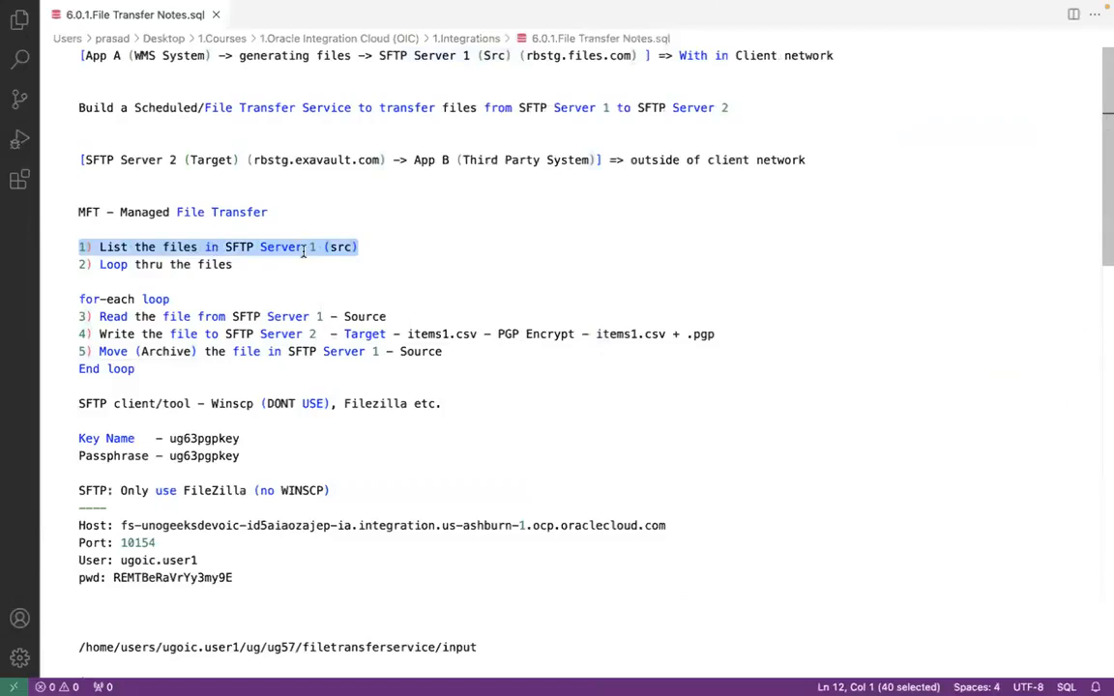
Check the files in the remote input folder in FileZilla and, in Oracle Integration, the connections available to invoke after the schedule
{"action": "key", "text": "super+Tab"}
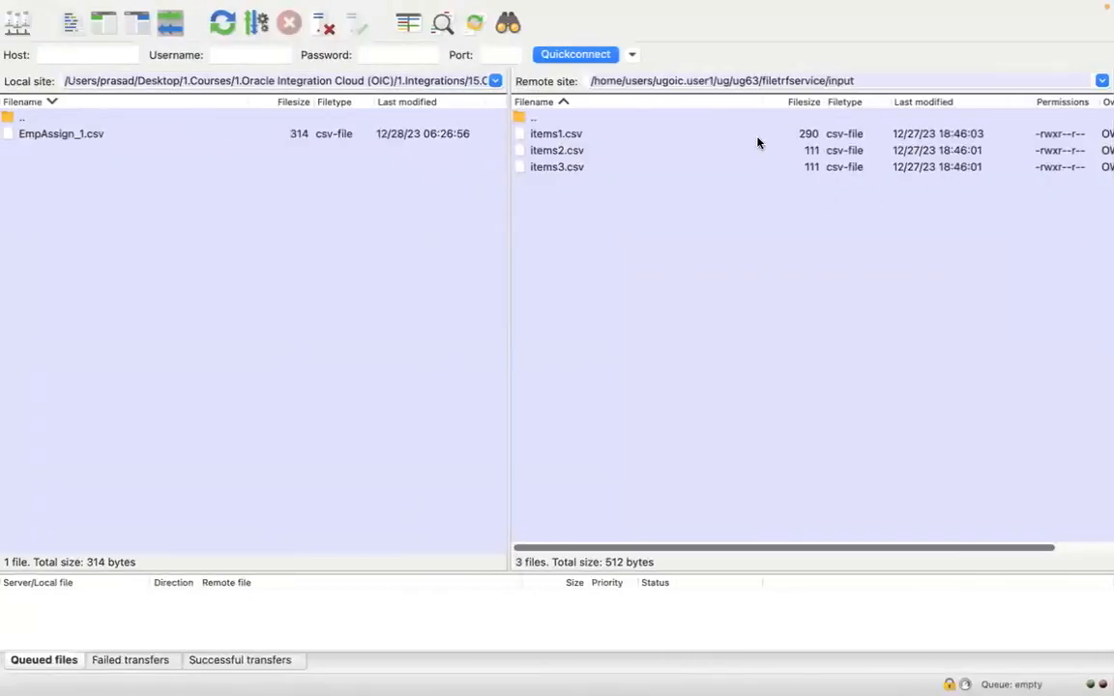
{"action": "left_click", "coordinate": [883, 82]}
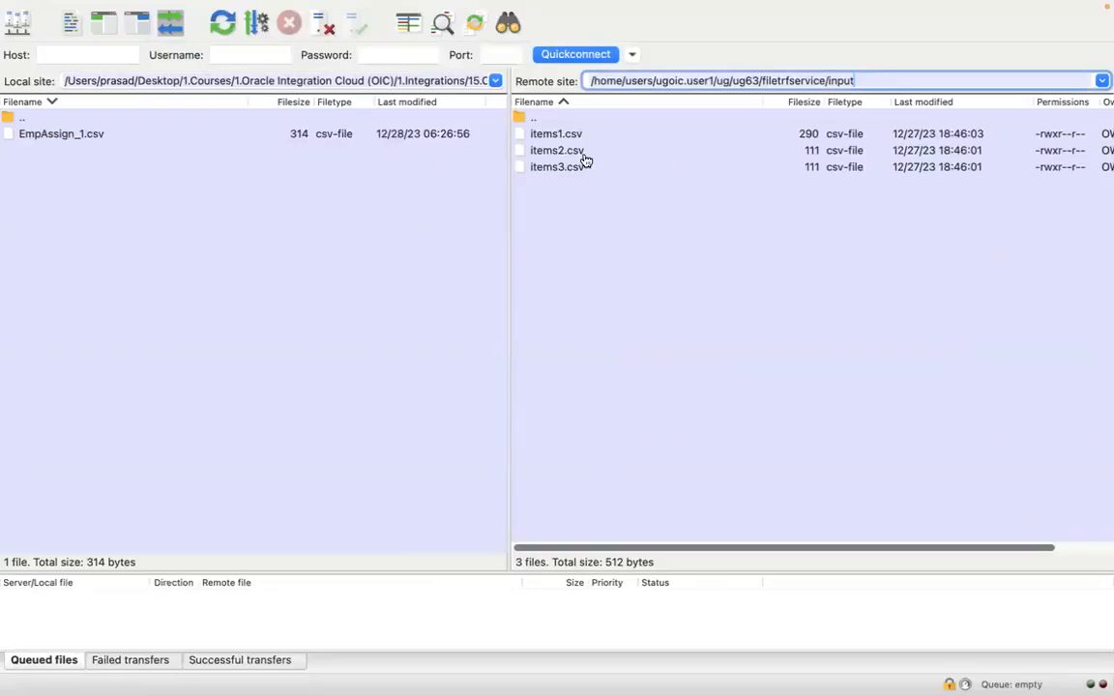
{"action": "key", "text": "super+Tab"}
{"action": "key", "text": "super+Tab"}
{"action": "key", "text": "super+Tab"}
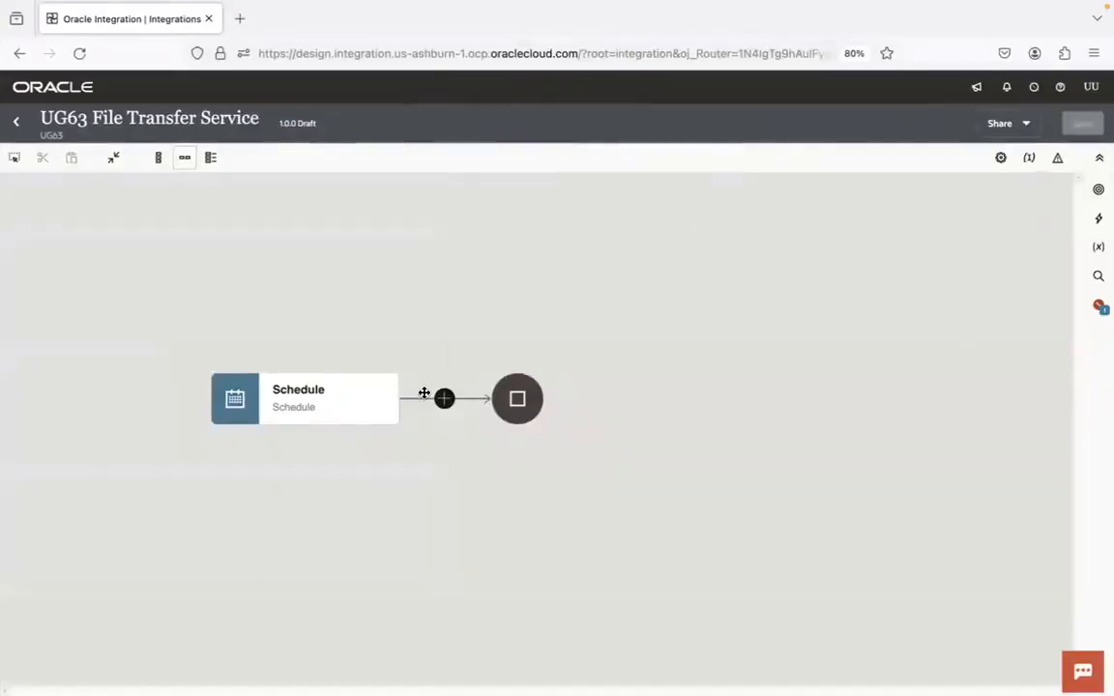
{"action": "left_click", "coordinate": [444, 399]}
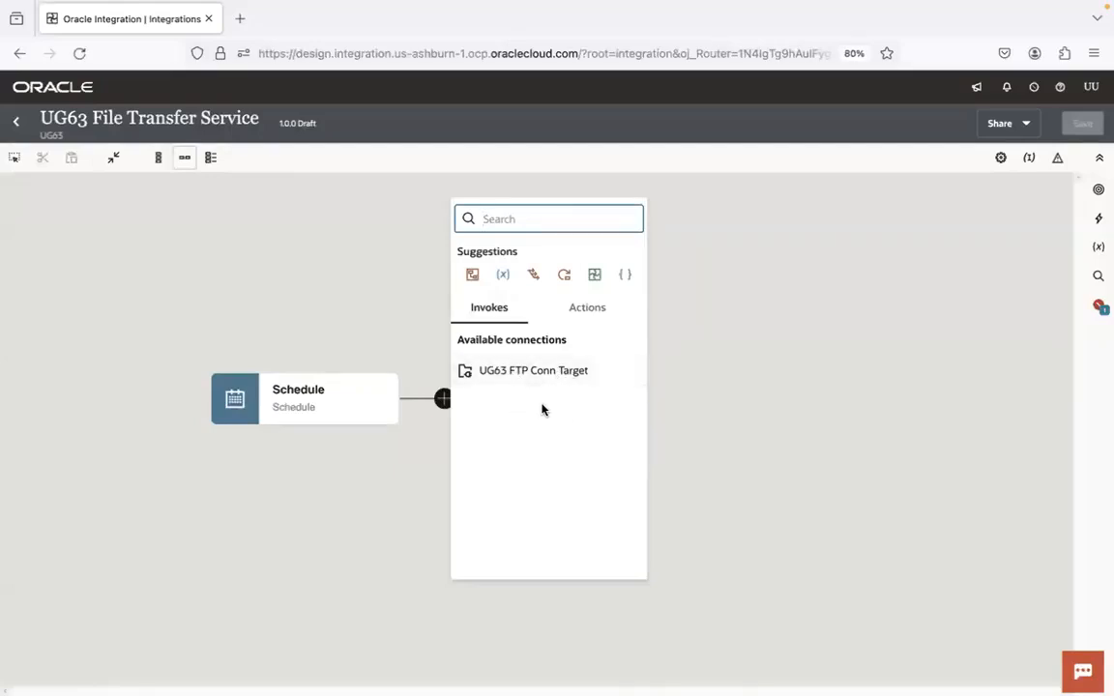
{"action": "left_click", "coordinate": [299, 274]}
From the UG63 project, test the UG63 FTP Conn connection and save it on exit
{"action": "left_click", "coordinate": [16, 121]}
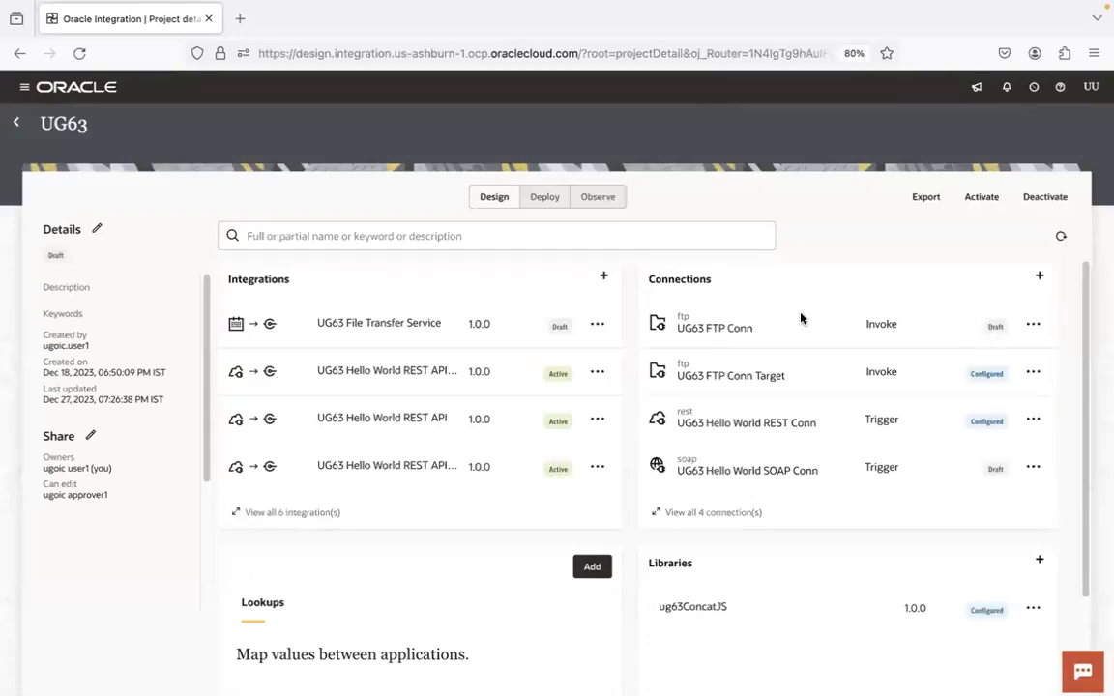
{"action": "left_click", "coordinate": [742, 329]}
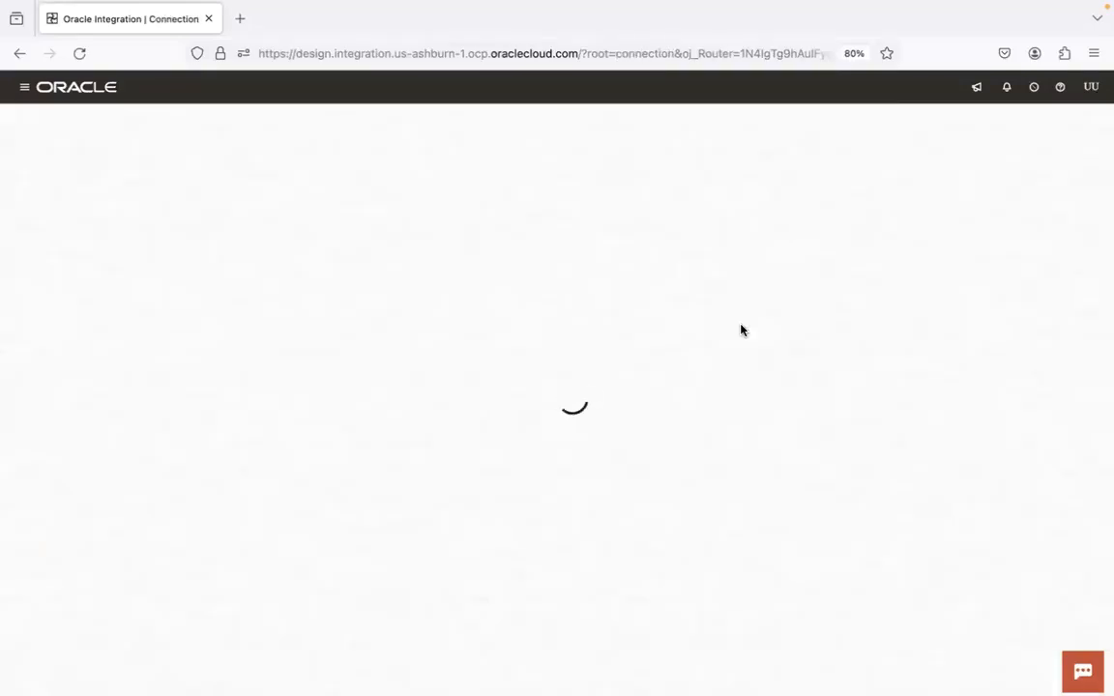
{"action": "left_click", "coordinate": [1031, 124]}
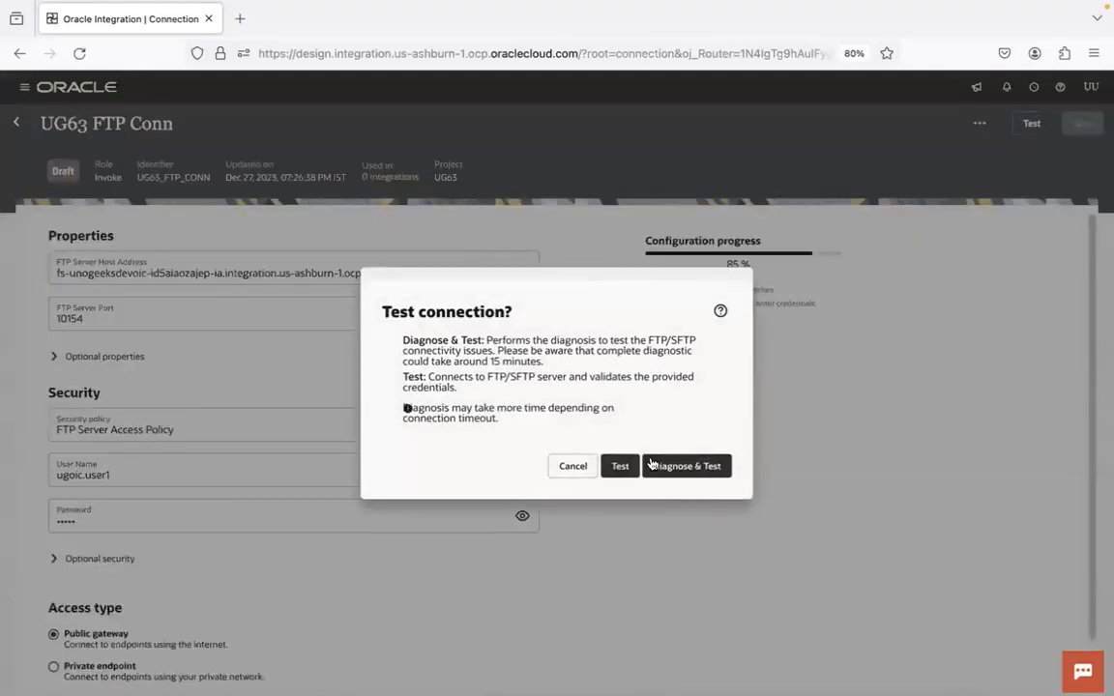
{"action": "left_click", "coordinate": [621, 467]}
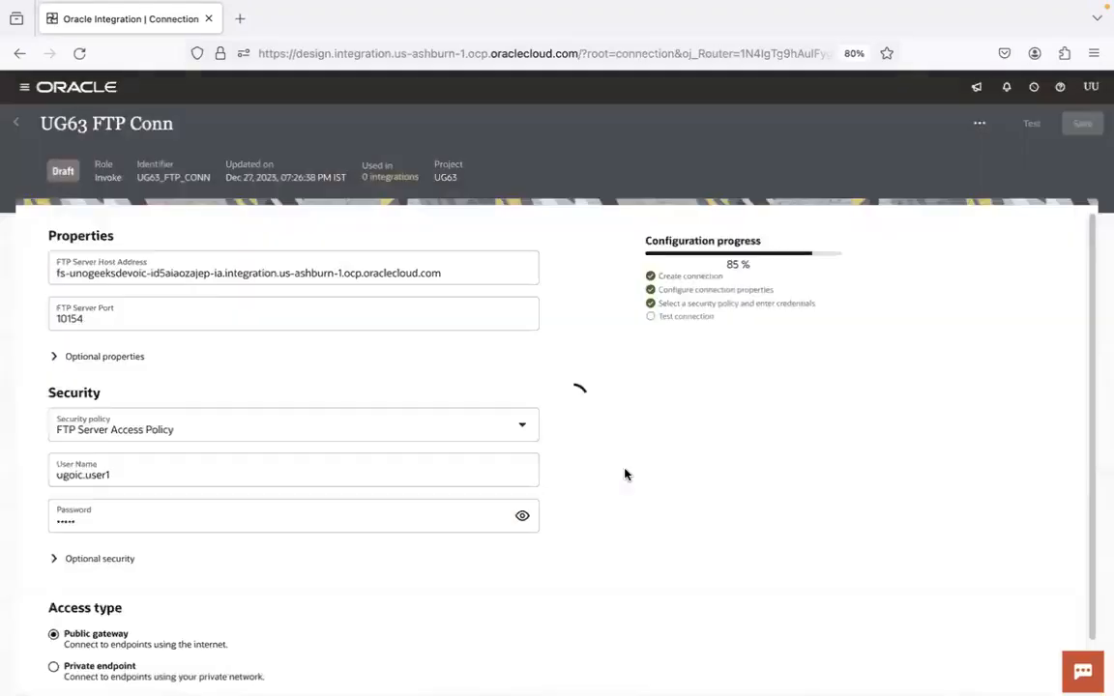
{"action": "left_click", "coordinate": [15, 123]}
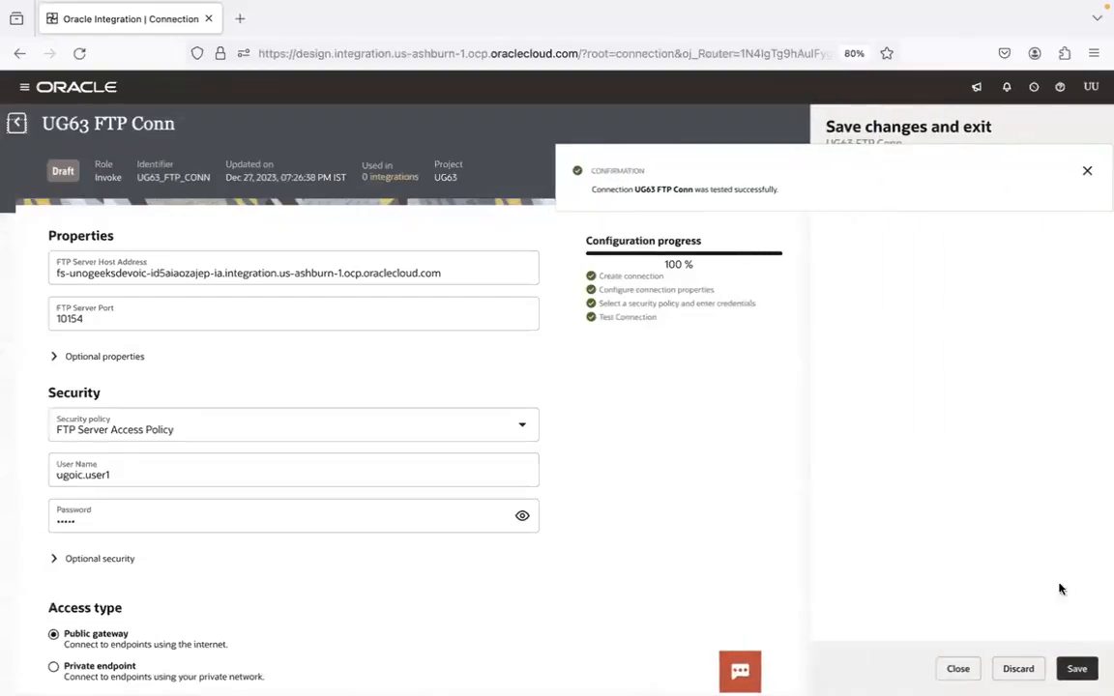
{"action": "left_click", "coordinate": [1027, 668]}
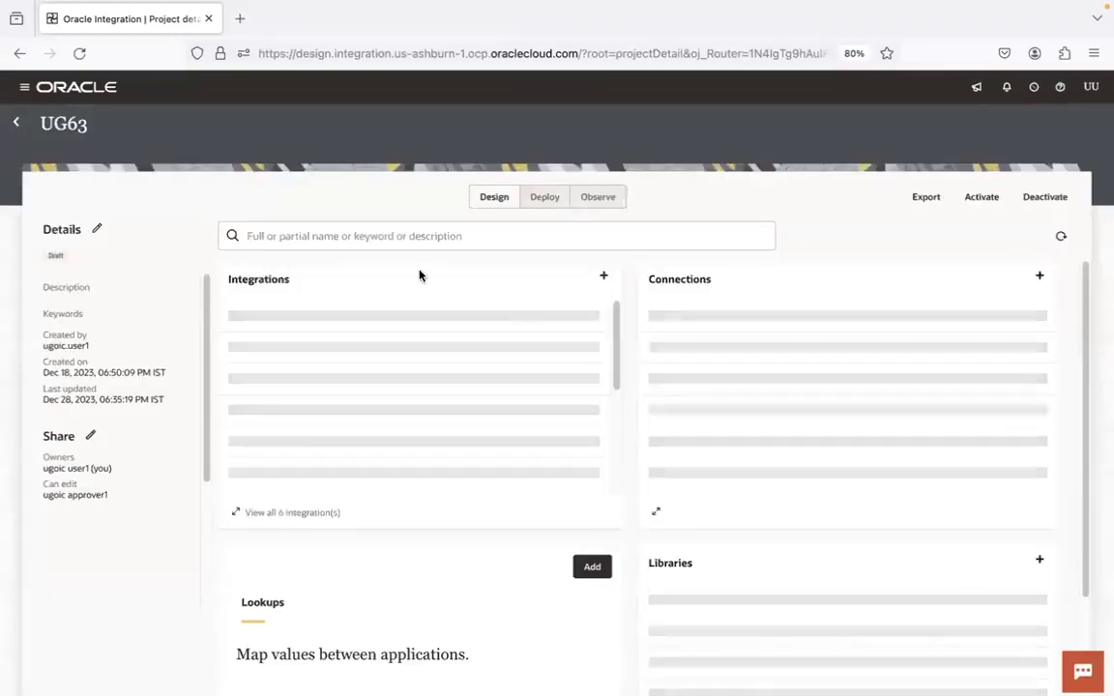
Reopen the UG63 File Transfer Service integration and add a UG63 FTP Conn invoke after the schedule
{"action": "left_click", "coordinate": [391, 325]}
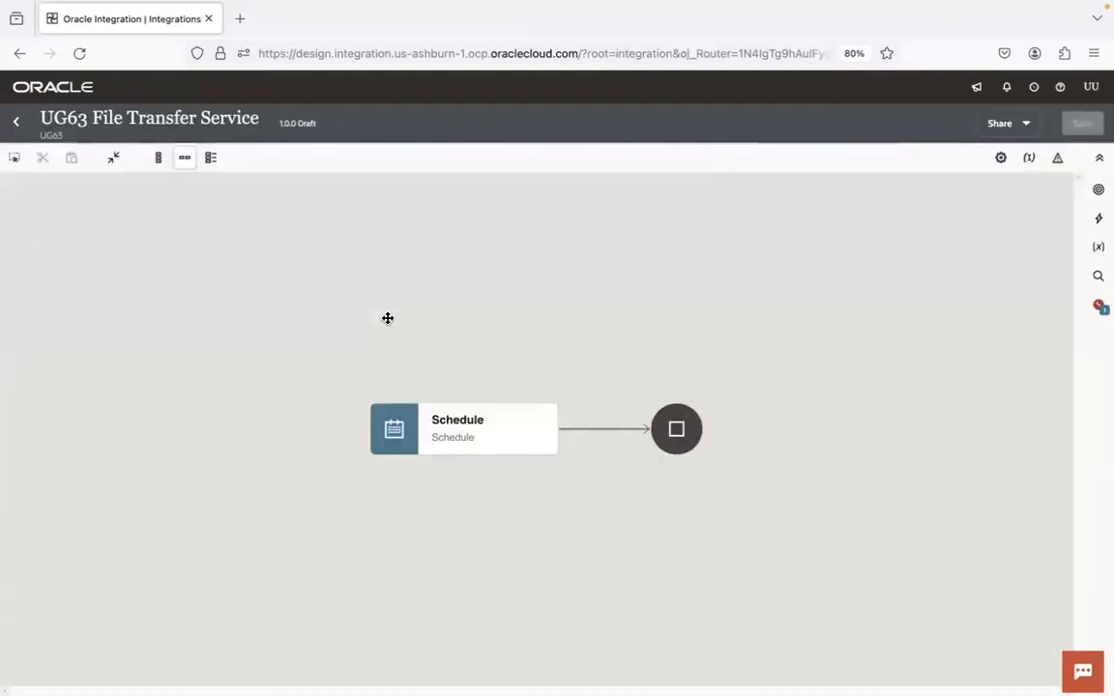
{"action": "left_click", "coordinate": [601, 428]}
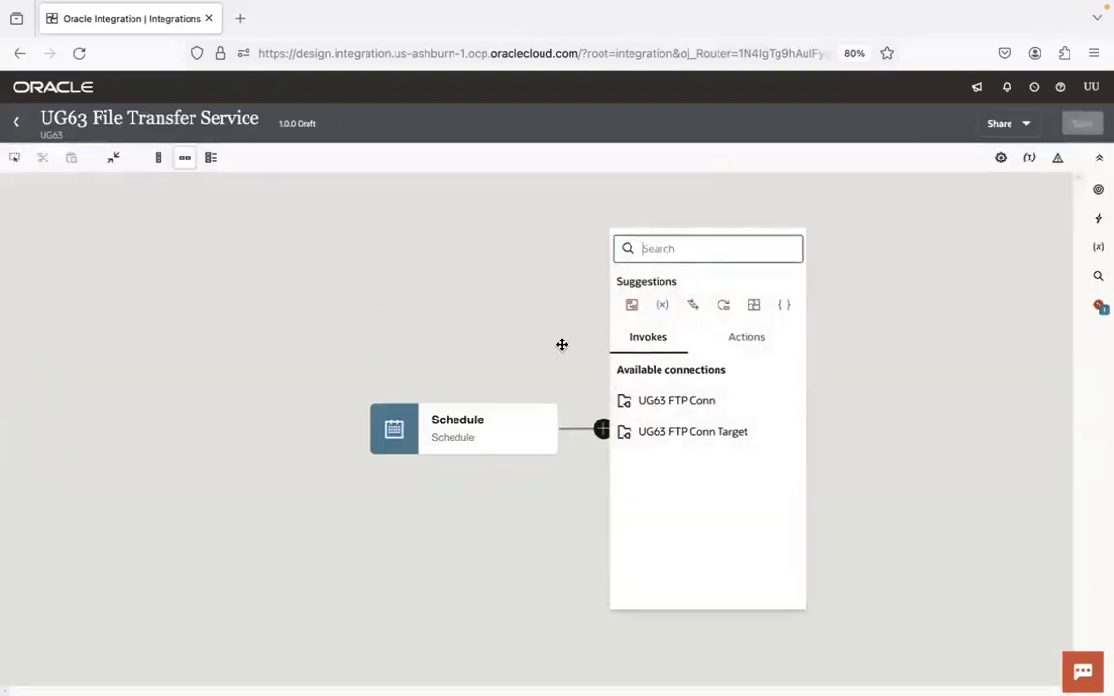
{"action": "left_click", "coordinate": [715, 401]}
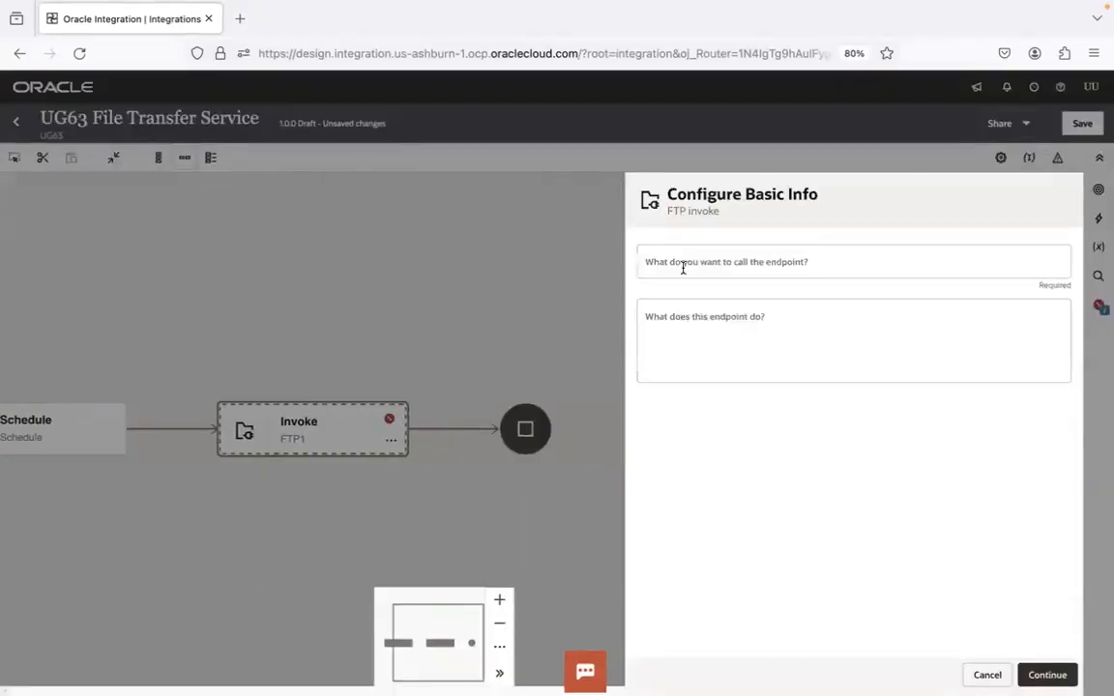
Name the FTP invoke endpoint listFilesFromSFTP and continue to its operation settings
{"action": "left_click", "coordinate": [682, 268]}
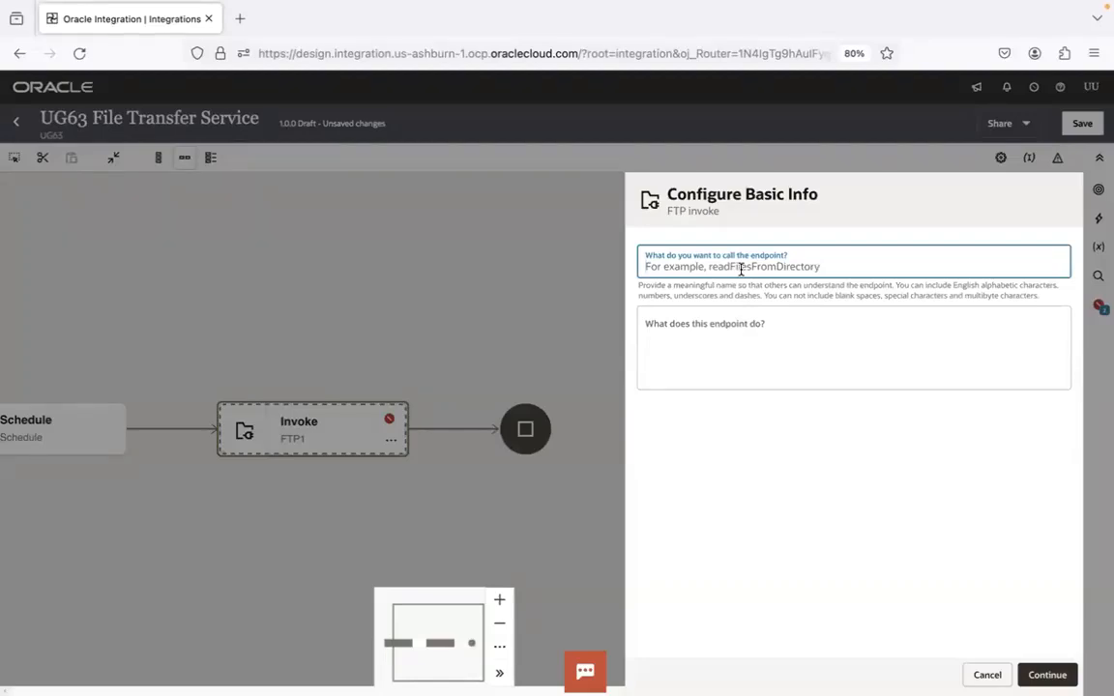
{"action": "type", "text": "listFilesFromSFTO"}
{"action": "key", "text": "BackSpace"}
{"action": "type", "text": "P"}
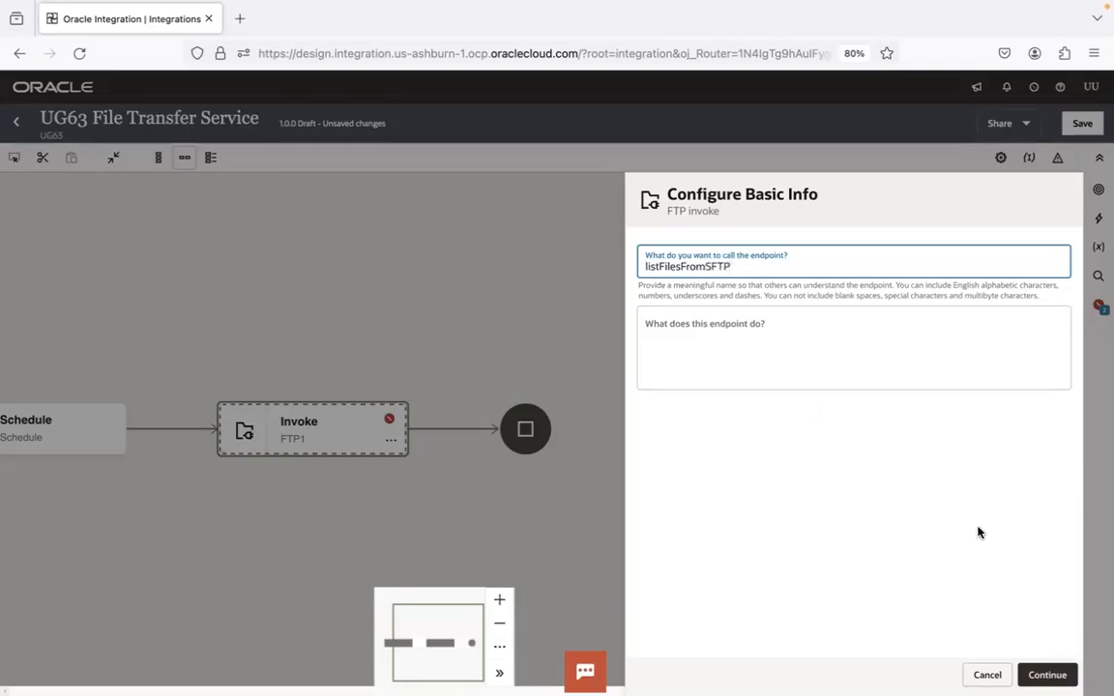
{"action": "left_click", "coordinate": [1043, 674]}
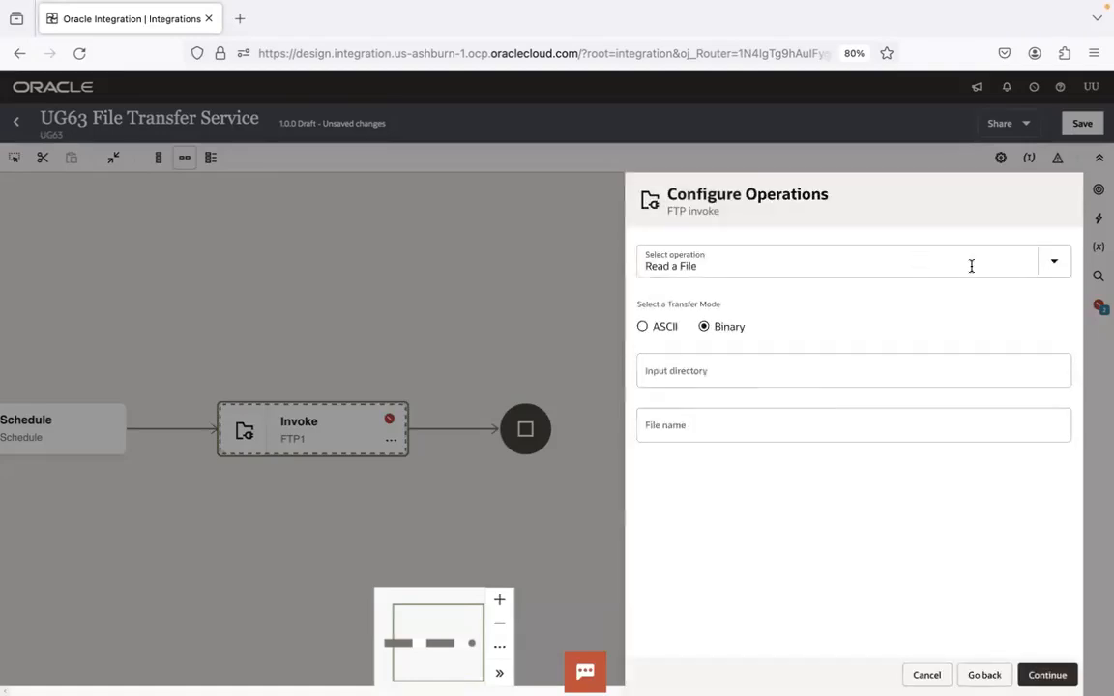
Select List Files as the operation of the FTP invoke
{"action": "left_click", "coordinate": [1053, 265]}
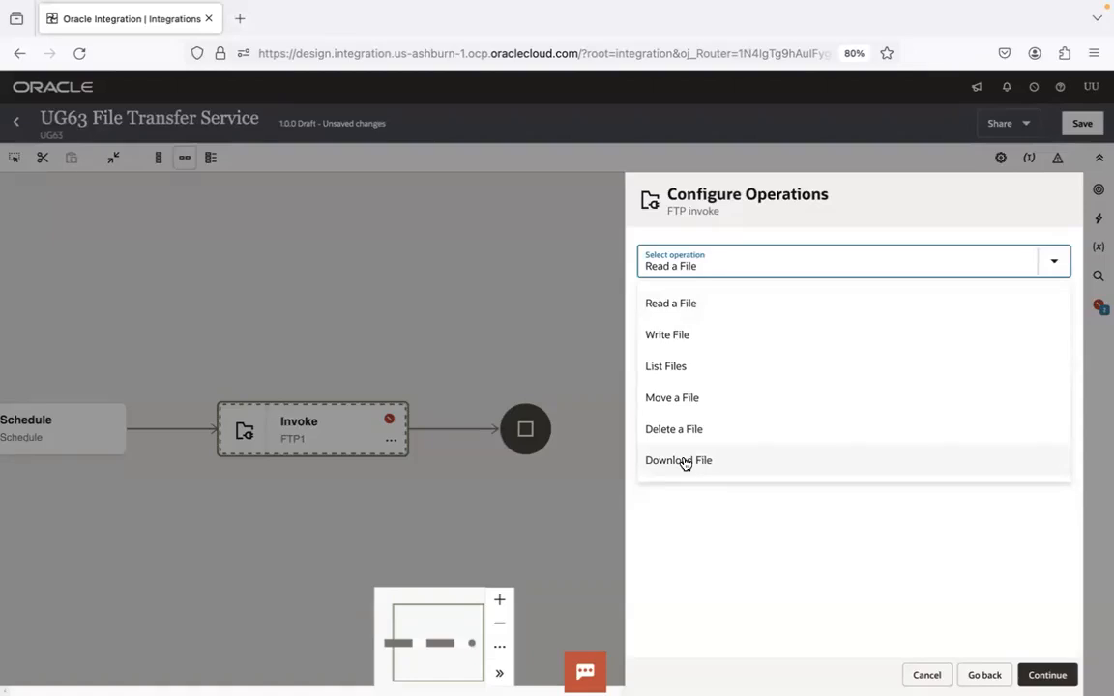
{"action": "key", "text": "super+Tab"}
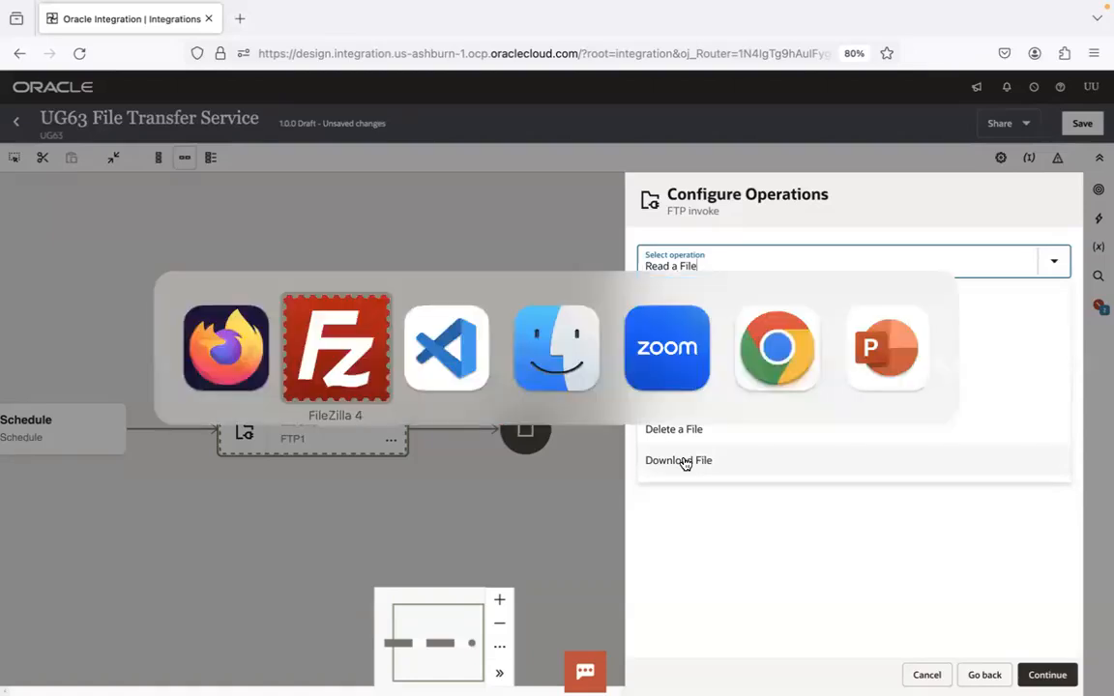
{"action": "key", "text": "super+Tab"}
{"action": "key", "text": "super+Tab"}
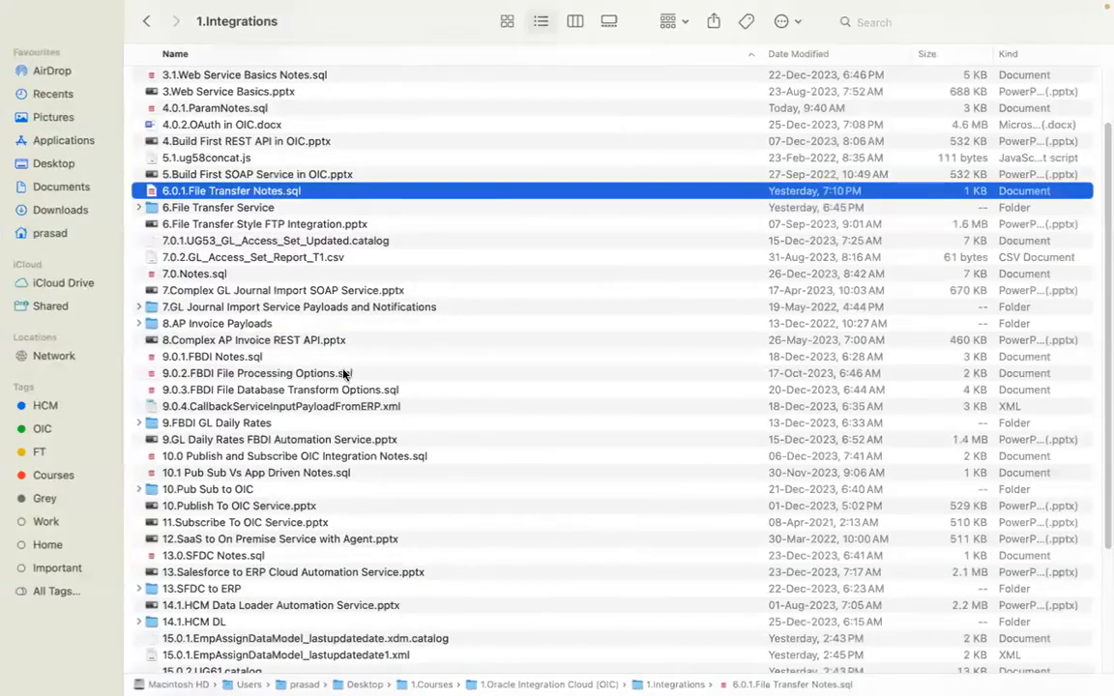
{"action": "left_click", "coordinate": [327, 441]}
{"action": "key", "text": "super+Tab"}
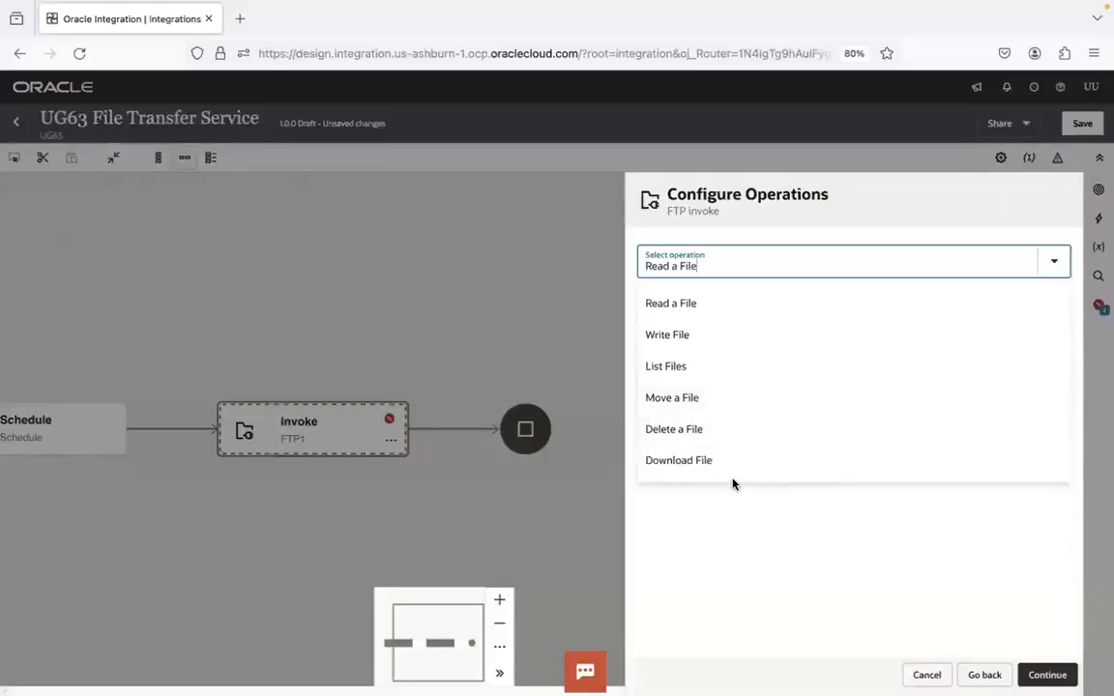
{"action": "left_click", "coordinate": [720, 367]}
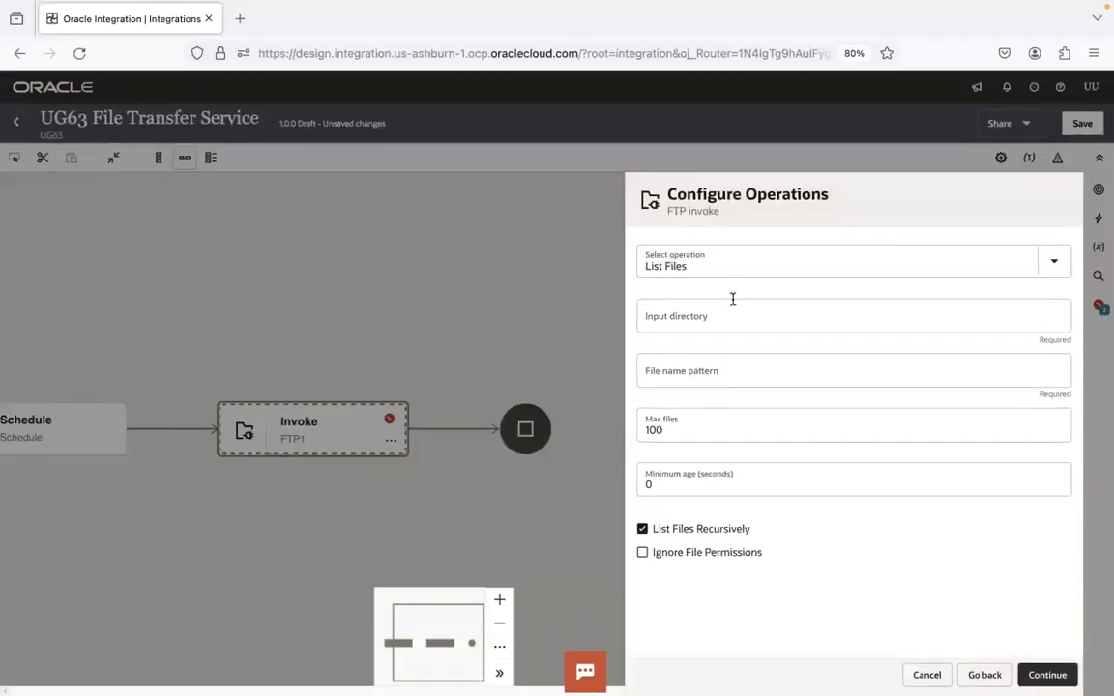
Set the input directory to the remote path ending in ug/ug63/filetrfservice/input, copied from FileZilla
{"action": "left_click", "coordinate": [718, 317]}
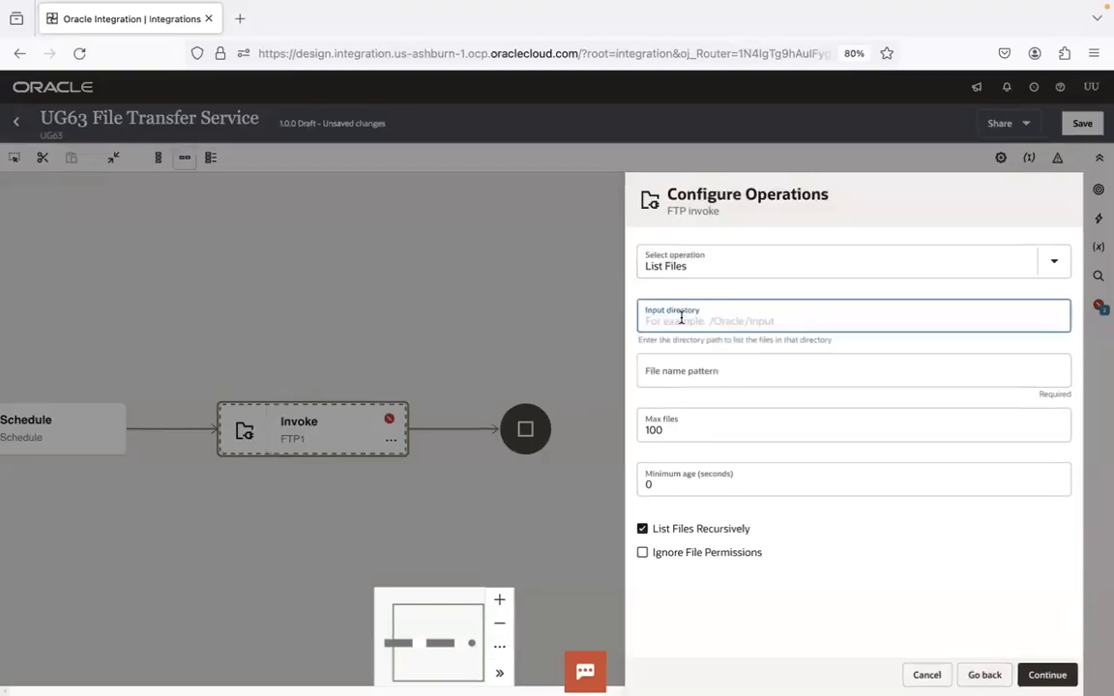
{"action": "left_click", "coordinate": [714, 375]}
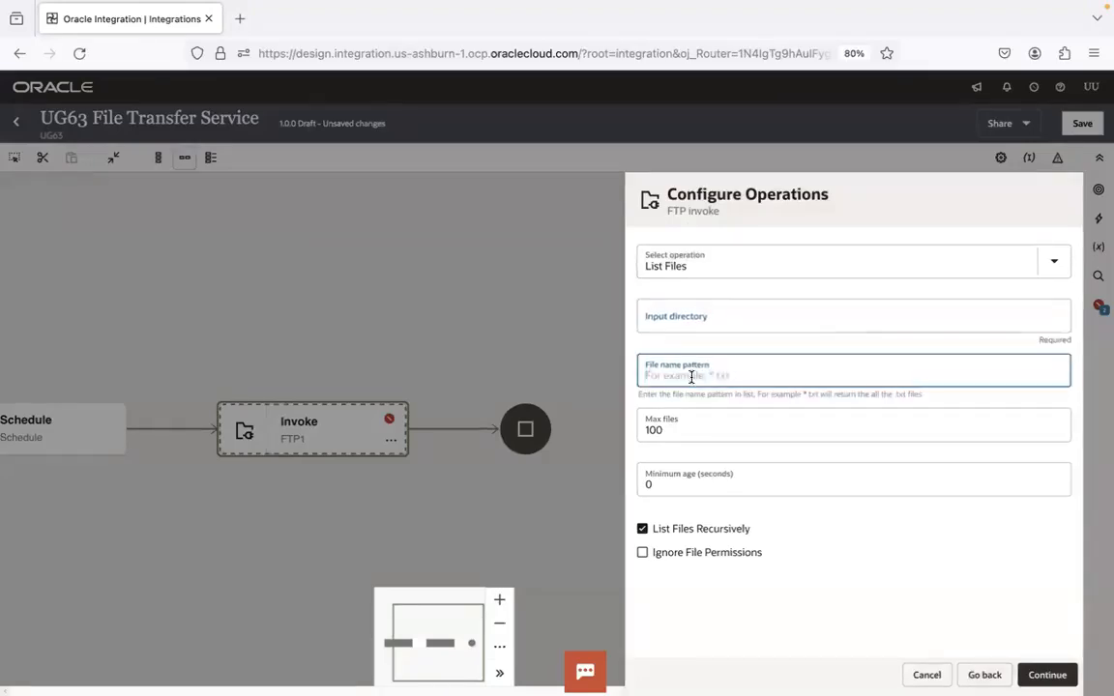
{"action": "left_click", "coordinate": [711, 318]}
{"action": "key", "text": "super+Tab"}
{"action": "key", "text": "super+Tab"}
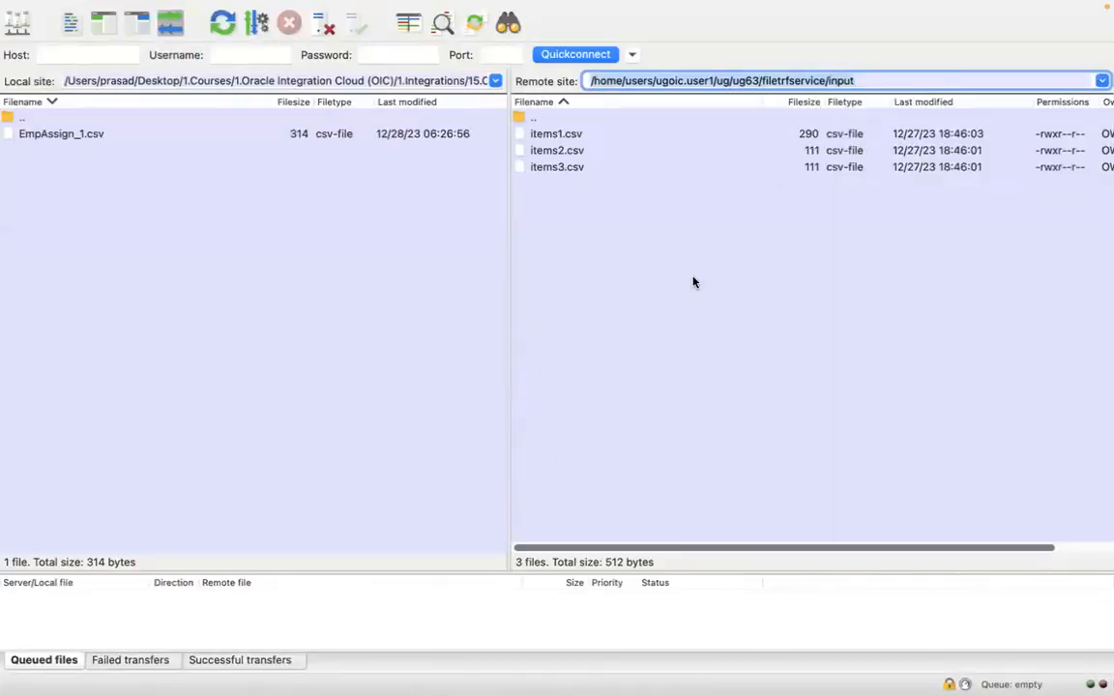
{"action": "key", "text": "super+Tab"}
{"action": "type", "text": "/home/users/ugoic.user1/ug/ug63/filetrfservice/input"}
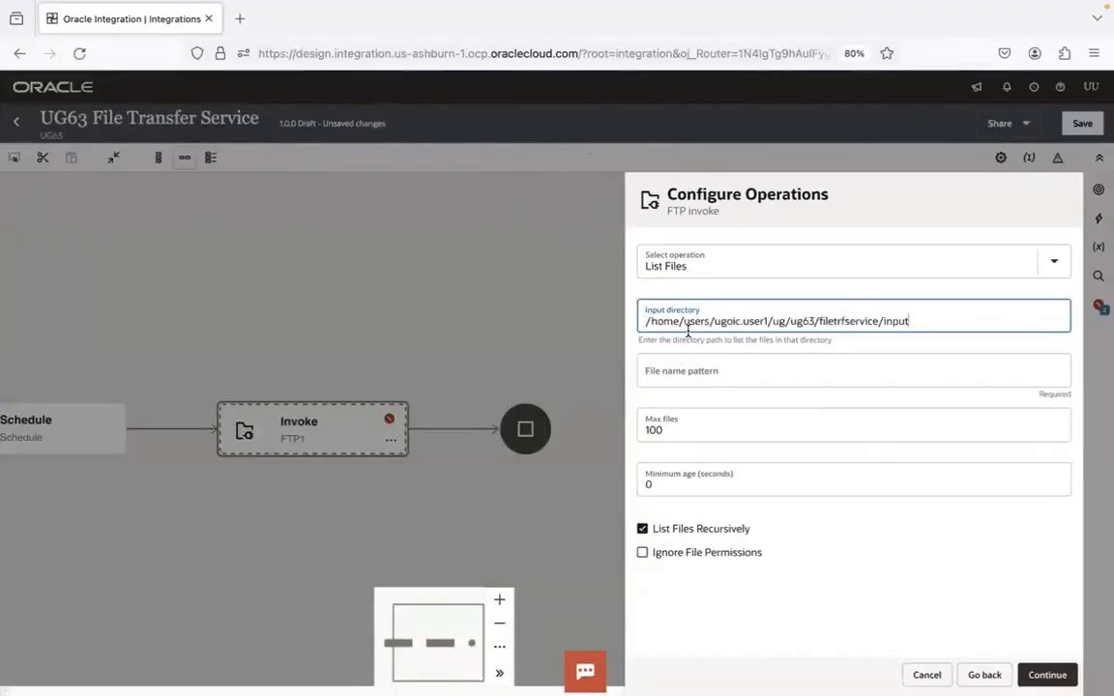
Enter *.txt as the file name pattern and compare it with the source file types in FileZilla
{"action": "left_click", "coordinate": [682, 369]}
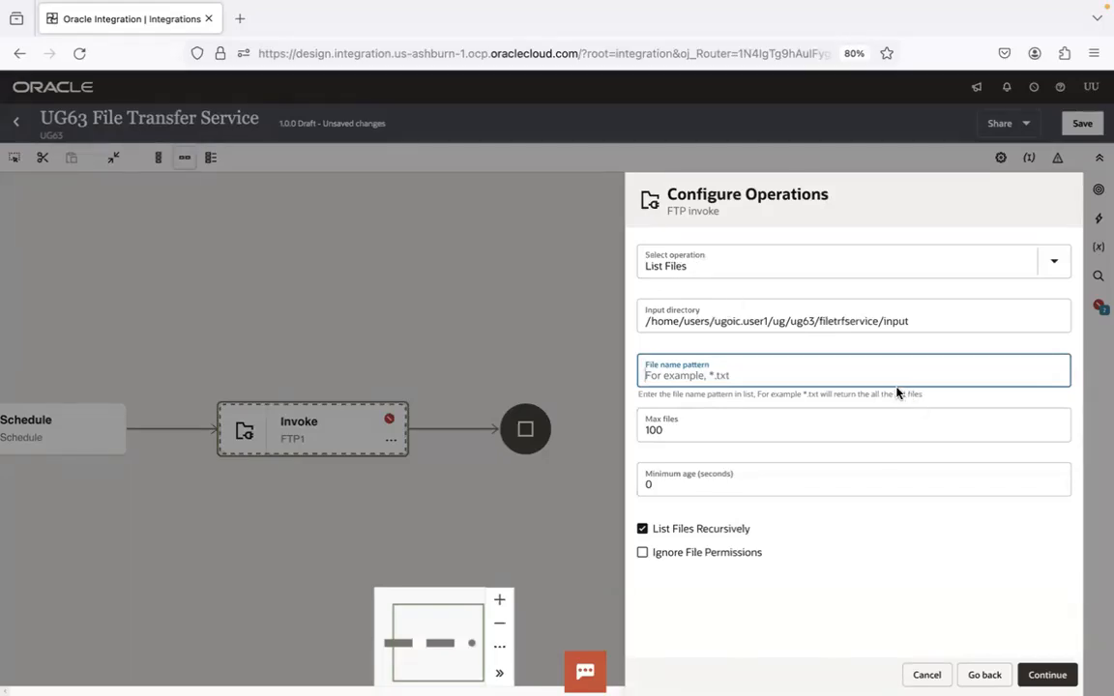
{"action": "type", "text": "*.txt"}
{"action": "key", "text": "ctrl+Left"}
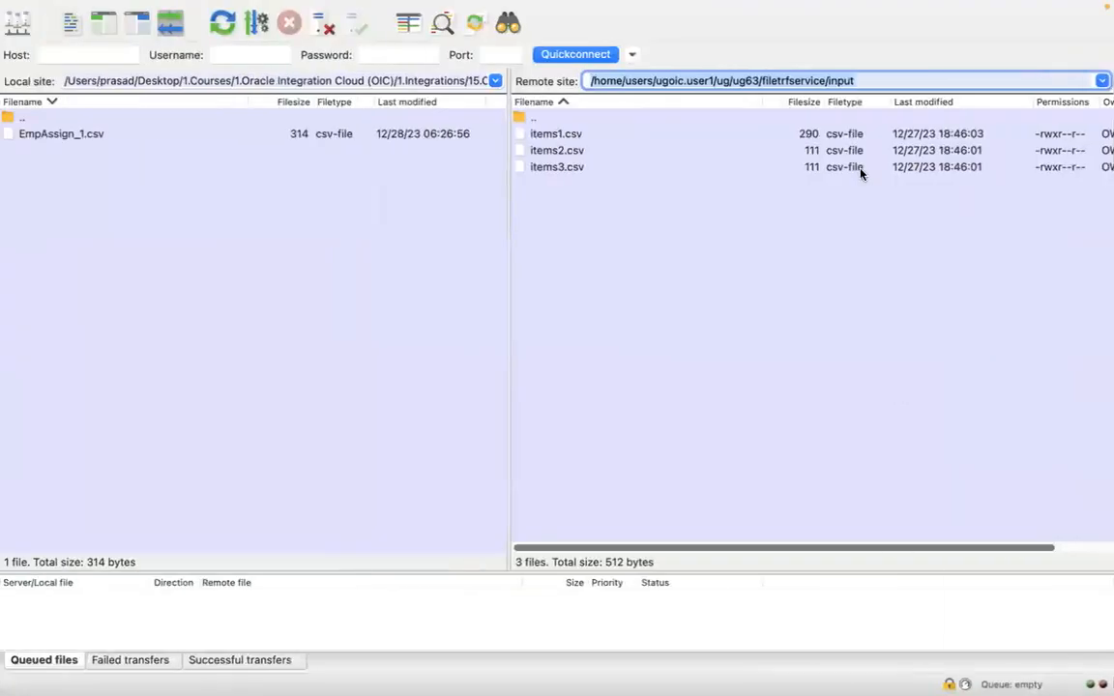
{"action": "left_click", "coordinate": [639, 230]}
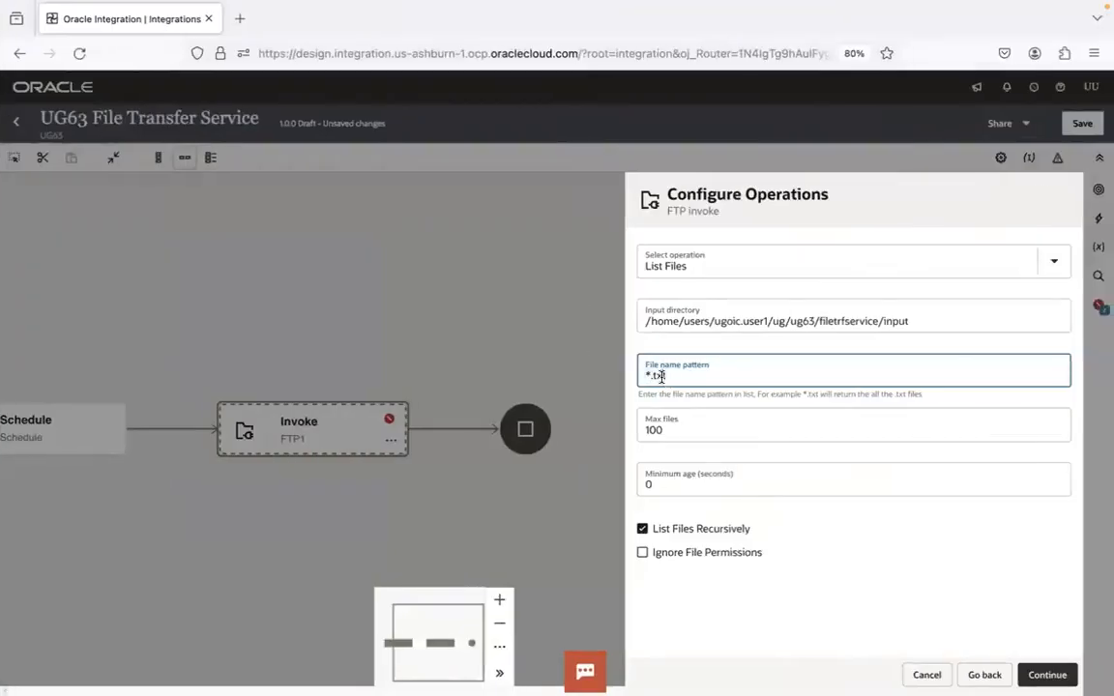
Change the file name pattern to *.csv and compare it with the source files in FileZilla
{"action": "key", "text": "BackSpace"}
{"action": "key", "text": "BackSpace"}
{"action": "key", "text": "BackSpace"}
{"action": "type", "text": "csv"}
{"action": "key", "text": "ctrl+Left"}
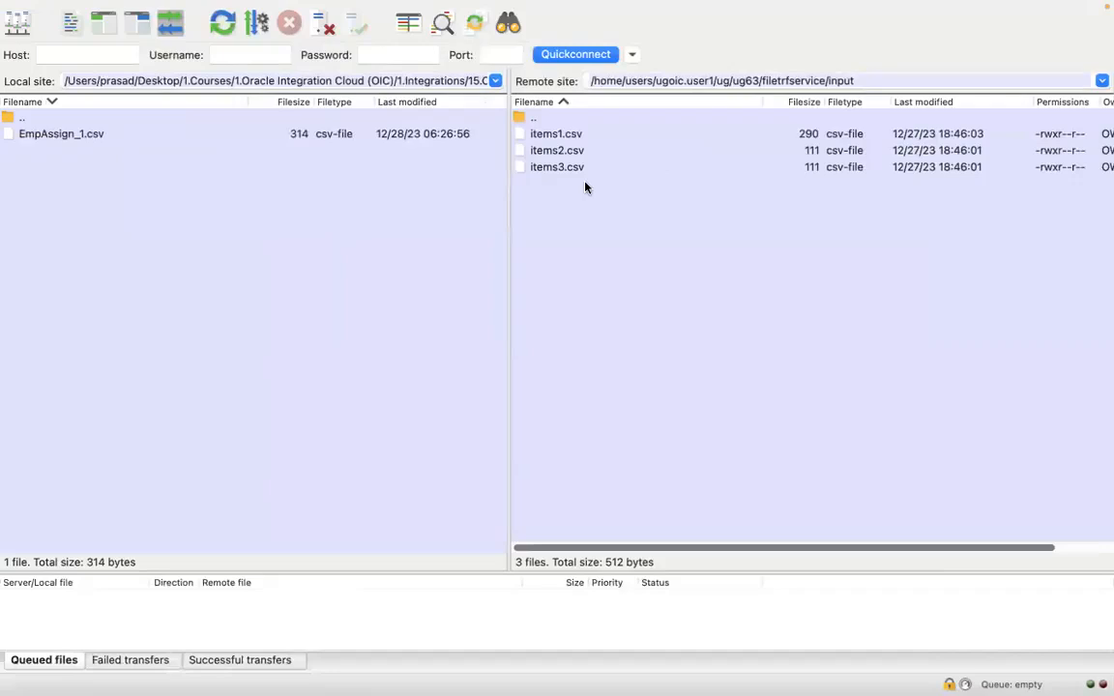
{"action": "key", "text": "ctrl+Right"}
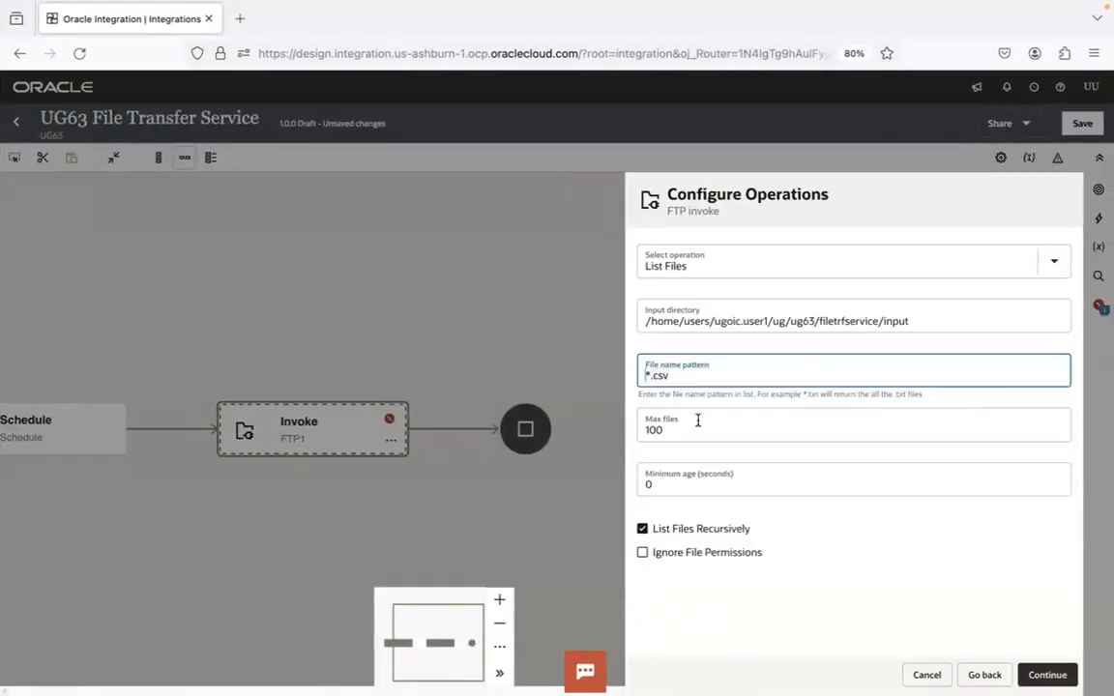
Restrict the file name pattern to items1*.csv, check it against FileZilla's file list, and widen it to items*.csv
{"action": "type", "text": "items"}
{"action": "left_click", "coordinate": [673, 376]}
{"action": "type", "text": "1/ug/ug63/filetrfservice/input"}
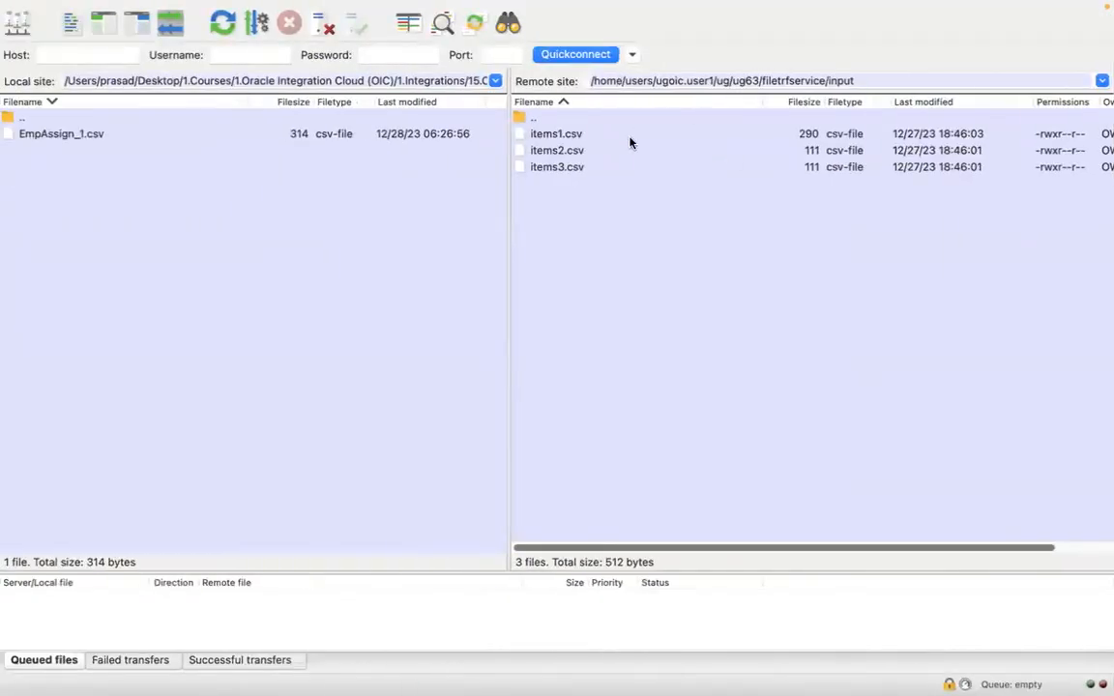
{"action": "left_click", "coordinate": [629, 142]}
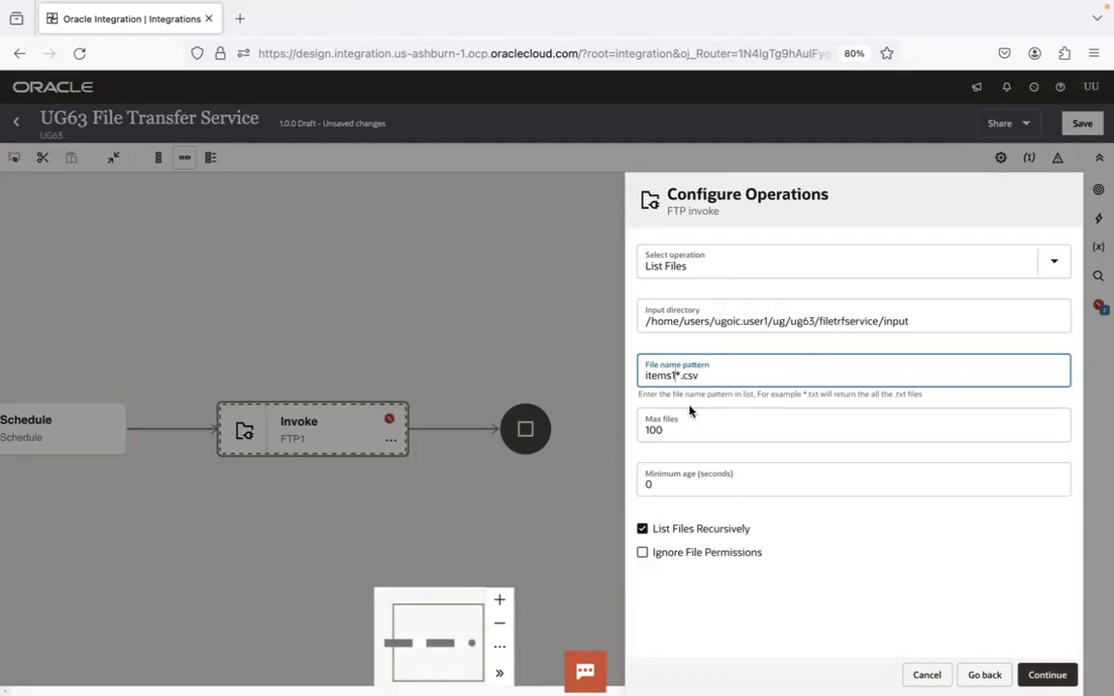
{"action": "key", "text": "BackSpace"}
Review the source application and SFTP Server 1 line in the Visual Studio Code notes and return to Oracle Integration
{"action": "key", "text": "super+Tab"}
{"action": "key", "text": "super+Tab"}
{"action": "key", "text": "super+Tab"}
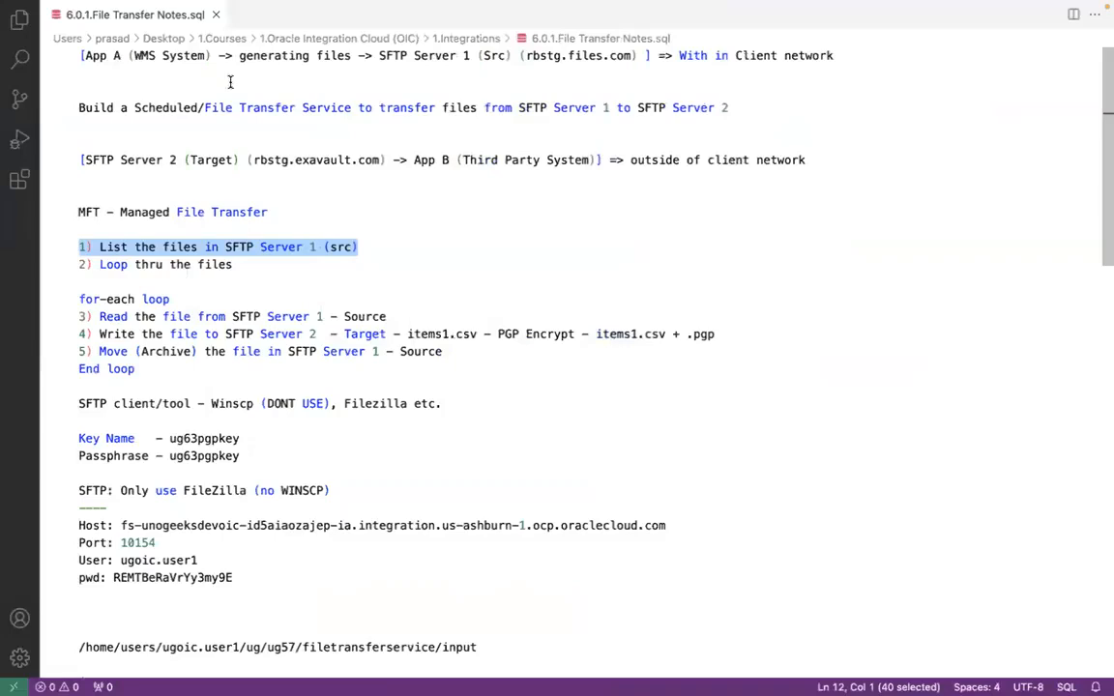
{"action": "left_click", "coordinate": [208, 57]}
{"action": "left_click", "coordinate": [519, 55]}
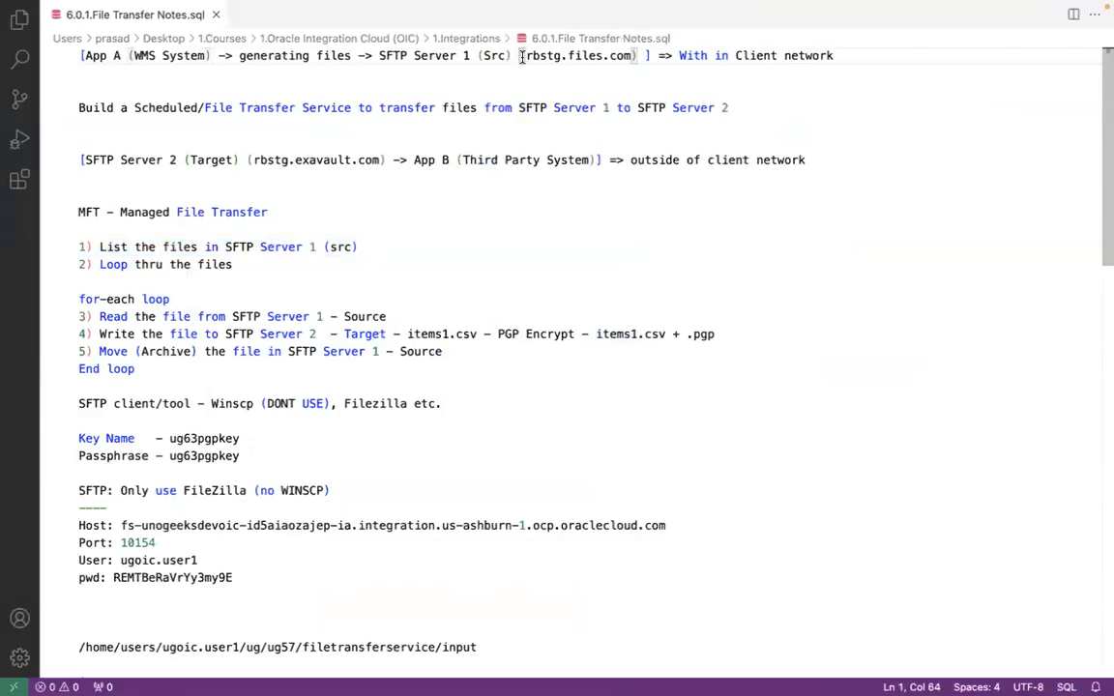
{"action": "key", "text": "super+Tab"}
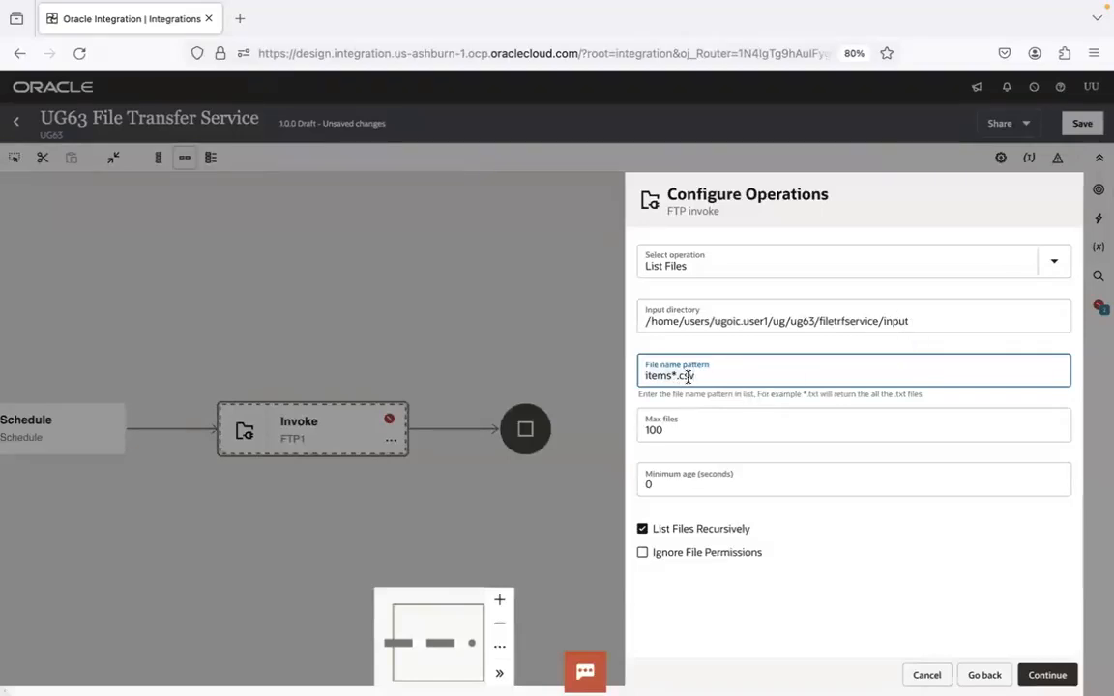
Replace the file name pattern with *.csv,*.txt to cover both file types
{"action": "key", "text": "ctrl+a"}
{"action": "type", "text": "*.*"}
{"action": "key", "text": "BackSpace"}
{"action": "type", "text": "csv,*.txt"}
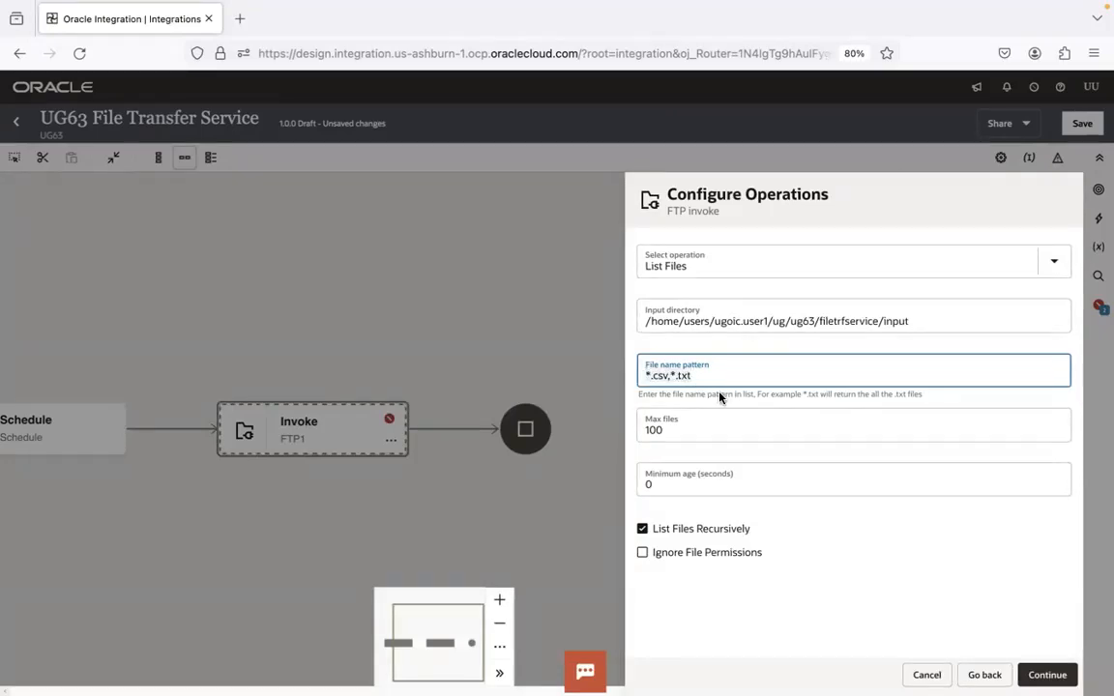
Switch to the Visual Studio Code notes and review how the WMS System generates files onto SFTP Server 1
{"action": "key", "text": "super+Tab"}
{"action": "left_click", "coordinate": [202, 59]}
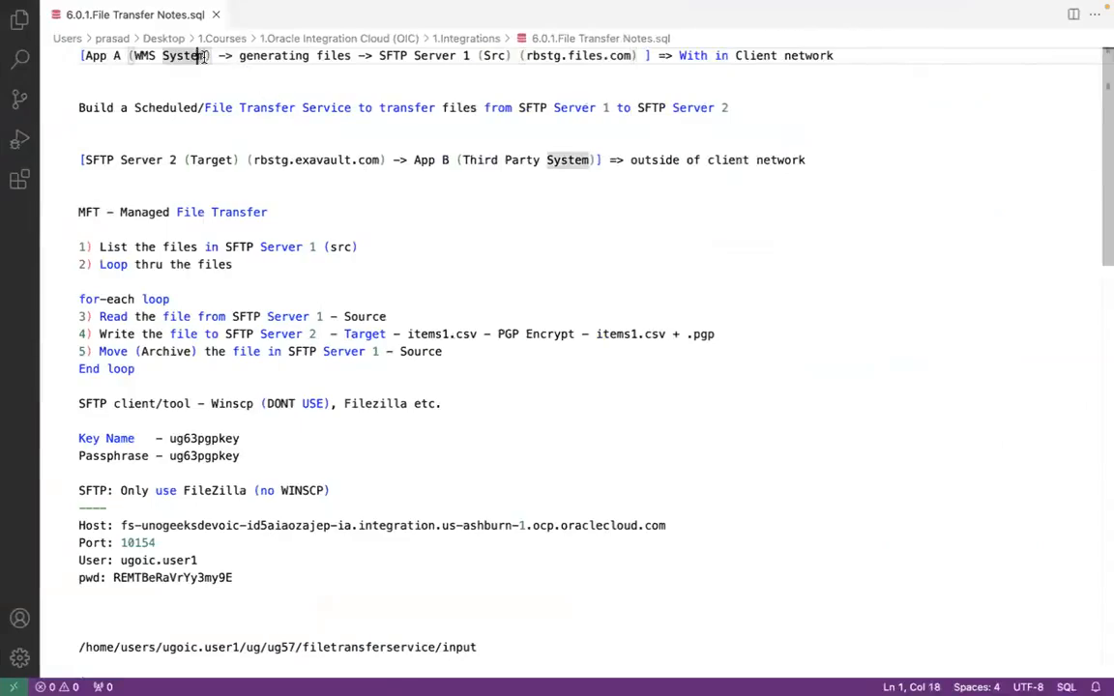
{"action": "left_click", "coordinate": [502, 57]}
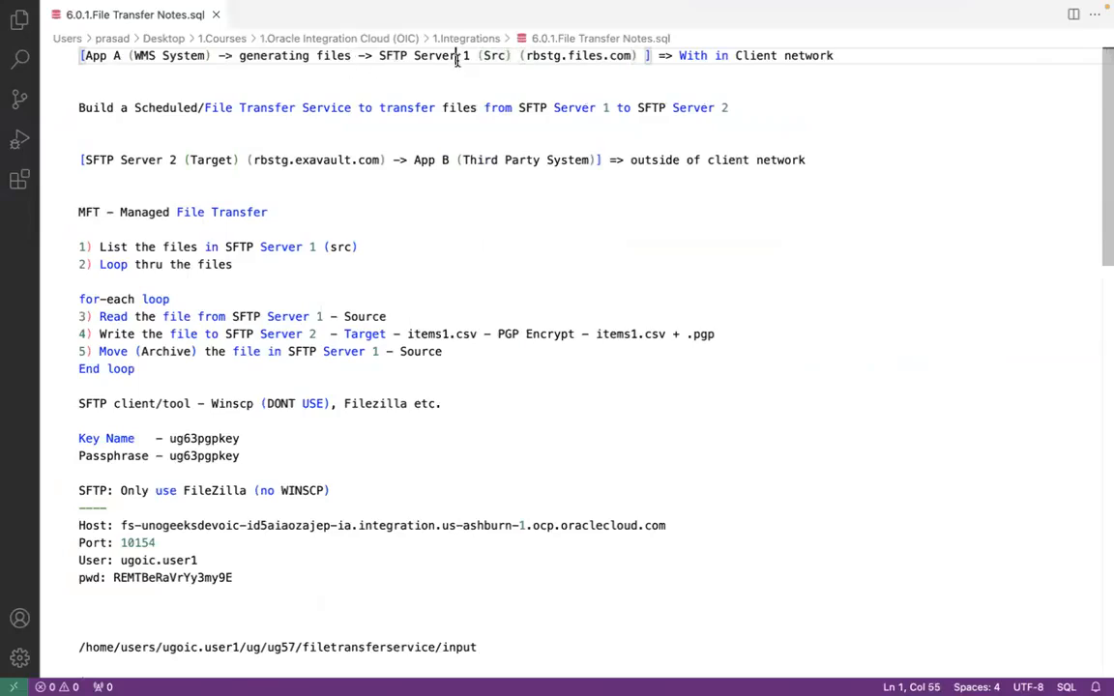
{"action": "left_click", "coordinate": [457, 56]}
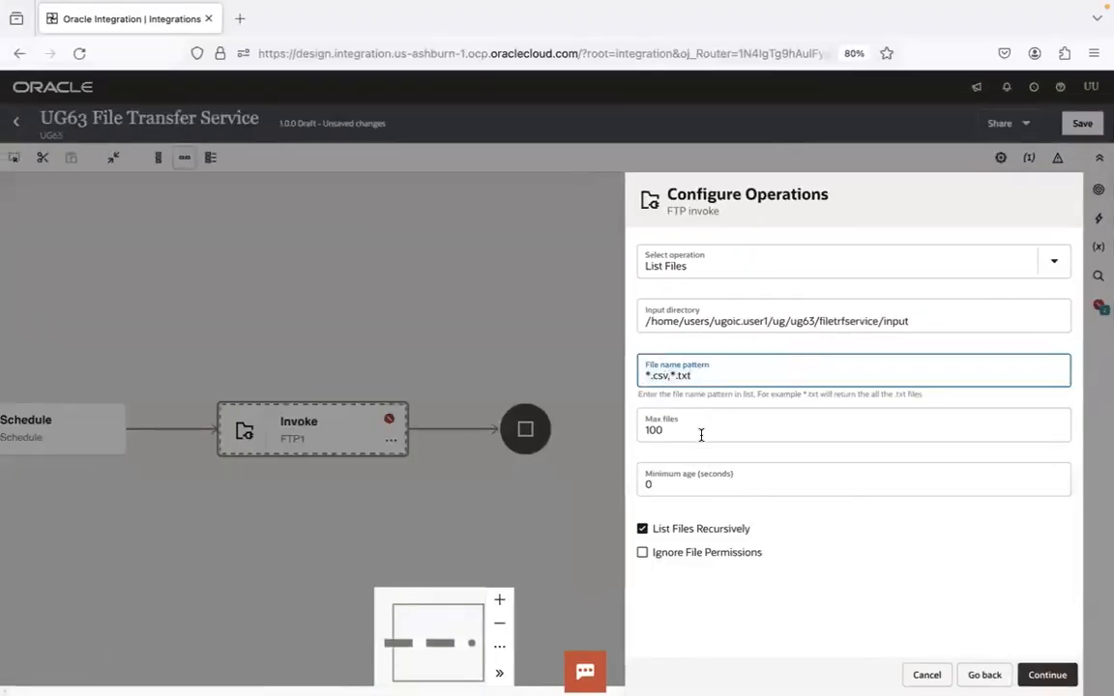
Change the file name pattern of the FTP list operation in Oracle Integration to items*.csv
{"action": "key", "text": "BackSpace"}
{"action": "key", "text": "BackSpace"}
{"action": "key", "text": "BackSpace"}
{"action": "key", "text": "BackSpace"}
{"action": "key", "text": "BackSpace"}
{"action": "key", "text": "BackSpace"}
{"action": "left_click", "coordinate": [647, 378]}
{"action": "type", "text": "items"}
Clear the input directory of the FTP invoke and paste its path into a new untitled file in Visual Studio Code
{"action": "left_click", "coordinate": [787, 322]}
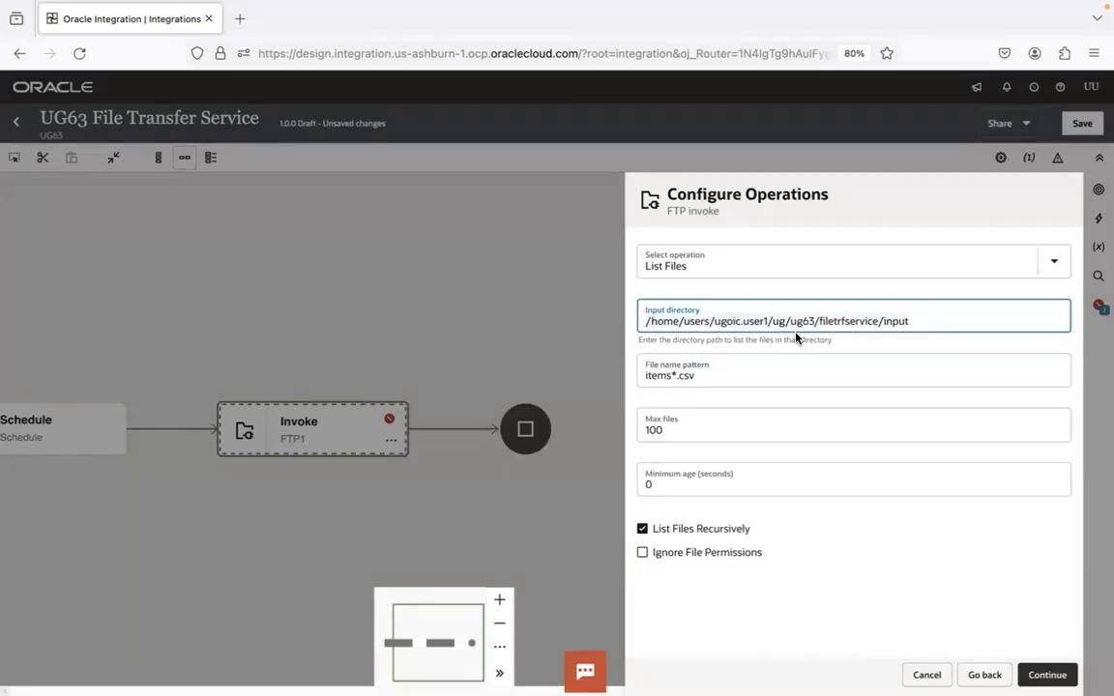
{"action": "key", "text": "super+a"}
{"action": "key", "text": "BackSpace"}
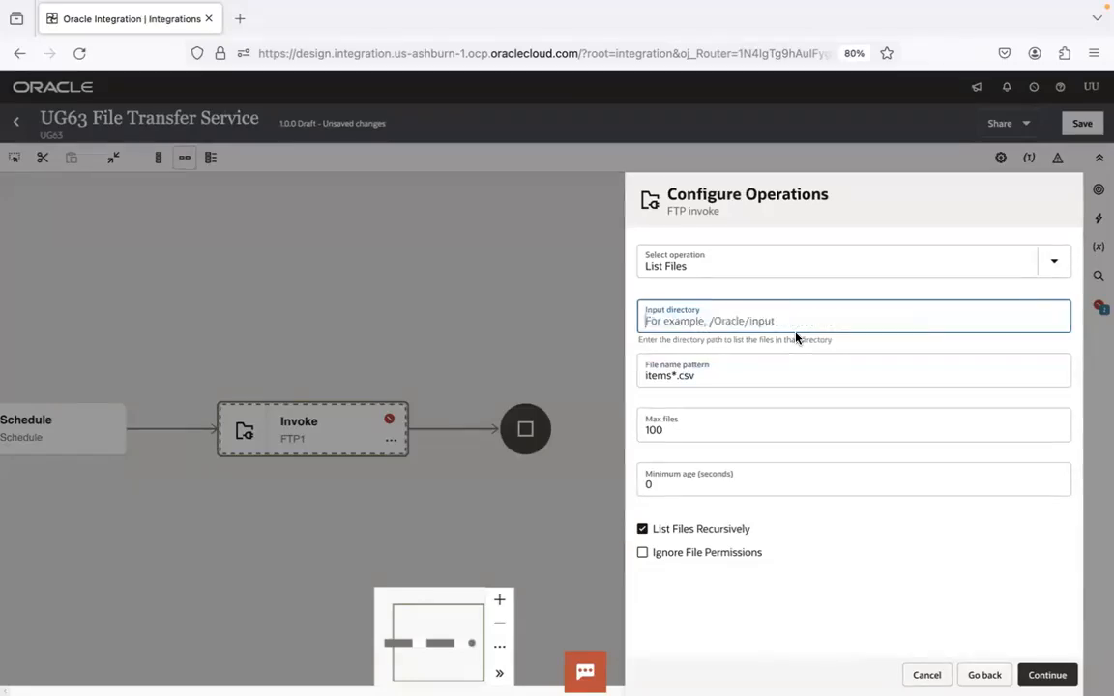
{"action": "mouse_move", "coordinate": [296, 659]}
{"action": "left_click", "coordinate": [366, 661]}
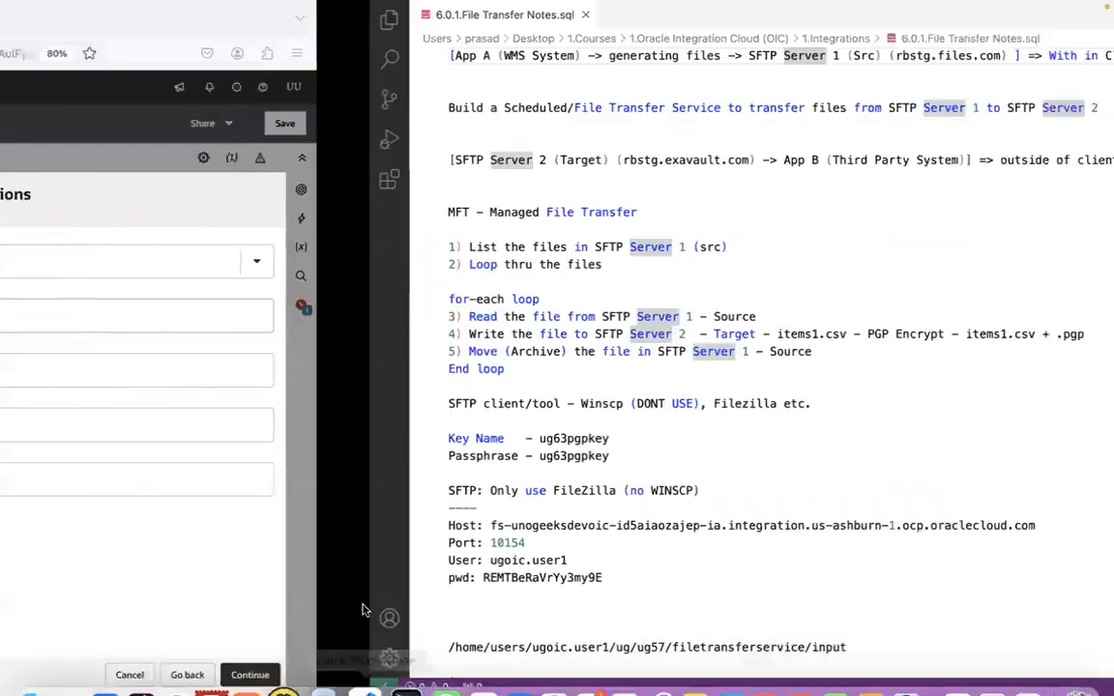
{"action": "key", "text": "super+n"}
{"action": "type", "text": "/home/users/ugoic.user1/ug/ug63/filetrfservice/input"}
{"action": "key", "text": "Return"}
{"action": "key", "text": "Return"}
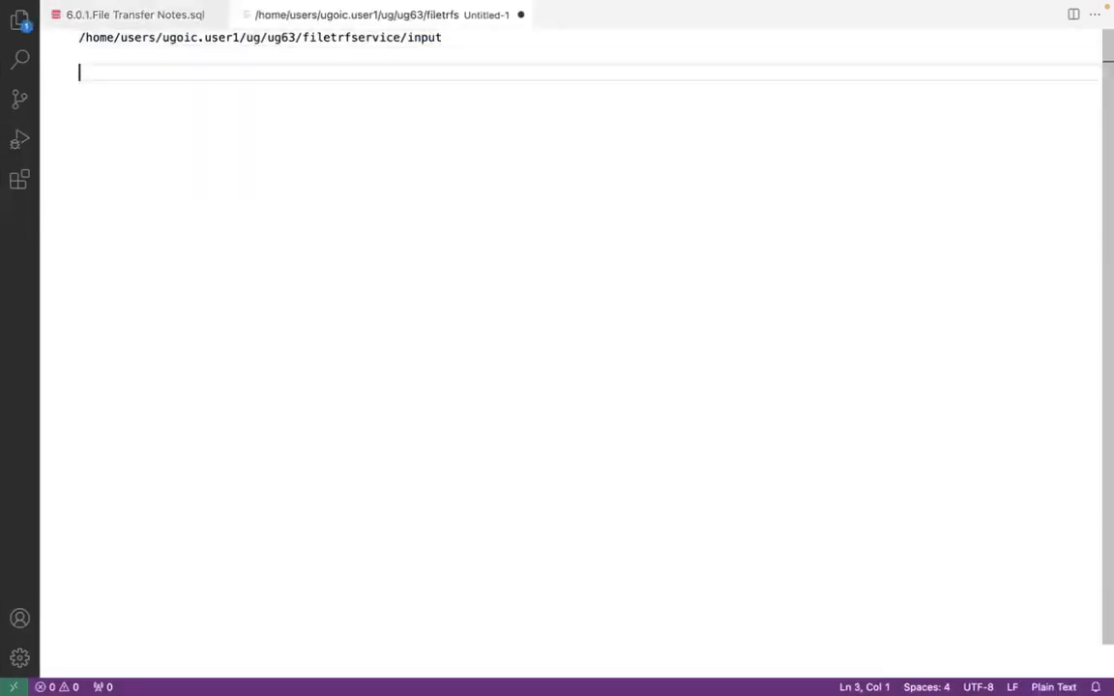
Cut the items*.csv pattern from the FTP invoke, paste it below the path in the untitled file, and return to Oracle Integration
{"action": "key", "text": "super+Tab"}
{"action": "left_click", "coordinate": [734, 371]}
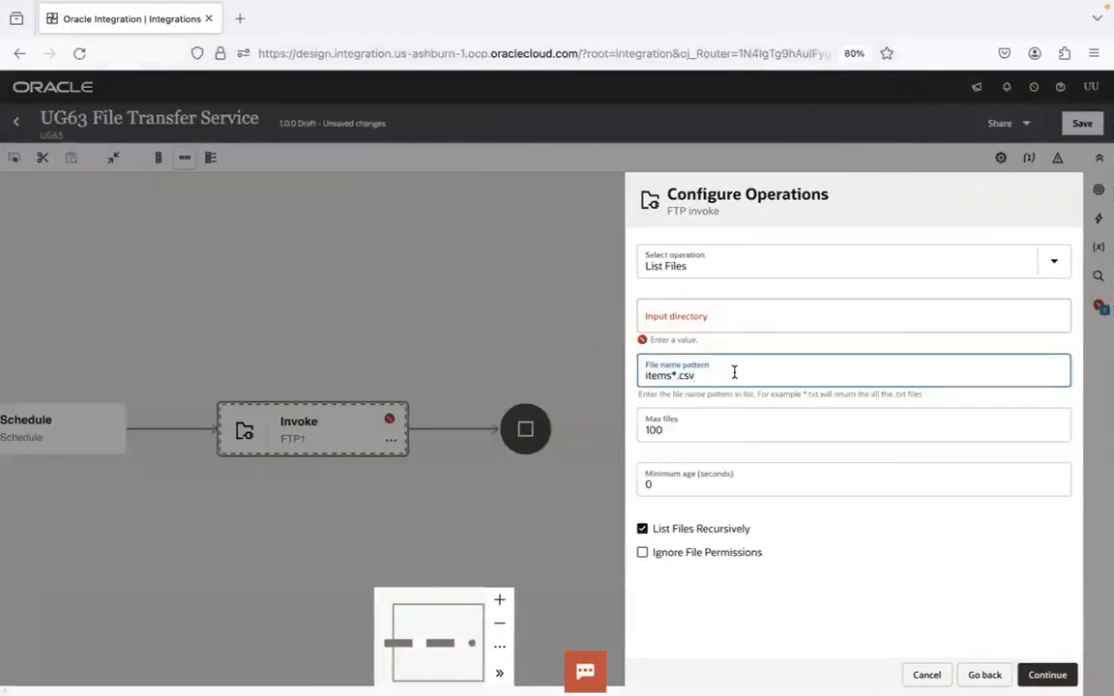
{"action": "key", "text": "super+Tab"}
{"action": "key", "text": "super+Tab"}
{"action": "key", "text": "super+a"}
{"action": "key", "text": "super+x"}
{"action": "key", "text": "super+Tab"}
{"action": "key", "text": "super+v"}
{"action": "key", "text": "super+Tab"}
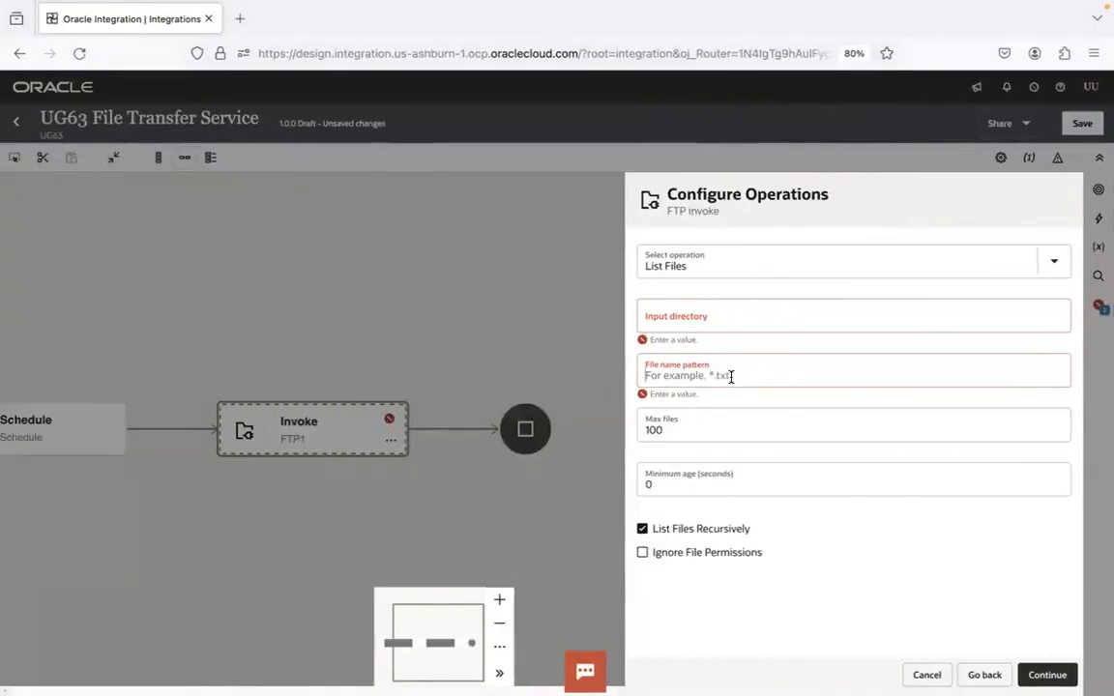
Try to continue with both required fields empty, and enter a as the input directory and b as the file name pattern
{"action": "left_click", "coordinate": [334, 306]}
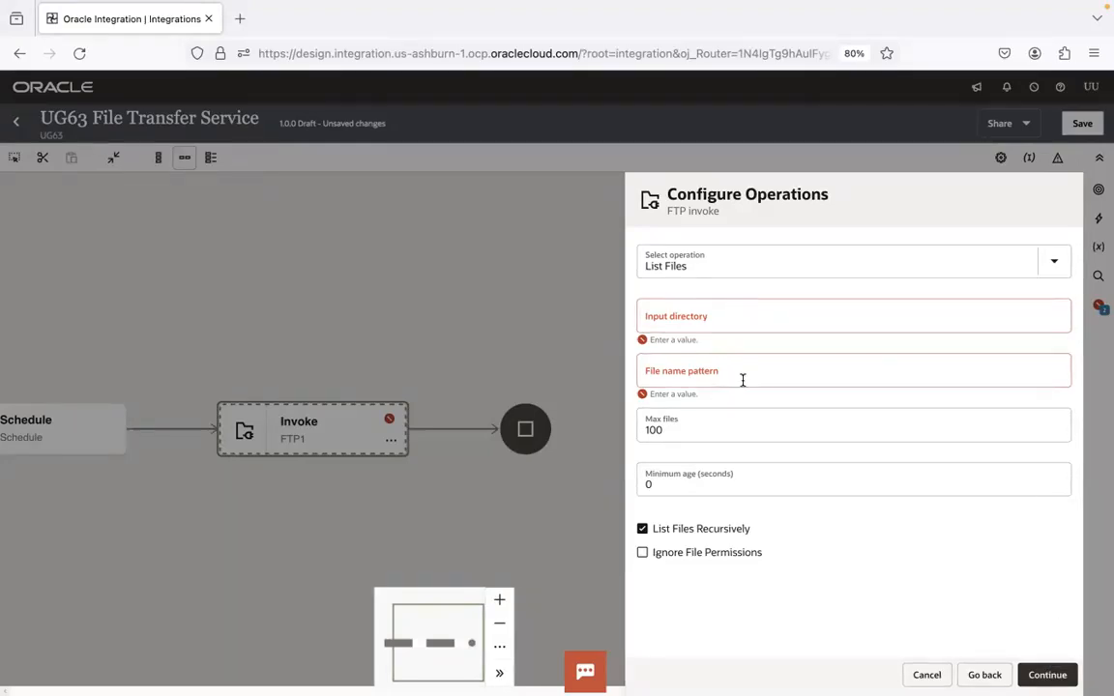
{"action": "left_click", "coordinate": [1042, 675]}
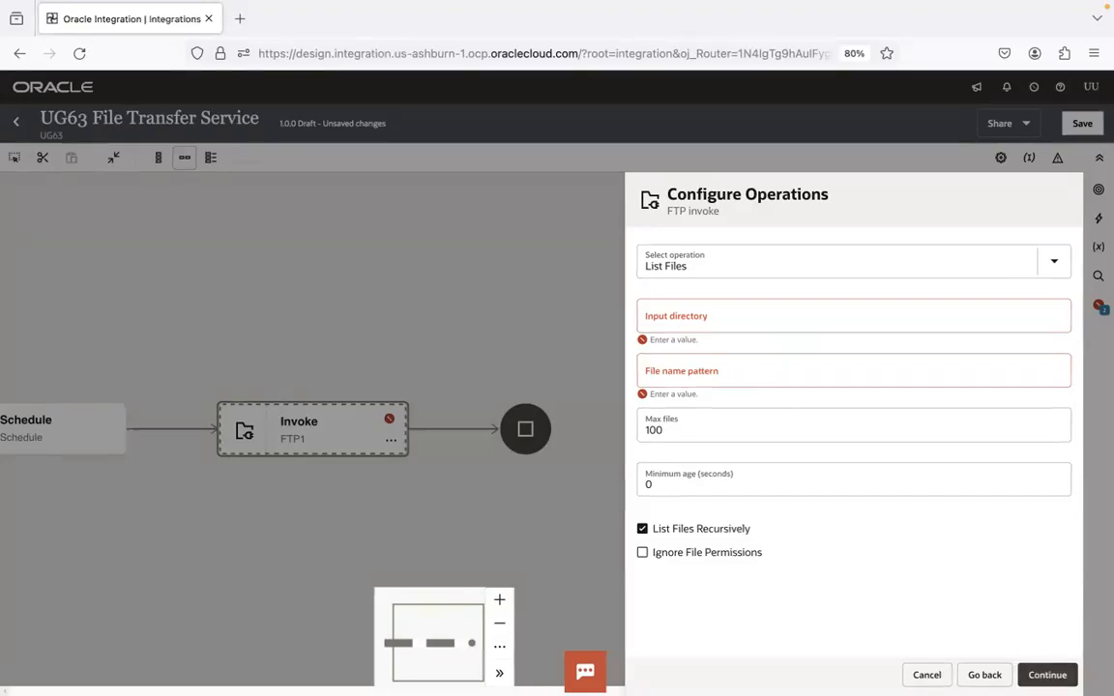
{"action": "type", "text": "a"}
{"action": "left_click", "coordinate": [677, 378]}
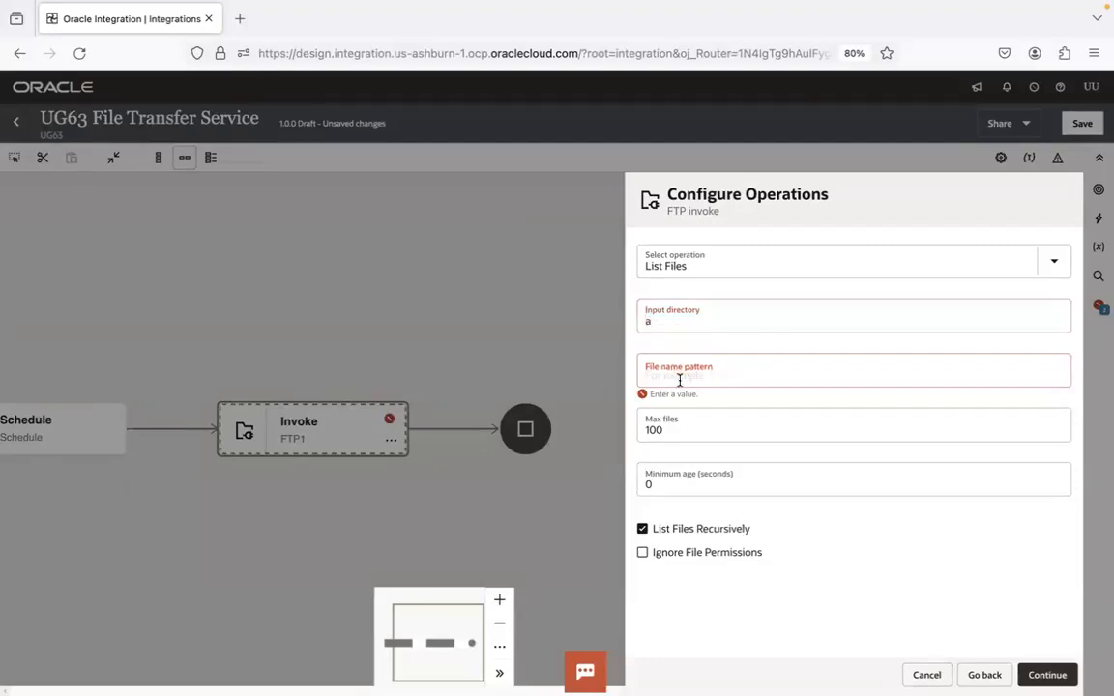
{"action": "type", "text": "b"}
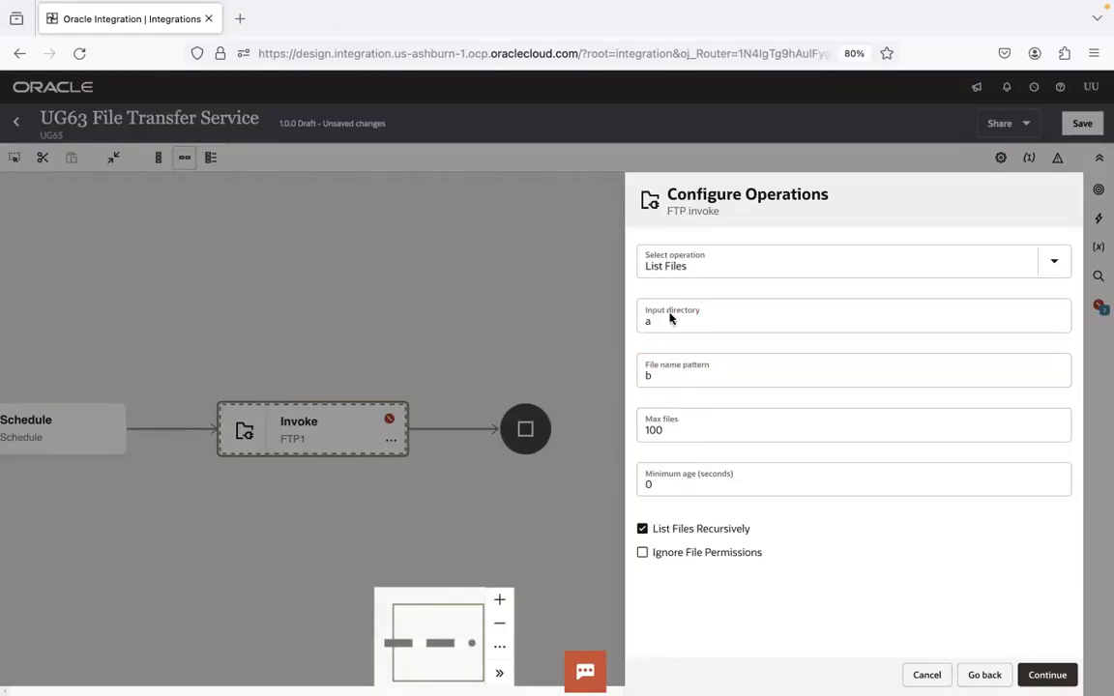
Examine the Max files and Minimum age settings alongside the last modified times of the source files in FileZilla
{"action": "left_click", "coordinate": [669, 430]}
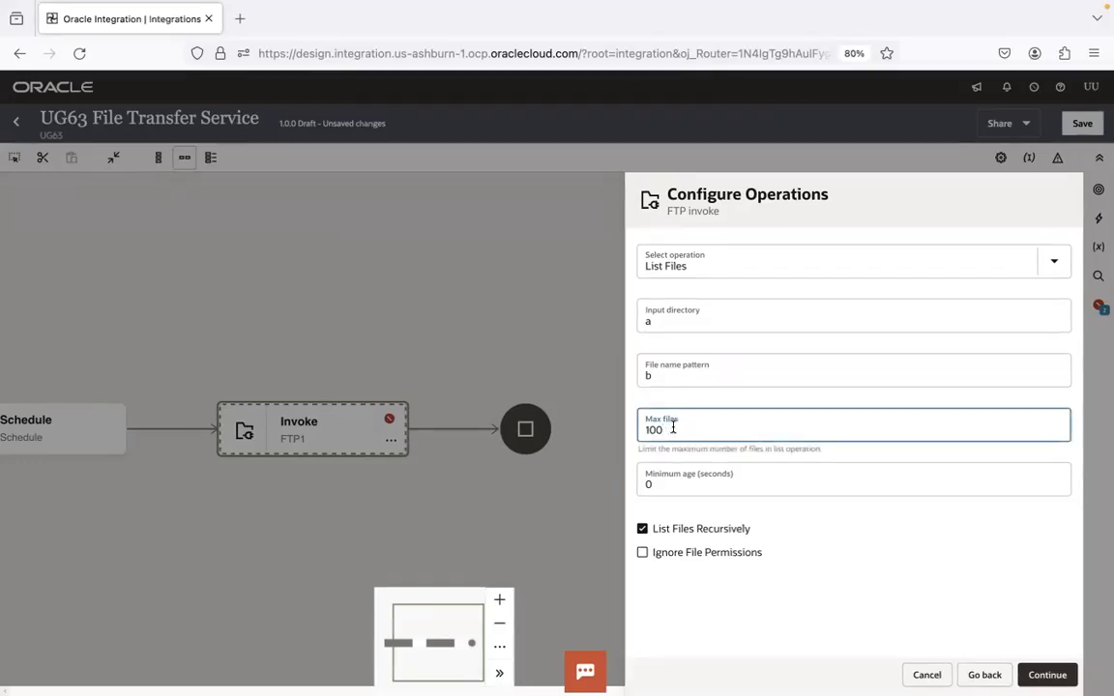
{"action": "left_click", "coordinate": [676, 485]}
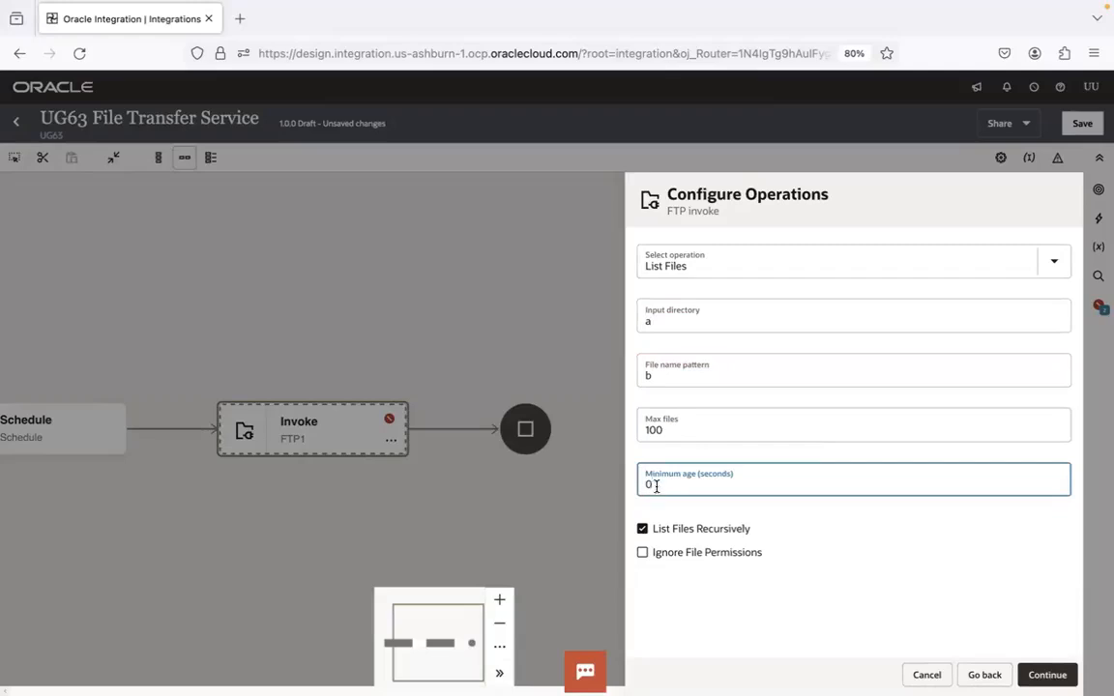
{"action": "key", "text": "ctrl+Right"}
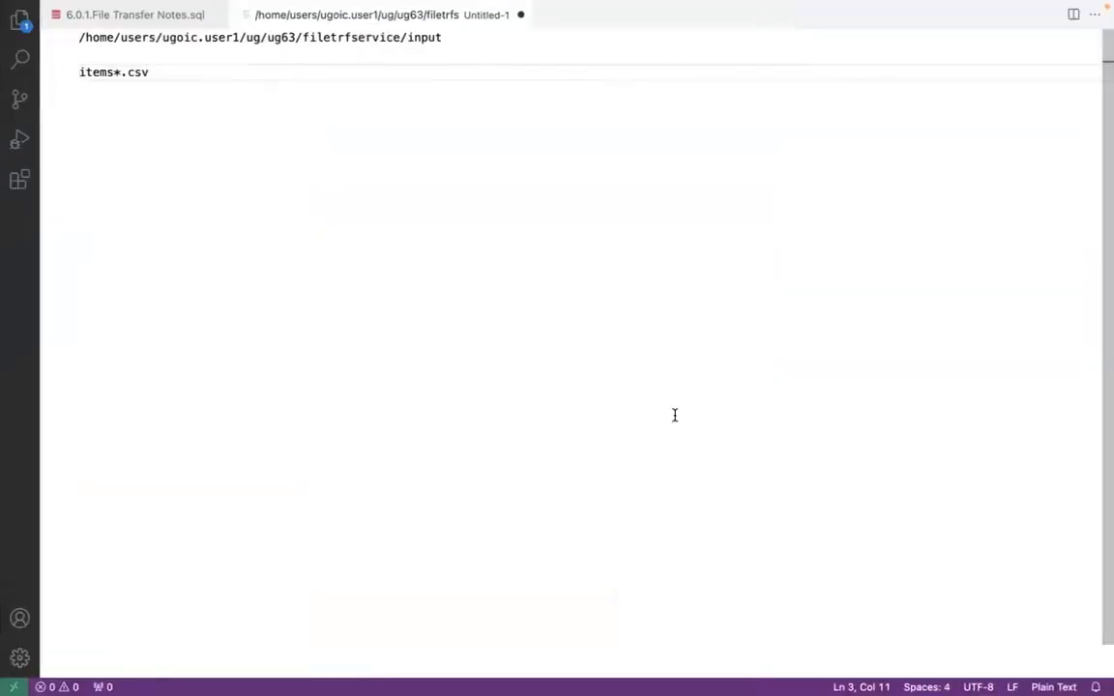
{"action": "key", "text": "super+Tab"}
{"action": "key", "text": "super+Tab"}
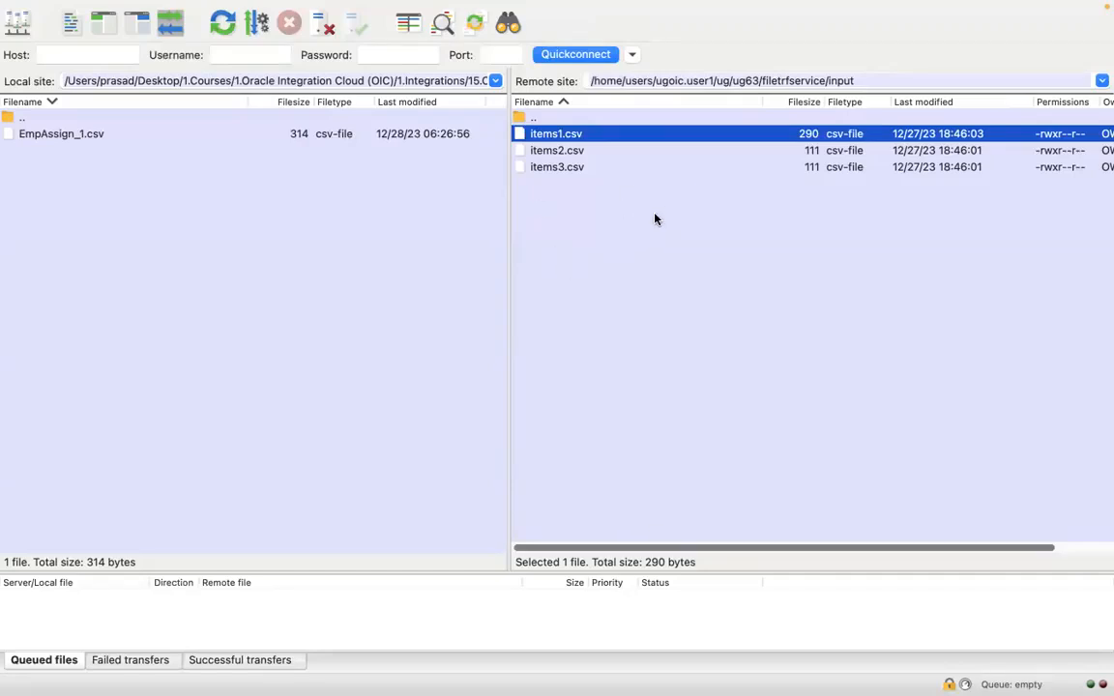
{"action": "key", "text": "super+Tab"}
{"action": "key", "text": "super+Tab"}
{"action": "key", "text": "Tab"}
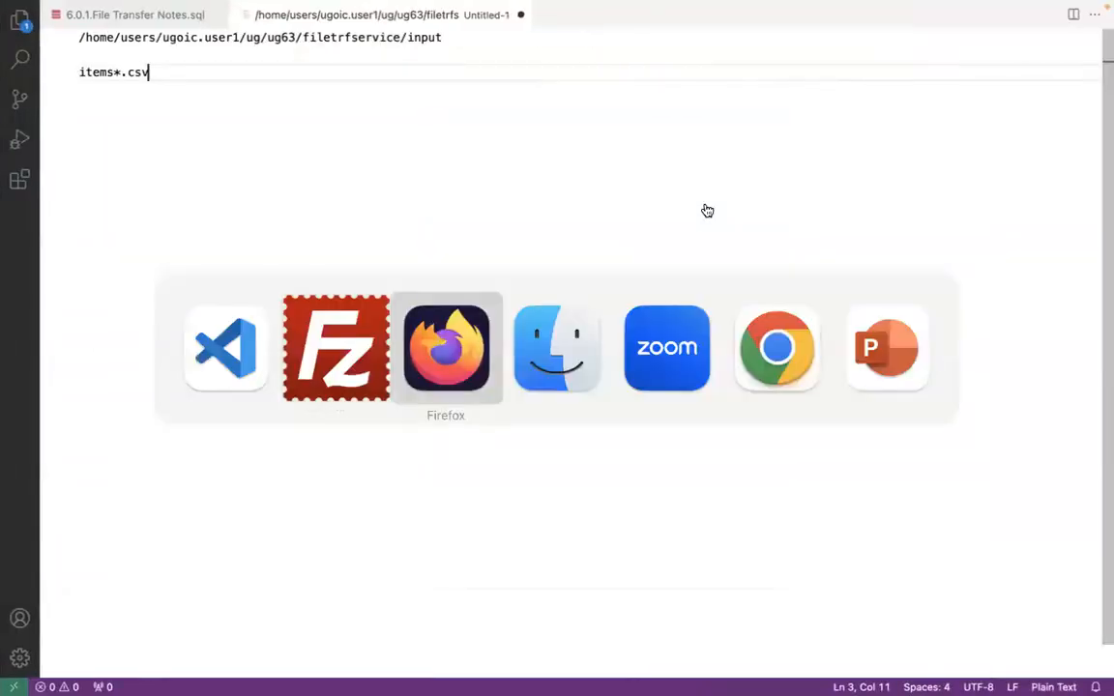
{"action": "key", "text": "super+Tab"}
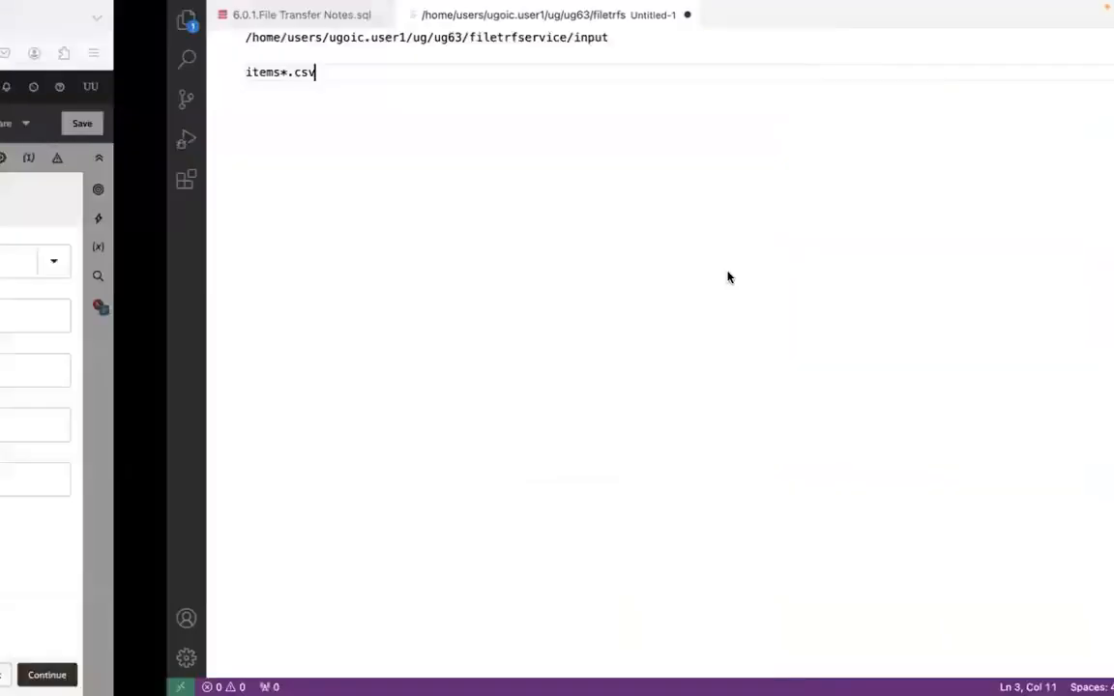
{"action": "key", "text": "super+Tab"}
{"action": "key", "text": "Tab"}
{"action": "left_click", "coordinate": [623, 152]}
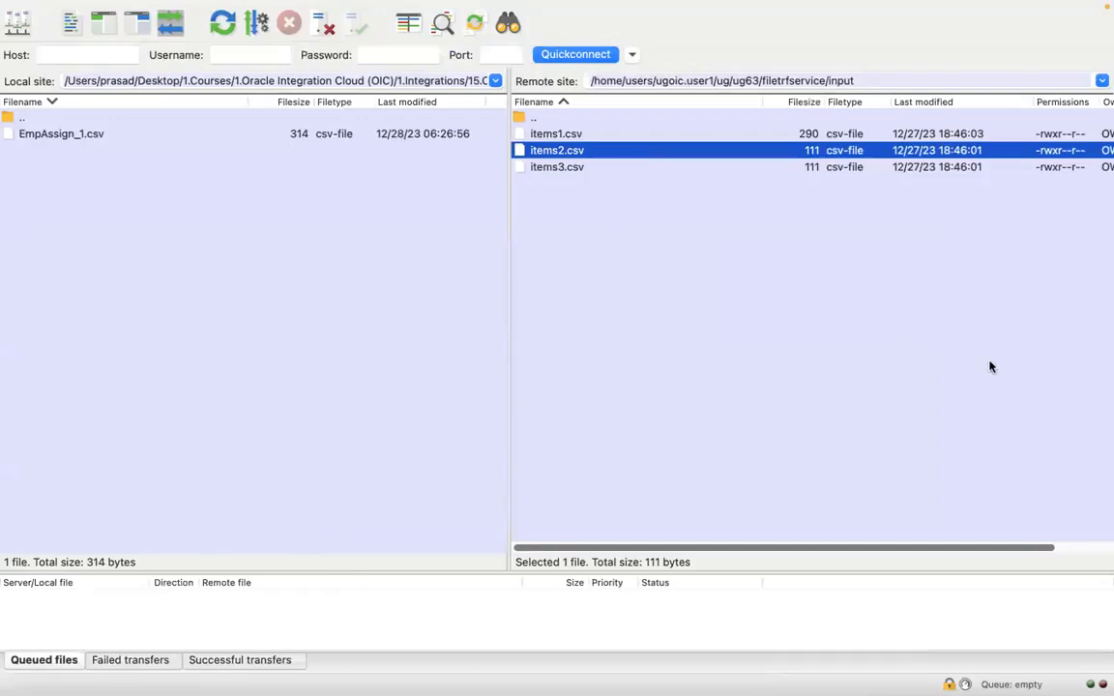
{"action": "key", "text": "super+Tab"}
{"action": "key", "text": "super+Tab"}
{"action": "key", "text": "Tab"}
{"action": "key", "text": "super+Tab"}
{"action": "key", "text": "super+Tab"}
{"action": "key", "text": "super+Tab"}
{"action": "key", "text": "Tab"}
{"action": "key", "text": "super+Tab"}
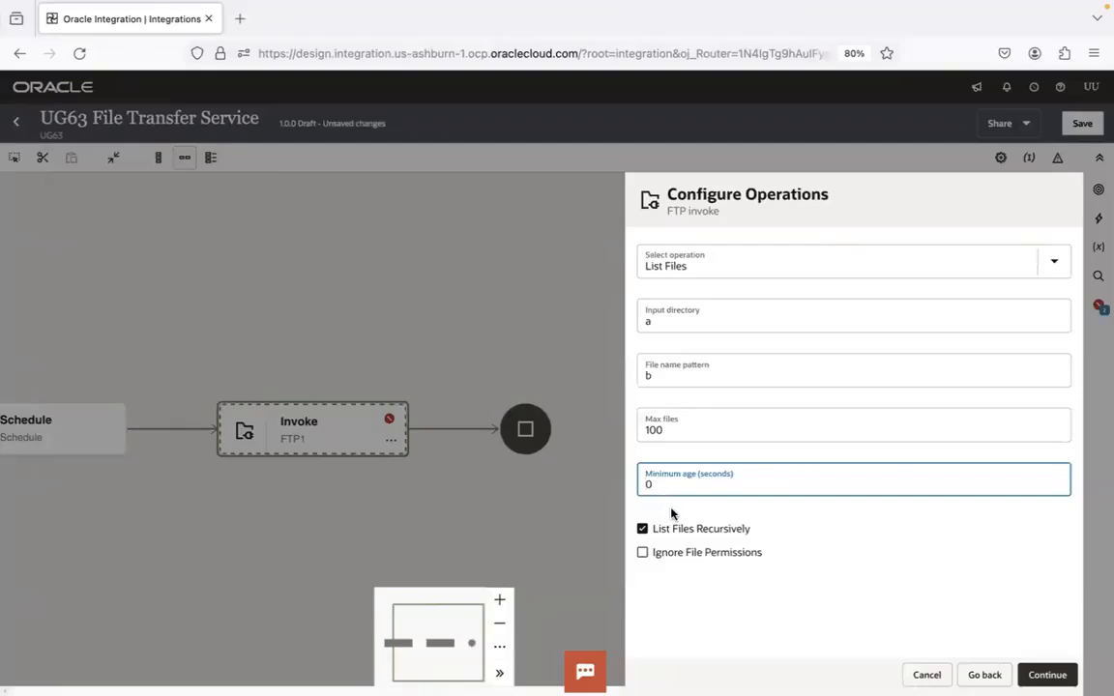
Set the minimum age to 120 seconds and compare it with the source files' modified times in FileZilla
{"action": "type", "text": "12"}
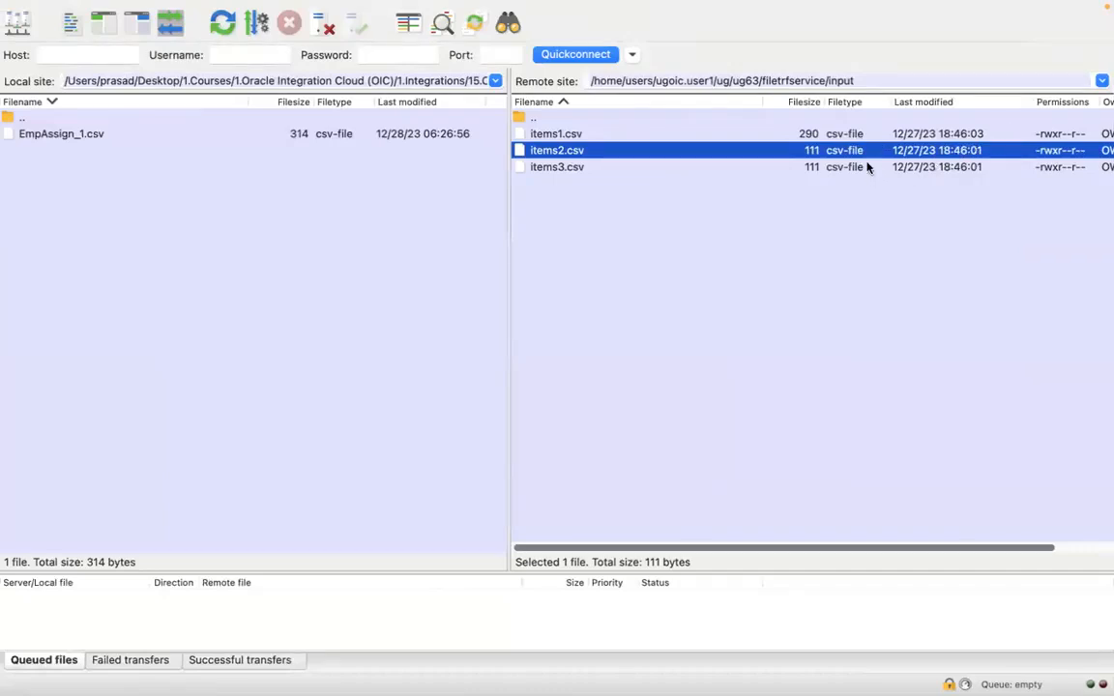
{"action": "key", "text": "ctrl+Right"}
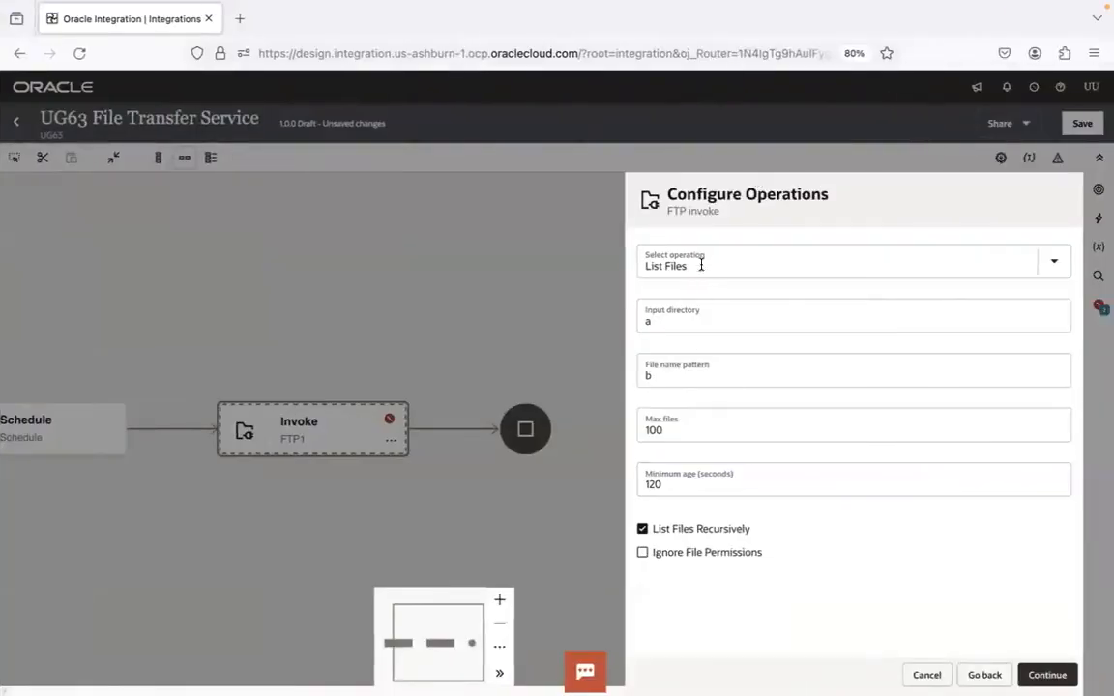
Set the minimum age of the list operation back to 0 seconds
{"action": "left_click", "coordinate": [650, 481]}
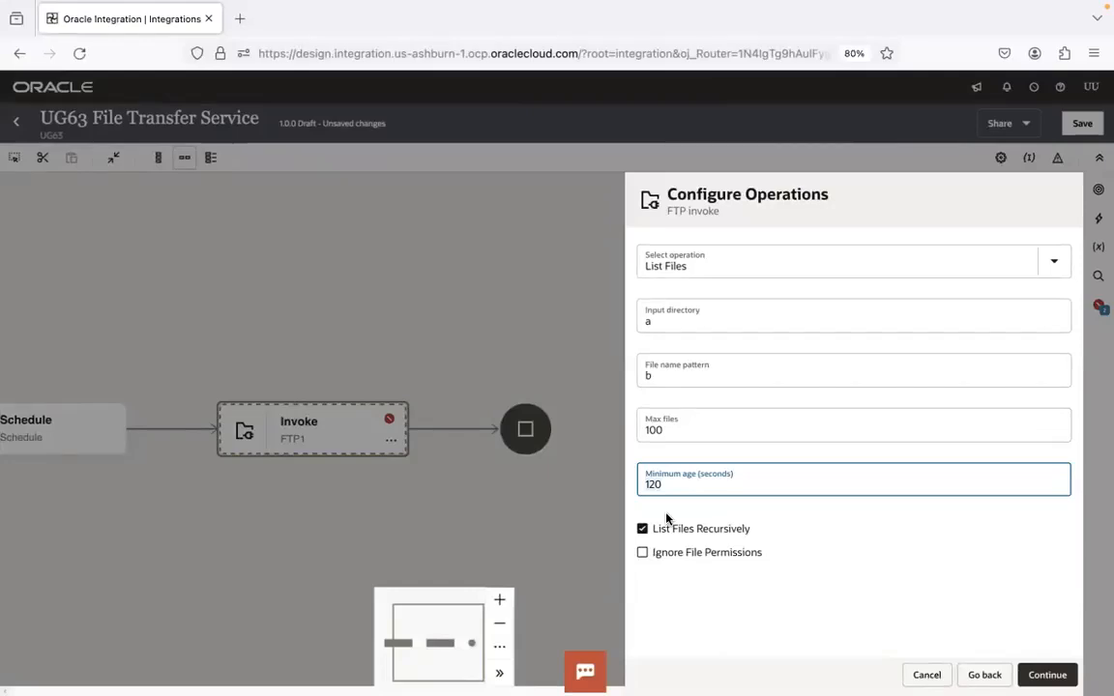
{"action": "key", "text": "BackSpace"}
{"action": "key", "text": "BackSpace"}
{"action": "key", "text": "BackSpace"}
{"action": "type", "text": "0"}
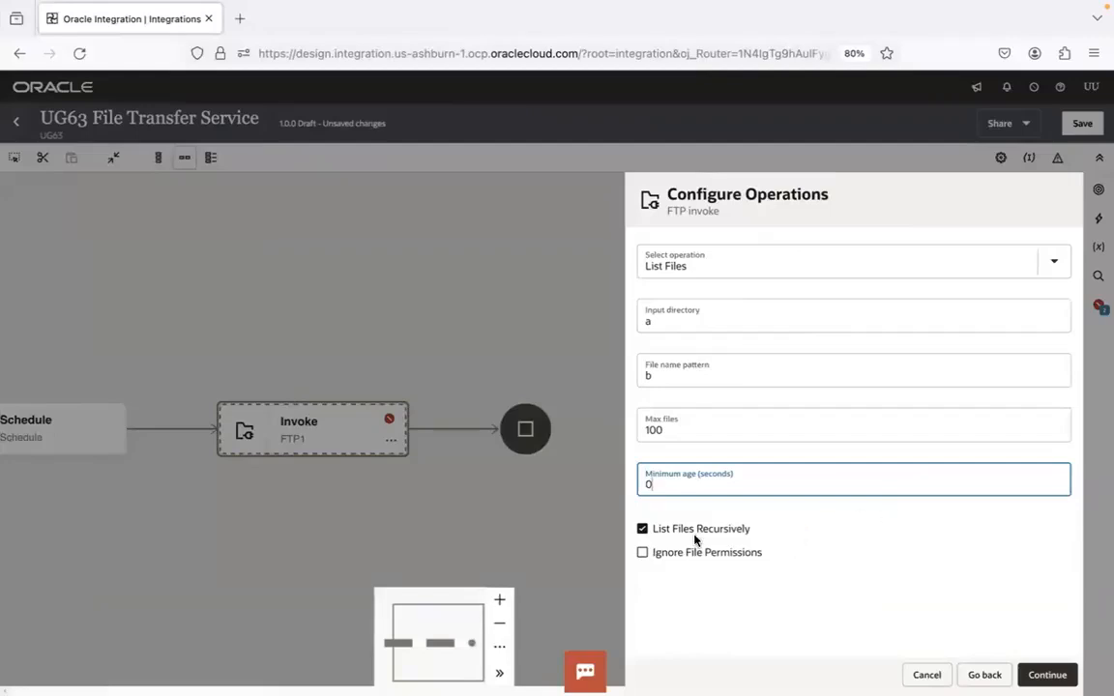
Switch to FileZilla and create a directory named subfolder inside the remote input directory
{"action": "key", "text": "ctrl+Left"}
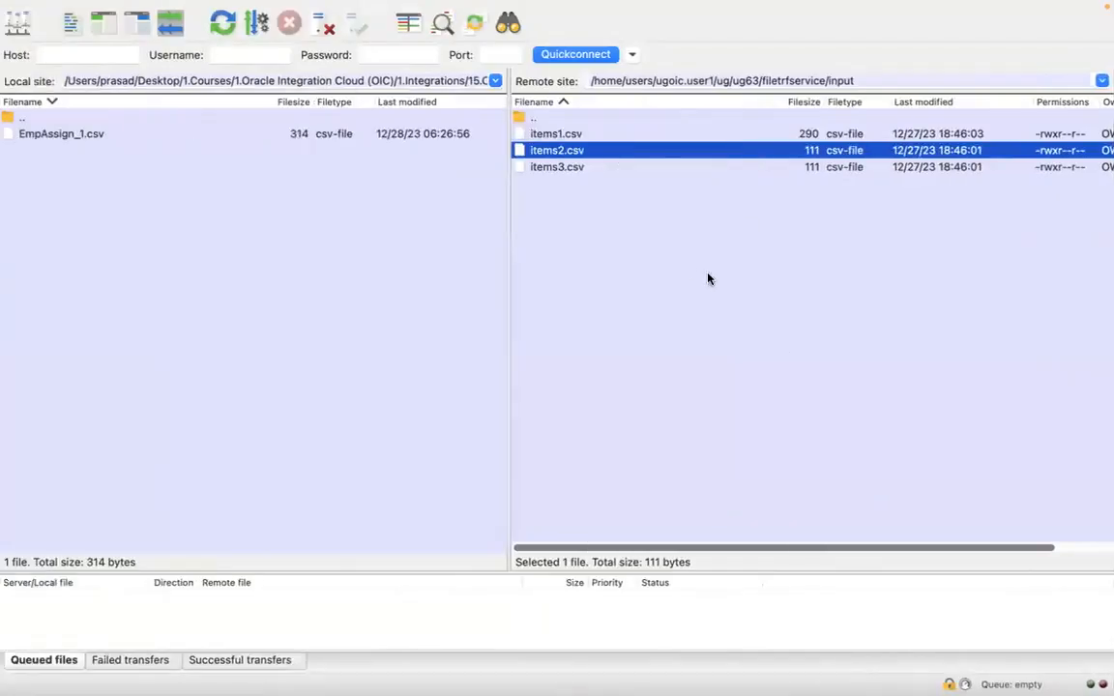
{"action": "right_click", "coordinate": [638, 239]}
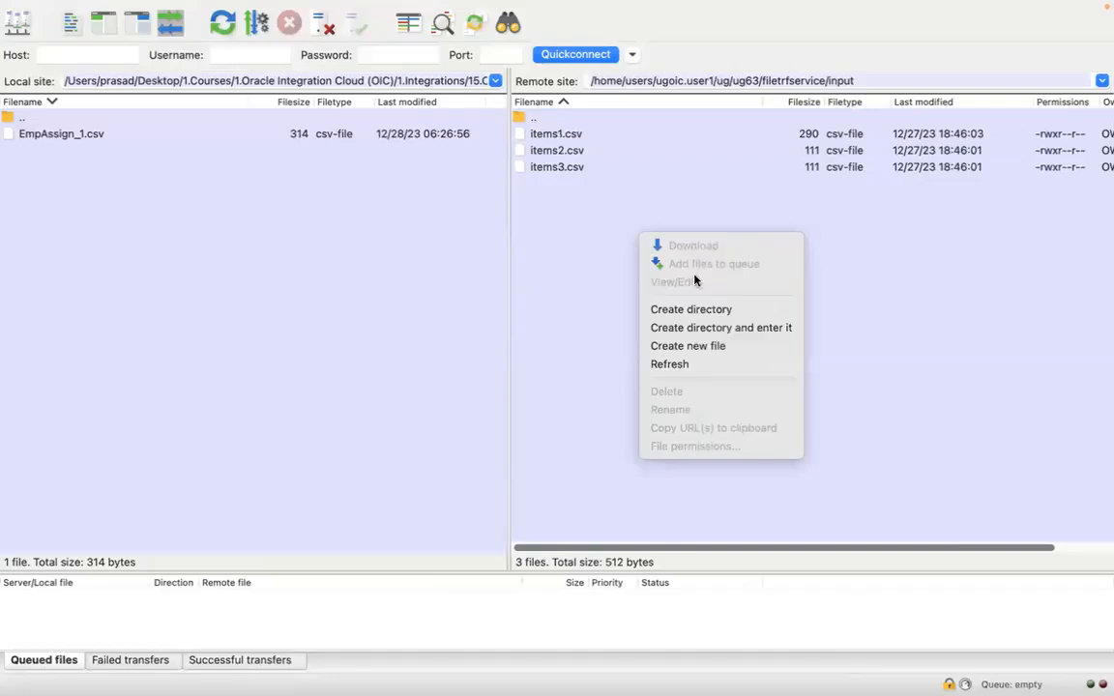
{"action": "left_click", "coordinate": [704, 310]}
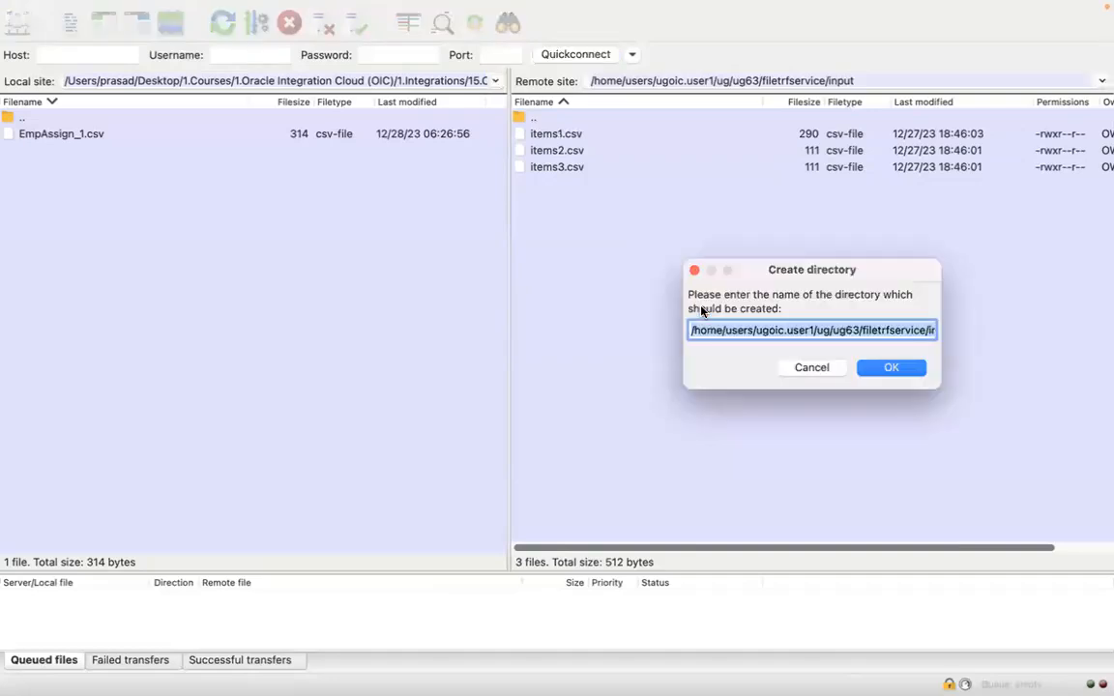
{"action": "type", "text": "subfolder"}
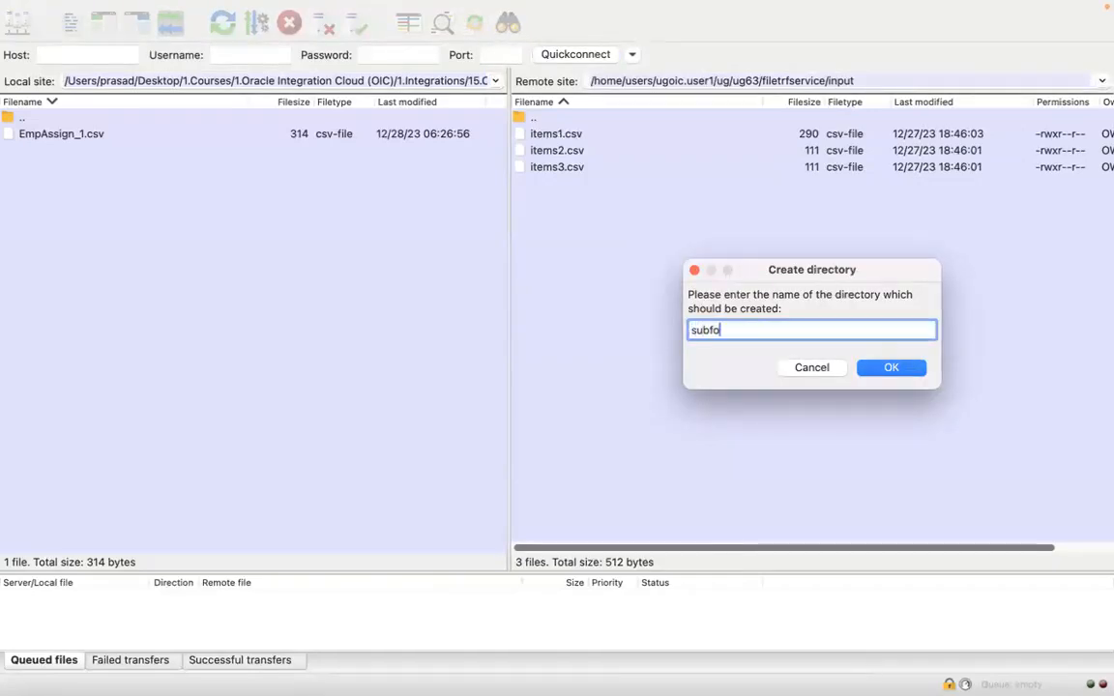
{"action": "key", "text": "Return"}
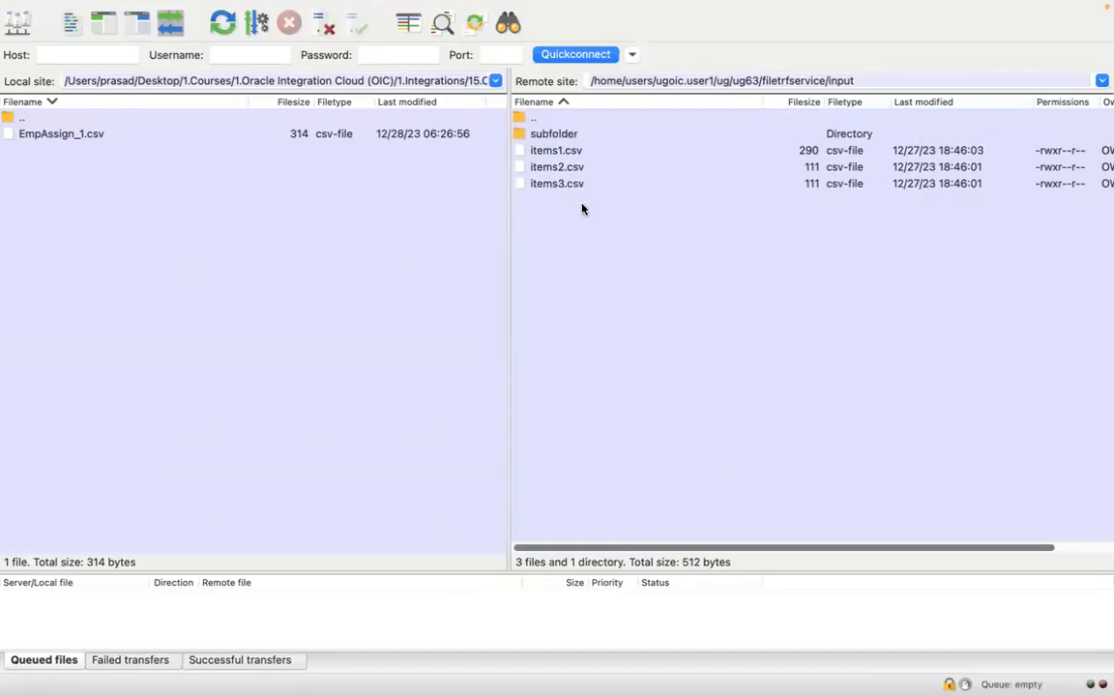
Open the remote subfolder directory and change the local site to the 1.Integrations folder
{"action": "left_click", "coordinate": [558, 141]}
{"action": "left_click", "coordinate": [465, 81]}
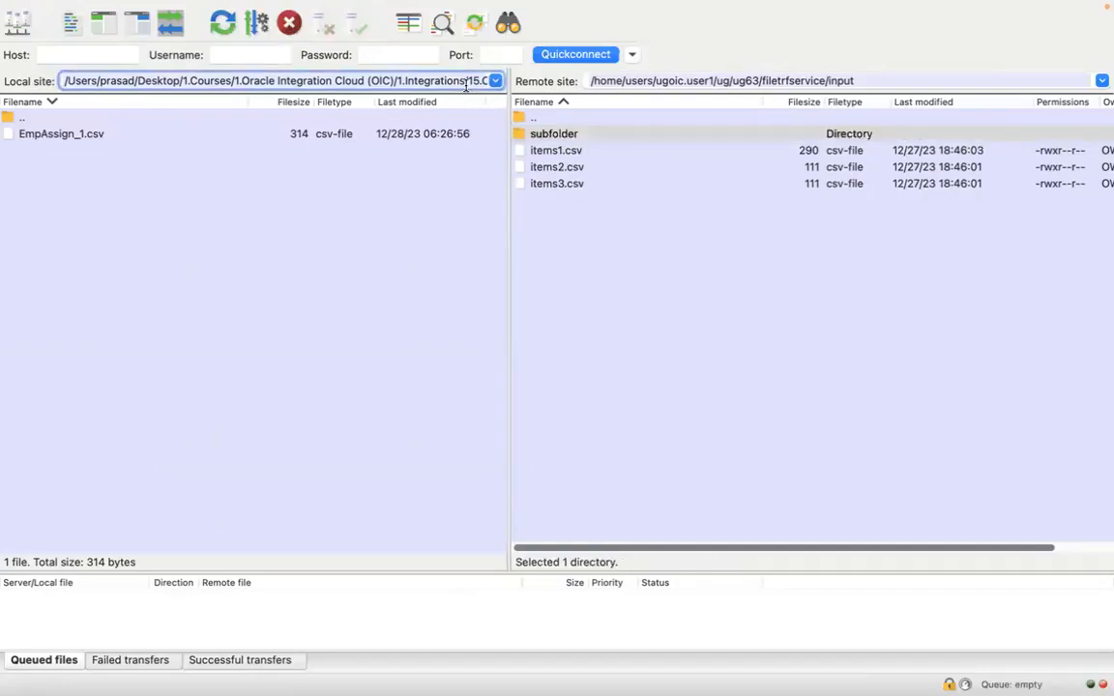
{"action": "left_click_drag", "start_coordinate": [465, 81], "coordinate": [587, 231]}
{"action": "key", "text": "BackSpace"}
{"action": "key", "text": "Return"}
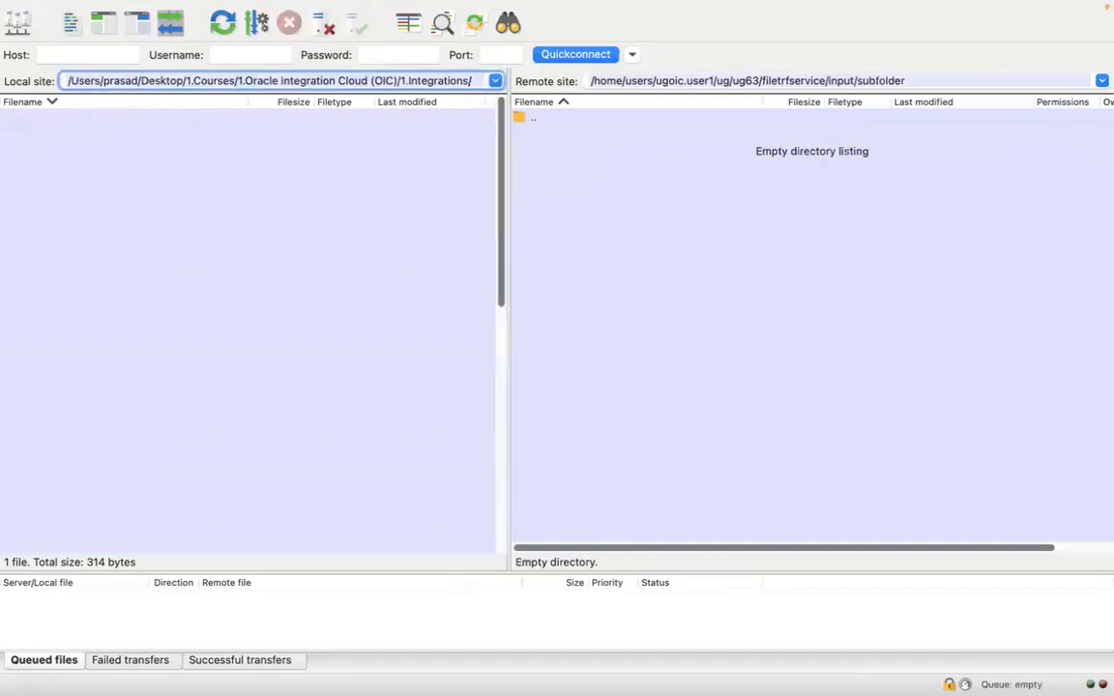
Browse locally to the ug63 folder inside 6.File Transfer Service and upload items1.csv to the remote subfolder
{"action": "scroll", "coordinate": [449, 256], "scroll_direction": "down", "scroll_amount": 8}
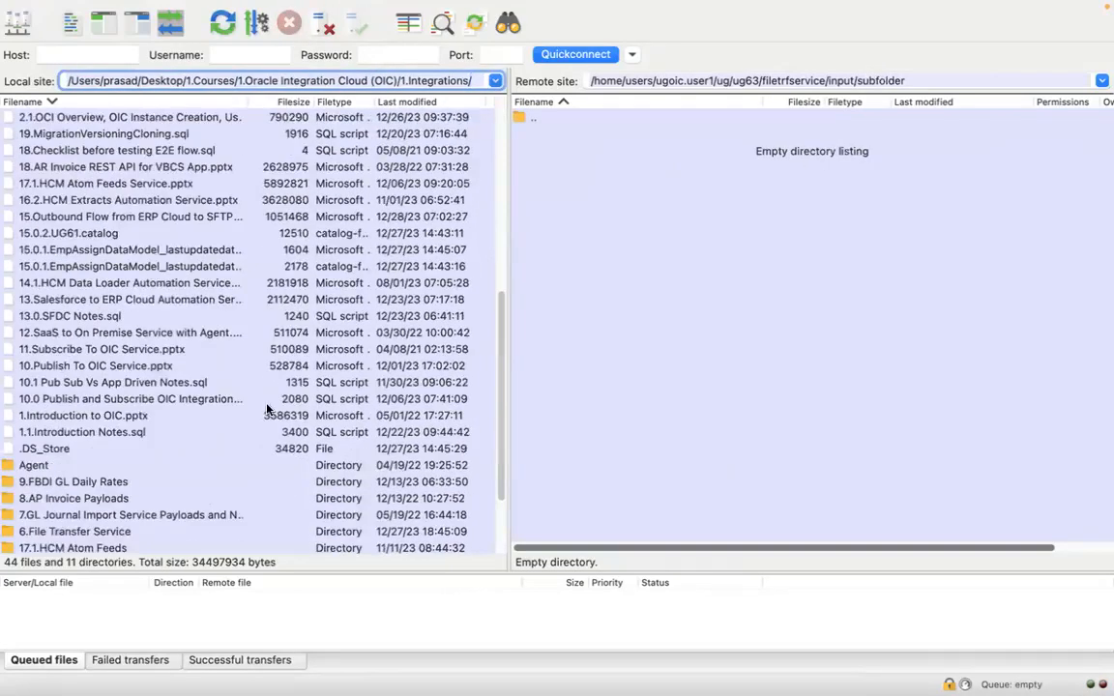
{"action": "double_click", "coordinate": [85, 530]}
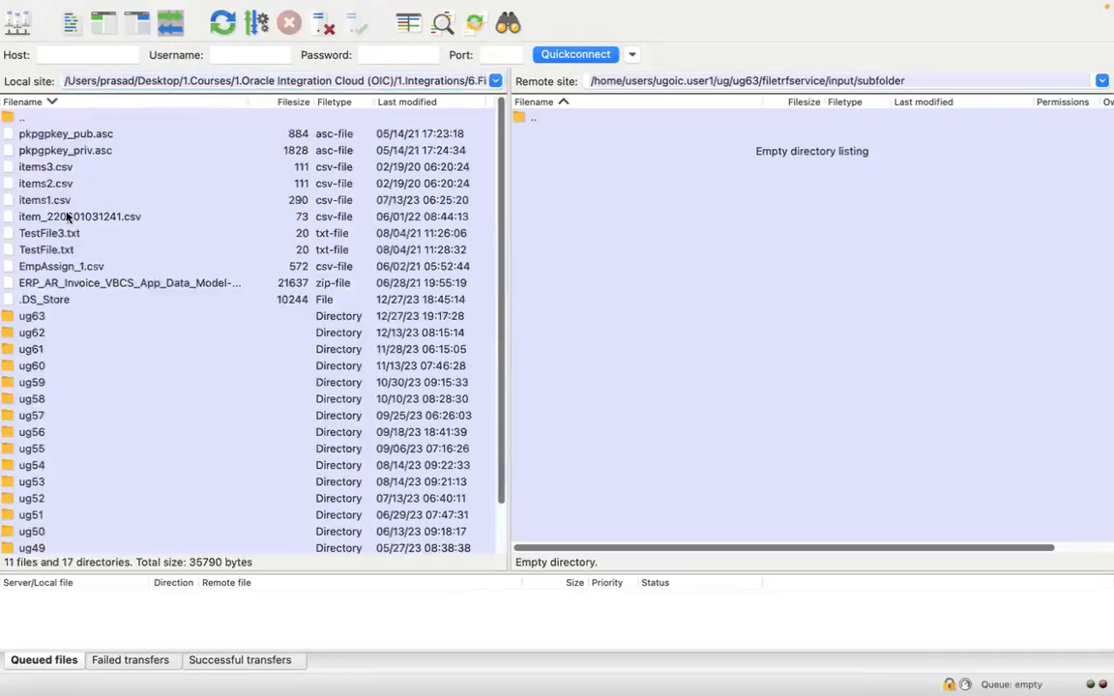
{"action": "double_click", "coordinate": [41, 316]}
{"action": "left_click_drag", "start_coordinate": [77, 184], "coordinate": [604, 231]}
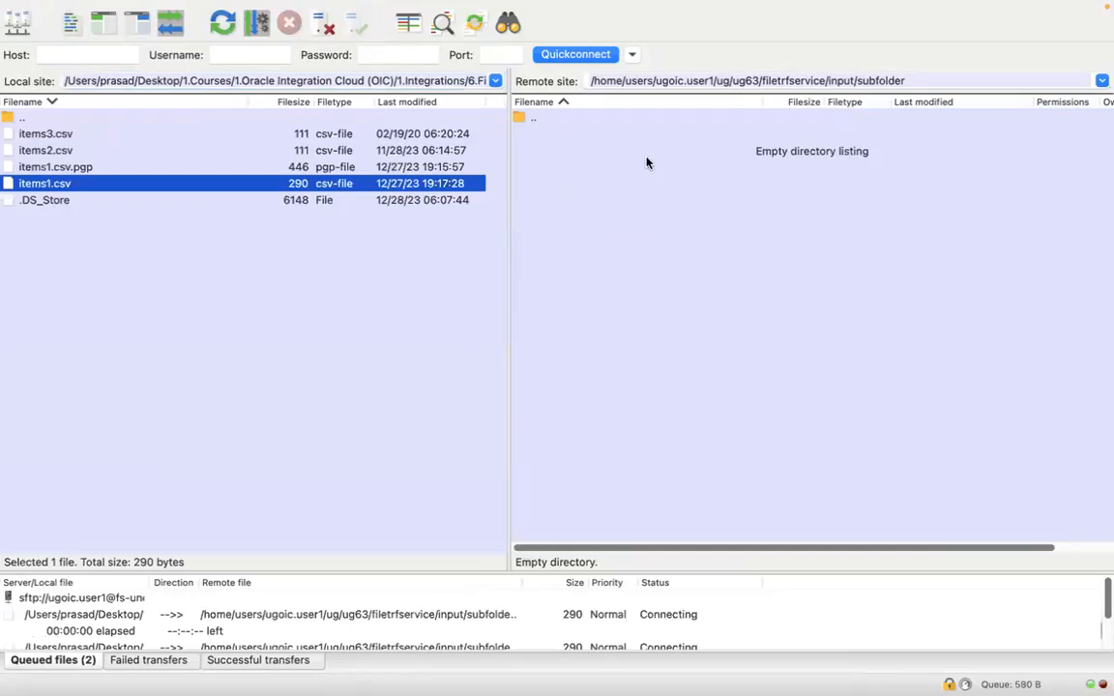
Rename the uploaded items1.csv in the remote subfolder to items4.csv
{"action": "left_click", "coordinate": [579, 134]}
{"action": "right_click", "coordinate": [578, 134]}
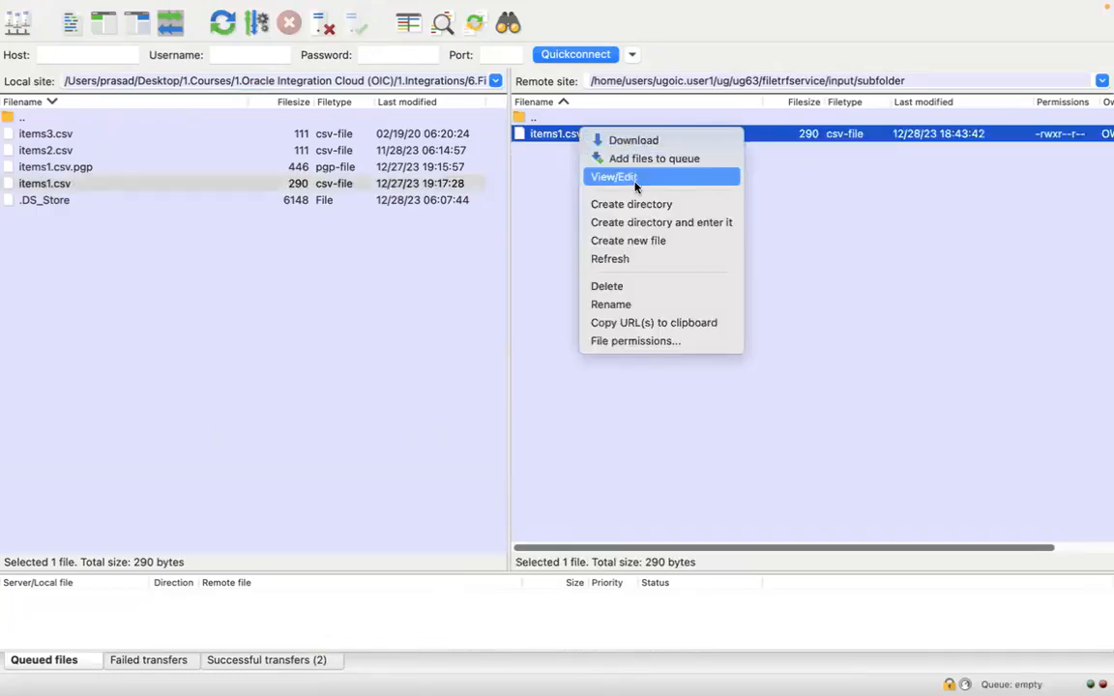
{"action": "left_click", "coordinate": [628, 306]}
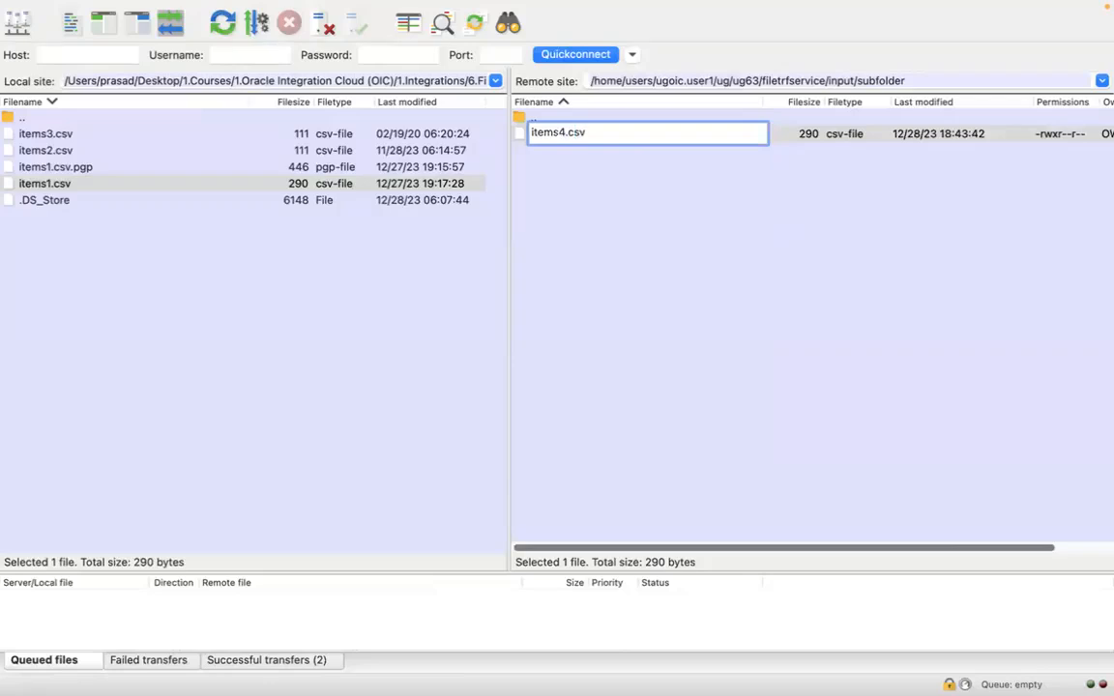
{"action": "key", "text": "Return"}
Change the remote site from subfolder back to its parent input directory
{"action": "left_click", "coordinate": [839, 81]}
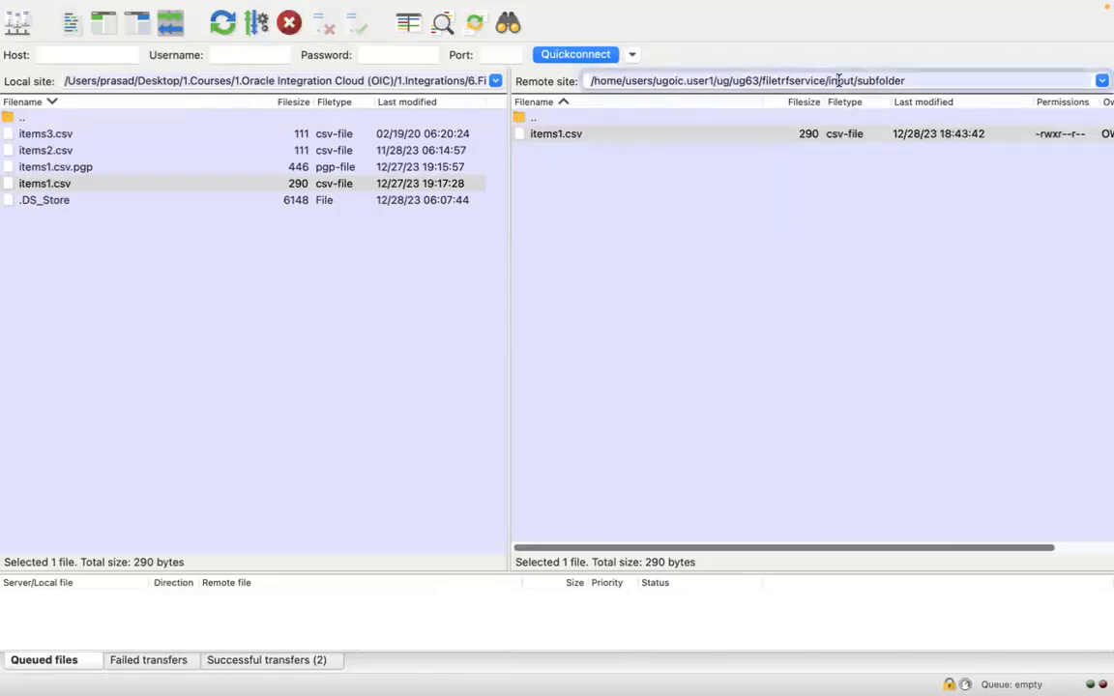
{"action": "double_click", "coordinate": [867, 82]}
{"action": "key", "text": "BackSpace"}
{"action": "key", "text": "BackSpace"}
{"action": "key", "text": "Return"}
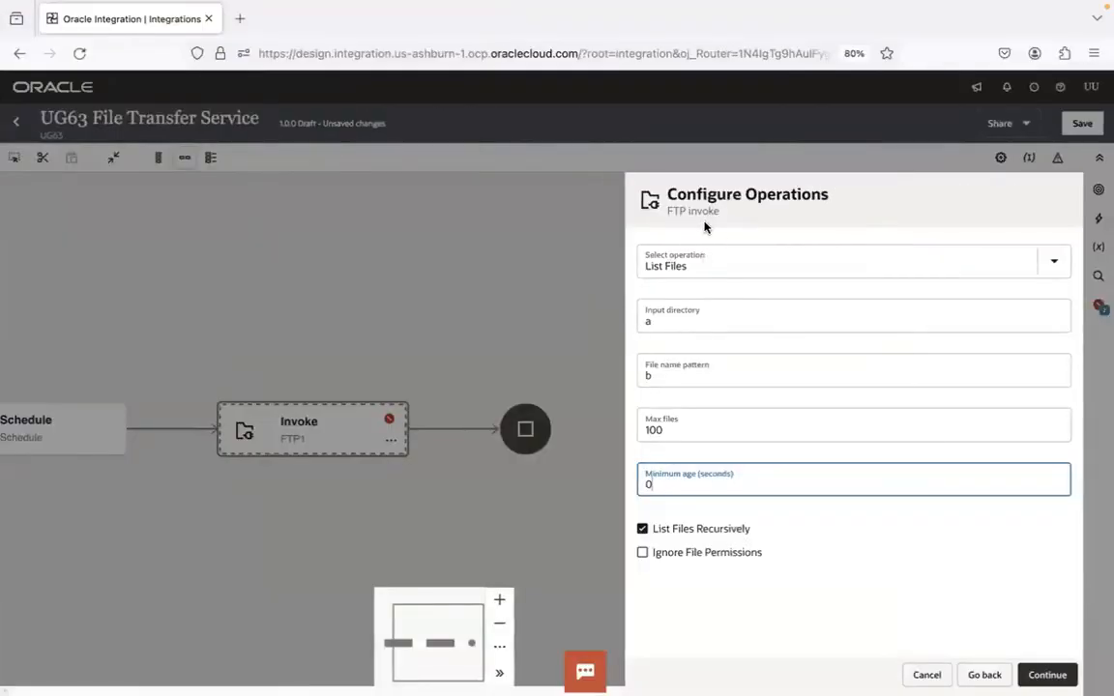
Compare the List Files Recursively option in Oracle Integration with the files in the remote input directory and its subfolder in FileZilla
{"action": "key", "text": "ctrl+Left"}
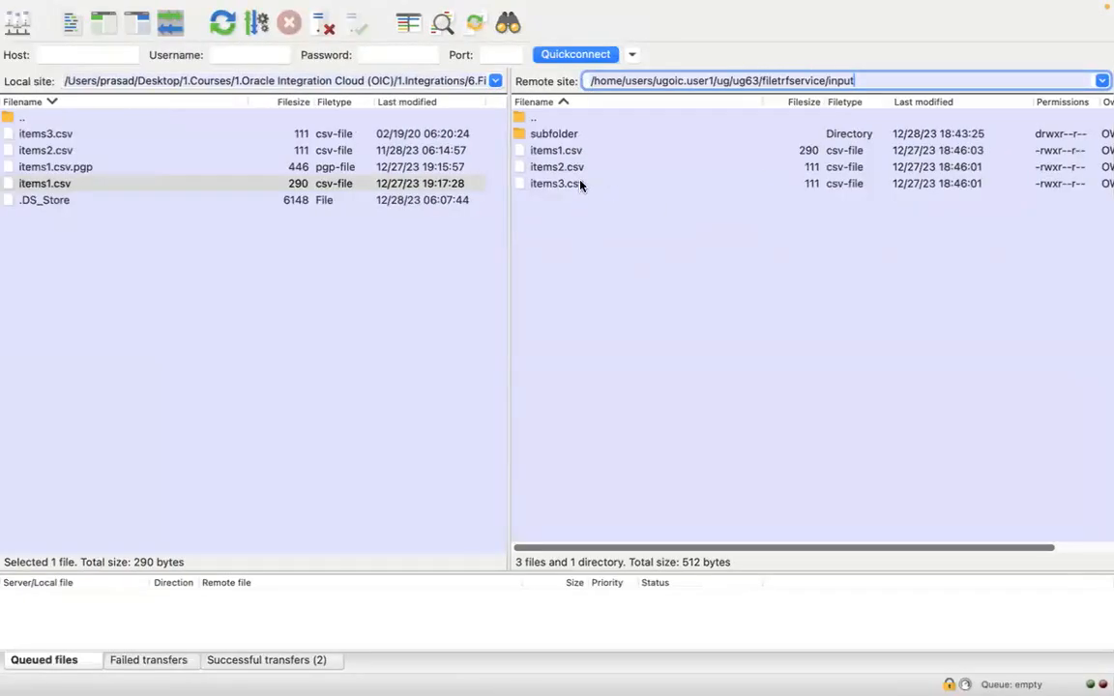
{"action": "key", "text": "ctrl+Right"}
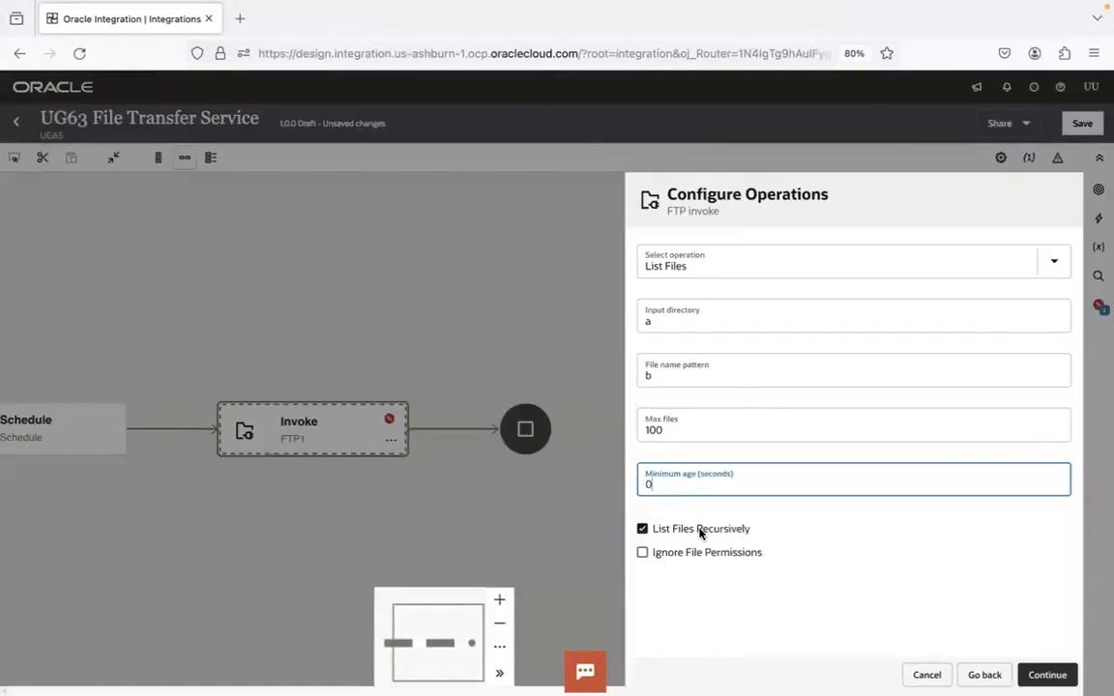
{"action": "key", "text": "ctrl+Left"}
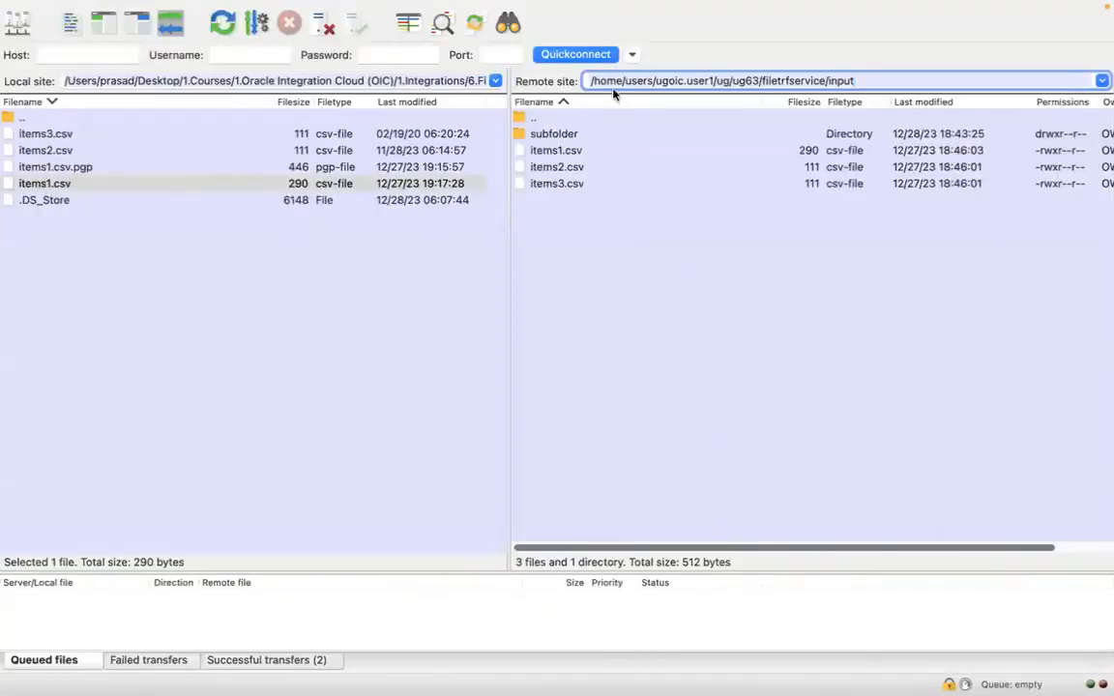
{"action": "left_click", "coordinate": [575, 135]}
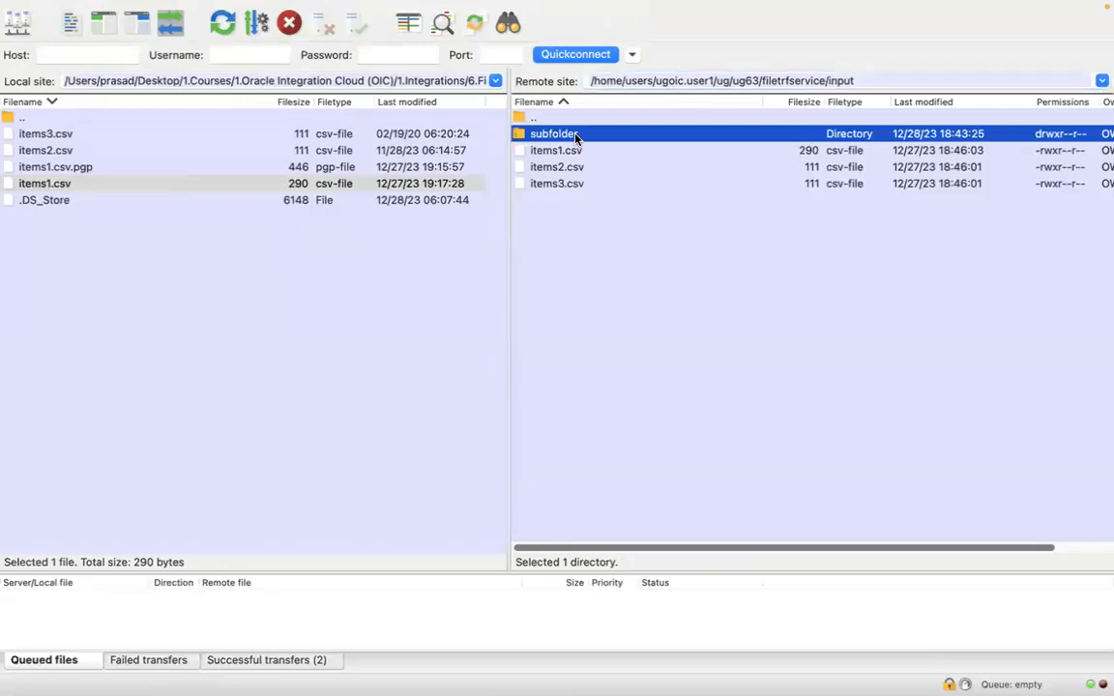
{"action": "key", "text": "Return"}
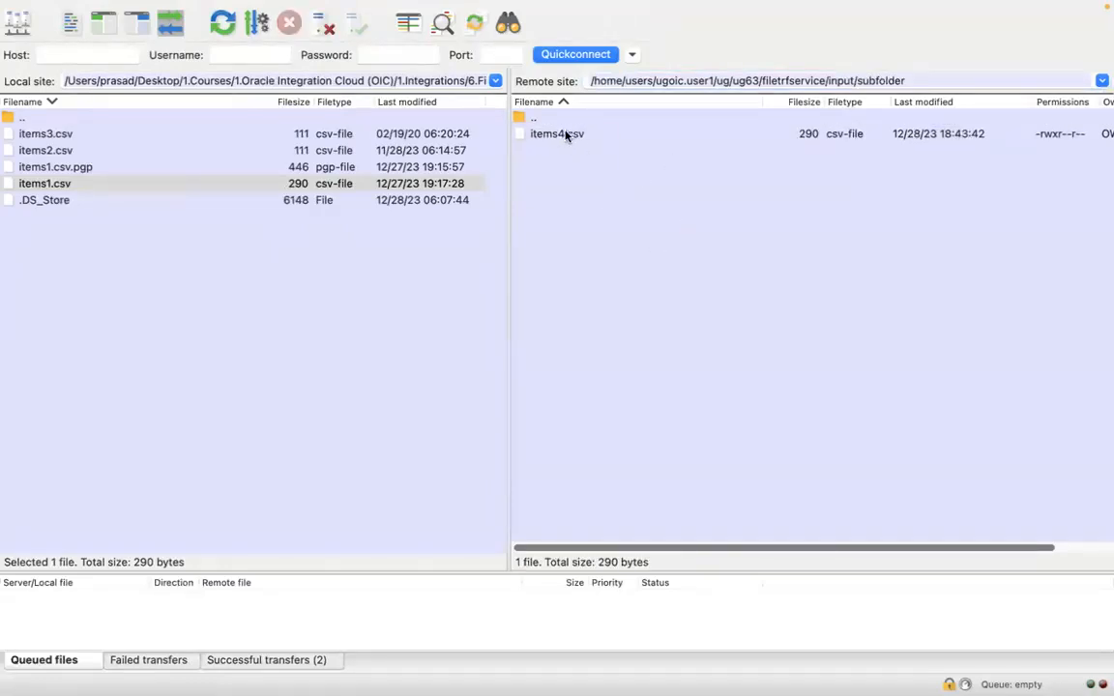
{"action": "double_click", "coordinate": [878, 81]}
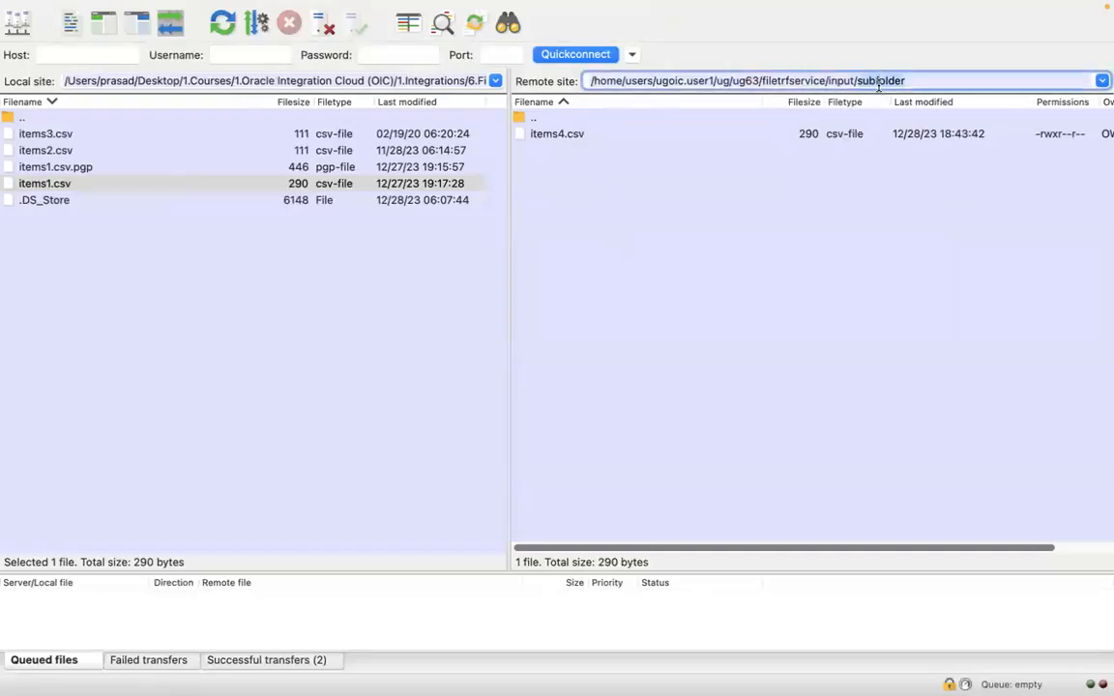
{"action": "key", "text": "BackSpace"}
{"action": "key", "text": "Return"}
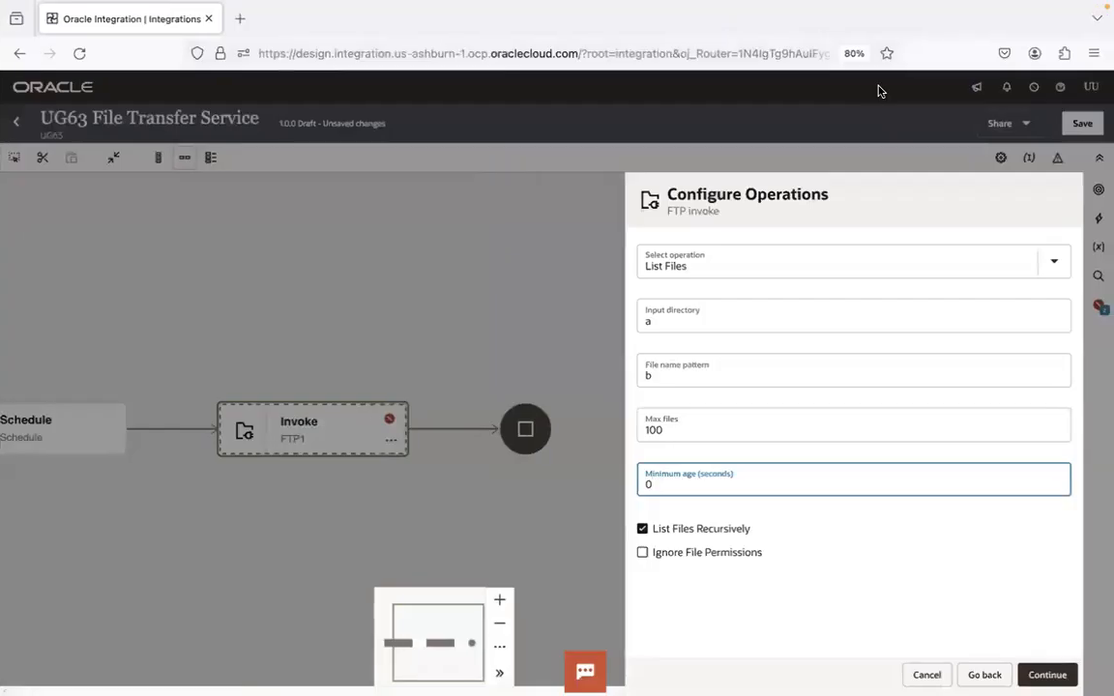
Leave List Files Recursively enabled, complete the FTP invoke configuration and save the integration
{"action": "left_click", "coordinate": [642, 529]}
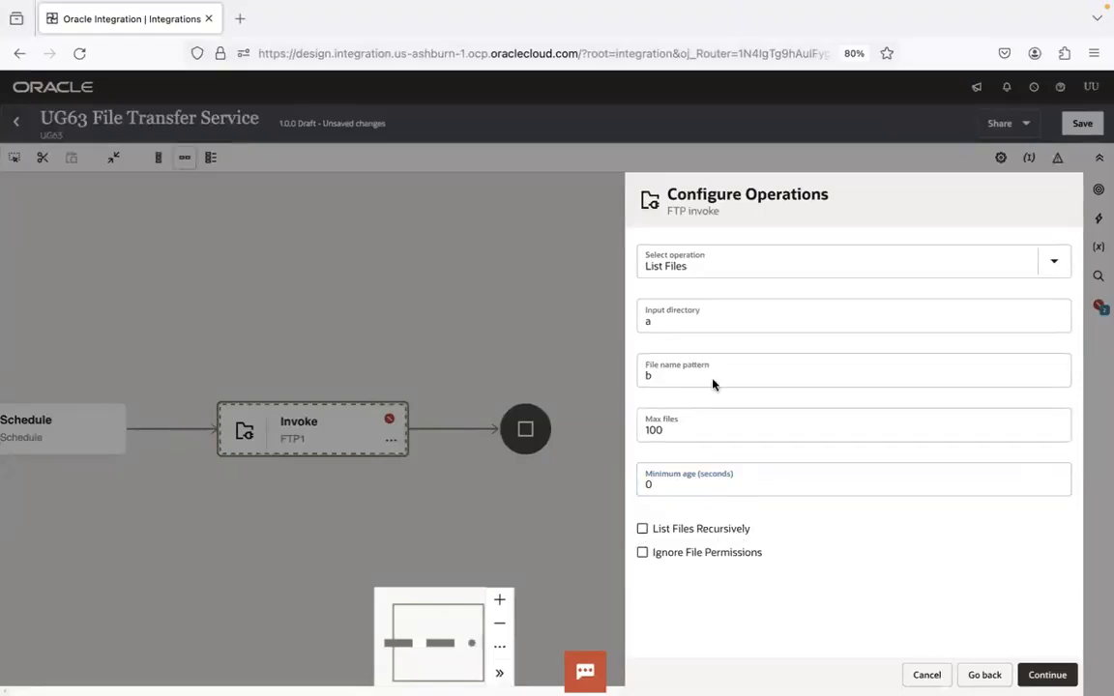
{"action": "left_click", "coordinate": [642, 530]}
{"action": "left_click", "coordinate": [1044, 674]}
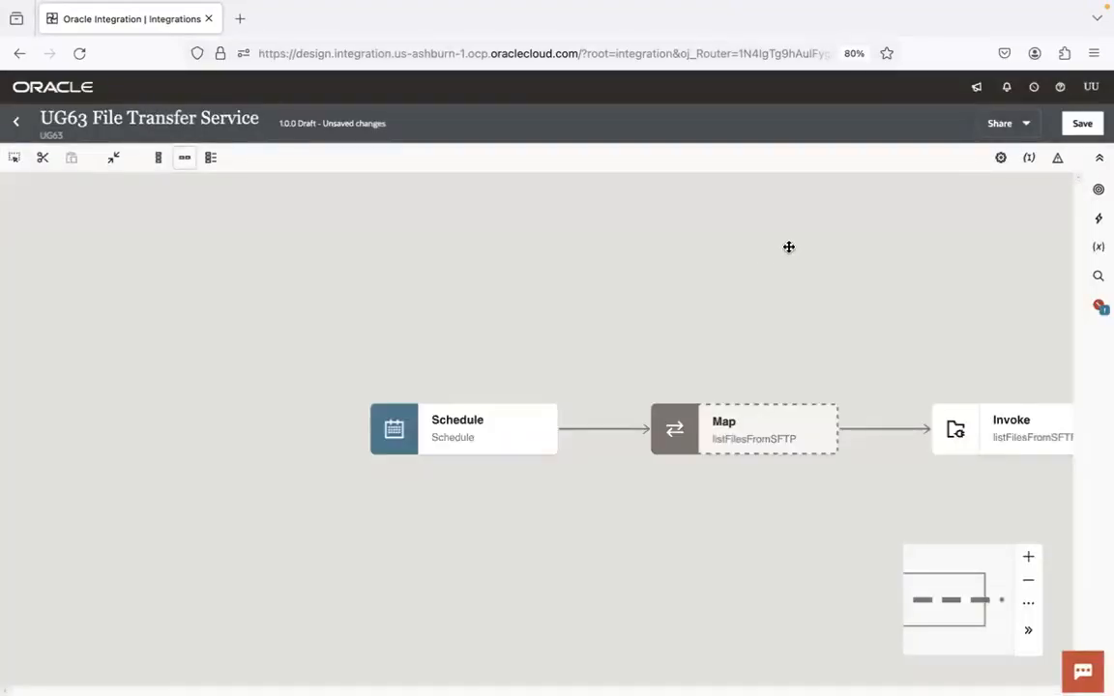
{"action": "left_click", "coordinate": [1079, 125]}
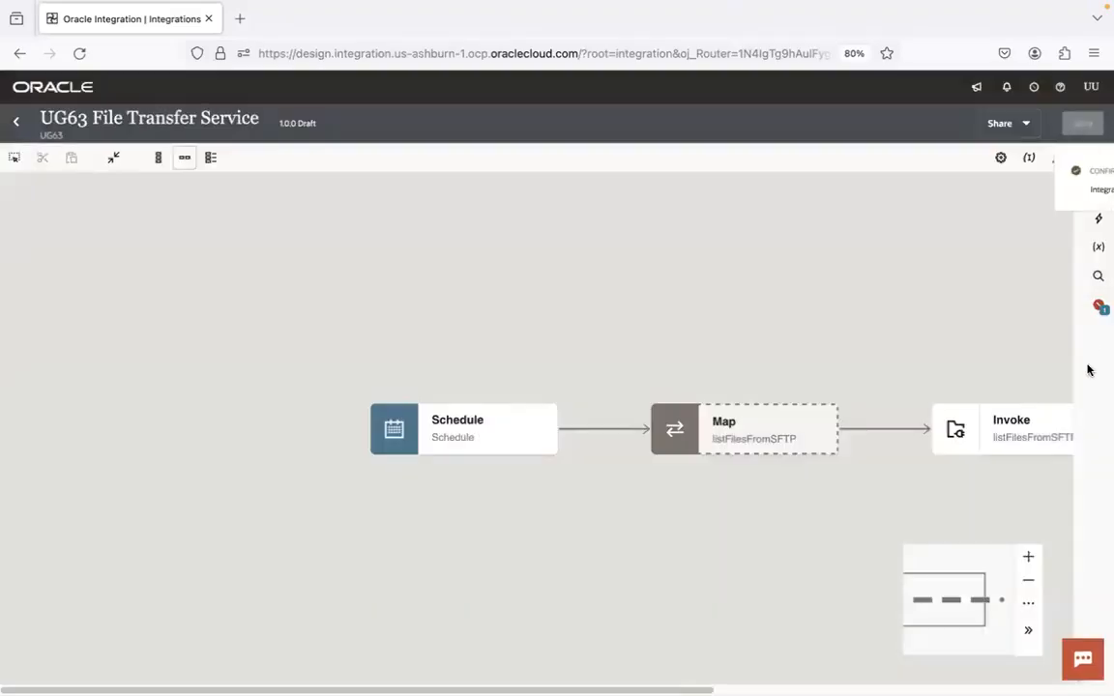
Fit the integration flow to the page and add a schedule parameter named inputDir
{"action": "left_click", "coordinate": [1030, 601]}
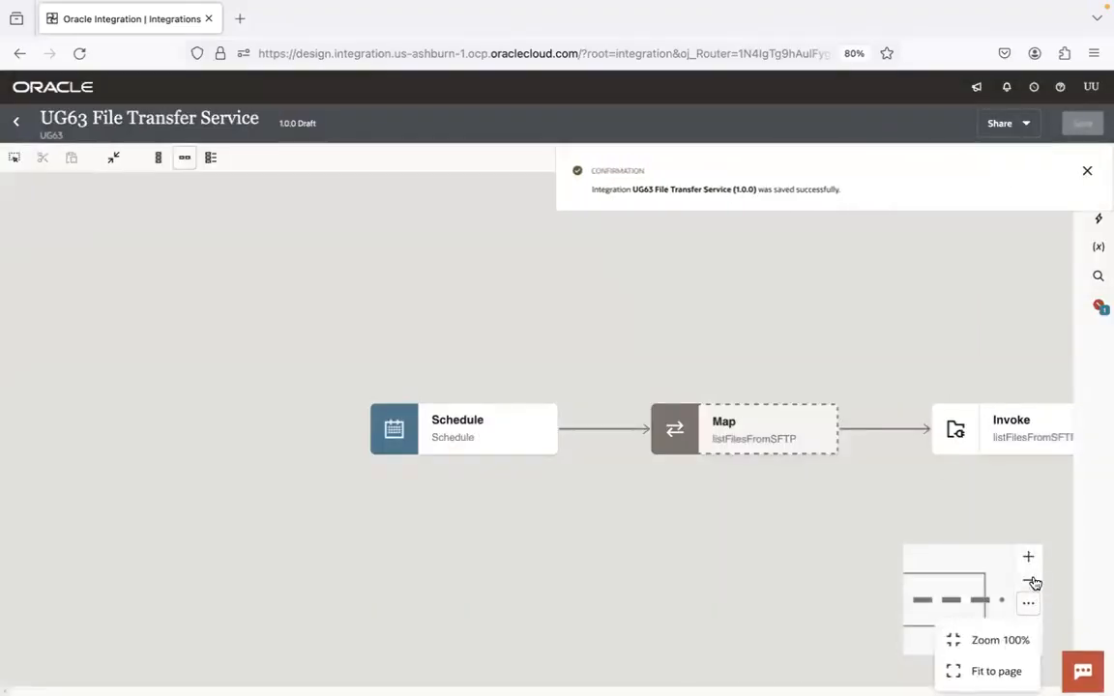
{"action": "left_click", "coordinate": [996, 671]}
{"action": "left_click_drag", "start_coordinate": [941, 289], "coordinate": [645, 222]}
{"action": "left_click", "coordinate": [190, 364]}
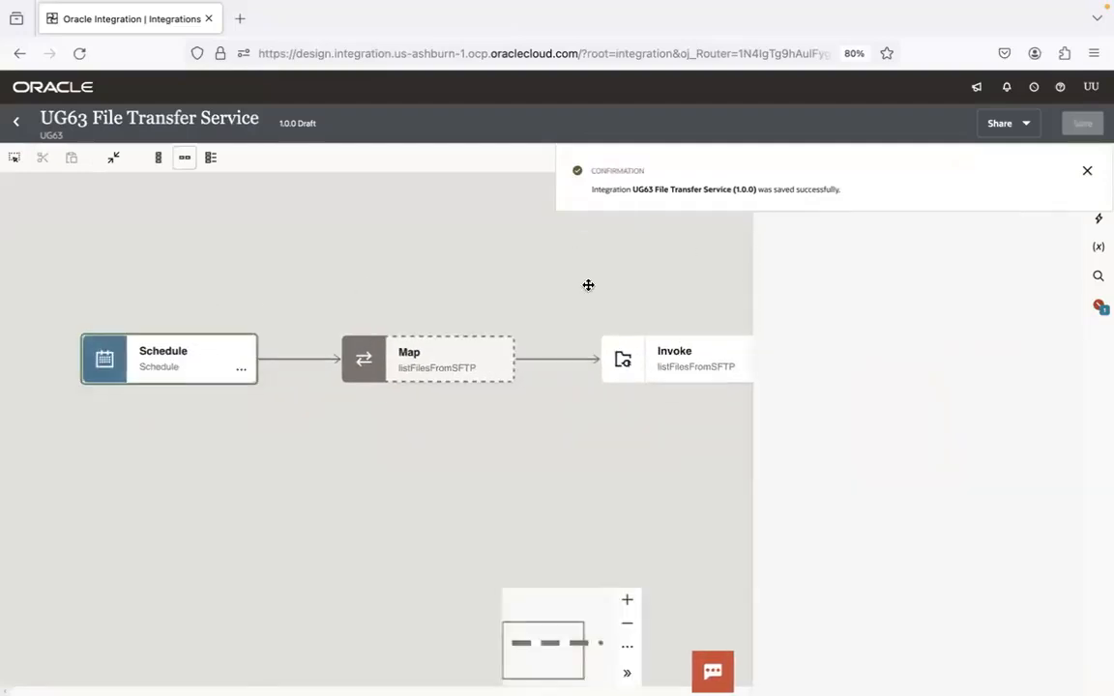
{"action": "left_click", "coordinate": [774, 316]}
{"action": "triple_click", "coordinate": [808, 333]}
{"action": "type", "text": "inputDir"}
{"action": "left_click", "coordinate": [782, 450]}
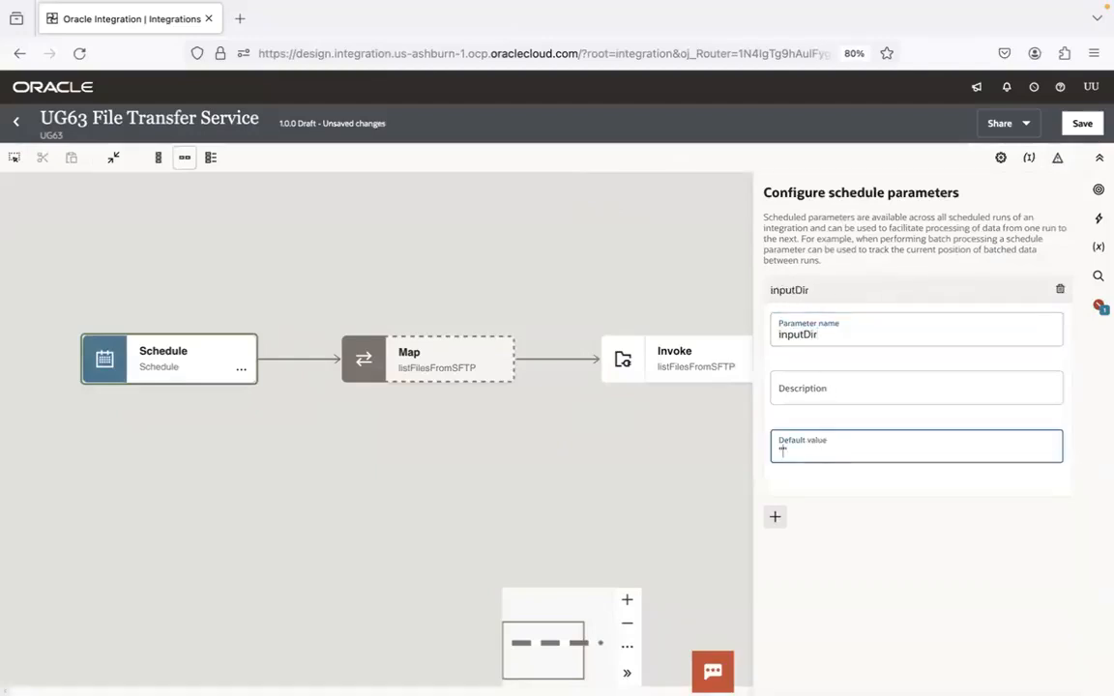
Copy the input directory path from the notes and set inputDir's default value to "/home/users/ugoic.user1/ug/ug63/filetrfservice/input"
{"action": "key", "text": "super+Tab"}
{"action": "key", "text": "super+Tab"}
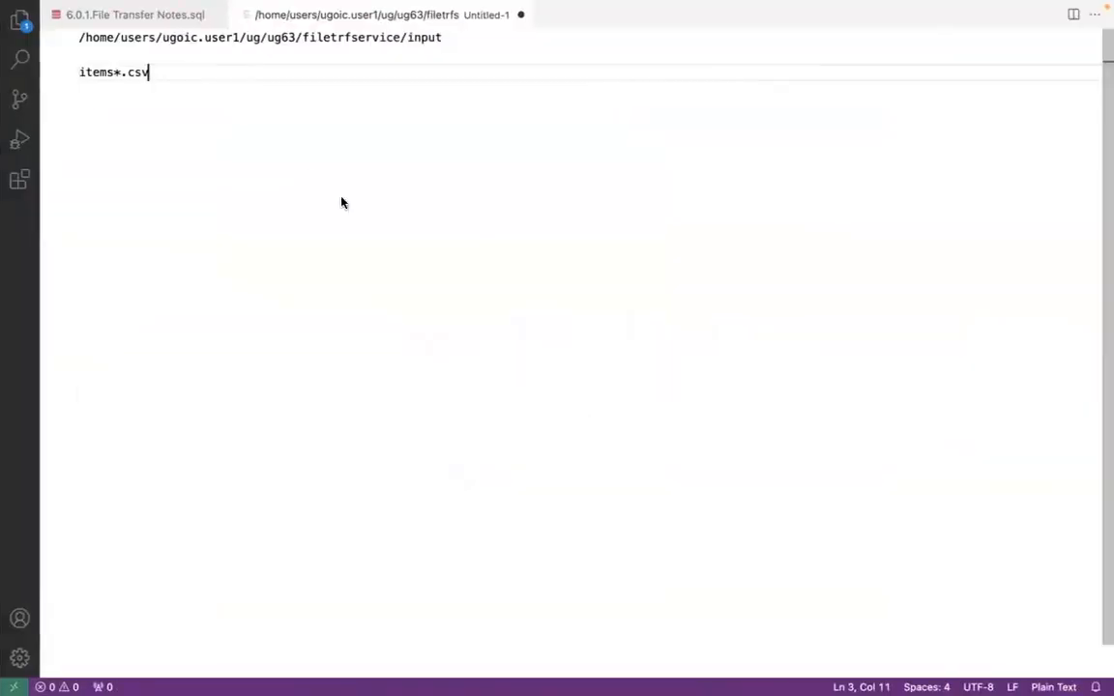
{"action": "left_click", "coordinate": [80, 41]}
{"action": "left_click", "coordinate": [470, 43], "text": "shift"}
{"action": "key", "text": "super+c"}
{"action": "key", "text": "ctrl+Left"}
{"action": "key", "text": "super+v"}
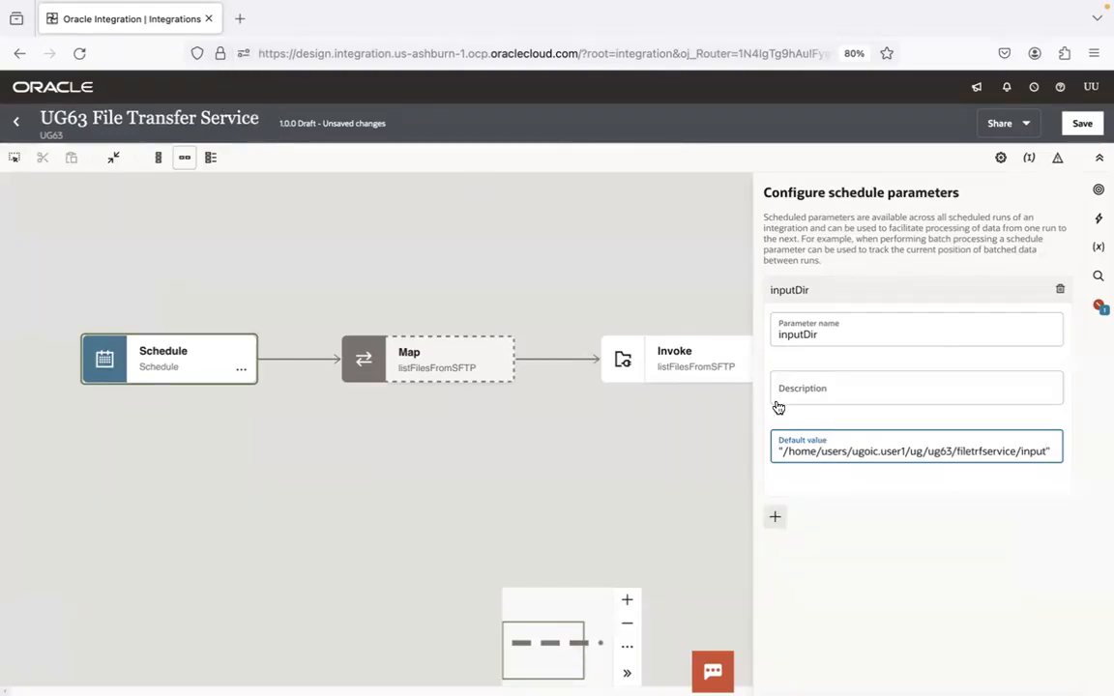
Add a schedule parameter named fileNamePattern with the default value "items*.csv" copied from the notes
{"action": "left_click", "coordinate": [774, 516]}
{"action": "double_click", "coordinate": [819, 361]}
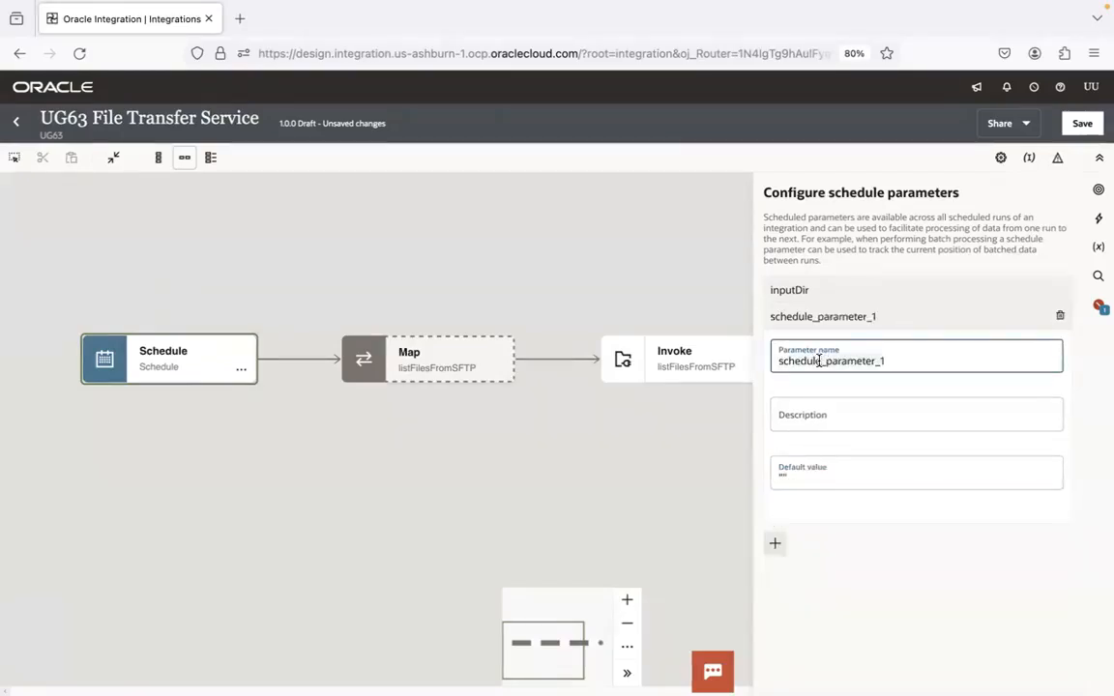
{"action": "type", "text": "fileName"}
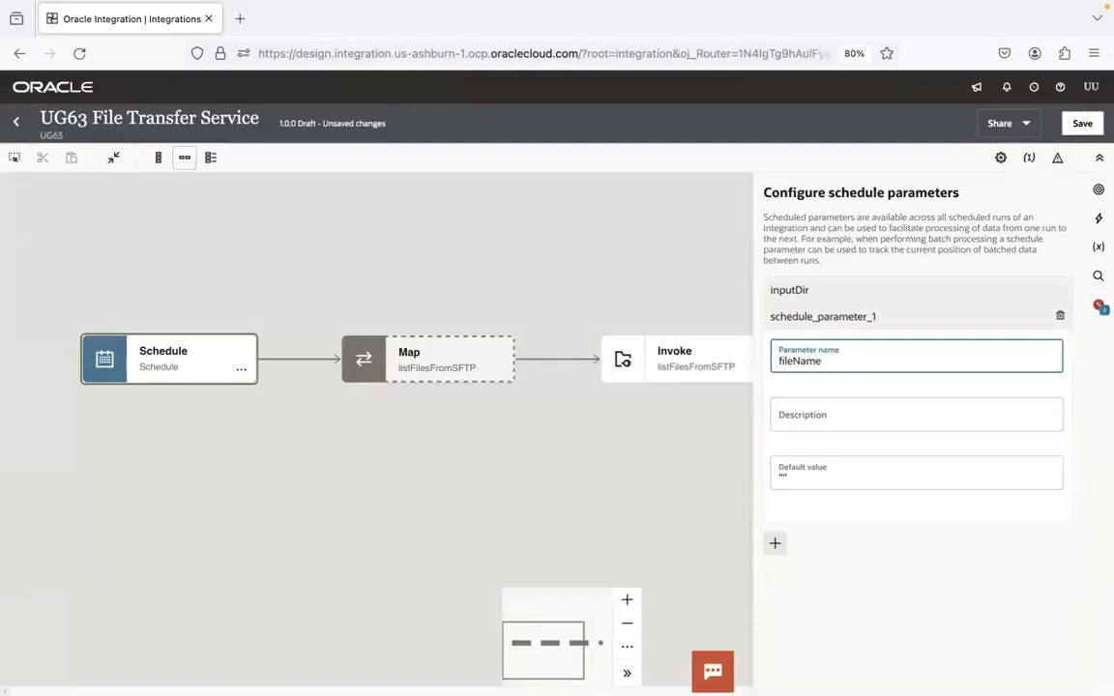
{"action": "type", "text": "Pattern"}
{"action": "left_click", "coordinate": [792, 478]}
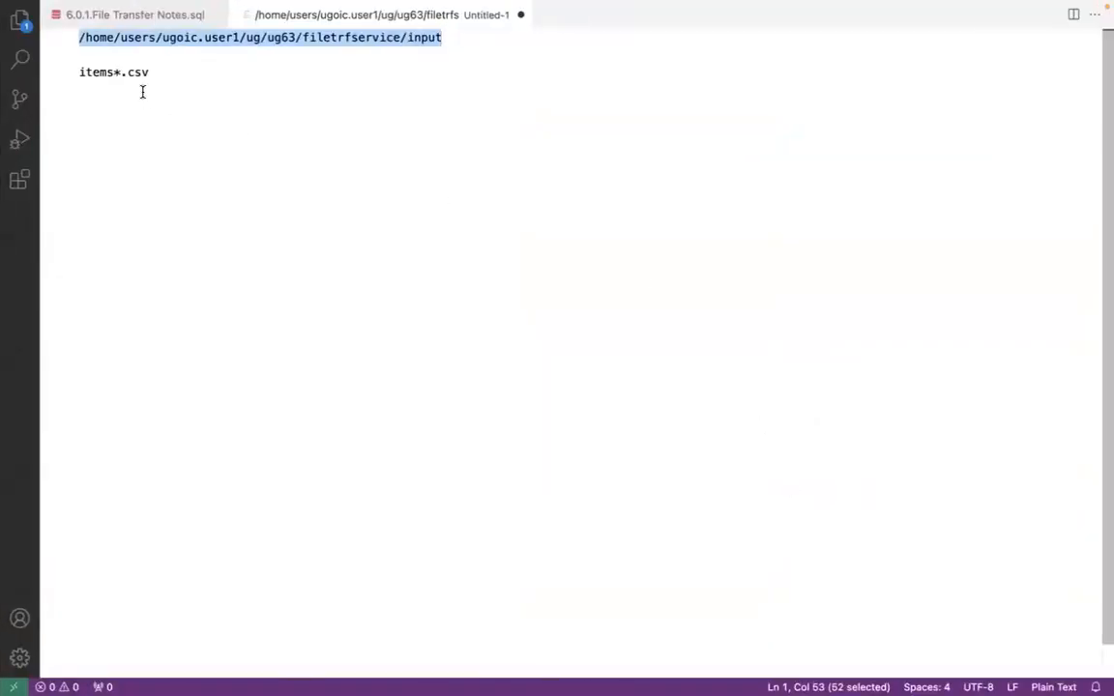
{"action": "left_click_drag", "start_coordinate": [79, 73], "coordinate": [148, 73]}
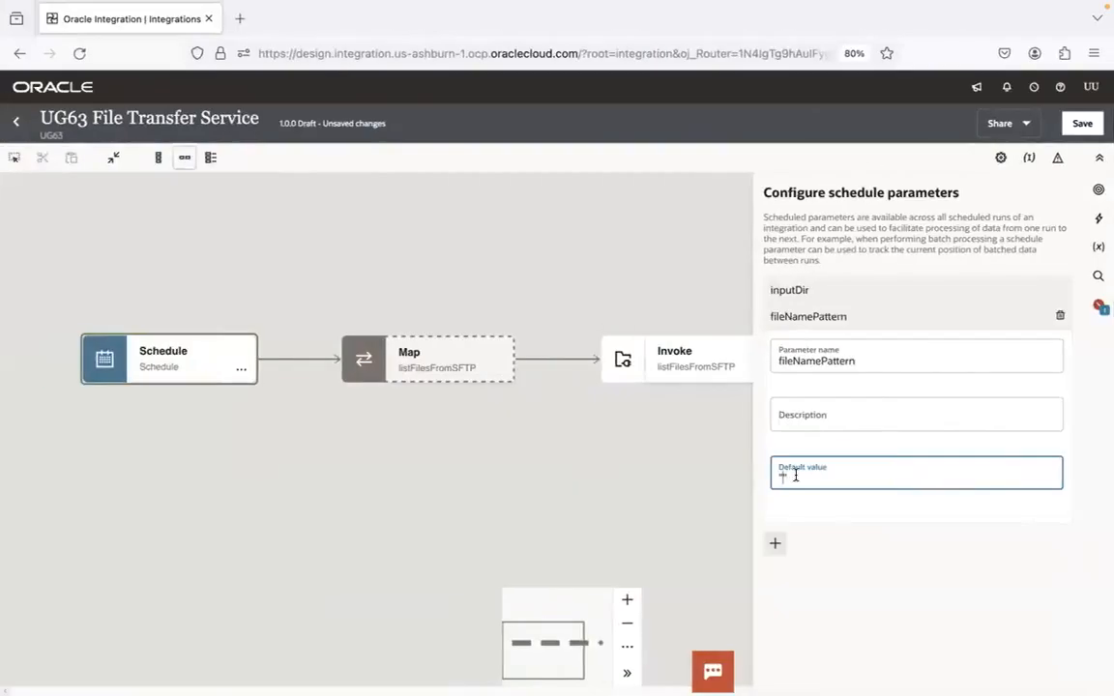
{"action": "type", "text": "\"items*.csv\""}
Add a third schedule parameter below fileNamePattern
{"action": "left_click", "coordinate": [917, 321]}
{"action": "left_click", "coordinate": [775, 349]}
{"action": "left_click", "coordinate": [808, 386]}
Switch to FileZilla and change the remote site to the filetrfservice directory
{"action": "key", "text": "super+Tab"}
{"action": "key", "text": "super+Tab"}
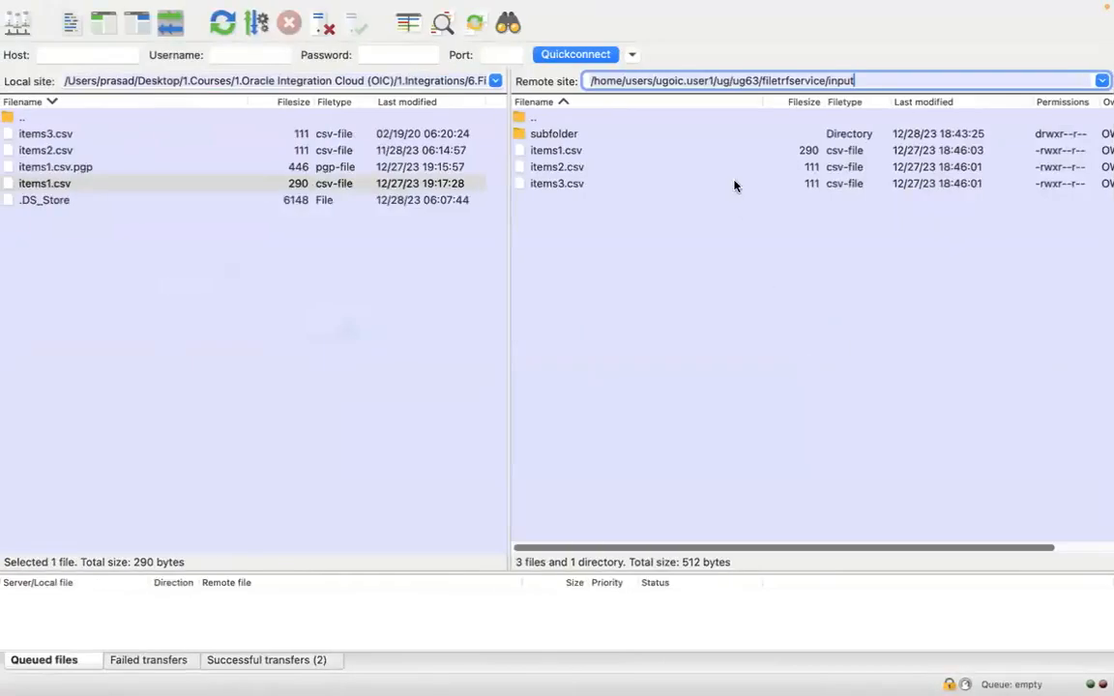
{"action": "double_click", "coordinate": [836, 80]}
{"action": "key", "text": "BackSpace"}
{"action": "key", "text": "BackSpace"}
{"action": "key", "text": "Return"}
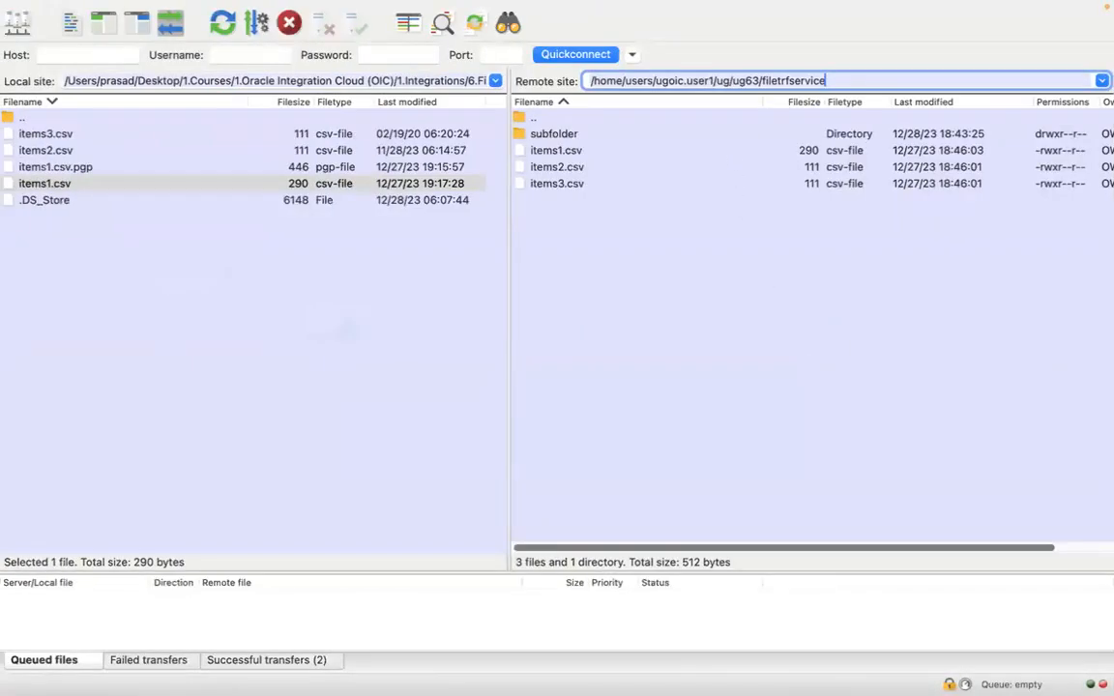
{"action": "left_click", "coordinate": [591, 217]}
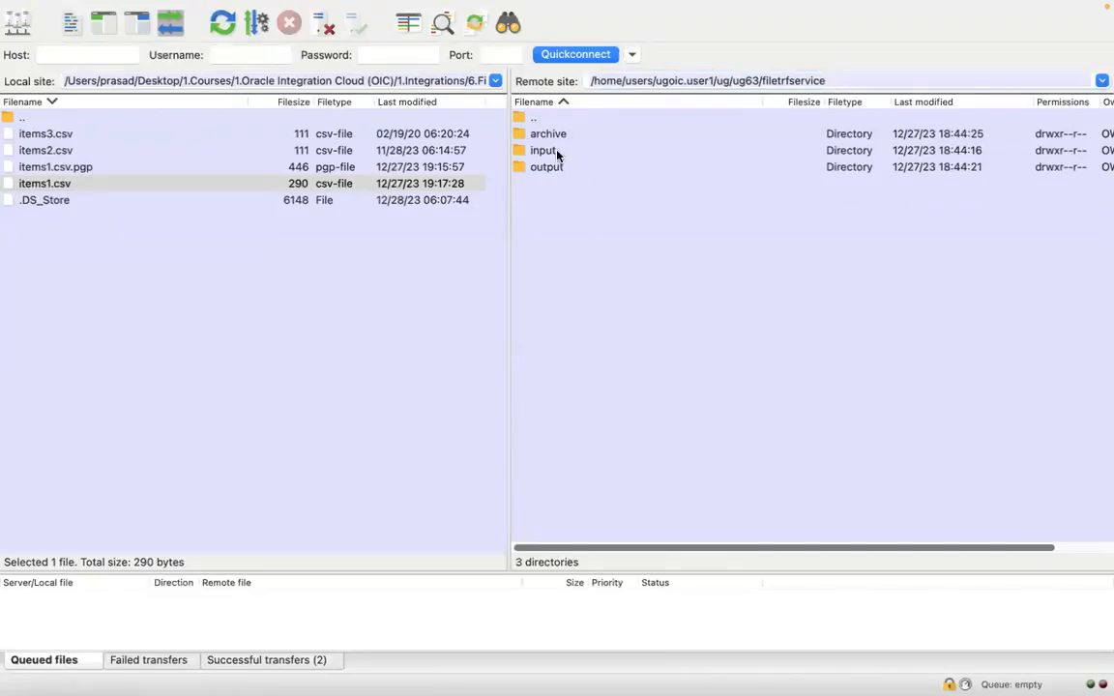
Open the remote input directory and delete its subfolder directory
{"action": "double_click", "coordinate": [557, 152]}
{"action": "left_click", "coordinate": [569, 135]}
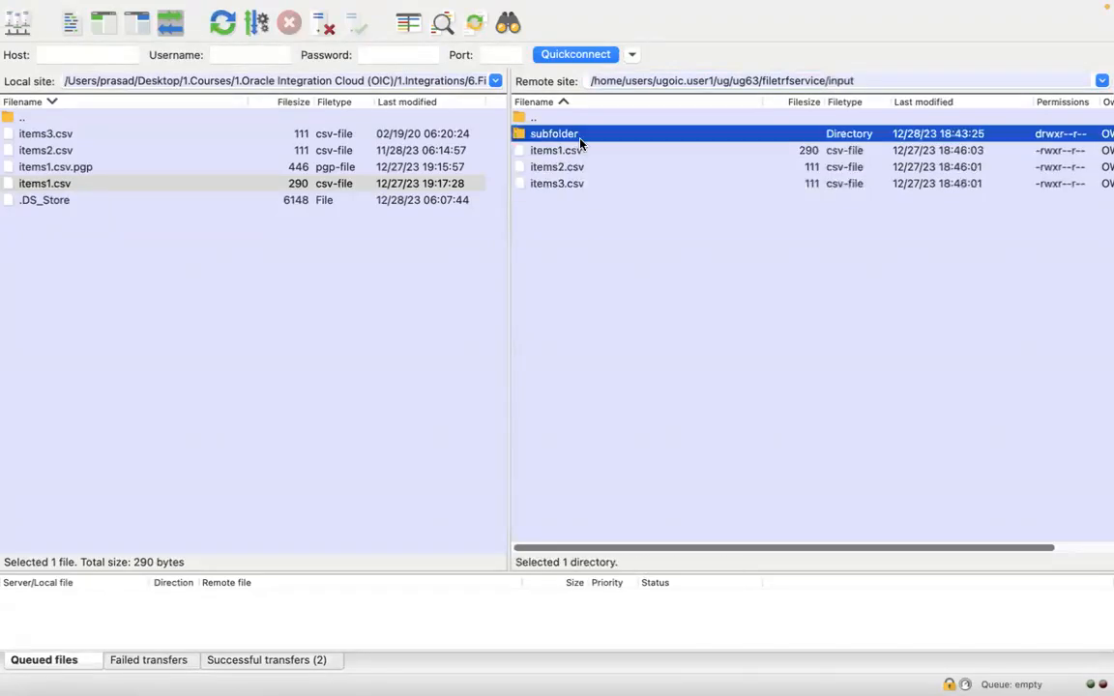
{"action": "right_click", "coordinate": [581, 136]}
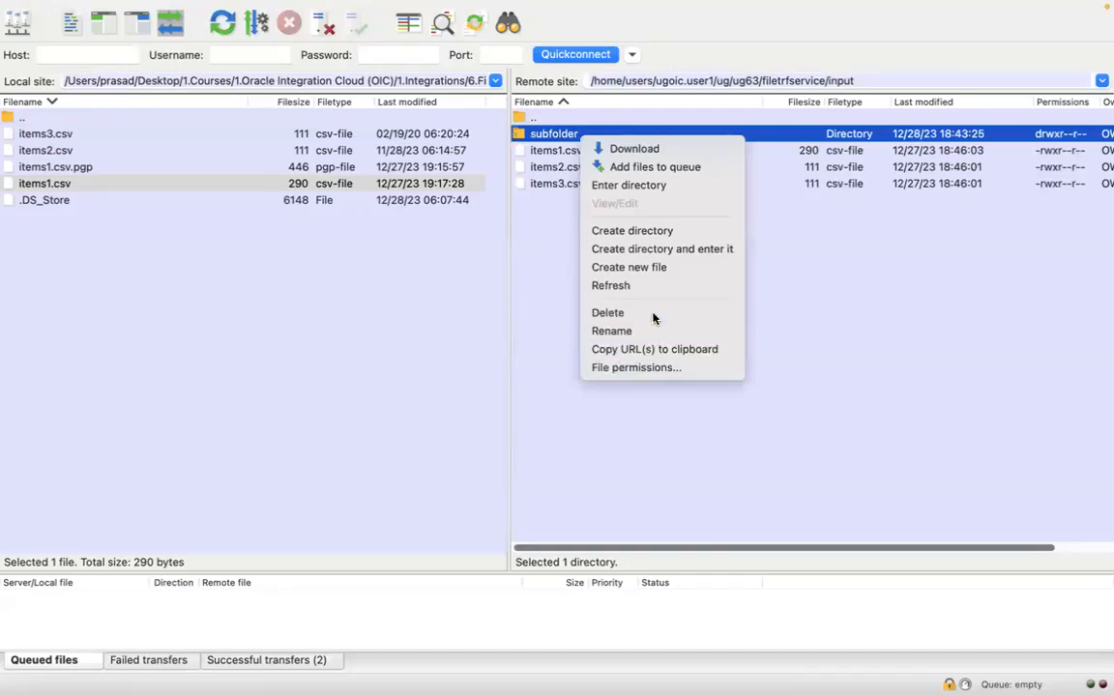
{"action": "left_click", "coordinate": [609, 312]}
{"action": "left_click", "coordinate": [627, 286]}
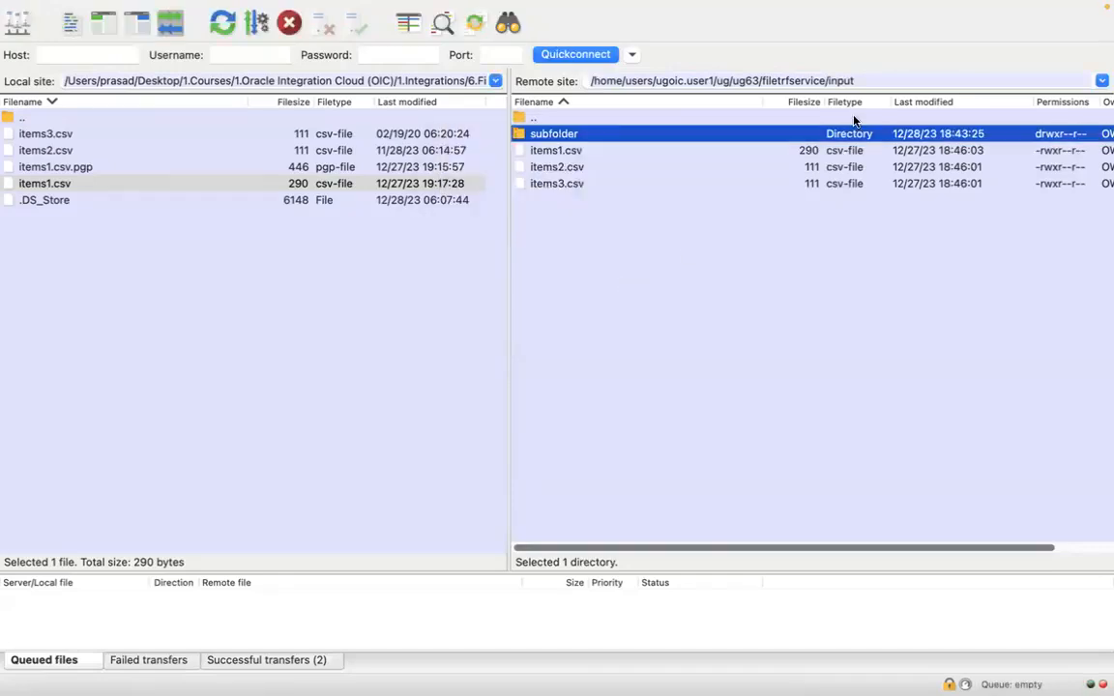
Change the remote site from input back up to the filetrfservice directory
{"action": "left_click", "coordinate": [845, 83]}
{"action": "key", "text": "BackSpace"}
{"action": "key", "text": "BackSpace"}
{"action": "key", "text": "BackSpace"}
{"action": "key", "text": "BackSpace"}
{"action": "key", "text": "BackSpace"}
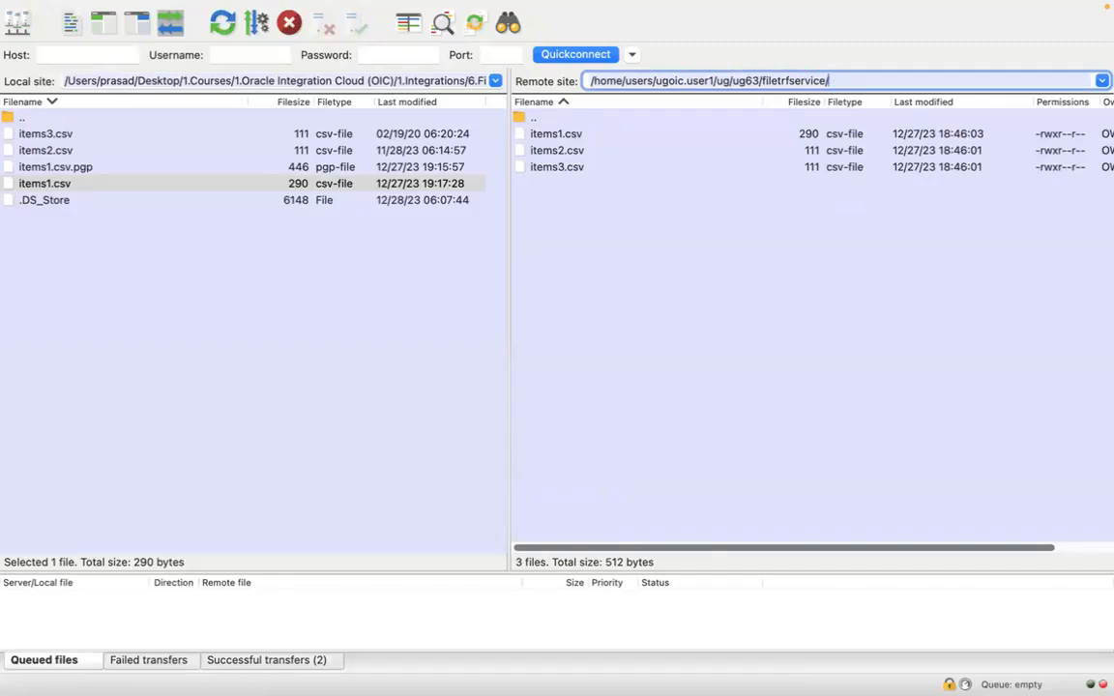
{"action": "type", "text": "/input"}
{"action": "key", "text": "BackSpace"}
{"action": "key", "text": "BackSpace"}
{"action": "key", "text": "BackSpace"}
{"action": "key", "text": "BackSpace"}
{"action": "key", "text": "BackSpace"}
{"action": "key", "text": "BackSpace"}
{"action": "key", "text": "Return"}
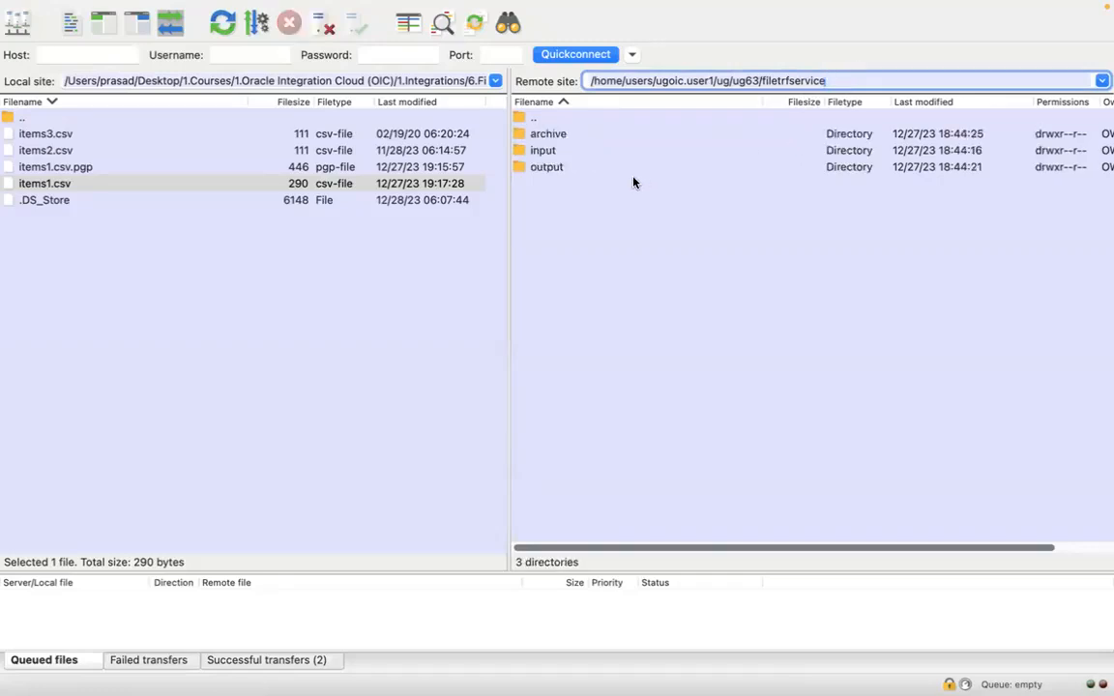
Select the output directory inside the remote filetrfservice directory
{"action": "left_click", "coordinate": [559, 169]}
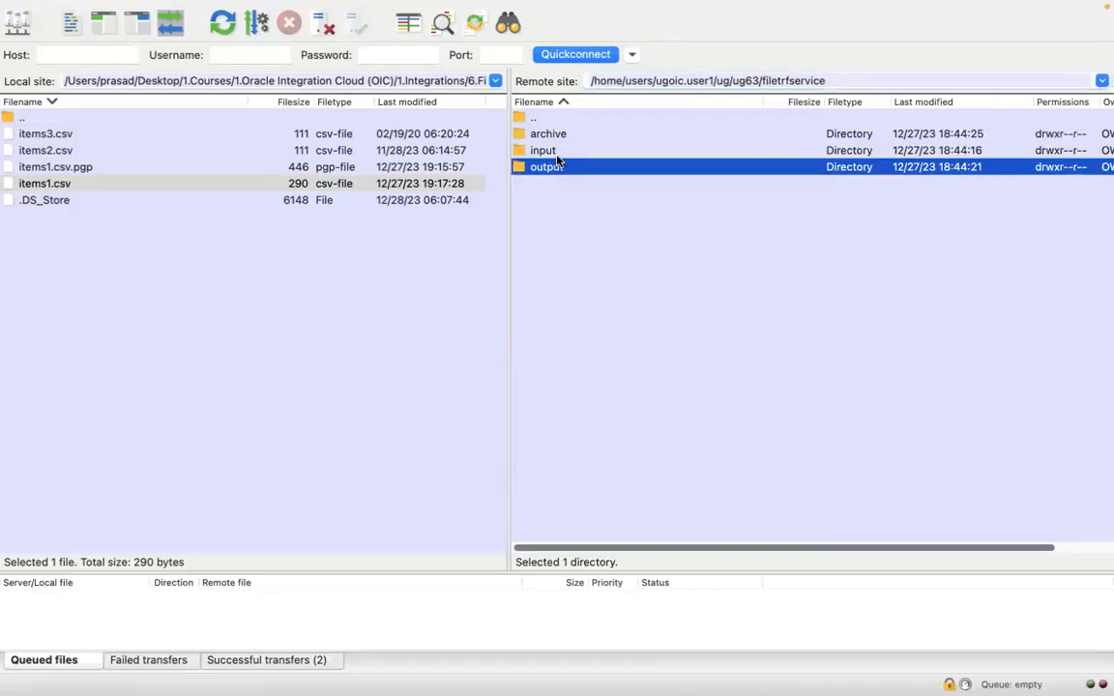
{"action": "left_click", "coordinate": [557, 156]}
{"action": "left_click", "coordinate": [559, 170]}
{"action": "left_click", "coordinate": [552, 155]}
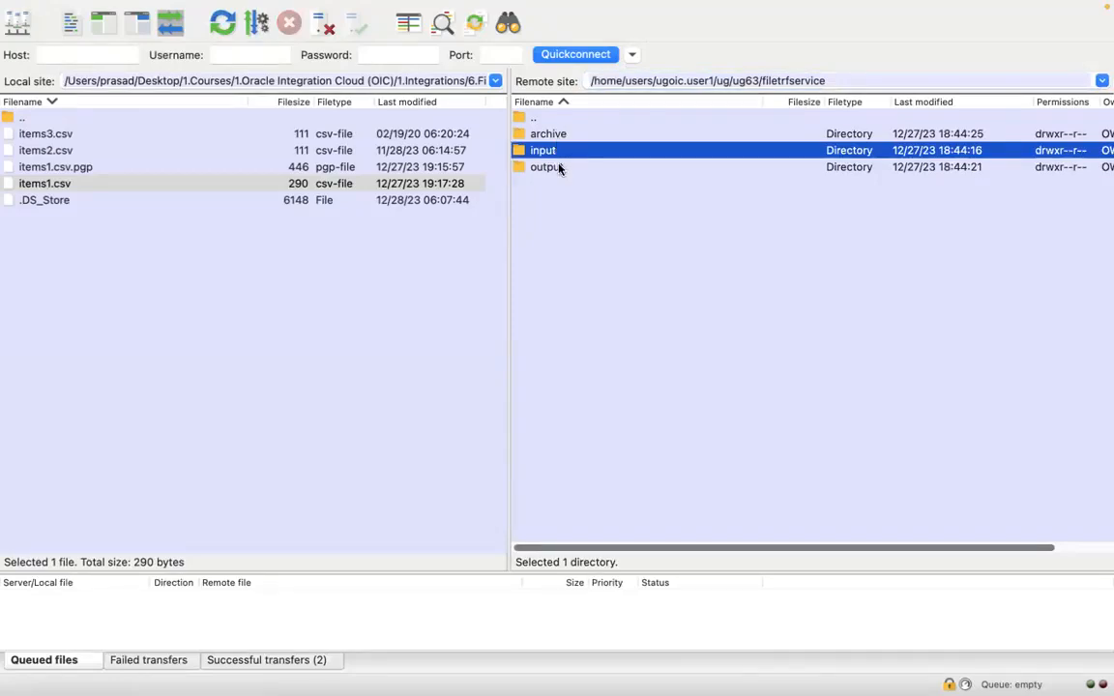
{"action": "left_click", "coordinate": [559, 168]}
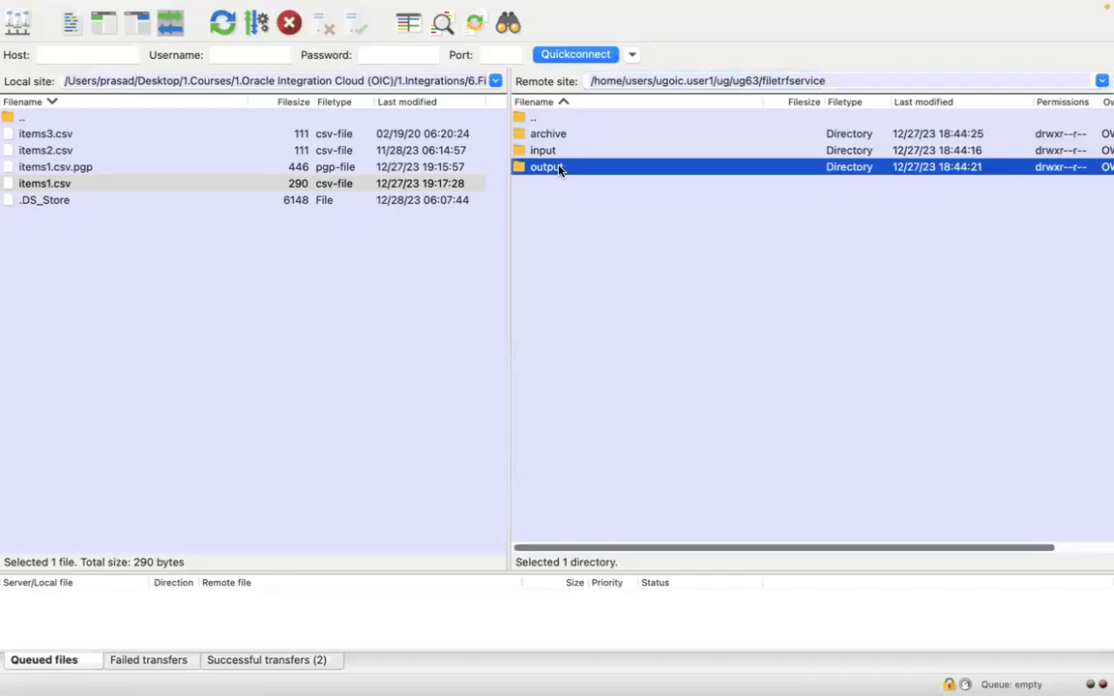
Copy the remote output directory path from FileZilla and set it as the default value of a schedule parameter named outputDir
{"action": "left_click", "coordinate": [863, 82]}
{"action": "key", "text": "super+a"}
{"action": "left_click", "coordinate": [763, 310]}
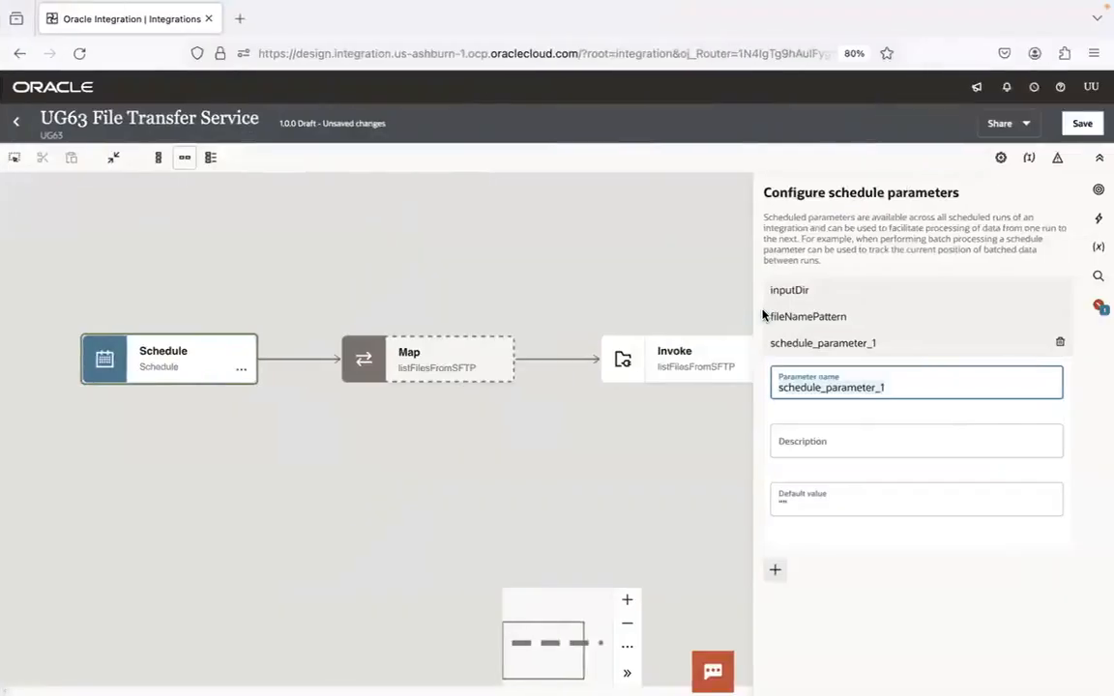
{"action": "key", "text": "ctrl+a"}
{"action": "type", "text": "out"}
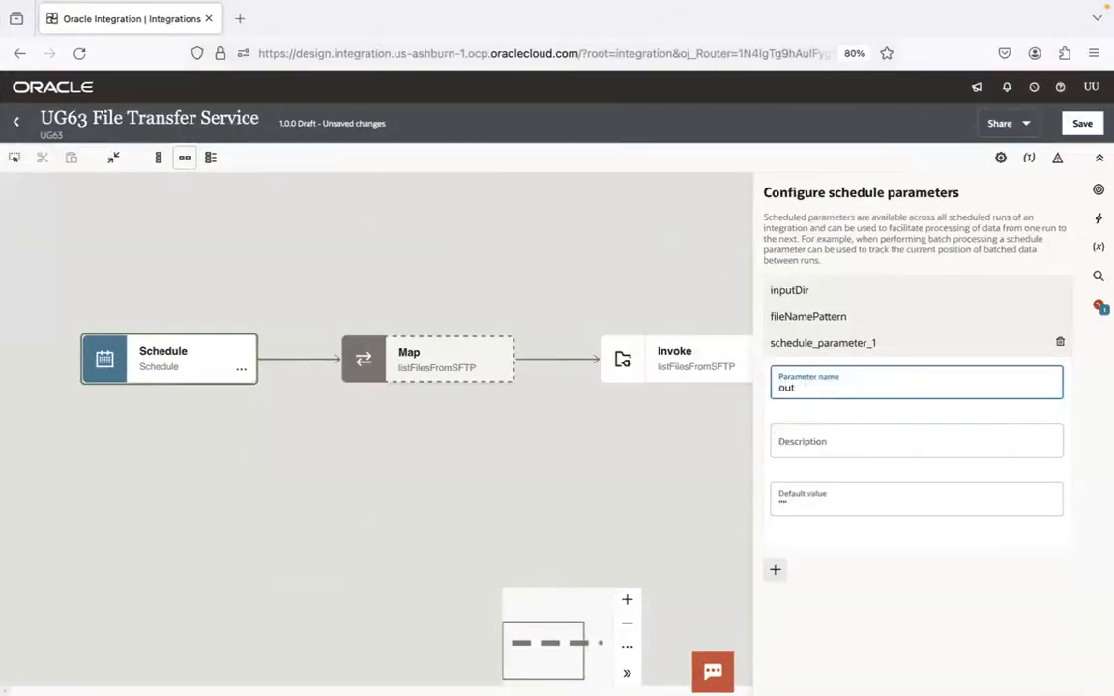
{"action": "left_click", "coordinate": [811, 502]}
{"action": "type", "text": "/home/users/opc.user/ug/ug63/filetransfer/output"}
Add another schedule parameter, and in FileZilla go up to the remote filetrfservice directory to open its archive directory
{"action": "left_click", "coordinate": [775, 570]}
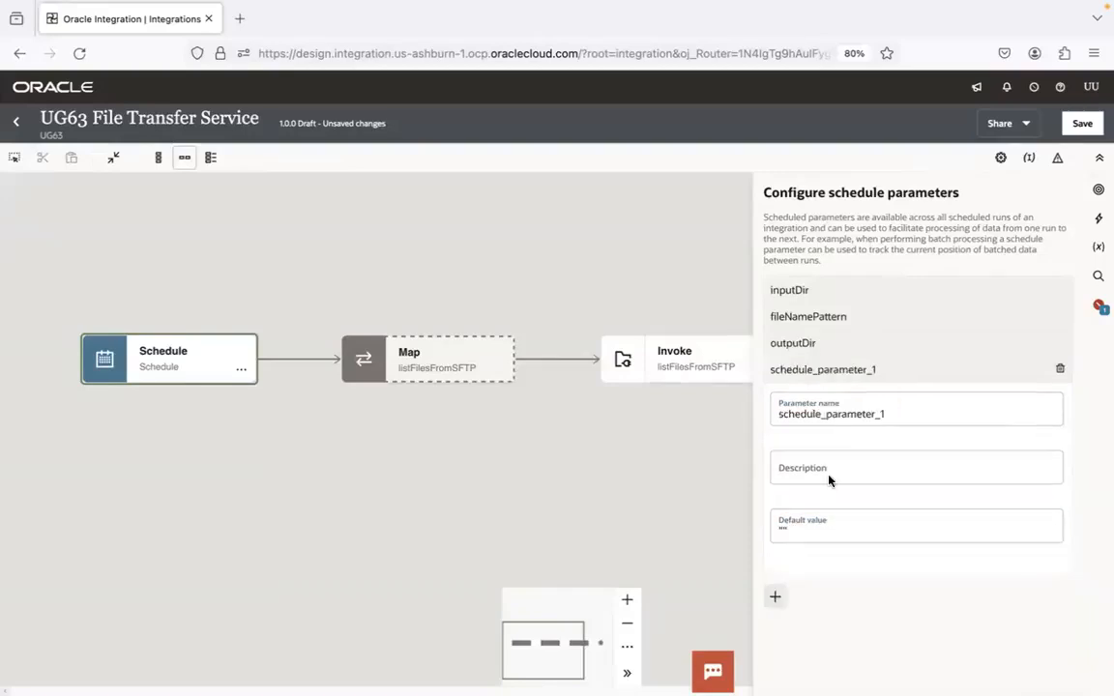
{"action": "key", "text": "ctrl+Left"}
{"action": "left_click", "coordinate": [837, 81]}
{"action": "key", "text": "BackSpace"}
{"action": "key", "text": "BackSpace"}
{"action": "key", "text": "BackSpace"}
{"action": "key", "text": "BackSpace"}
{"action": "key", "text": "BackSpace"}
{"action": "key", "text": "BackSpace"}
{"action": "key", "text": "BackSpace"}
{"action": "key", "text": "Return"}
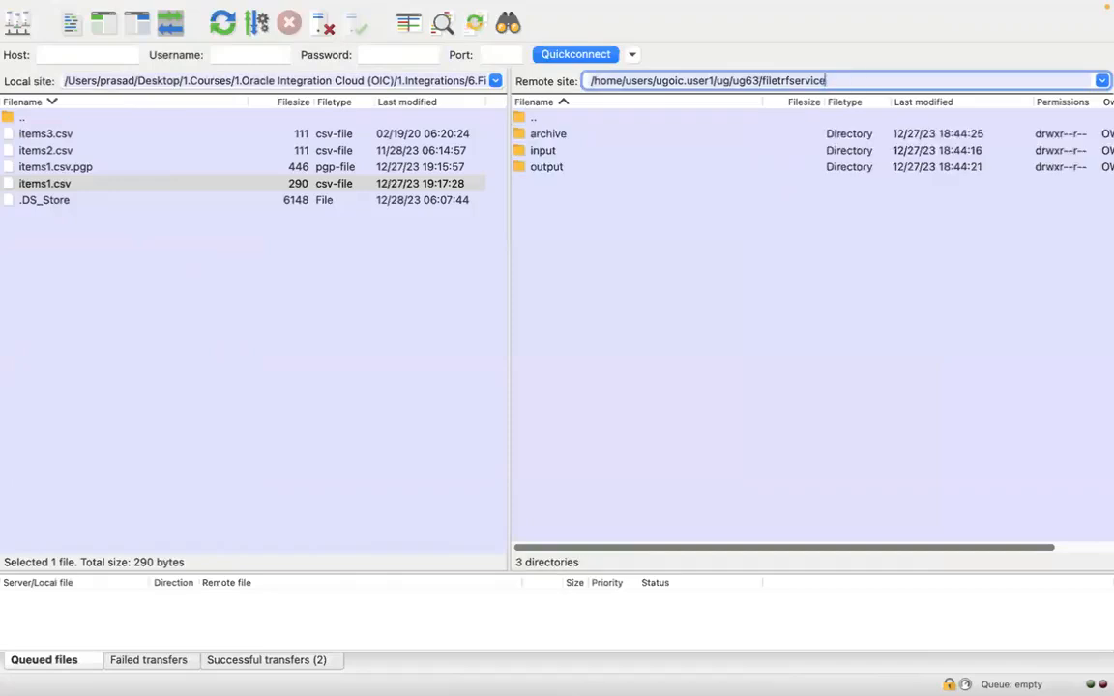
{"action": "left_click", "coordinate": [620, 141]}
Name the new schedule parameter archiveDir, set its default value to the remote archive path copied from FileZilla, and save the integration
{"action": "key", "text": "ctrl+Right"}
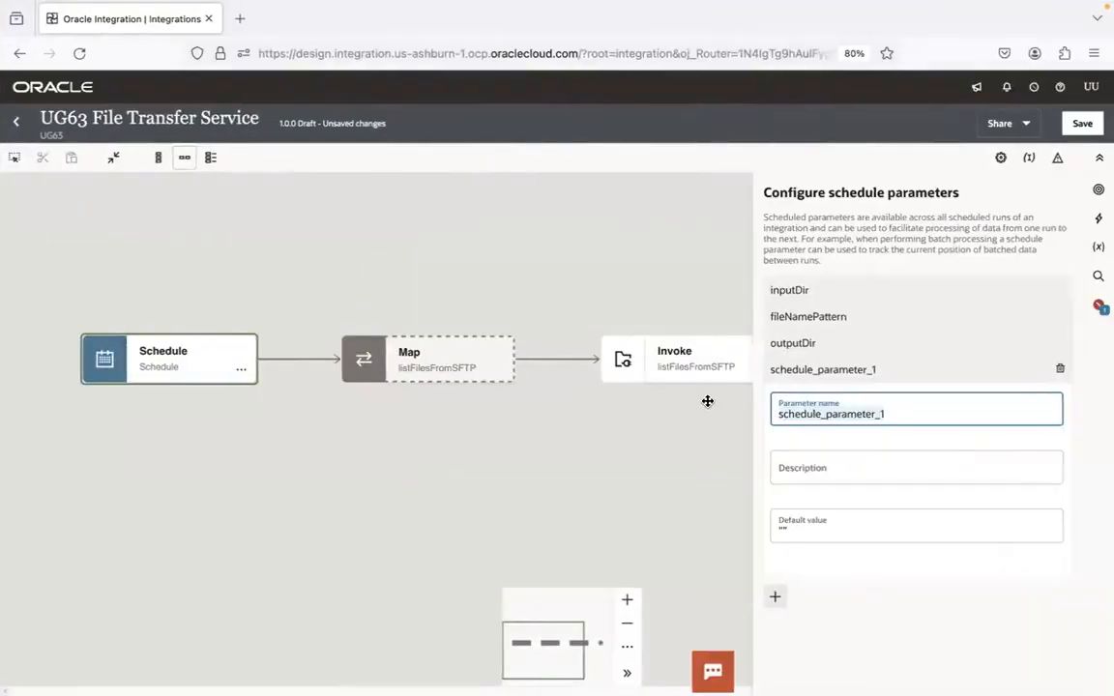
{"action": "double_click", "coordinate": [793, 416]}
{"action": "type", "text": "archiveDir"}
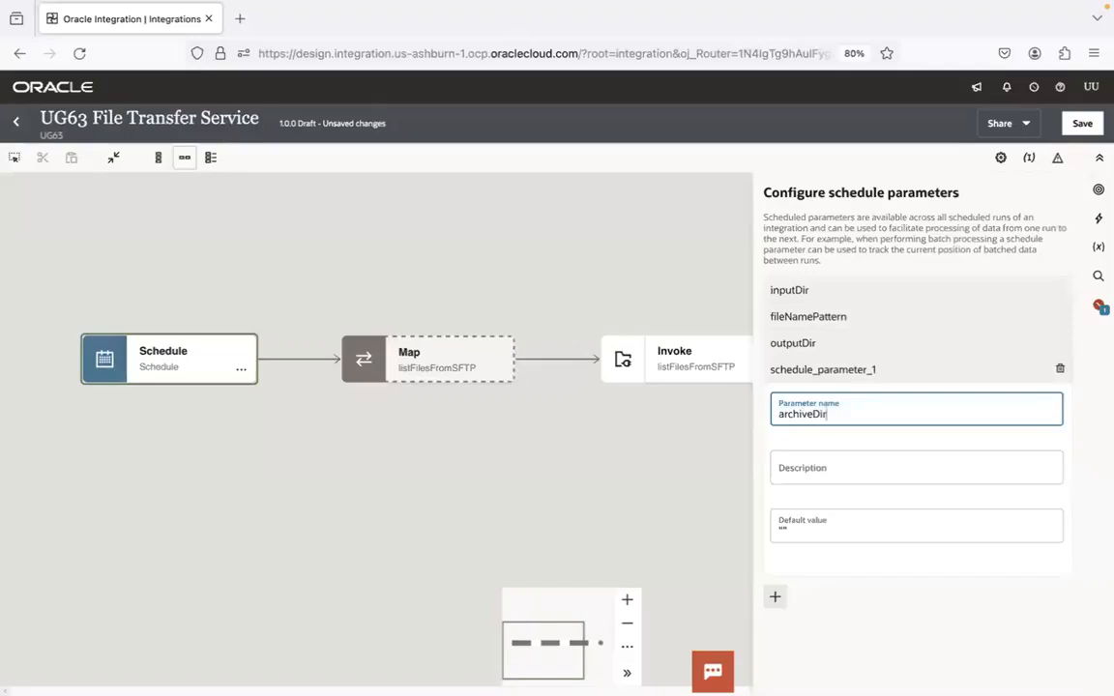
{"action": "left_click", "coordinate": [792, 528]}
{"action": "key", "text": "ctrl+Left"}
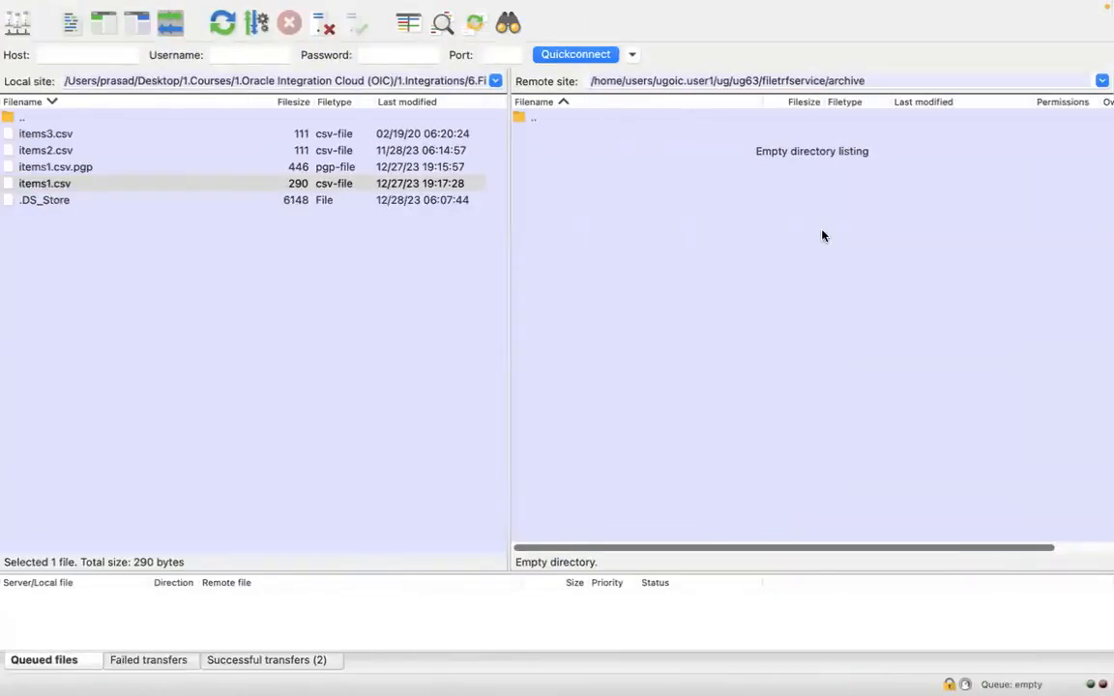
{"action": "triple_click", "coordinate": [869, 83]}
{"action": "left_click", "coordinate": [758, 301]}
{"action": "key", "text": "ctrl+Right"}
{"action": "type", "text": "/home/users/ugdev.user1/ug/ug63/fileService/archive"}
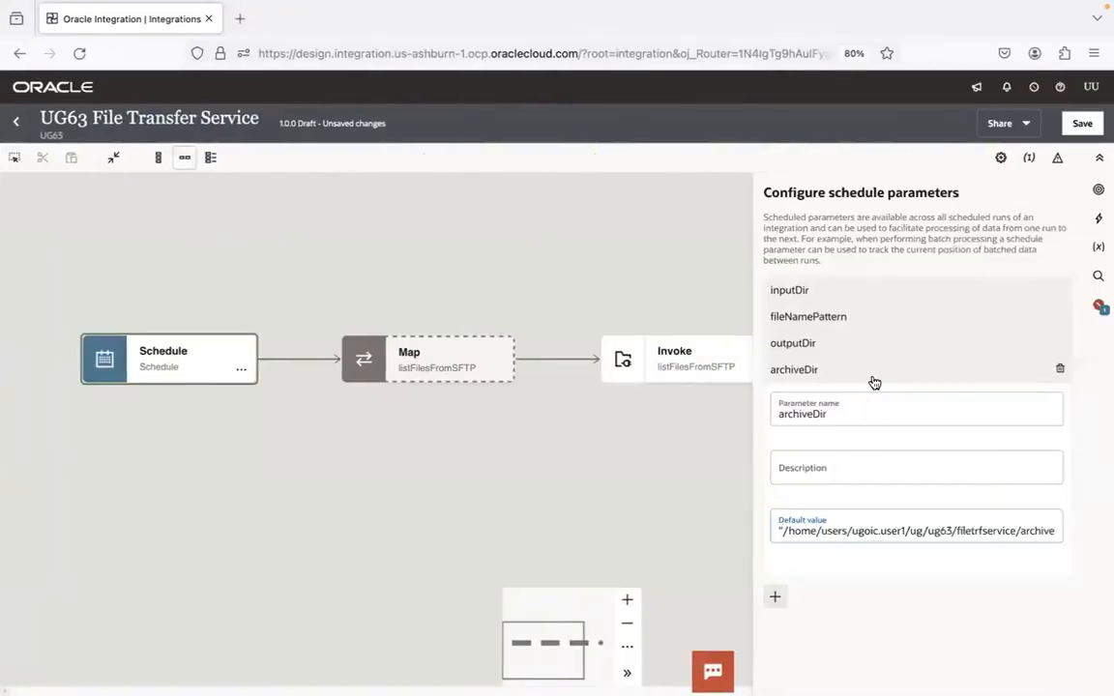
{"action": "left_click", "coordinate": [872, 373]}
{"action": "left_click", "coordinate": [1082, 123]}
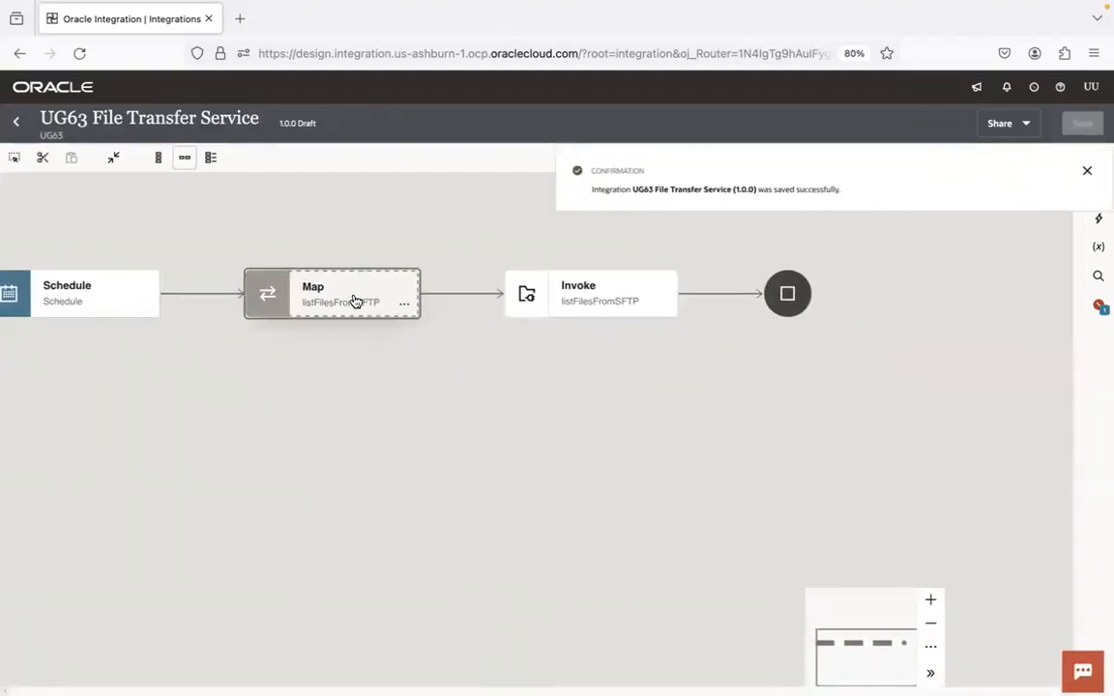
{"action": "double_click", "coordinate": [356, 301]}
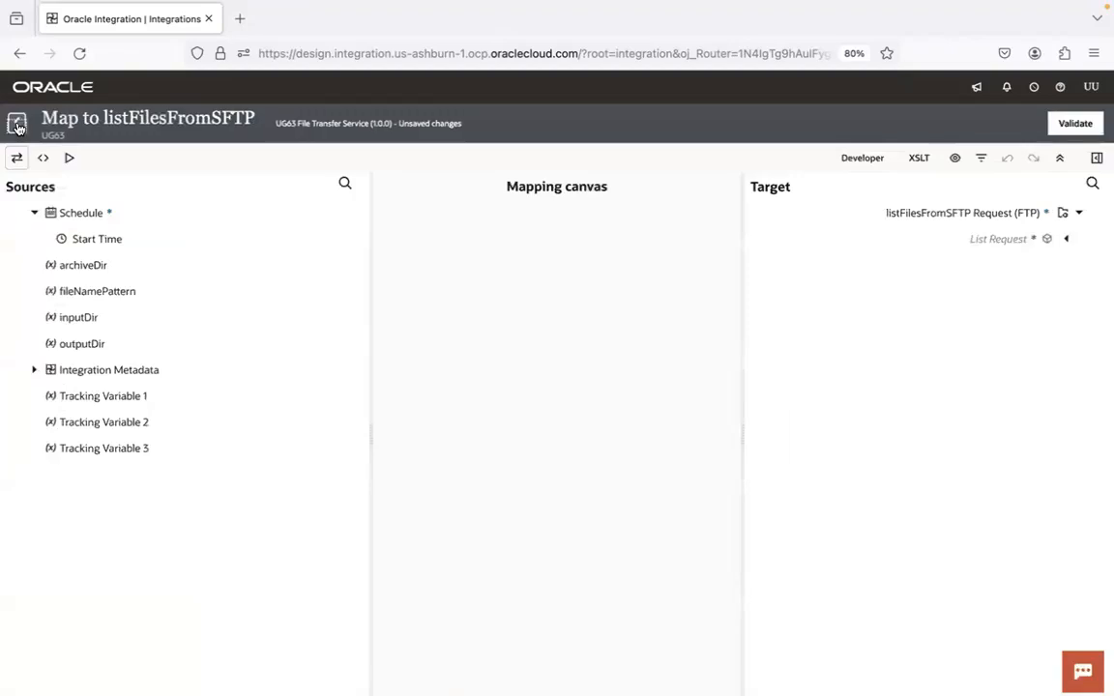
{"action": "left_click", "coordinate": [16, 124]}
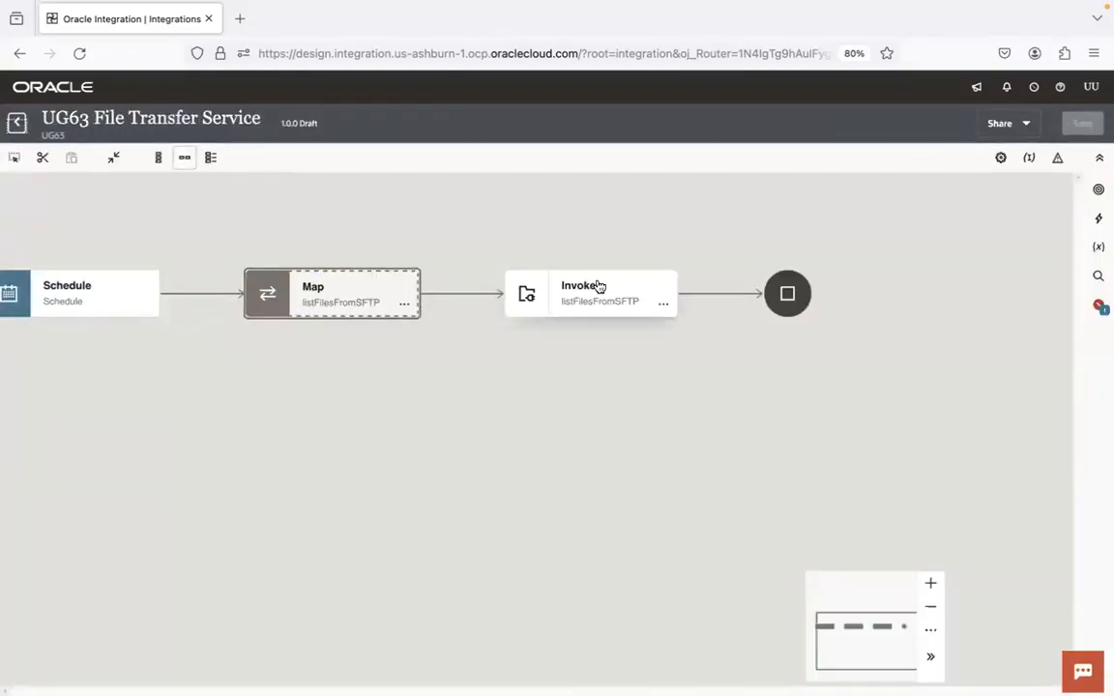
{"action": "left_click", "coordinate": [933, 610]}
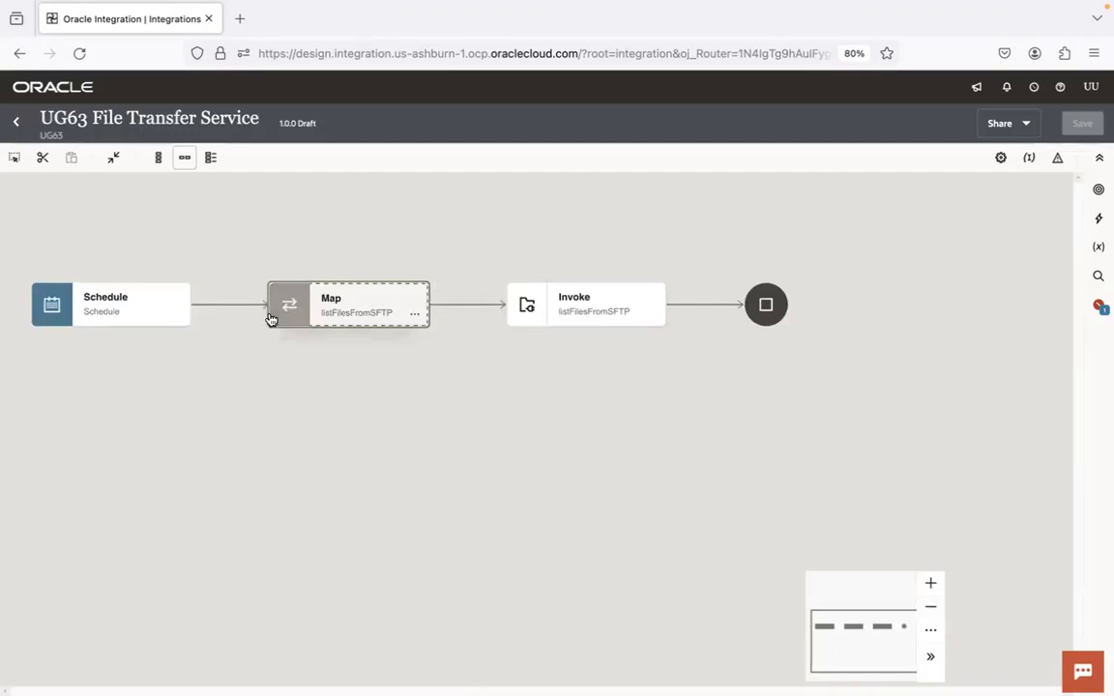
{"action": "left_click", "coordinate": [165, 311]}
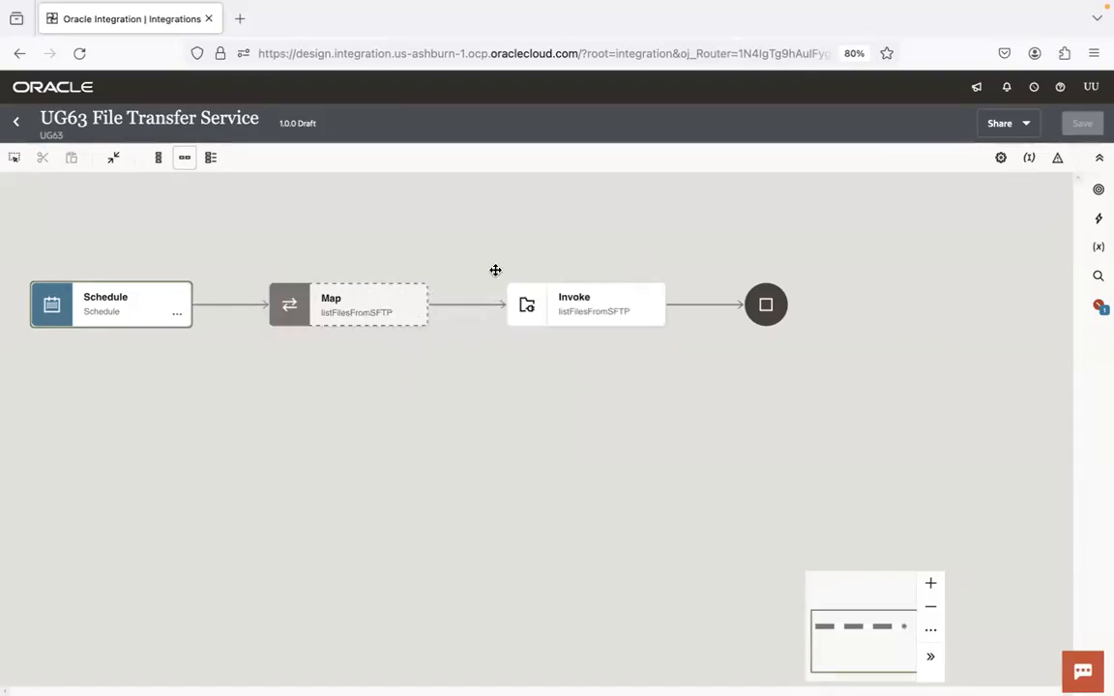
In the listFilesFromSFTP map, map fileNamePattern to File Name Pattern and inputDir to Directory, and save the integration
{"action": "double_click", "coordinate": [351, 307]}
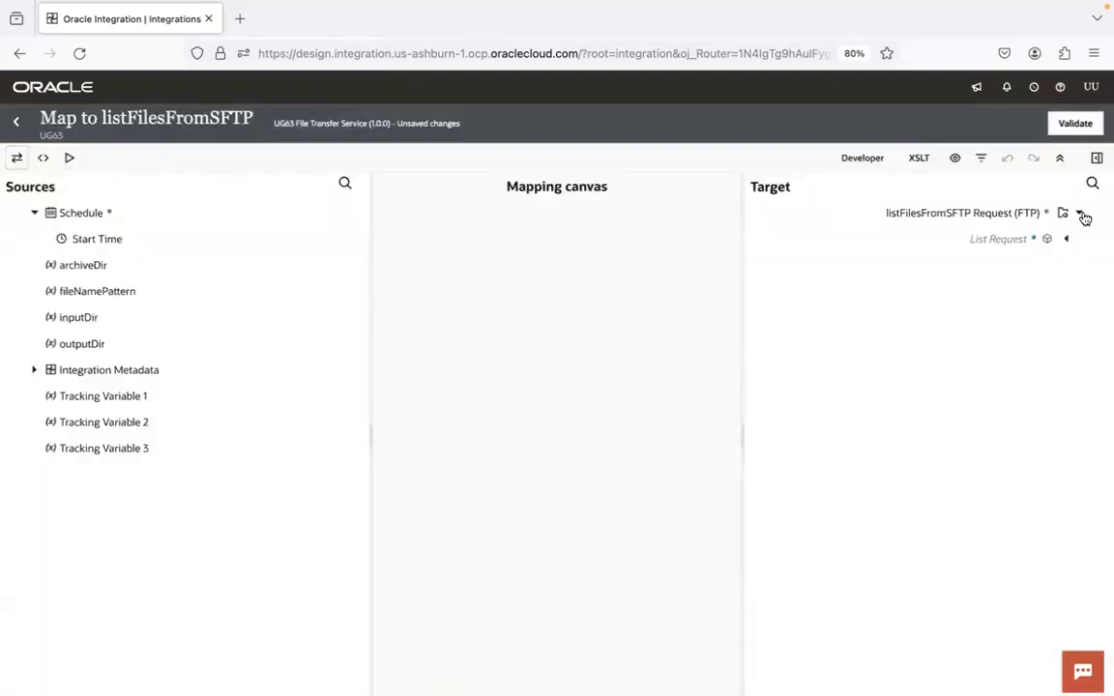
{"action": "left_click", "coordinate": [1065, 239]}
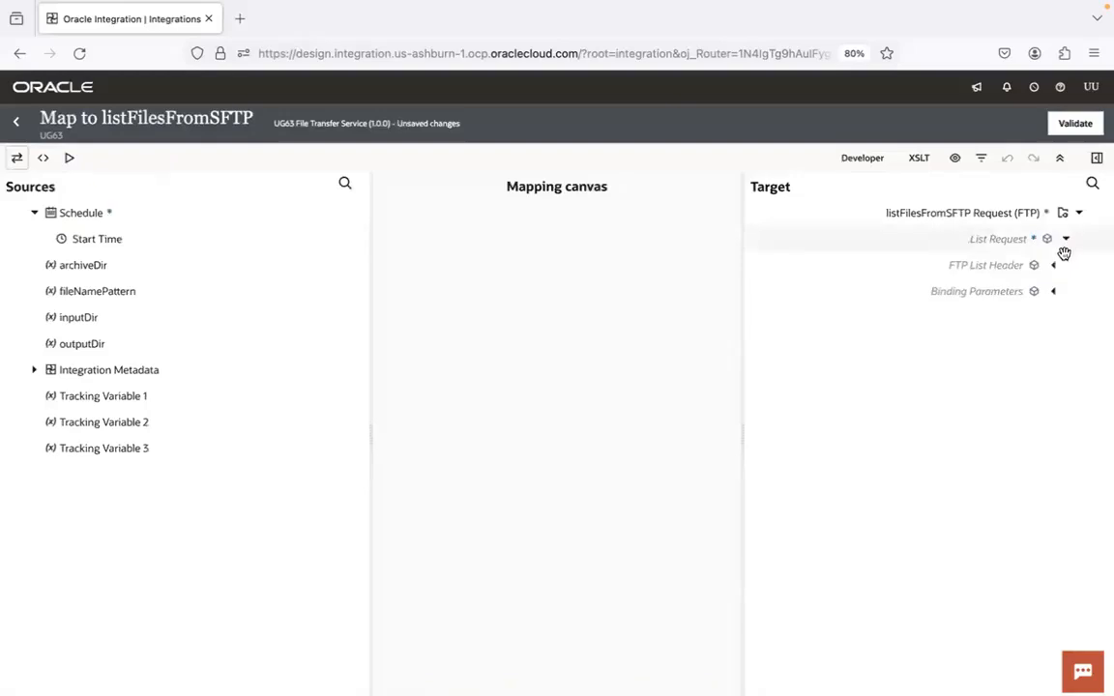
{"action": "left_click", "coordinate": [1055, 265]}
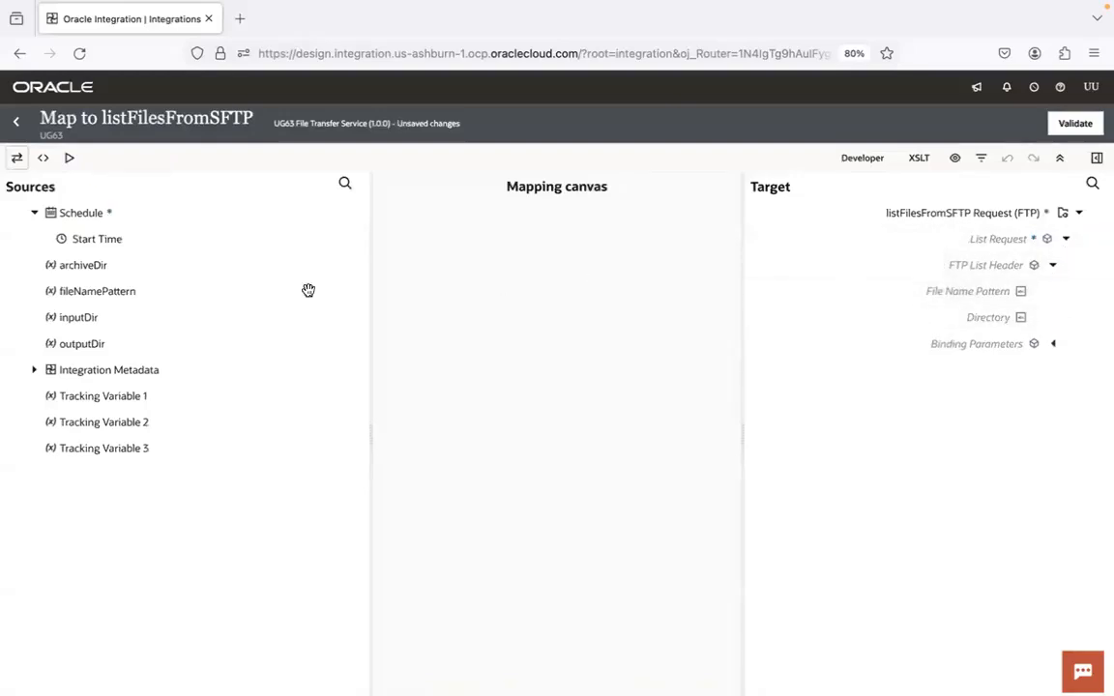
{"action": "left_click_drag", "start_coordinate": [117, 291], "coordinate": [914, 291]}
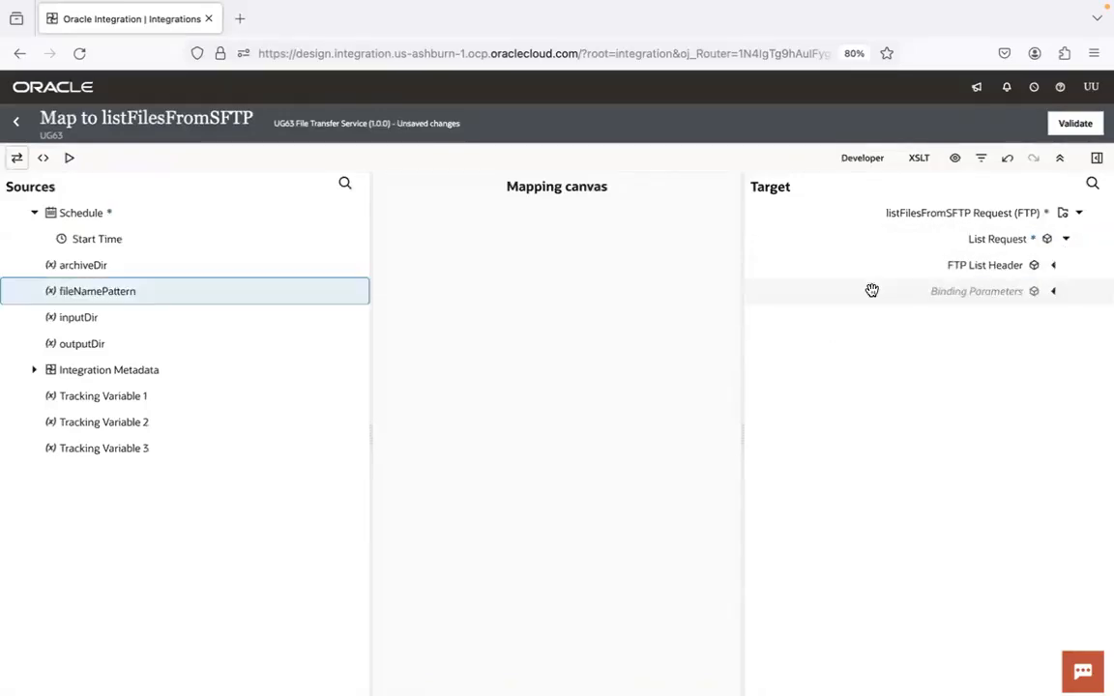
{"action": "left_click_drag", "start_coordinate": [87, 318], "coordinate": [1074, 308]}
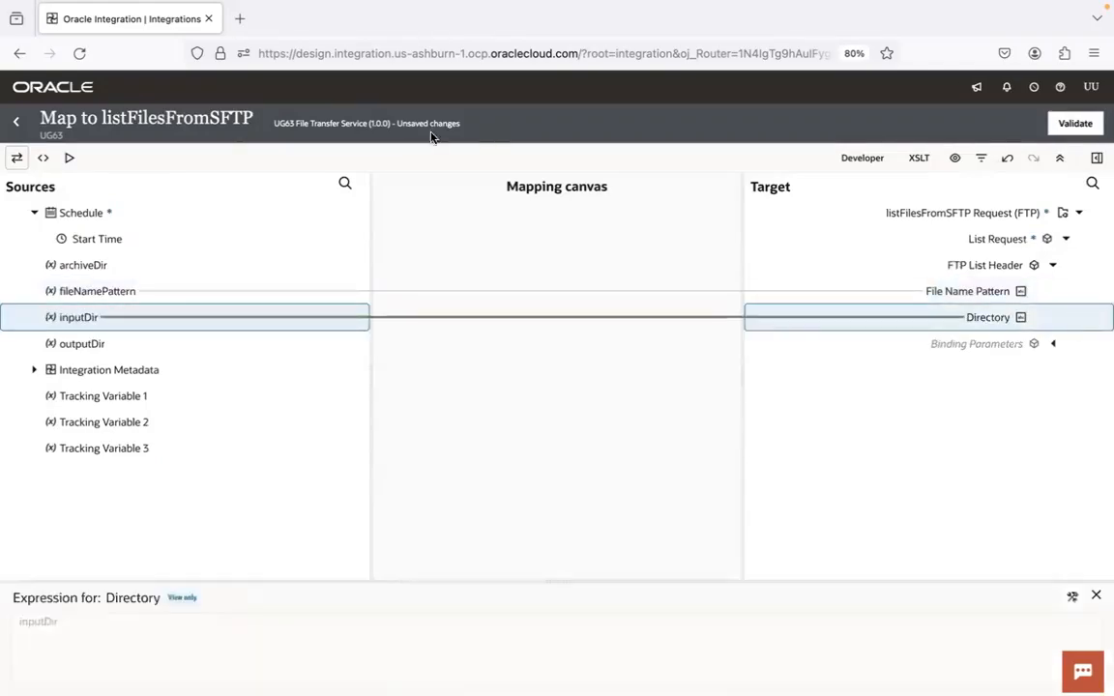
{"action": "left_click", "coordinate": [15, 121]}
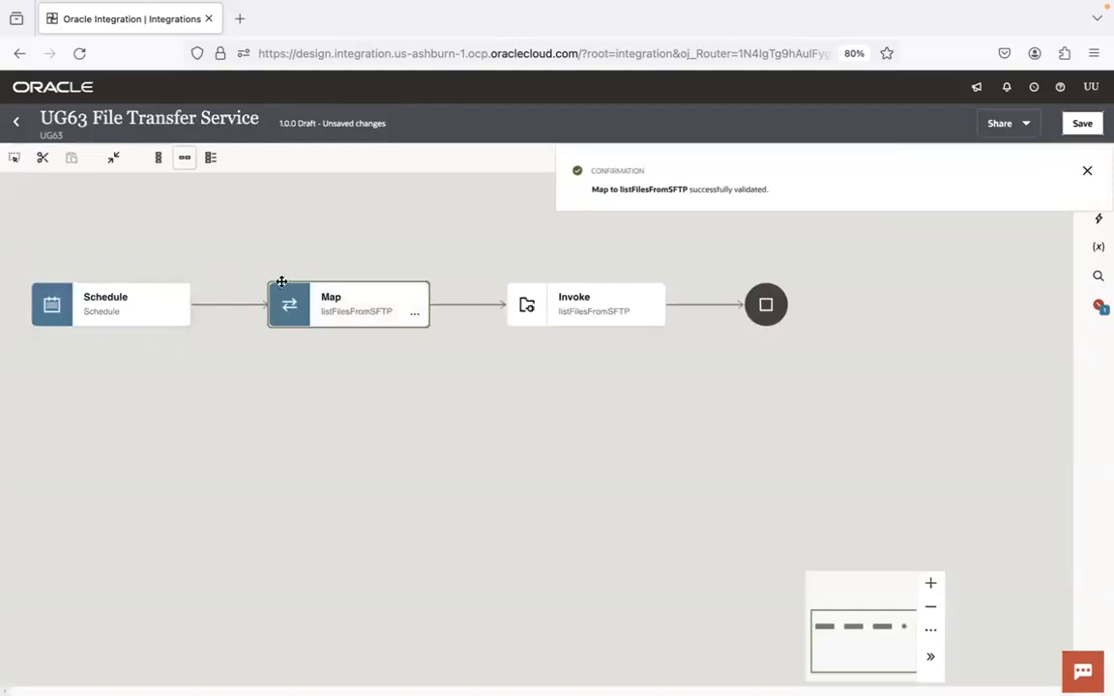
{"action": "left_click_drag", "start_coordinate": [677, 353], "coordinate": [383, 338]}
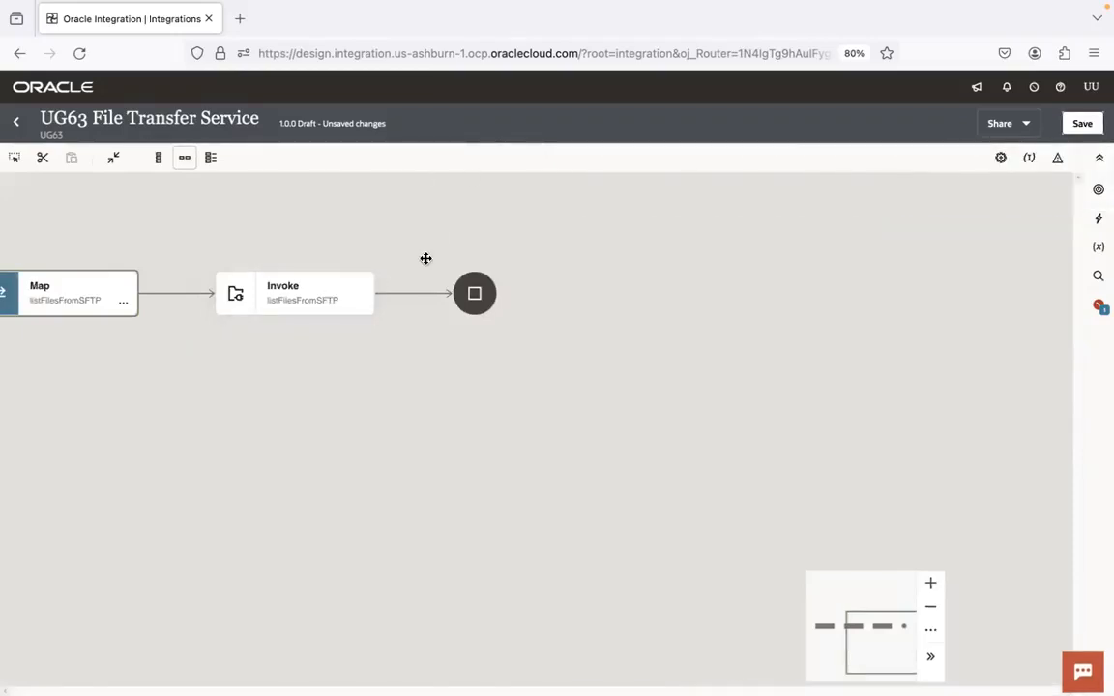
{"action": "left_click", "coordinate": [1079, 124]}
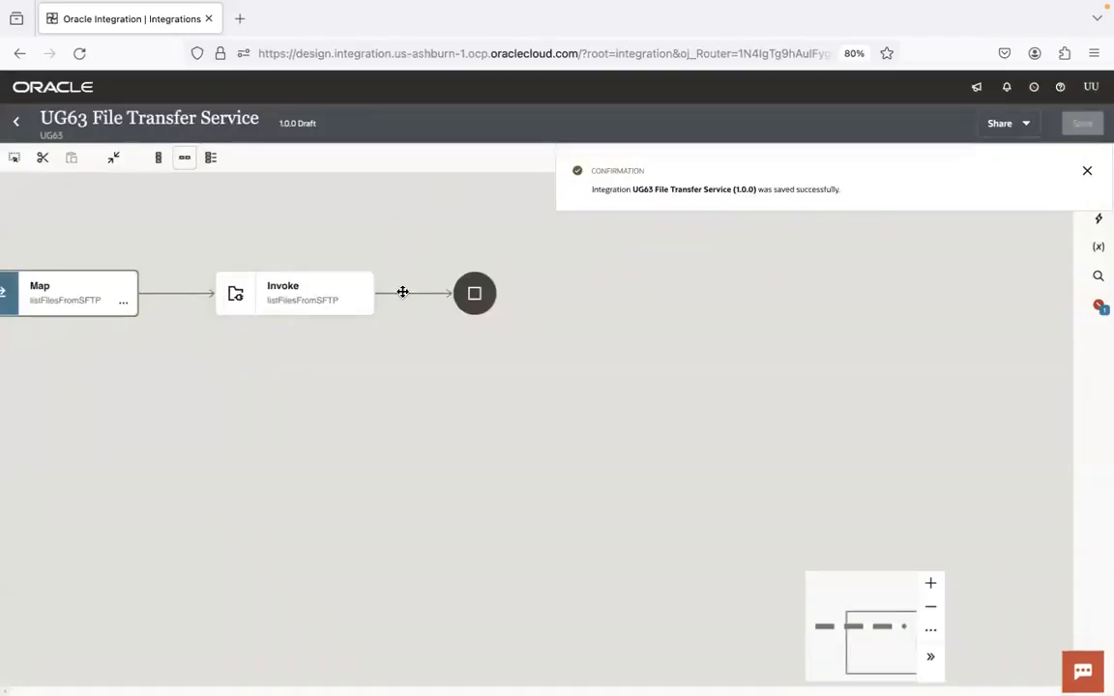
Add a For each action after the listFilesFromSFTP invoke and name it transferEachFile
{"action": "left_click", "coordinate": [413, 293]}
{"action": "type", "text": "for"}
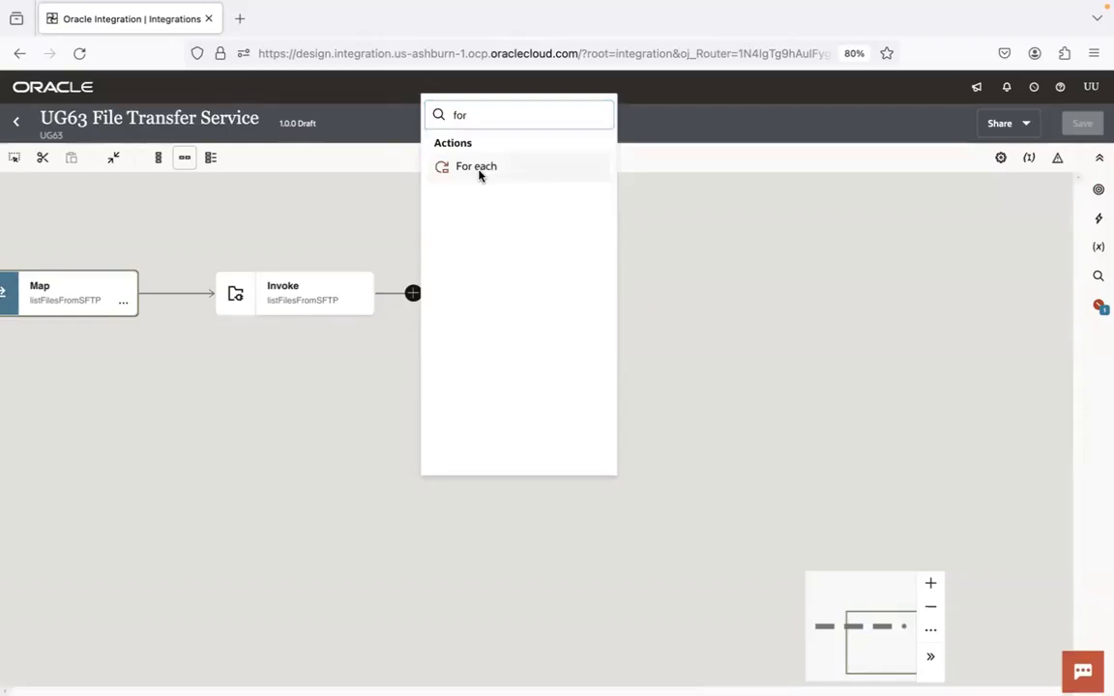
{"action": "left_click", "coordinate": [479, 171]}
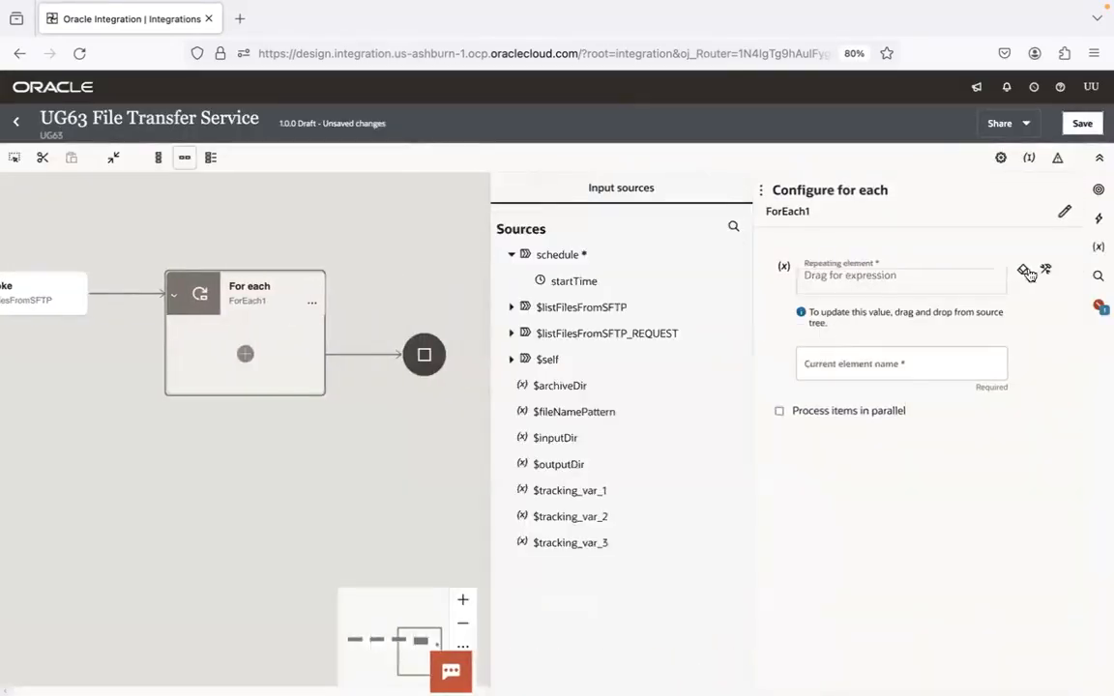
{"action": "left_click", "coordinate": [1063, 212]}
{"action": "left_click", "coordinate": [789, 226]}
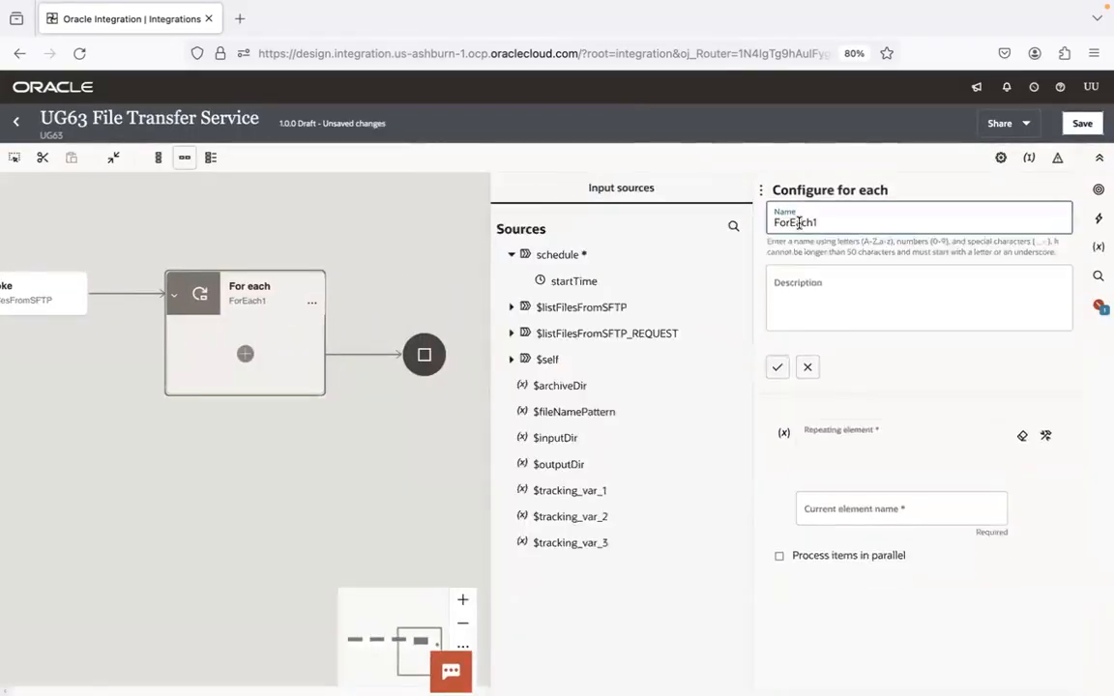
{"action": "key", "text": "ctrl+a"}
{"action": "type", "text": "trans"}
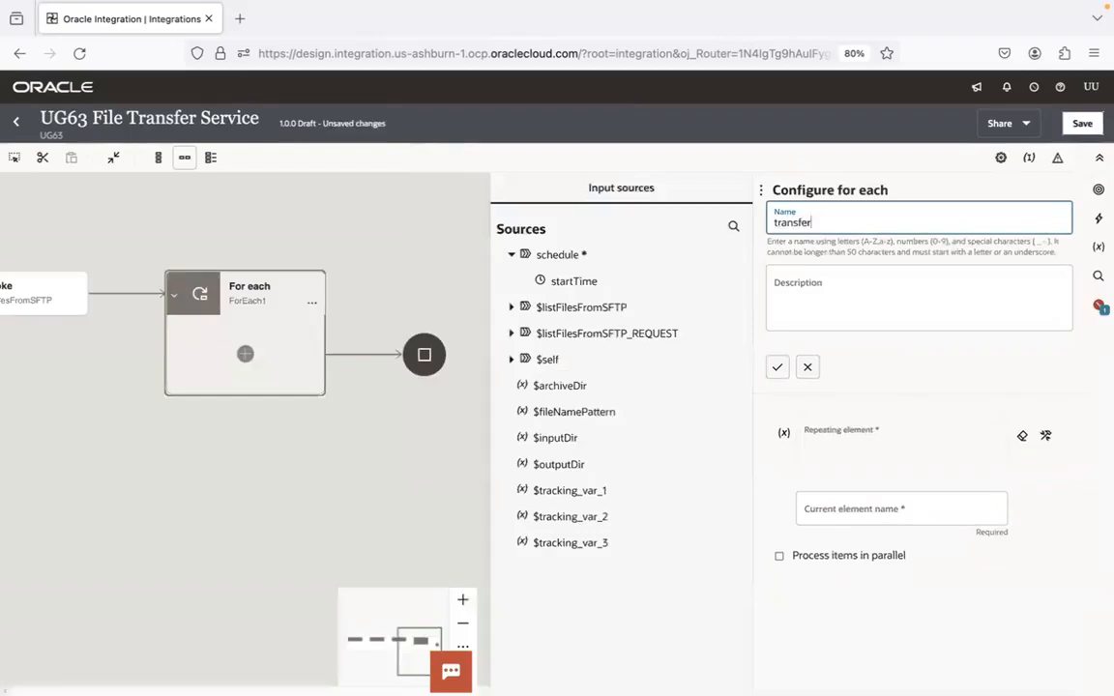
{"action": "type", "text": "ferEachFile"}
{"action": "left_click", "coordinate": [778, 367]}
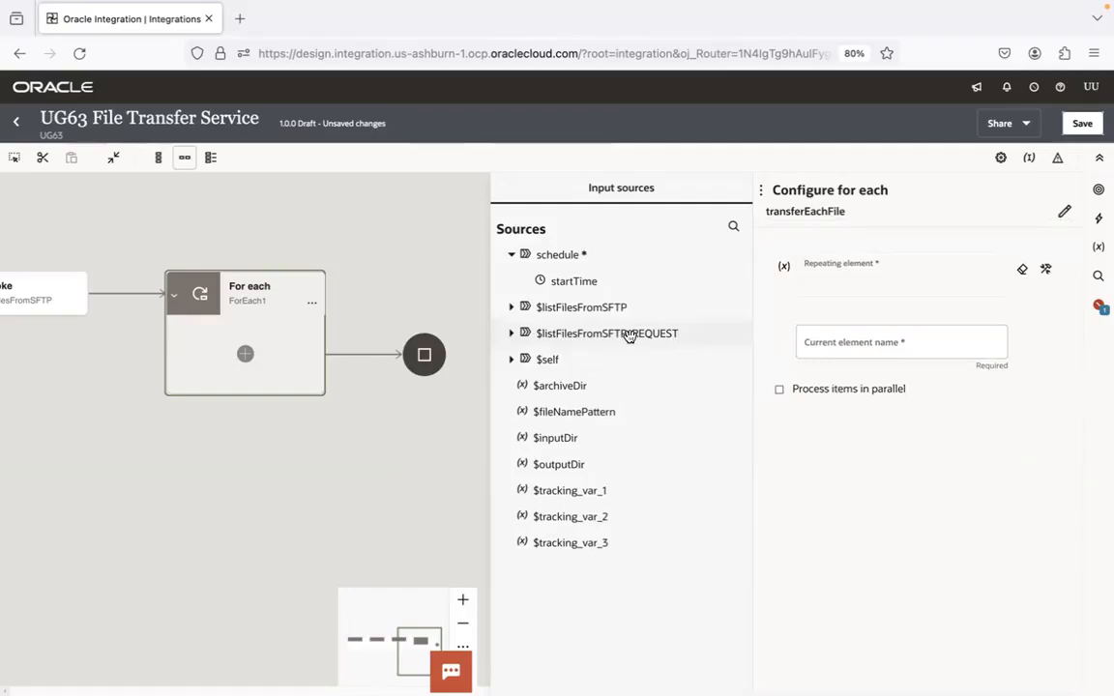
Expand the $listFilesFromSFTP source through ListFileResponse, ListResponse and FileList to show the fields of the File element
{"action": "left_click", "coordinate": [511, 307]}
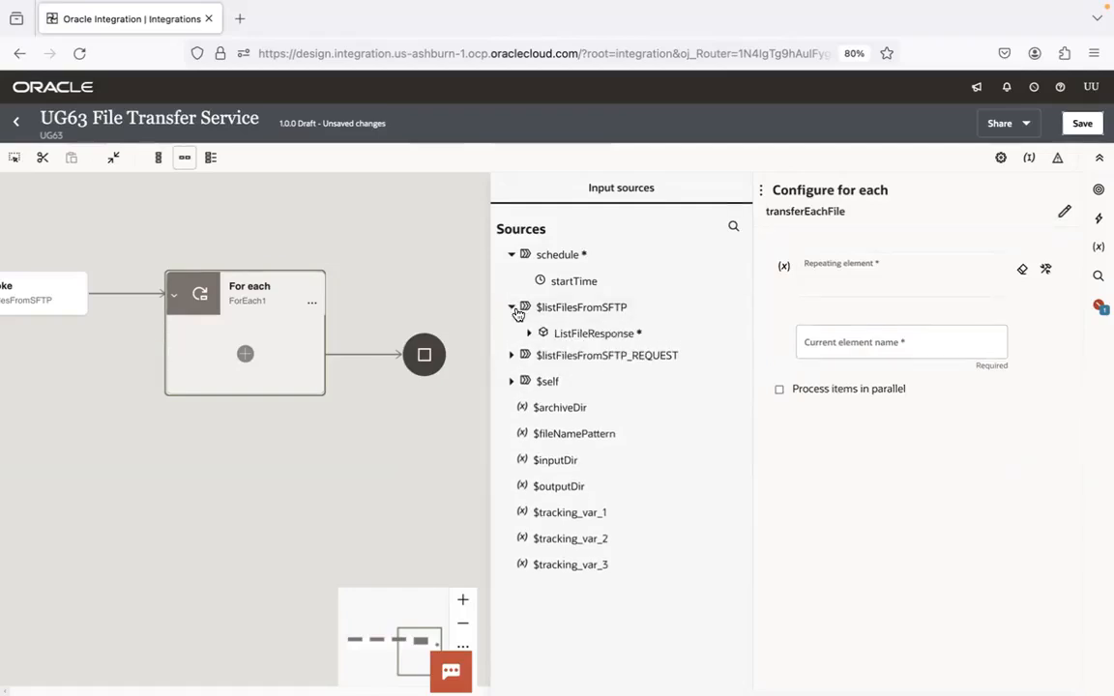
{"action": "left_click", "coordinate": [528, 333]}
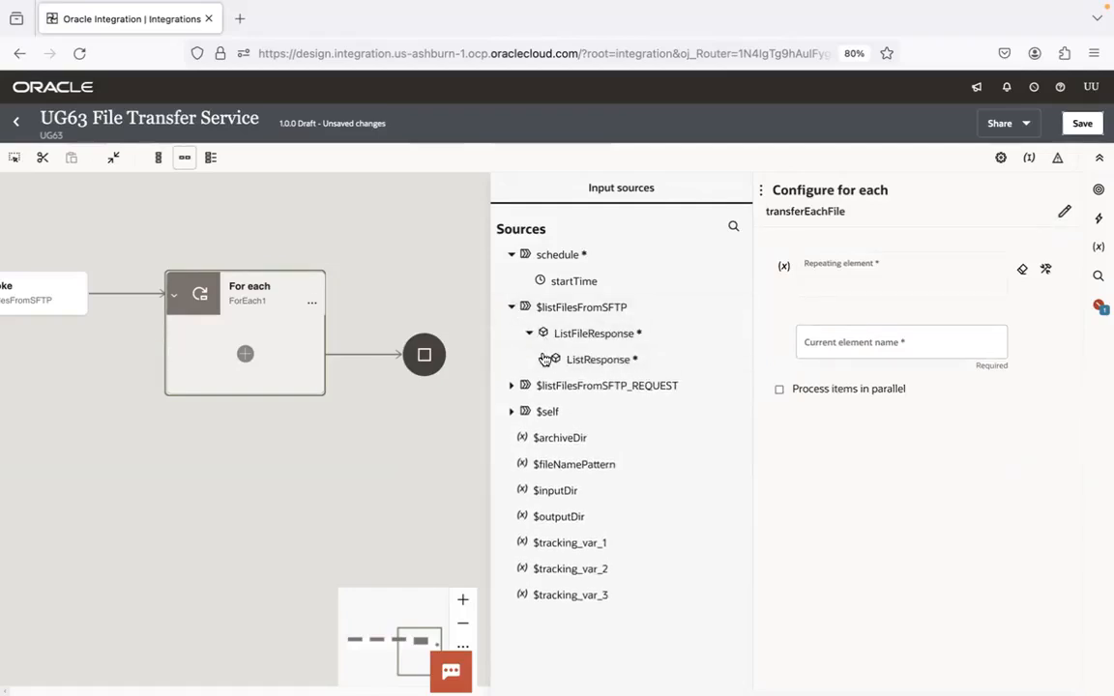
{"action": "left_click", "coordinate": [542, 359]}
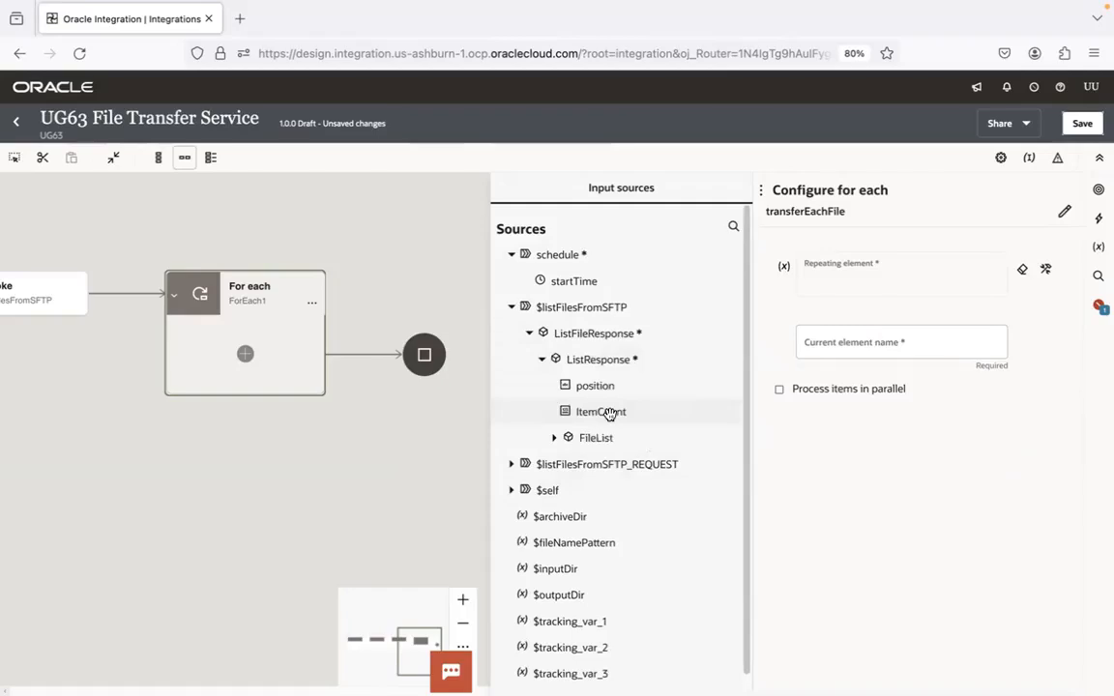
{"action": "left_click", "coordinate": [553, 440]}
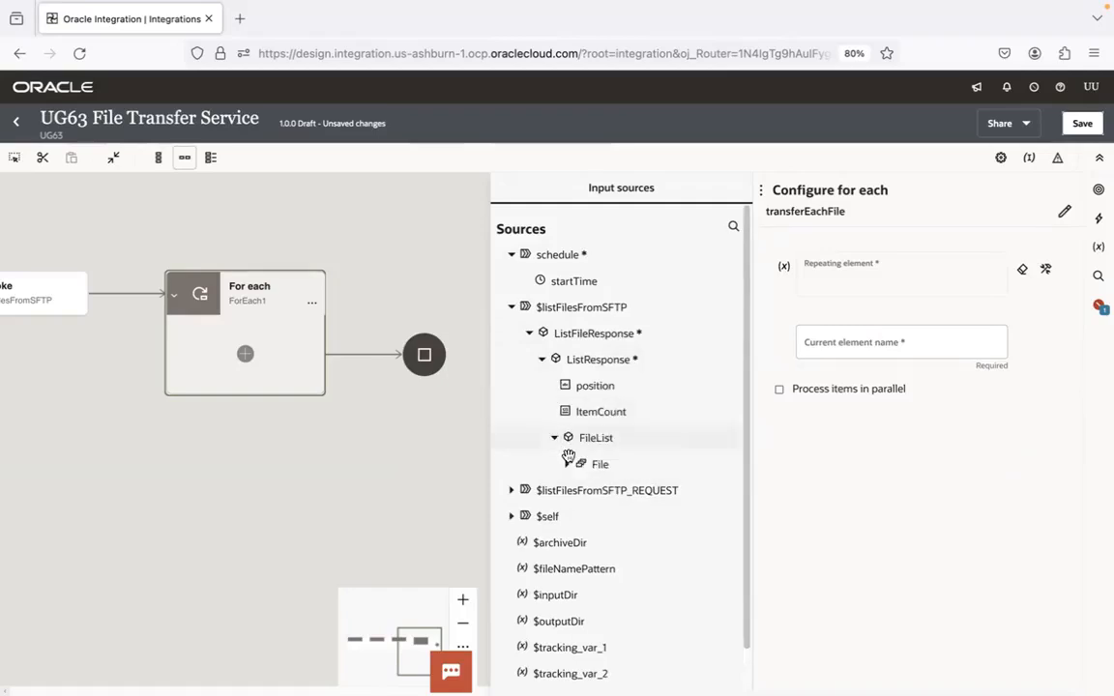
{"action": "left_click", "coordinate": [568, 465]}
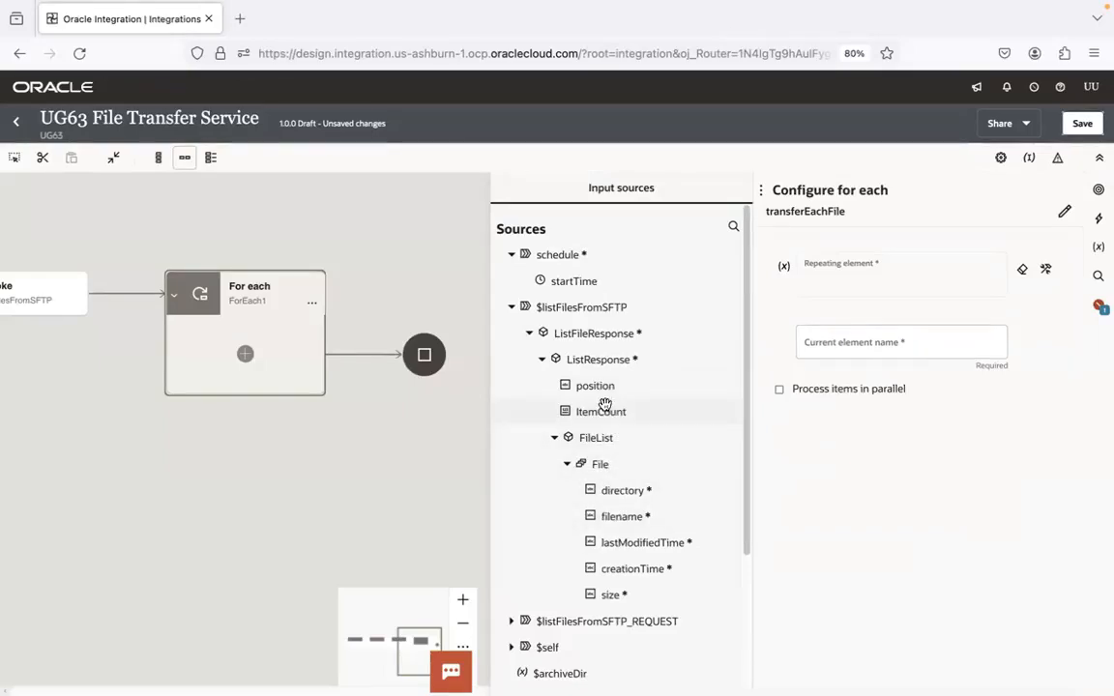
Switch to FileZilla and change the remote site from archive to the input directory
{"action": "key", "text": "super+Tab"}
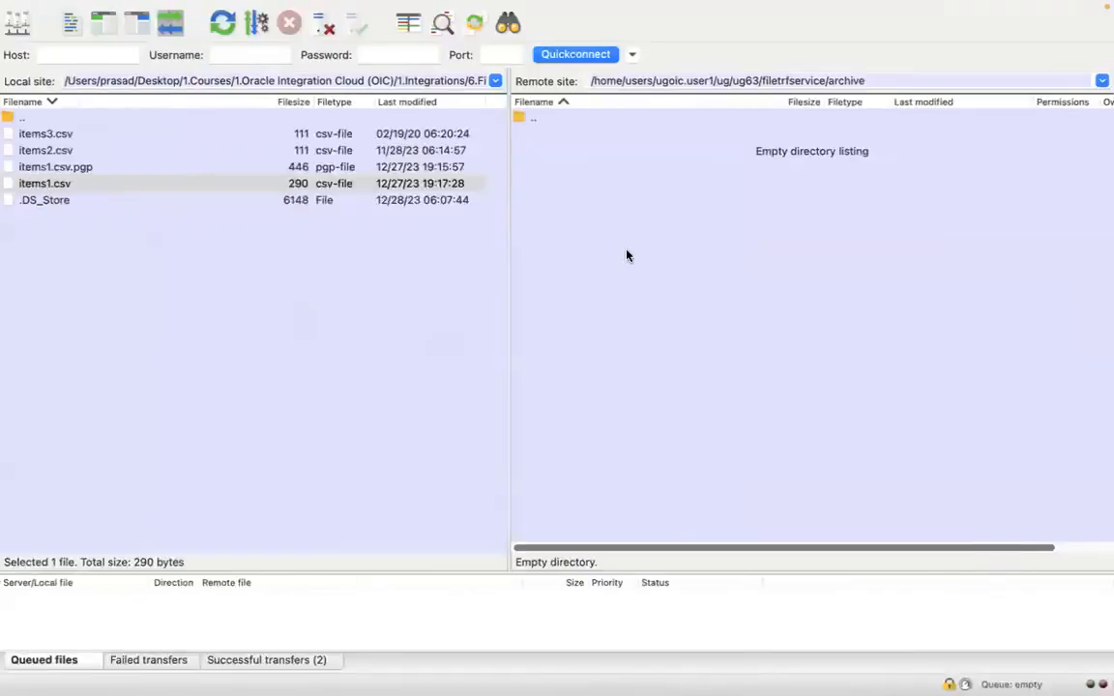
{"action": "double_click", "coordinate": [845, 81]}
{"action": "type", "text": "input"}
{"action": "key", "text": "Return"}
Switch back to Oracle Integration and set the File element of FileList as the repeating element of the transferEachFile loop
{"action": "key", "text": "ctrl+Right"}
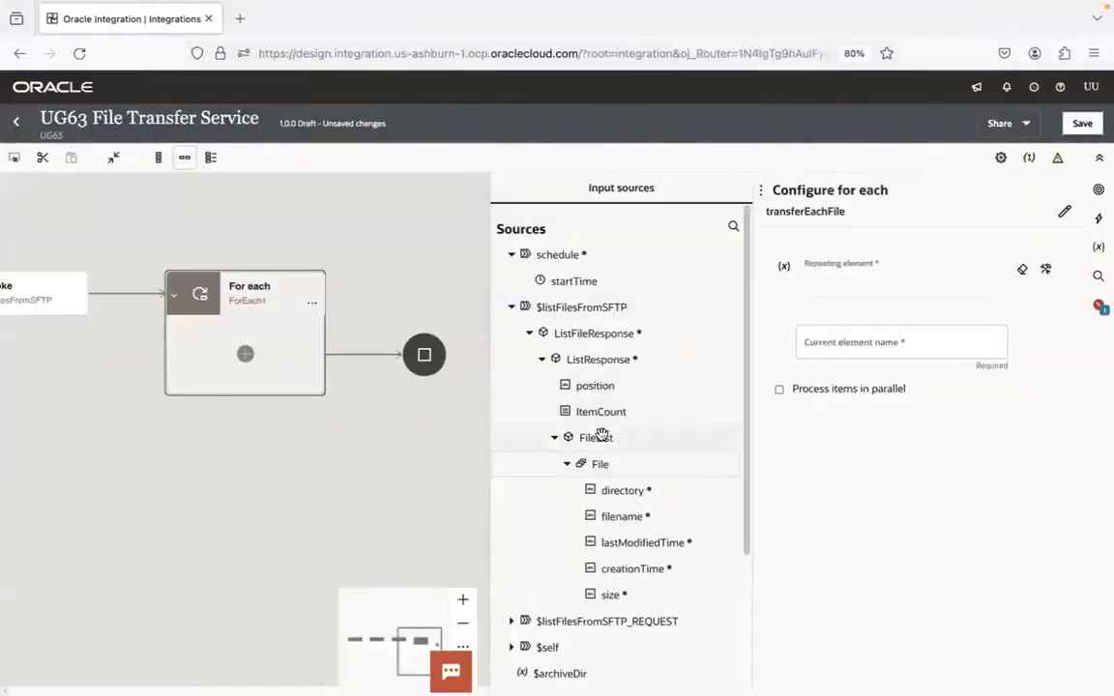
{"action": "left_click_drag", "start_coordinate": [599, 471], "coordinate": [599, 464]}
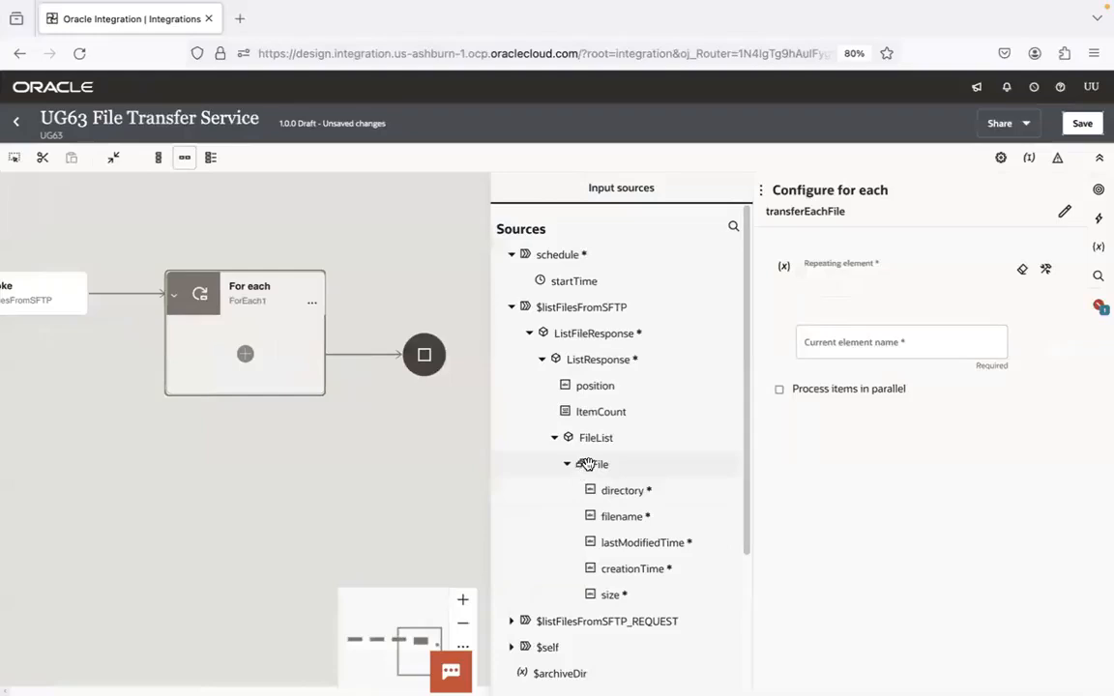
{"action": "left_click_drag", "start_coordinate": [585, 465], "coordinate": [606, 464]}
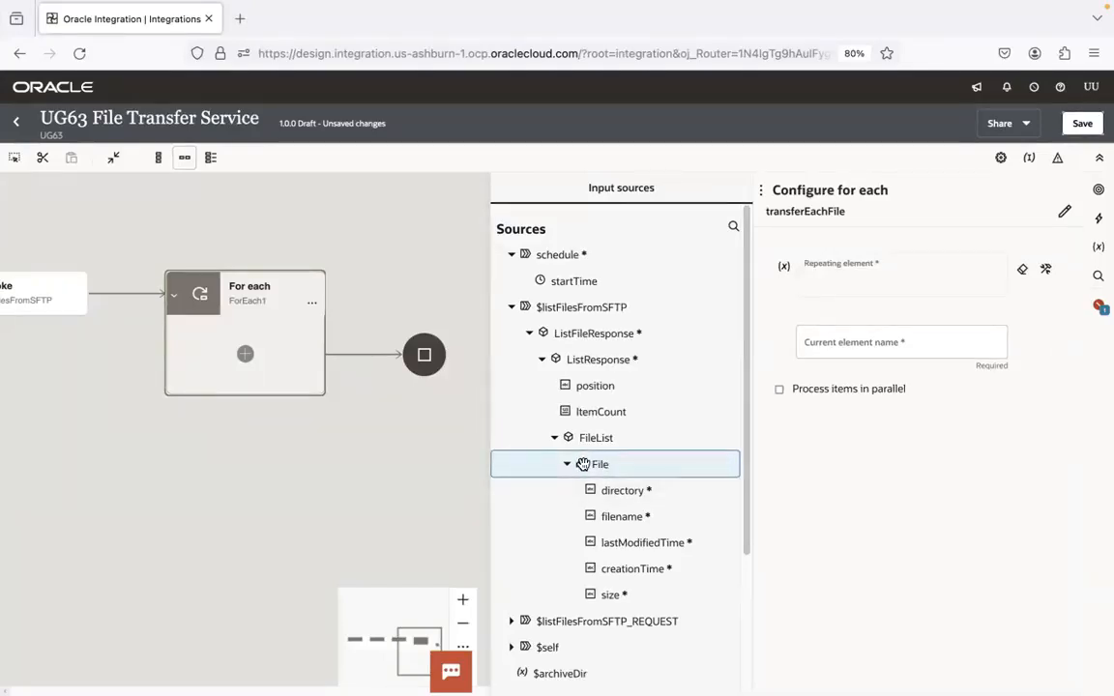
{"action": "left_click_drag", "start_coordinate": [583, 464], "coordinate": [881, 275]}
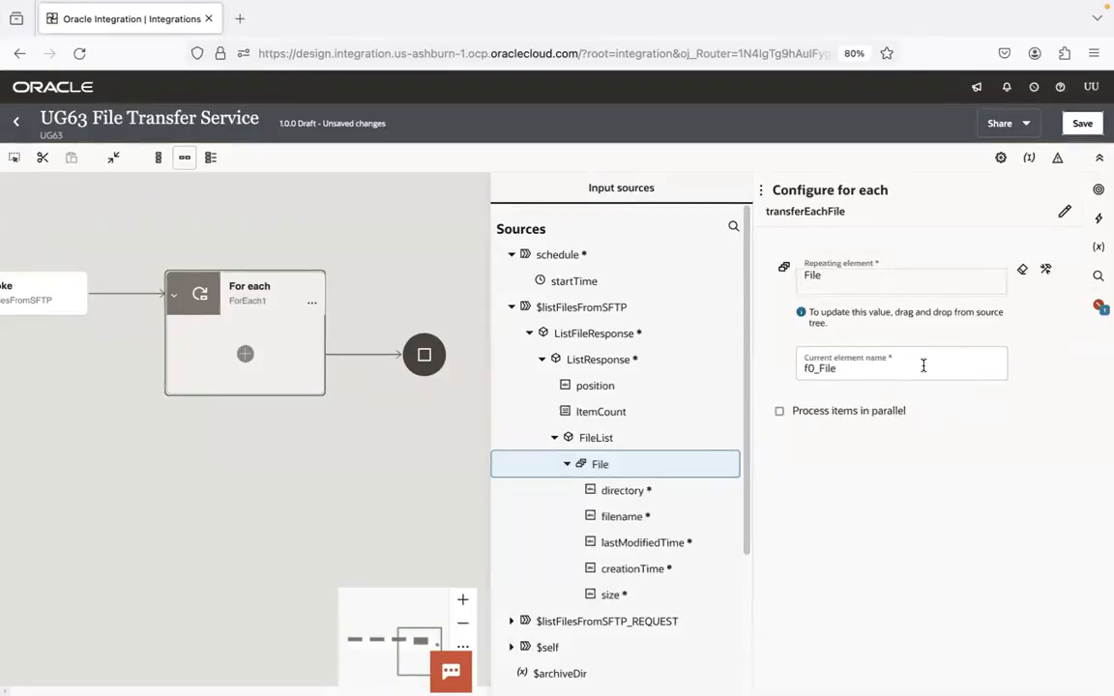
Switch to Visual Studio Code and review the for-each loop steps for reading, writing and archiving files in the File Transfer Notes
{"action": "key", "text": "super+Tab"}
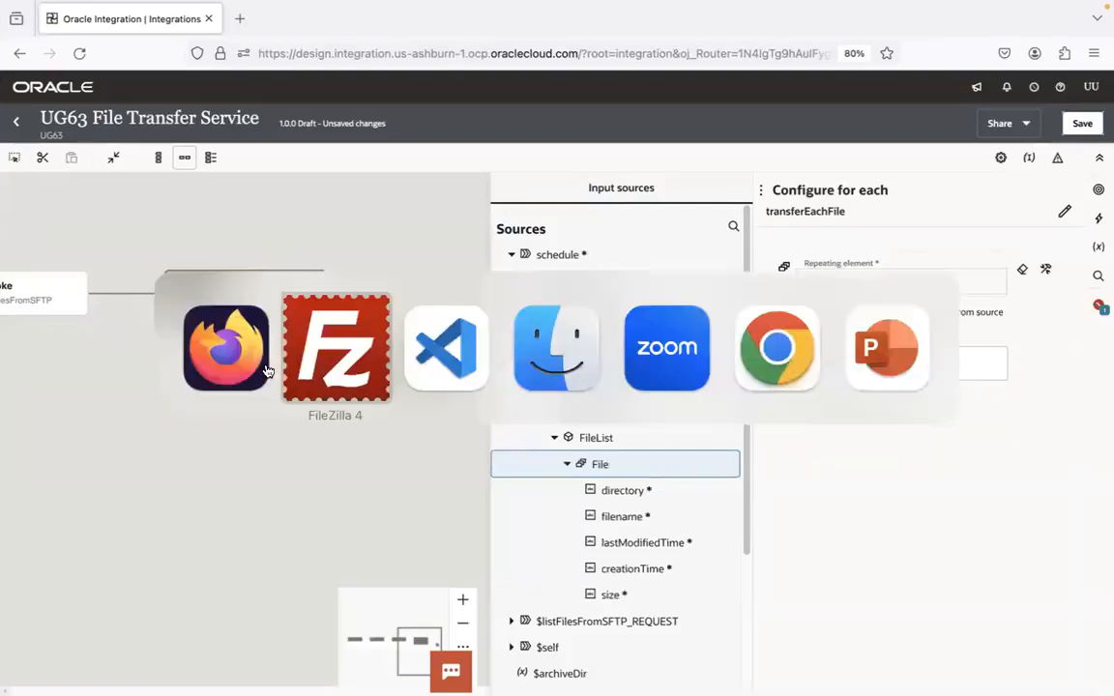
{"action": "key", "text": "super+Tab"}
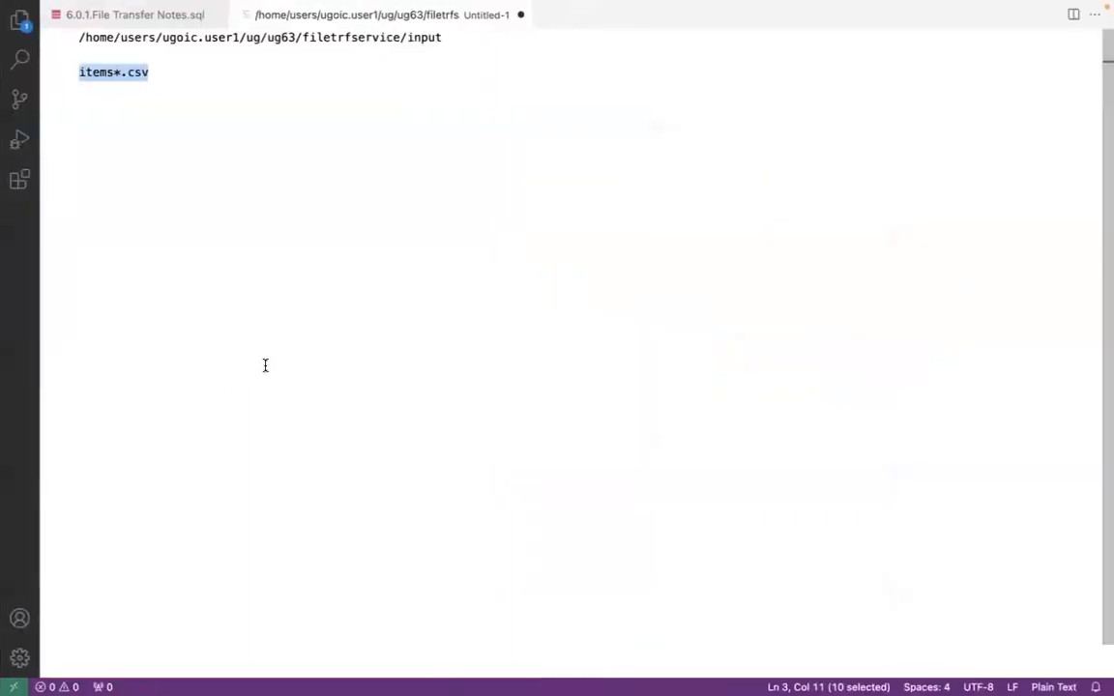
{"action": "left_click", "coordinate": [179, 15]}
{"action": "left_click", "coordinate": [311, 317]}
{"action": "left_click", "coordinate": [154, 316]}
{"action": "left_click", "coordinate": [165, 316]}
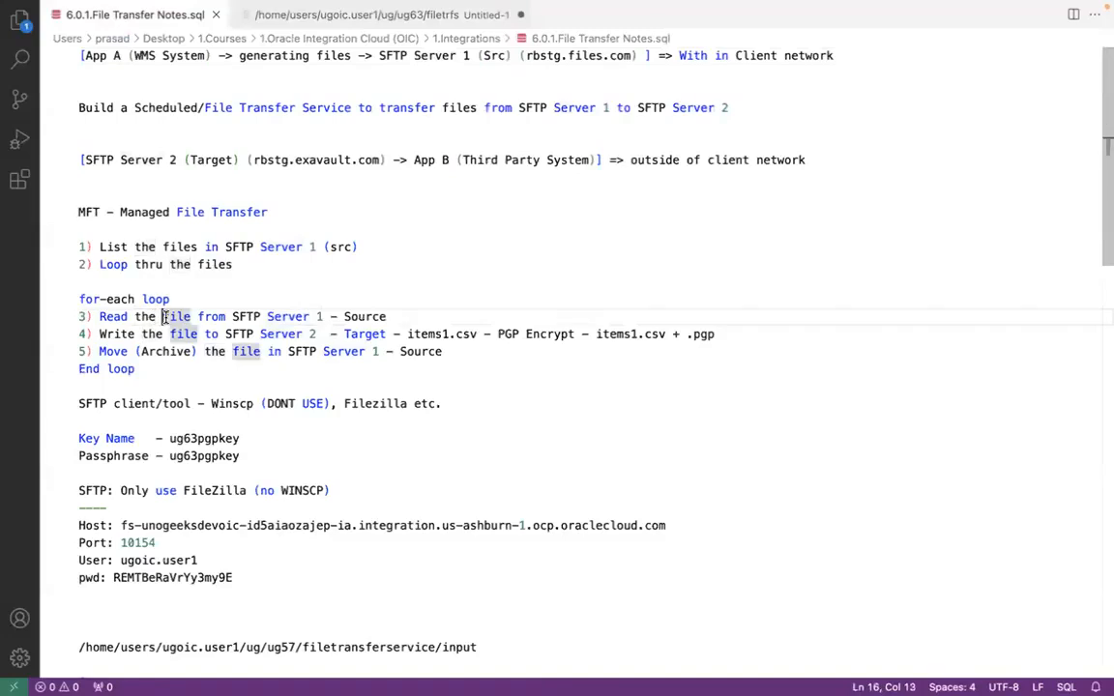
{"action": "left_click_drag", "start_coordinate": [443, 351], "coordinate": [78, 315]}
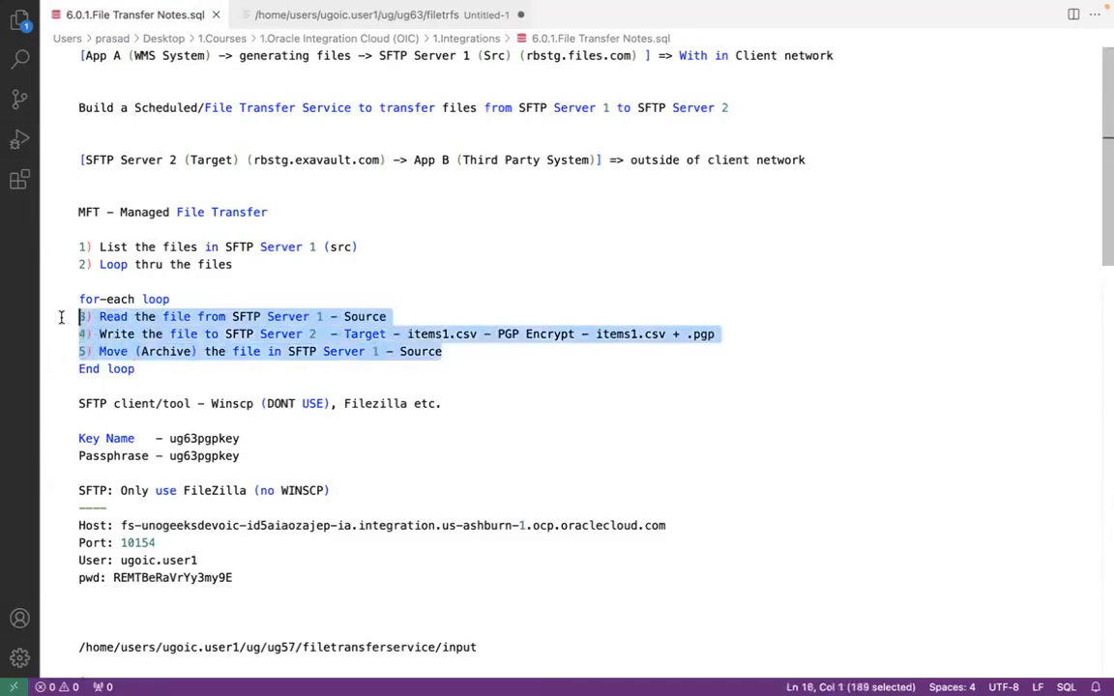
{"action": "left_click", "coordinate": [181, 306]}
{"action": "left_click", "coordinate": [191, 316]}
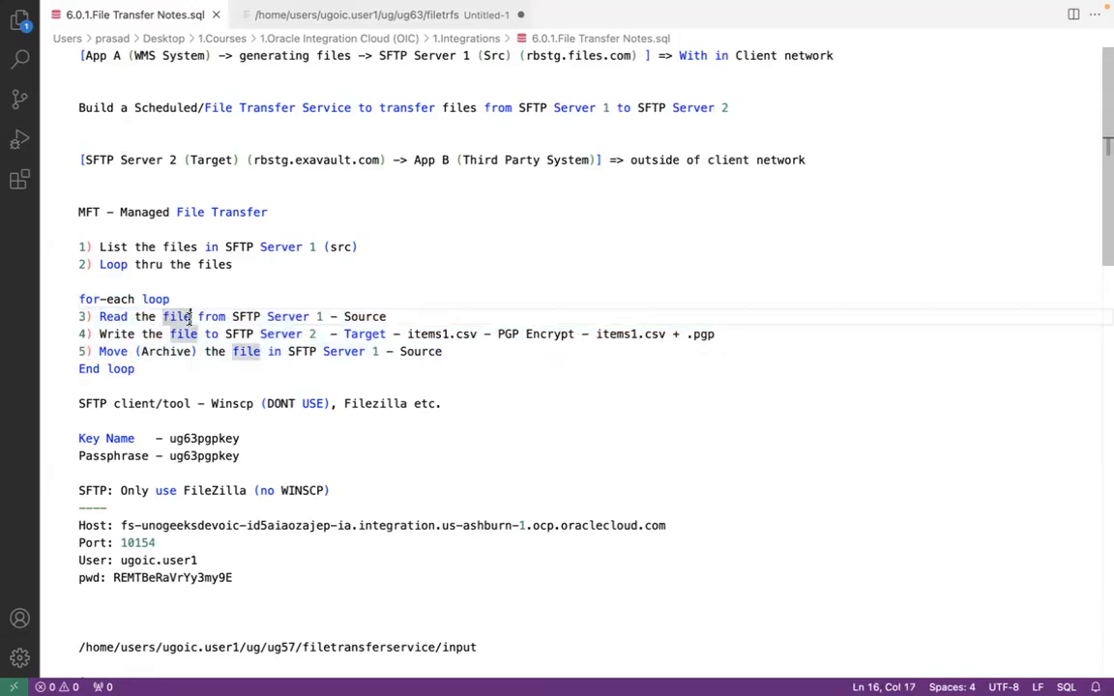
{"action": "left_click", "coordinate": [171, 299]}
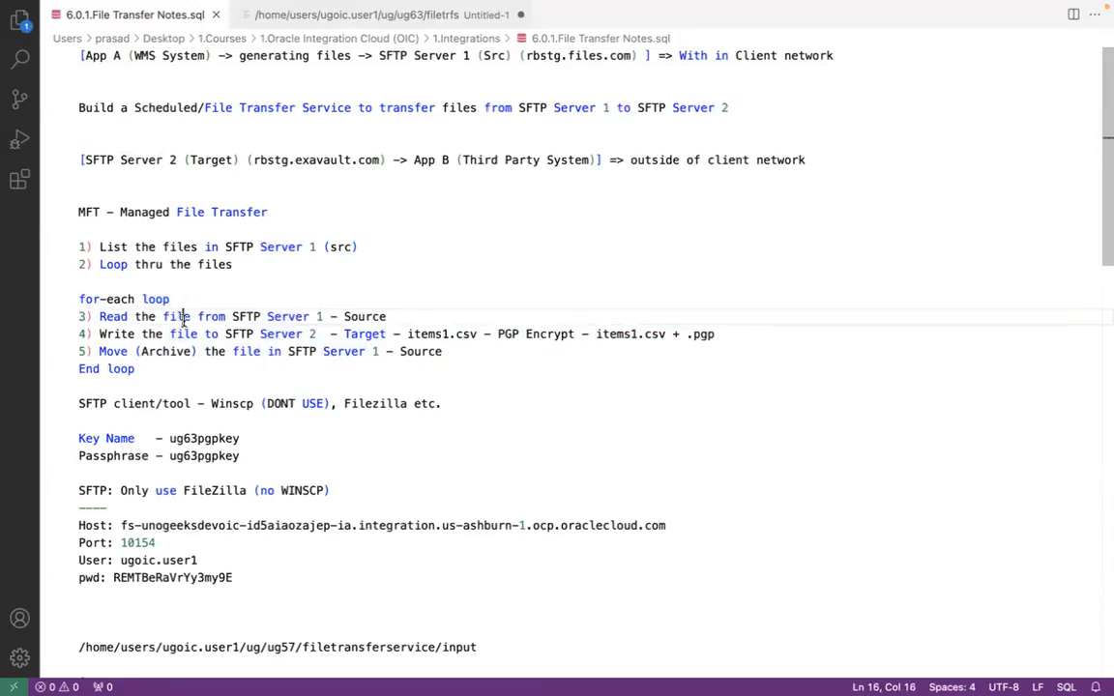
{"action": "left_click", "coordinate": [179, 318]}
{"action": "left_click", "coordinate": [161, 316]}
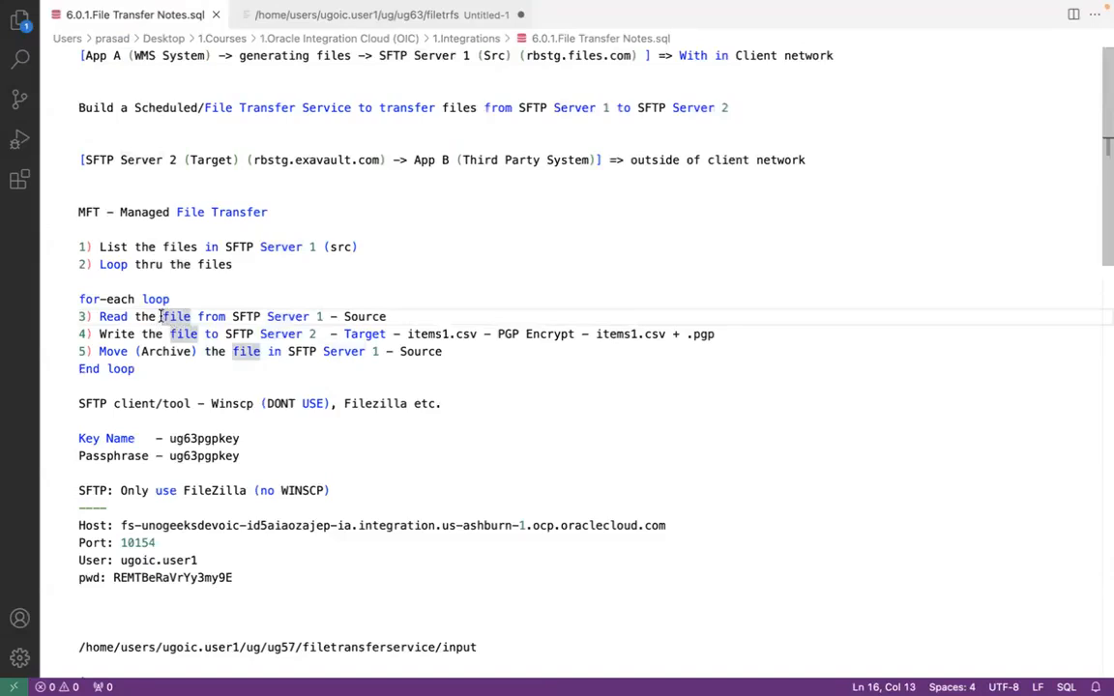
{"action": "left_click", "coordinate": [232, 317]}
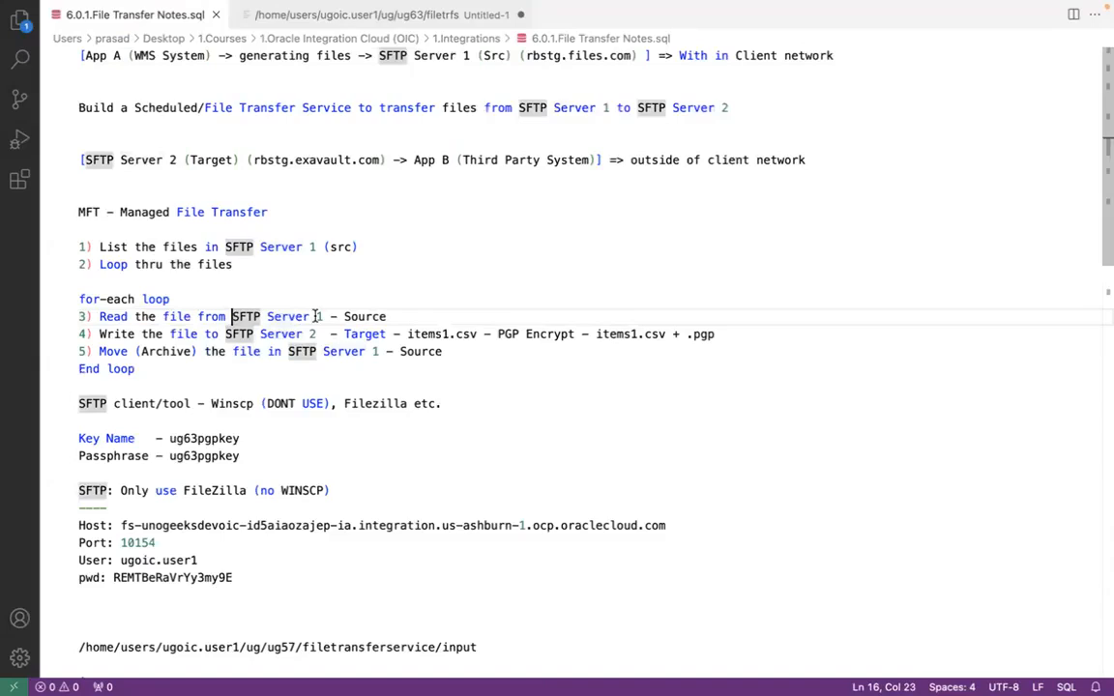
Back in Oracle Integration, name the loop's current element currentFile, leave parallel processing off and save the integration
{"action": "key", "text": "ctrl+Left"}
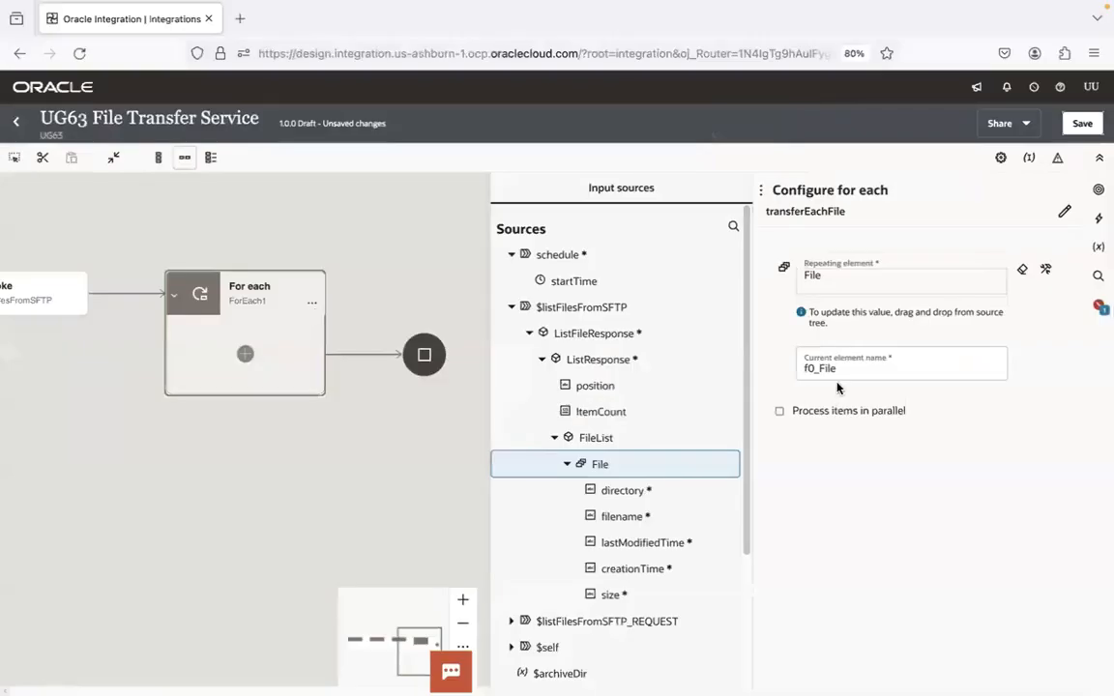
{"action": "left_click", "coordinate": [827, 346]}
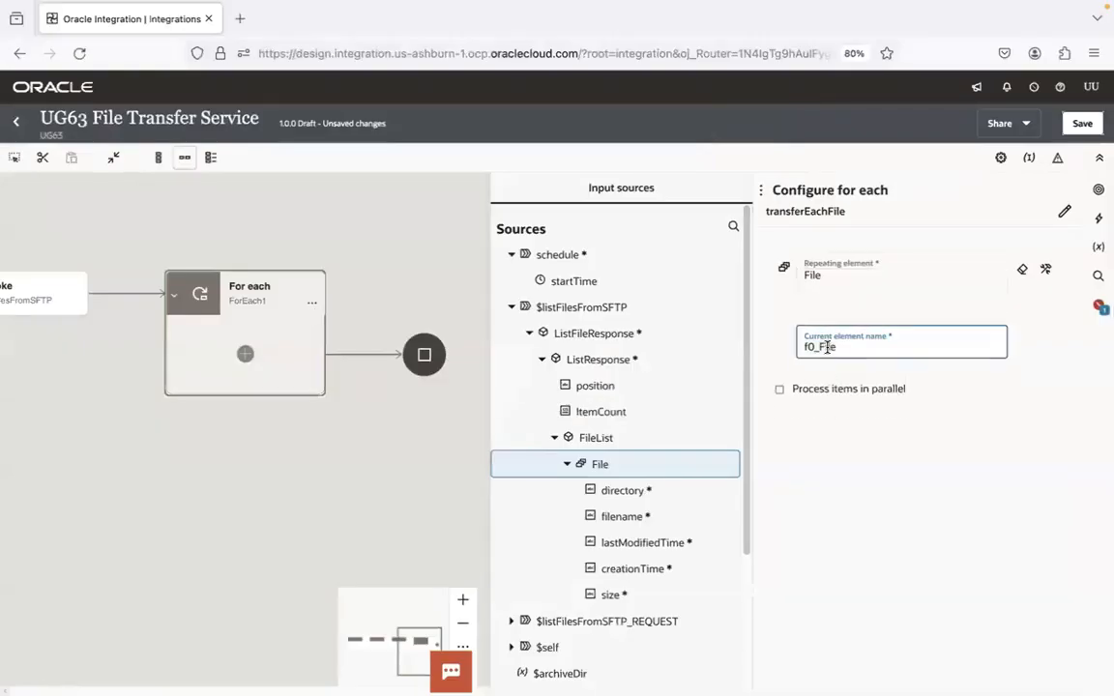
{"action": "key", "text": "ctrl+a"}
{"action": "type", "text": "current"}
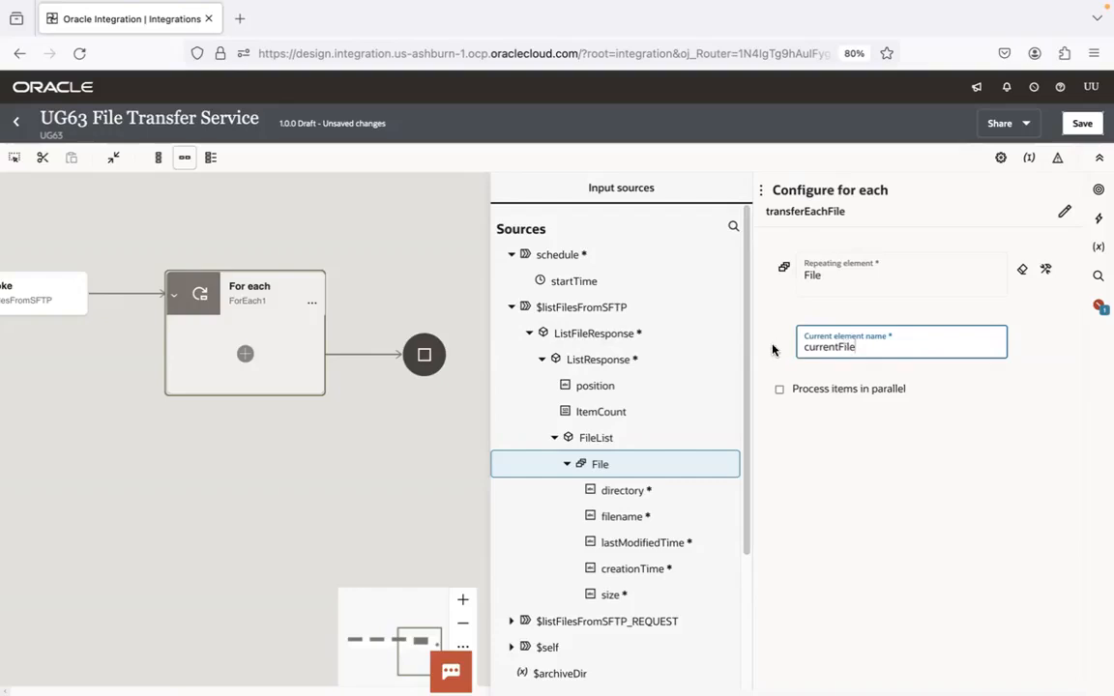
{"action": "left_click_drag", "start_coordinate": [750, 368], "coordinate": [745, 558]}
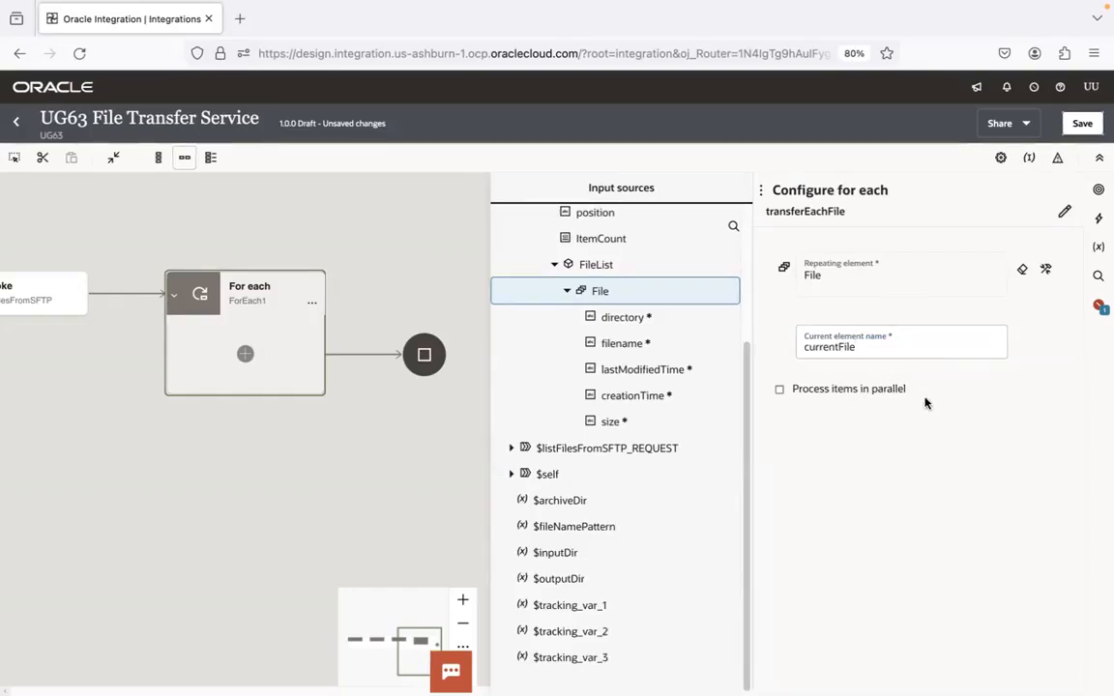
{"action": "left_click", "coordinate": [780, 393]}
{"action": "left_click", "coordinate": [781, 390]}
{"action": "left_click", "coordinate": [1083, 123]}
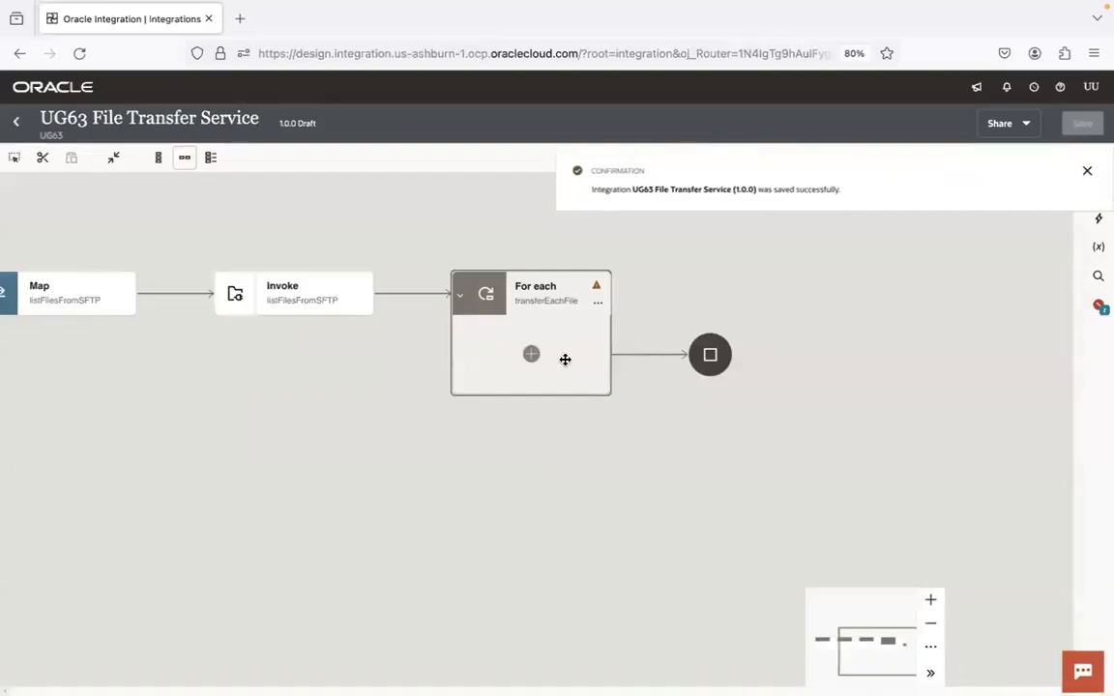
Switch to Visual Studio Code and recheck steps 3 to 5 of the for-each loop in the notes
{"action": "key", "text": "super+Tab"}
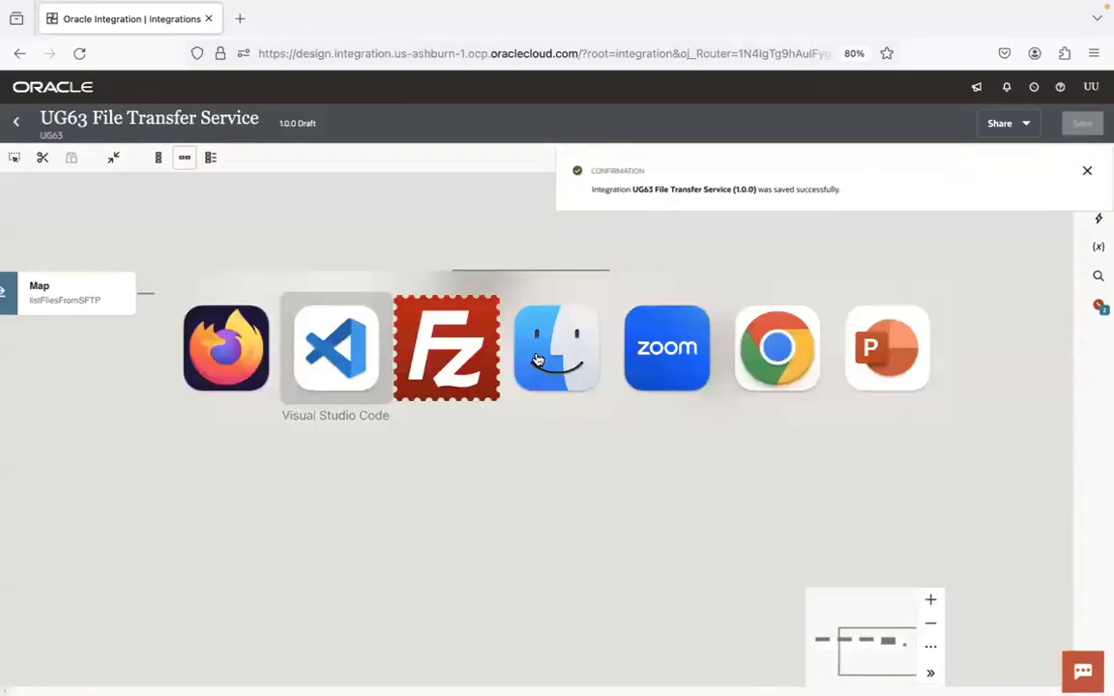
{"action": "left_click", "coordinate": [403, 317]}
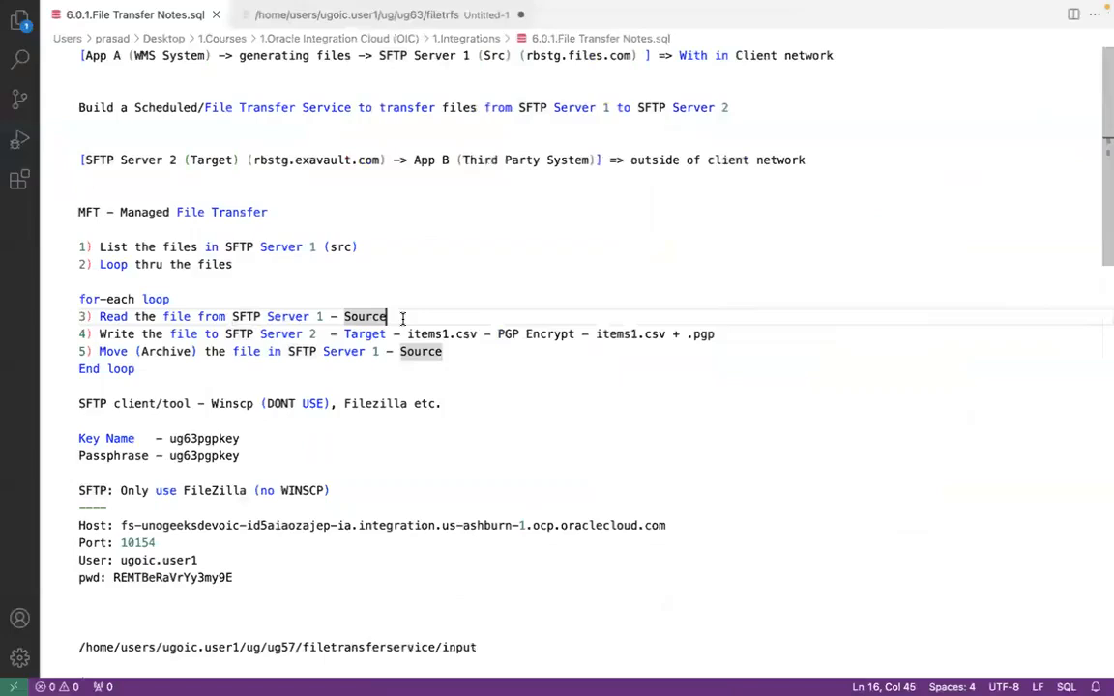
{"action": "left_click", "coordinate": [453, 333]}
{"action": "left_click", "coordinate": [448, 351]}
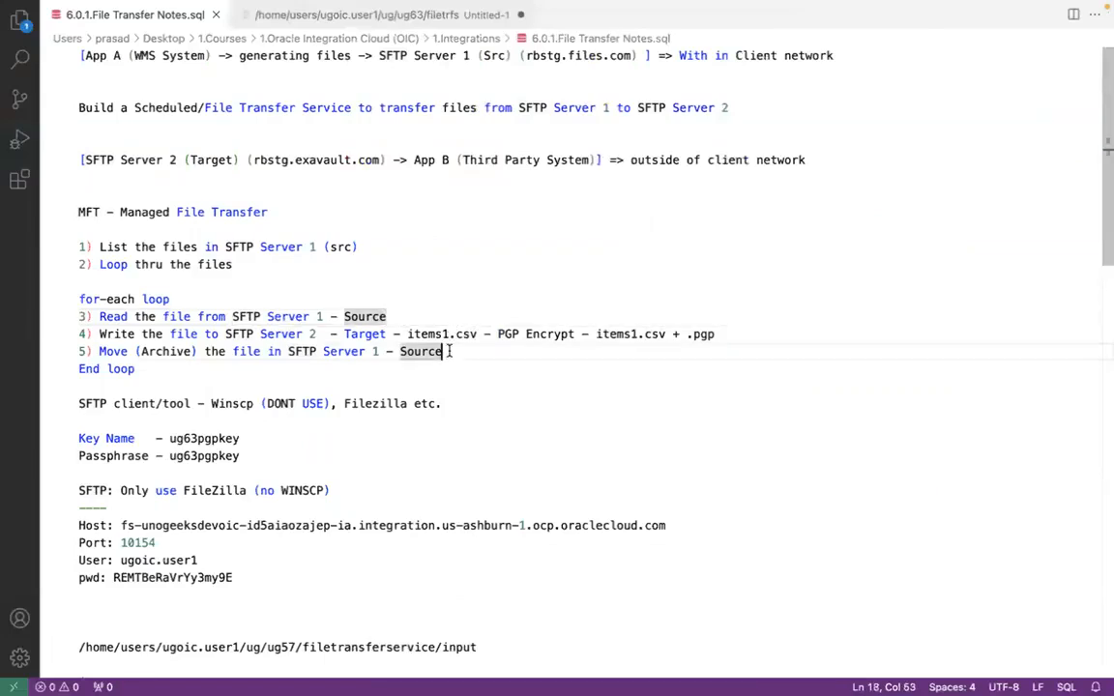
Return to Oracle Integration, add a UG63 FTP Conn invoke inside the transferEachFile loop and name it readFileFromSFTP
{"action": "key", "text": "super+Tab"}
{"action": "left_click", "coordinate": [529, 354]}
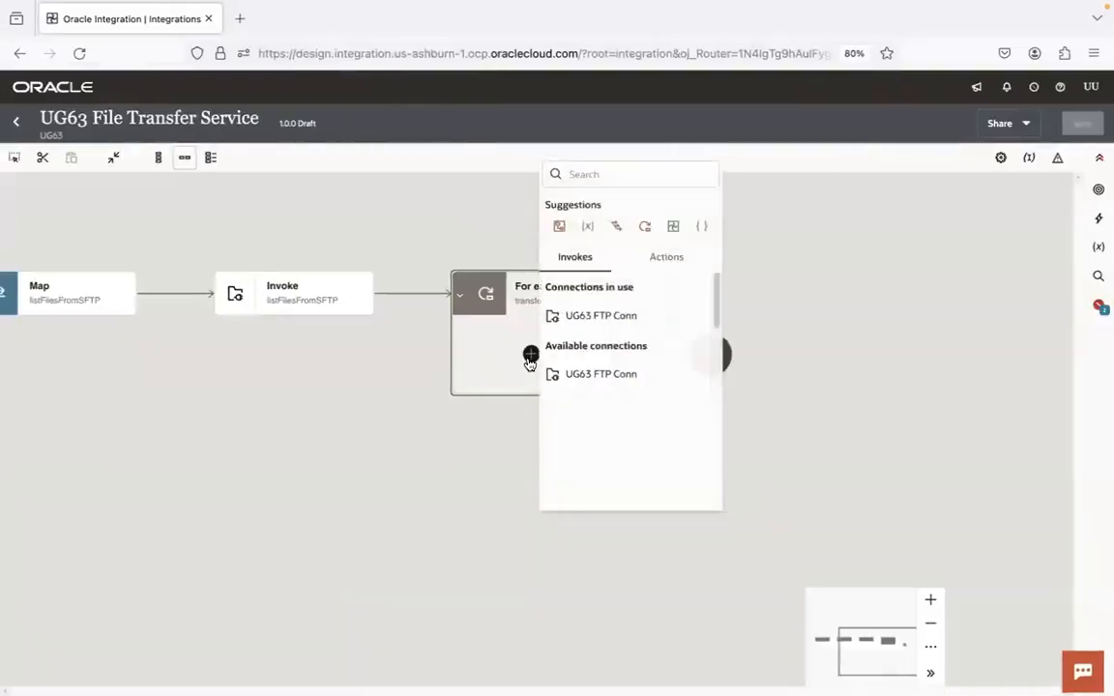
{"action": "left_click", "coordinate": [606, 328]}
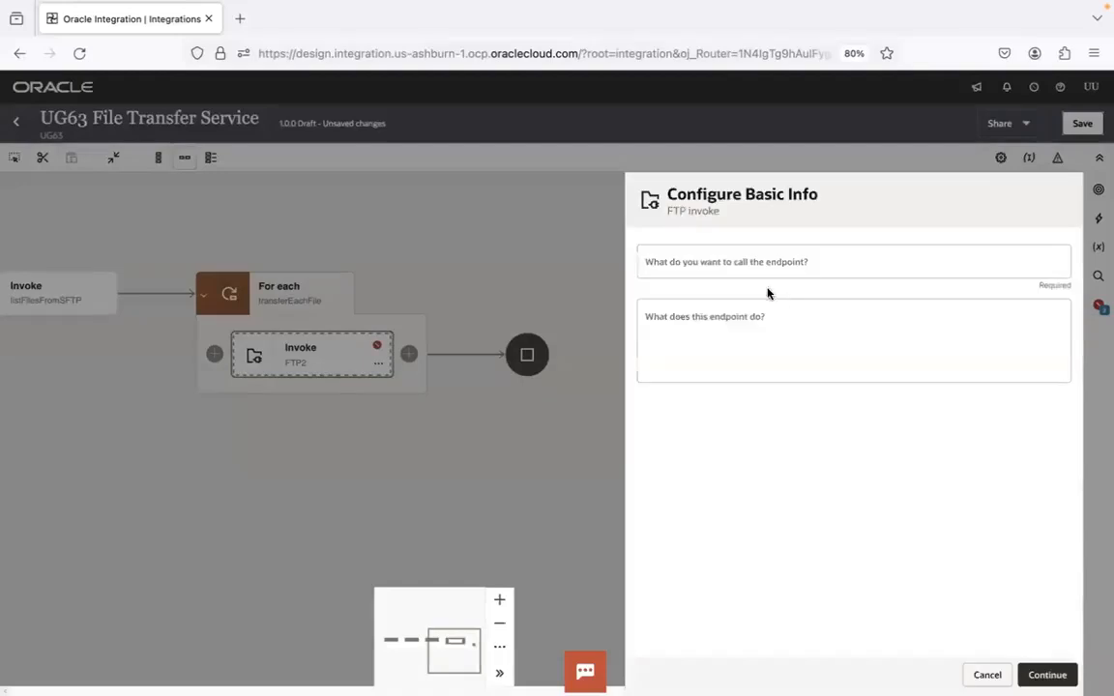
{"action": "left_click", "coordinate": [748, 264]}
{"action": "type", "text": "readFileFromSFTP"}
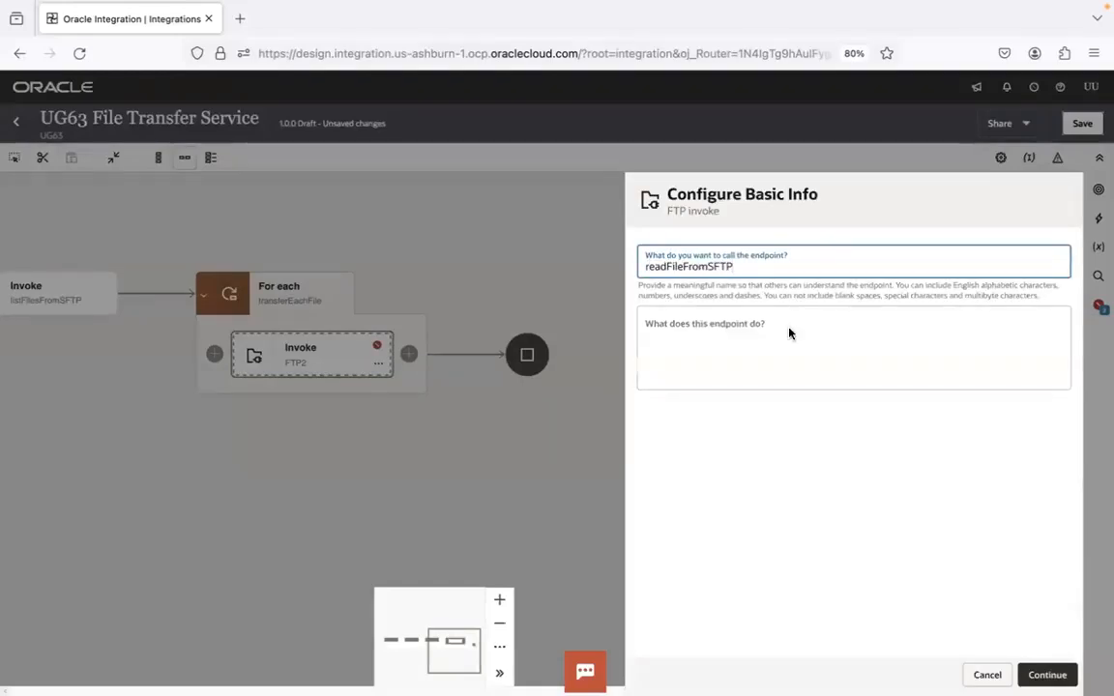
Configure the readFileFromSFTP endpoint to Read a File in Binary transfer mode, without specifying a structure for the file contents
{"action": "left_click", "coordinate": [1033, 674]}
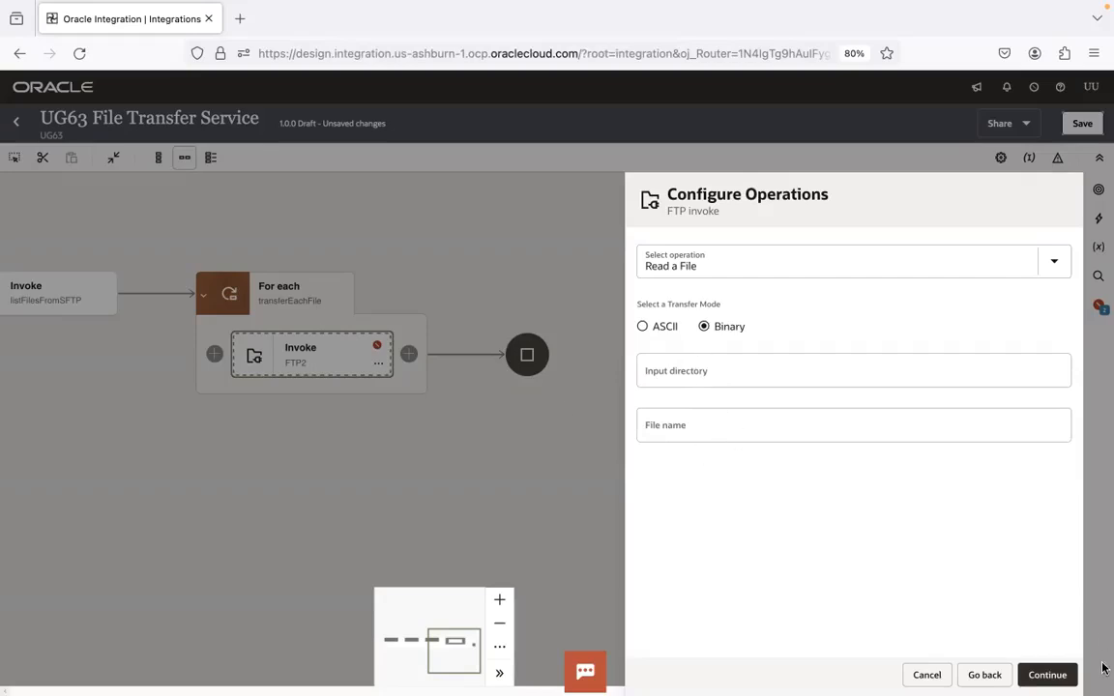
{"action": "left_click", "coordinate": [1047, 676]}
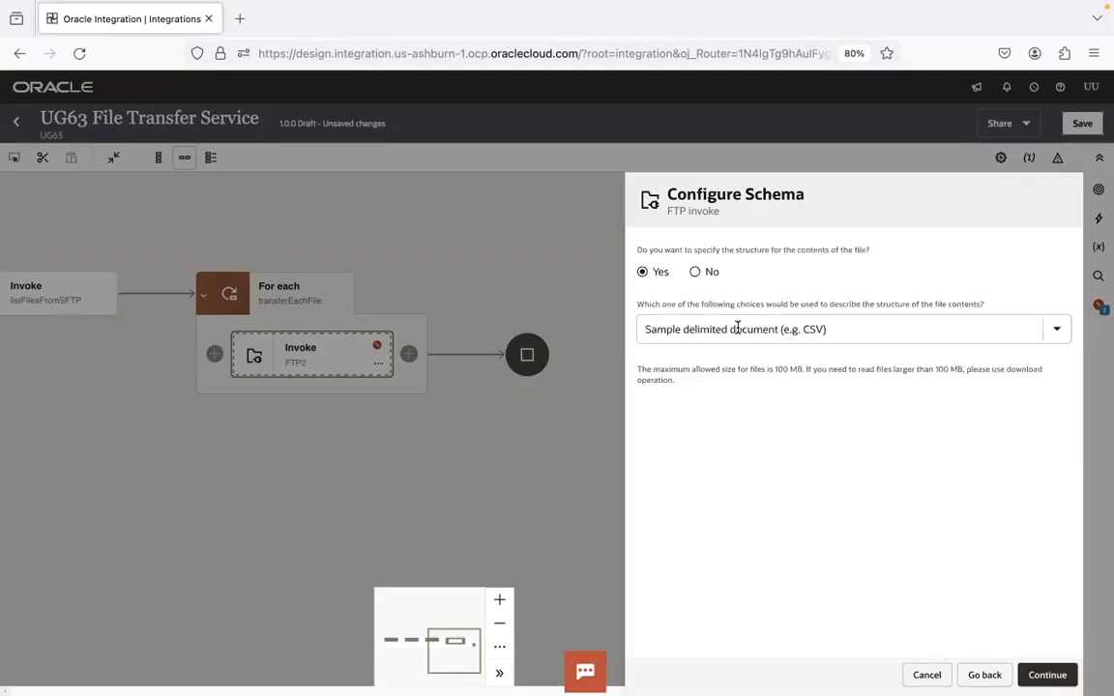
{"action": "left_click", "coordinate": [698, 273]}
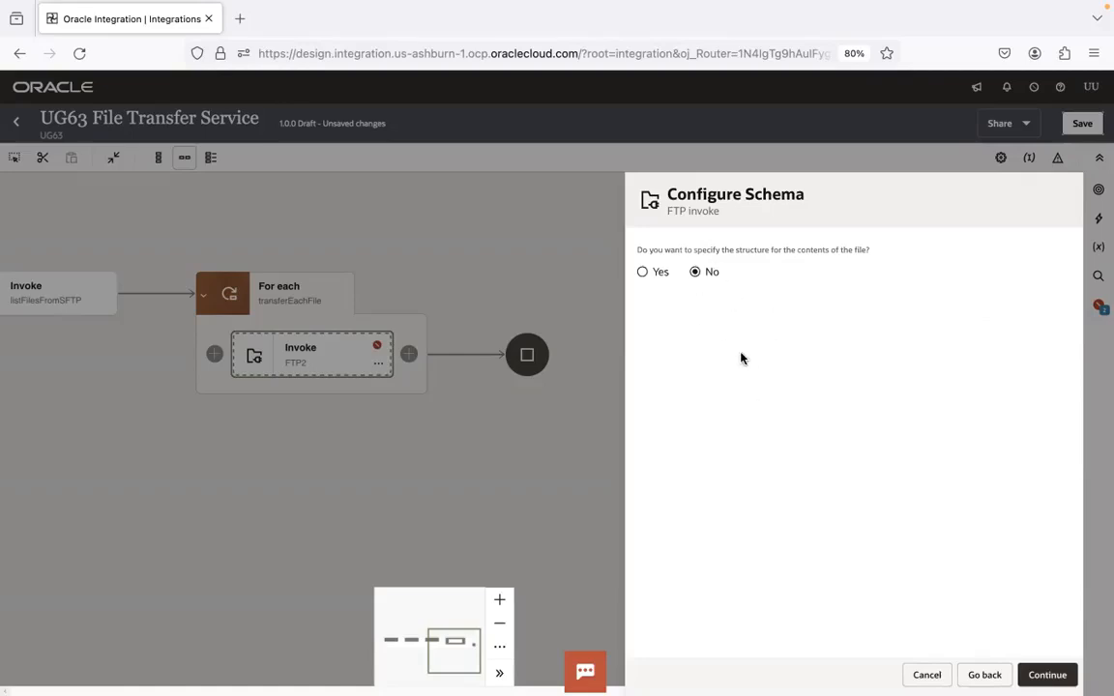
{"action": "key", "text": "super+Tab"}
{"action": "key", "text": "super+Tab"}
{"action": "key", "text": "super+Tab"}
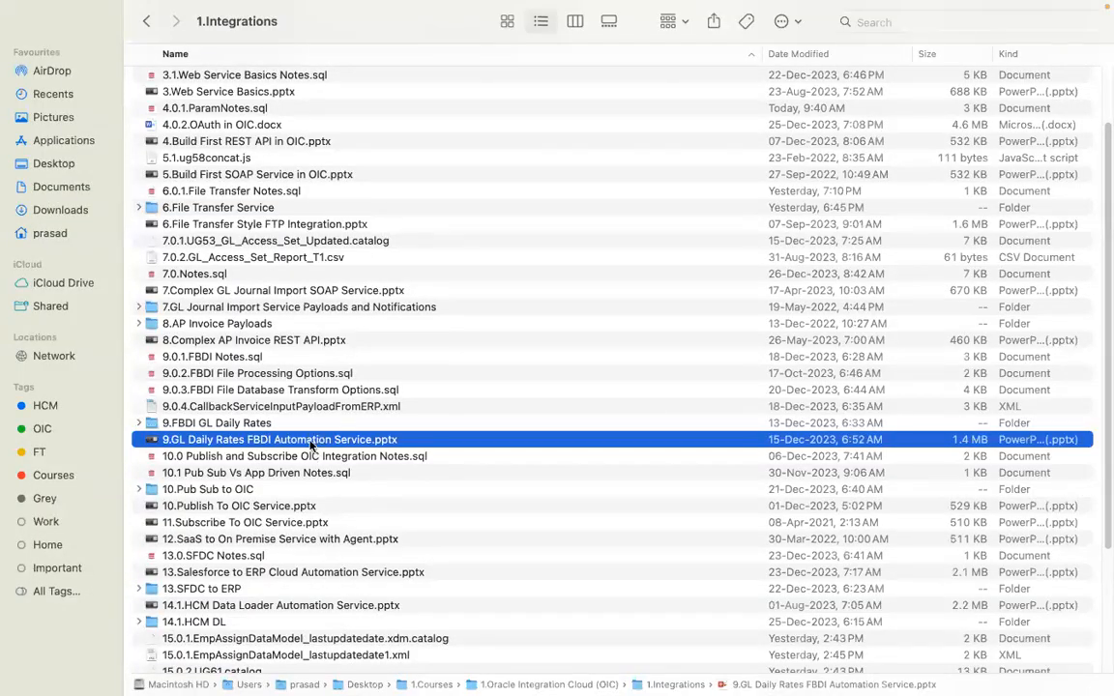
{"action": "key", "text": "super+Tab"}
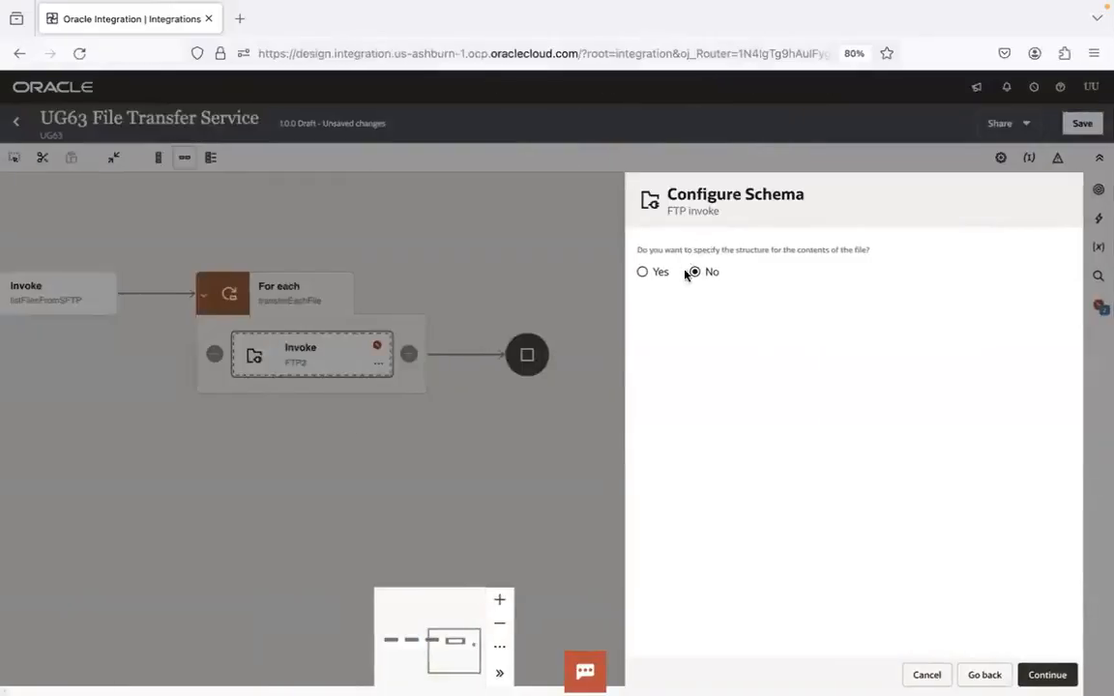
Finish the readFileFromSFTP endpoint configuration and save the integration
{"action": "left_click", "coordinate": [1052, 672]}
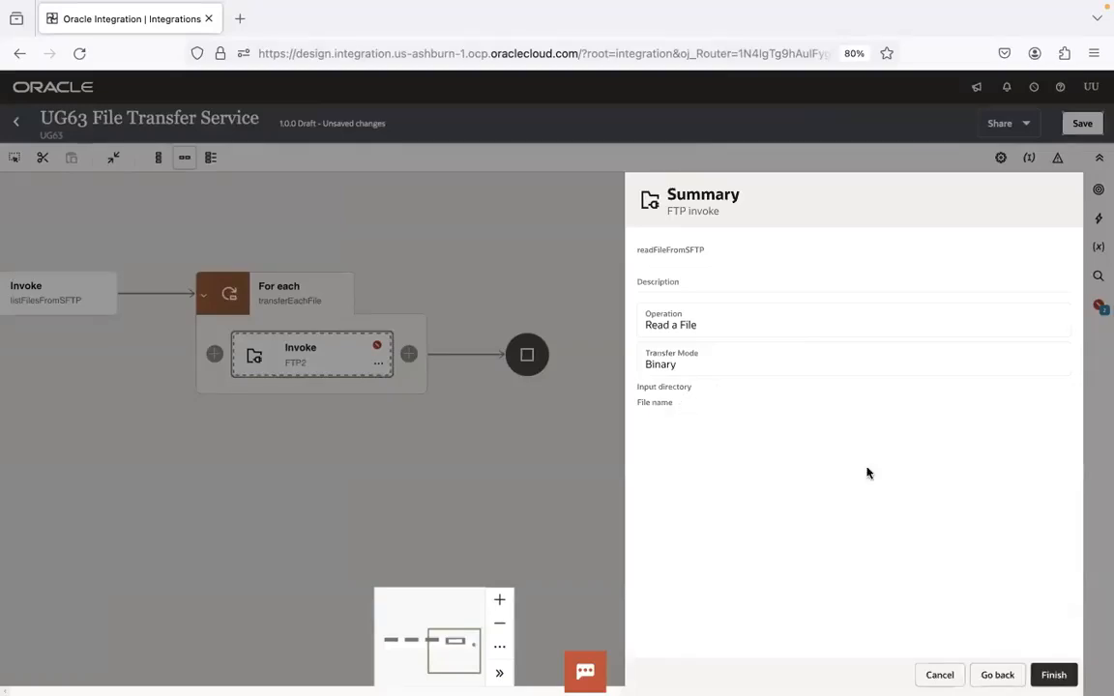
{"action": "left_click", "coordinate": [1053, 675]}
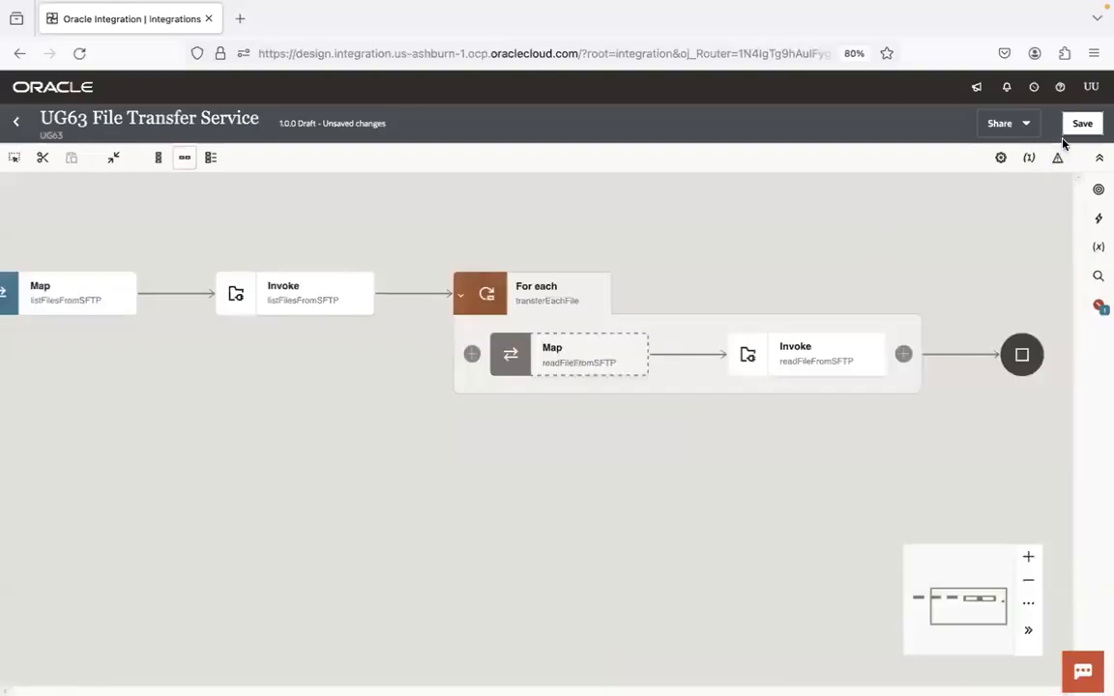
{"action": "left_click", "coordinate": [1079, 123]}
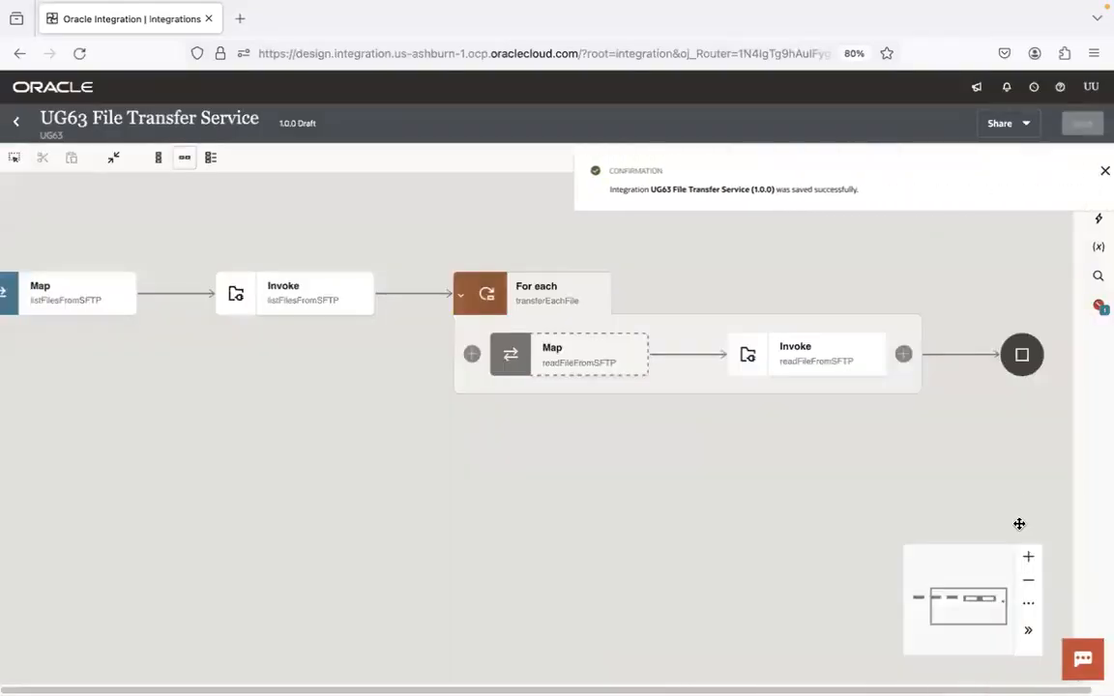
{"action": "left_click", "coordinate": [1028, 582]}
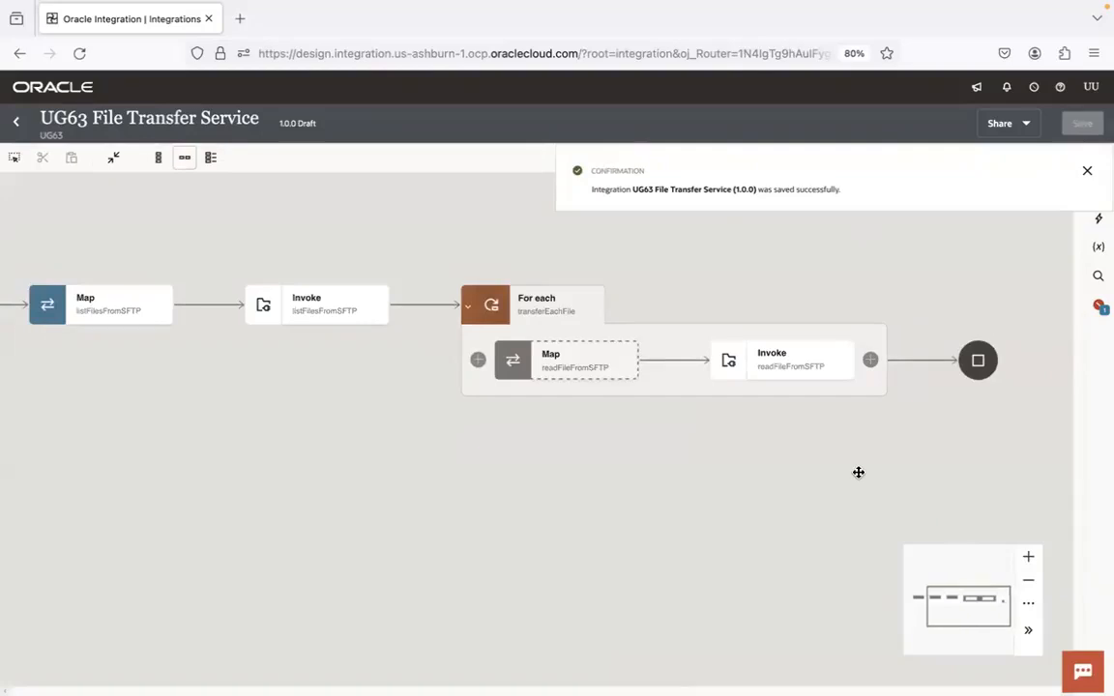
{"action": "left_click", "coordinate": [1087, 170]}
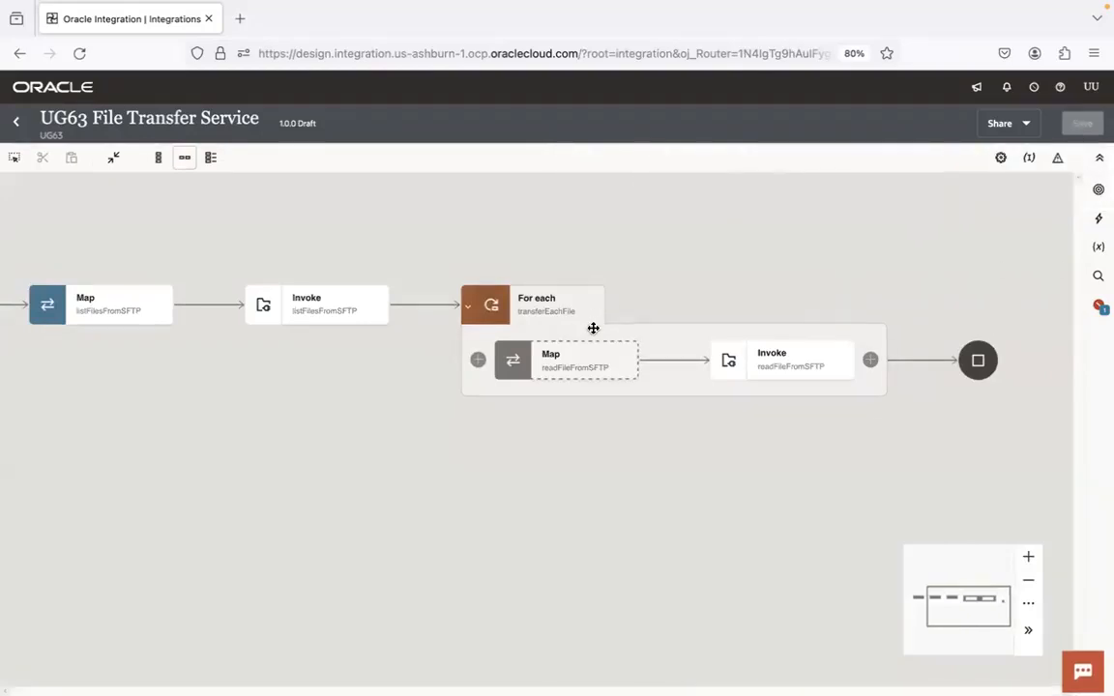
{"action": "left_click_drag", "start_coordinate": [677, 276], "coordinate": [448, 239]}
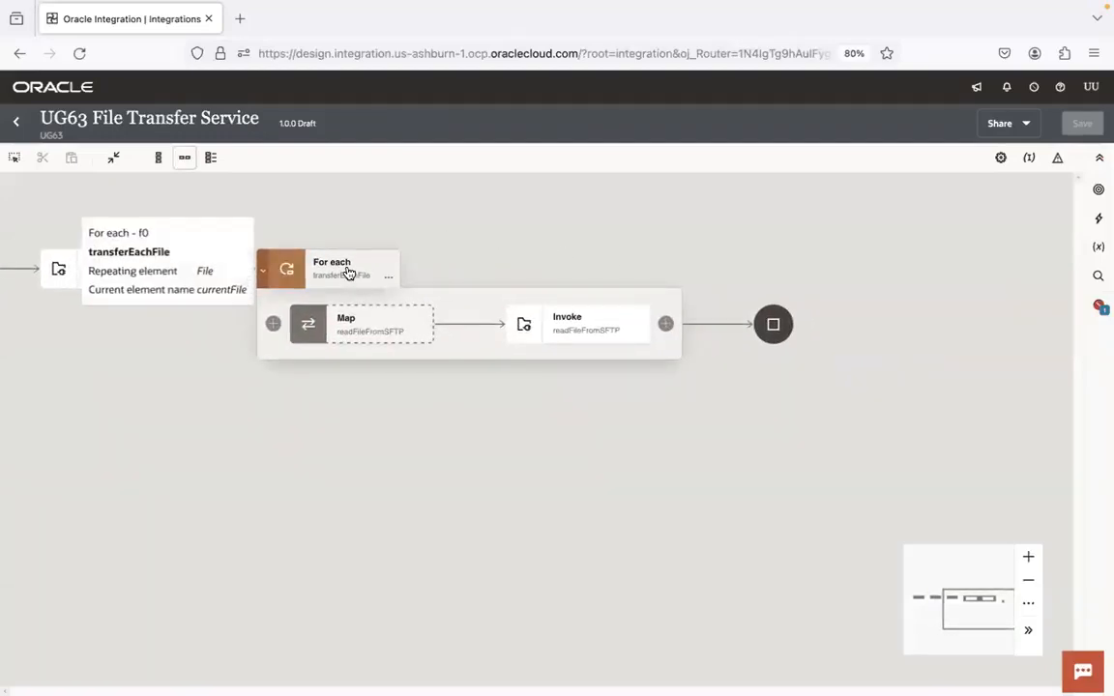
{"action": "key", "text": "super+Tab"}
{"action": "key", "text": "super+Tab"}
{"action": "key", "text": "super+Tab"}
{"action": "key", "text": "super+Tab"}
{"action": "key", "text": "super+Tab"}
{"action": "key", "text": "super+Tab"}
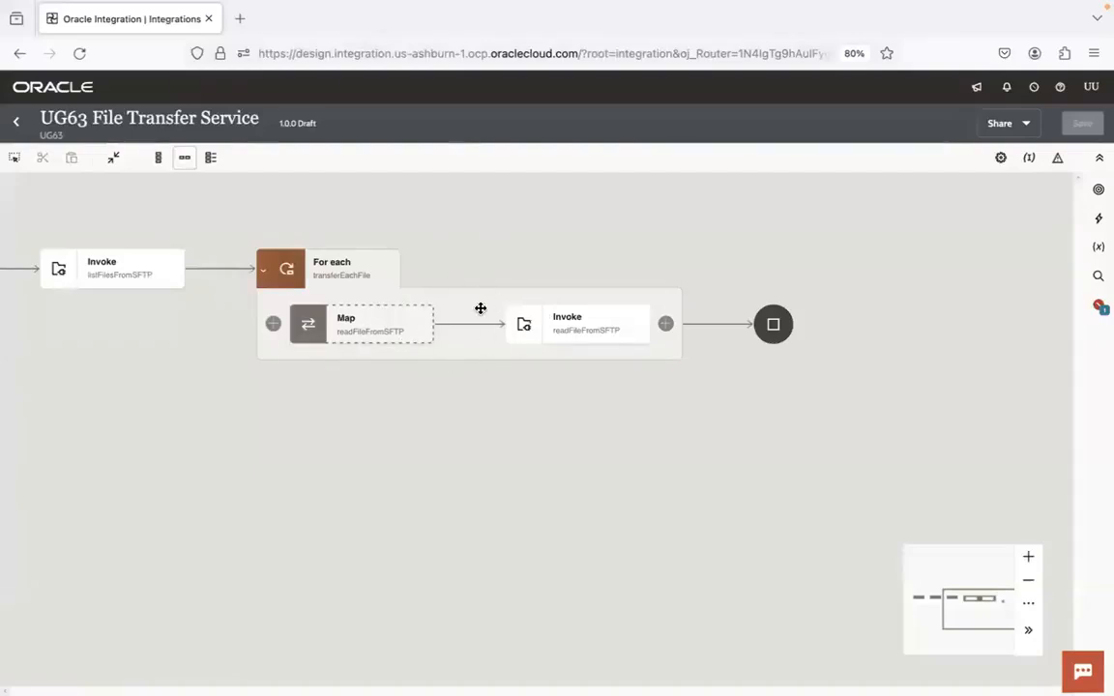
Rename the transferEachFile loop's current element to currentFileaaaaaaaaaa and save the integration
{"action": "double_click", "coordinate": [388, 323]}
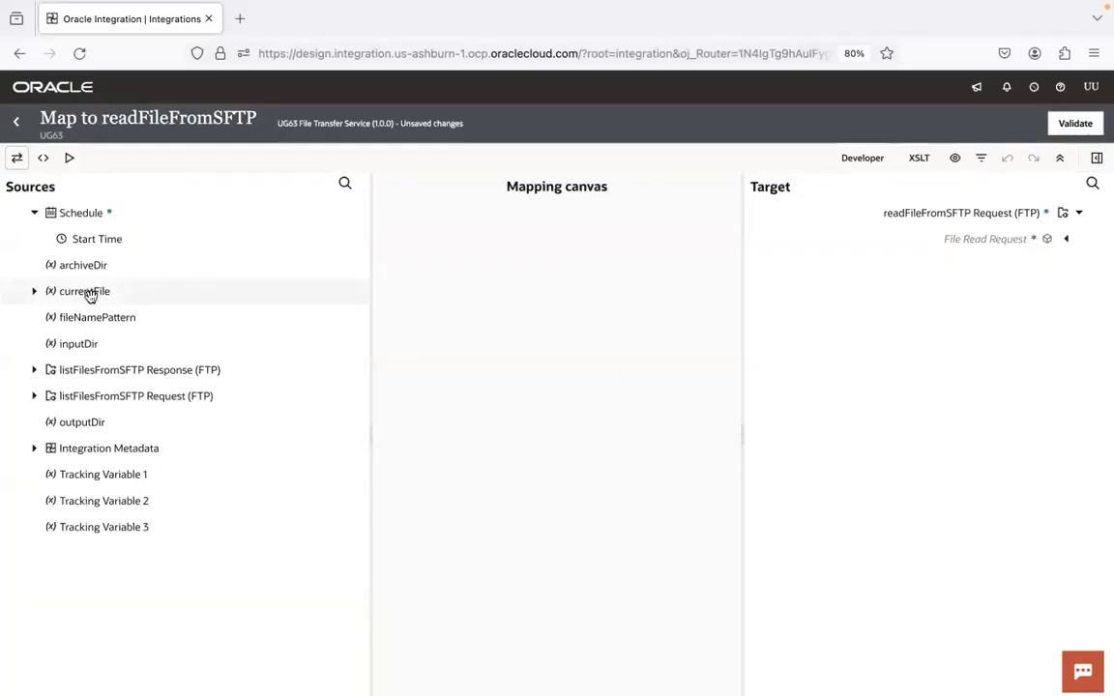
{"action": "left_click", "coordinate": [15, 121]}
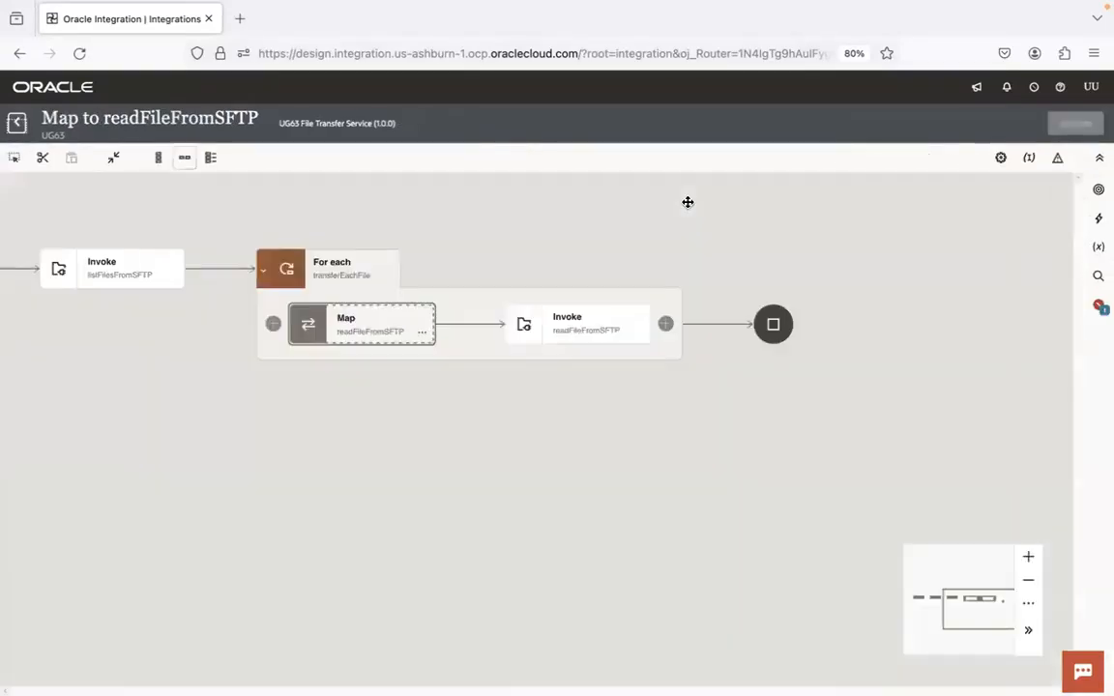
{"action": "left_click", "coordinate": [388, 276]}
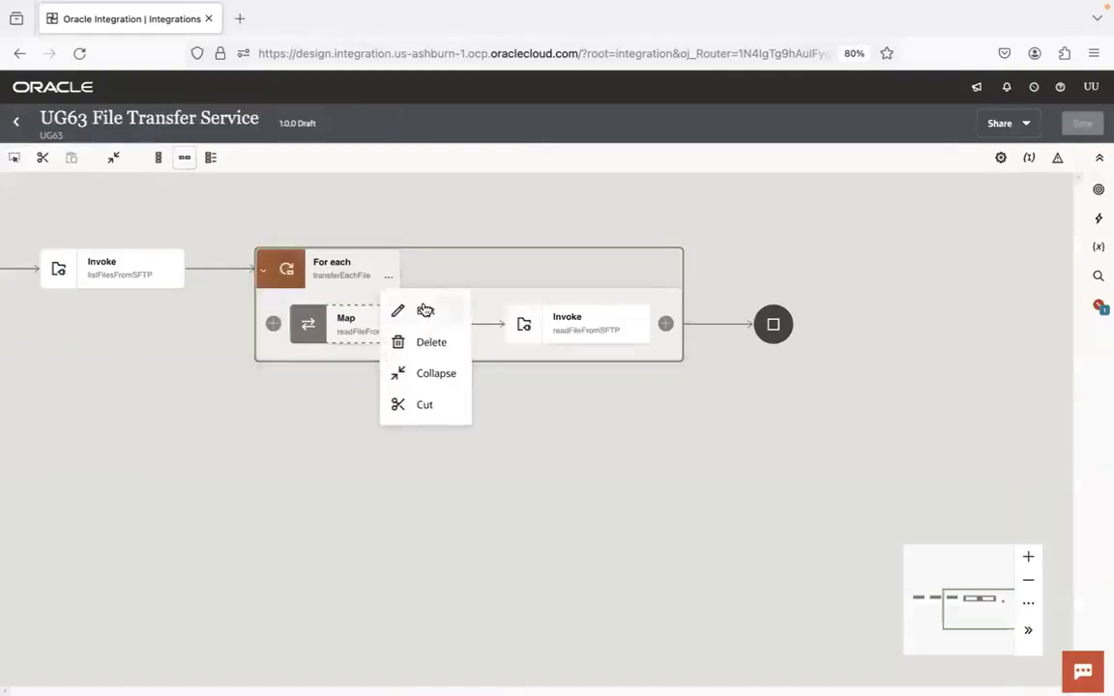
{"action": "left_click", "coordinate": [424, 310]}
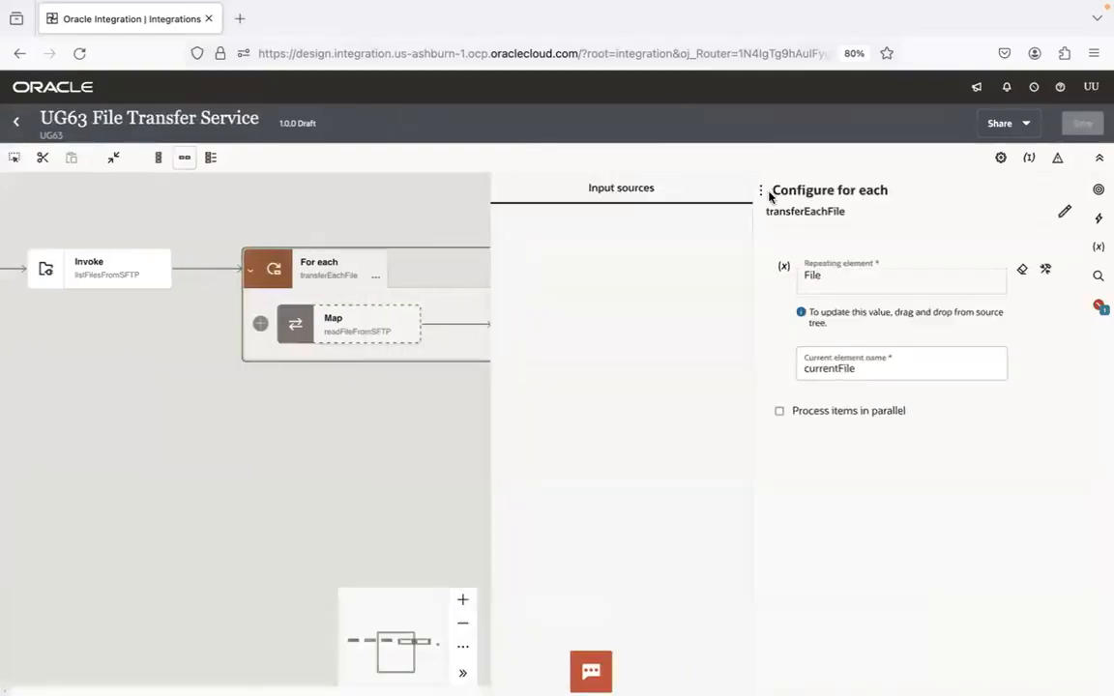
{"action": "left_click", "coordinate": [859, 370]}
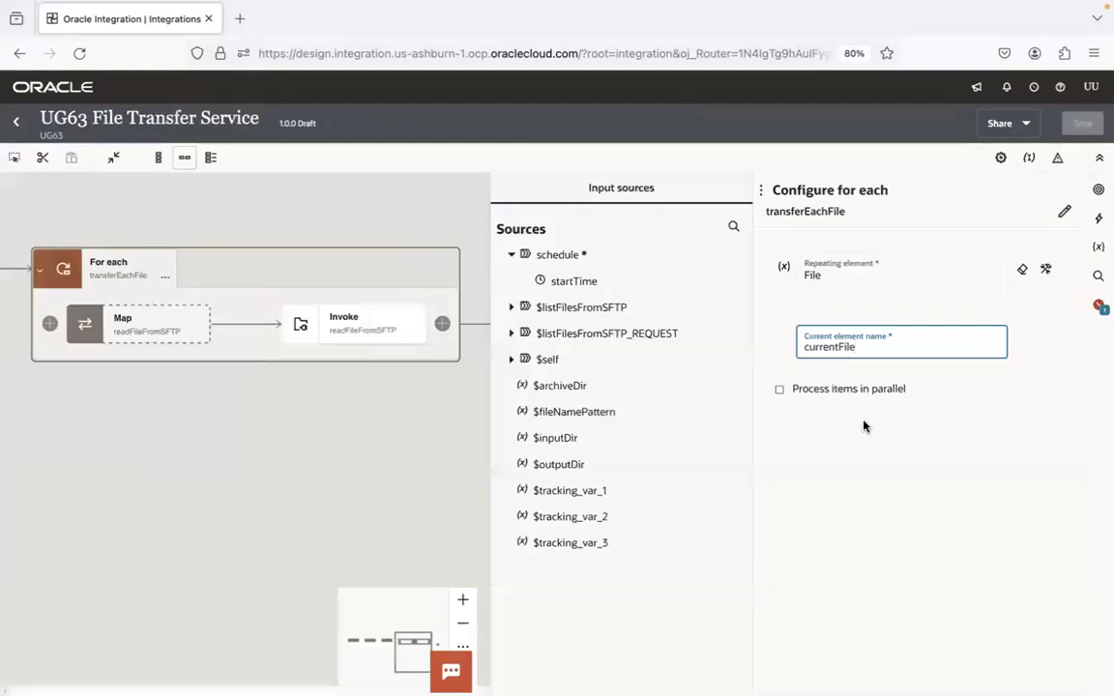
{"action": "type", "text": "aaaaaaaaaaa"}
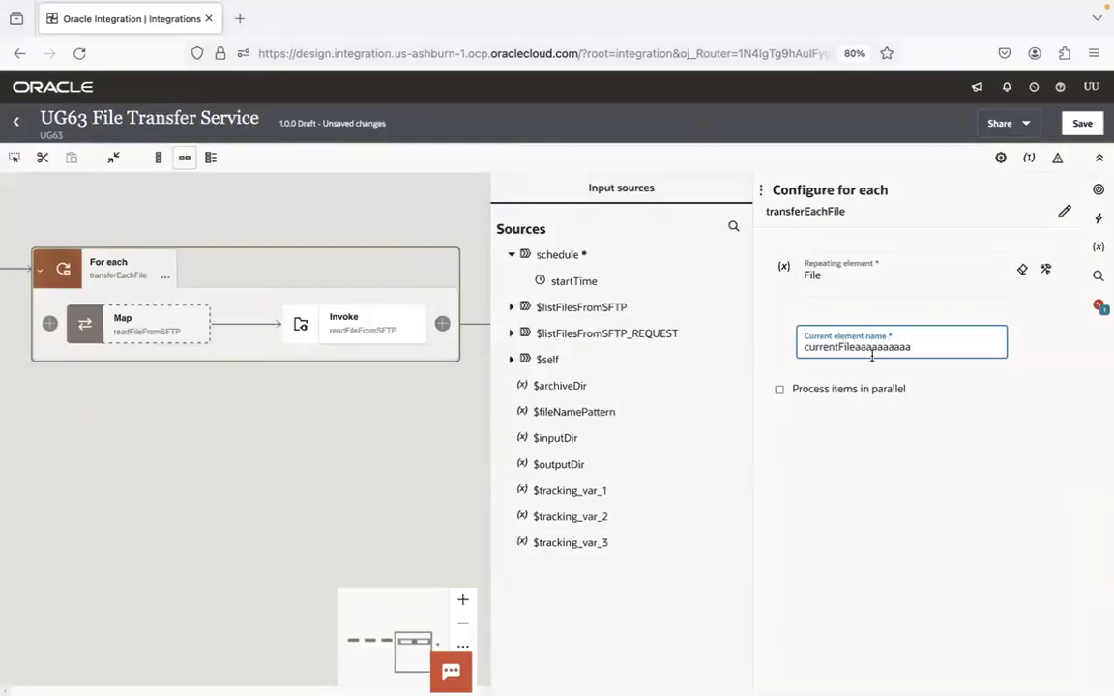
{"action": "left_click", "coordinate": [1082, 123]}
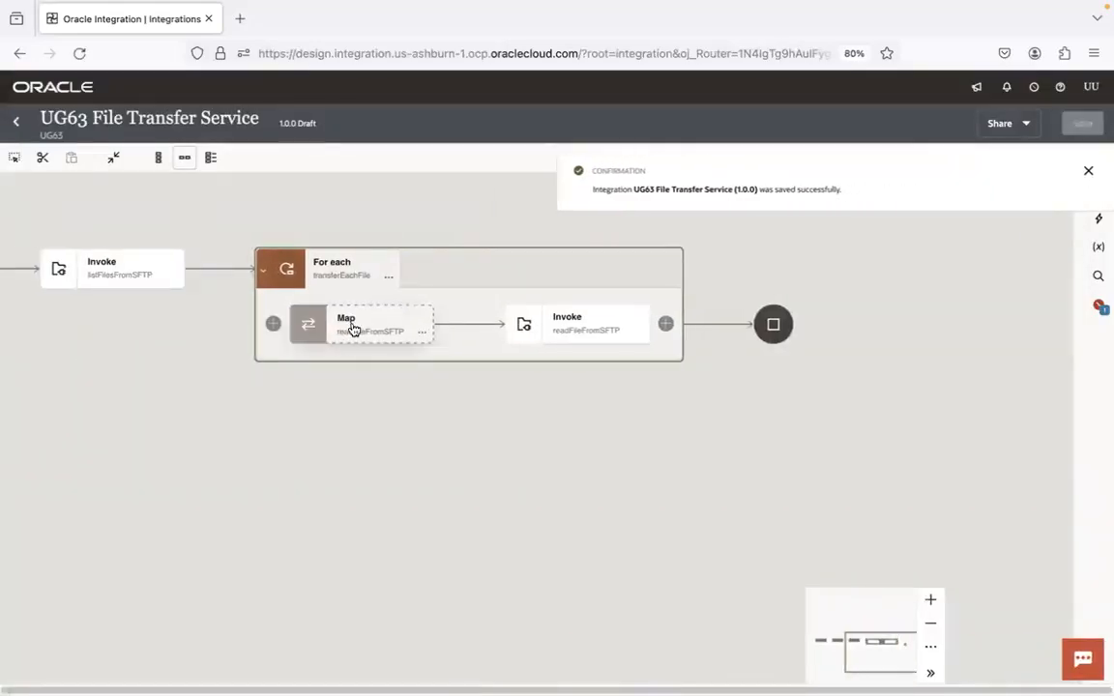
Inspect the renamed loop variable and its File fields among the sources of the readFileFromSFTP map
{"action": "double_click", "coordinate": [351, 329]}
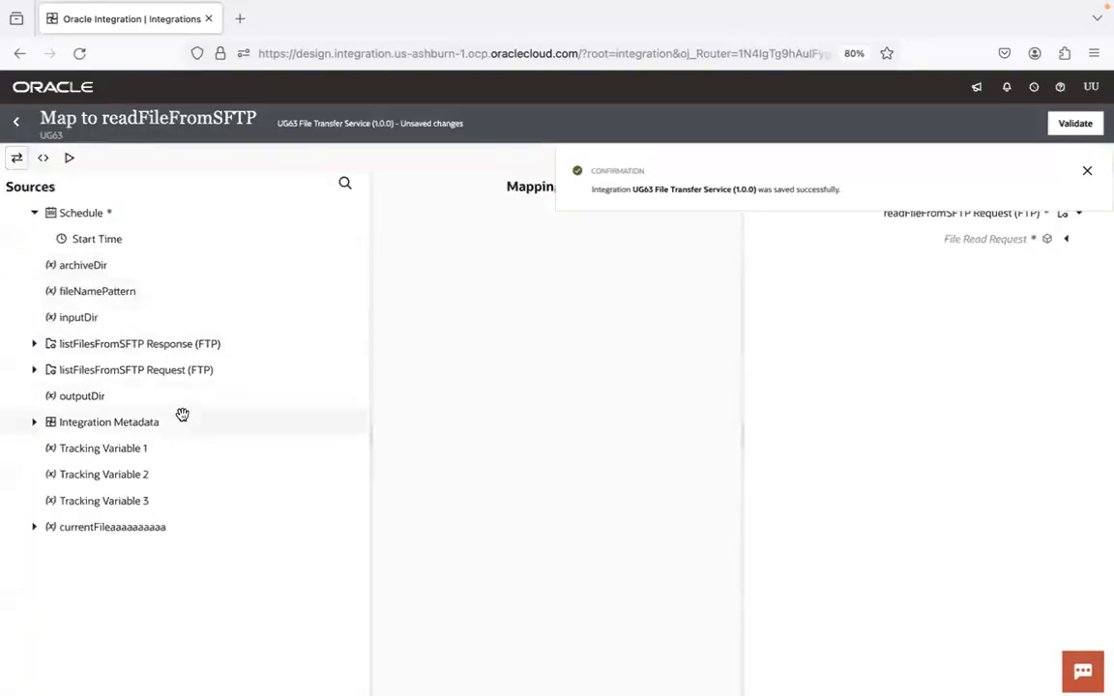
{"action": "left_click", "coordinate": [33, 528]}
{"action": "left_click", "coordinate": [46, 555]}
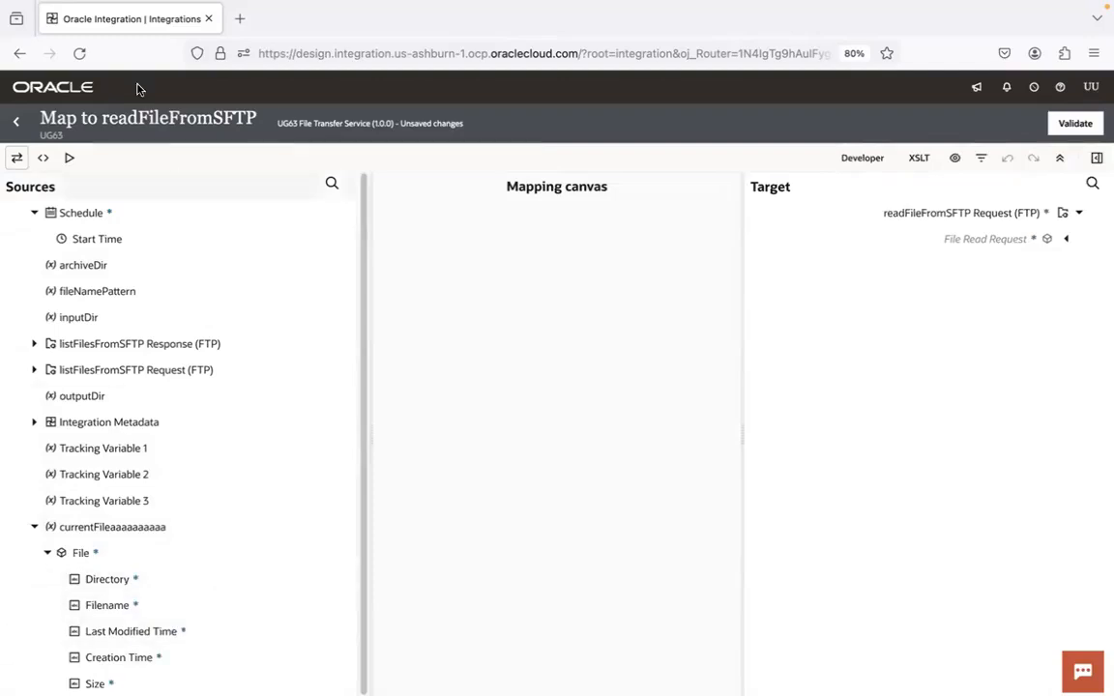
{"action": "left_click", "coordinate": [17, 124]}
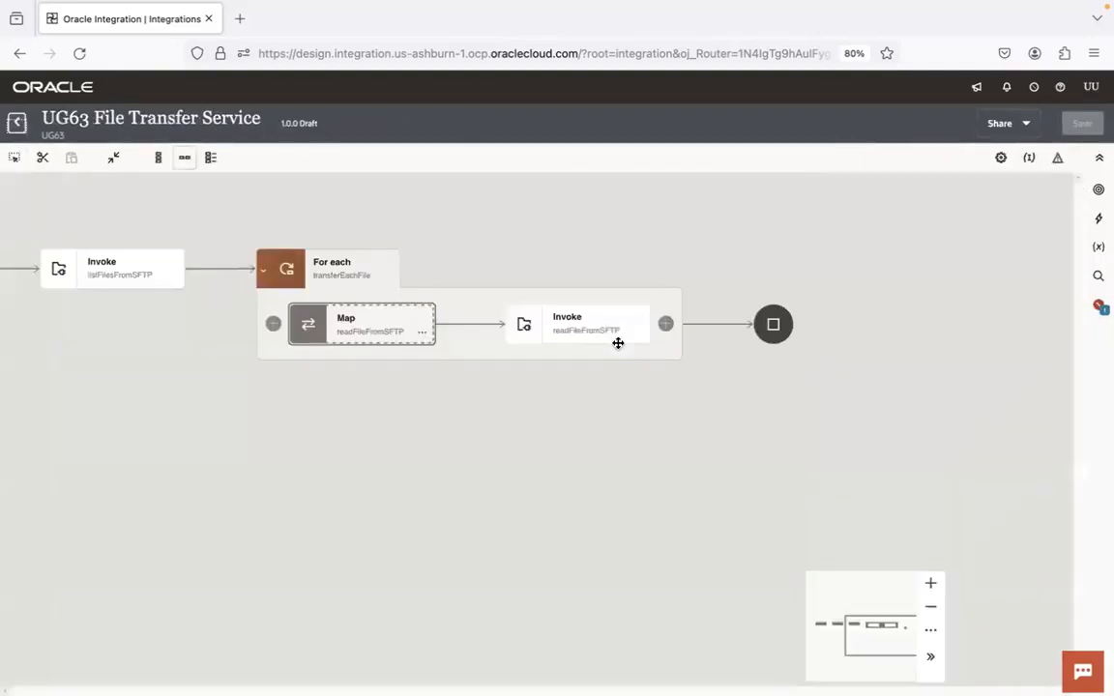
Restore the transferEachFile loop's current element name to currentFile and save the integration
{"action": "left_click", "coordinate": [386, 278]}
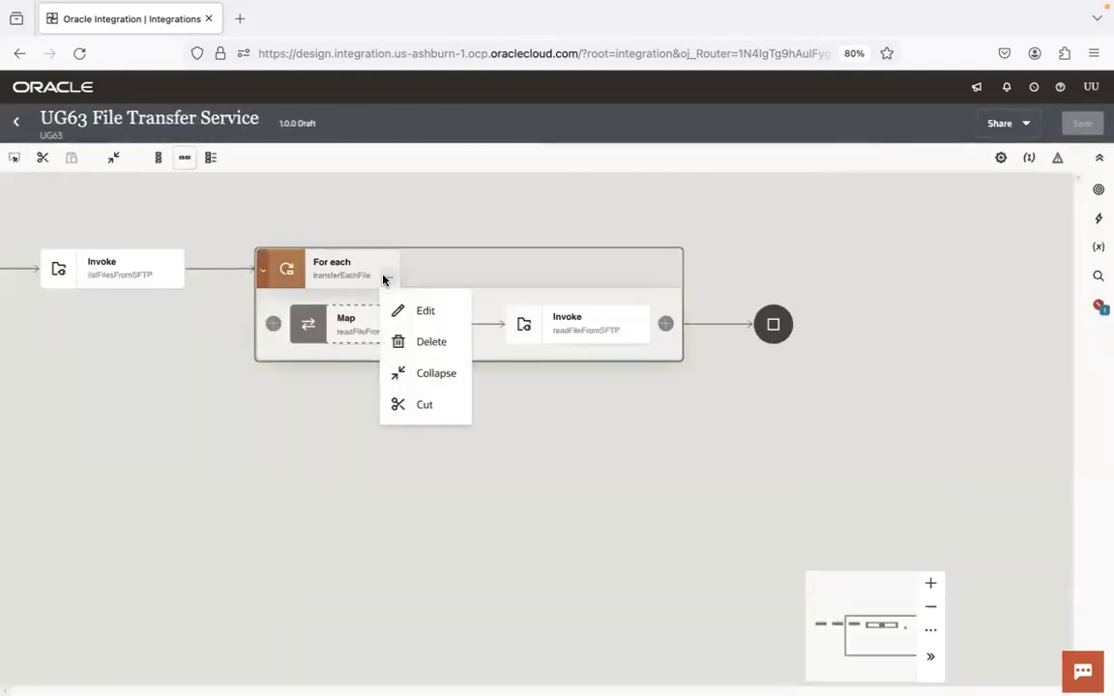
{"action": "left_click", "coordinate": [423, 311]}
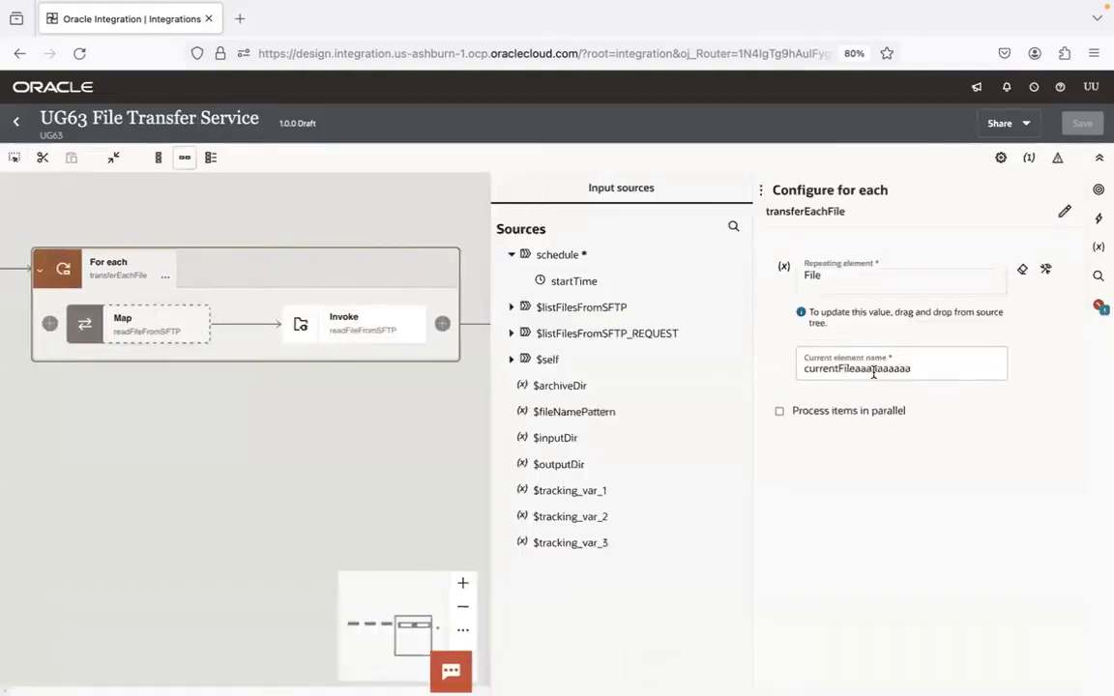
{"action": "left_click", "coordinate": [935, 366]}
{"action": "key", "text": "BackSpace"}
{"action": "key", "text": "BackSpace"}
{"action": "key", "text": "BackSpace"}
{"action": "key", "text": "BackSpace"}
{"action": "key", "text": "BackSpace"}
{"action": "key", "text": "BackSpace"}
{"action": "key", "text": "BackSpace"}
{"action": "key", "text": "BackSpace"}
{"action": "key", "text": "BackSpace"}
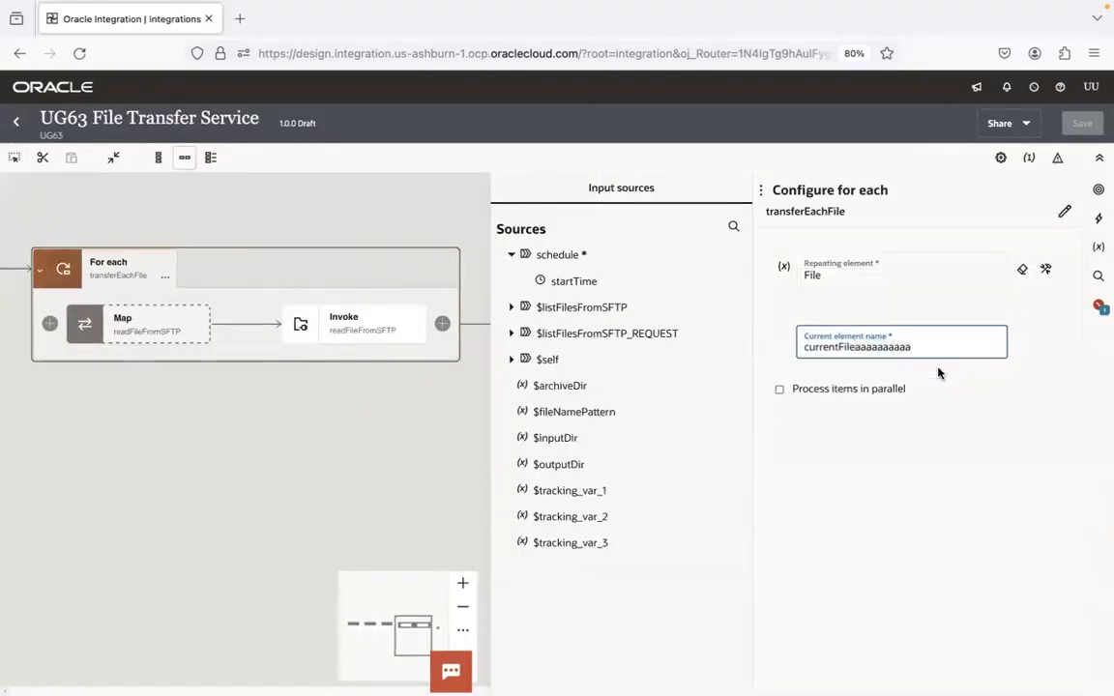
{"action": "left_click", "coordinate": [1082, 123]}
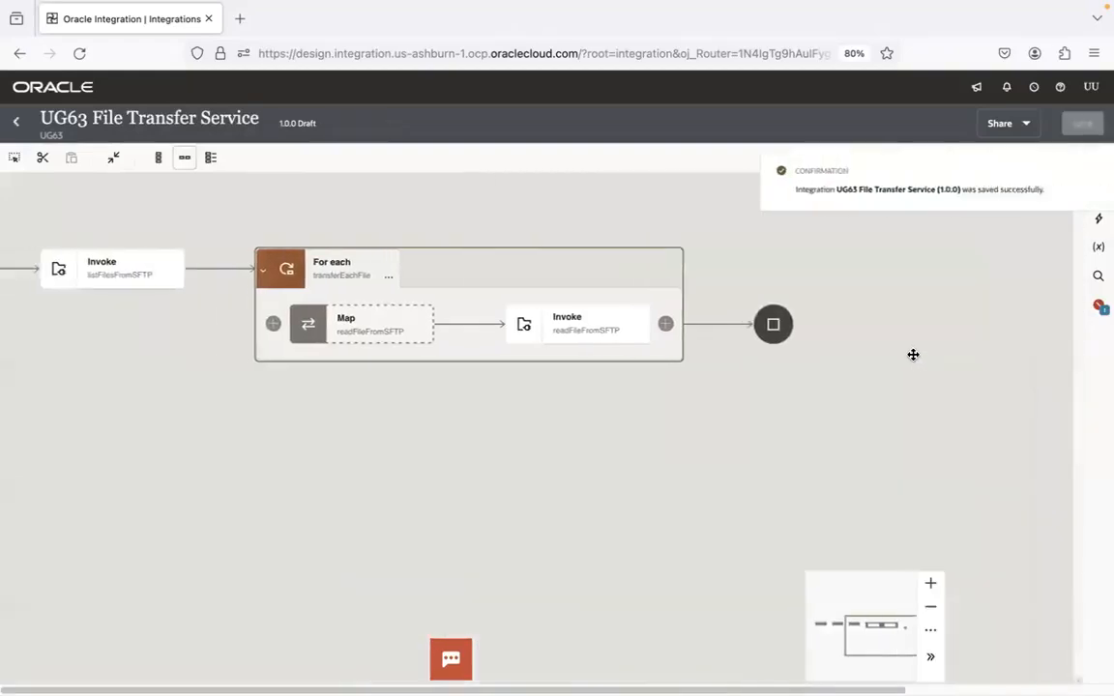
In the readFileFromSFTP map, map currentFile's Directory and Filename to the matching File Read Request fields and validate the mapping
{"action": "double_click", "coordinate": [388, 318]}
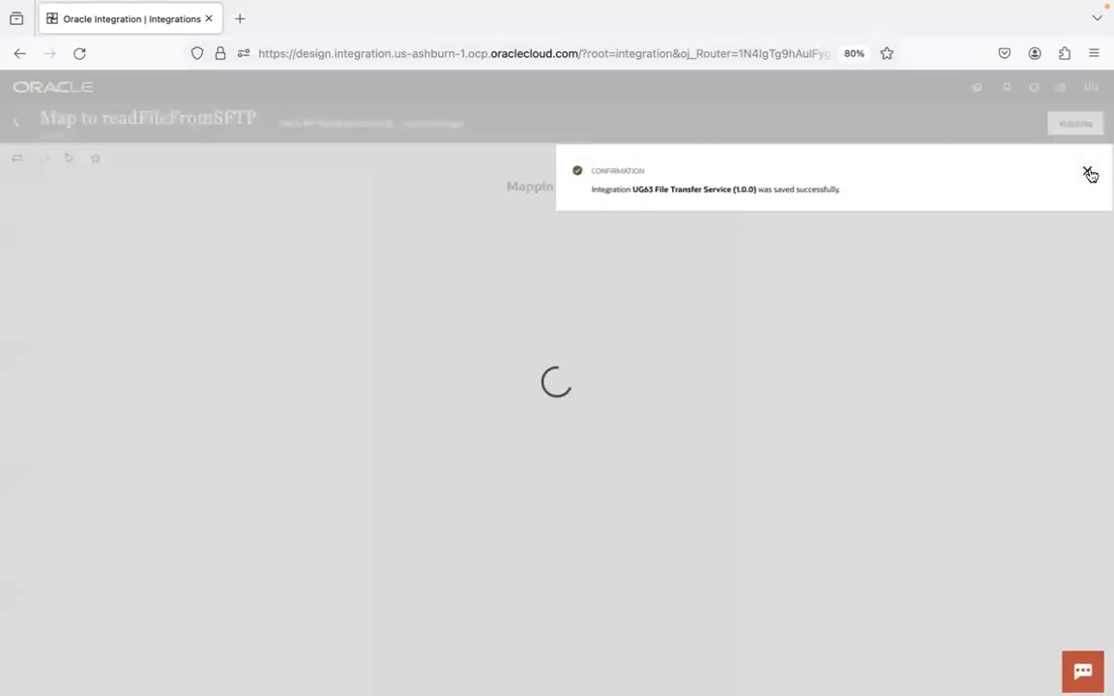
{"action": "left_click", "coordinate": [1087, 171]}
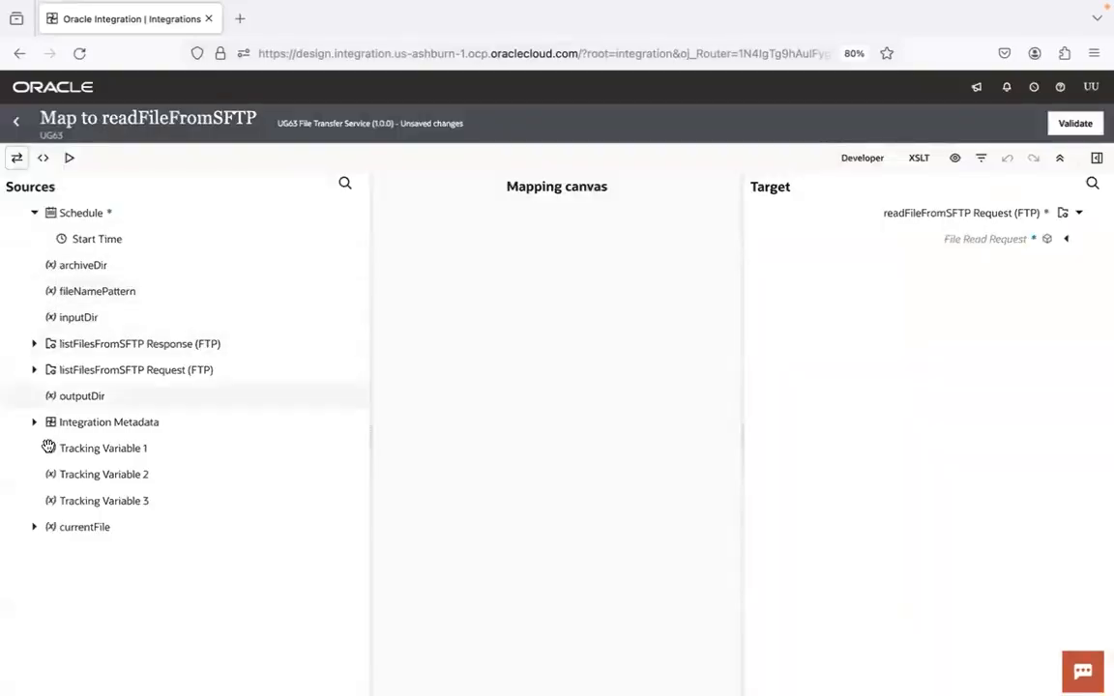
{"action": "left_click", "coordinate": [34, 527]}
{"action": "left_click", "coordinate": [47, 552]}
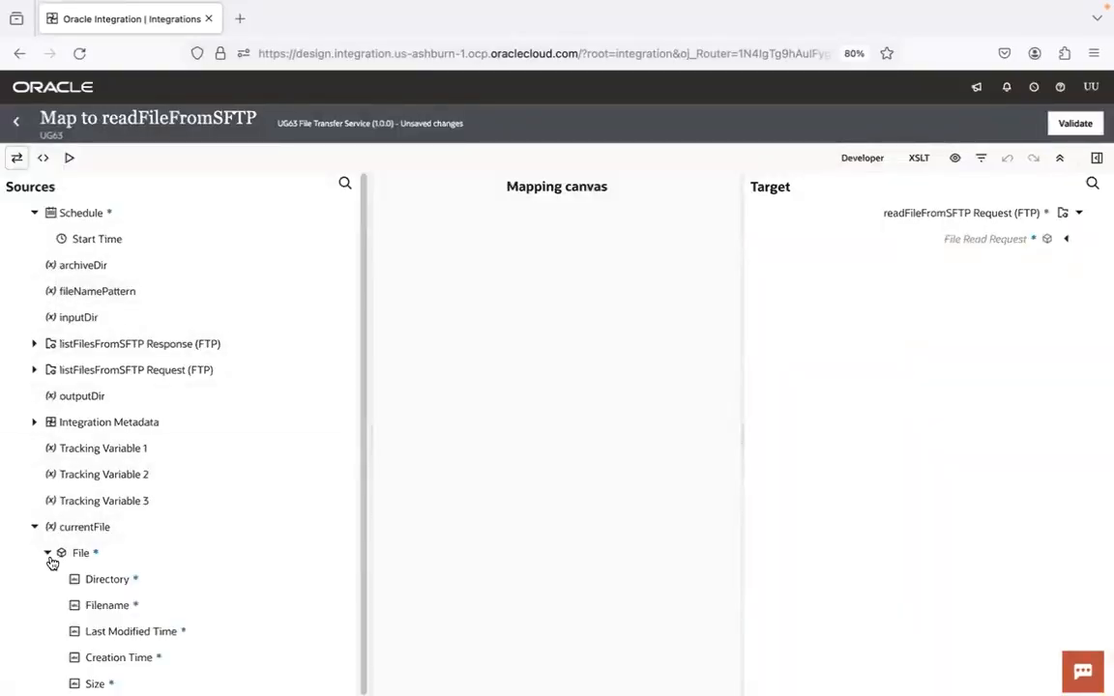
{"action": "left_click", "coordinate": [1066, 240]}
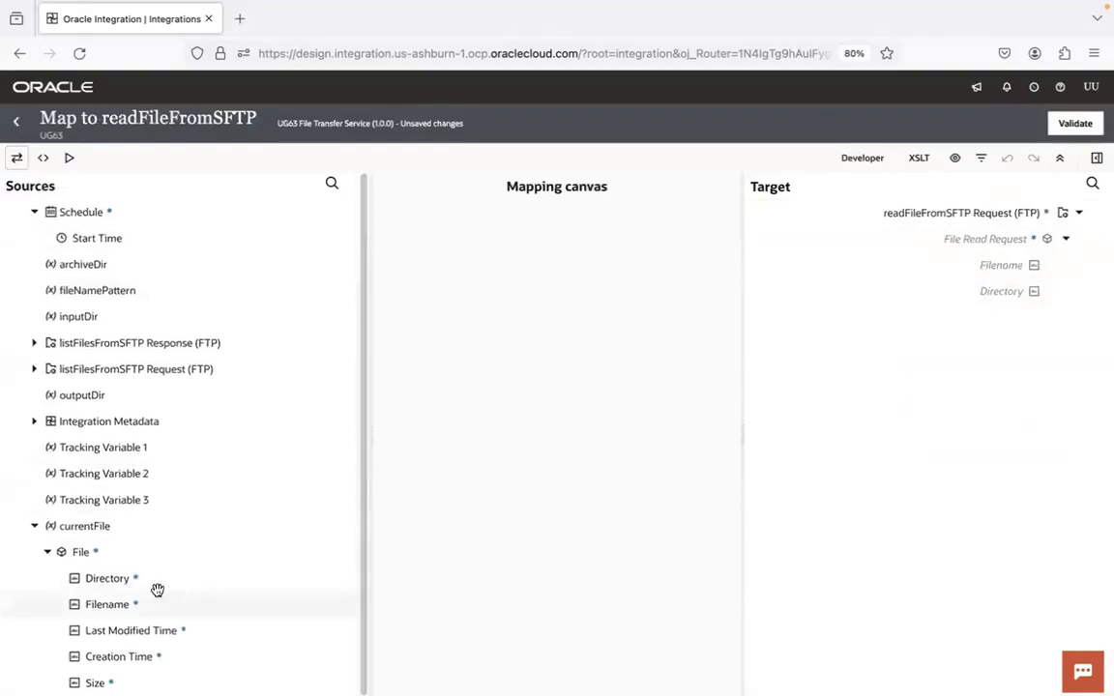
{"action": "left_click_drag", "start_coordinate": [117, 582], "coordinate": [967, 298]}
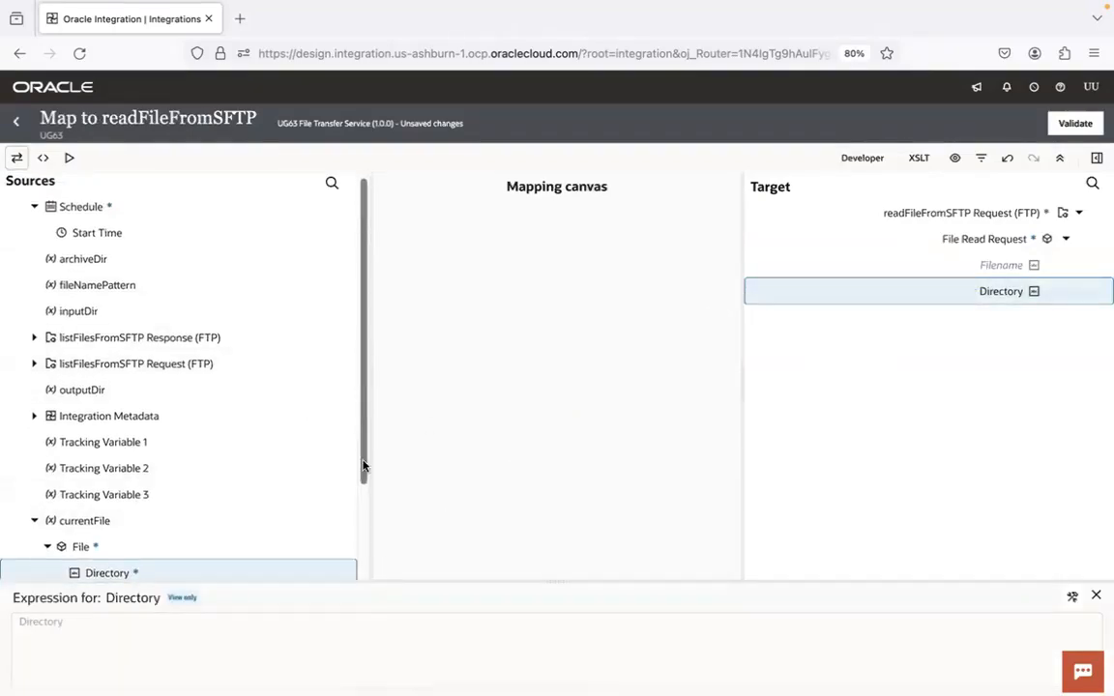
{"action": "scroll", "coordinate": [246, 509], "scroll_direction": "down", "scroll_amount": 3}
{"action": "left_click_drag", "start_coordinate": [121, 488], "coordinate": [987, 267]}
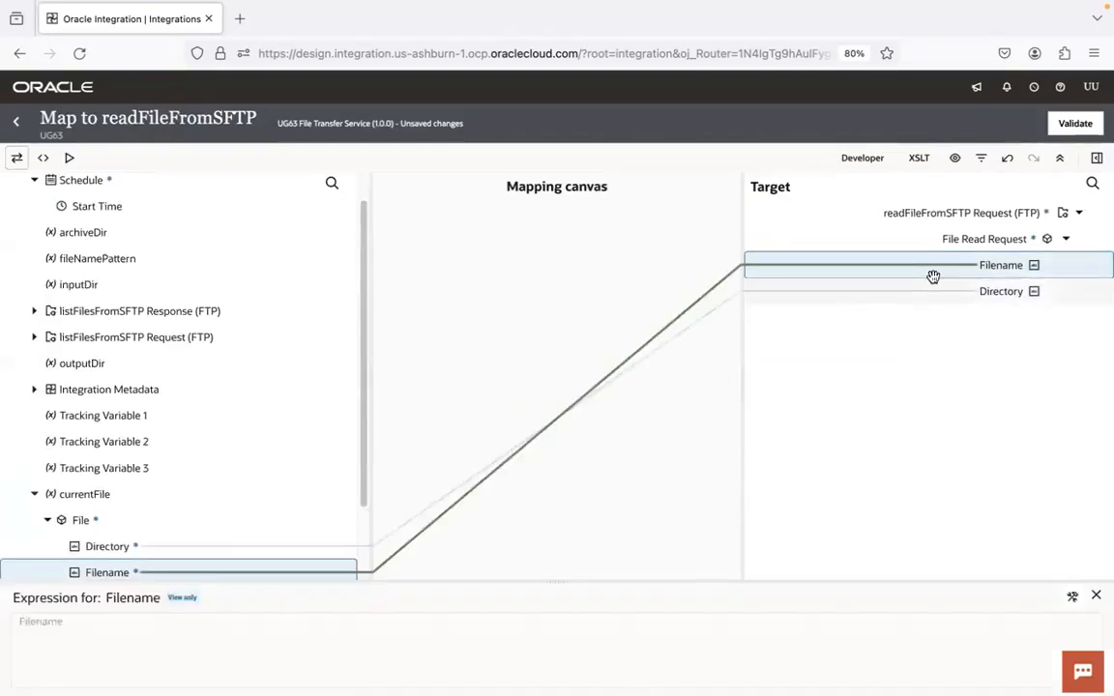
{"action": "left_click", "coordinate": [1081, 125]}
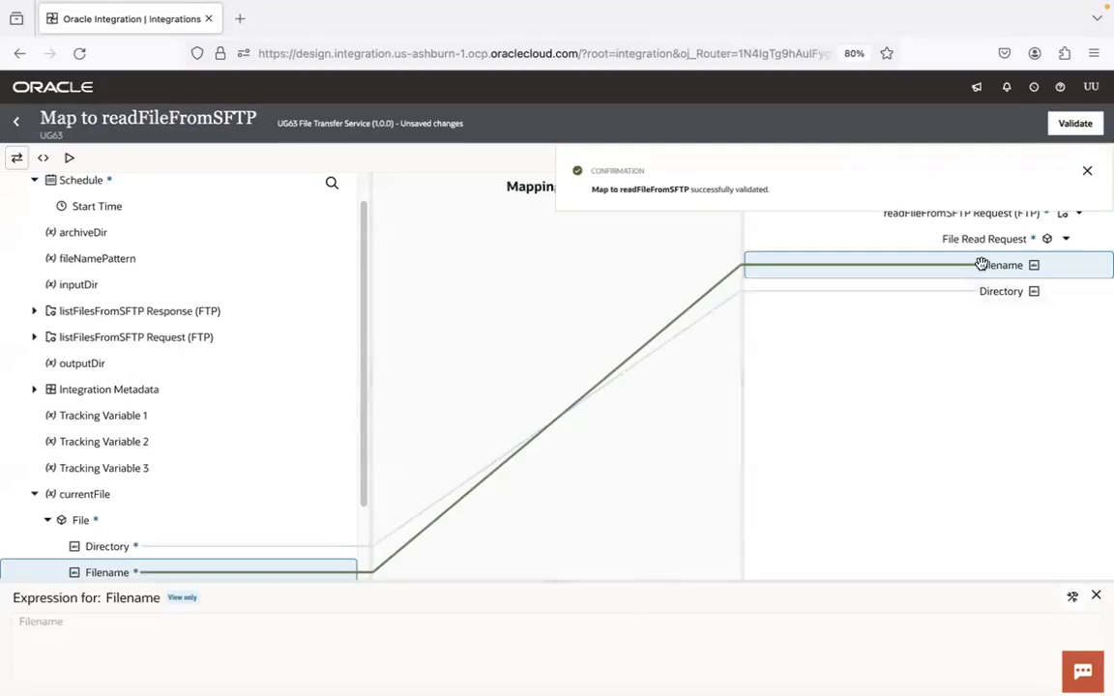
{"action": "left_click", "coordinate": [16, 124]}
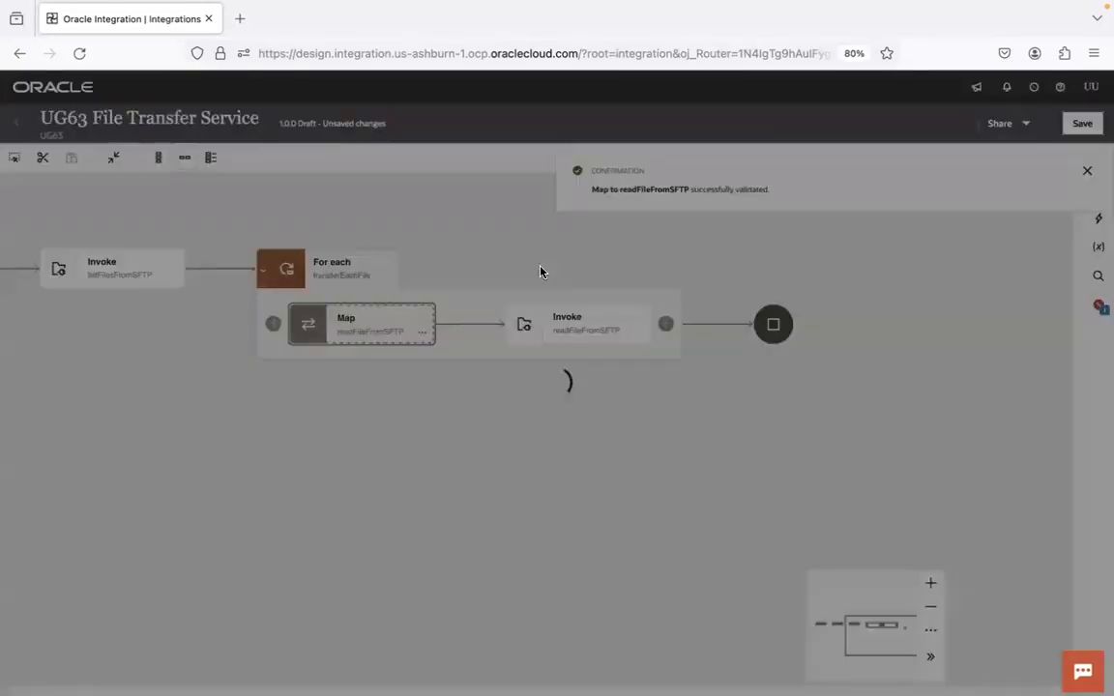
Add a UG63 FTP Conn Target invoke after readFileFromSFTP inside the loop and name it writeFileToSFTP
{"action": "left_click_drag", "start_coordinate": [774, 264], "coordinate": [617, 265]}
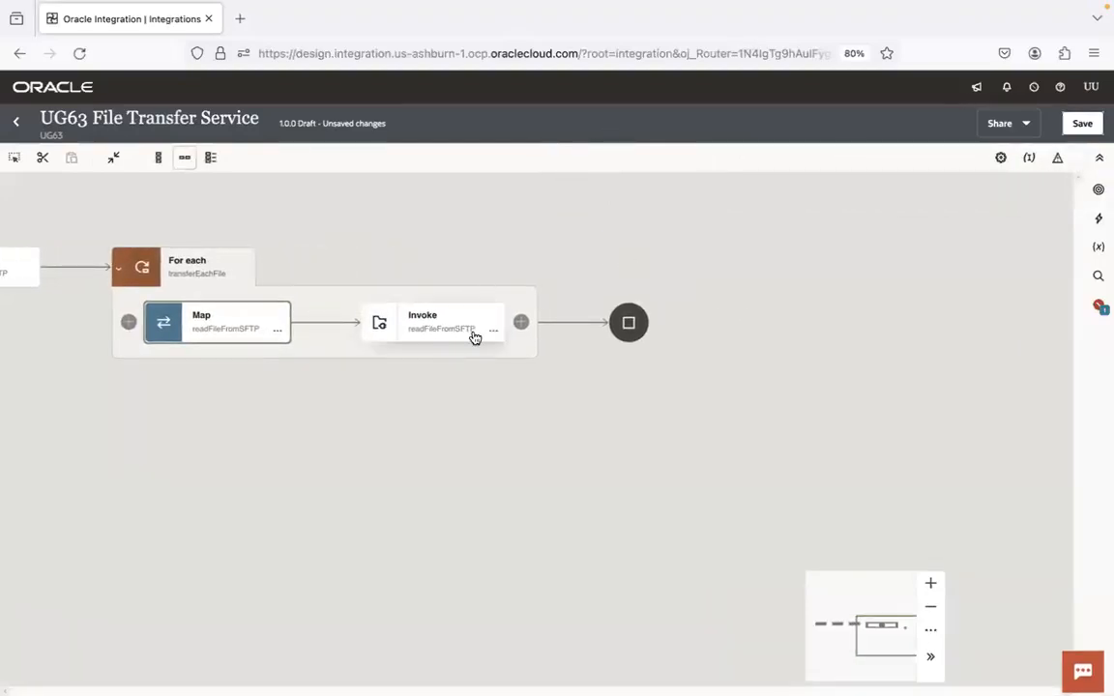
{"action": "left_click", "coordinate": [521, 322]}
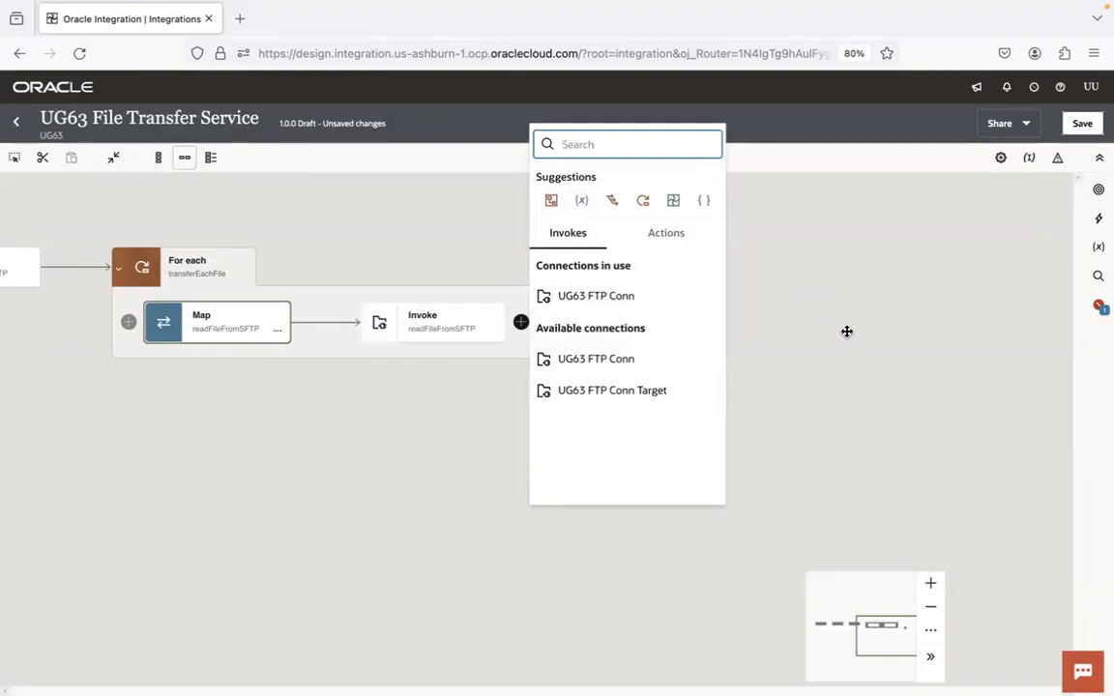
{"action": "left_click", "coordinate": [620, 391]}
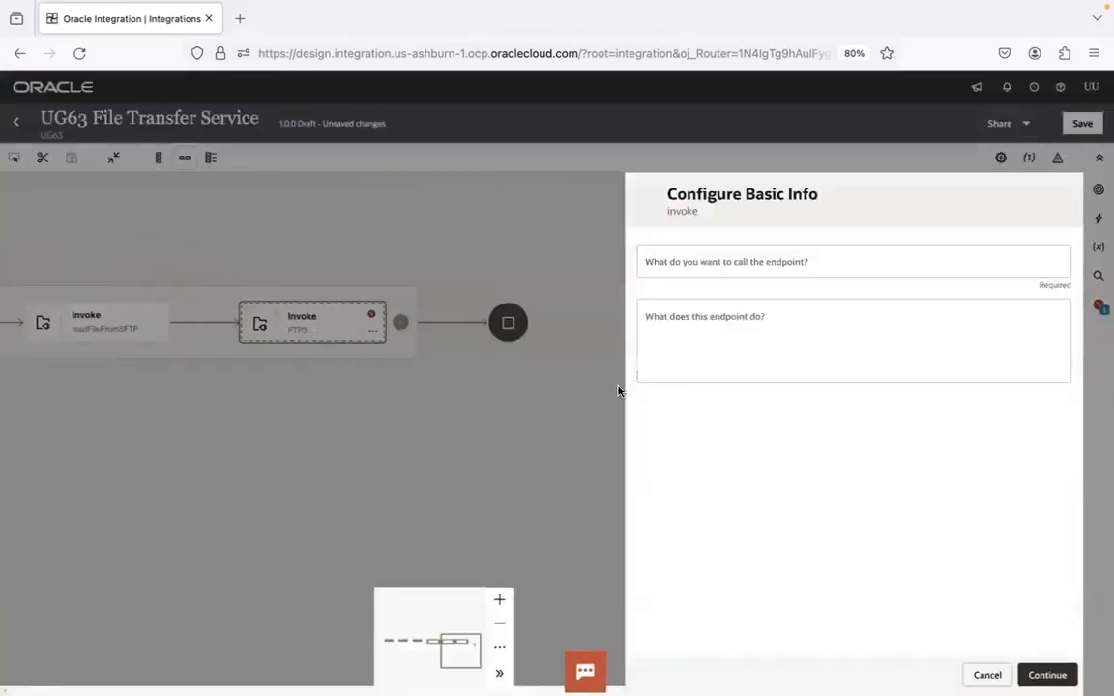
{"action": "left_click", "coordinate": [666, 261]}
{"action": "type", "text": "writeFileToSFTP"}
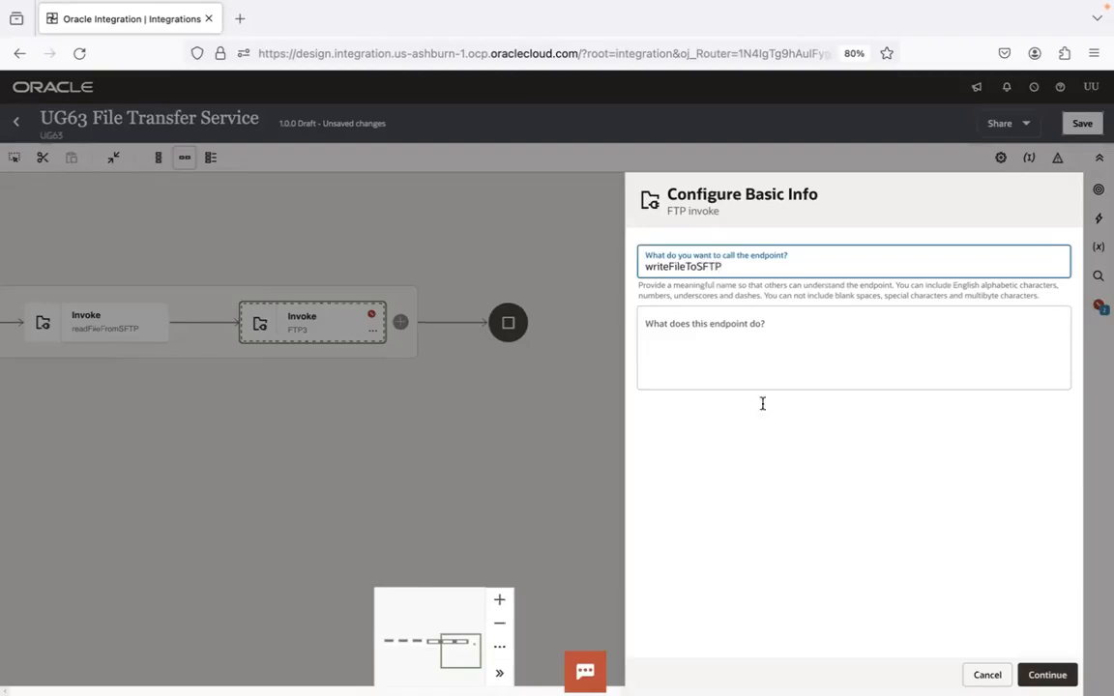
{"action": "left_click", "coordinate": [1047, 675]}
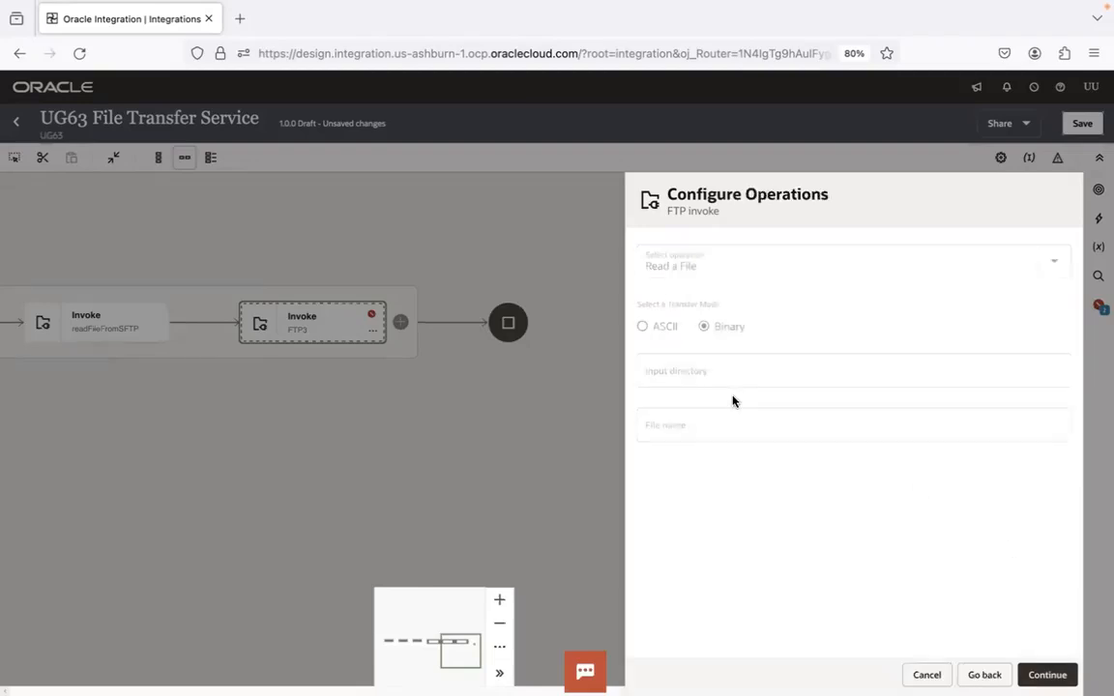
Set the new endpoint's operation to Write File in Binary mode, with output directory a and file name pattern b
{"action": "left_click", "coordinate": [780, 259]}
{"action": "left_click", "coordinate": [716, 332]}
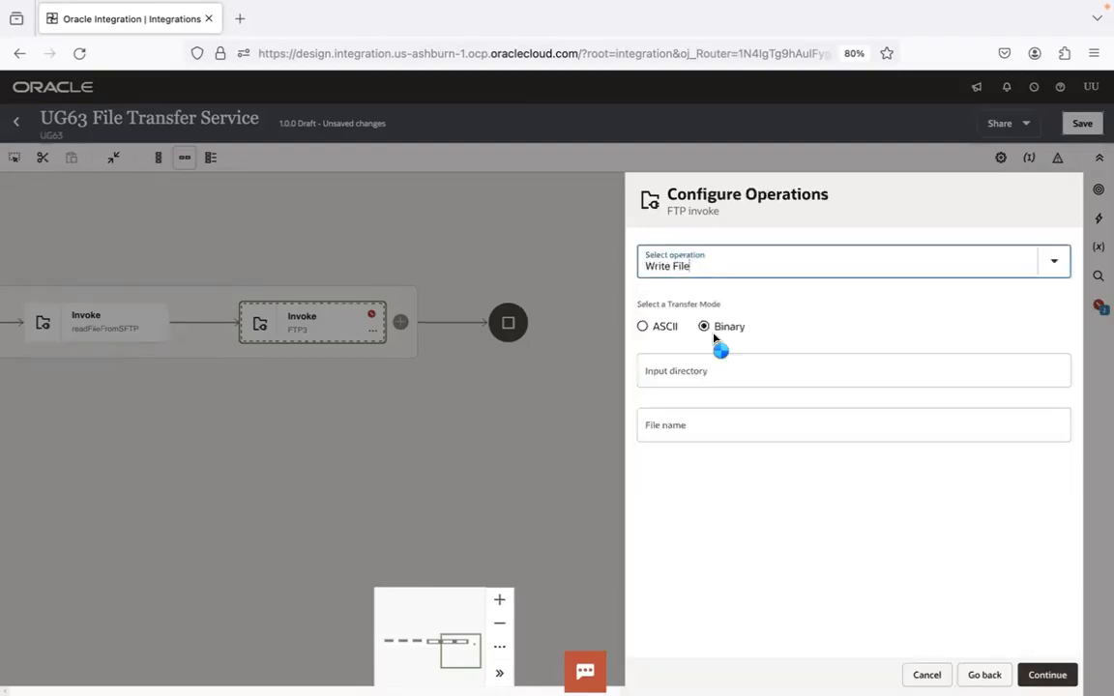
{"action": "left_click", "coordinate": [703, 366]}
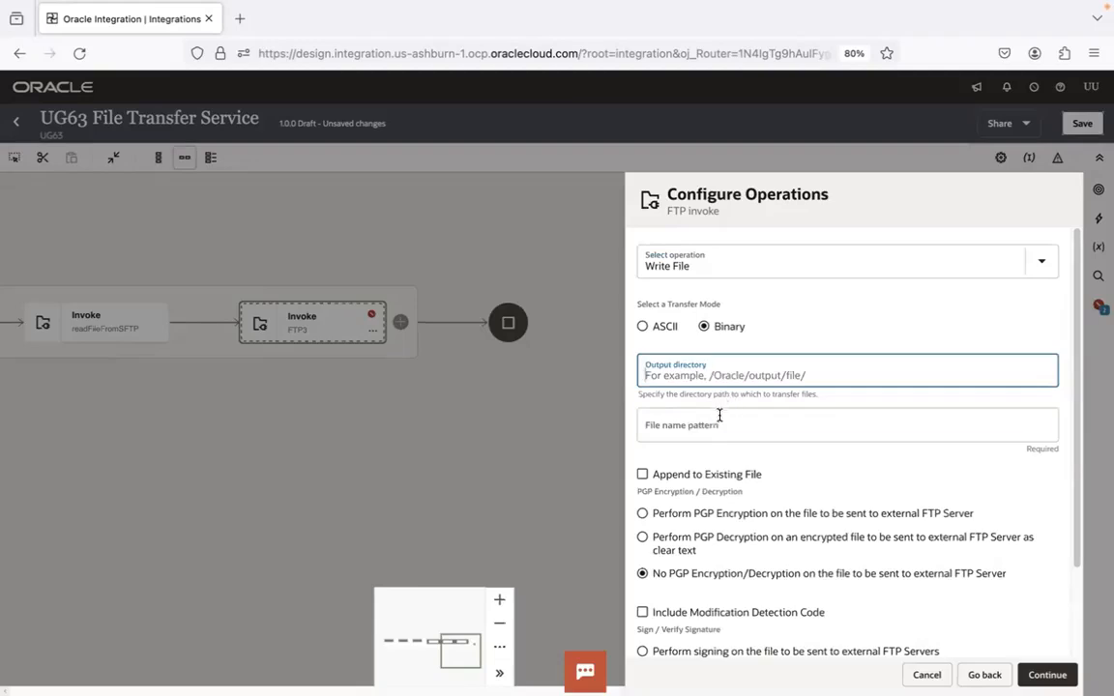
{"action": "left_click", "coordinate": [720, 416]}
{"action": "left_click", "coordinate": [715, 373]}
{"action": "type", "text": "a"}
{"action": "left_click", "coordinate": [686, 427]}
{"action": "type", "text": "b"}
{"action": "left_click", "coordinate": [804, 466]}
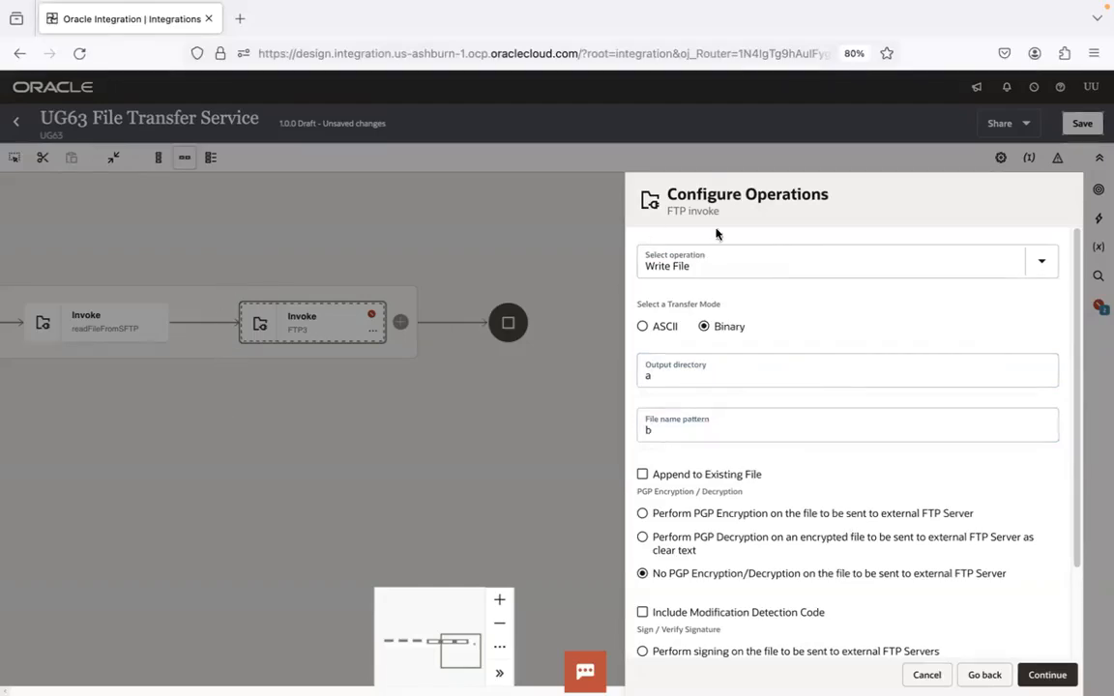
Switch to Visual Studio Code and review the PGP Encrypt requirement in step 4 of the file transfer notes
{"action": "key", "text": "super+Tab"}
{"action": "key", "text": "super+Tab"}
{"action": "key", "text": "super+Tab"}
{"action": "left_click", "coordinate": [575, 333]}
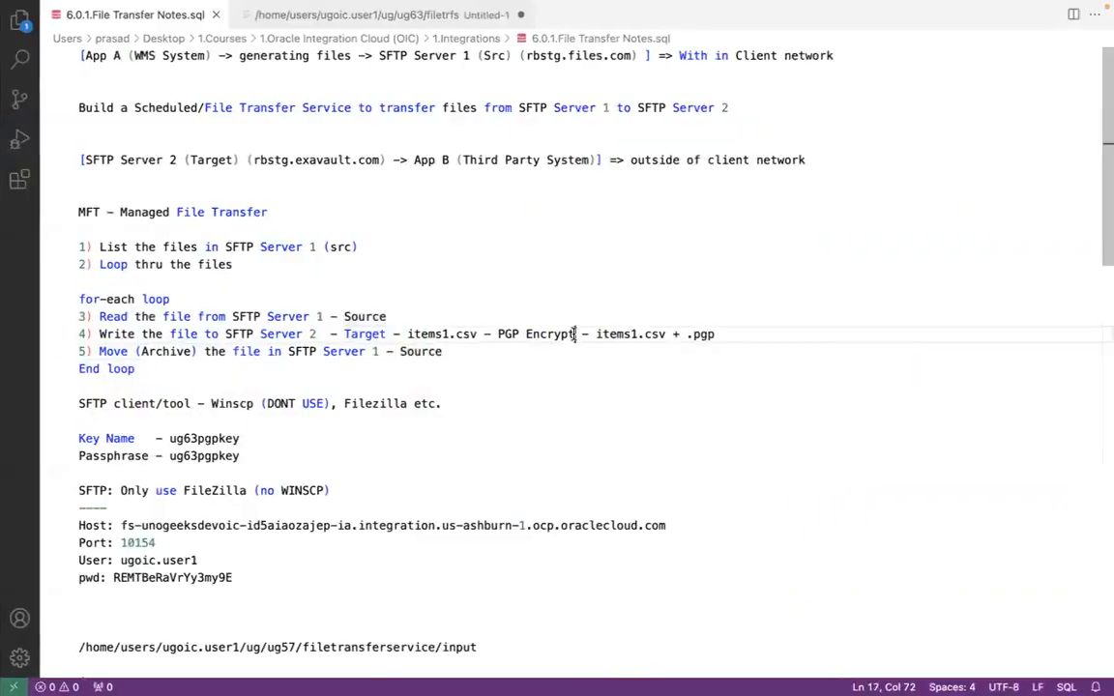
{"action": "left_click_drag", "start_coordinate": [575, 333], "coordinate": [499, 333]}
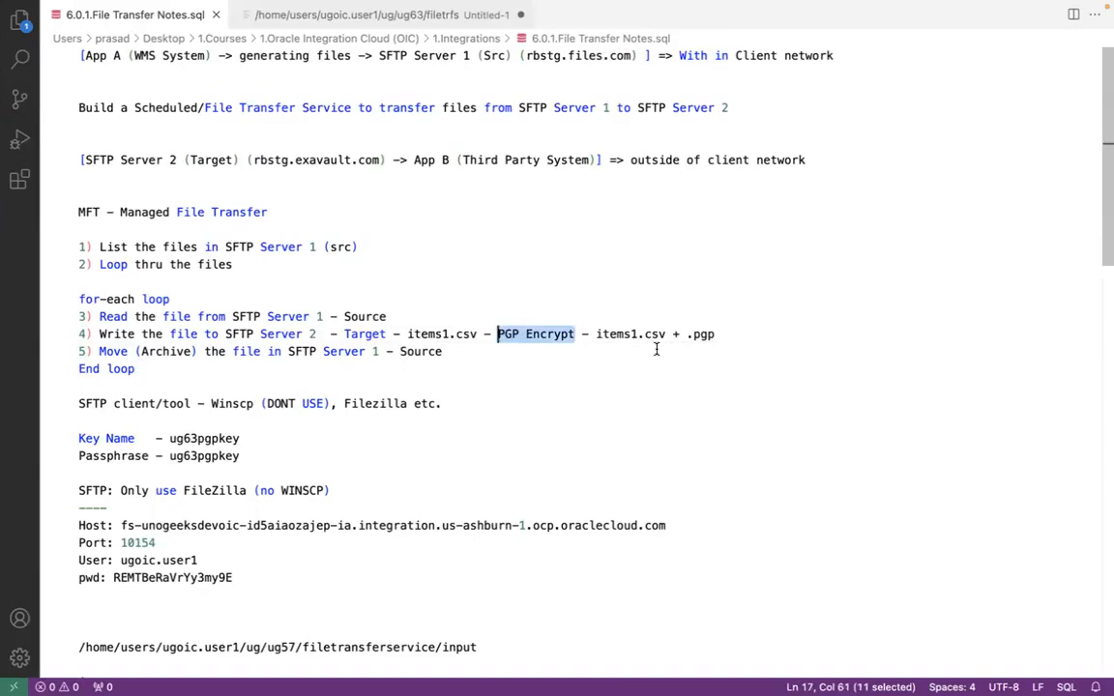
Return to Oracle Integration and set the write endpoint to perform PGP encryption on the file sent to the external FTP server
{"action": "key", "text": "super+Tab"}
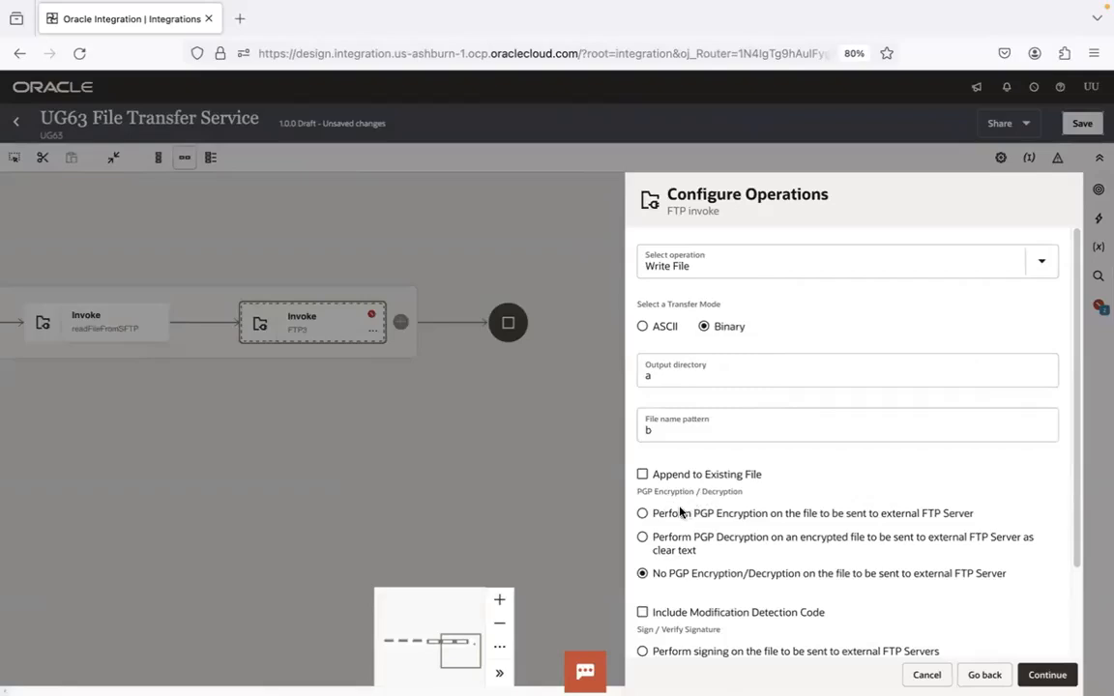
{"action": "left_click", "coordinate": [643, 514]}
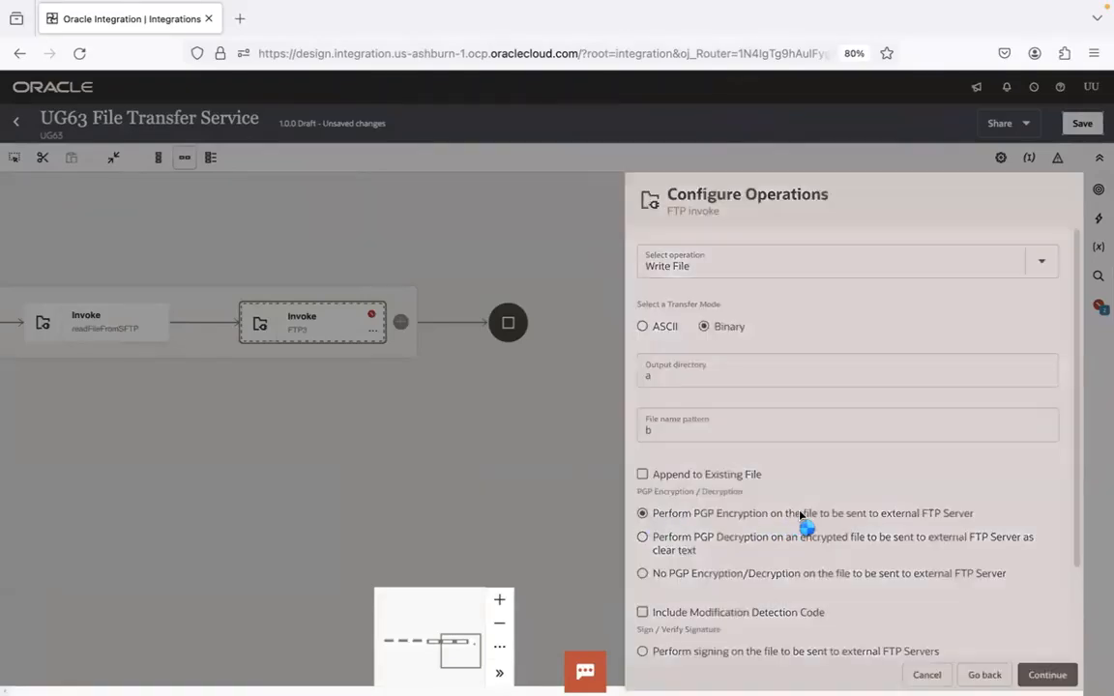
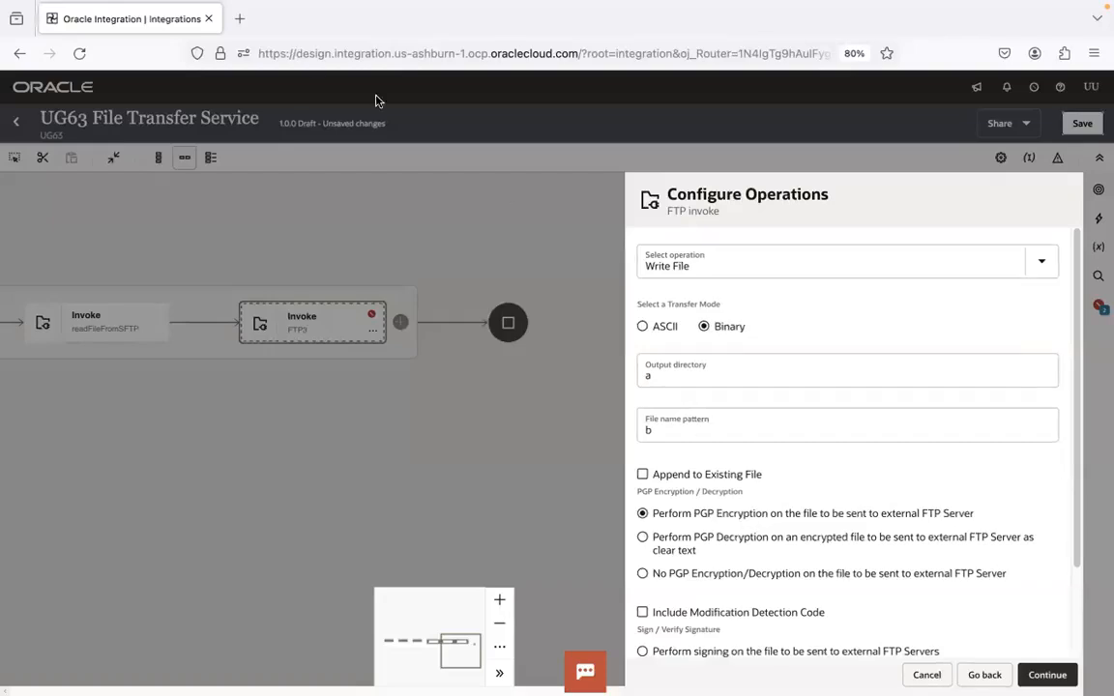
Open the UG63 project's UG63 FTP Conn Target connection in a new browser tab and review its optional security PGP settings
{"action": "left_click", "coordinate": [239, 19]}
{"action": "left_click", "coordinate": [39, 82]}
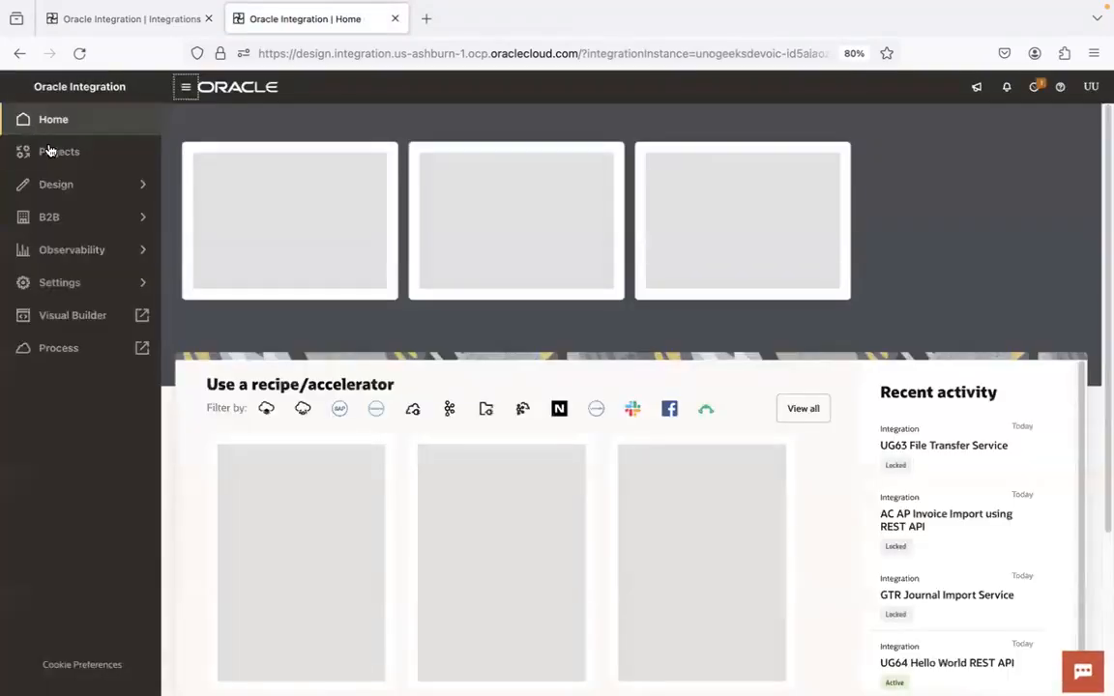
{"action": "left_click", "coordinate": [69, 158]}
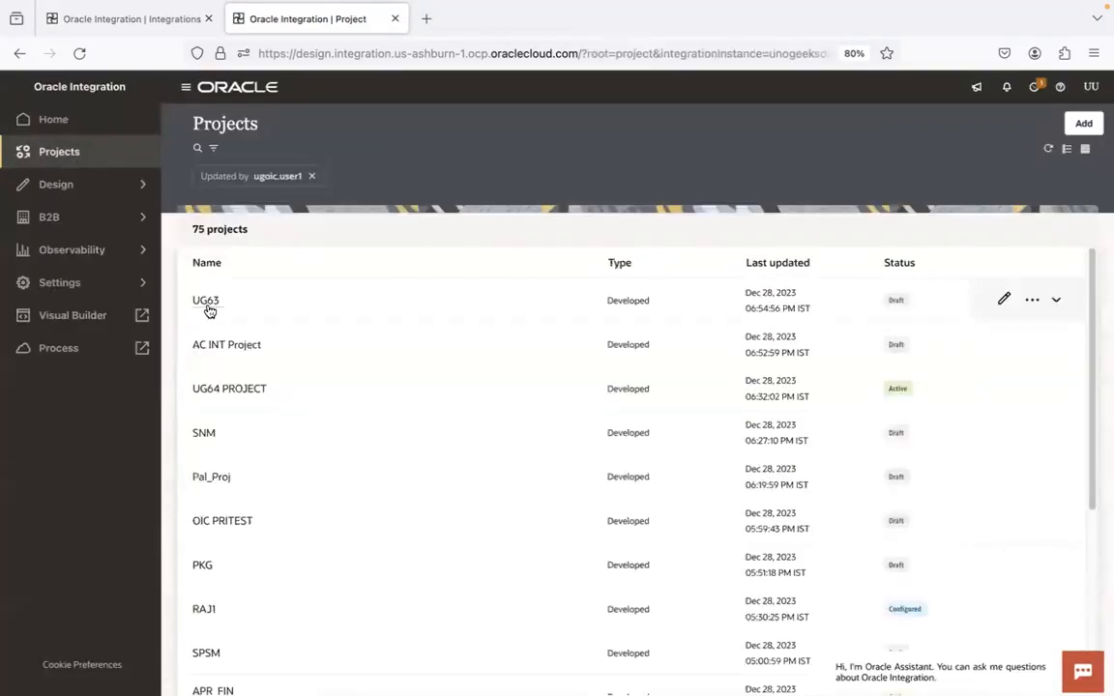
{"action": "left_click", "coordinate": [208, 311]}
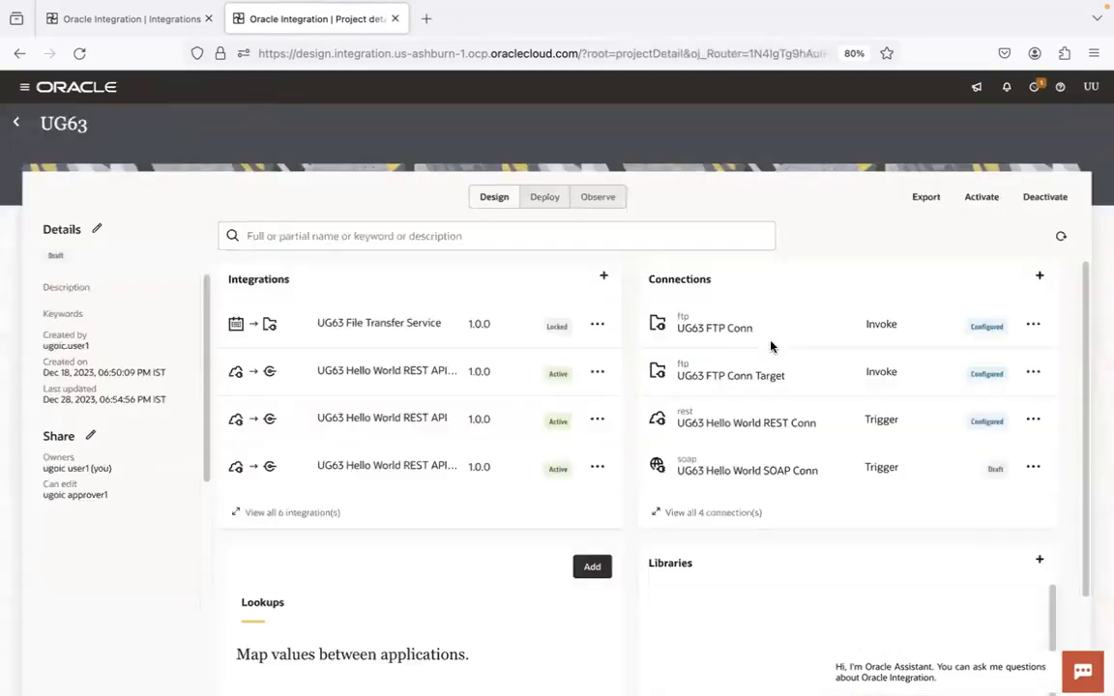
{"action": "left_click", "coordinate": [748, 379]}
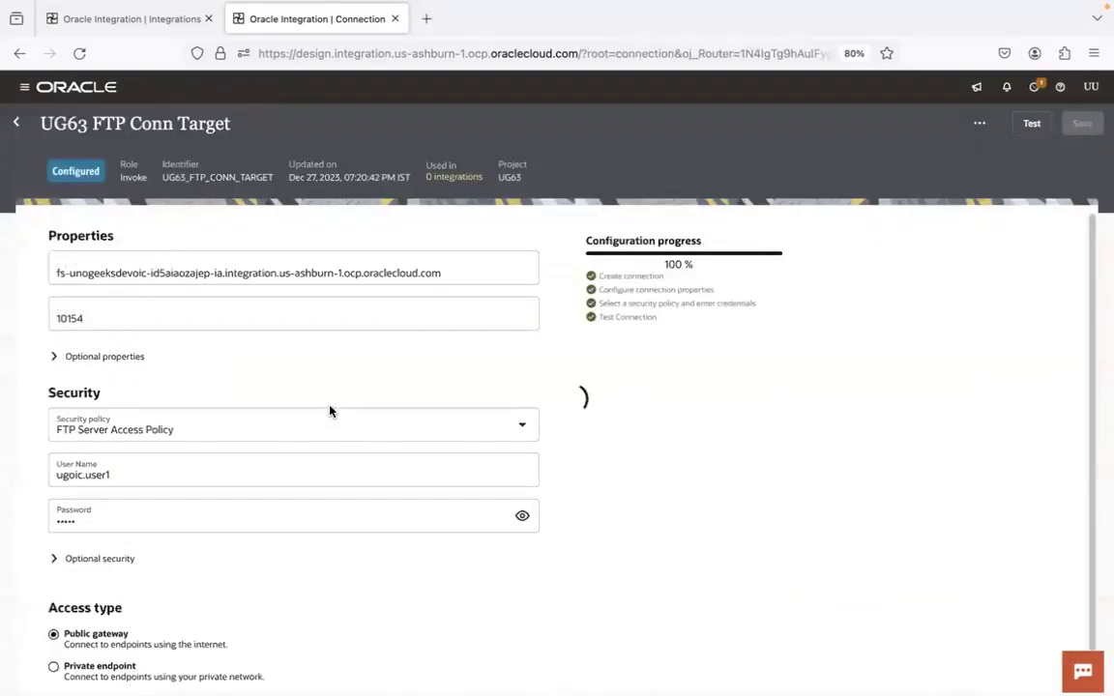
{"action": "left_click", "coordinate": [56, 560]}
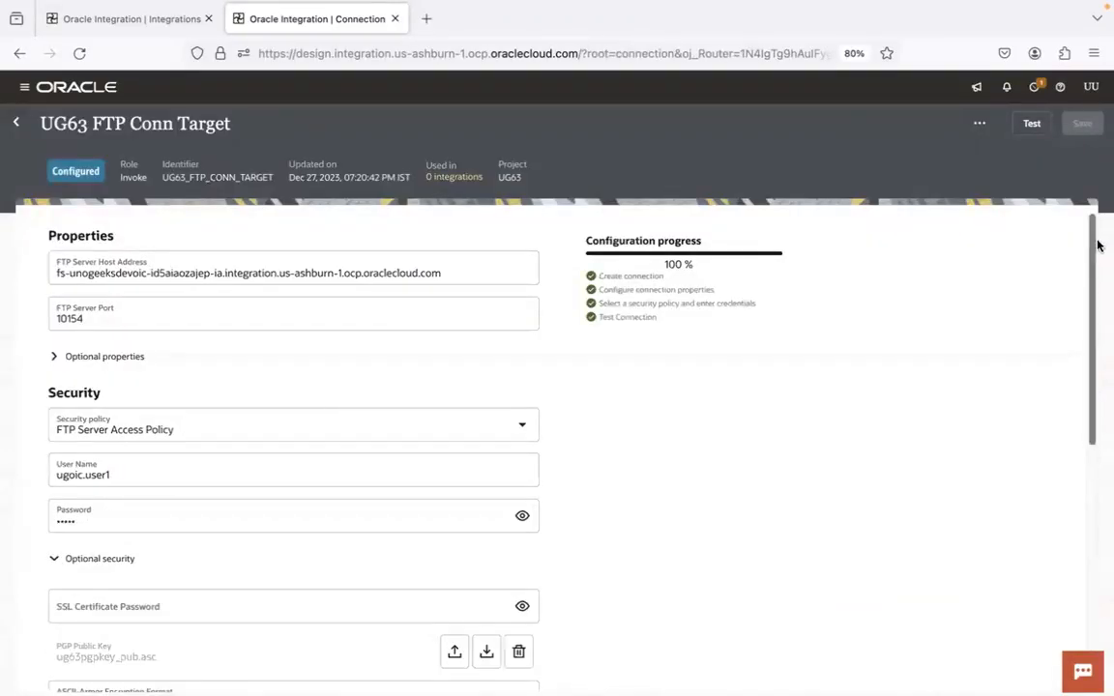
{"action": "scroll", "coordinate": [1089, 333], "scroll_direction": "down", "scroll_amount": 2}
{"action": "scroll", "coordinate": [1089, 332], "scroll_direction": "down", "scroll_amount": 5}
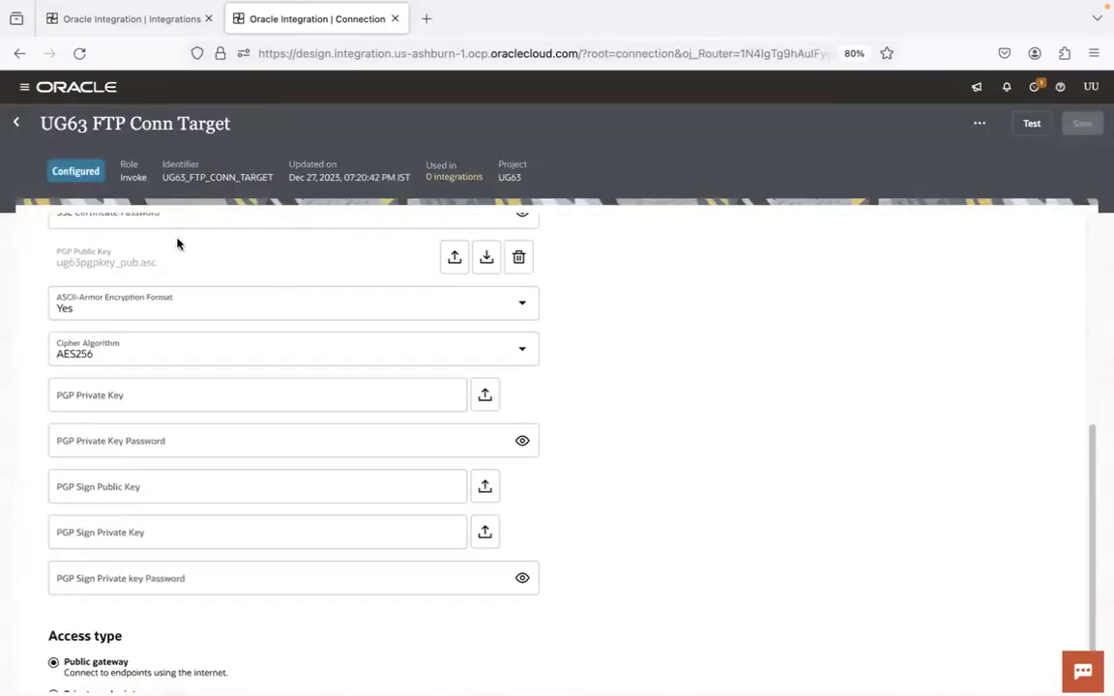
Return to the integration, finish the write endpoint without specifying a file content structure, and save the integration
{"action": "left_click", "coordinate": [126, 19]}
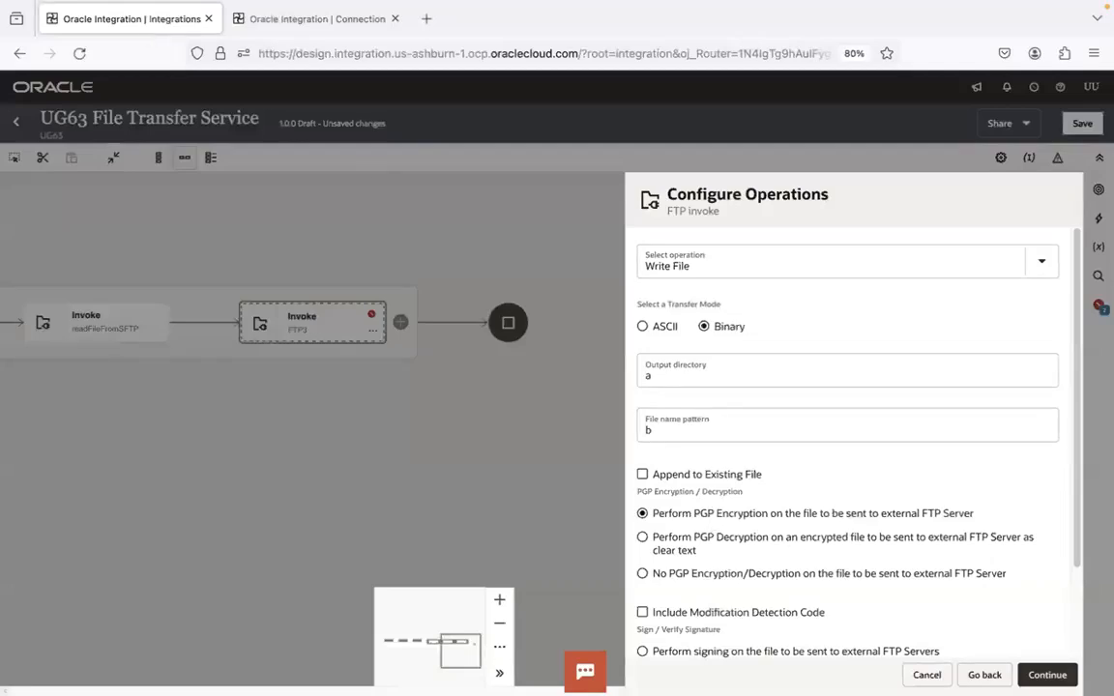
{"action": "left_click", "coordinate": [1047, 674]}
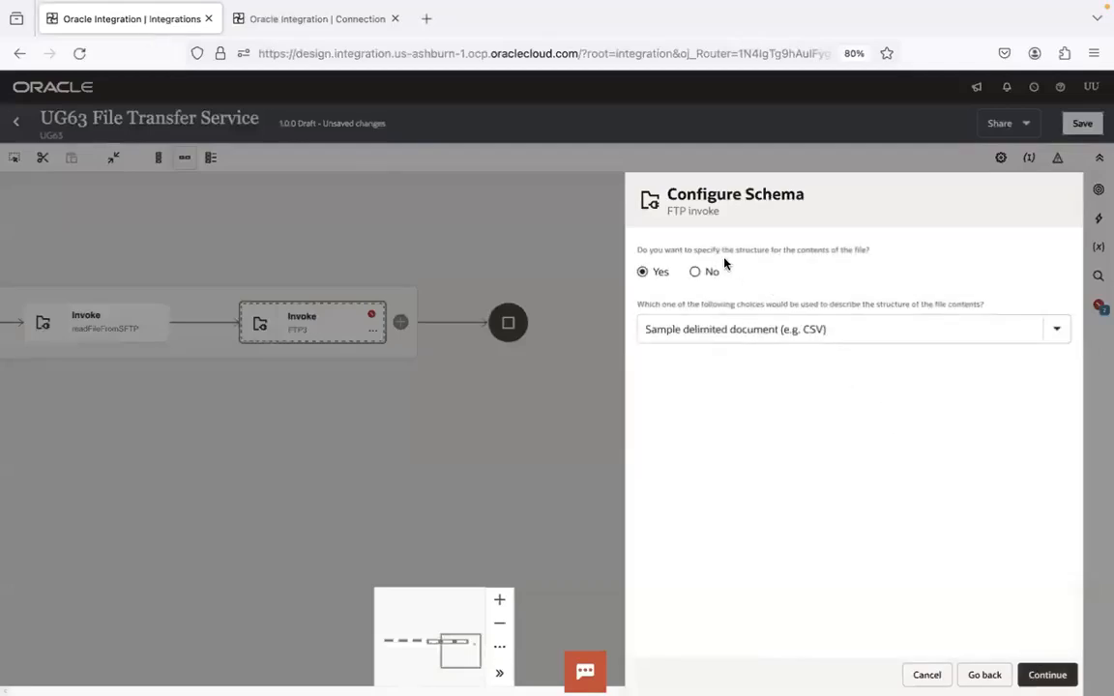
{"action": "left_click", "coordinate": [695, 272]}
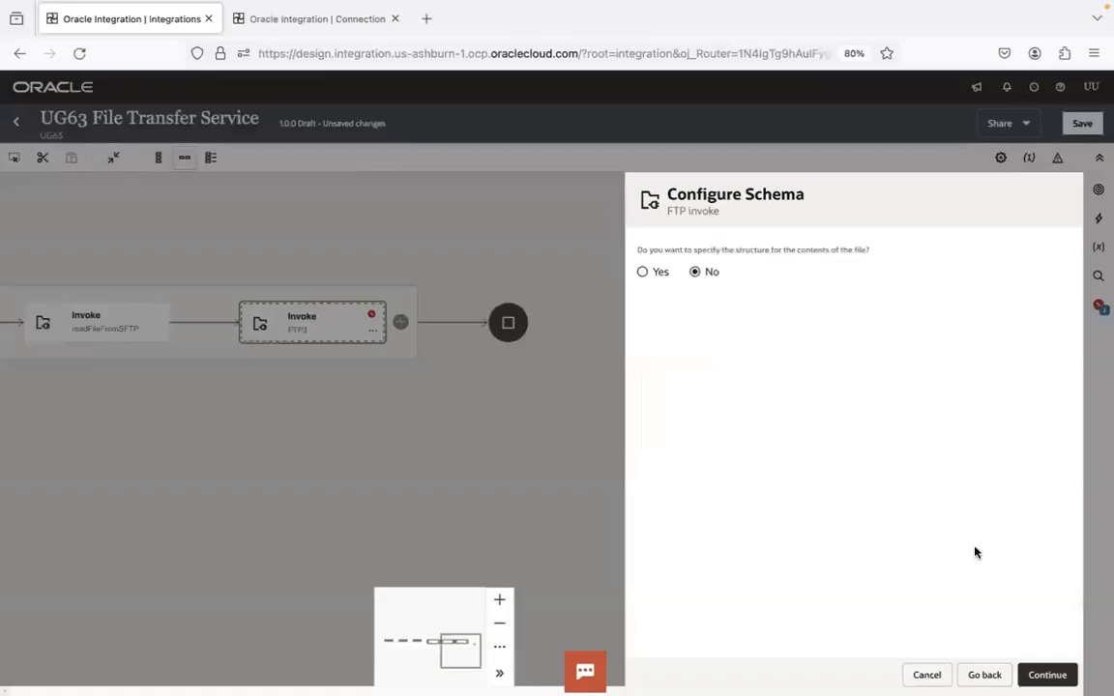
{"action": "left_click", "coordinate": [1047, 674]}
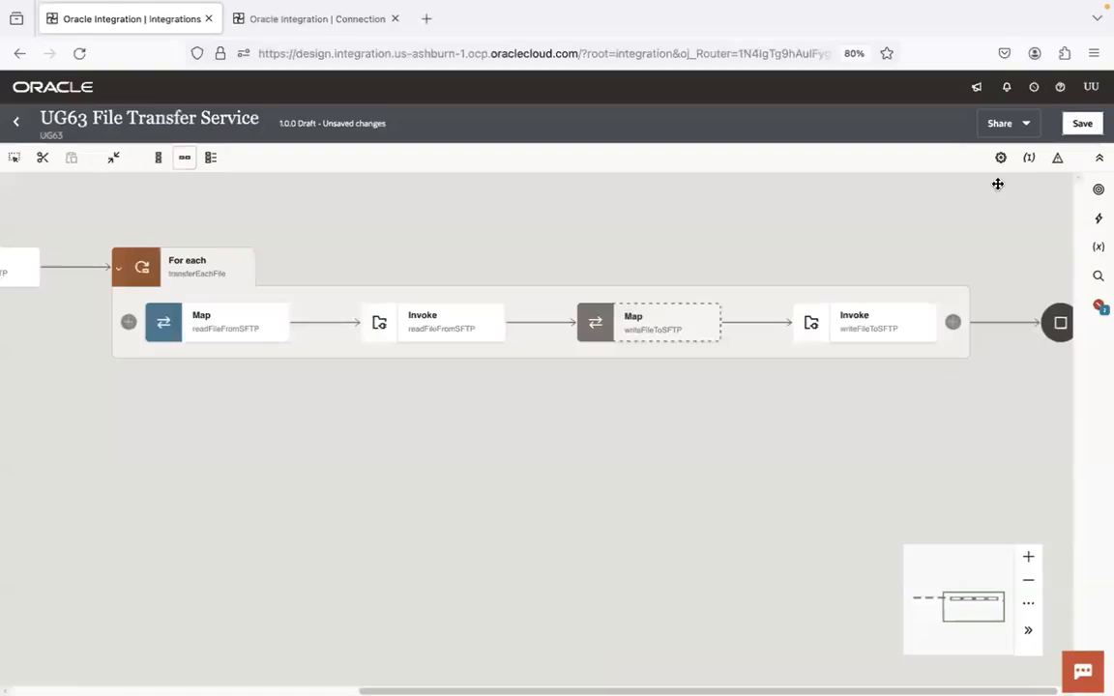
{"action": "left_click", "coordinate": [1081, 123]}
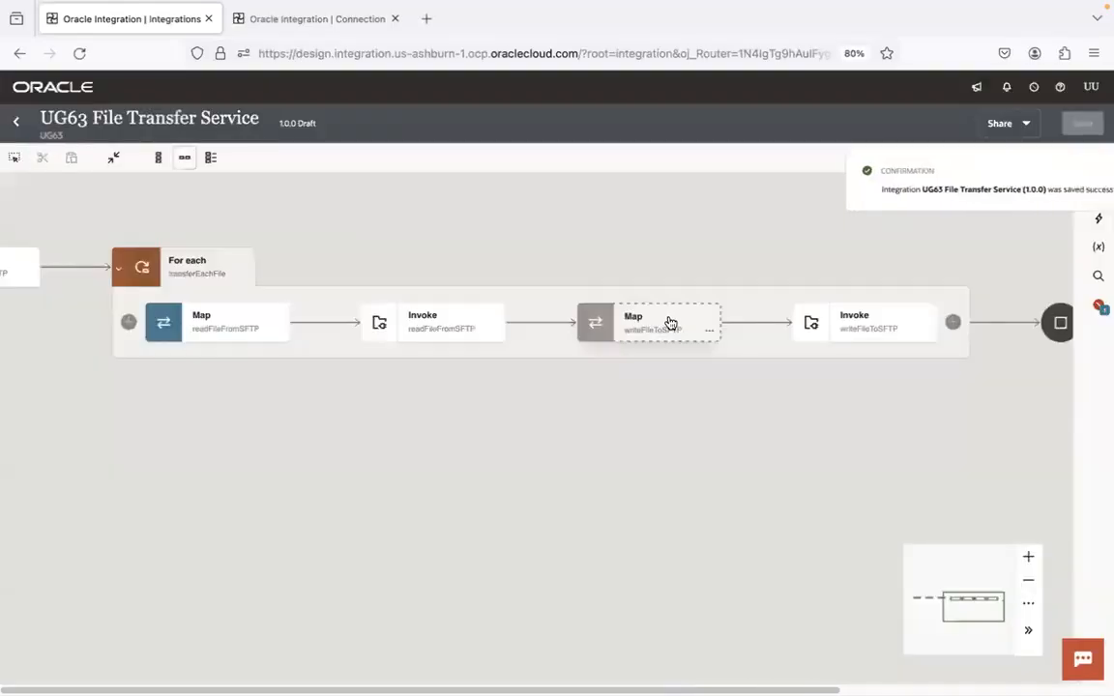
In the writeFileToSFTP map, map outputDir to Directory and currentFile's Filename to File Name under Outbound FTP Header Type
{"action": "double_click", "coordinate": [669, 321]}
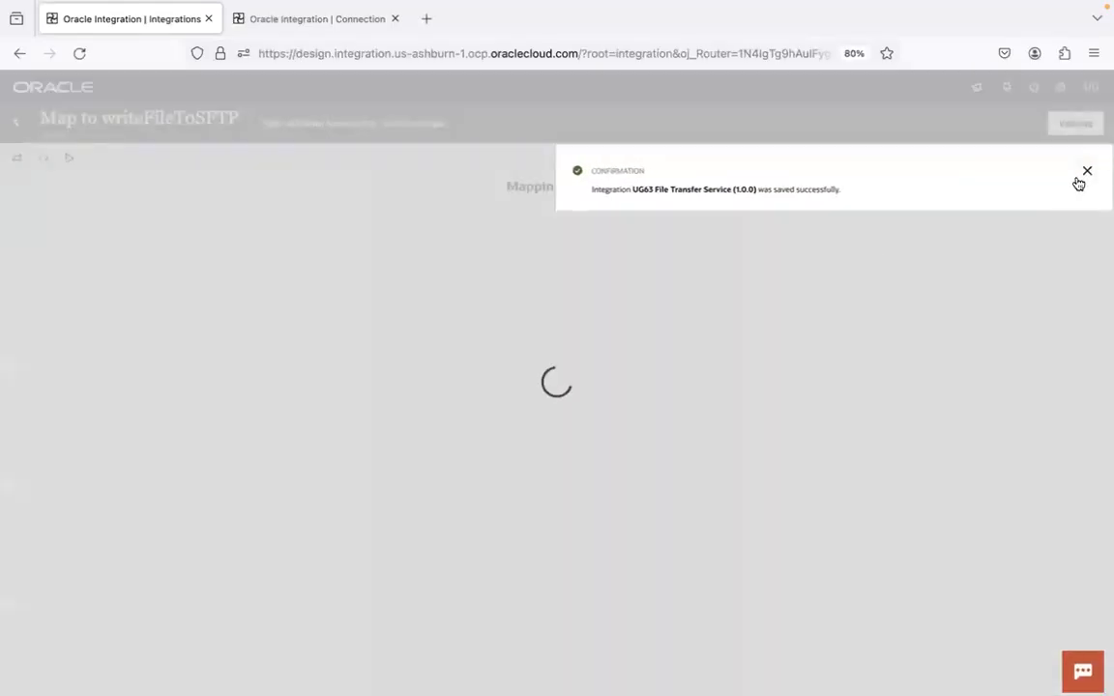
{"action": "left_click", "coordinate": [1086, 171]}
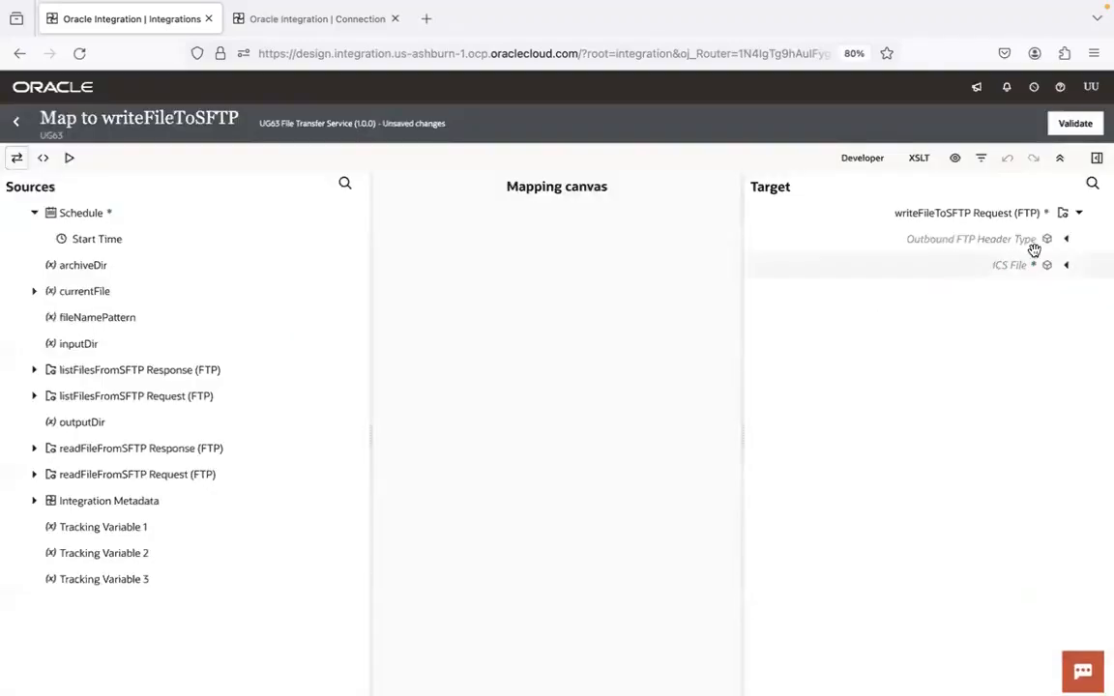
{"action": "left_click", "coordinate": [1067, 239]}
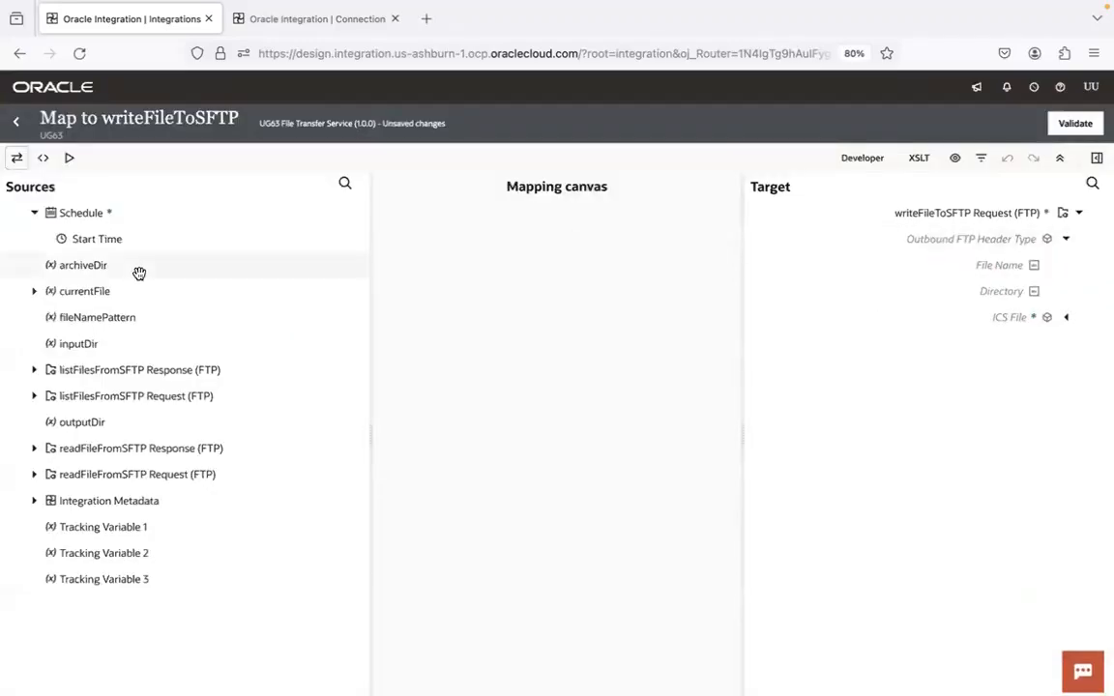
{"action": "left_click_drag", "start_coordinate": [92, 422], "coordinate": [991, 295]}
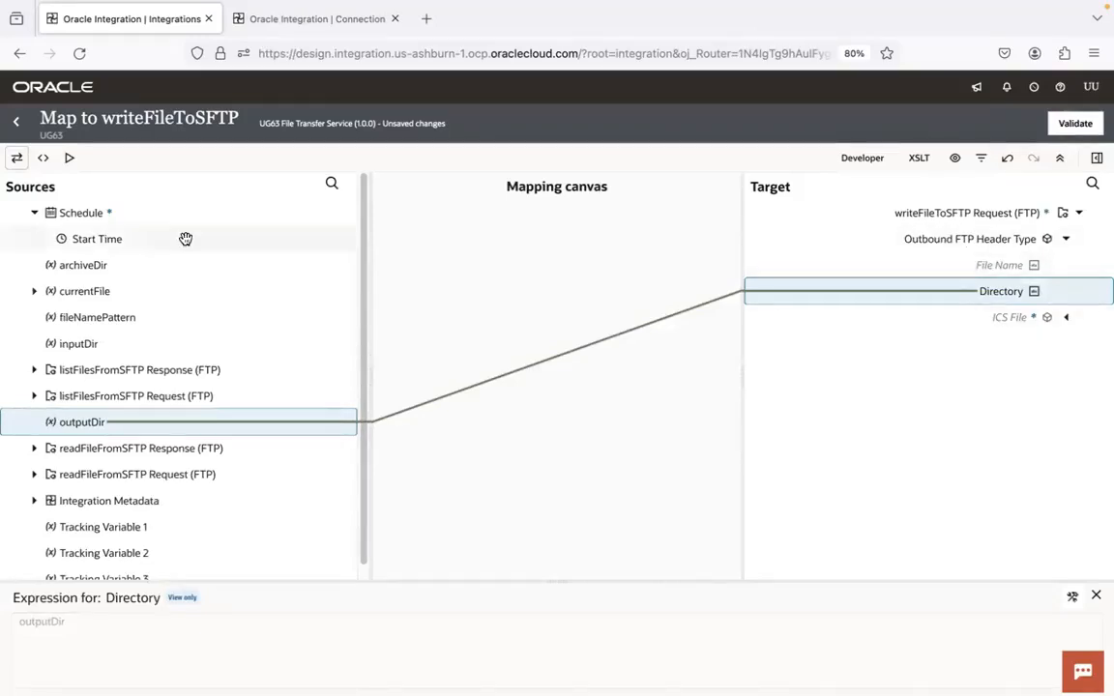
{"action": "left_click", "coordinate": [34, 291]}
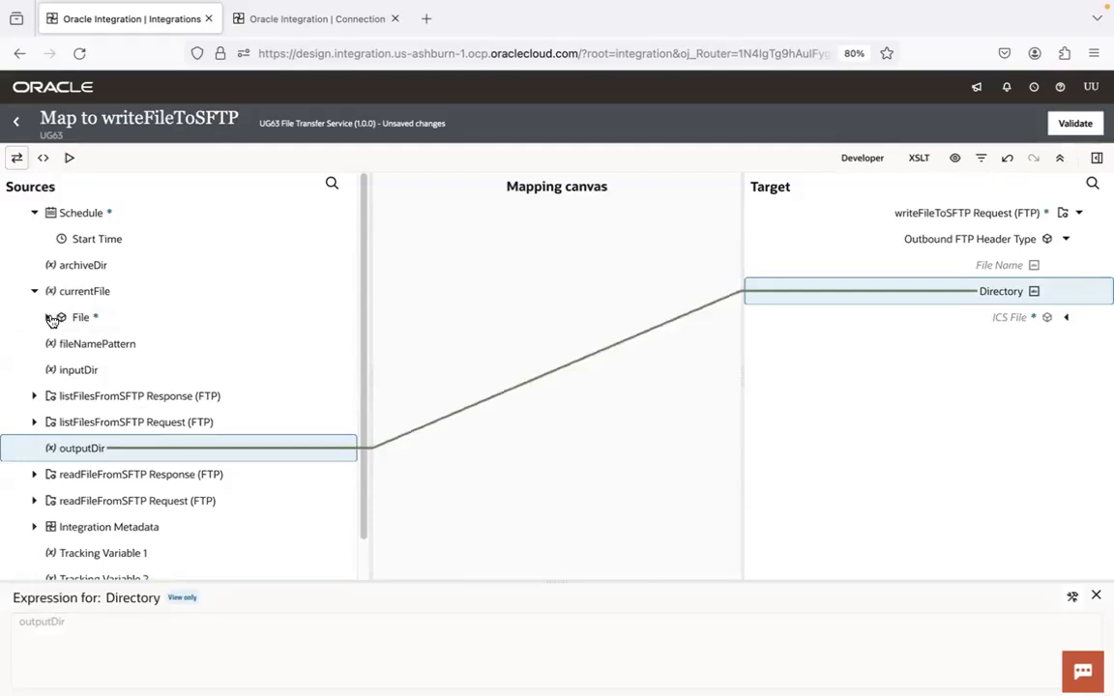
{"action": "left_click", "coordinate": [49, 318]}
{"action": "left_click_drag", "start_coordinate": [116, 371], "coordinate": [981, 264]}
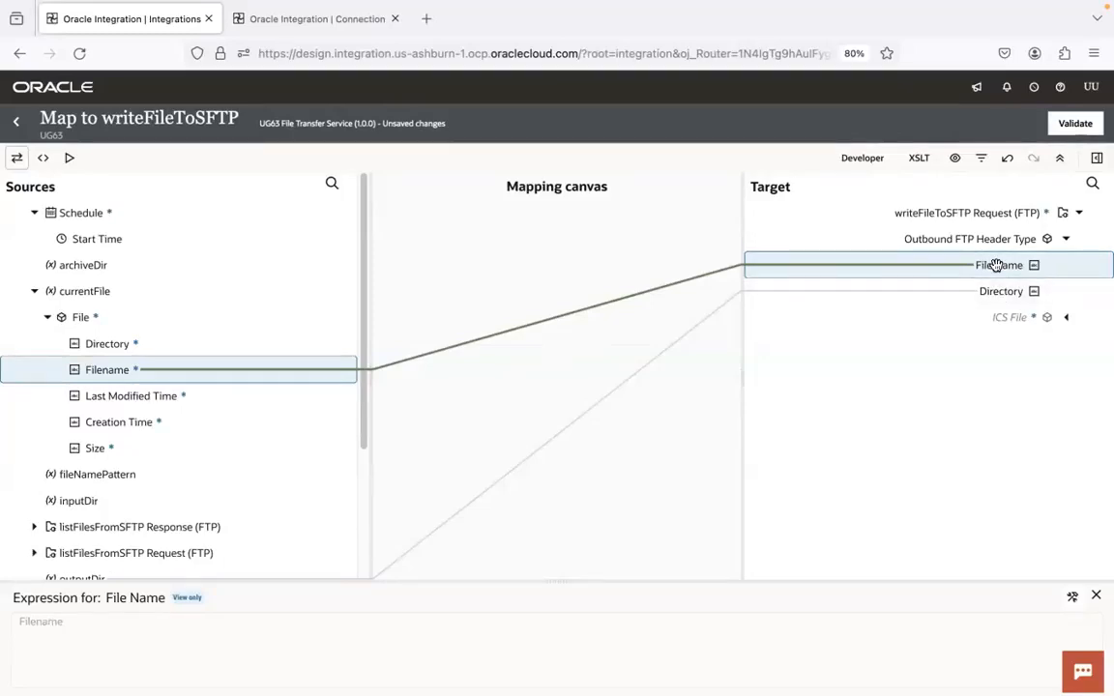
Switch to Visual Studio Code and review the encrypted file naming in step 4 of the file transfer notes
{"action": "key", "text": "super+Tab"}
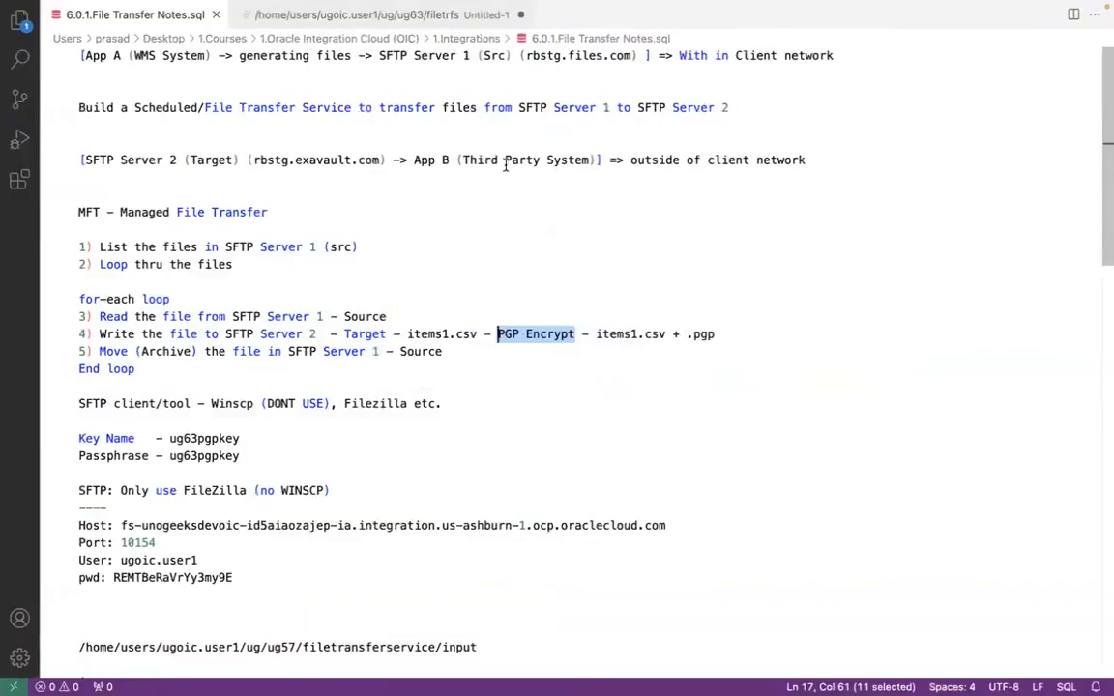
{"action": "left_click", "coordinate": [504, 160]}
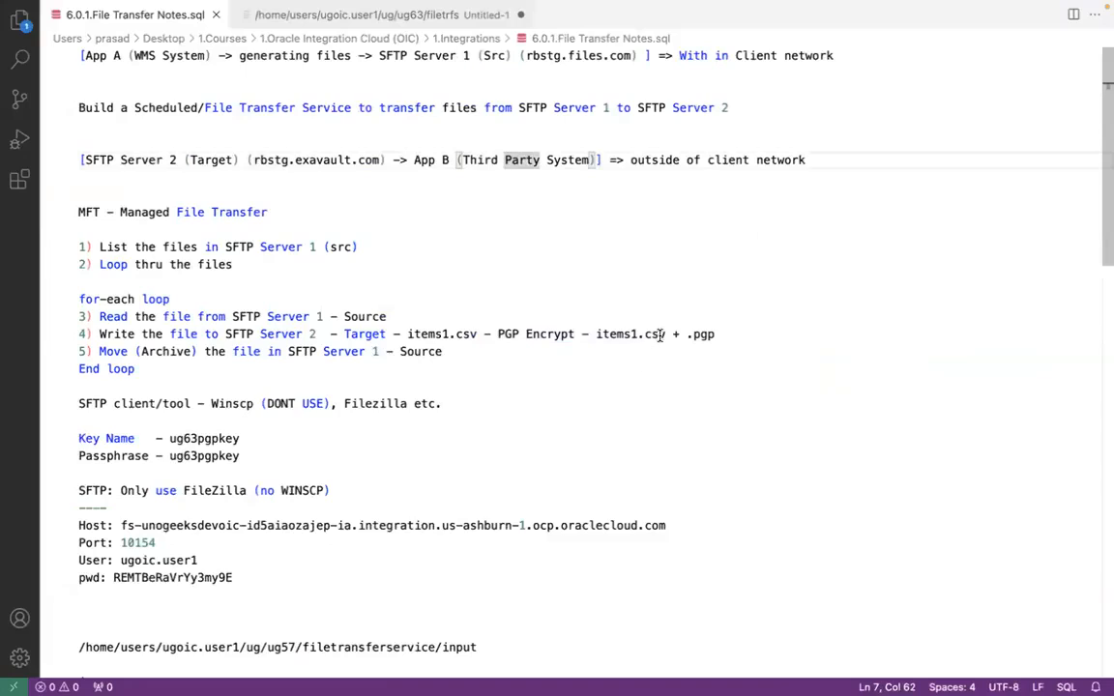
{"action": "left_click_drag", "start_coordinate": [662, 331], "coordinate": [594, 334]}
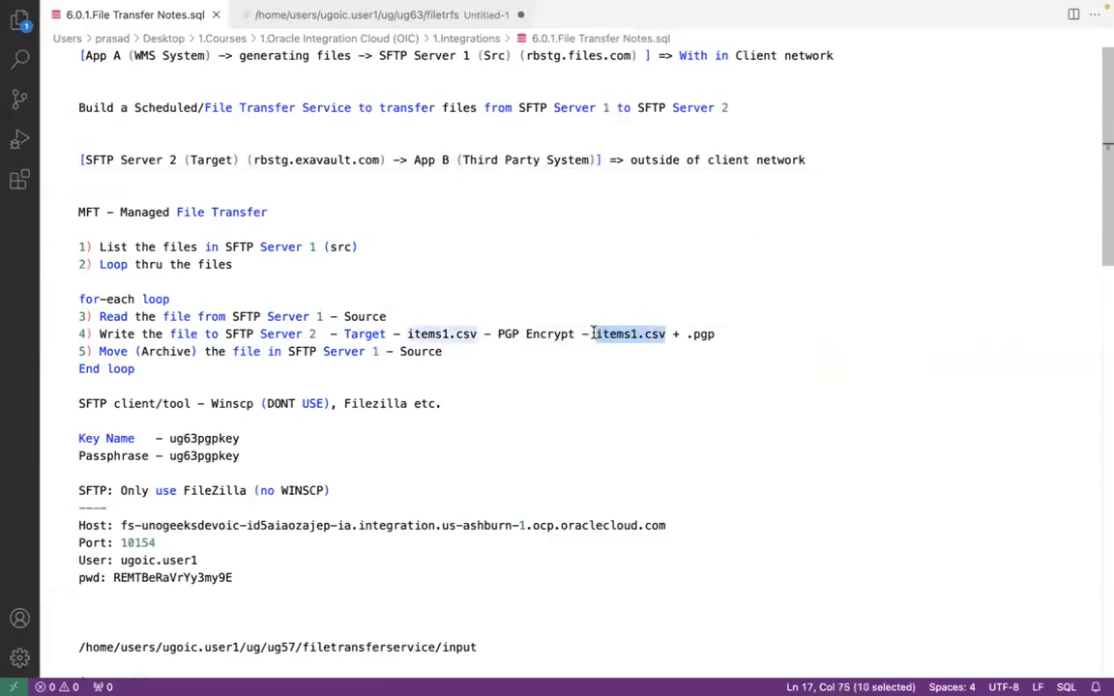
{"action": "left_click", "coordinate": [643, 335]}
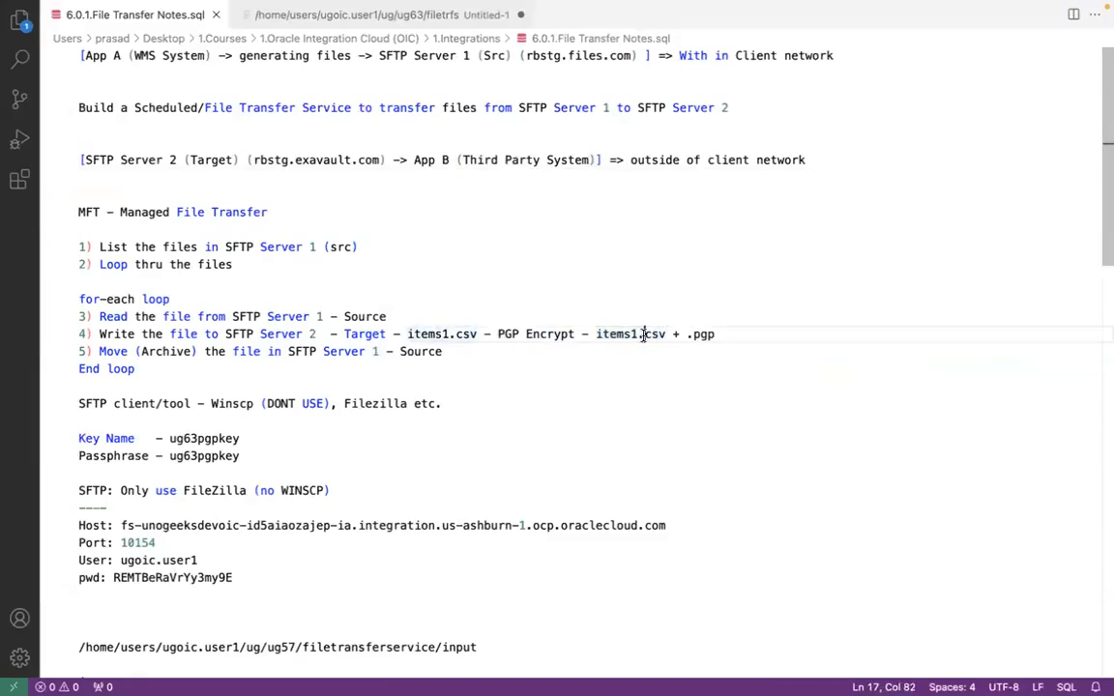
{"action": "left_click", "coordinate": [499, 159]}
{"action": "left_click", "coordinate": [642, 334]}
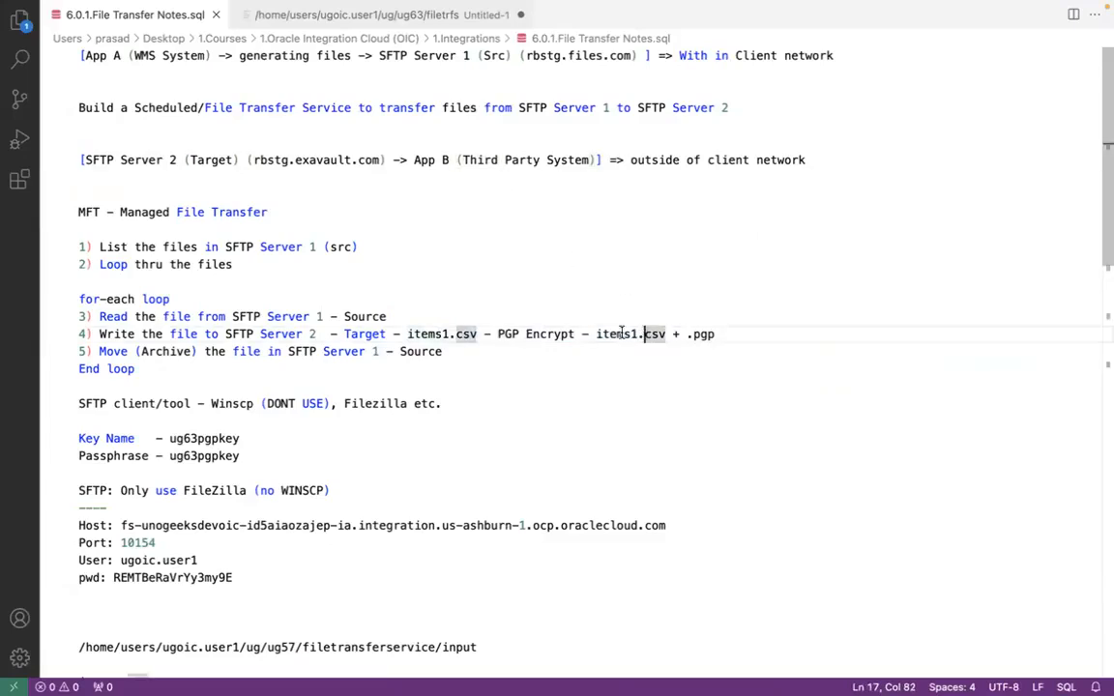
{"action": "left_click", "coordinate": [598, 333]}
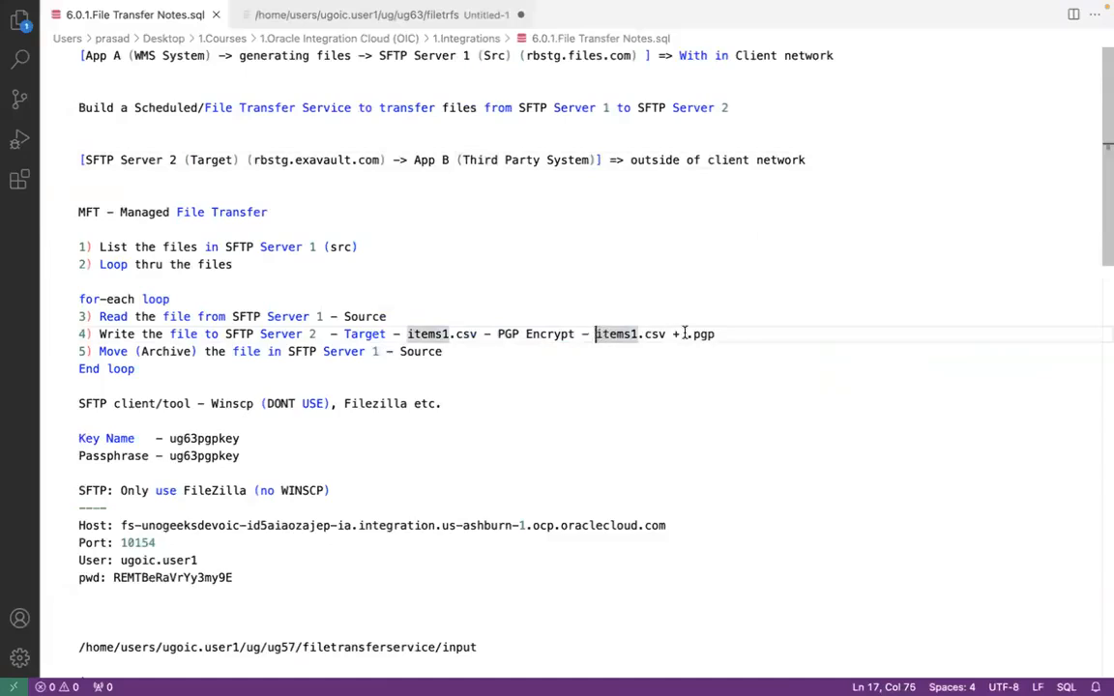
{"action": "left_click", "coordinate": [671, 334], "text": "shift"}
{"action": "left_click", "coordinate": [676, 333]}
{"action": "left_click", "coordinate": [730, 334], "text": "shift"}
{"action": "left_click", "coordinate": [553, 160]}
Return to Oracle Integration and wrap the File Name expression in concat to append '.pgp' to the current file's name
{"action": "key", "text": "super+Tab"}
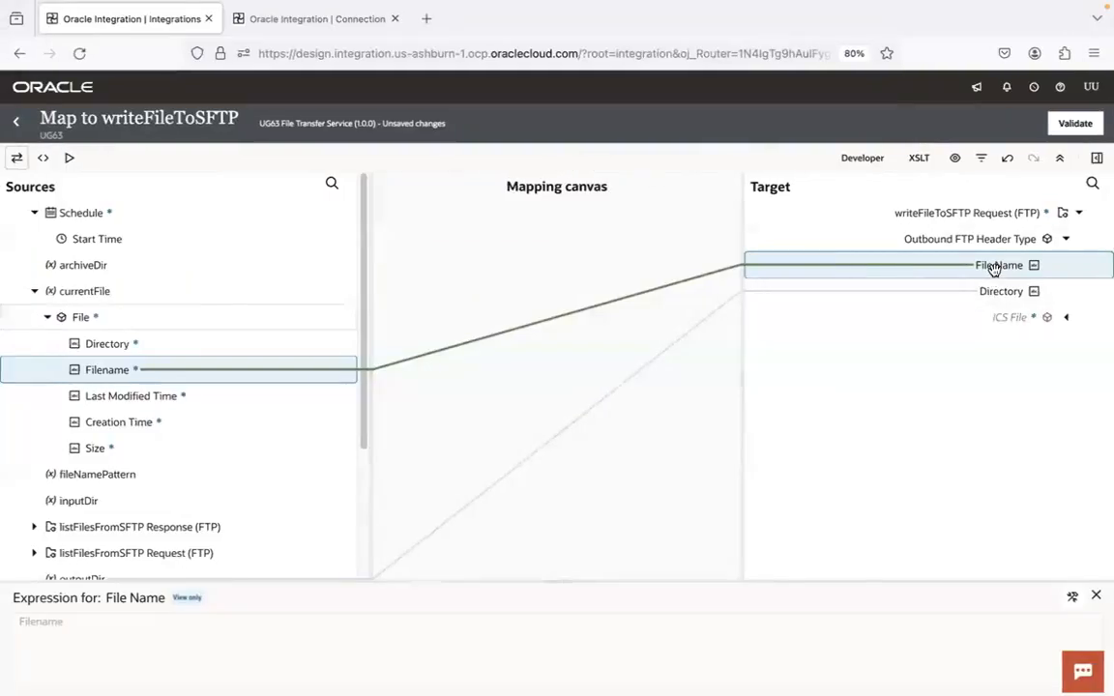
{"action": "left_click", "coordinate": [1073, 597]}
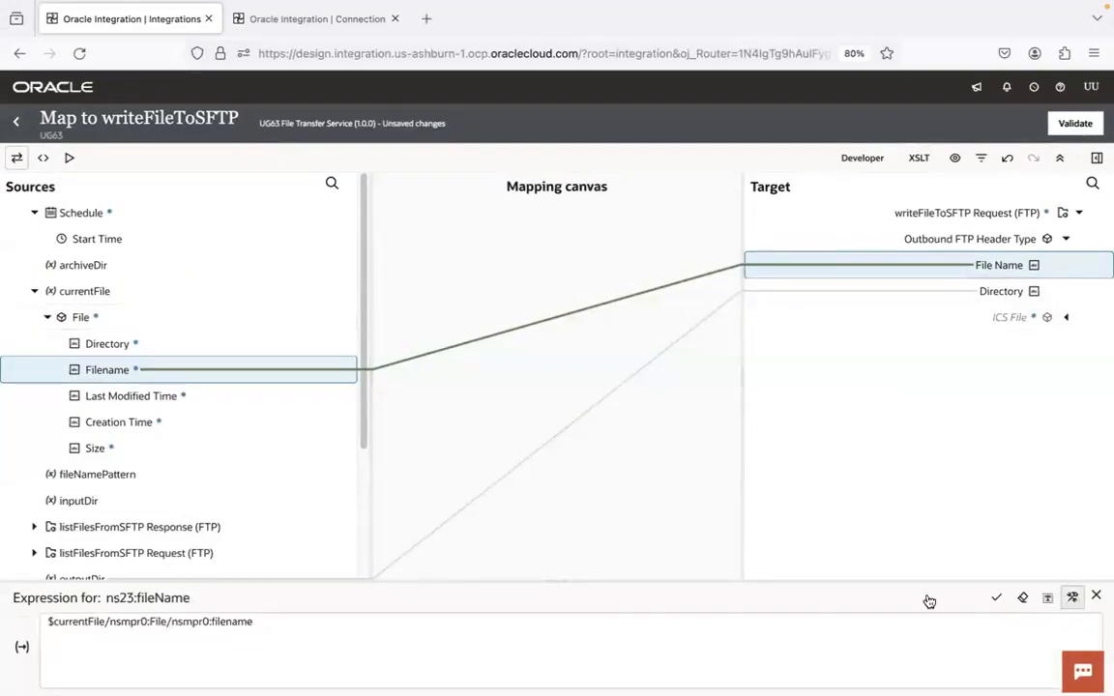
{"action": "left_click", "coordinate": [53, 621]}
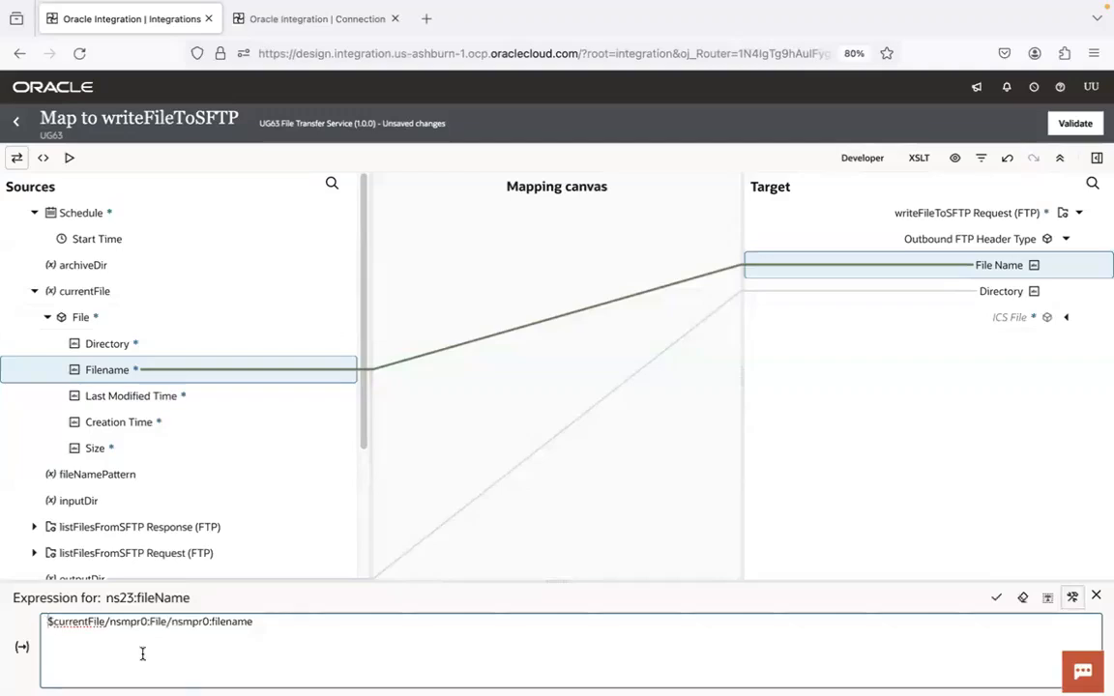
{"action": "type", "text": "concat("}
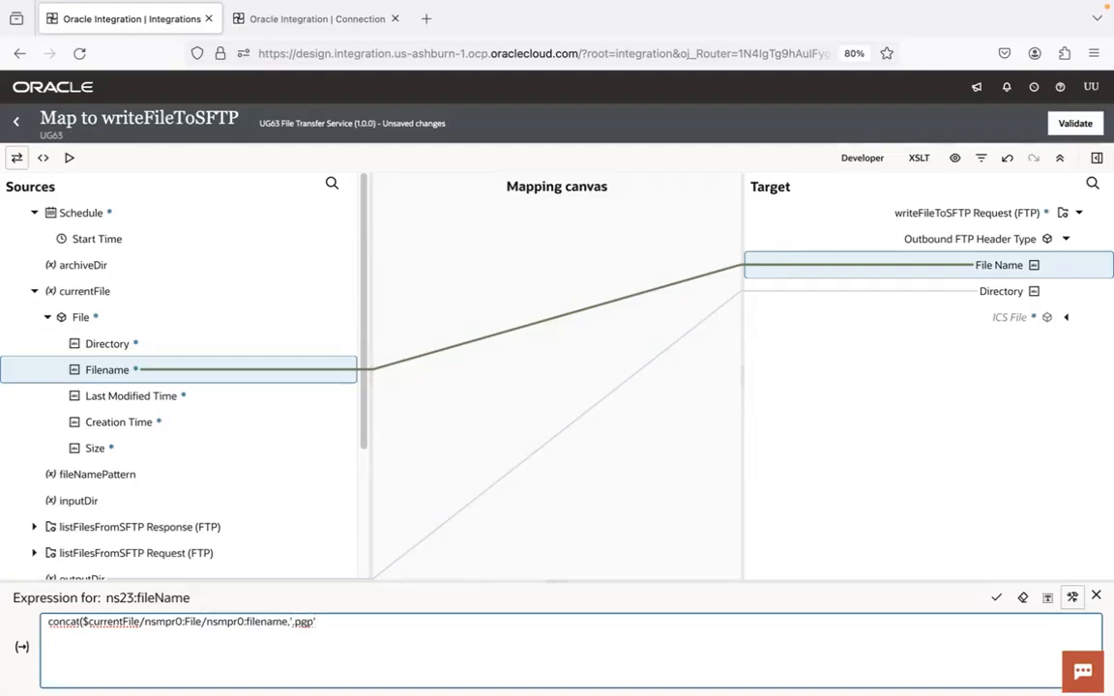
{"action": "left_click", "coordinate": [996, 596]}
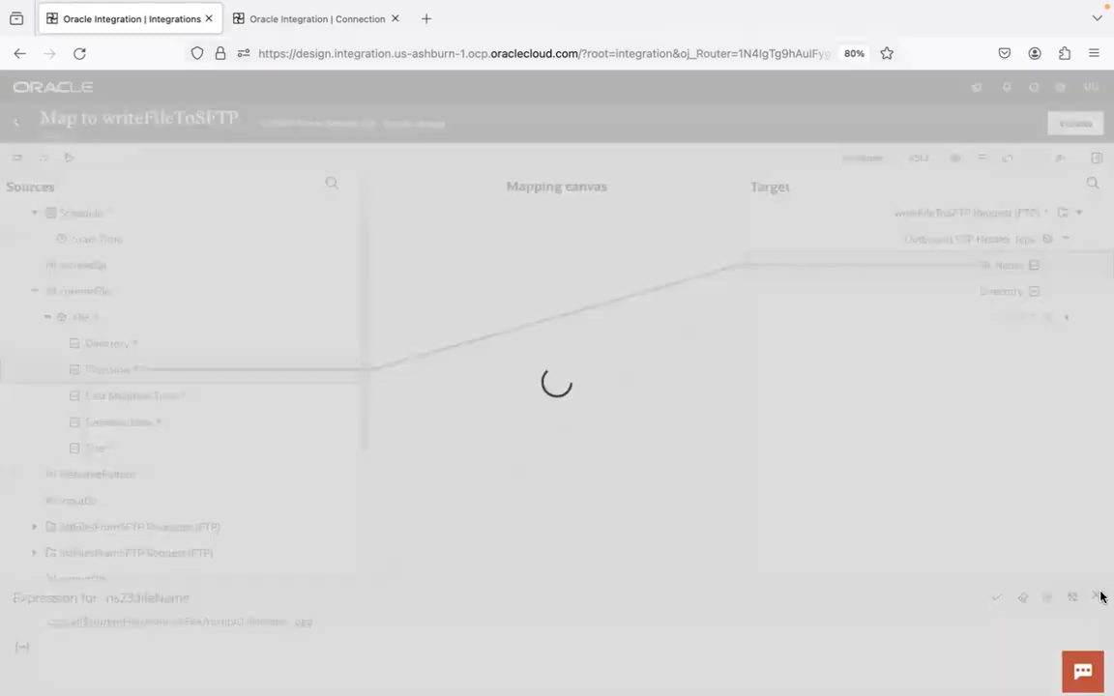
{"action": "left_click", "coordinate": [1099, 600]}
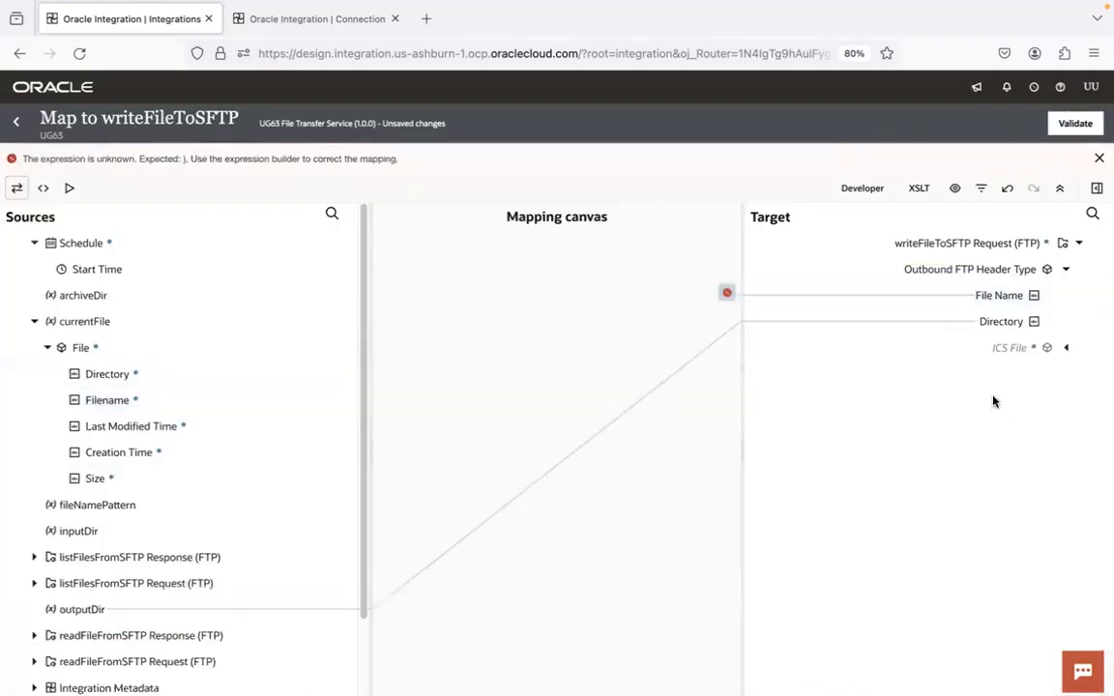
Add the missing closing parenthesis to the File Name concat expression and apply it
{"action": "left_click", "coordinate": [998, 297]}
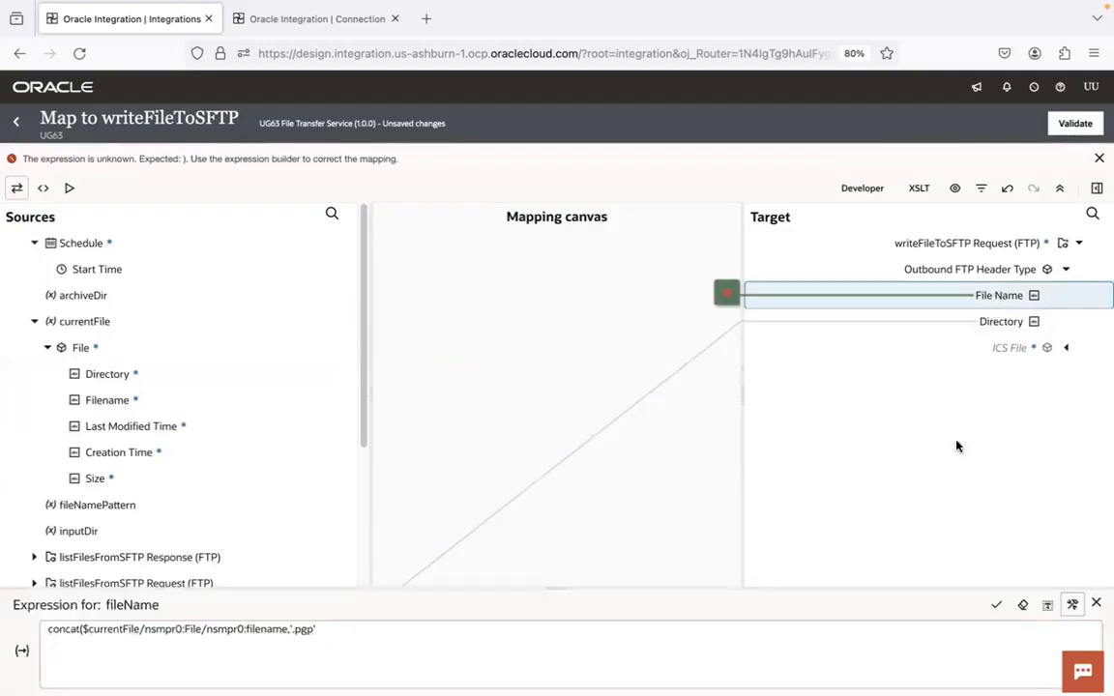
{"action": "left_click", "coordinate": [401, 636]}
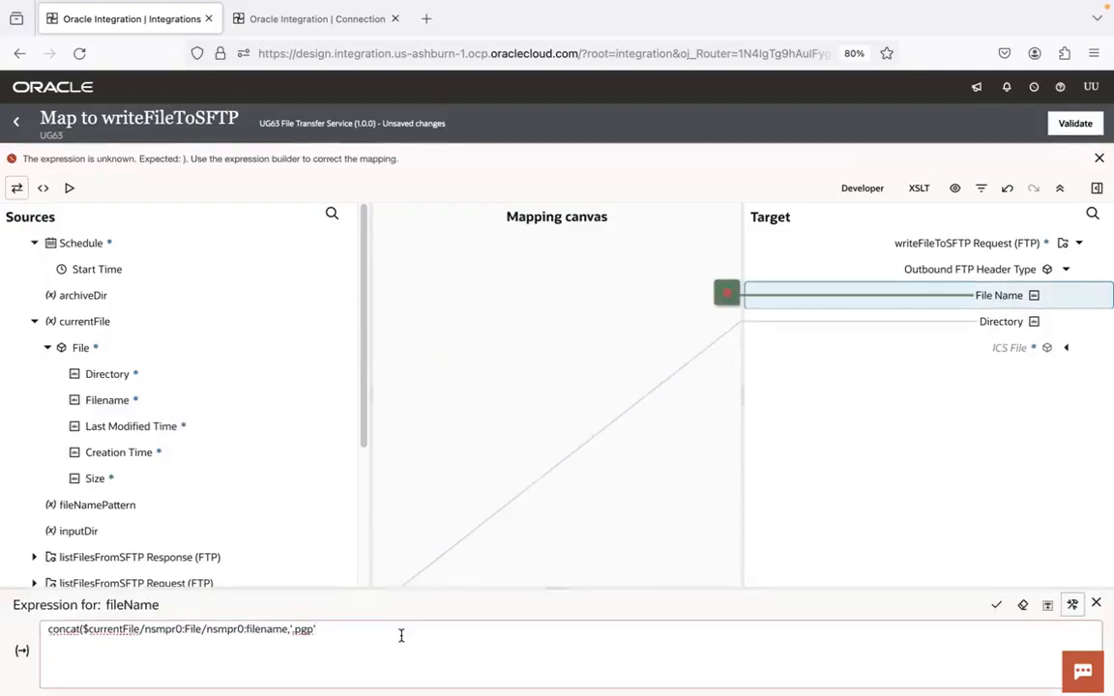
{"action": "left_click", "coordinate": [996, 604]}
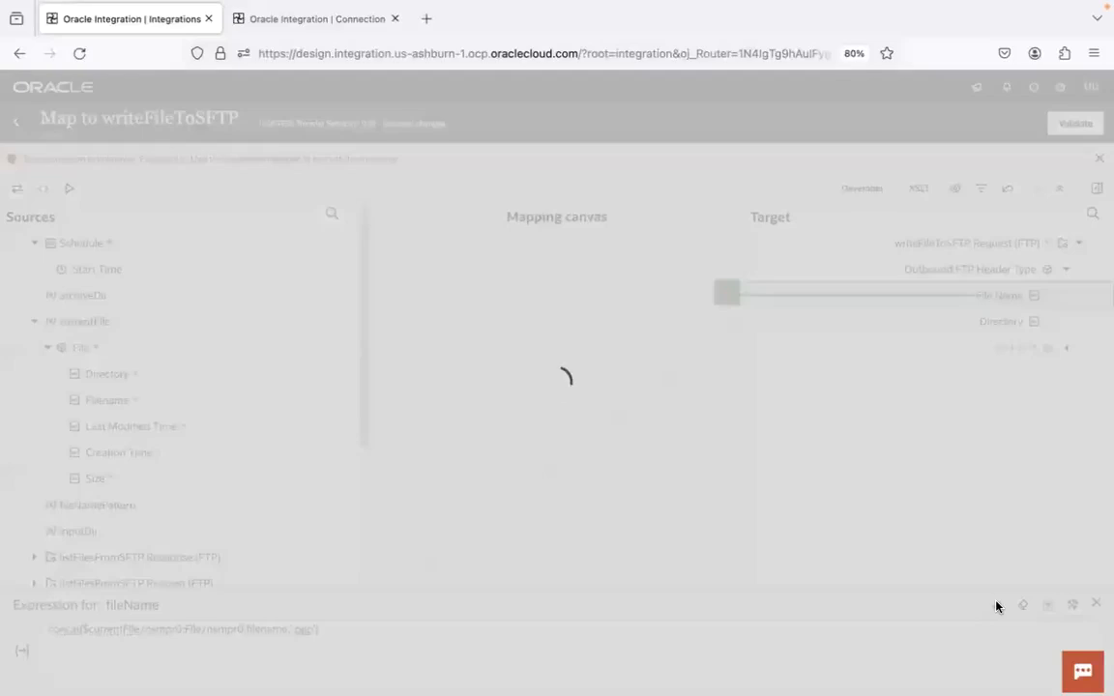
{"action": "left_click", "coordinate": [1098, 601]}
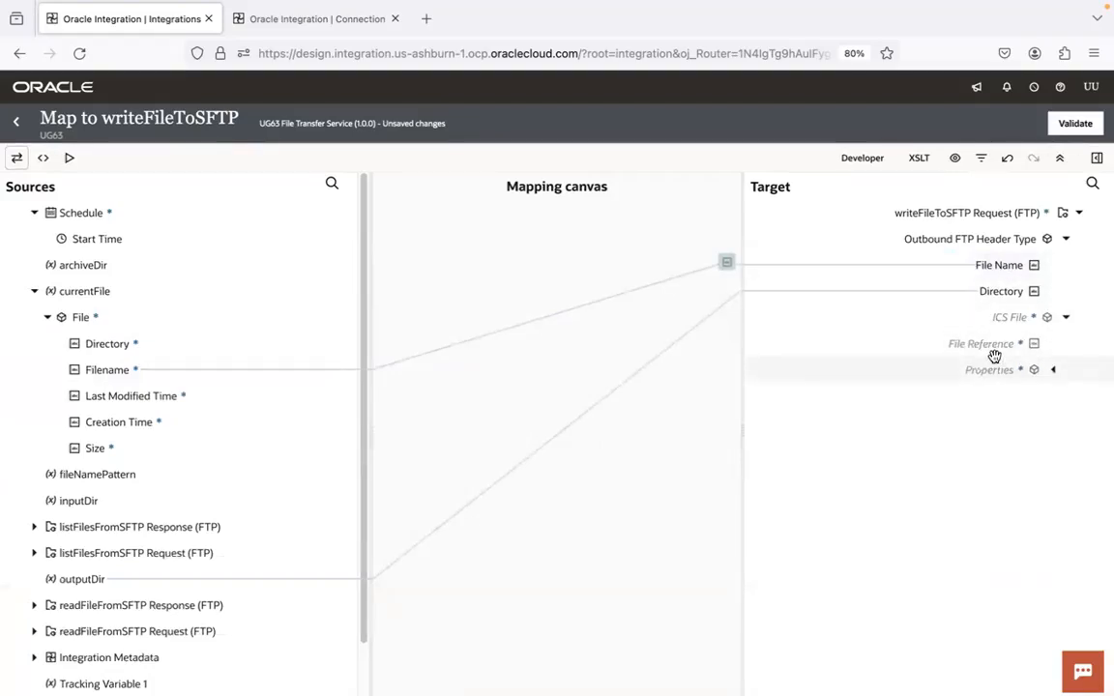
Map the File Reference under the readFileFromSFTP response's ICS File to the target ICS File's File Reference and validate the writeFileToSFTP map
{"action": "left_click", "coordinate": [35, 291]}
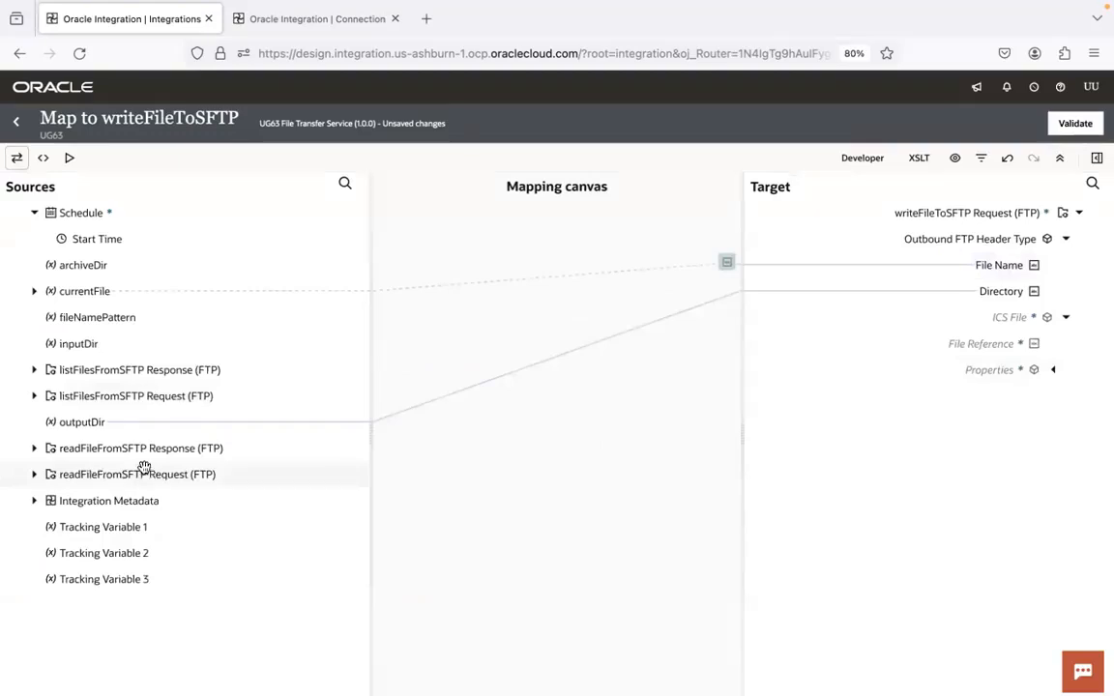
{"action": "left_click", "coordinate": [43, 453]}
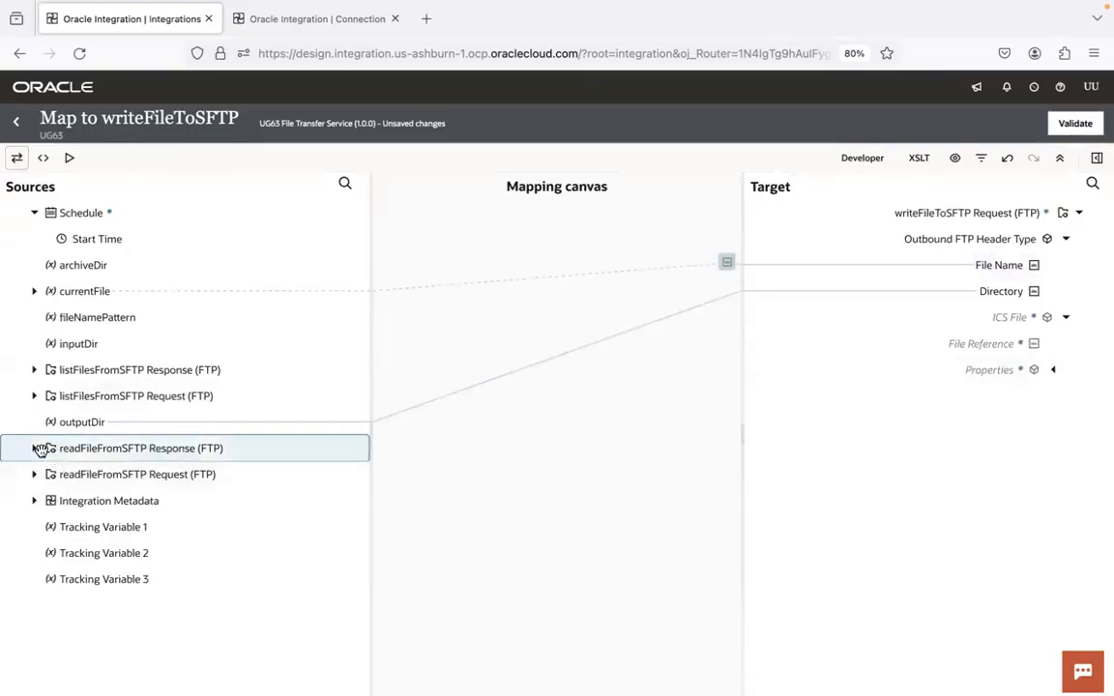
{"action": "left_click", "coordinate": [34, 448]}
{"action": "left_click", "coordinate": [47, 474]}
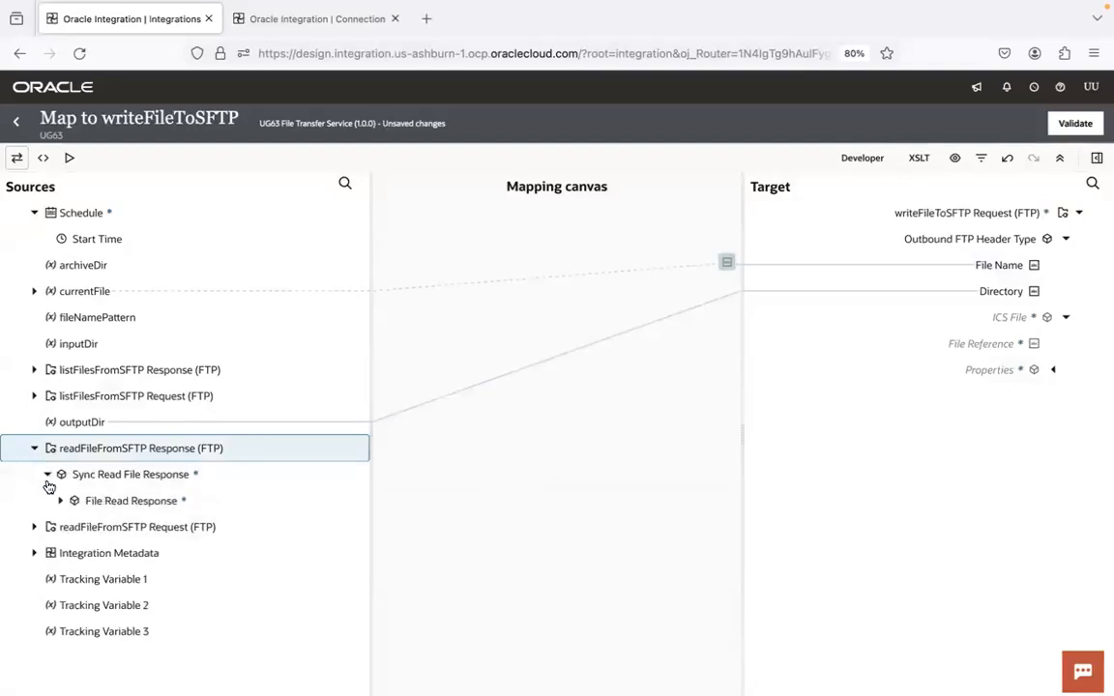
{"action": "left_click", "coordinate": [60, 501]}
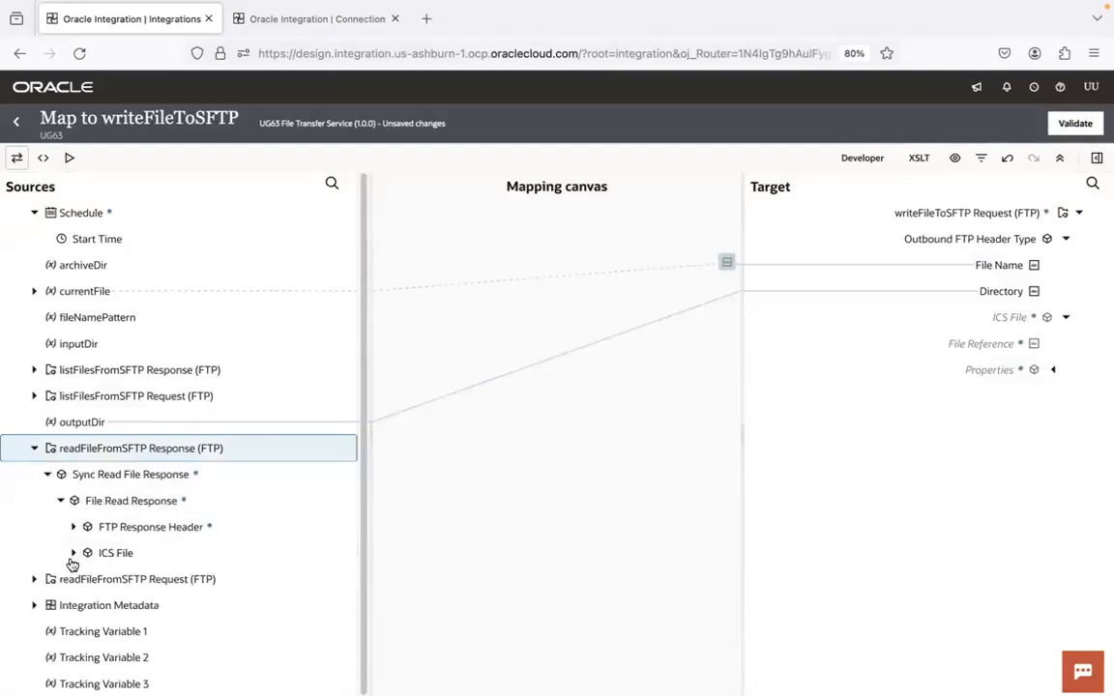
{"action": "left_click", "coordinate": [75, 554]}
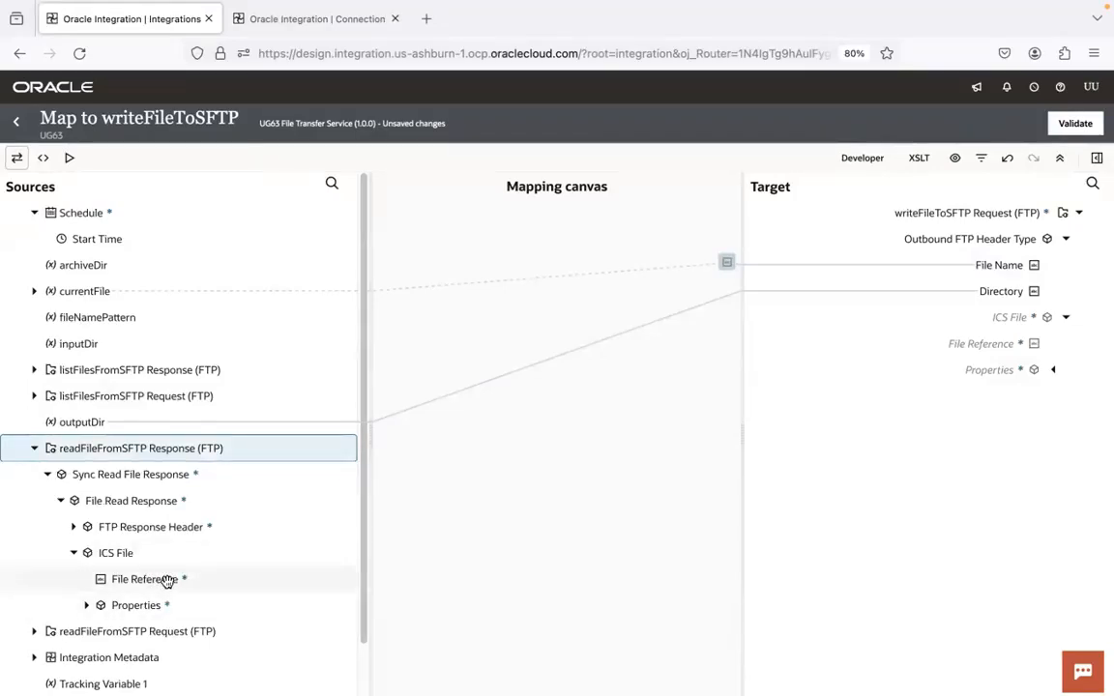
{"action": "left_click_drag", "start_coordinate": [167, 581], "coordinate": [956, 345]}
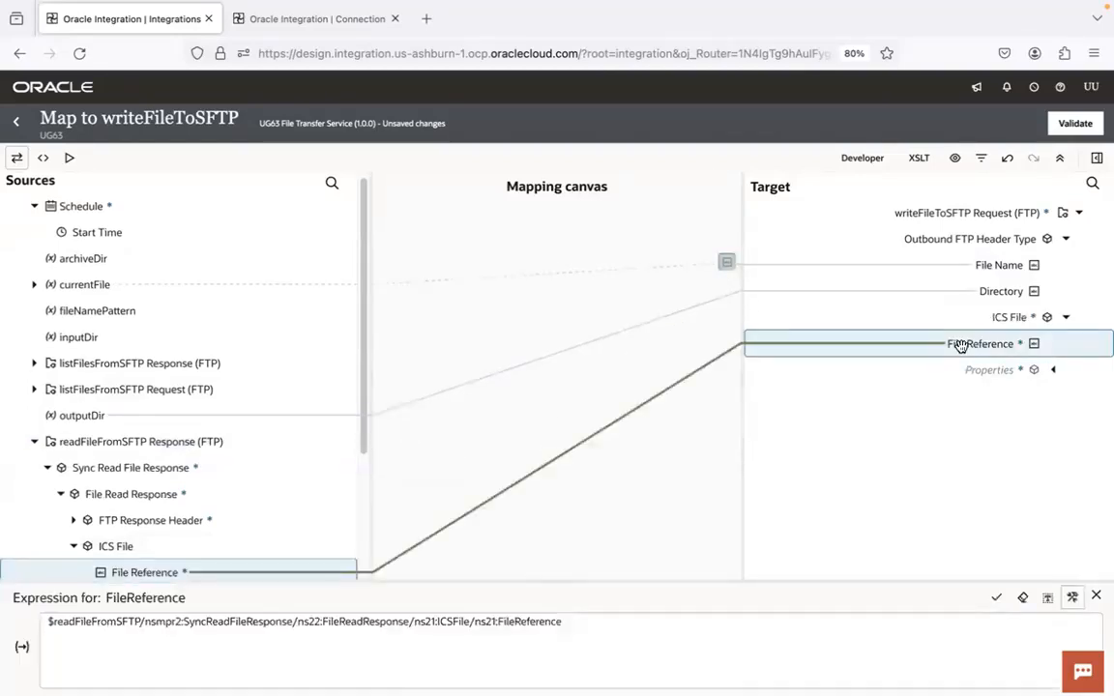
{"action": "scroll", "coordinate": [372, 286], "scroll_direction": "down", "scroll_amount": 1}
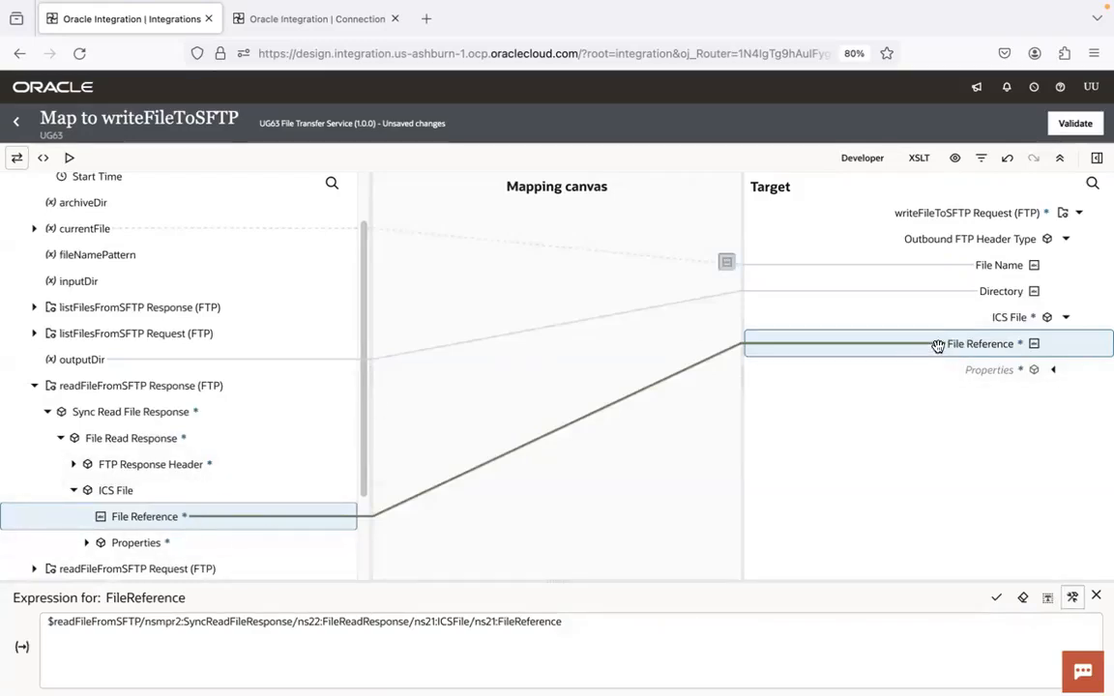
{"action": "left_click", "coordinate": [1073, 126]}
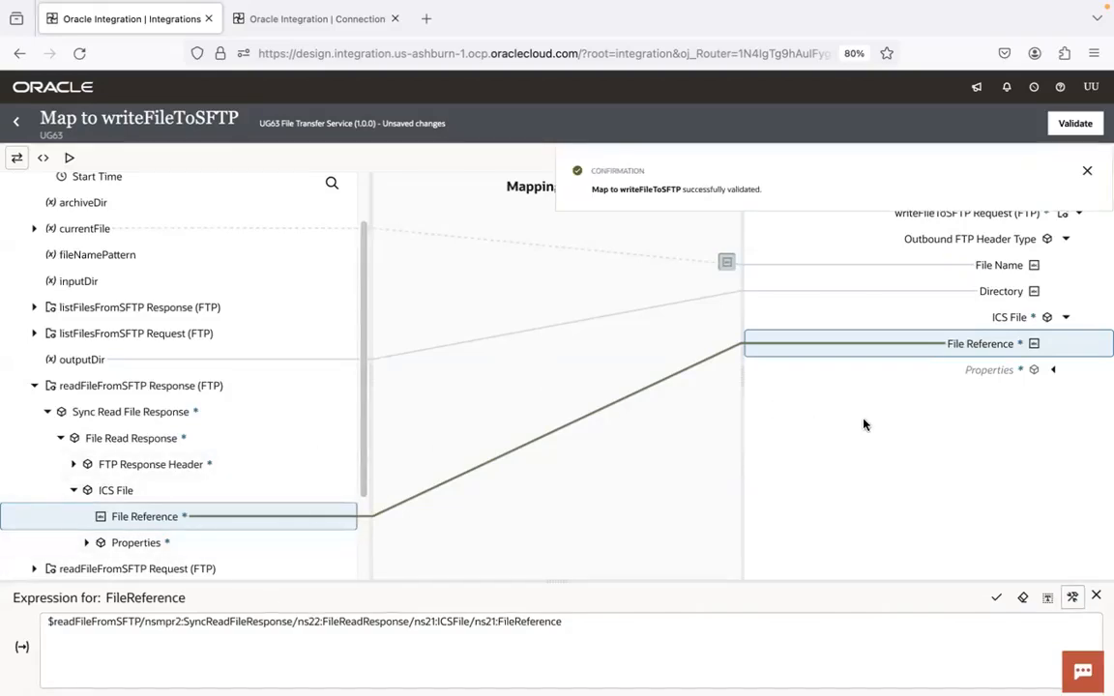
{"action": "key", "text": "super+Tab"}
{"action": "key", "text": "super+Tab"}
{"action": "key", "text": "super+Tab"}
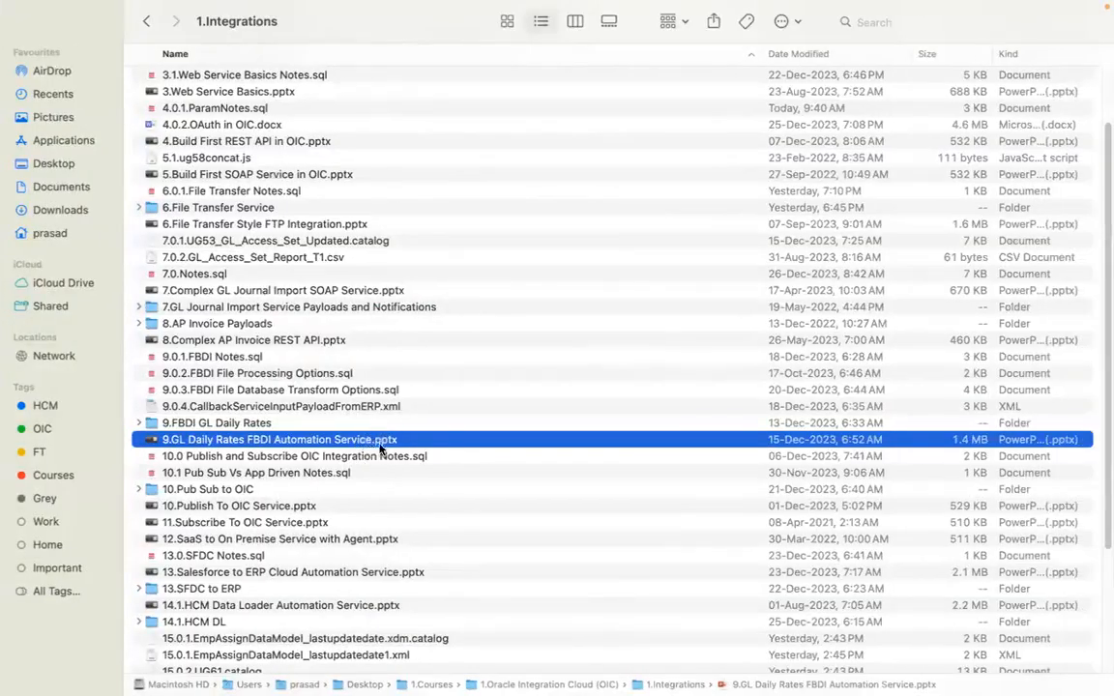
{"action": "key", "text": "super+Tab"}
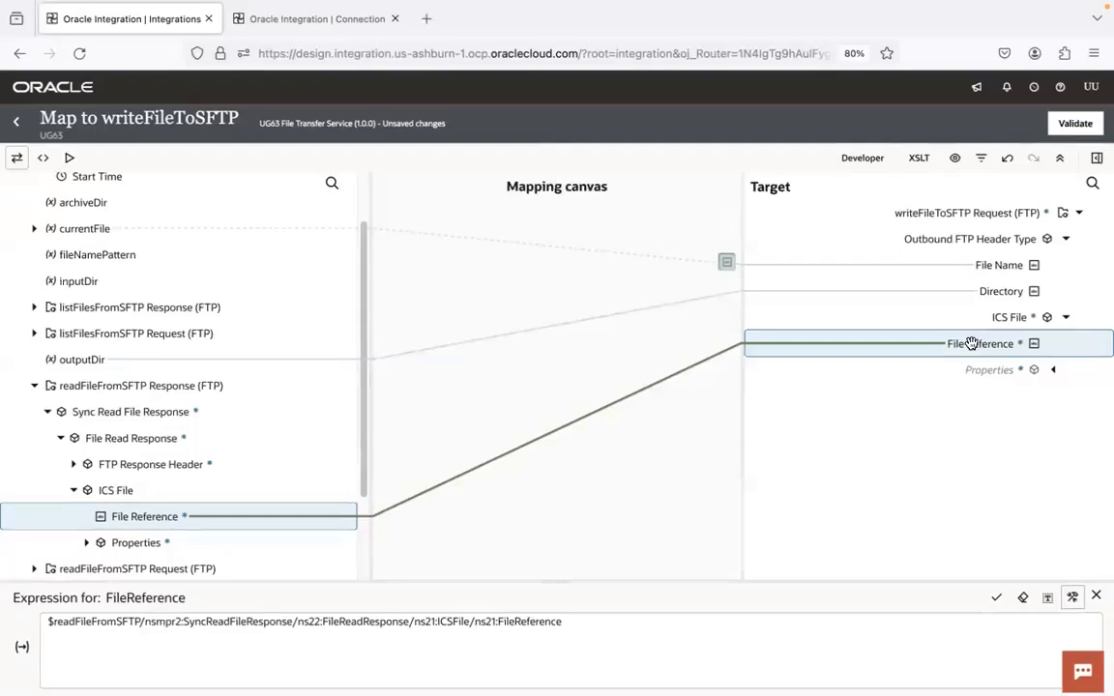
Return to the integration flow and review the writeFileToSFTP map and the steps from listFilesFromSFTP through the transferEachFile loop
{"action": "left_click", "coordinate": [15, 120]}
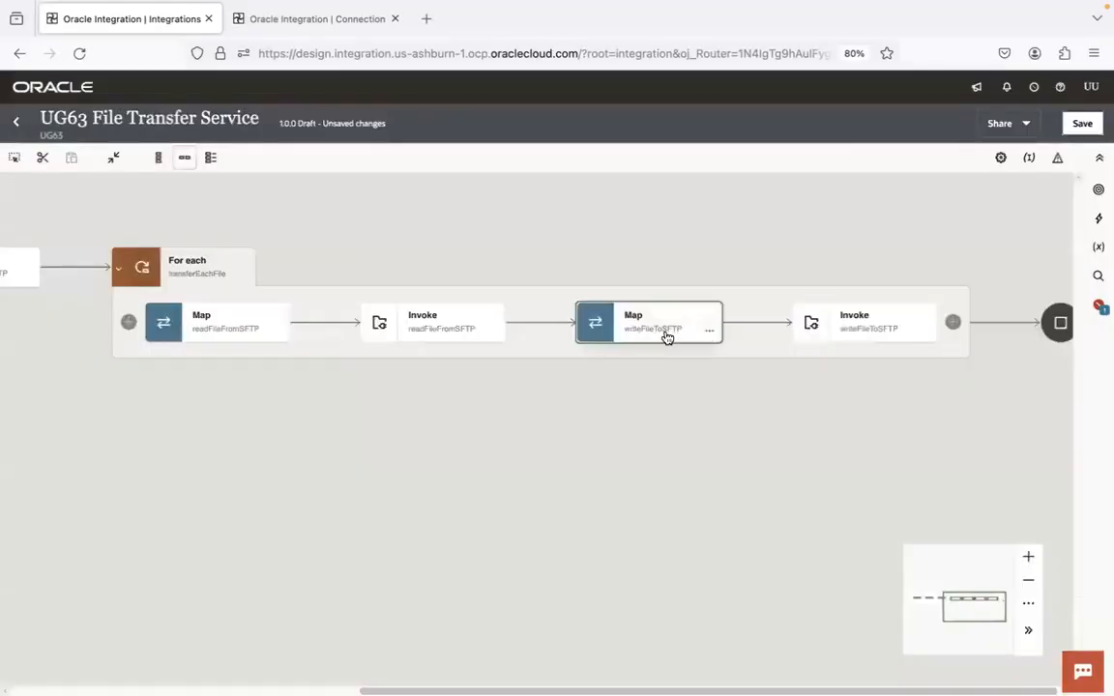
{"action": "left_click_drag", "start_coordinate": [869, 220], "coordinate": [597, 221]}
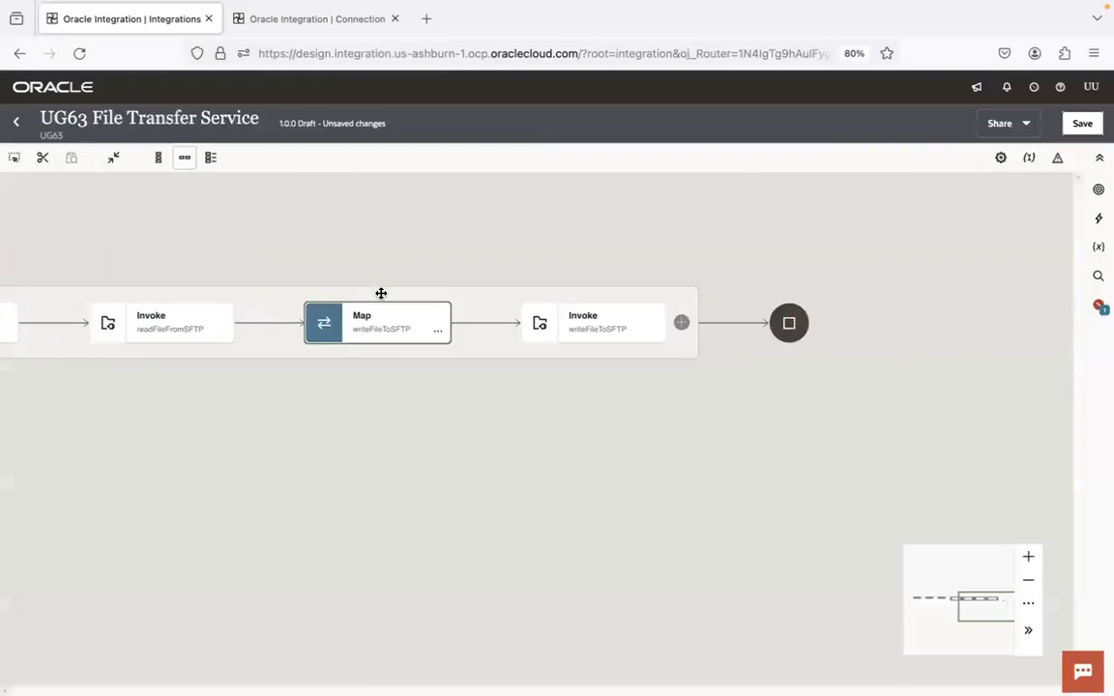
{"action": "double_click", "coordinate": [383, 323]}
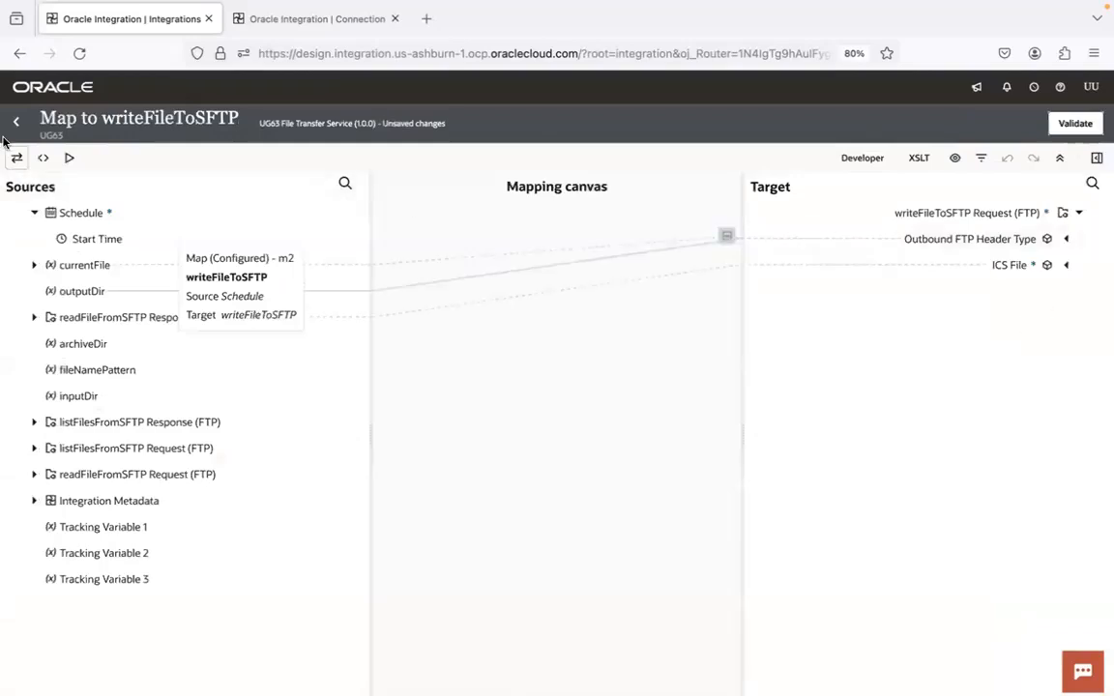
{"action": "left_click", "coordinate": [15, 122]}
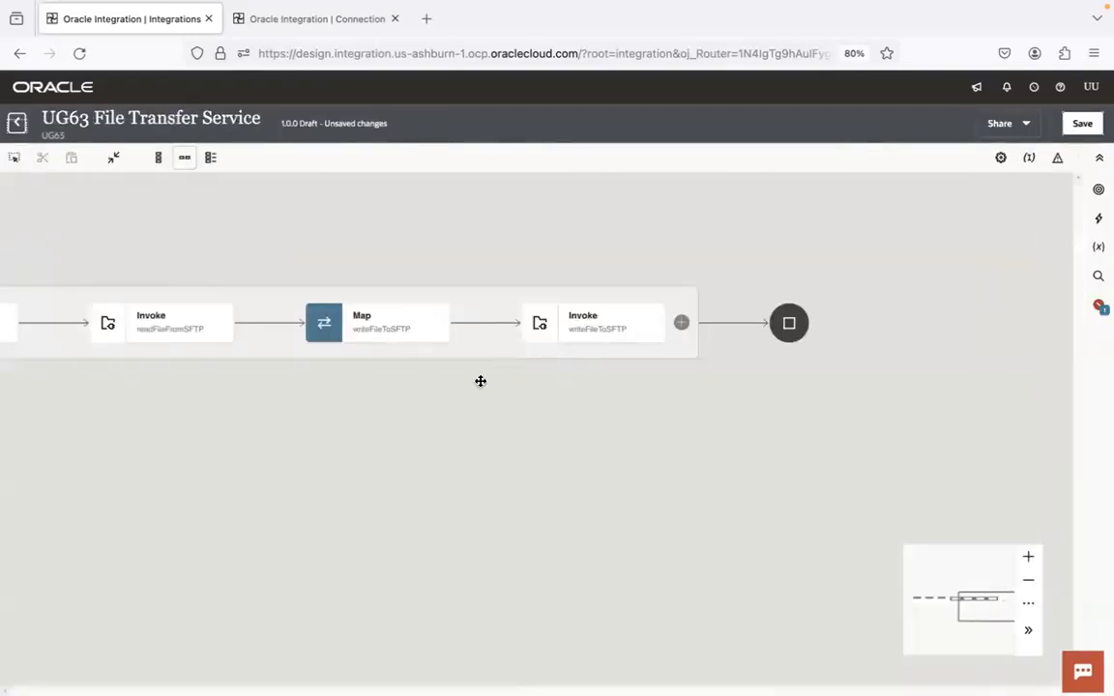
{"action": "left_click_drag", "start_coordinate": [495, 413], "coordinate": [963, 422]}
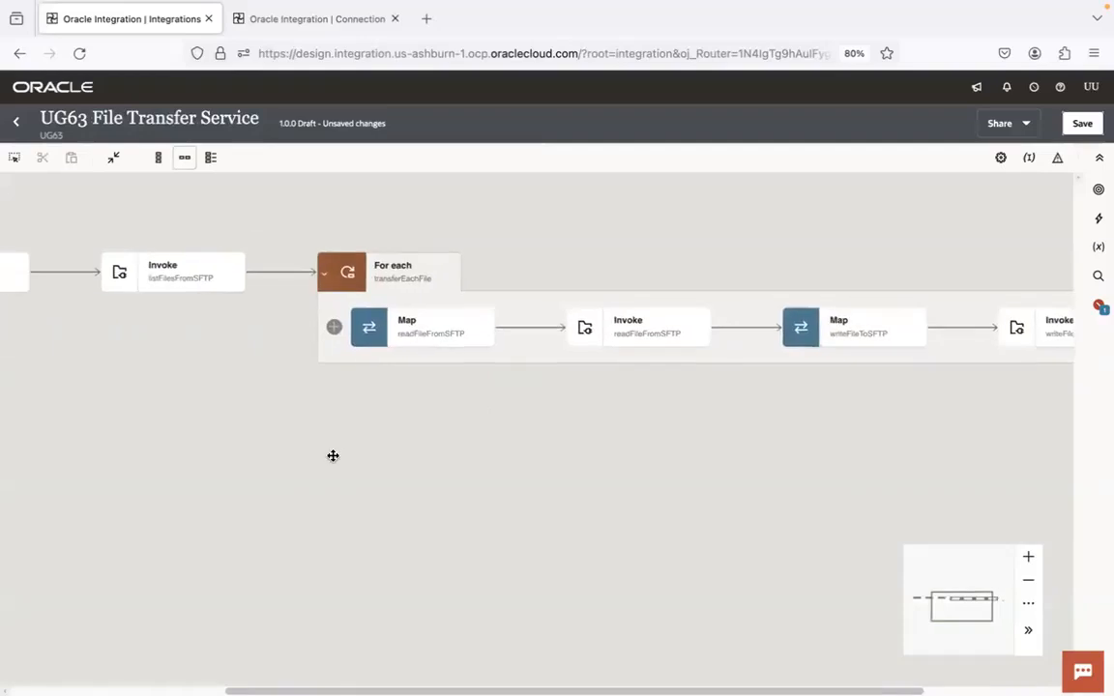
{"action": "left_click_drag", "start_coordinate": [333, 456], "coordinate": [635, 481]}
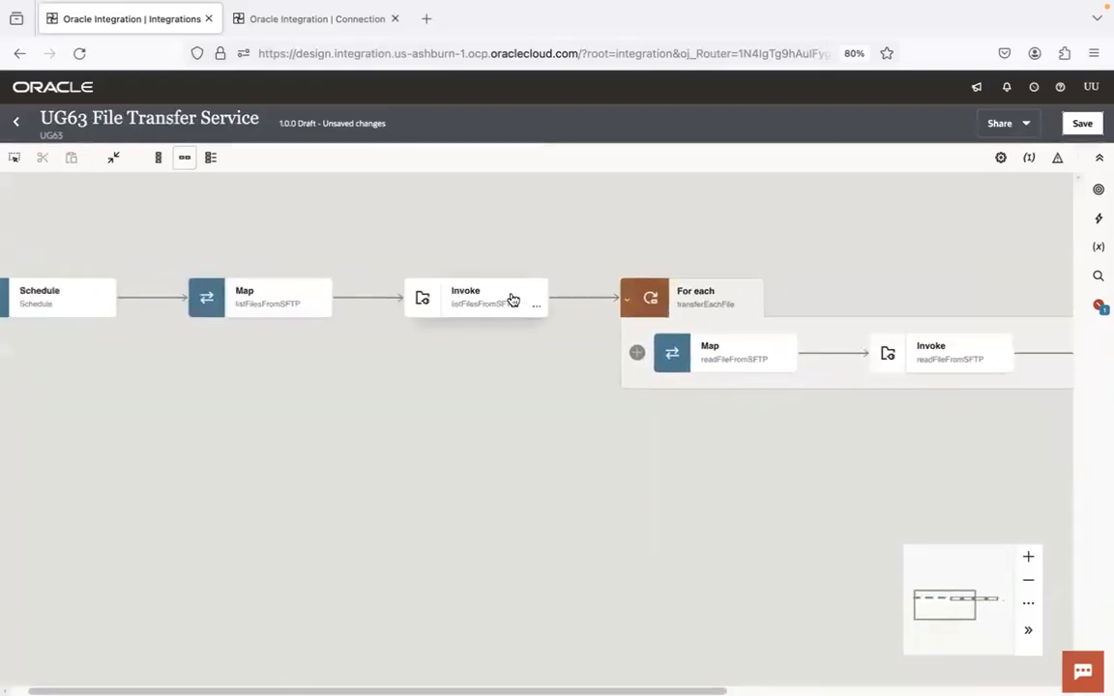
{"action": "left_click_drag", "start_coordinate": [674, 438], "coordinate": [137, 415]}
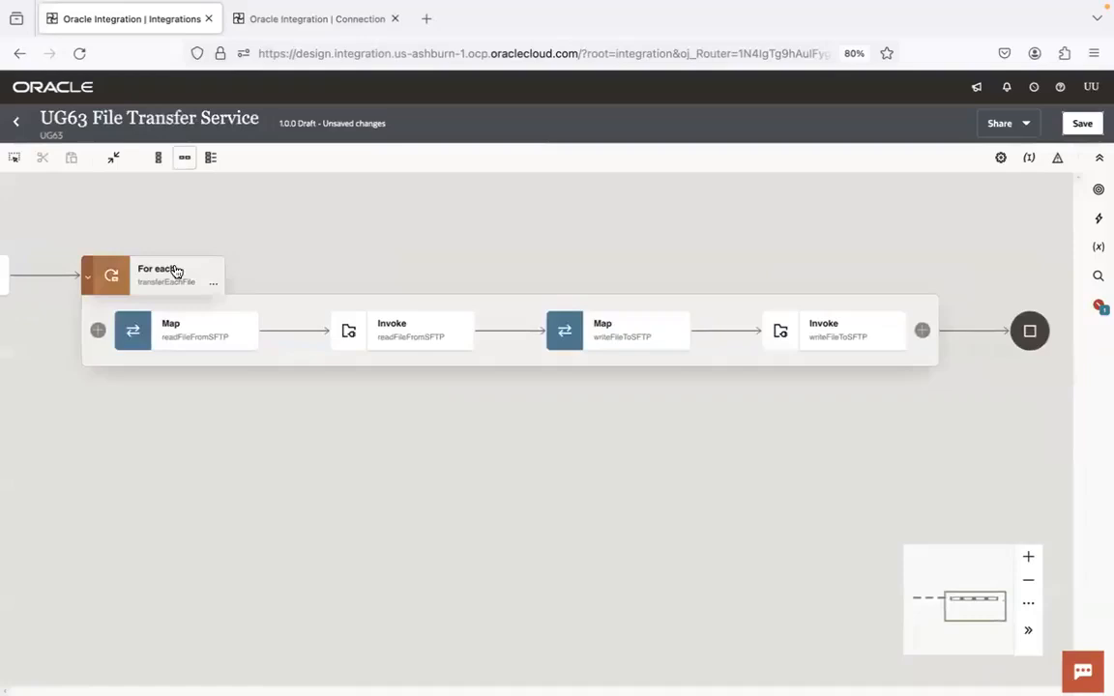
Add a UG63 FTP Conn invoke named archiveFileInSFTP after writeFileToSFTP inside the For each loop
{"action": "left_click_drag", "start_coordinate": [460, 427], "coordinate": [177, 388]}
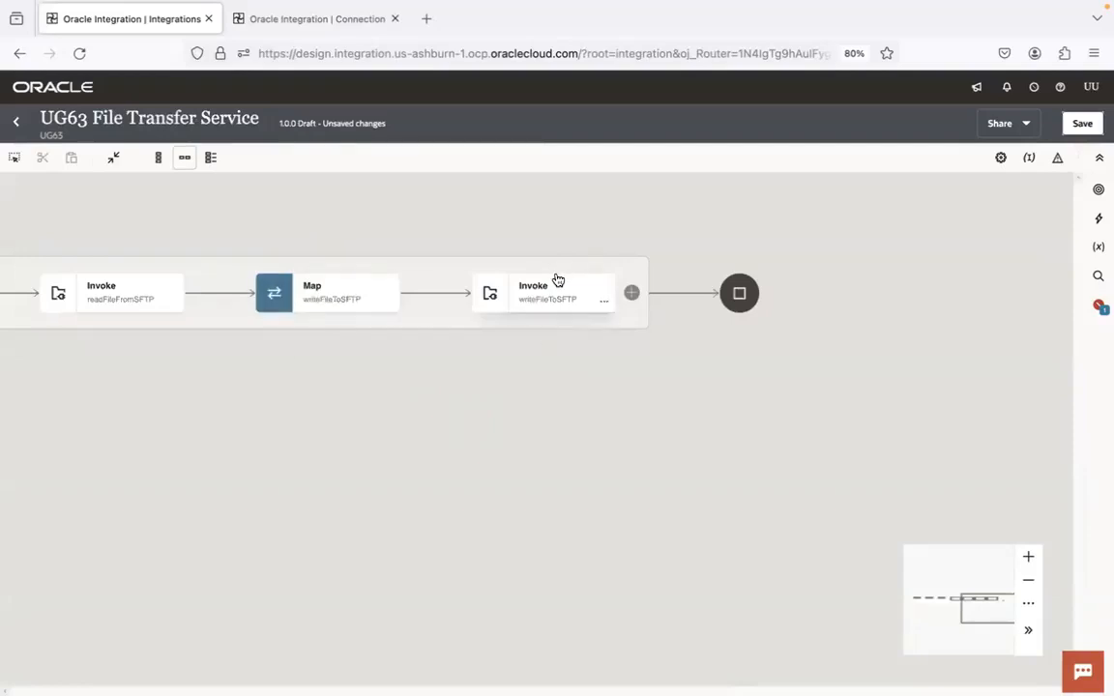
{"action": "left_click", "coordinate": [631, 293]}
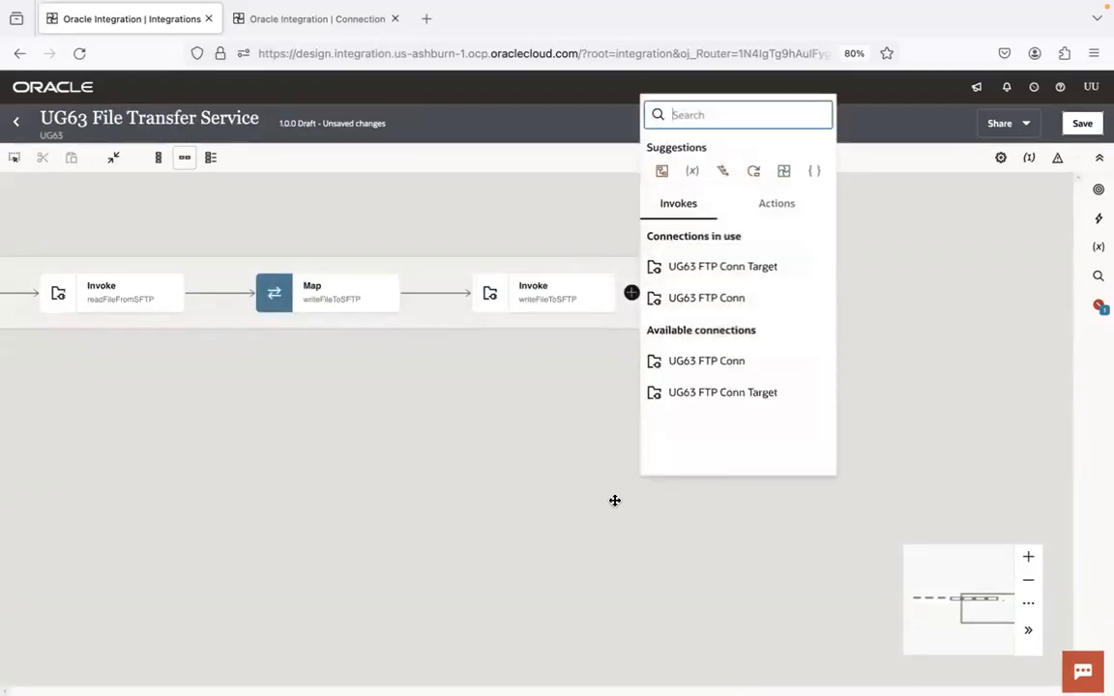
{"action": "left_click", "coordinate": [715, 303]}
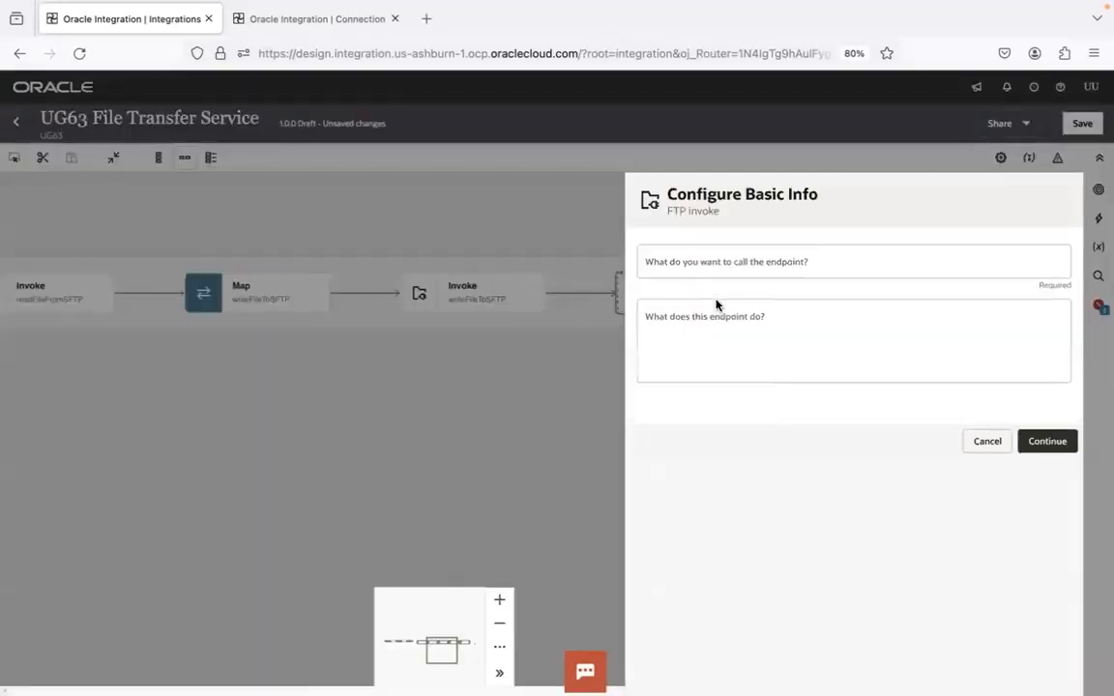
{"action": "left_click", "coordinate": [719, 269]}
{"action": "type", "text": "archiveFileInSFTP"}
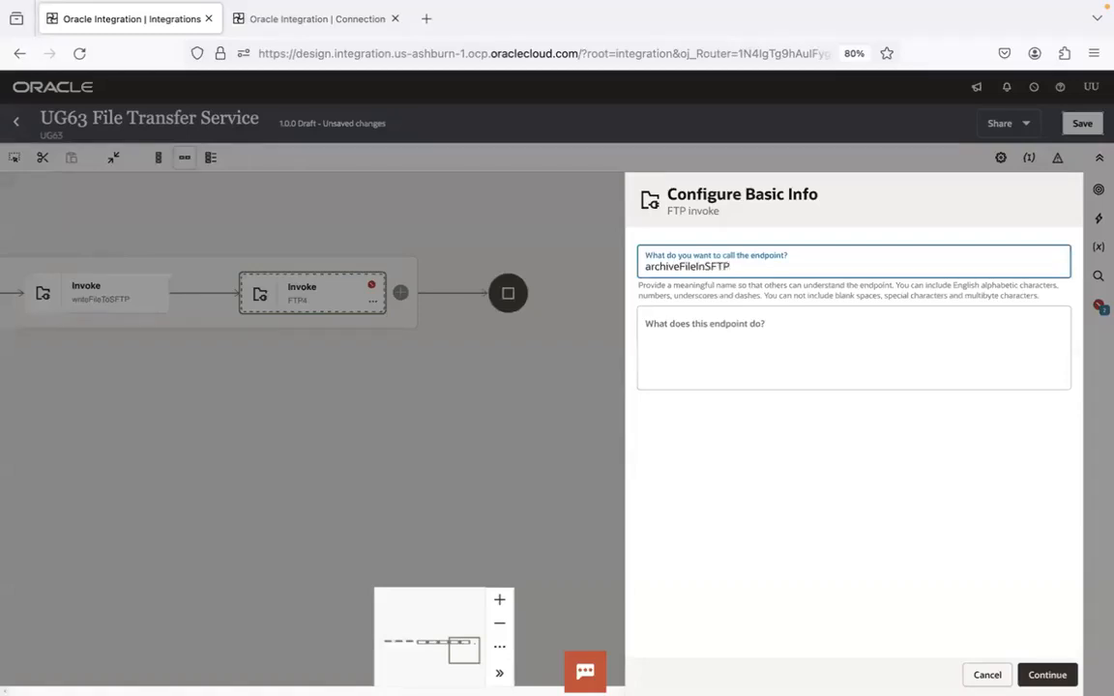
{"action": "key", "text": "Return"}
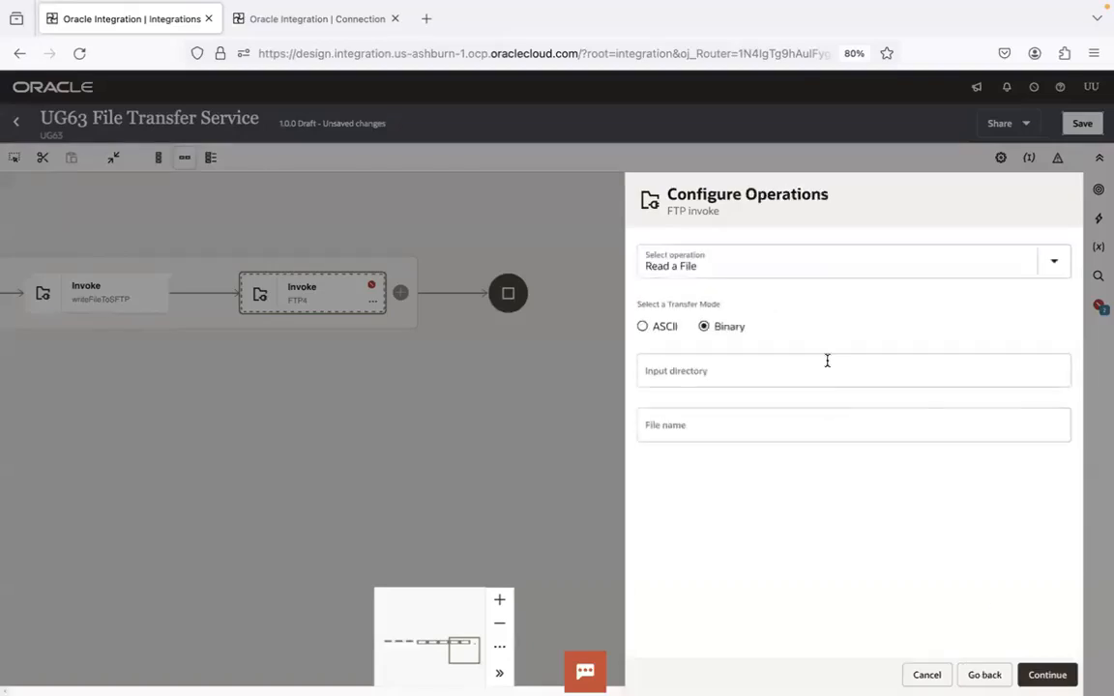
Set the archiveFileInSFTP operation to Move a File with Overwrite File enabled, finish the invoke and save the integration
{"action": "left_click", "coordinate": [800, 259]}
{"action": "left_click", "coordinate": [692, 399]}
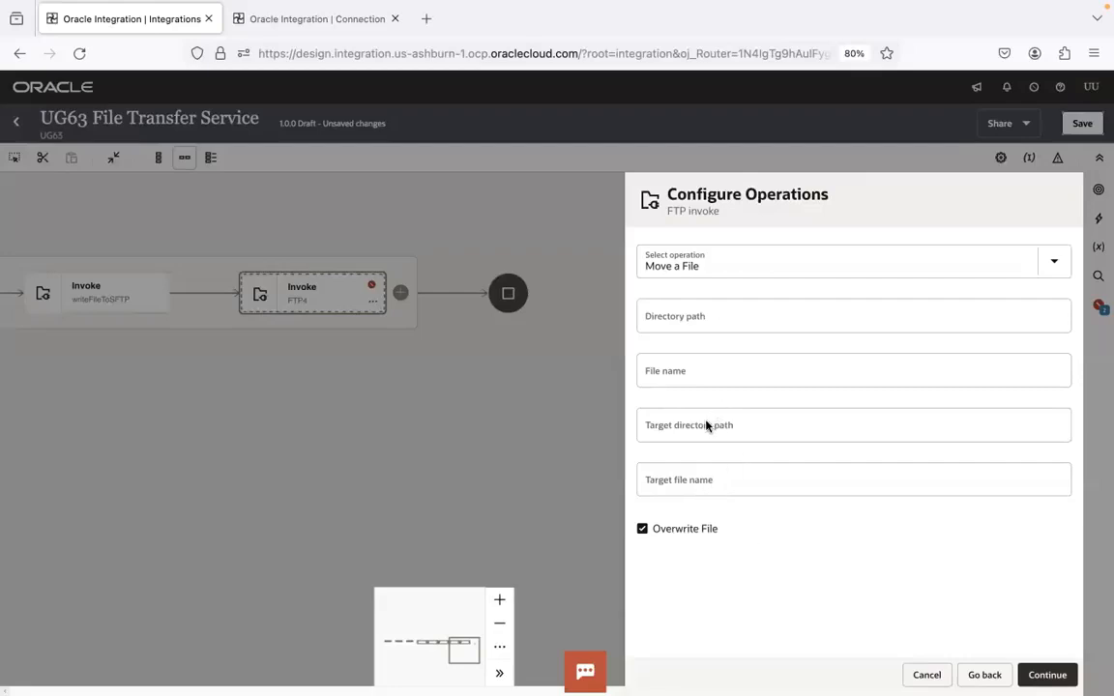
{"action": "left_click", "coordinate": [1047, 675]}
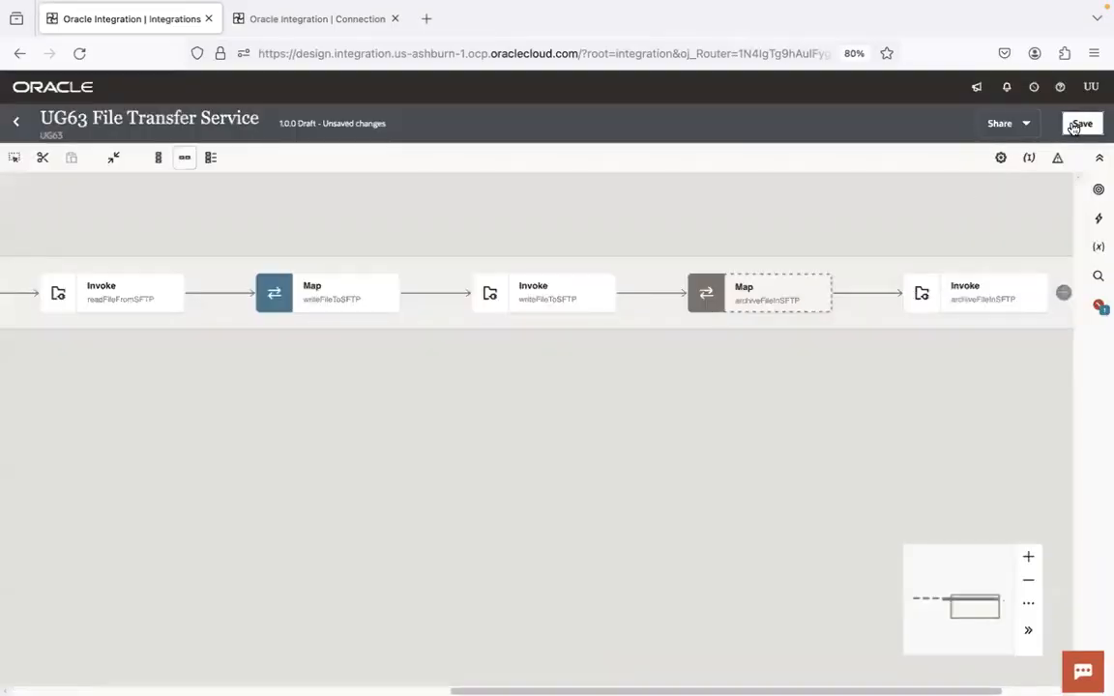
{"action": "left_click", "coordinate": [1082, 122]}
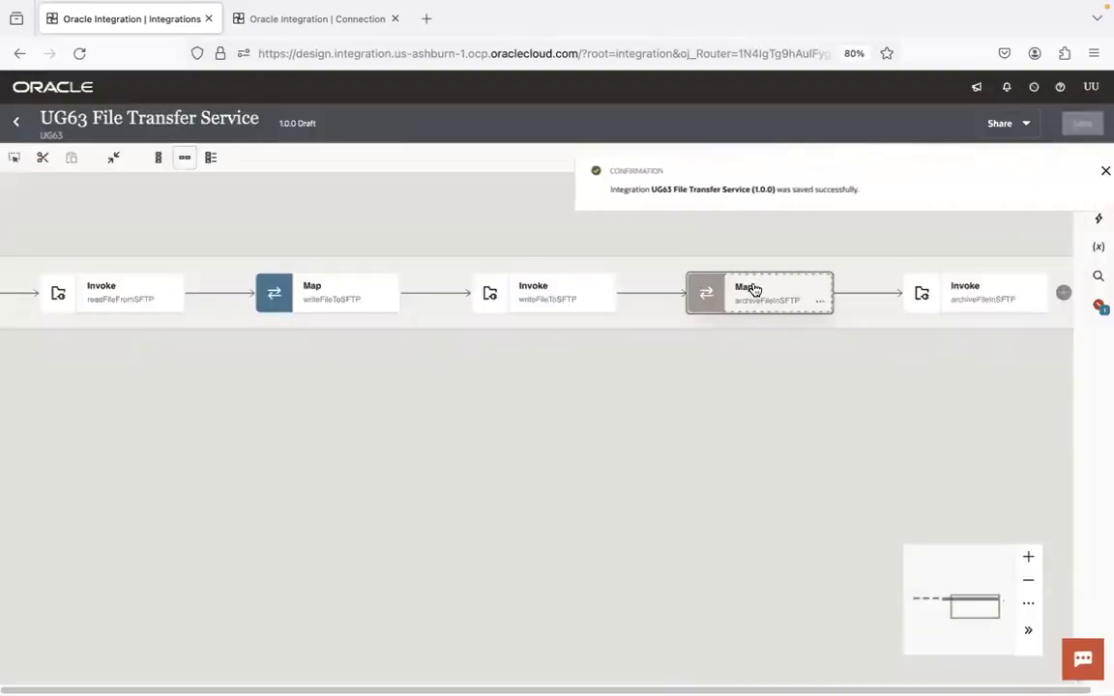
In the archiveFileInSFTP map, map inputDir to Directory and outputDir to Target Directory under File Move Request
{"action": "double_click", "coordinate": [749, 289]}
{"action": "left_click", "coordinate": [1086, 170]}
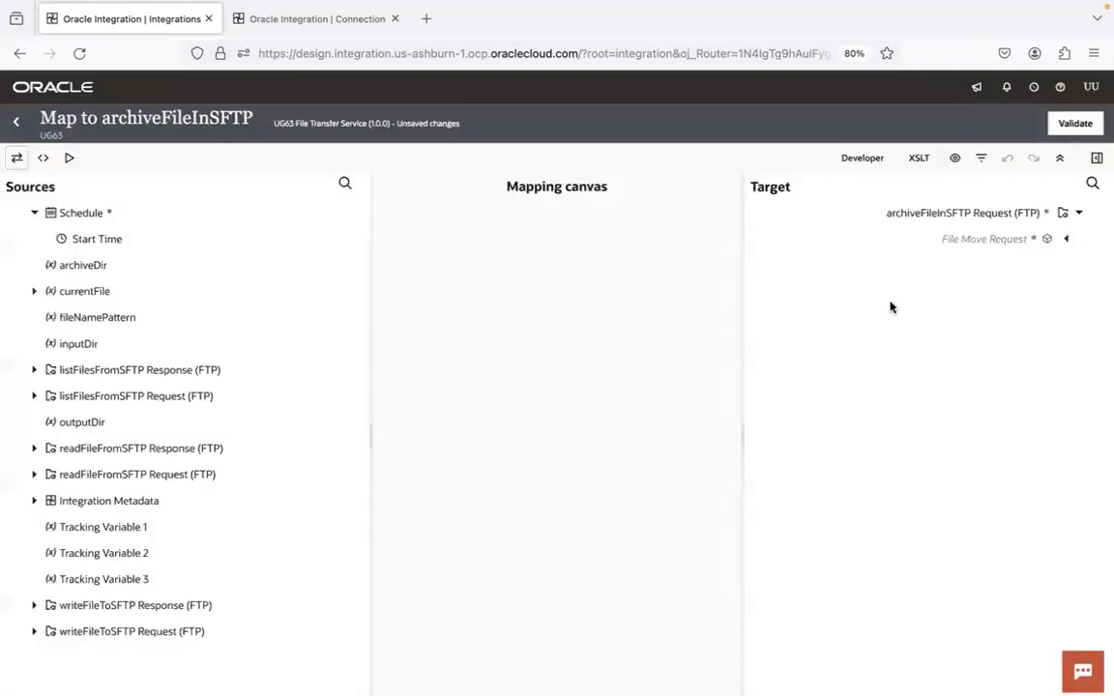
{"action": "left_click", "coordinate": [1067, 242]}
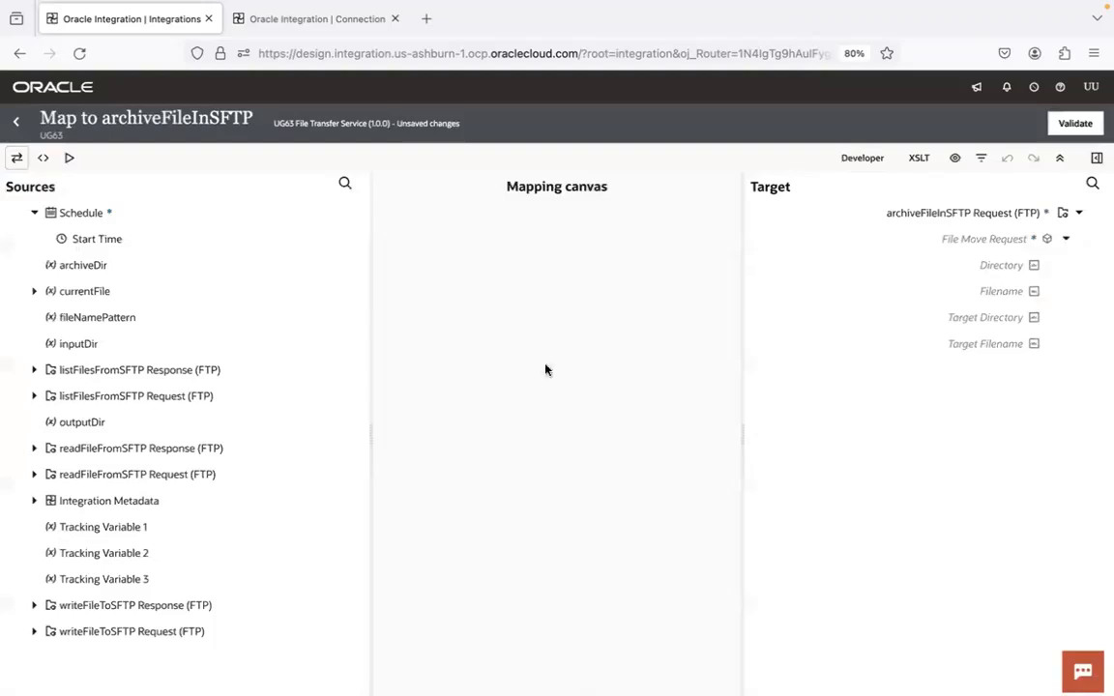
{"action": "left_click_drag", "start_coordinate": [89, 343], "coordinate": [977, 265]}
{"action": "left_click_drag", "start_coordinate": [93, 424], "coordinate": [962, 319]}
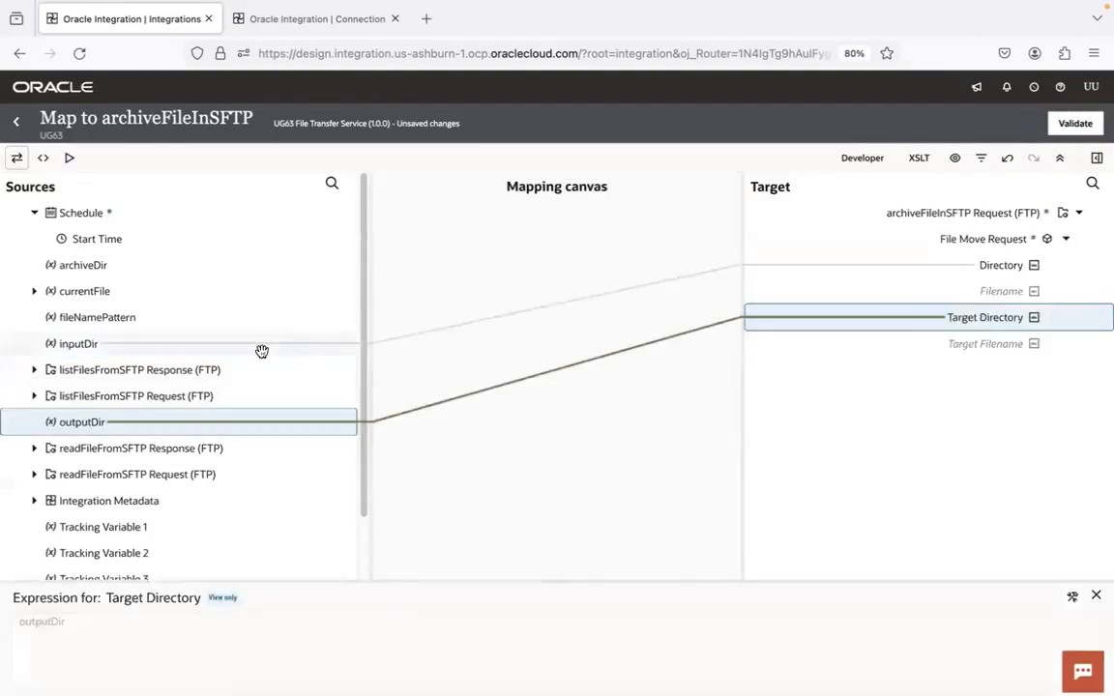
Map currentFile's Filename to both Filename and Target Filename under File Move Request
{"action": "left_click", "coordinate": [35, 291]}
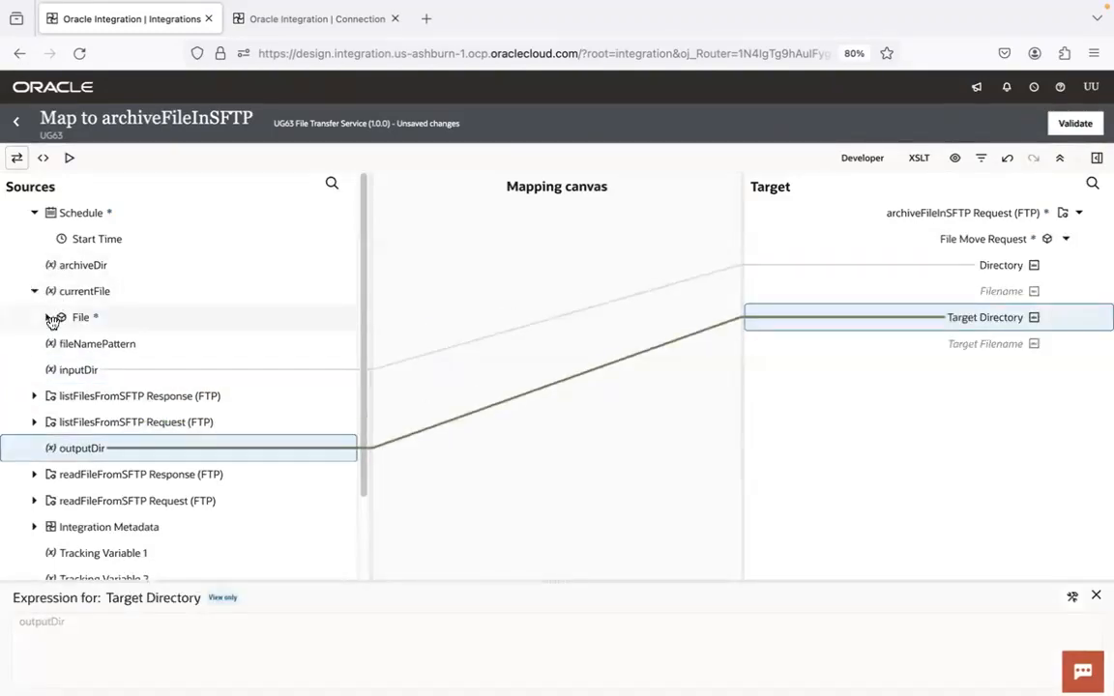
{"action": "left_click", "coordinate": [51, 319]}
{"action": "left_click_drag", "start_coordinate": [126, 372], "coordinate": [1056, 291]}
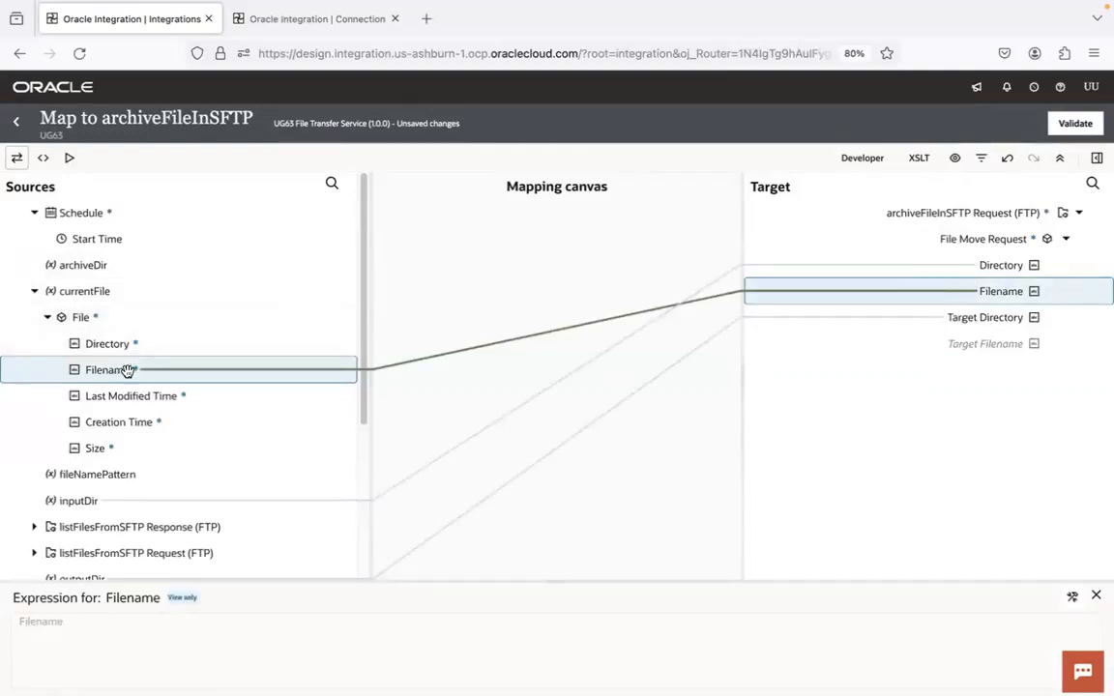
{"action": "left_click_drag", "start_coordinate": [125, 373], "coordinate": [928, 347]}
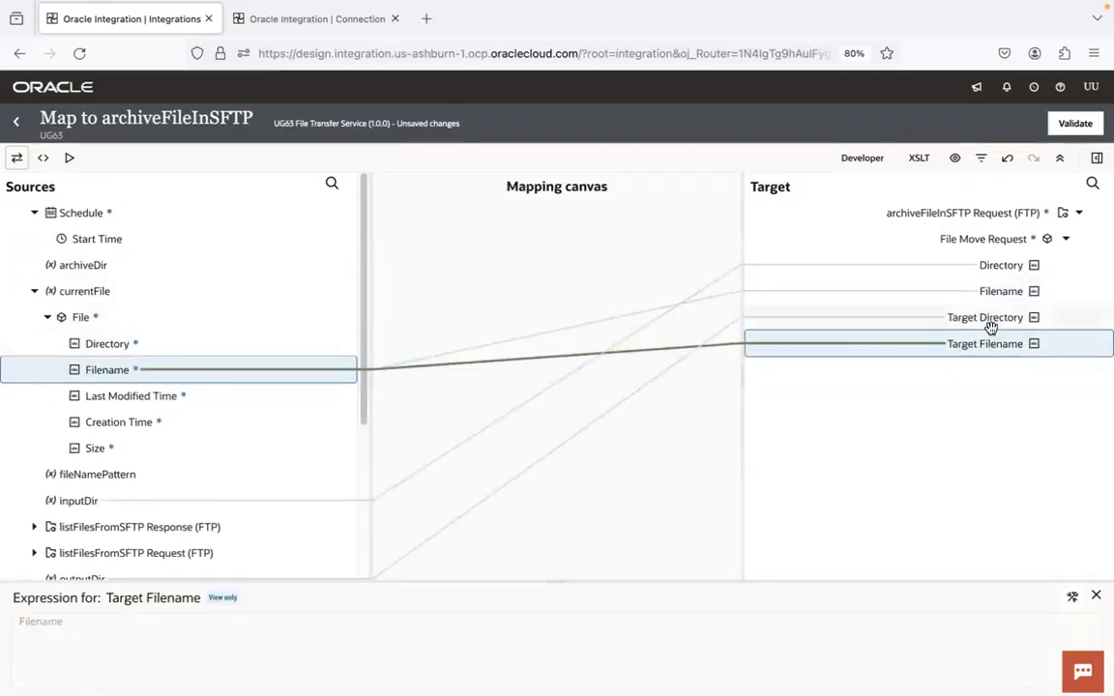
Remove the outputDir mapping from Target Directory by clearing its expression
{"action": "left_click_drag", "start_coordinate": [365, 274], "coordinate": [363, 394]}
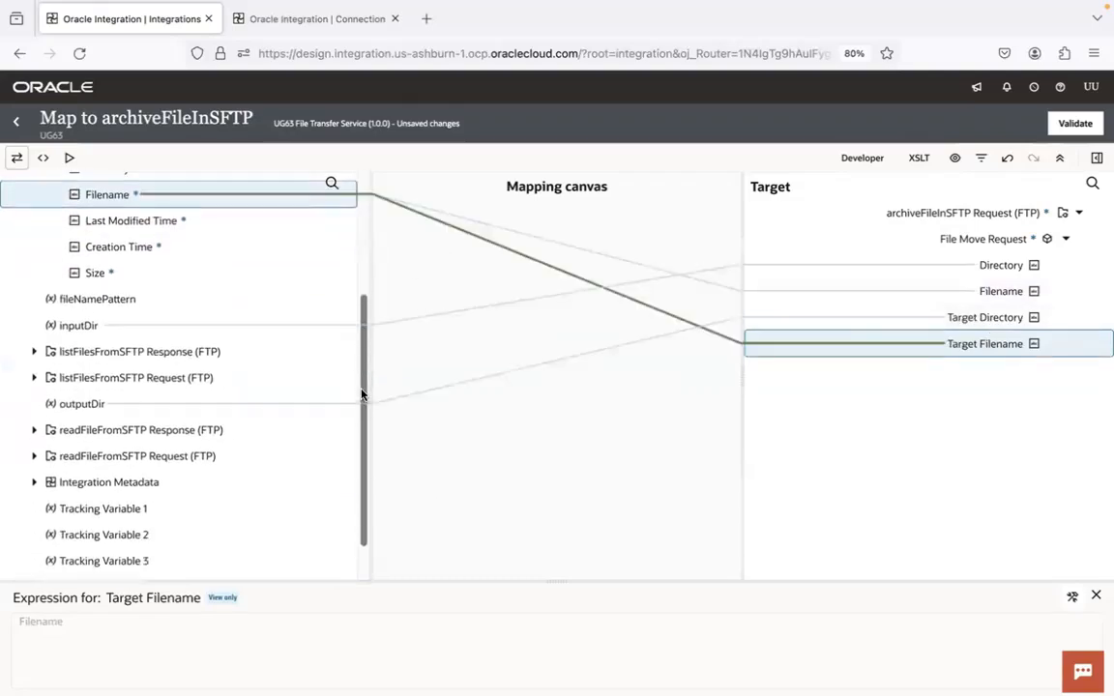
{"action": "left_click", "coordinate": [789, 317]}
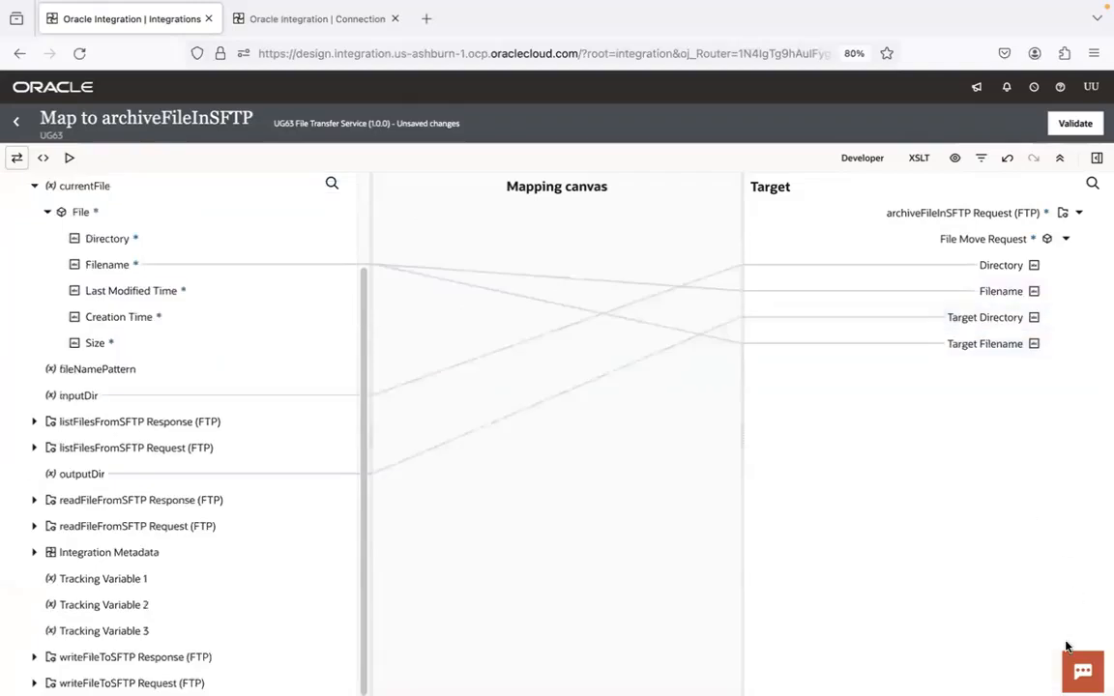
{"action": "left_click", "coordinate": [892, 321]}
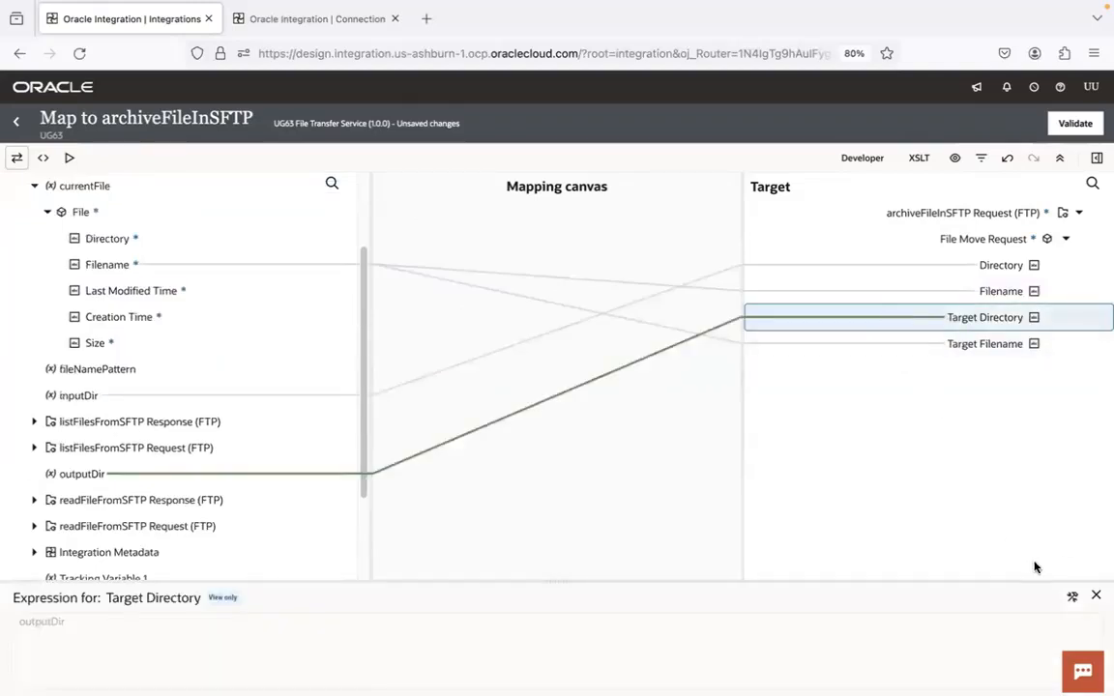
{"action": "left_click", "coordinate": [1072, 596]}
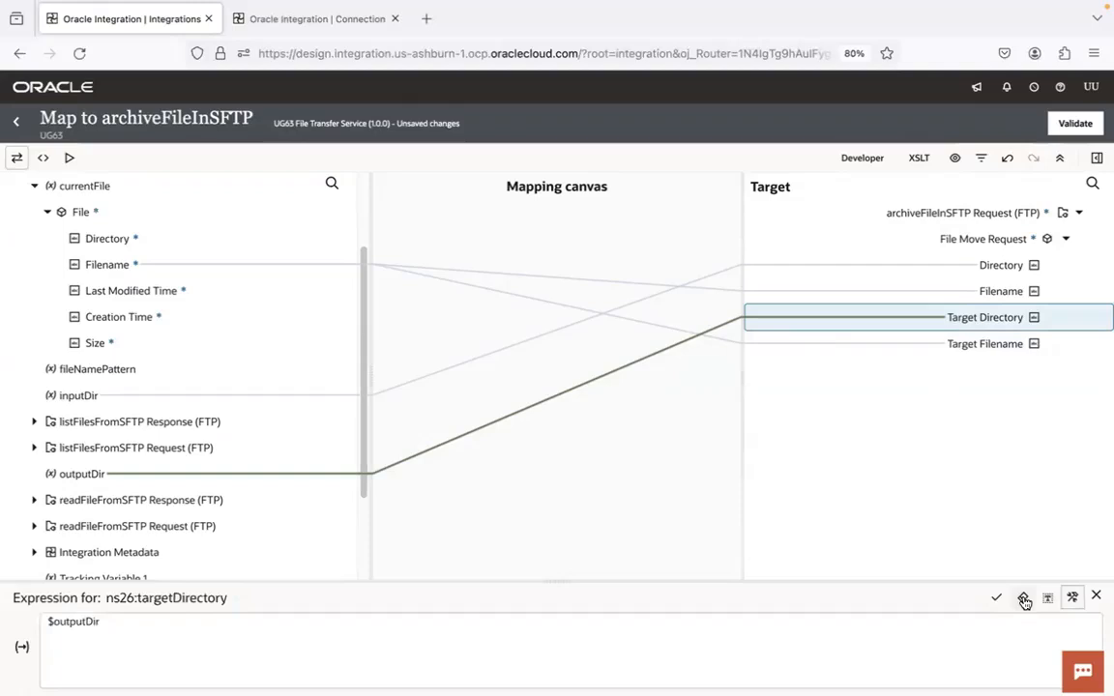
{"action": "left_click", "coordinate": [1024, 598]}
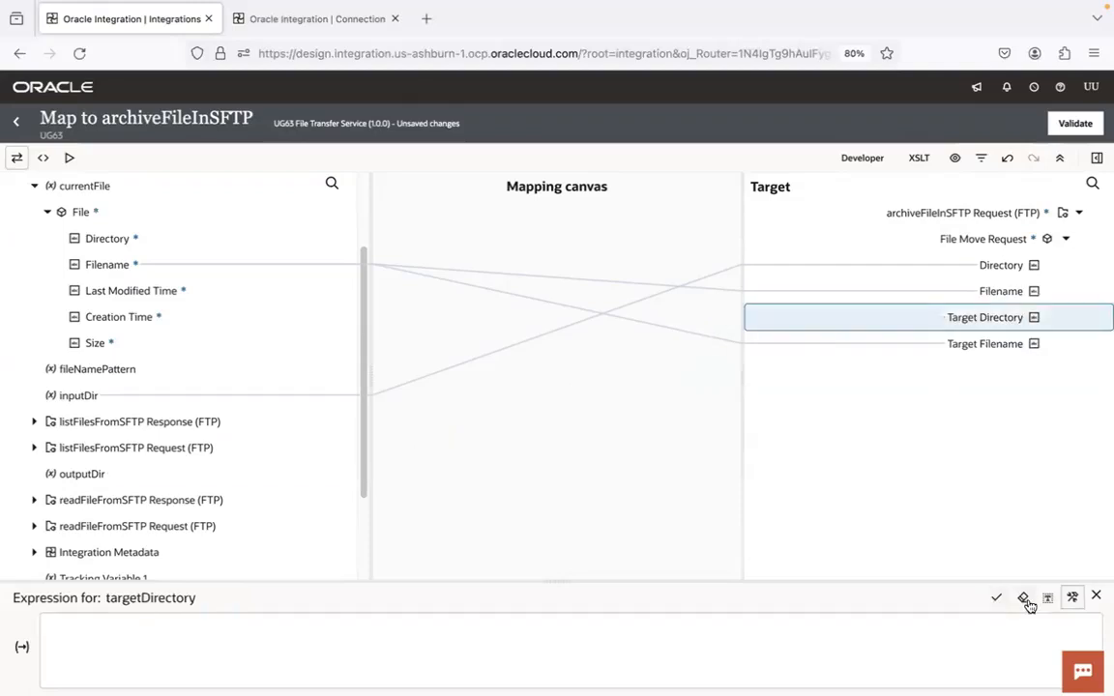
{"action": "left_click", "coordinate": [1097, 598]}
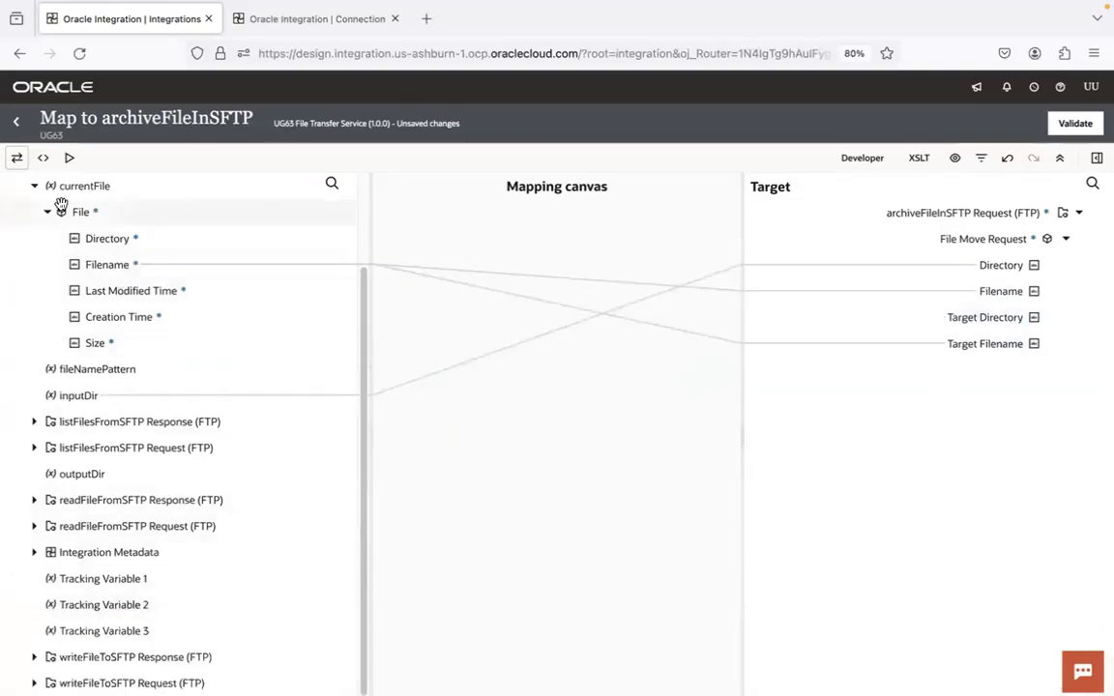
Map archiveDir to Target Directory under File Move Request
{"action": "left_click", "coordinate": [33, 186]}
{"action": "left_click_drag", "start_coordinate": [98, 265], "coordinate": [979, 319]}
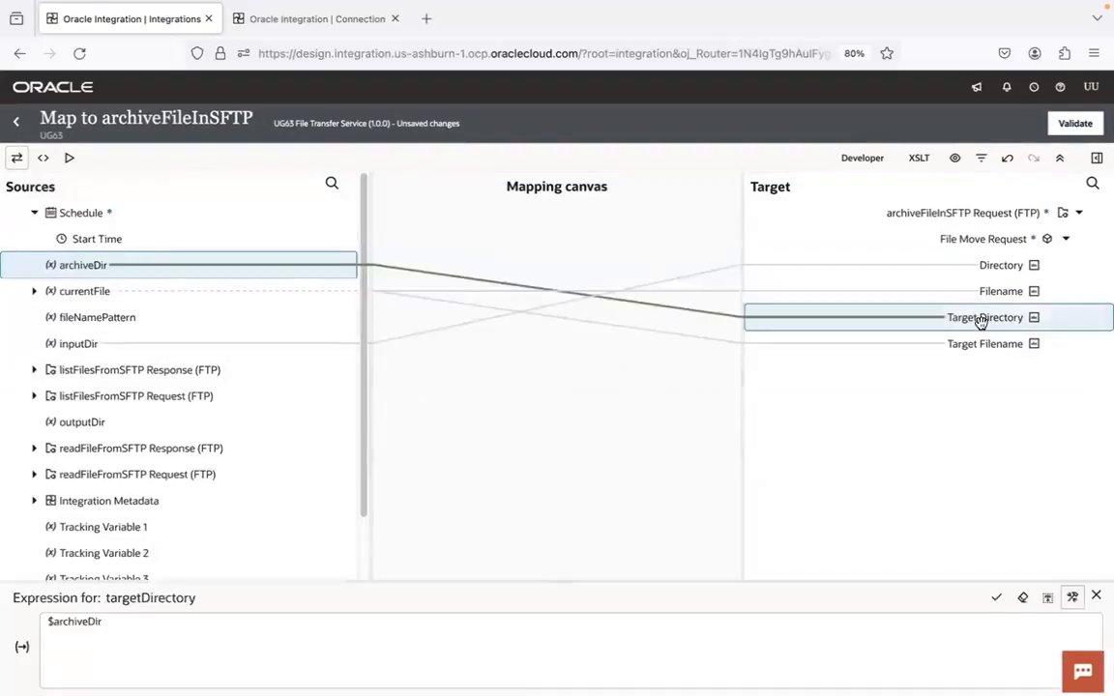
{"action": "left_click", "coordinate": [1095, 596]}
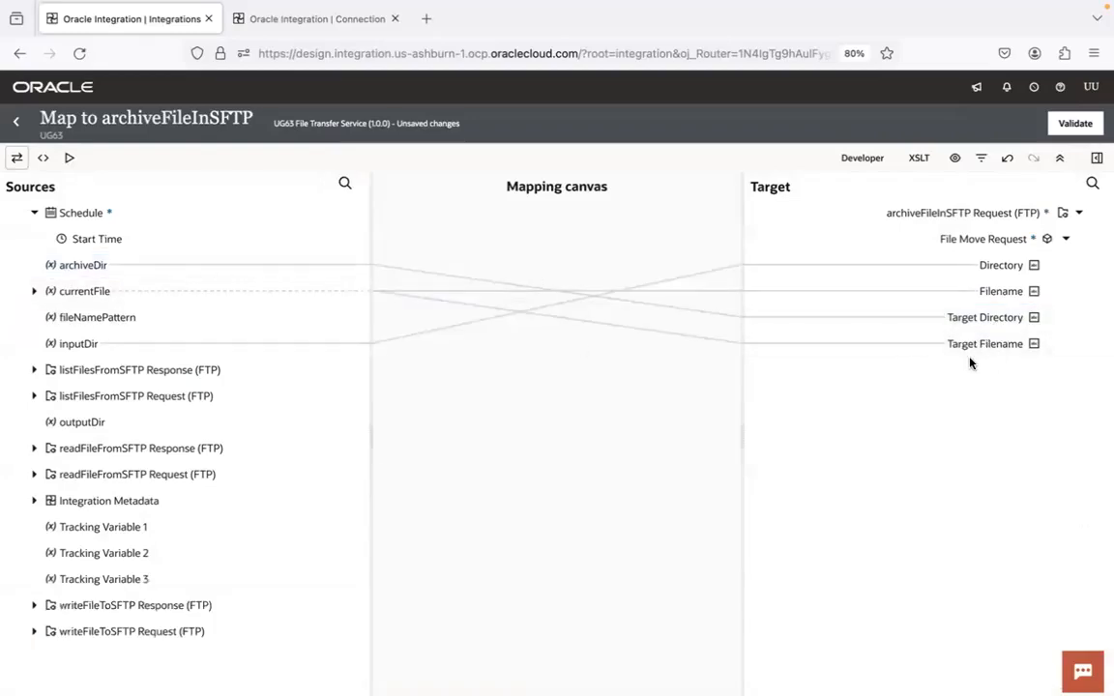
Wrap the Target Filename expression in concat() with '_' as the second argument, leaving room for a third, and show the function components
{"action": "left_click", "coordinate": [995, 345]}
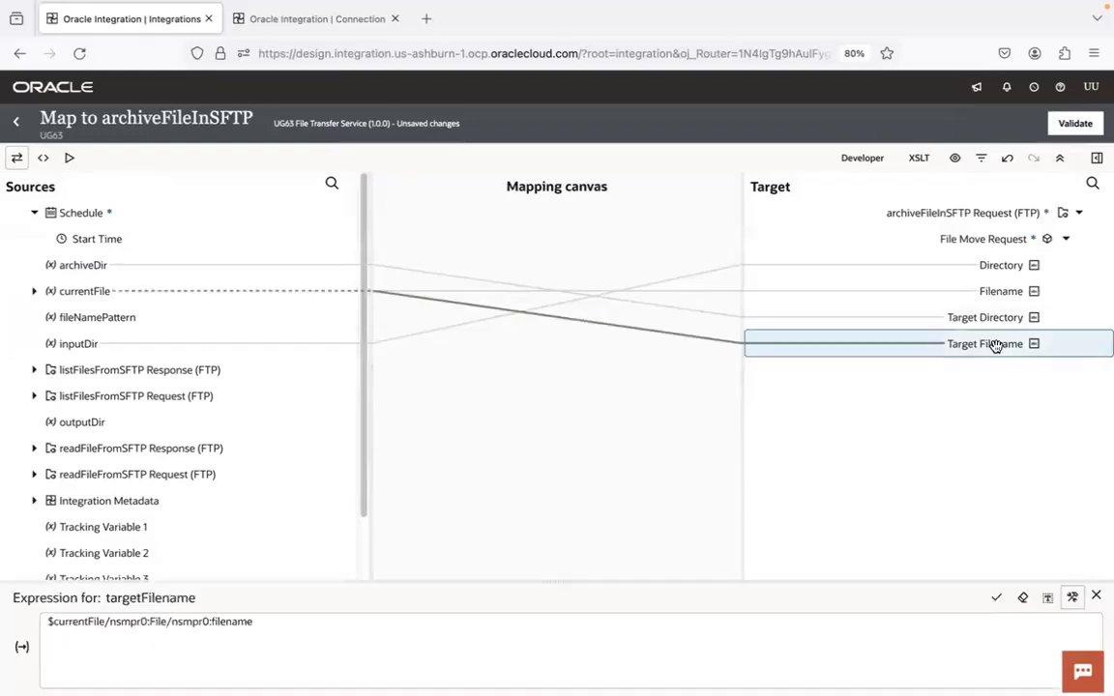
{"action": "left_click", "coordinate": [46, 622]}
{"action": "type", "text": "concat"}
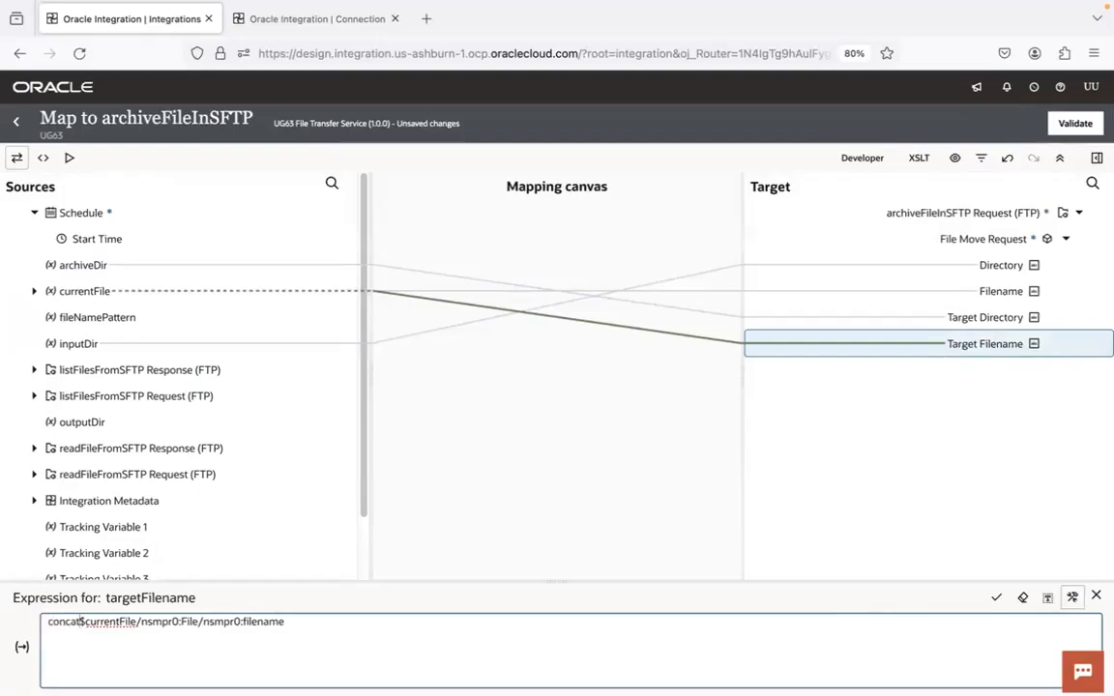
{"action": "type", "text": "("}
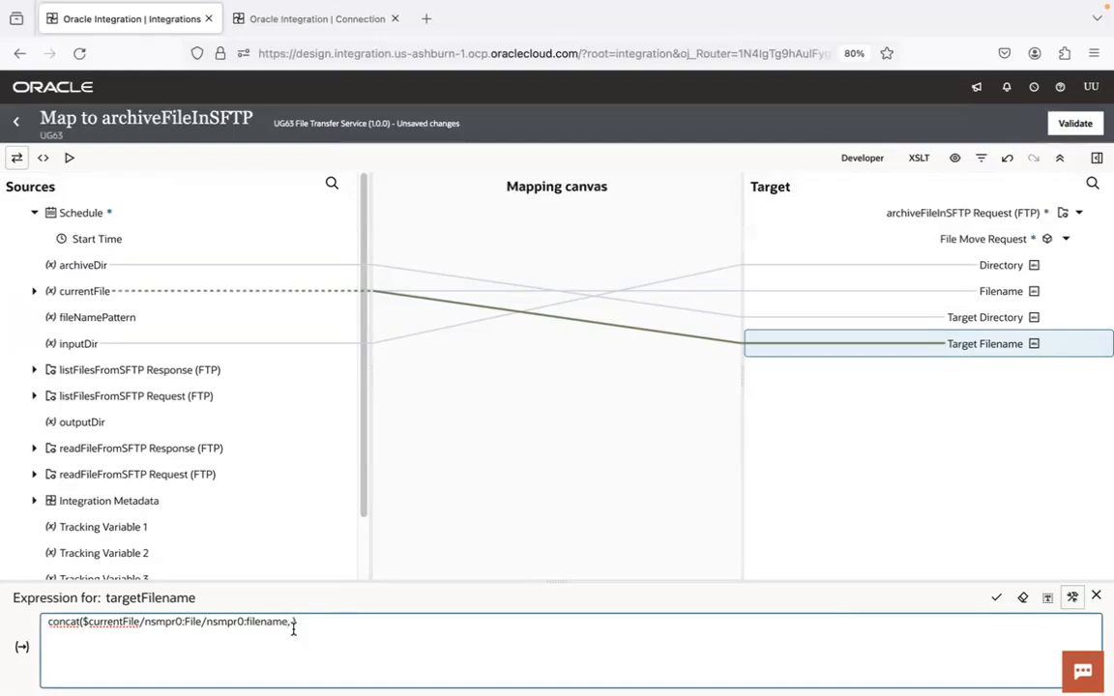
{"action": "left_click", "coordinate": [1096, 158]}
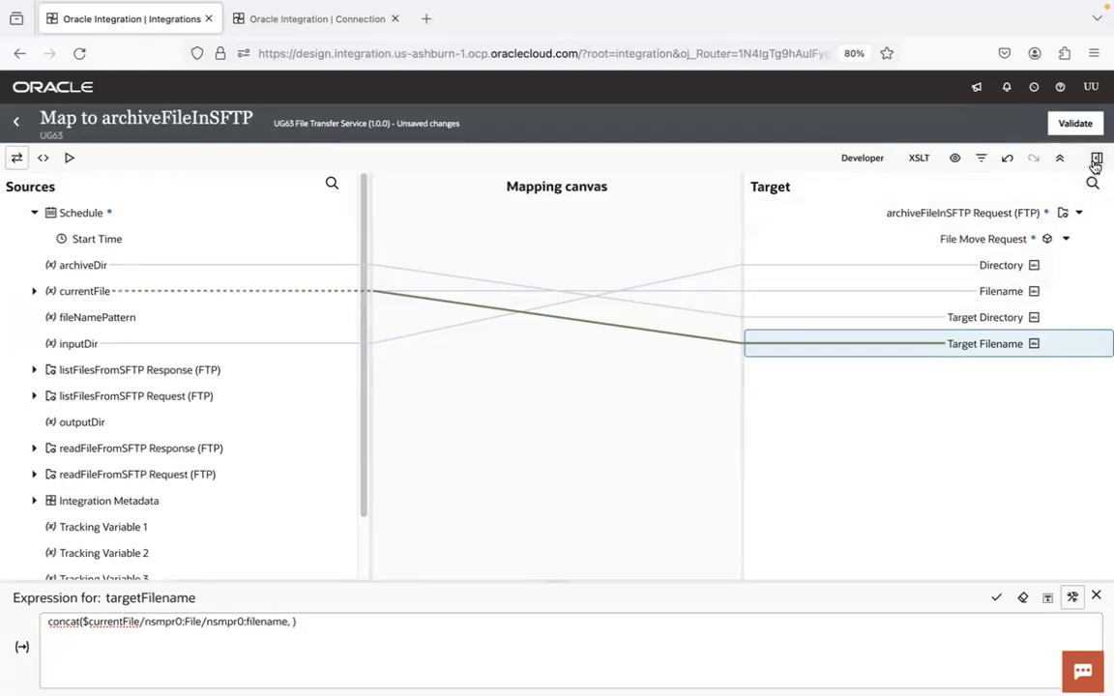
{"action": "key", "text": "BackSpace"}
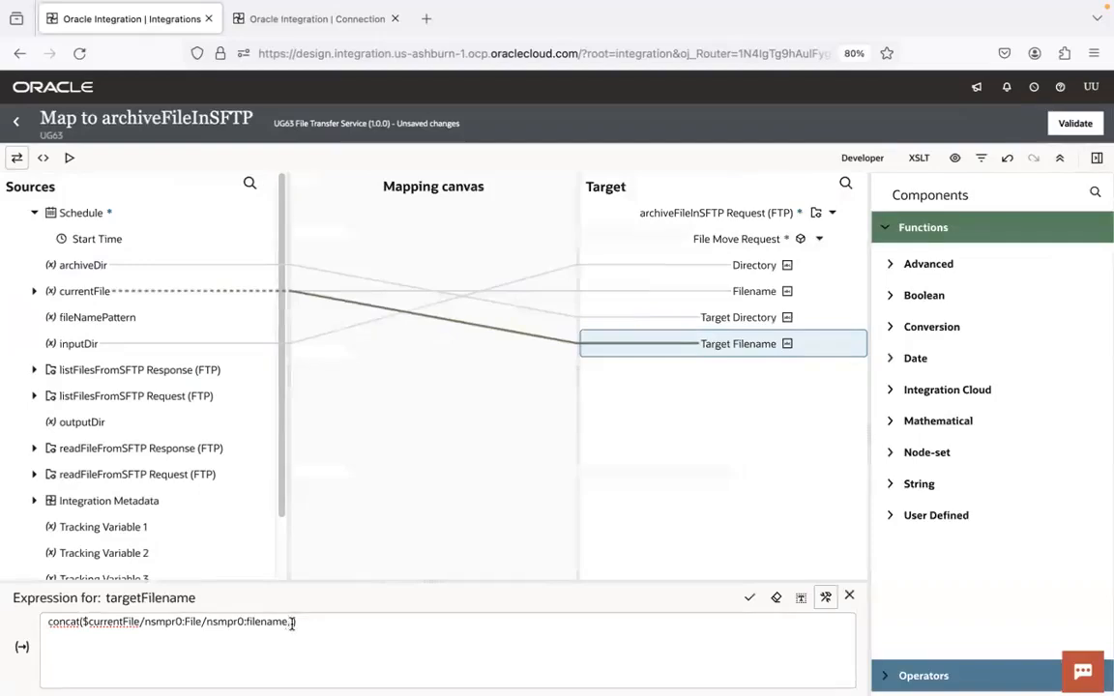
{"action": "left_click", "coordinate": [290, 625]}
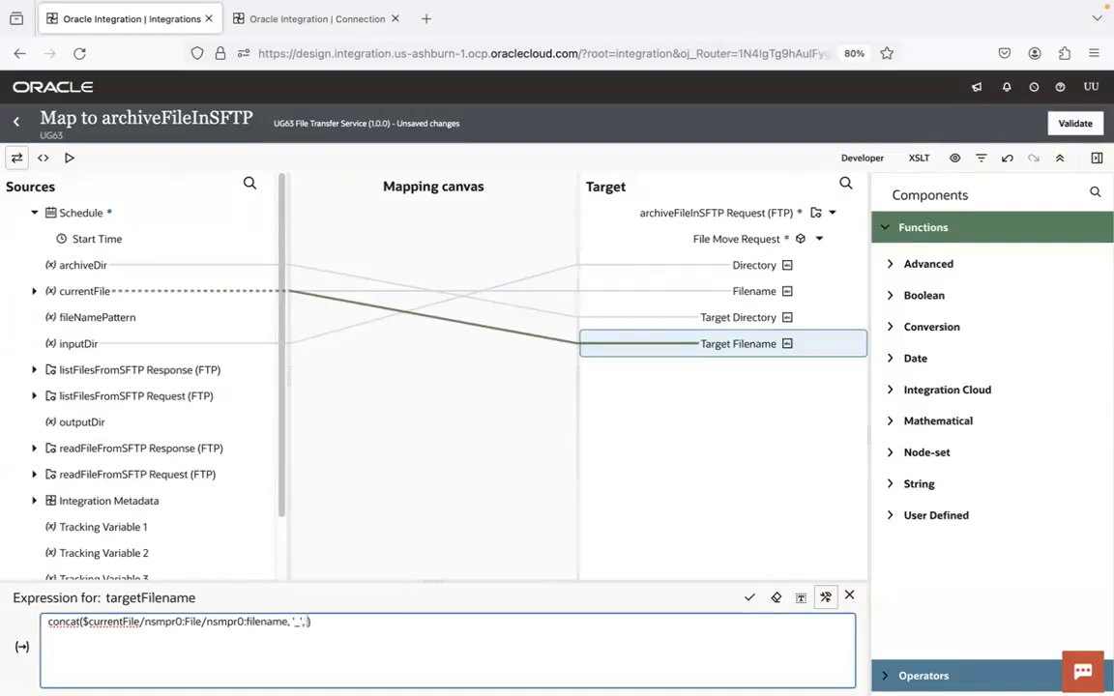
Search the function components for format and insert format-dateTime as the third concat argument of Target Filename
{"action": "left_click", "coordinate": [1094, 193]}
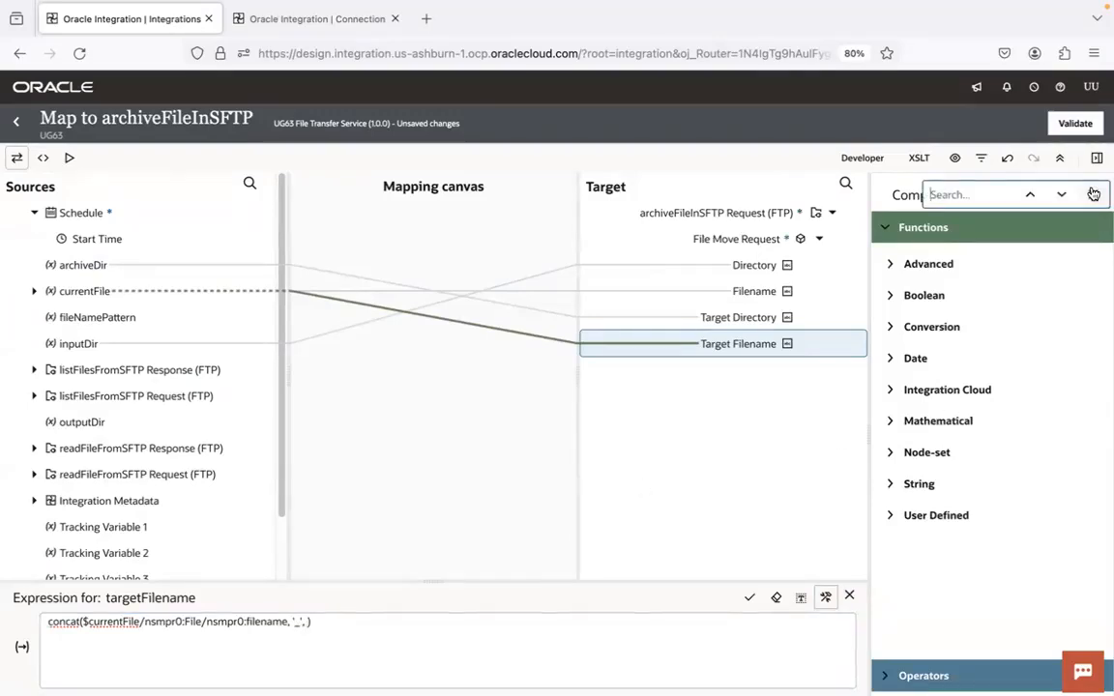
{"action": "type", "text": "formatye"}
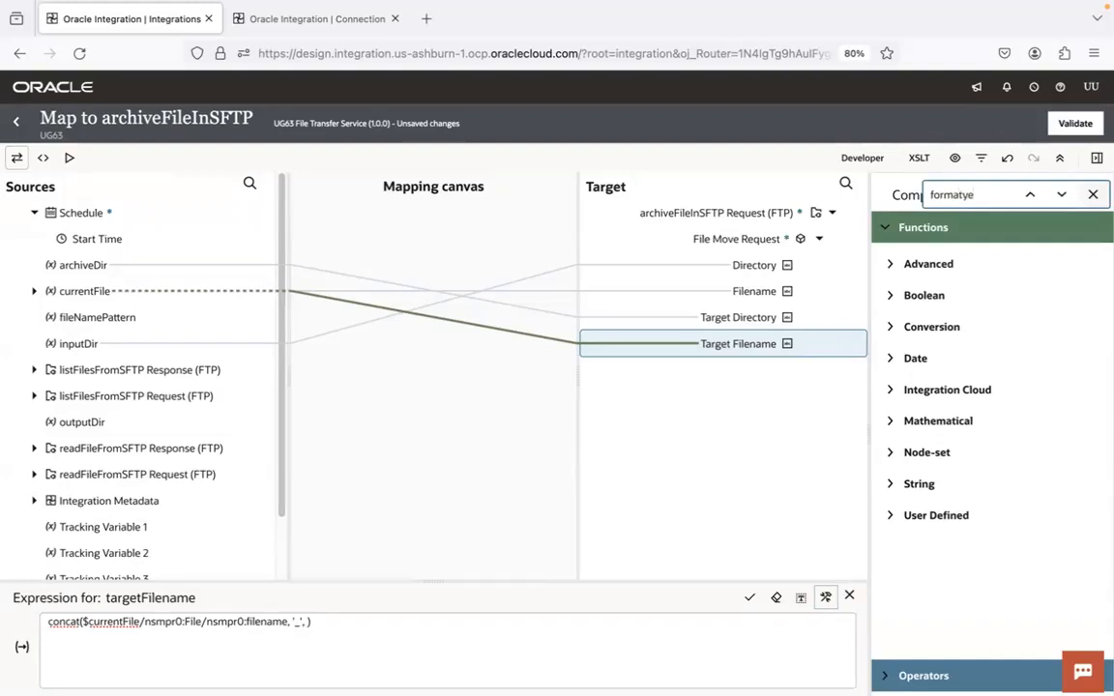
{"action": "key", "text": "BackSpace"}
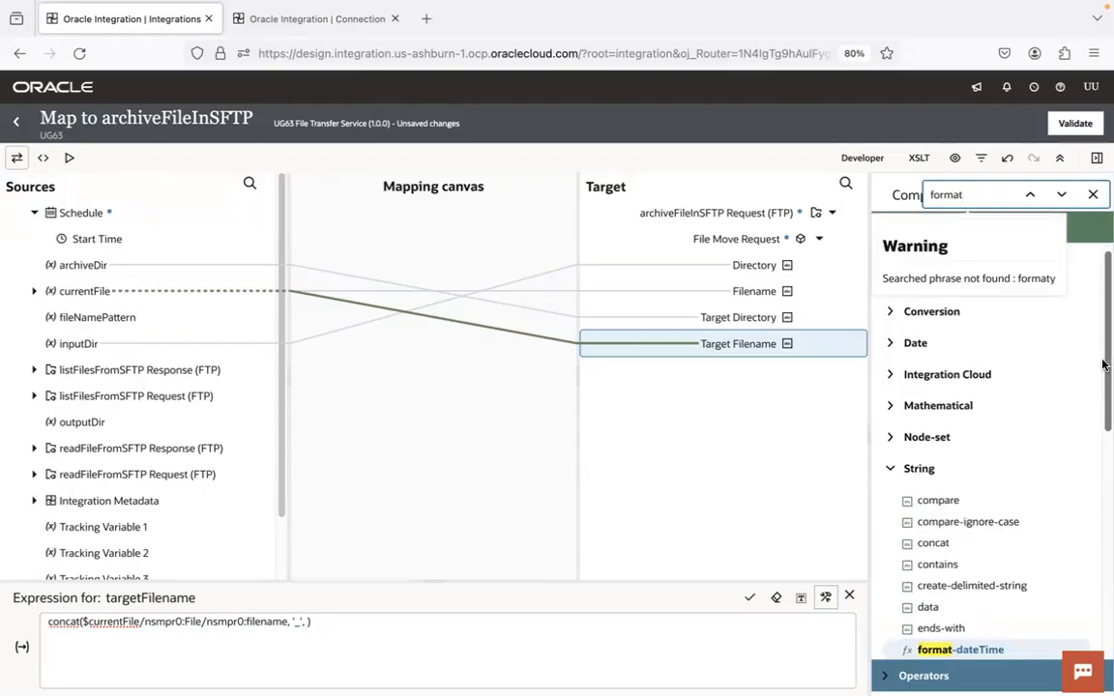
{"action": "left_click_drag", "start_coordinate": [1102, 362], "coordinate": [1104, 429]}
{"action": "left_click_drag", "start_coordinate": [967, 518], "coordinate": [305, 623]}
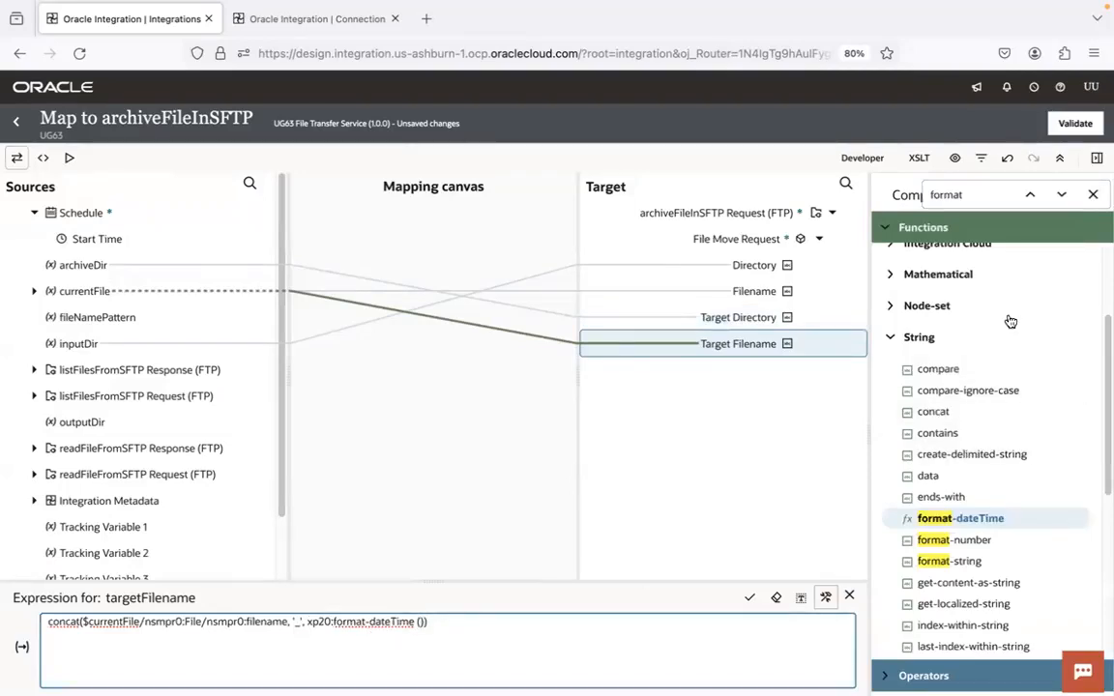
Insert the current-date function as format-dateTime's first argument and add empty quotes for the date format
{"action": "left_click_drag", "start_coordinate": [1103, 373], "coordinate": [1104, 318]}
{"action": "scroll", "coordinate": [972, 331], "scroll_direction": "up", "scroll_amount": 1}
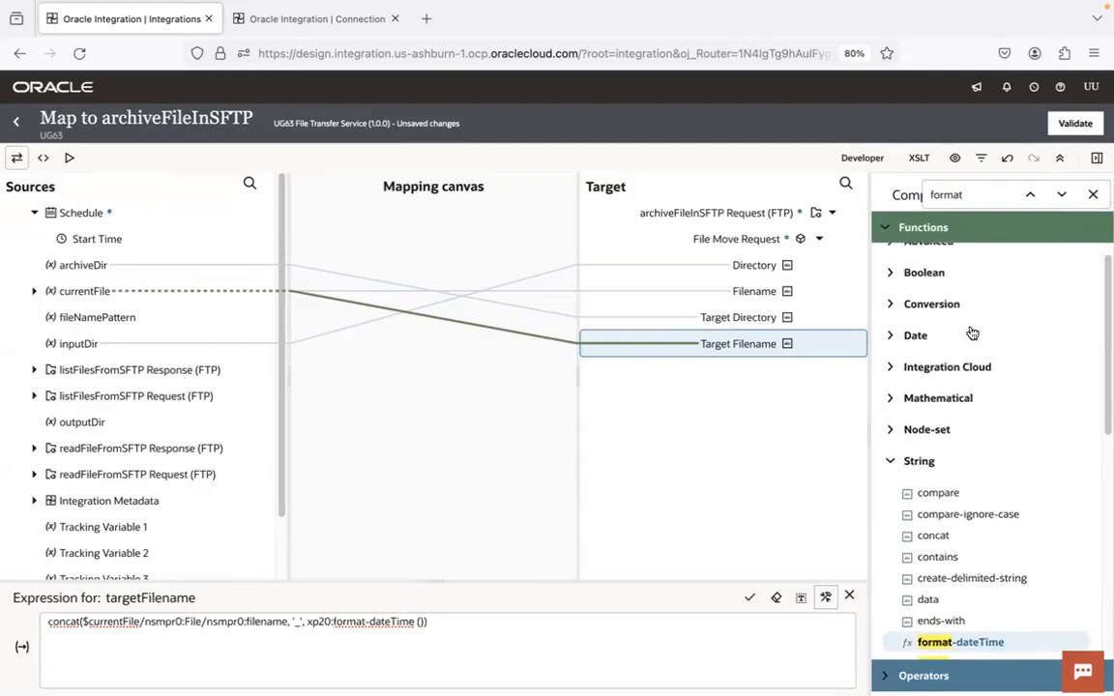
{"action": "left_click", "coordinate": [890, 334]}
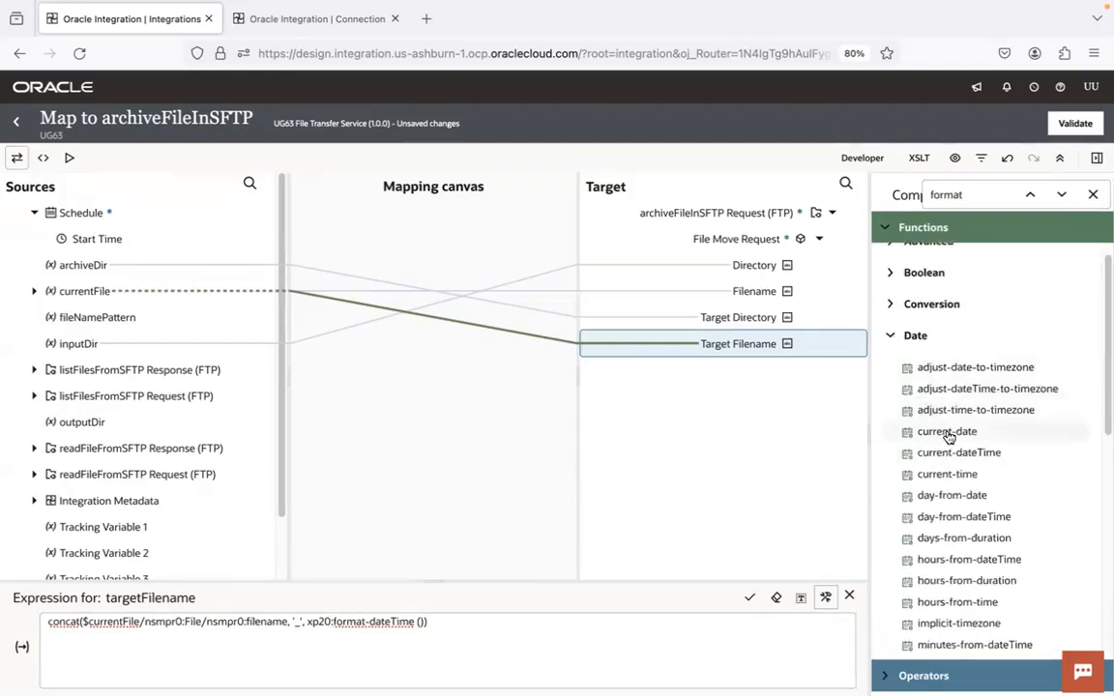
{"action": "left_click_drag", "start_coordinate": [948, 435], "coordinate": [421, 621]}
{"action": "type", "text": ","}
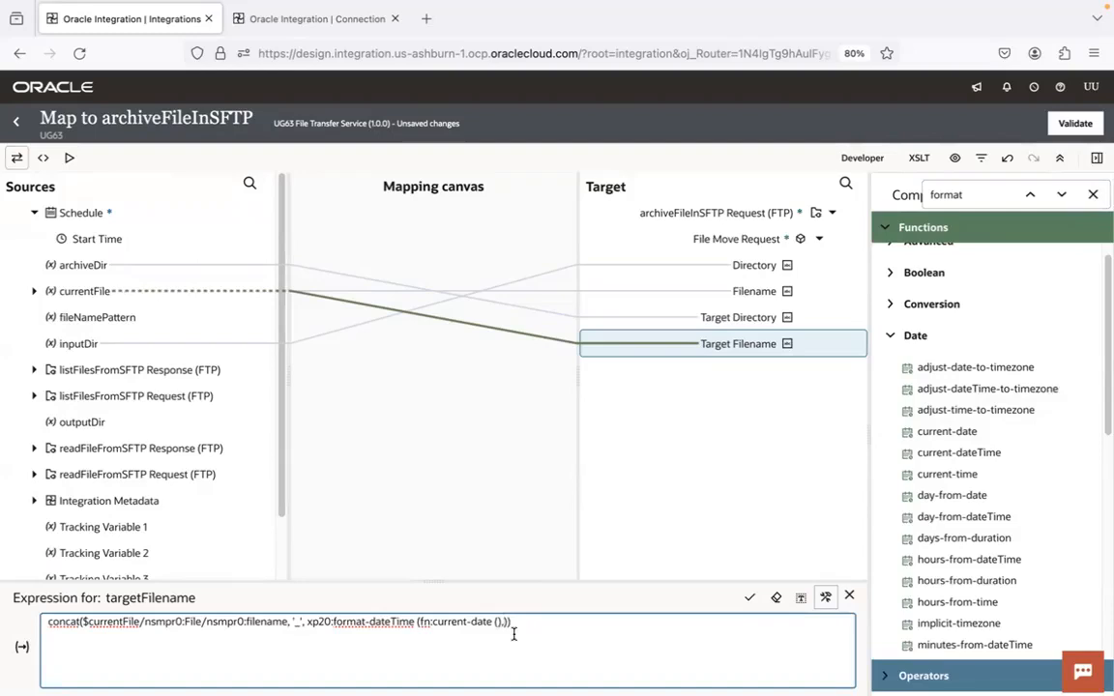
{"action": "type", "text": "''"}
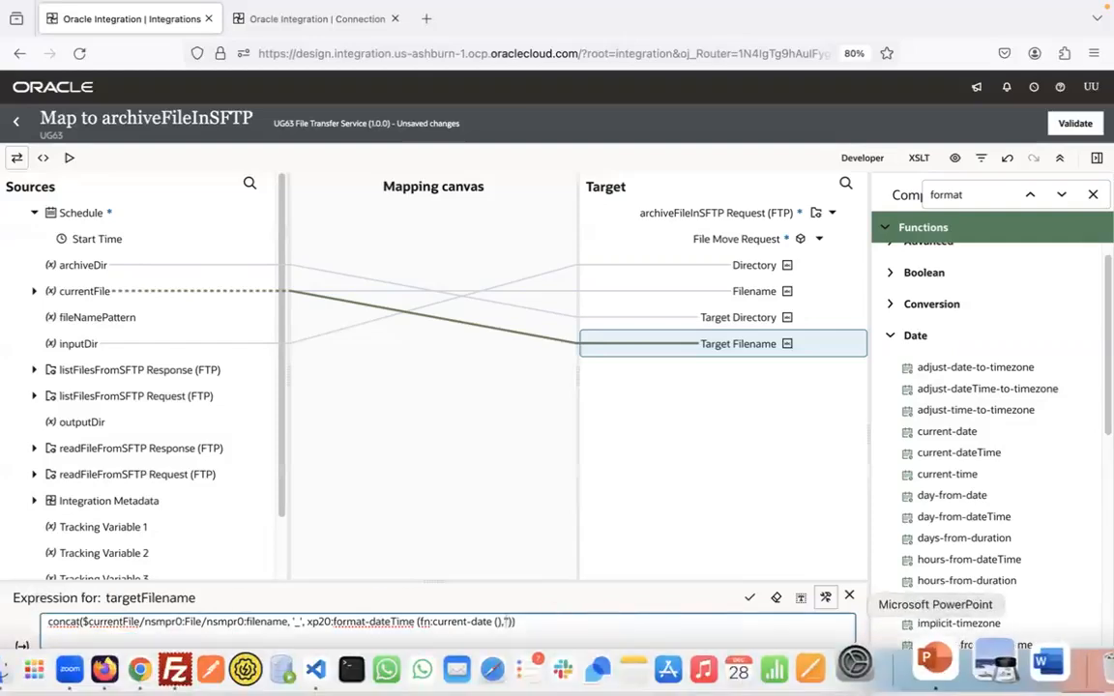
Switch to PowerPoint, open 15.Outbound Flow from ERP Cloud to SFTP and find the slide whose notes contain the format-dateTime example
{"action": "left_click", "coordinate": [940, 665]}
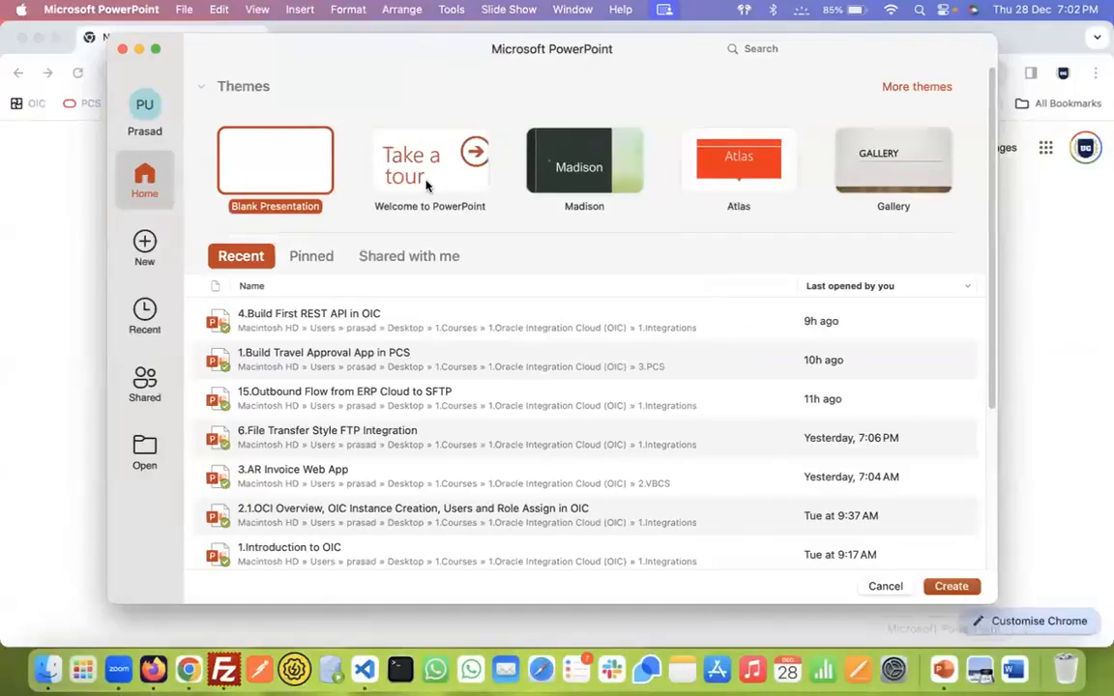
{"action": "left_click", "coordinate": [382, 406]}
{"action": "double_click", "coordinate": [382, 402]}
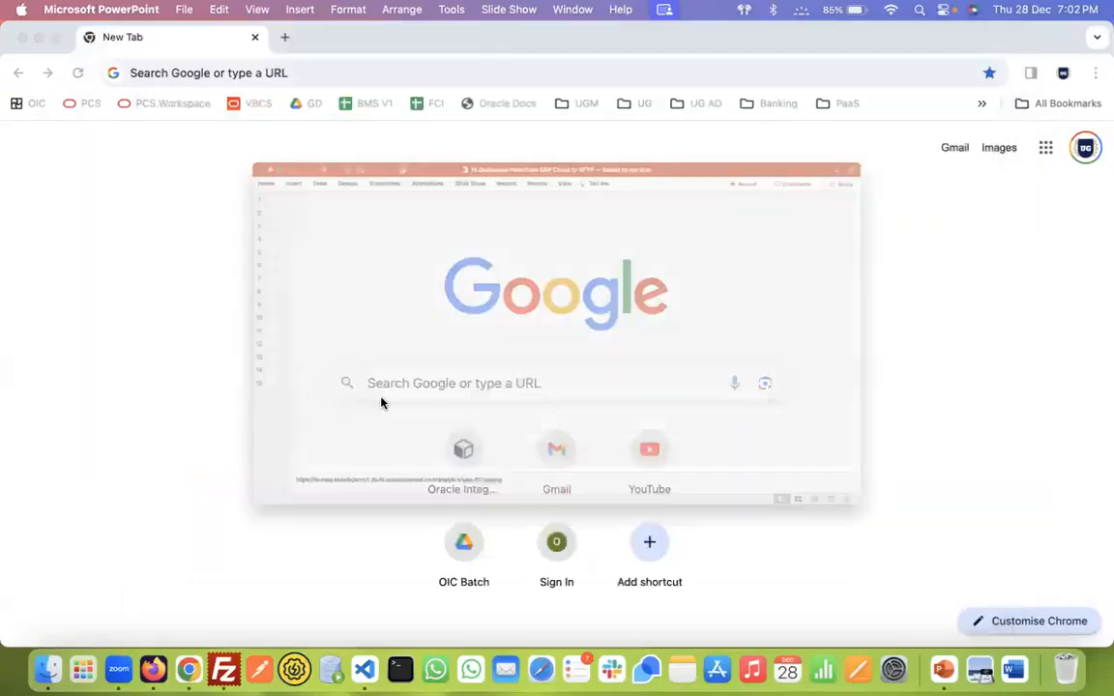
{"action": "left_click", "coordinate": [33, 232]}
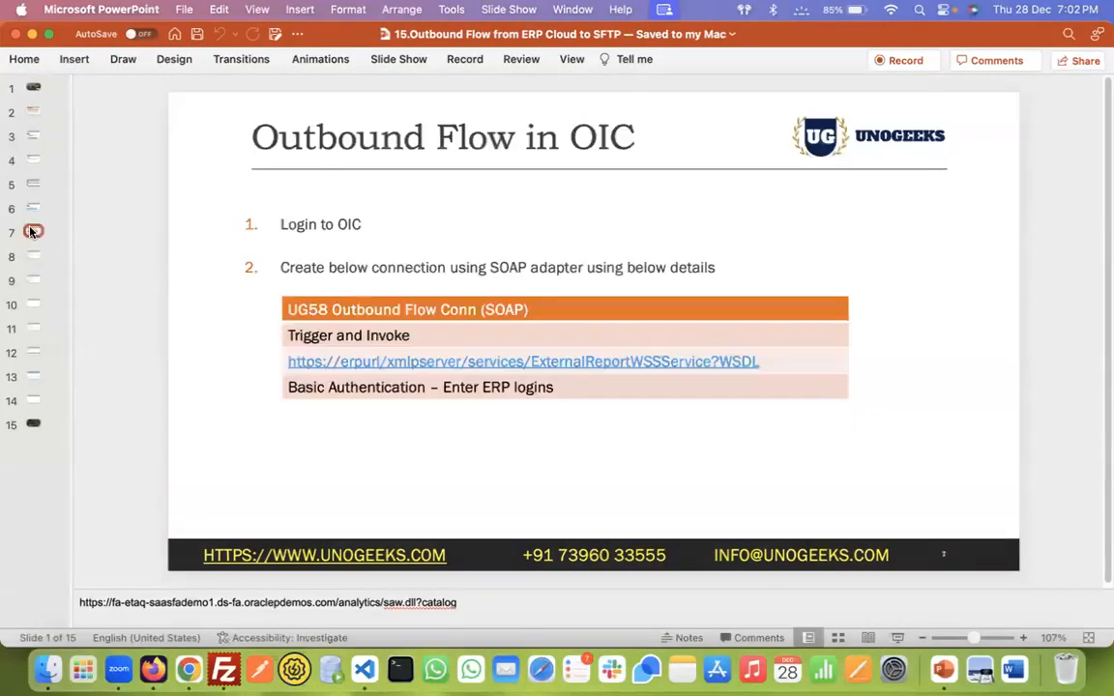
{"action": "key", "text": "Up"}
{"action": "key", "text": "Up"}
{"action": "key", "text": "Up"}
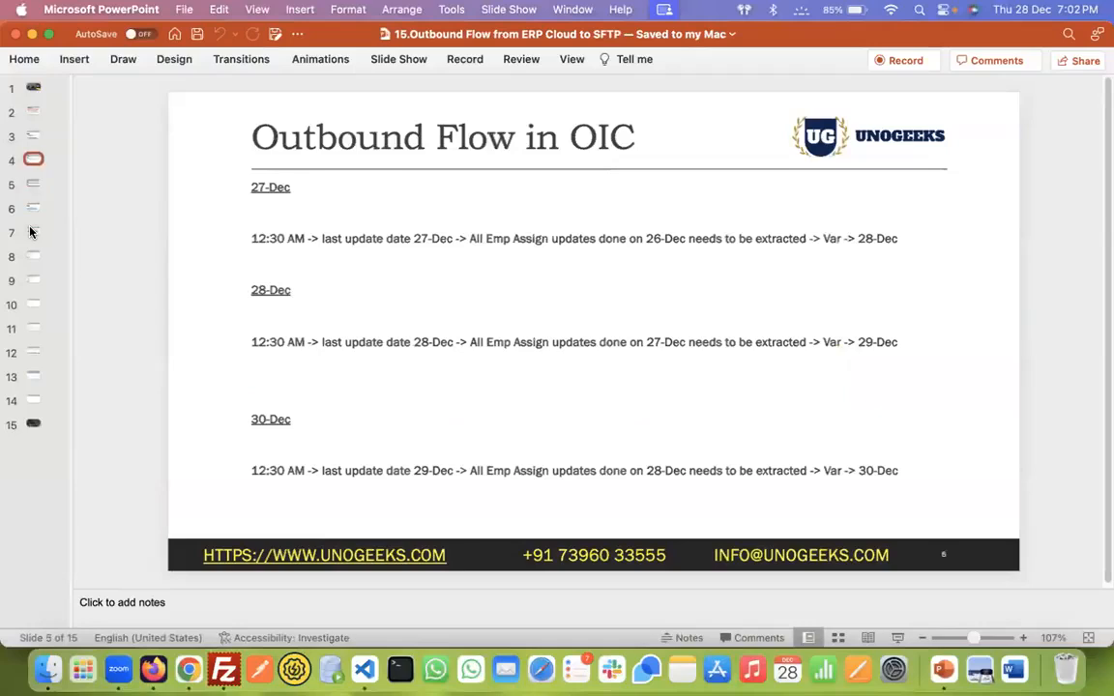
{"action": "key", "text": "Down"}
{"action": "key", "text": "Down"}
{"action": "key", "text": "Down"}
{"action": "key", "text": "Down"}
{"action": "key", "text": "Down"}
{"action": "key", "text": "Down"}
{"action": "key", "text": "Down"}
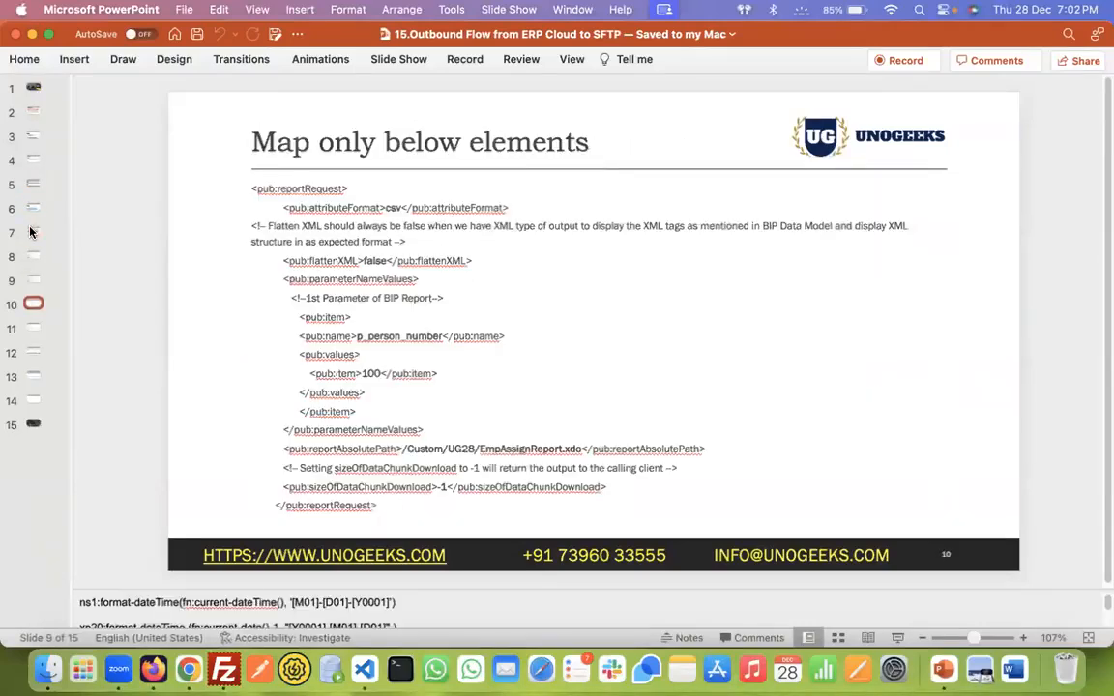
{"action": "key", "text": "Up"}
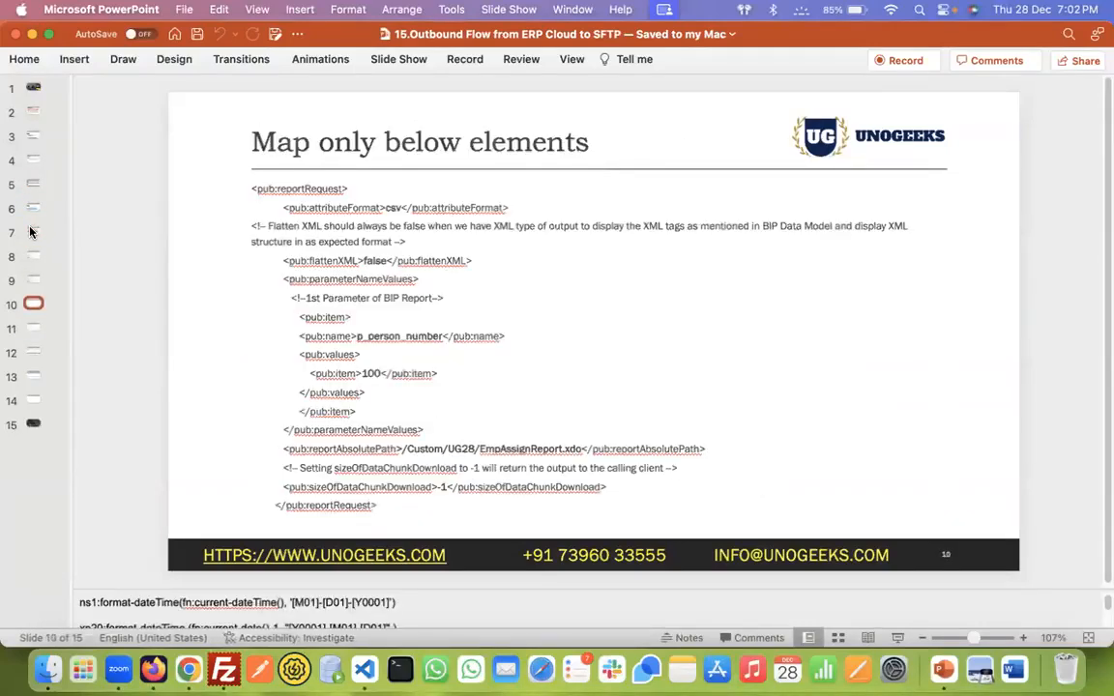
Copy '[M01]-[D01]-[Y0001]' from the slide notes into format-dateTime in the browser's Target Filename expression, replacing the first hyphen with an underscore
{"action": "left_click", "coordinate": [287, 601]}
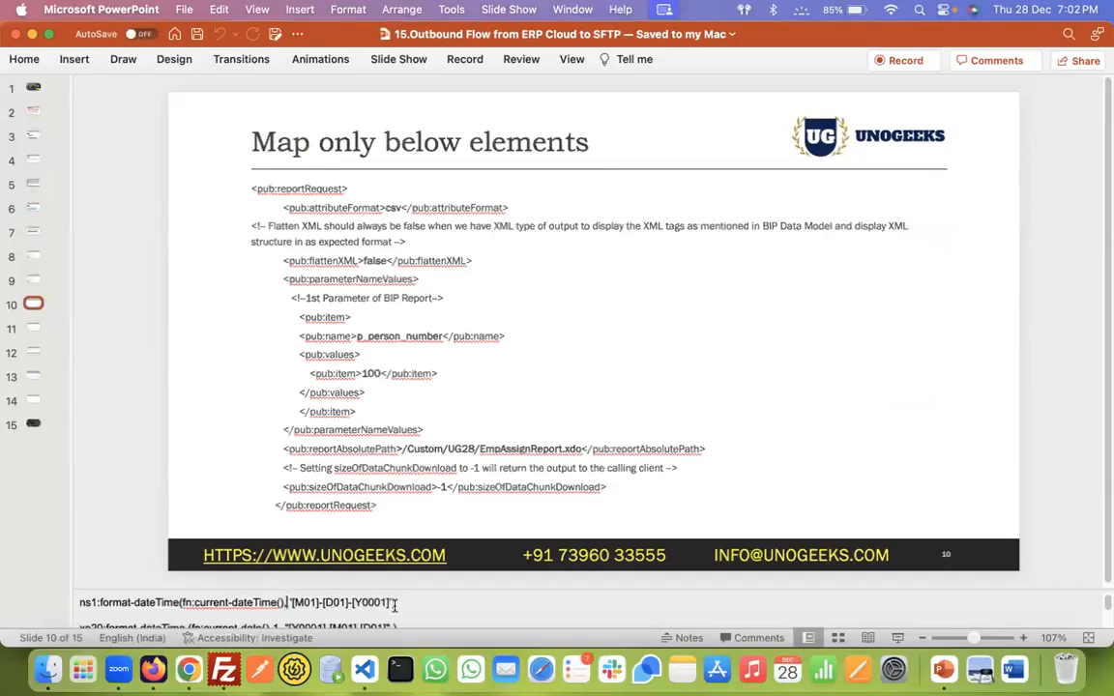
{"action": "left_click", "coordinate": [393, 602], "text": "shift"}
{"action": "key", "text": "ctrl+c"}
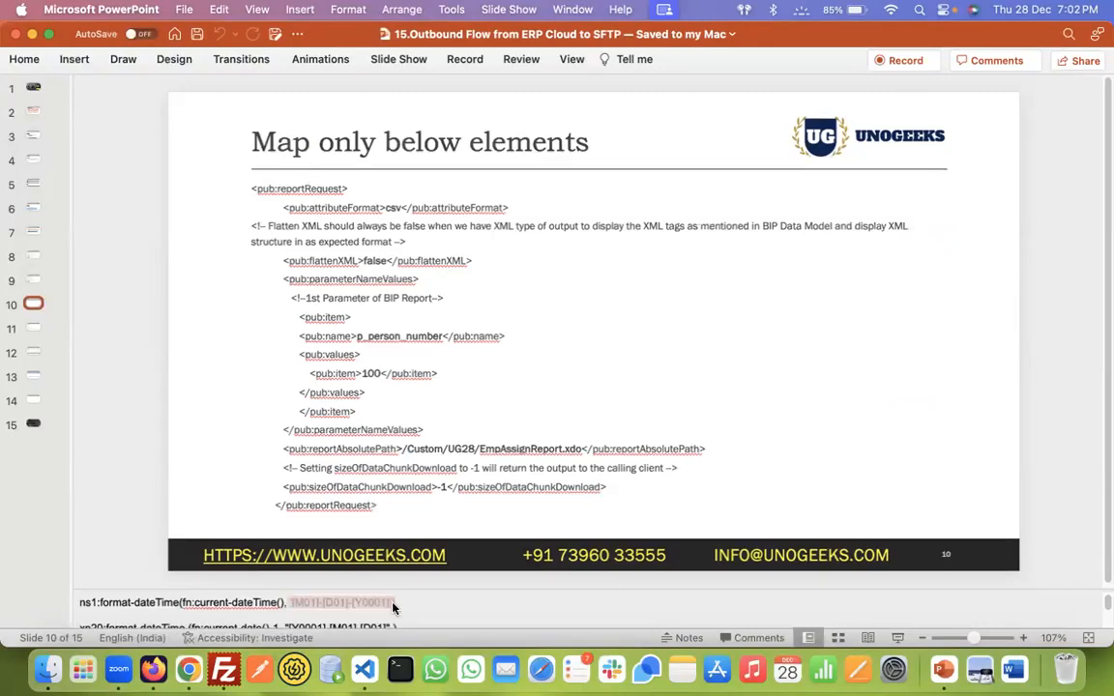
{"action": "key", "text": "super+Tab"}
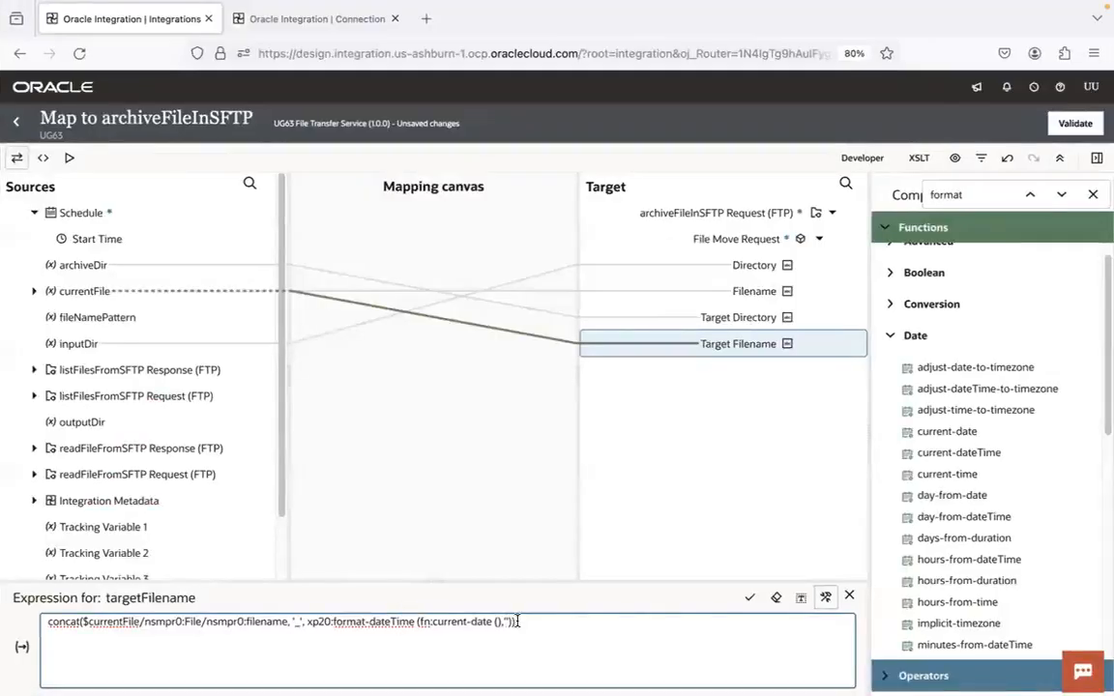
{"action": "key", "text": "ctrl+v"}
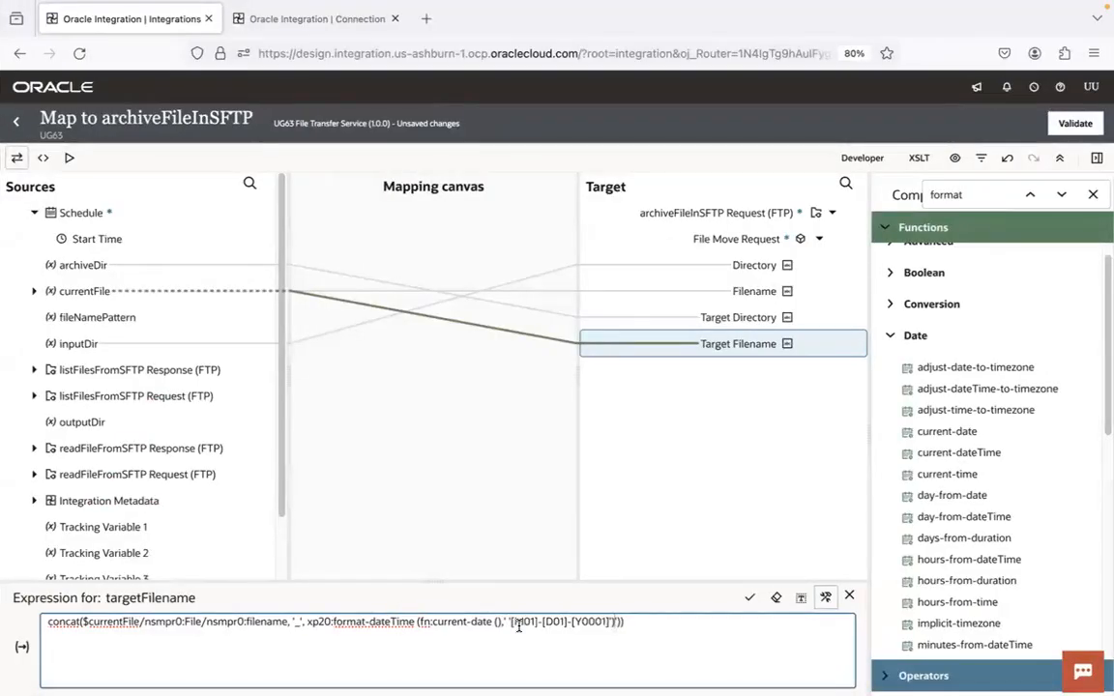
{"action": "key", "text": "ctrl+z"}
{"action": "key", "text": "ctrl+v"}
{"action": "key", "text": "BackSpace"}
{"action": "type", "text": "_"}
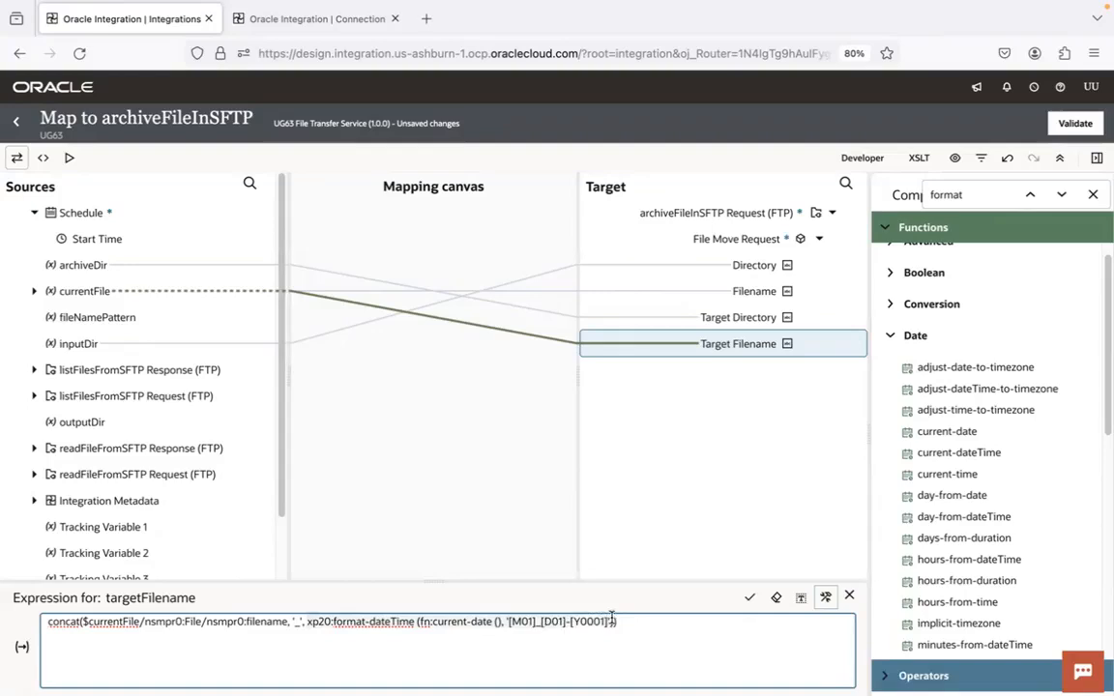
Replace the format-dateTime call in the Target Filename concat with current-date and add '.csv' as the last argument
{"action": "key", "text": "BackSpace"}
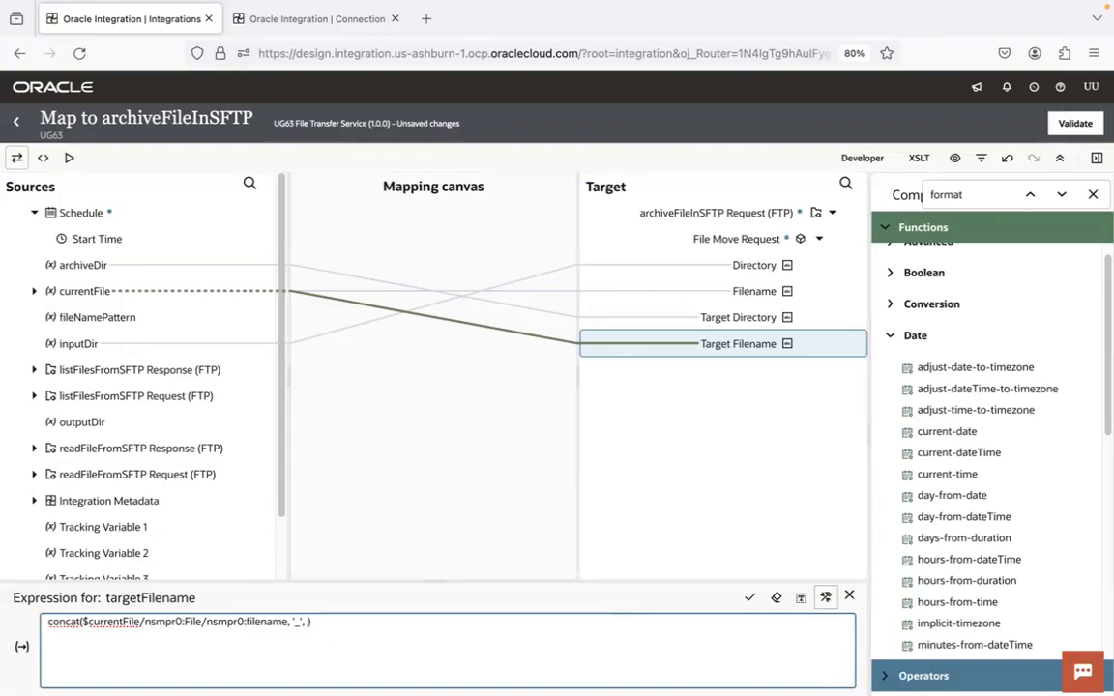
{"action": "left_click_drag", "start_coordinate": [956, 431], "coordinate": [306, 622]}
{"action": "type", "text": ",'.csv')"}
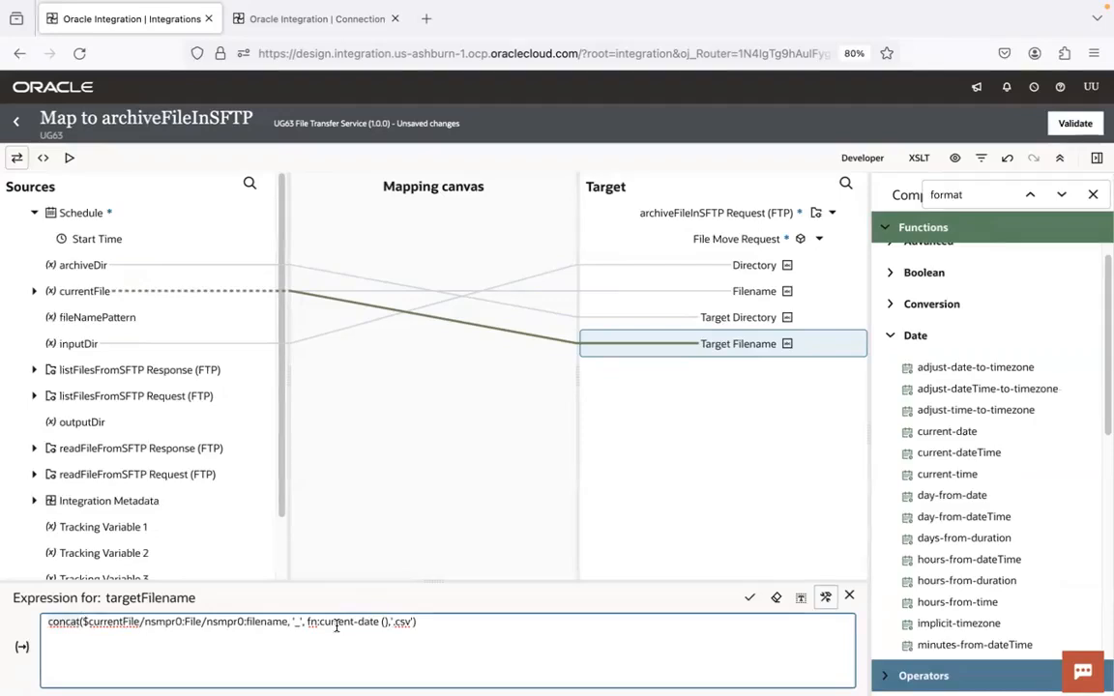
Apply the Target Filename concat expression with "_" between the filename and current-date, and validate the archiveFileInSFTP mapping
{"action": "left_click", "coordinate": [297, 622]}
{"action": "type", "text": "_"}
{"action": "left_click", "coordinate": [750, 598]}
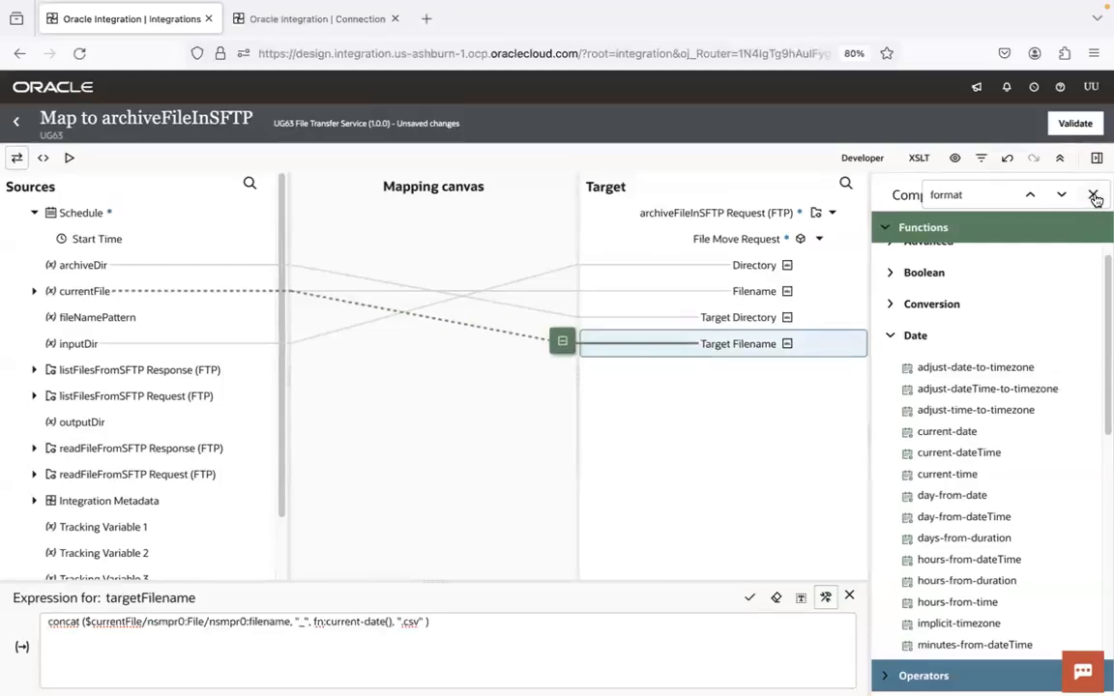
{"action": "left_click", "coordinate": [1092, 194]}
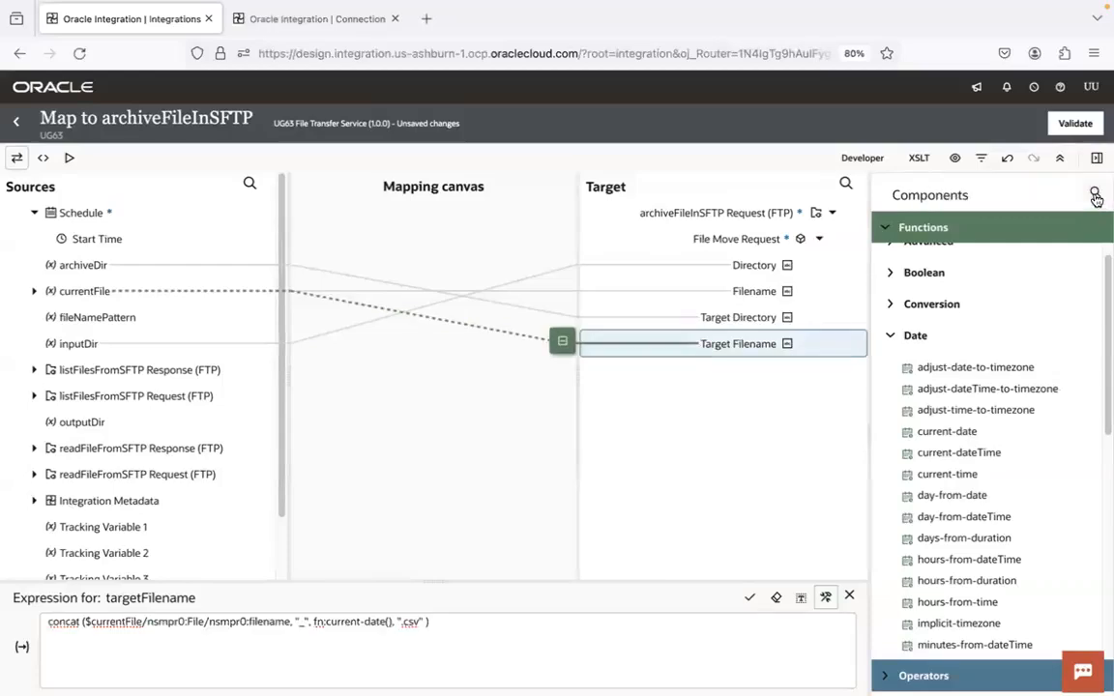
{"action": "left_click", "coordinate": [1077, 123]}
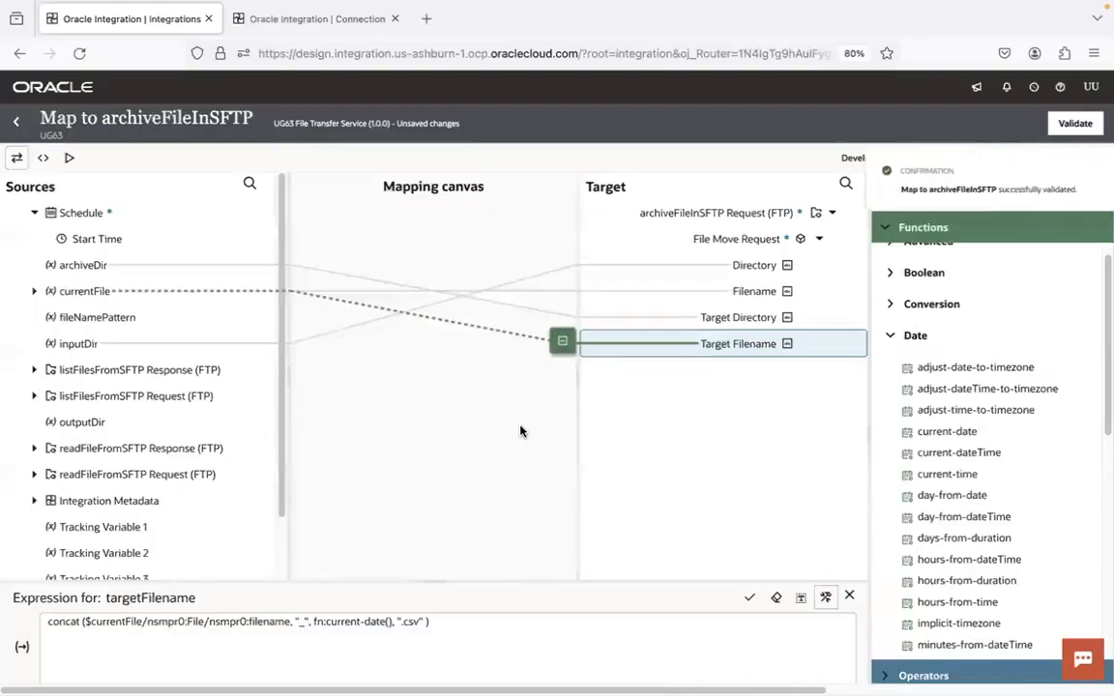
Return to the integration canvas and save UG63 File Transfer Service
{"action": "left_click", "coordinate": [19, 124]}
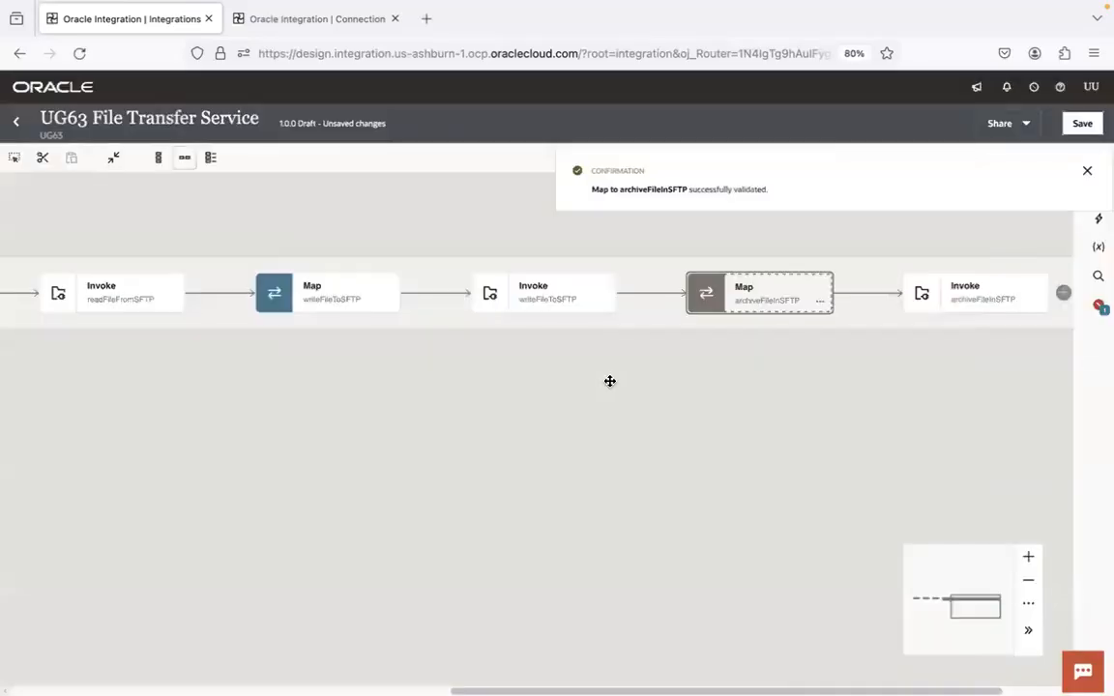
{"action": "left_click", "coordinate": [1081, 123]}
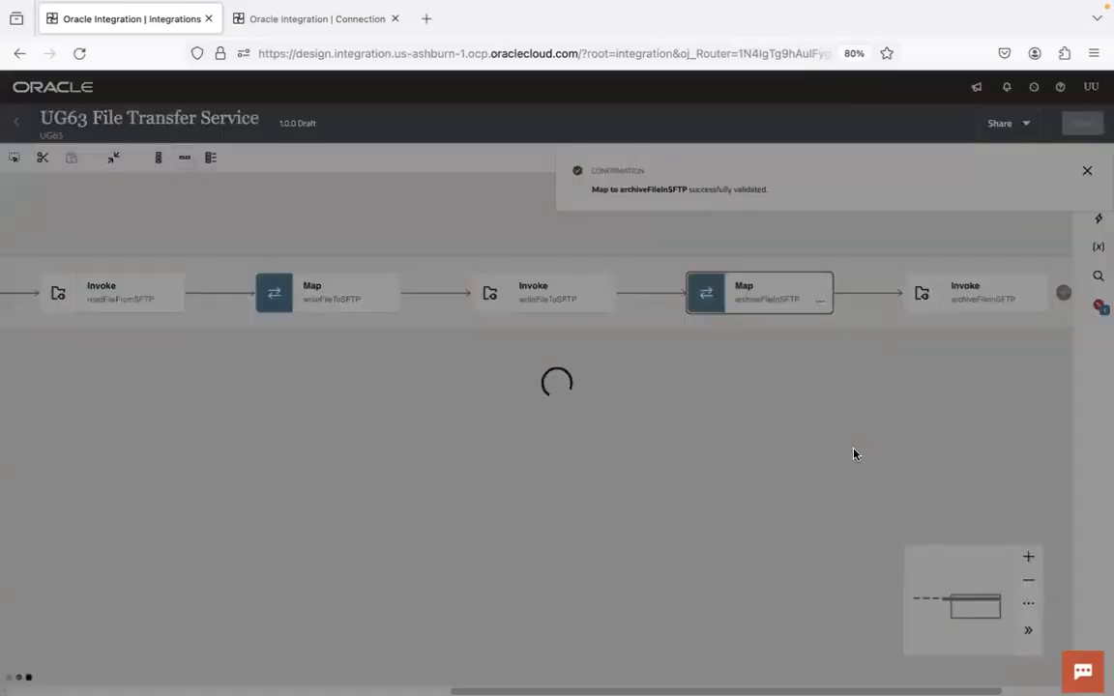
{"action": "left_click_drag", "start_coordinate": [962, 397], "coordinate": [532, 421]}
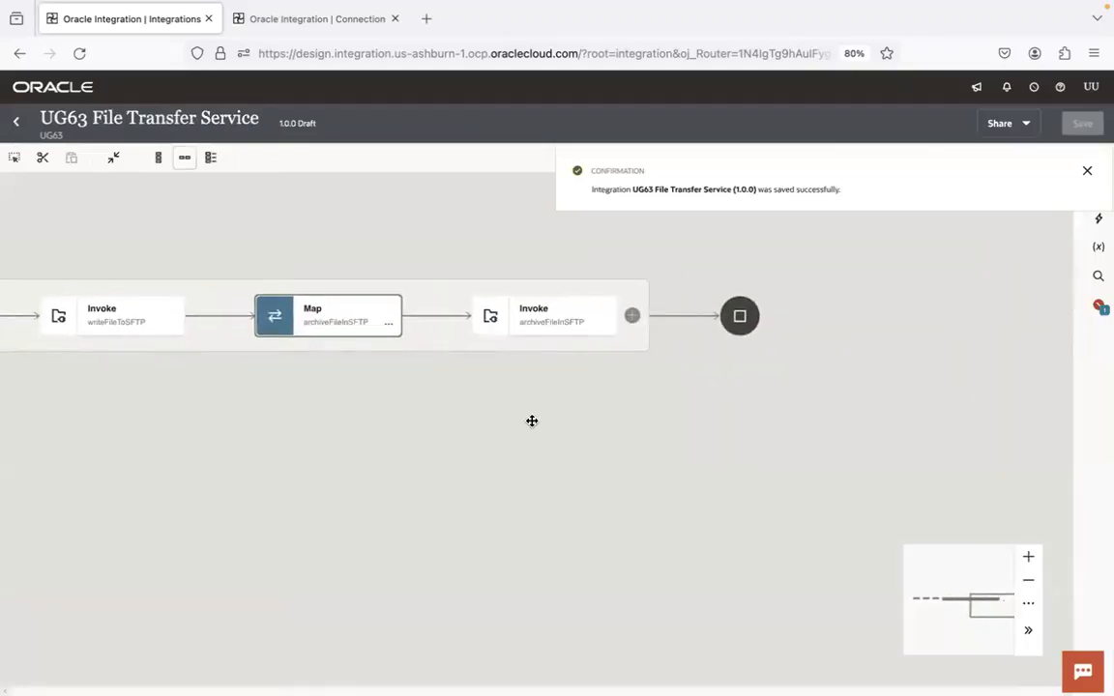
{"action": "left_click", "coordinate": [1086, 171]}
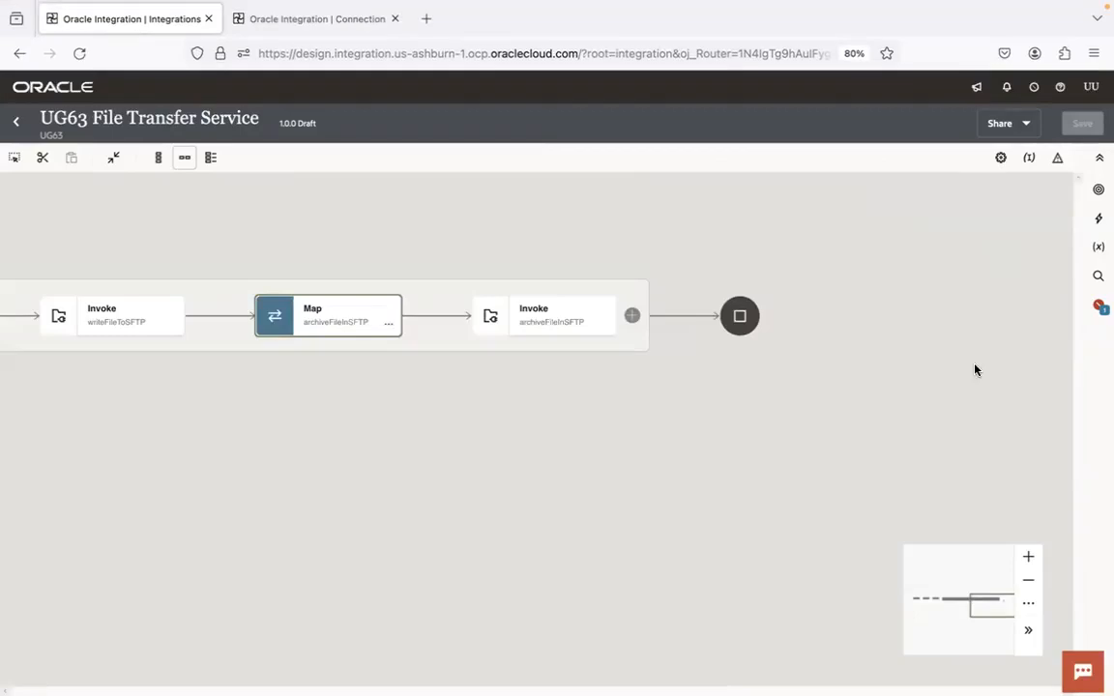
Assign fileNamePattern as the first business identifier, inputDir as the second and startTime as the third
{"action": "left_click", "coordinate": [1030, 159]}
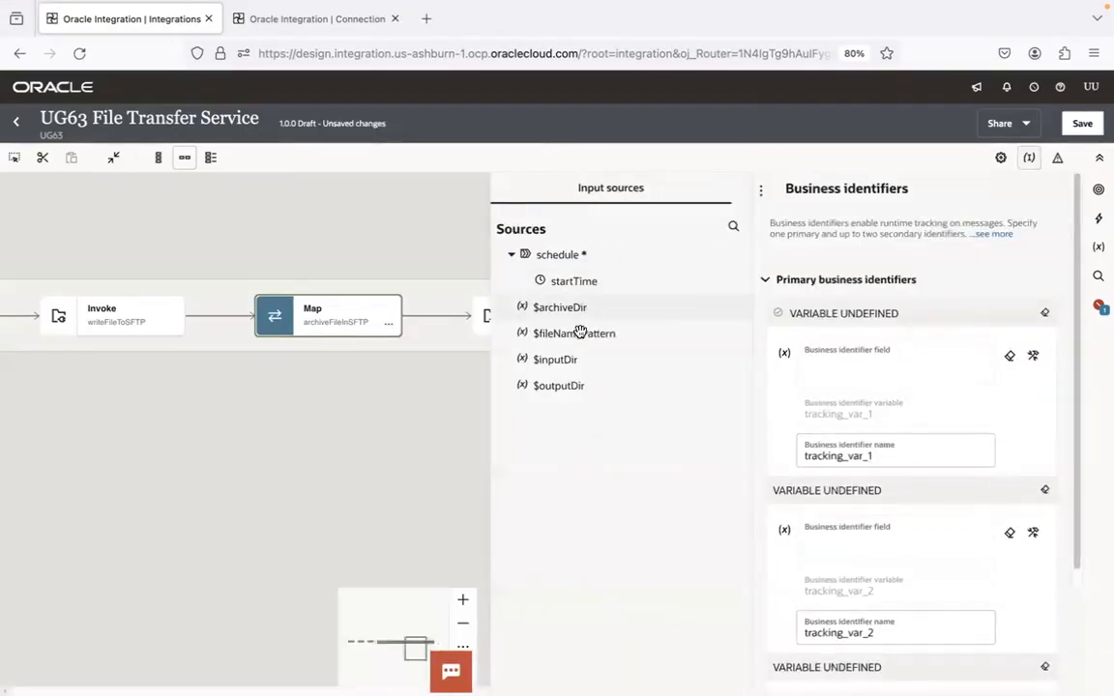
{"action": "left_click_drag", "start_coordinate": [582, 339], "coordinate": [856, 363]}
{"action": "left_click_drag", "start_coordinate": [535, 365], "coordinate": [835, 560]}
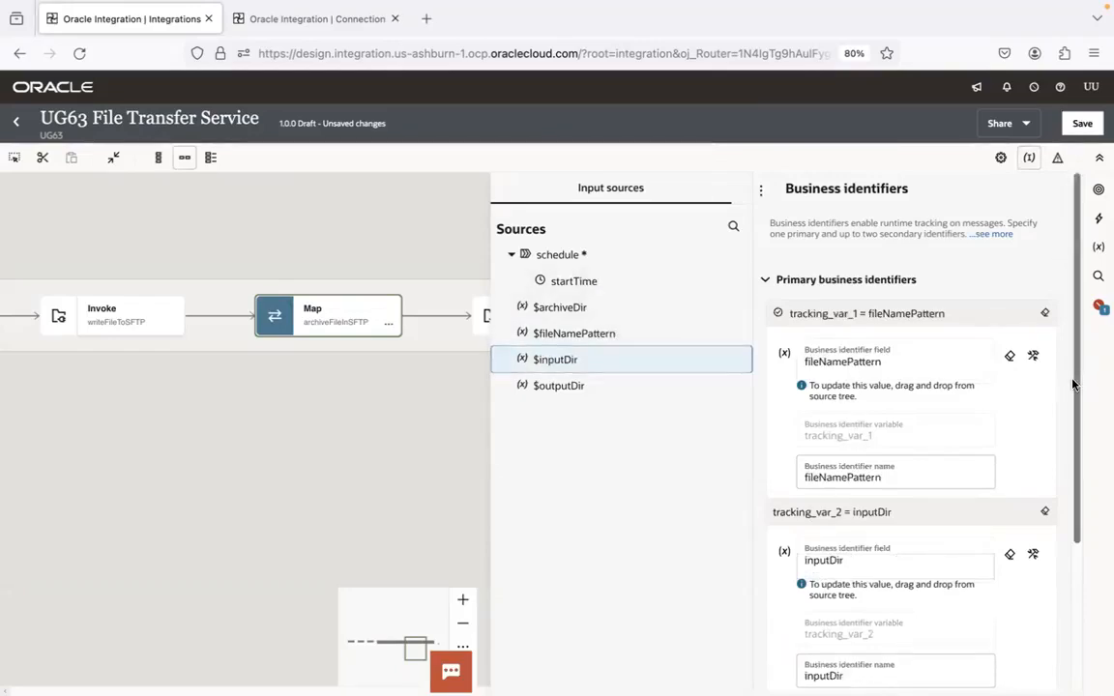
{"action": "left_click_drag", "start_coordinate": [1075, 380], "coordinate": [1072, 567]}
{"action": "left_click_drag", "start_coordinate": [566, 281], "coordinate": [851, 570]}
{"action": "left_click", "coordinate": [431, 469]}
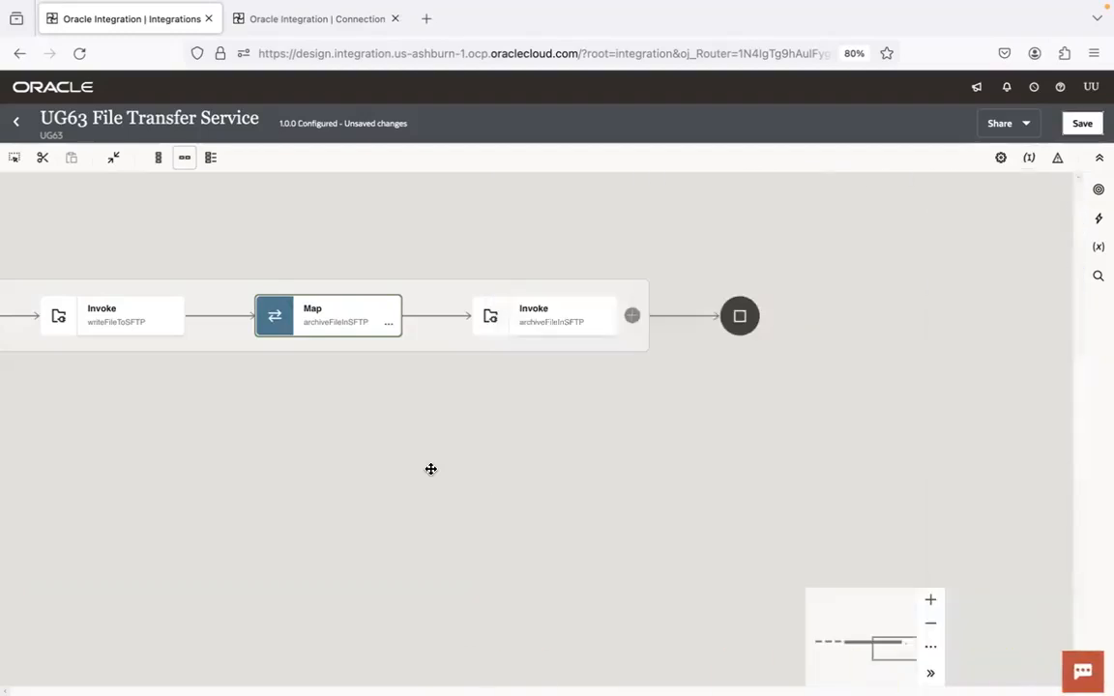
Save the integration and return to the UG63 project page
{"action": "left_click_drag", "start_coordinate": [431, 469], "coordinate": [846, 445]}
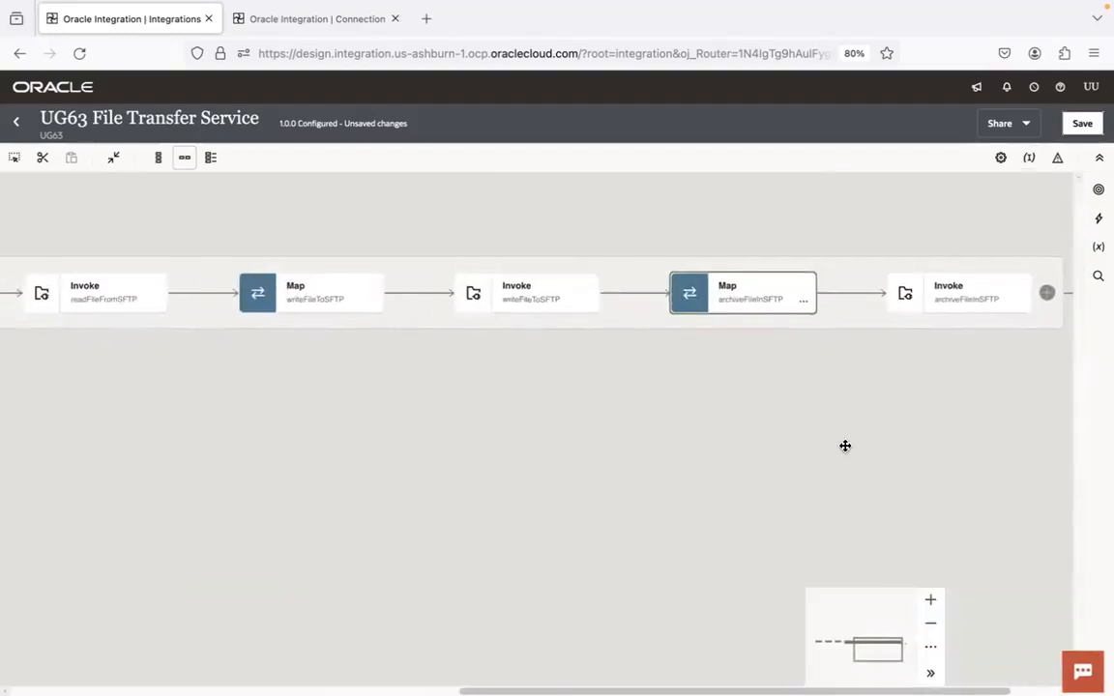
{"action": "left_click_drag", "start_coordinate": [453, 355], "coordinate": [724, 414]}
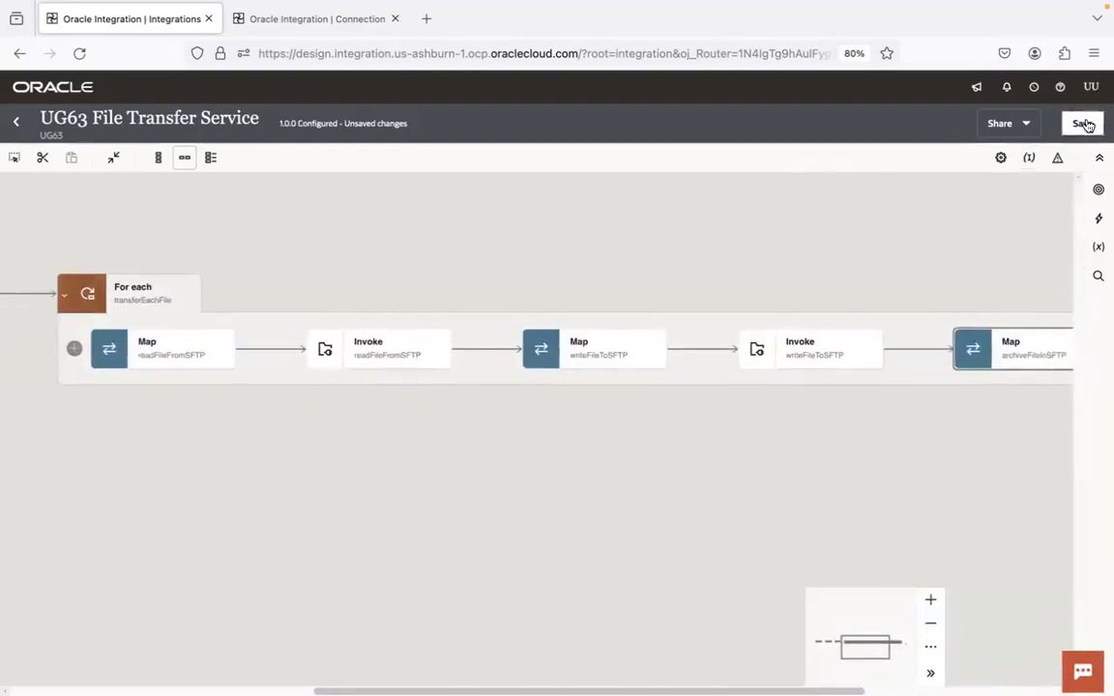
{"action": "left_click", "coordinate": [1084, 124]}
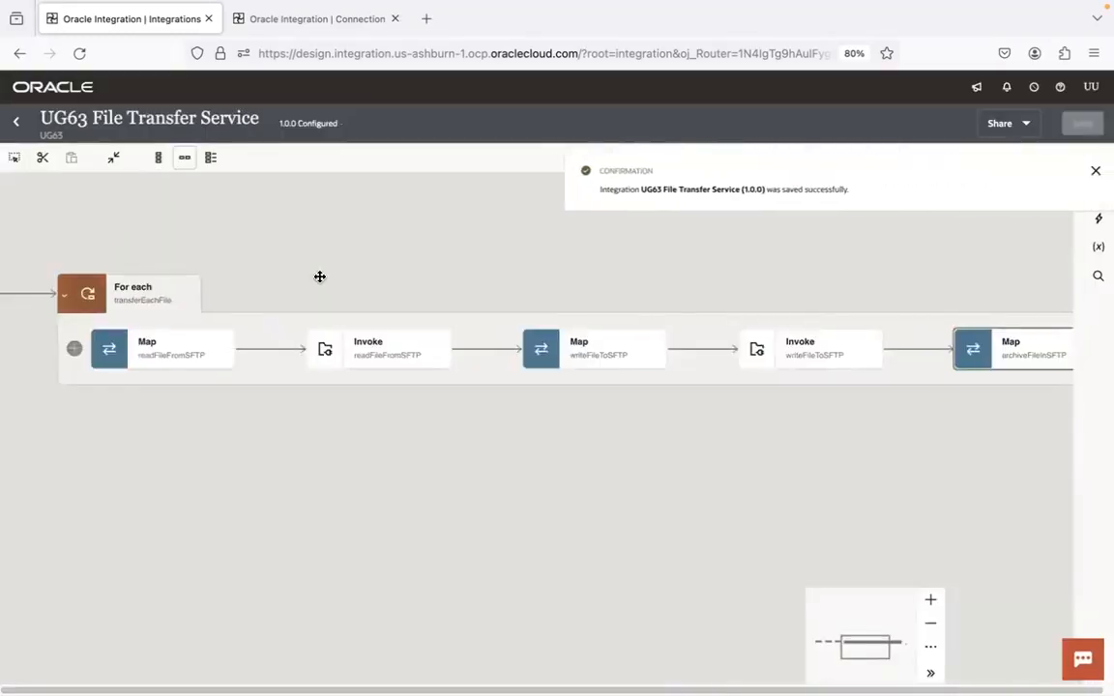
{"action": "left_click_drag", "start_coordinate": [319, 276], "coordinate": [514, 261]}
{"action": "left_click", "coordinate": [17, 123]}
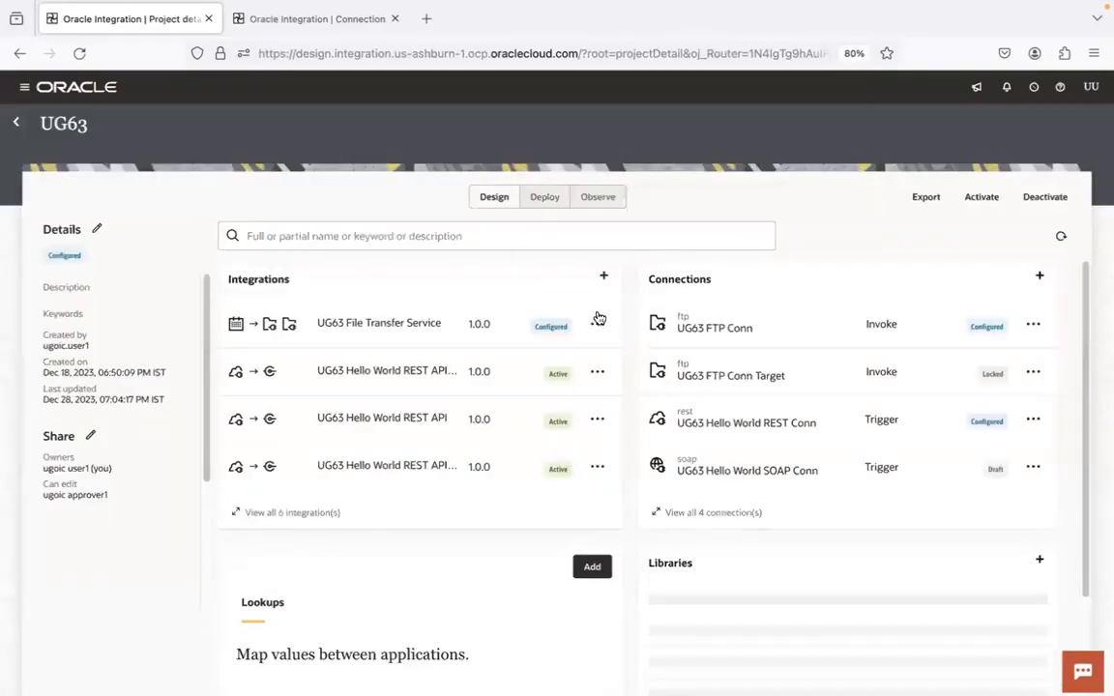
Activate UG63 File Transfer Service with the Debug tracing level and refresh the project page to check its status
{"action": "left_click", "coordinate": [598, 327]}
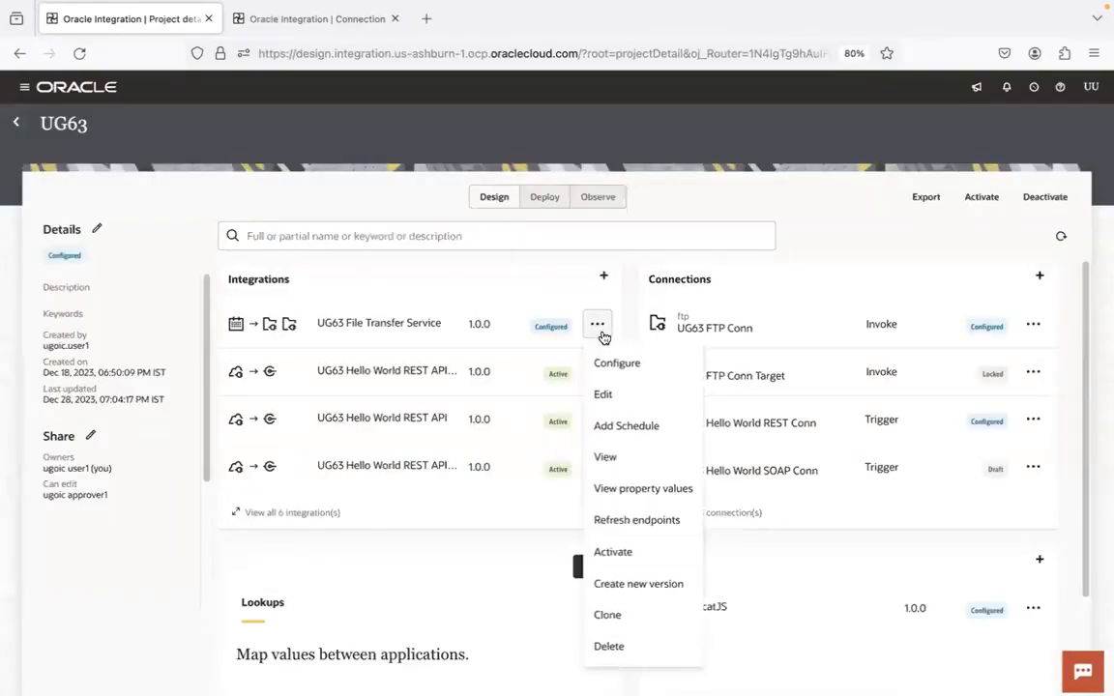
{"action": "left_click", "coordinate": [639, 554]}
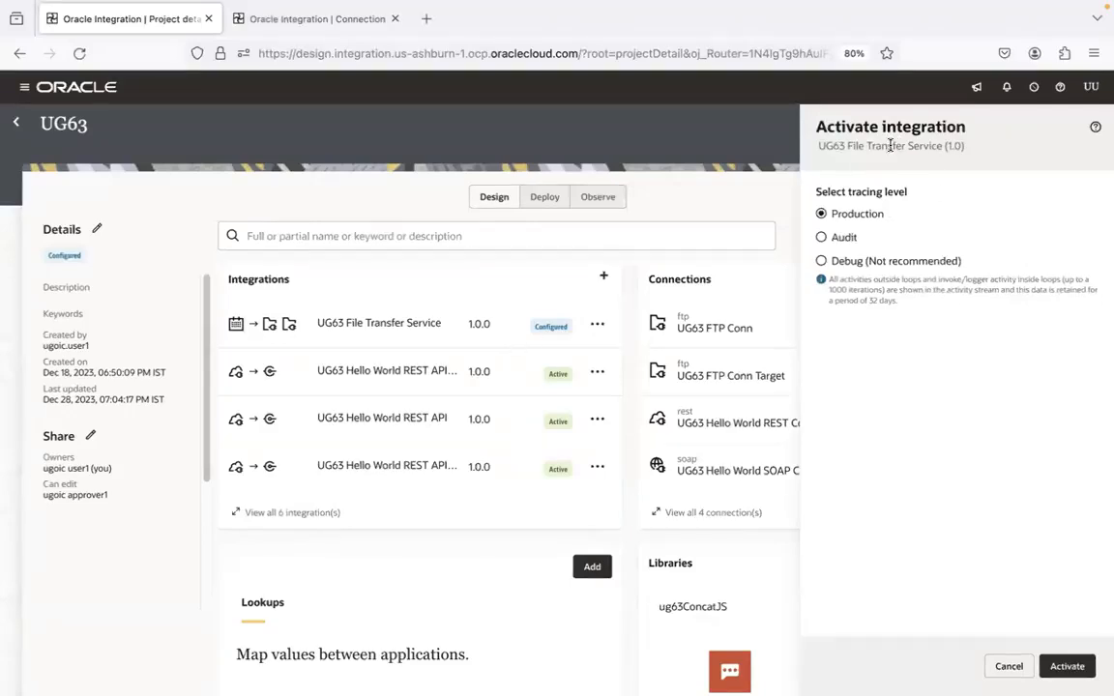
{"action": "left_click", "coordinate": [850, 262]}
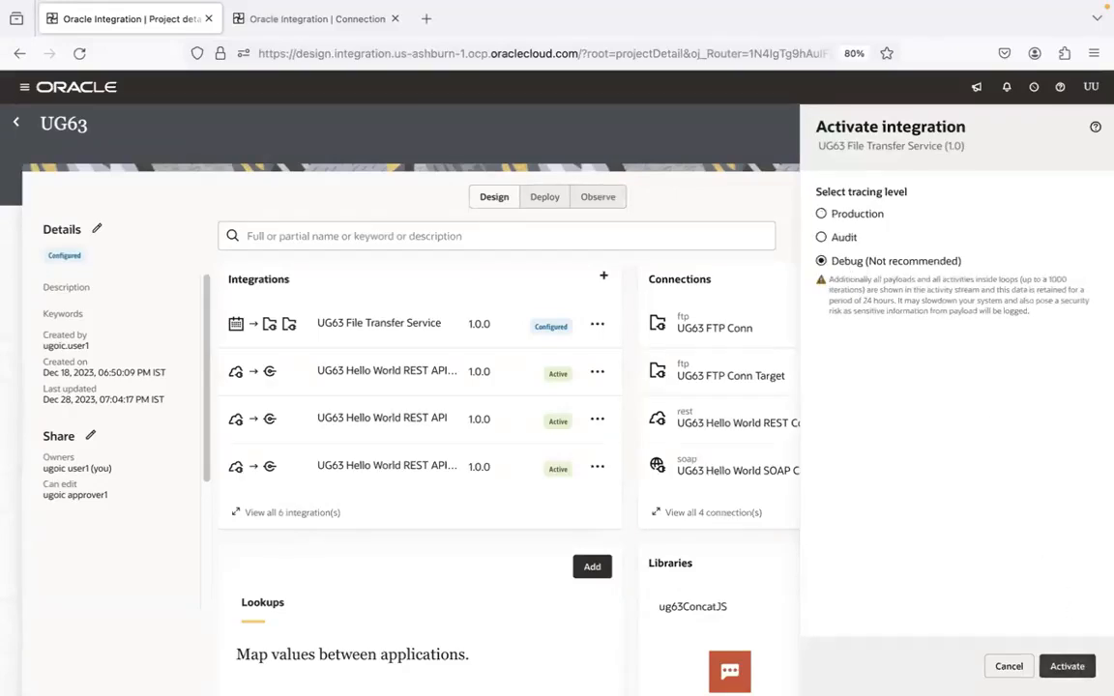
{"action": "left_click", "coordinate": [1069, 666]}
{"action": "left_click", "coordinate": [1061, 238]}
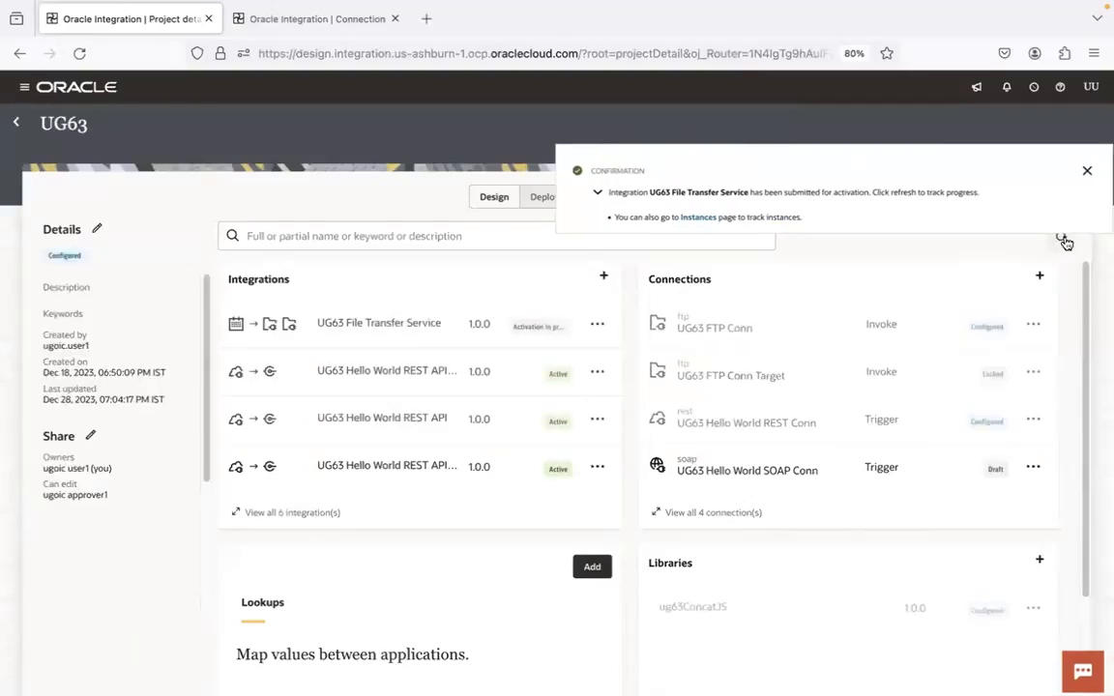
{"action": "left_click", "coordinate": [1064, 240]}
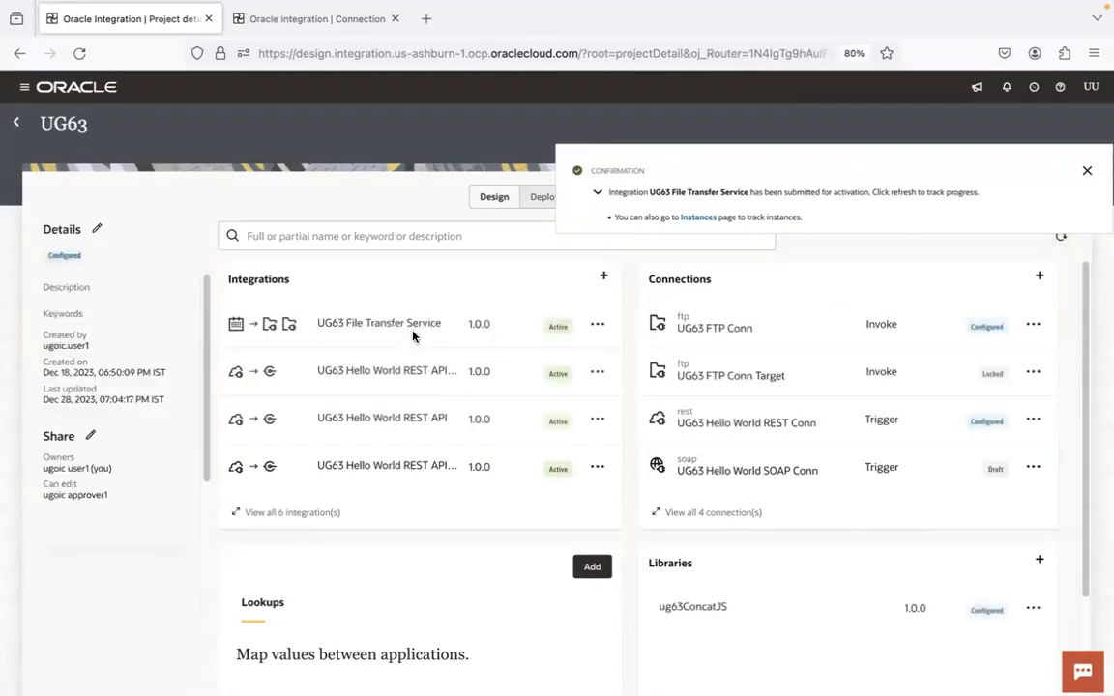
Open the run configuration of UG63 File Transfer Service with Ad hoc request as the request type
{"action": "left_click", "coordinate": [597, 326]}
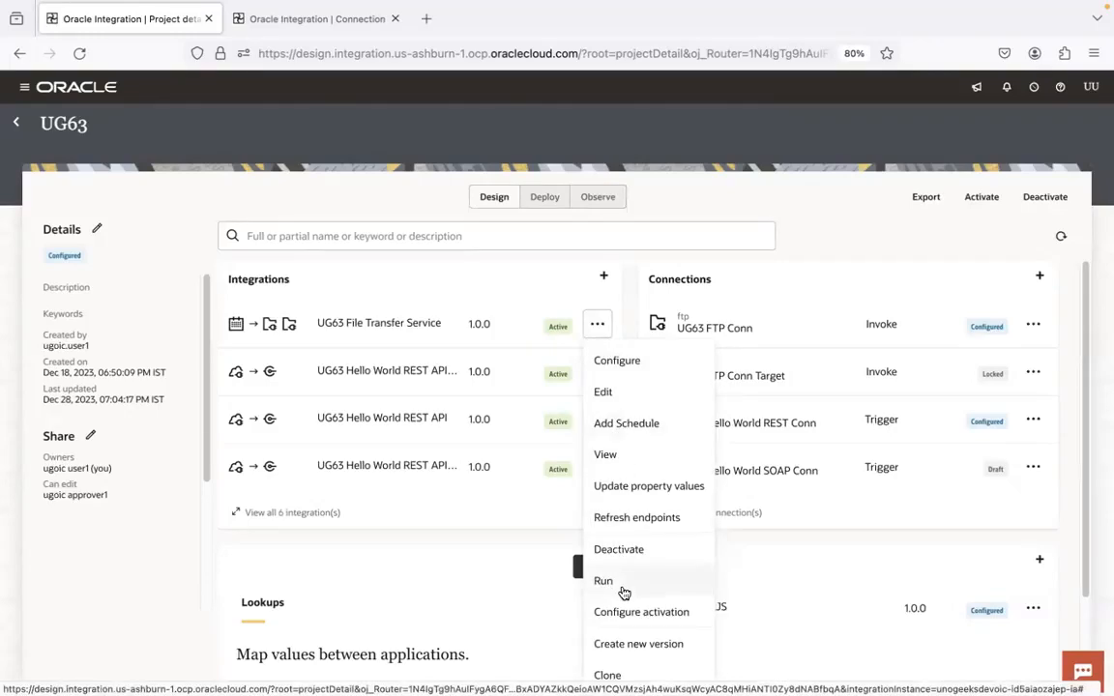
{"action": "left_click", "coordinate": [604, 582]}
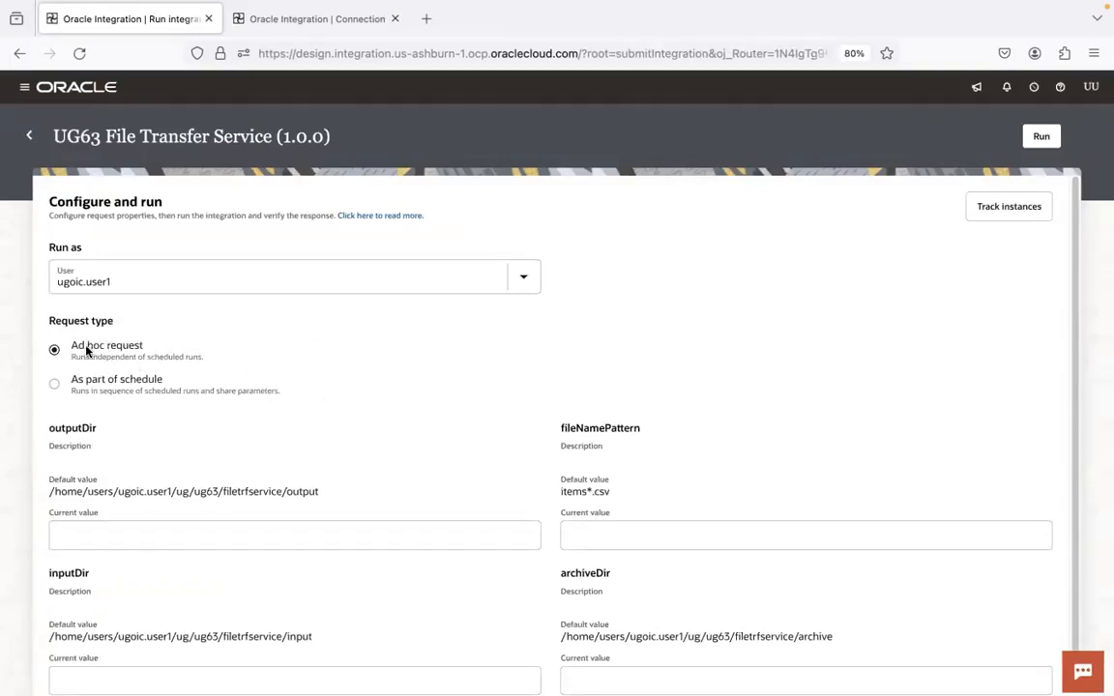
{"action": "left_click_drag", "start_coordinate": [73, 348], "coordinate": [144, 350]}
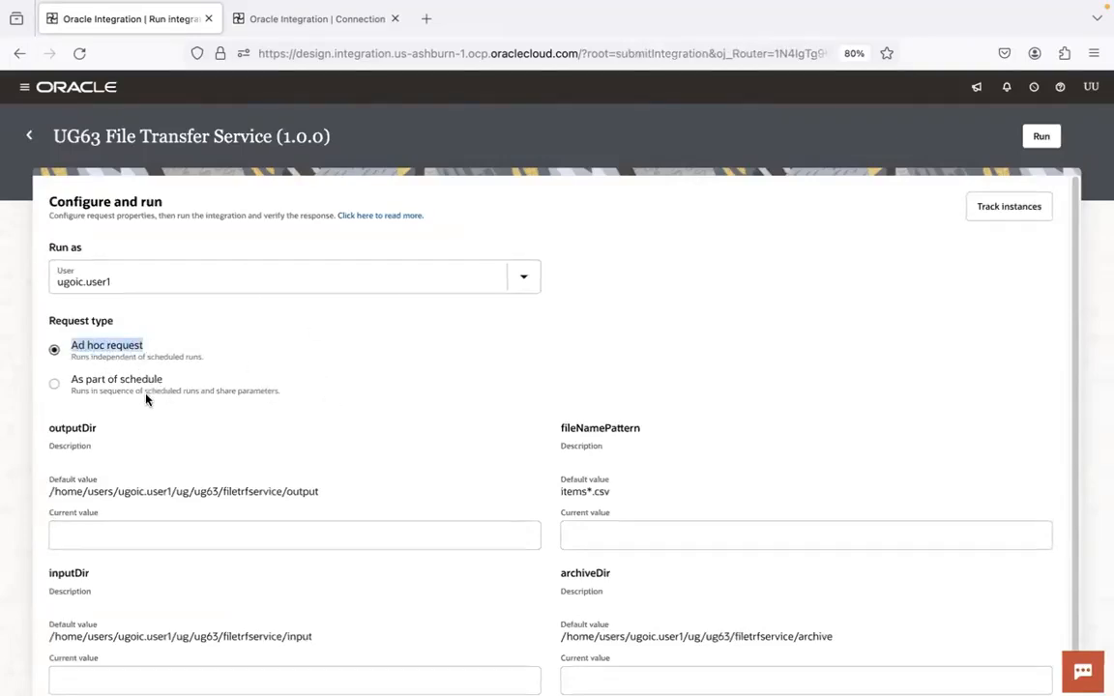
{"action": "left_click", "coordinate": [106, 350]}
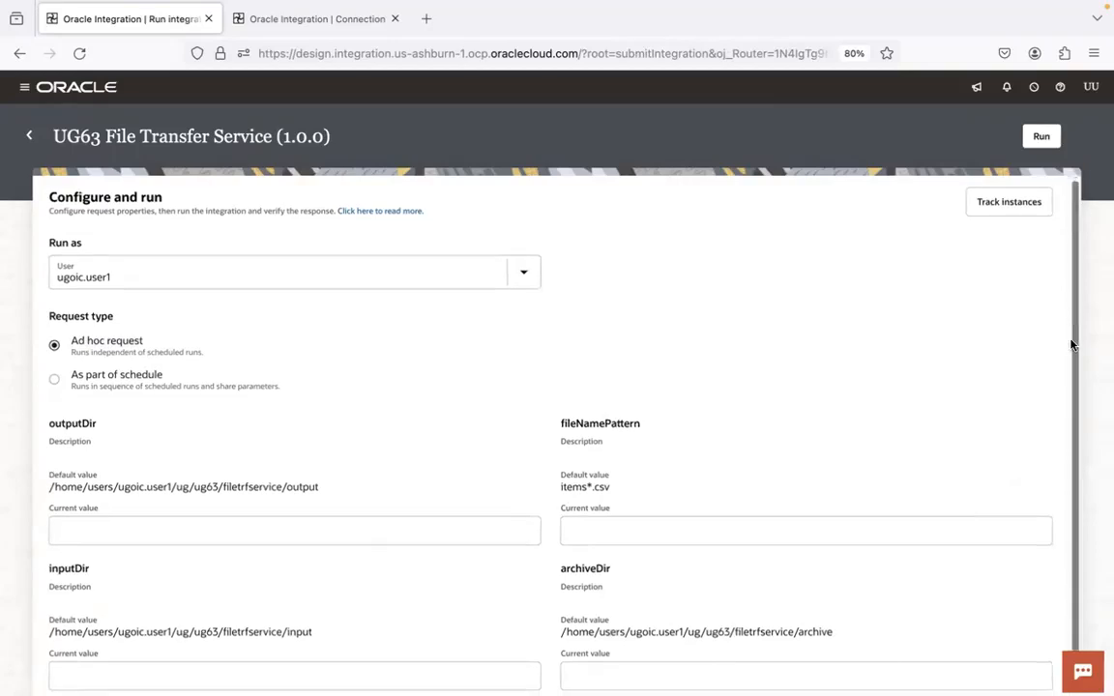
{"action": "scroll", "coordinate": [1074, 367], "scroll_direction": "down", "scroll_amount": 1}
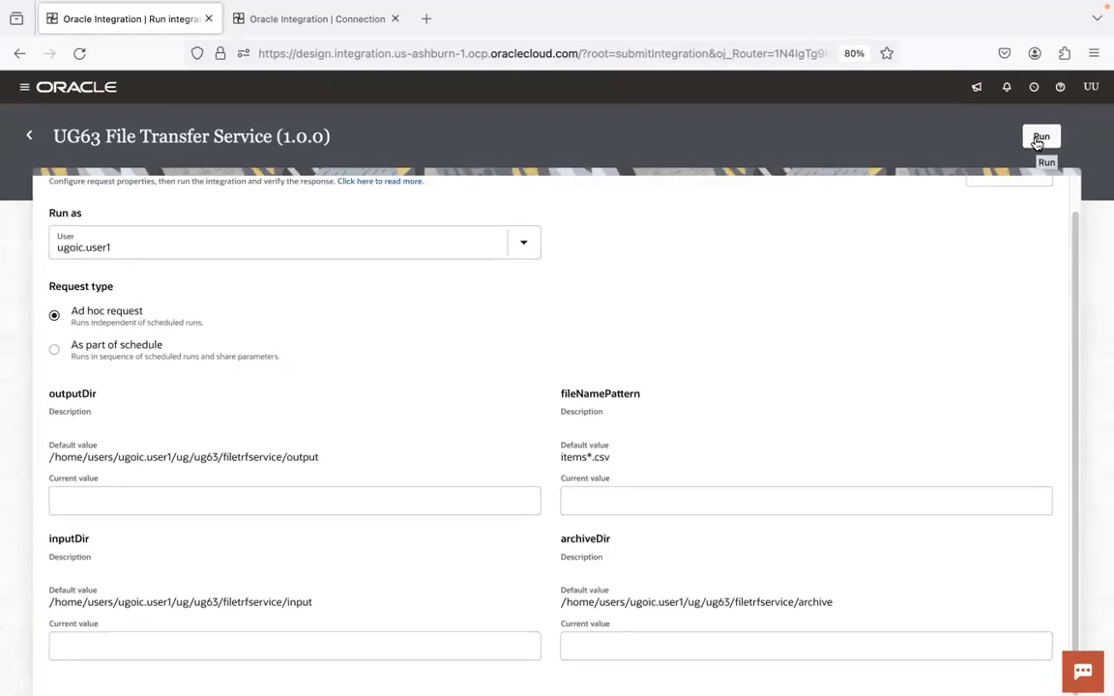
{"action": "double_click", "coordinate": [290, 601]}
{"action": "double_click", "coordinate": [578, 458]}
{"action": "left_click", "coordinate": [612, 504]}
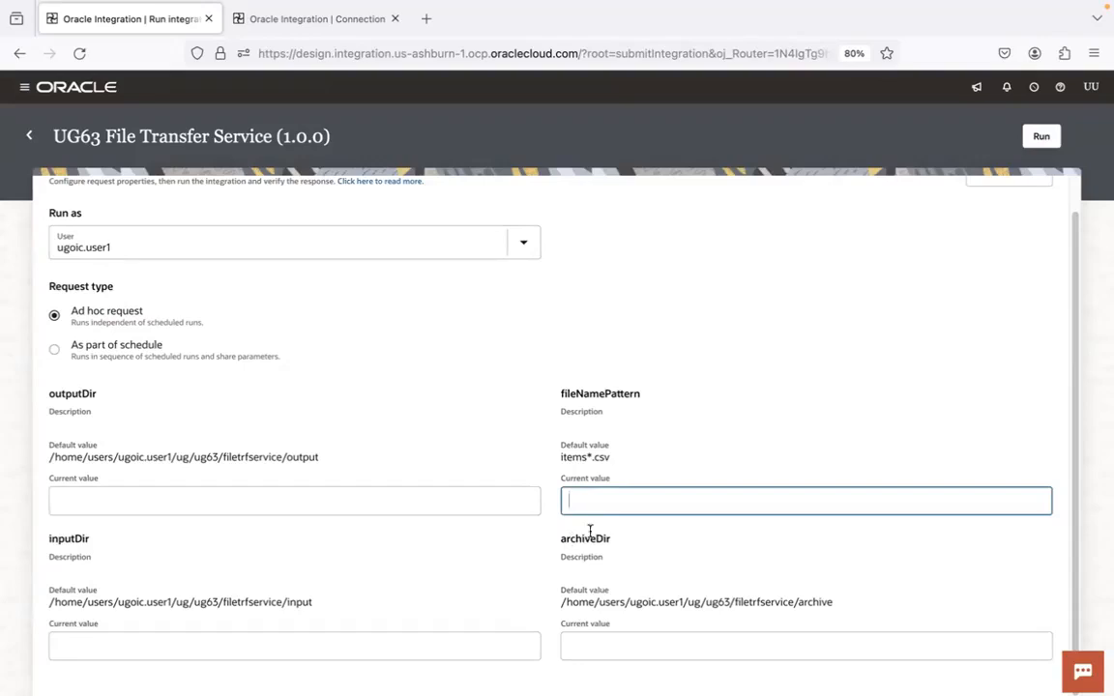
{"action": "left_click_drag", "start_coordinate": [560, 457], "coordinate": [629, 460]}
{"action": "key", "text": "ctrl+c"}
{"action": "left_click", "coordinate": [598, 493]}
{"action": "key", "text": "ctrl+v"}
{"action": "key", "text": "super+a"}
{"action": "key", "text": "BackSpace"}
{"action": "left_click", "coordinate": [832, 350]}
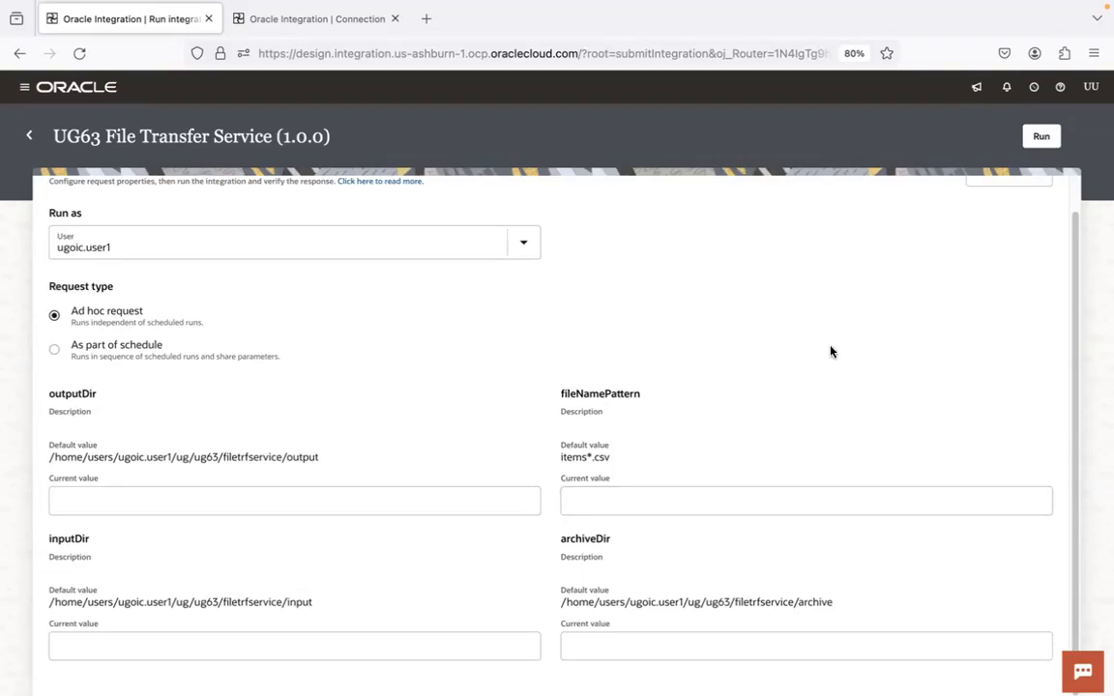
Run the integration with its default parameter values and open the new run's instance details
{"action": "left_click_drag", "start_coordinate": [1075, 235], "coordinate": [1101, 364]}
{"action": "left_click", "coordinate": [1042, 139]}
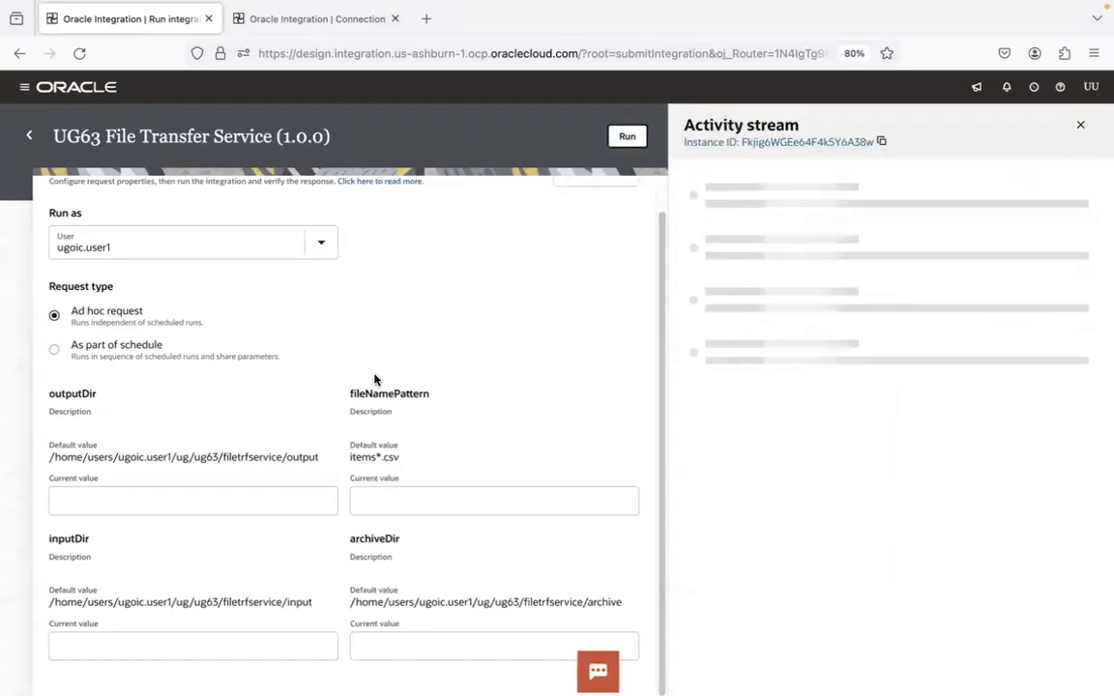
{"action": "left_click", "coordinate": [784, 143]}
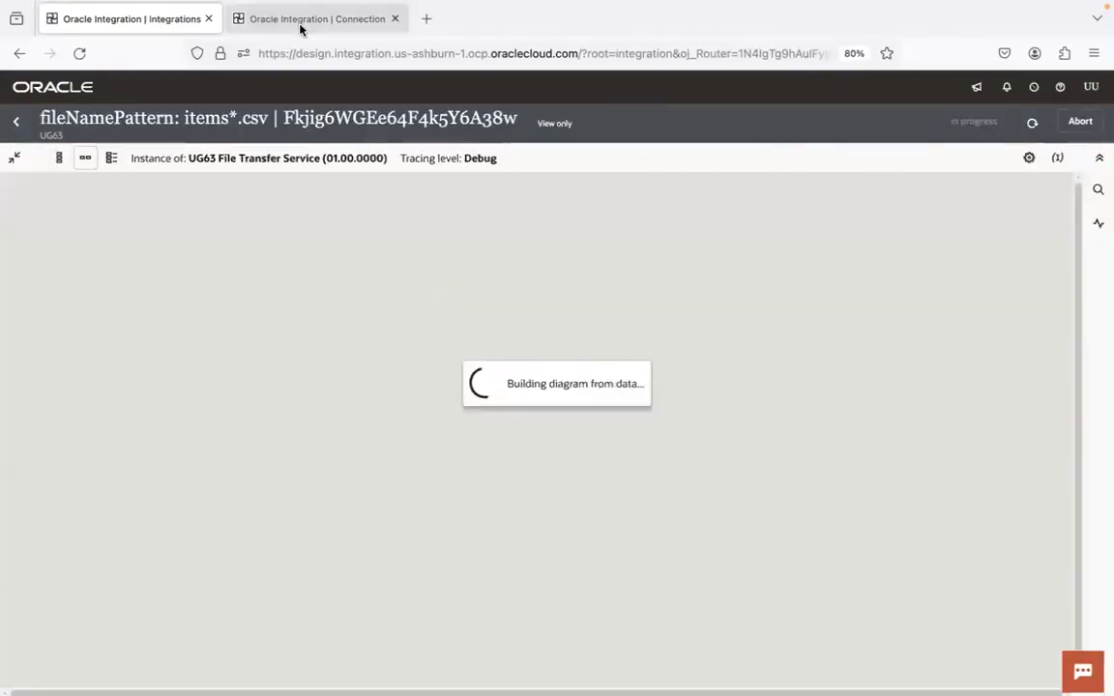
Refresh the instance details repeatedly to follow the run's status and activity stream until processing ends
{"action": "left_click", "coordinate": [300, 21]}
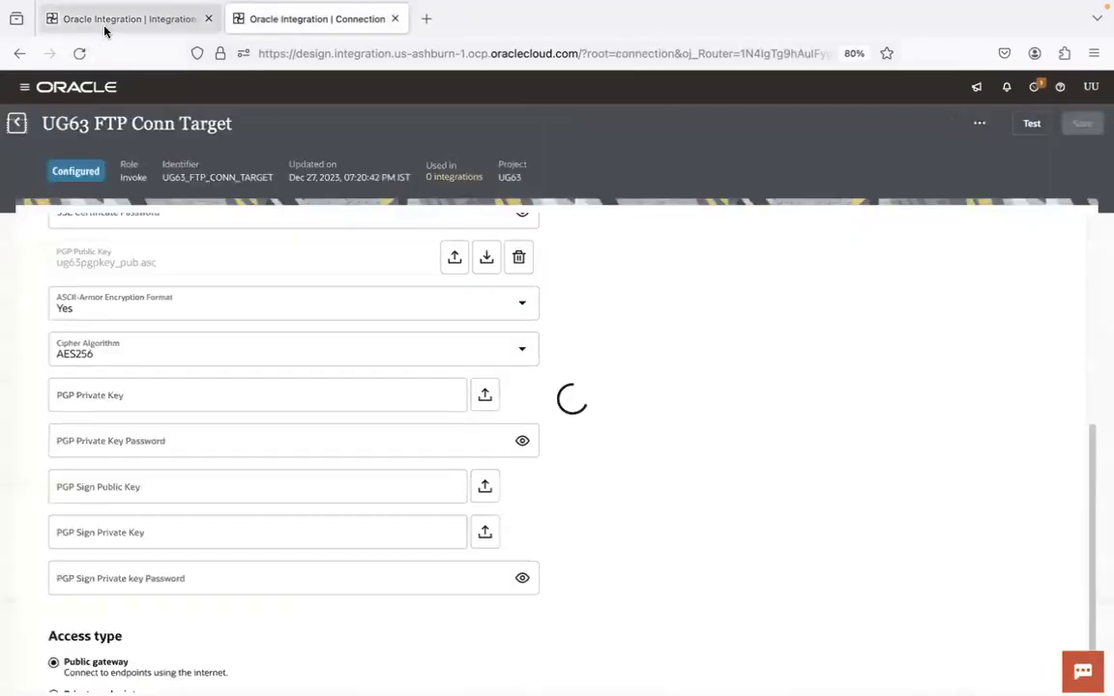
{"action": "left_click", "coordinate": [104, 29]}
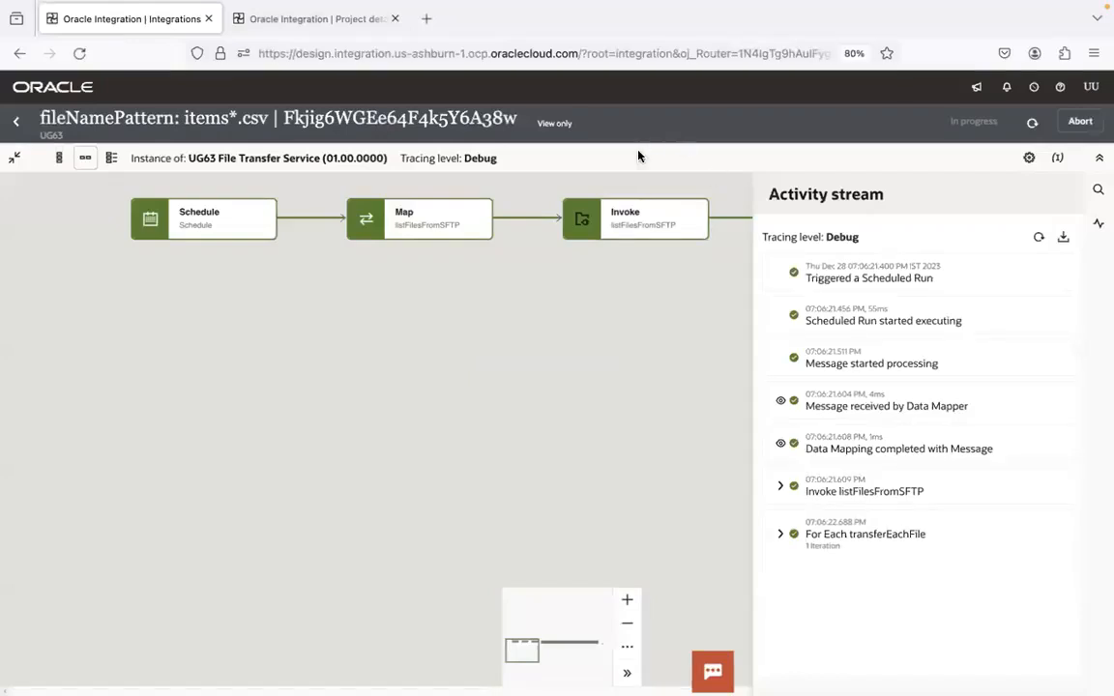
{"action": "left_click", "coordinate": [1033, 124]}
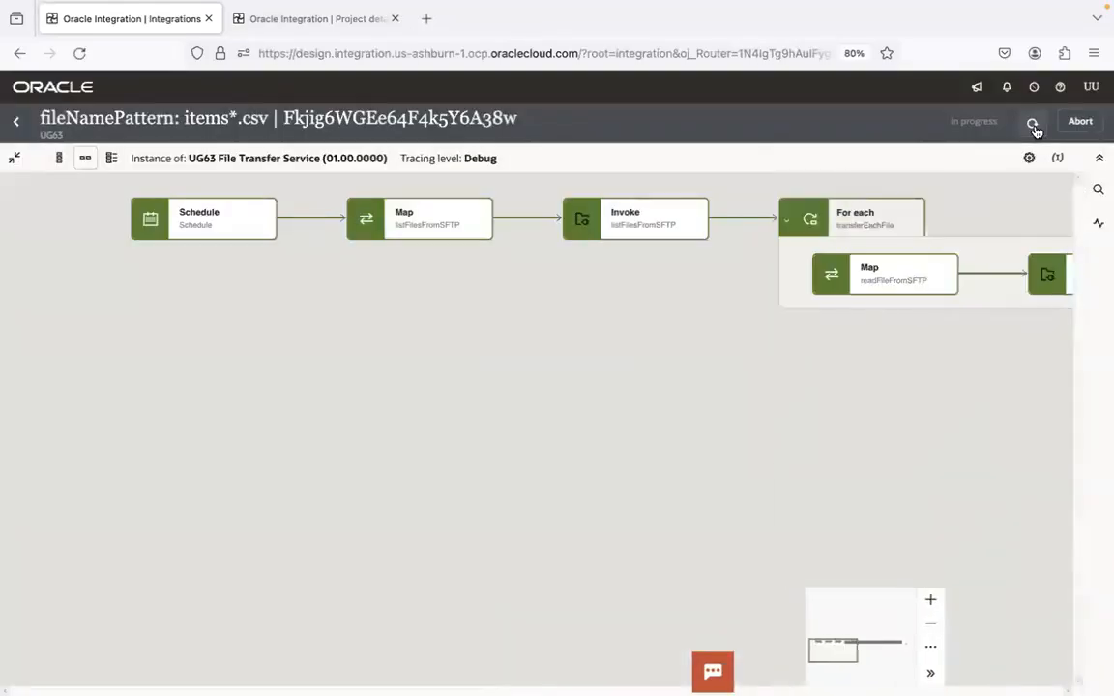
{"action": "left_click", "coordinate": [1033, 124]}
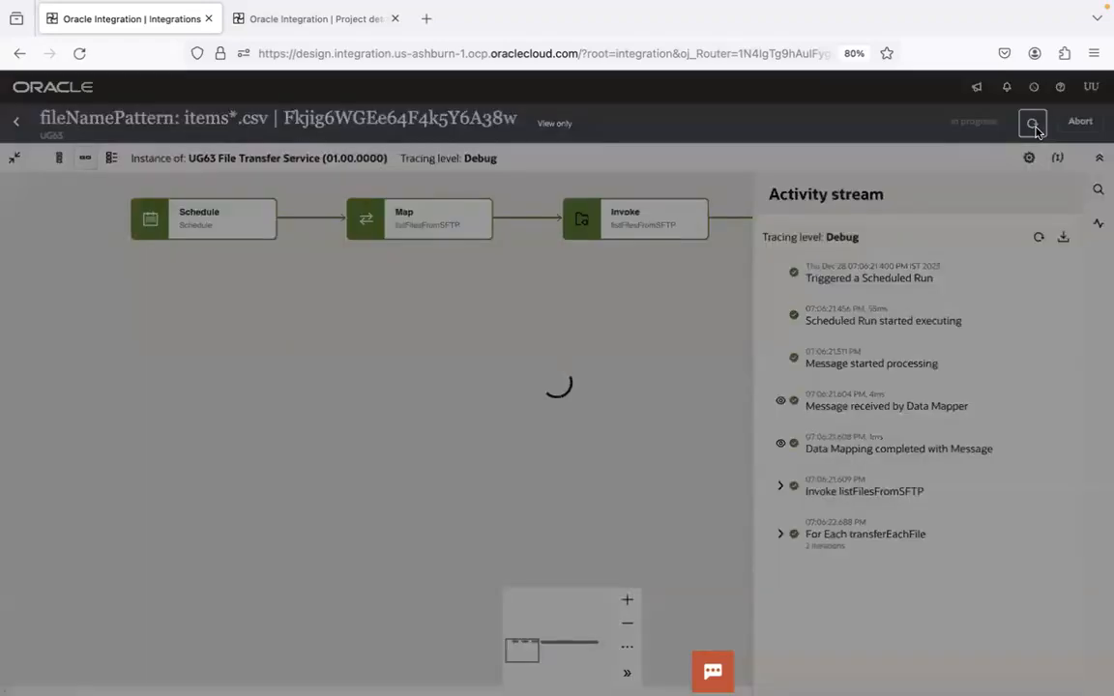
{"action": "left_click", "coordinate": [1033, 124]}
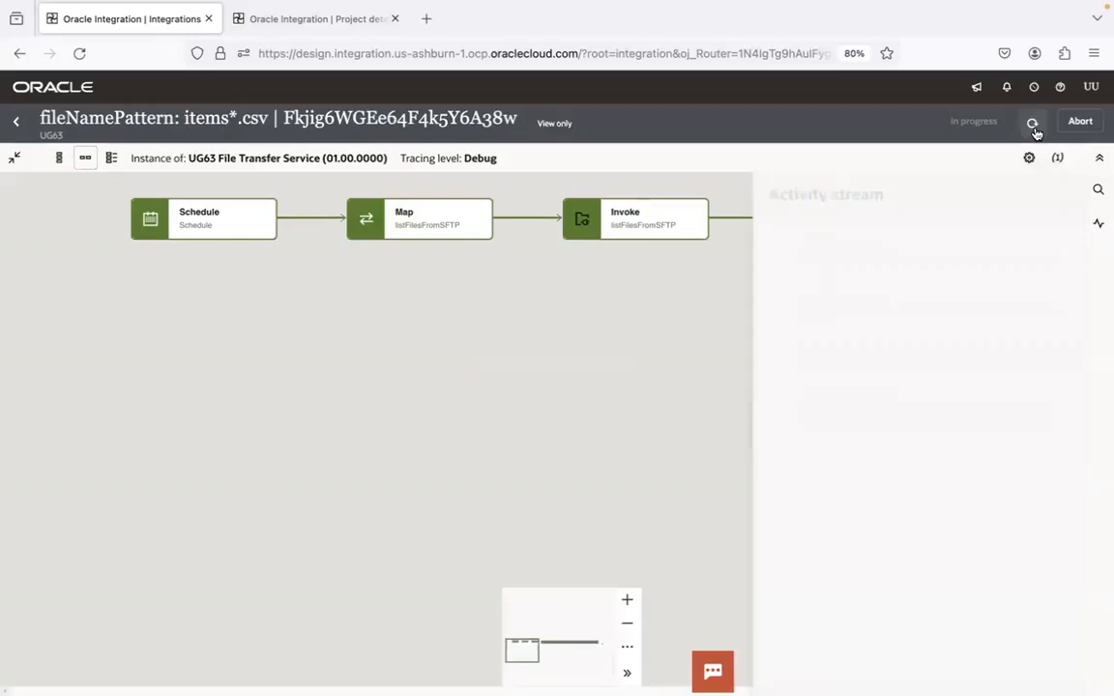
{"action": "left_click", "coordinate": [1033, 124]}
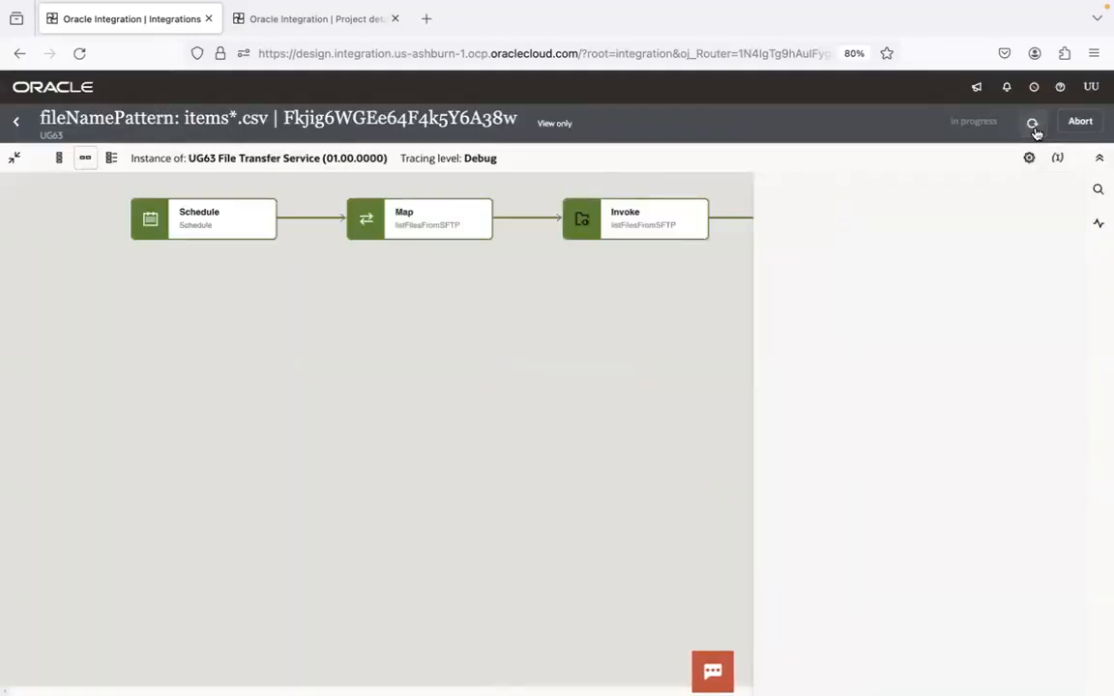
{"action": "left_click", "coordinate": [1033, 124]}
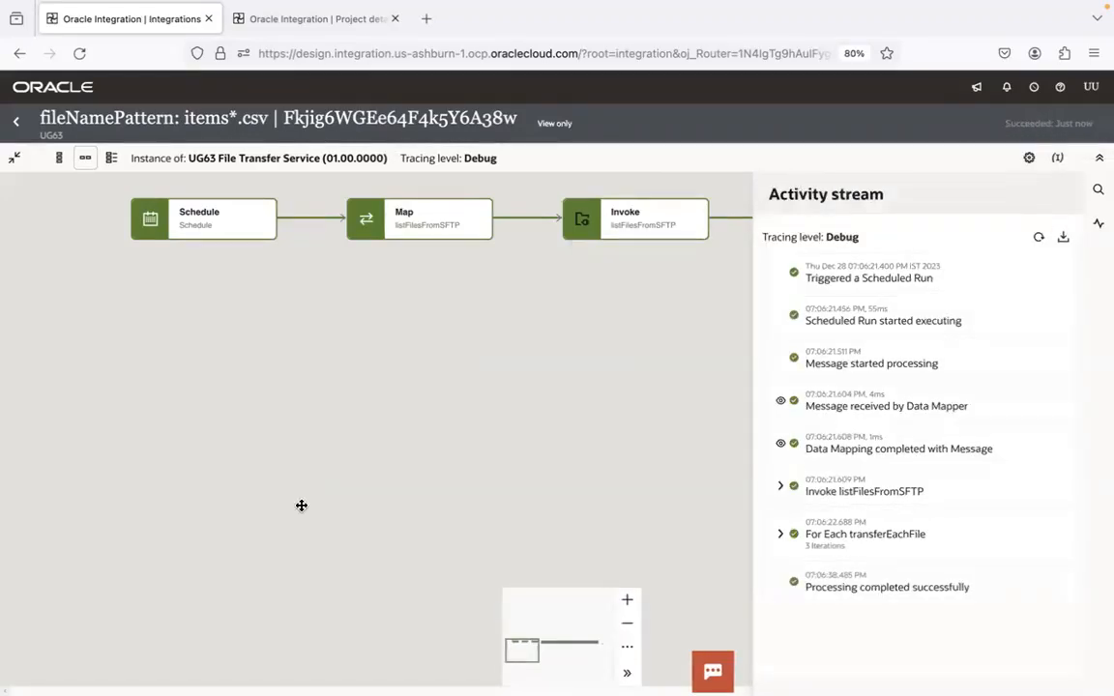
Switch to FileZilla and refresh the listing of the remote filetrfservice/input folder
{"action": "key", "text": "super+Tab"}
{"action": "key", "text": "super+Tab"}
{"action": "key", "text": "super+Tab"}
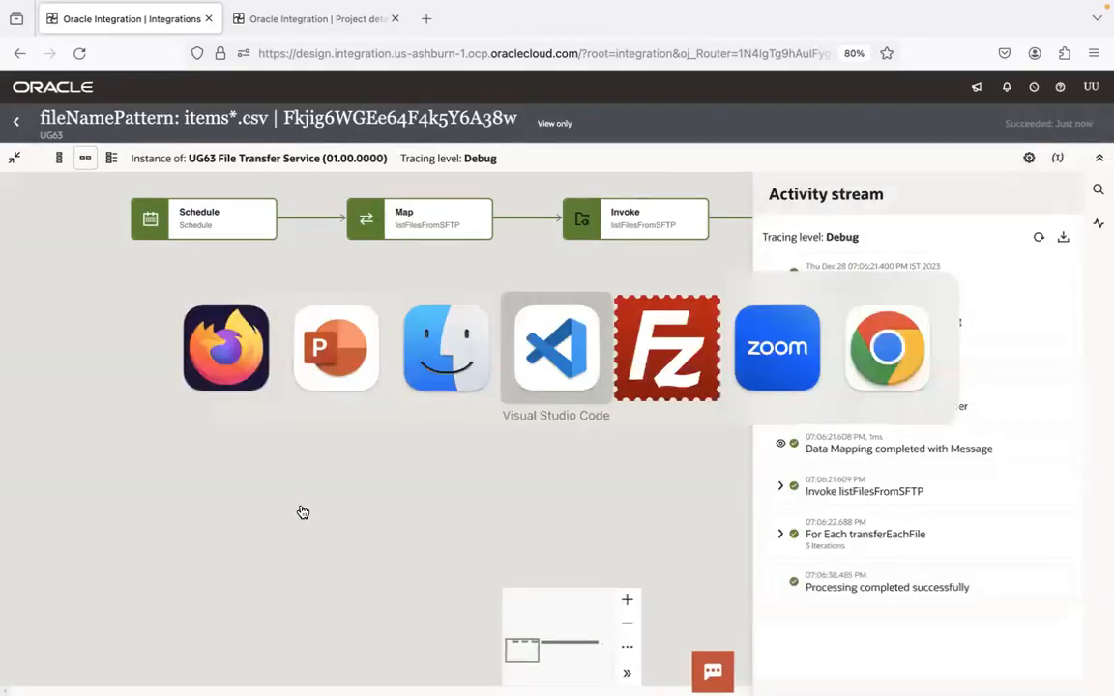
{"action": "key", "text": "super+Tab"}
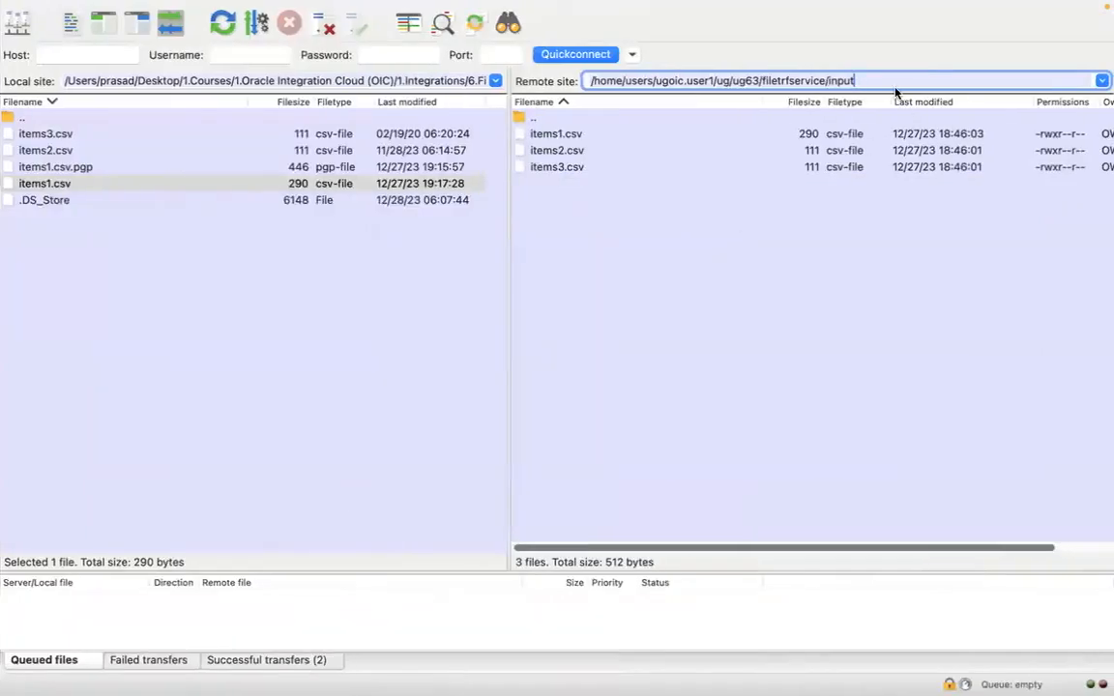
{"action": "left_click", "coordinate": [228, 31]}
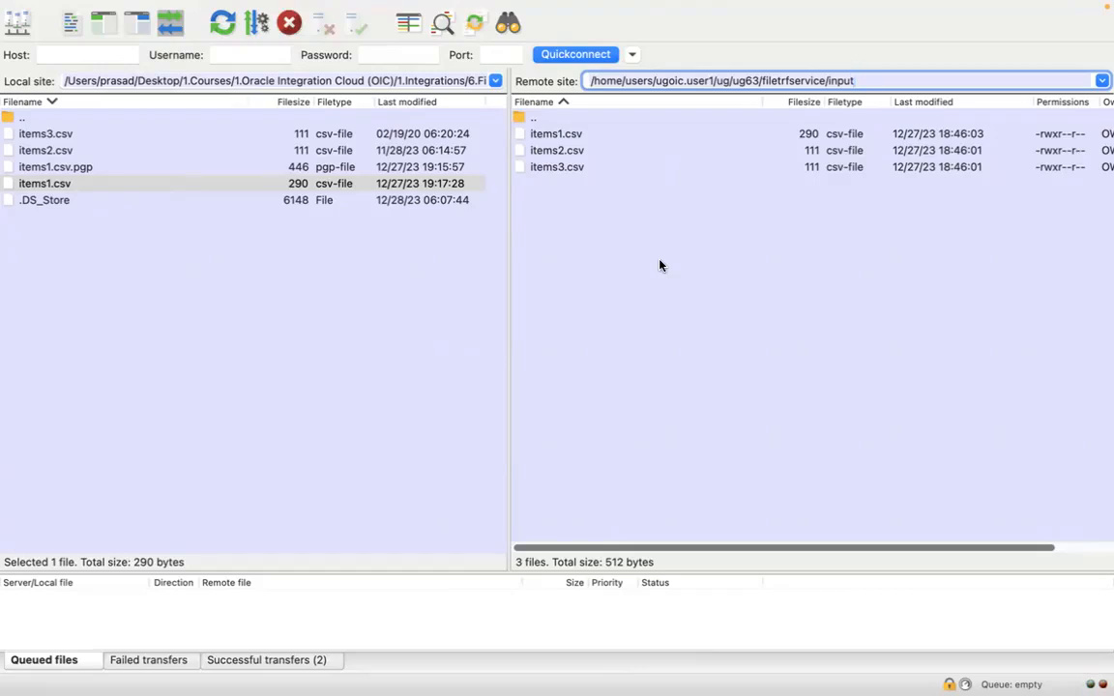
Open the remote filetrfservice/output folder to check the files written by the run
{"action": "key", "text": "BackSpace"}
{"action": "key", "text": "BackSpace"}
{"action": "key", "text": "BackSpace"}
{"action": "key", "text": "BackSpace"}
{"action": "key", "text": "BackSpace"}
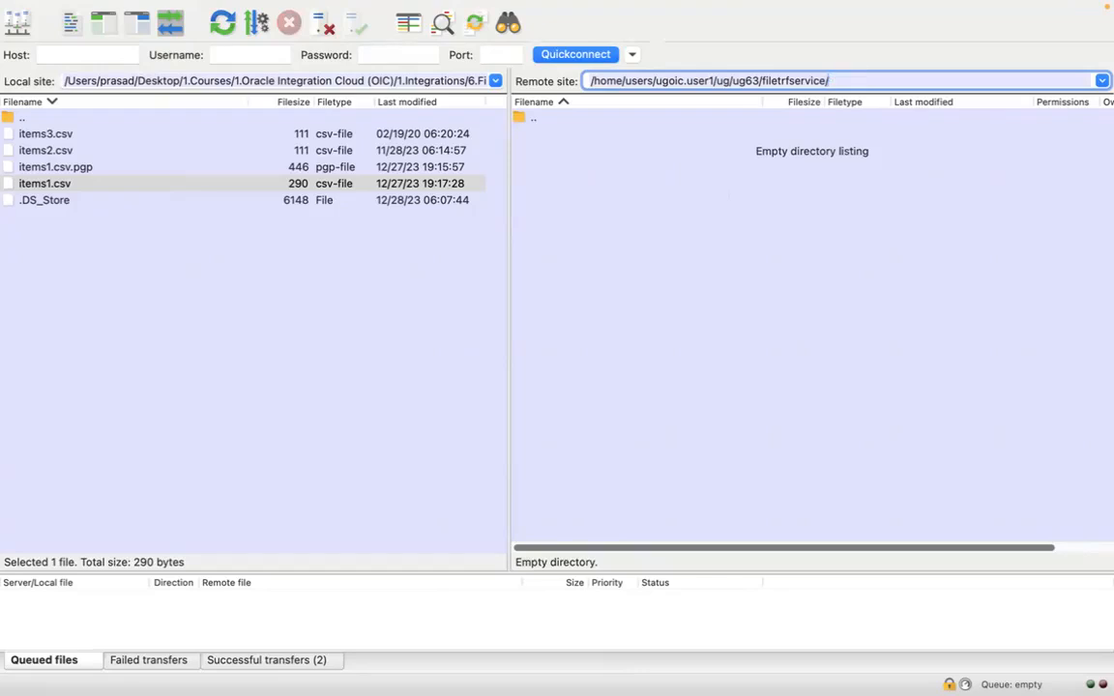
{"action": "type", "text": "output"}
{"action": "key", "text": "Return"}
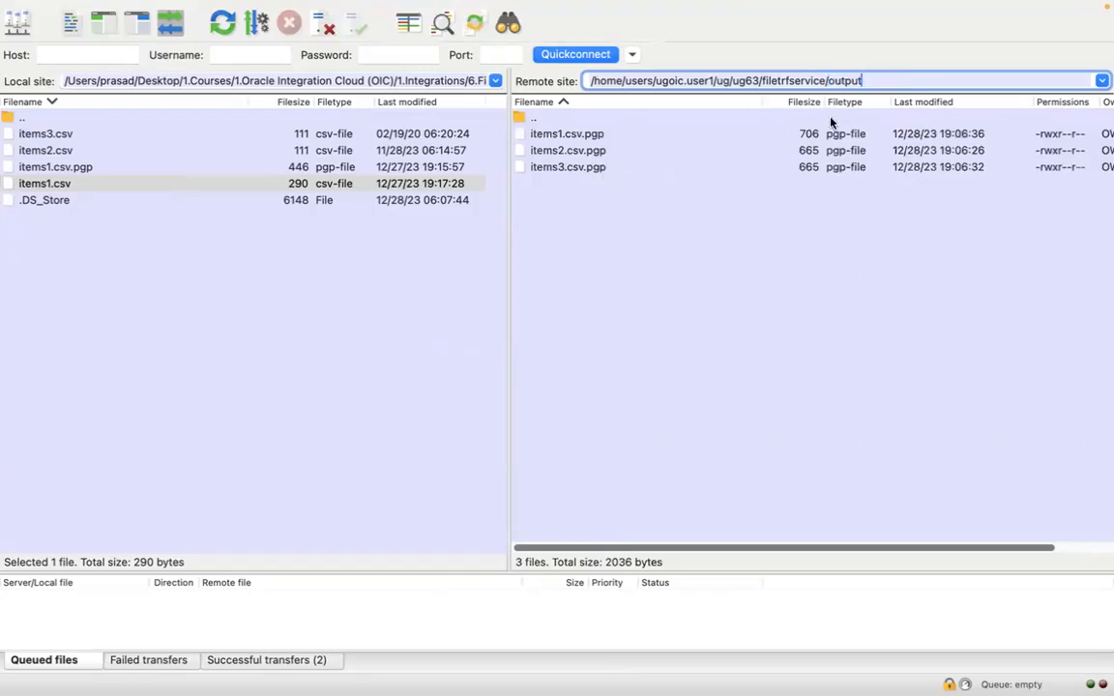
Open the remote filetrfservice/archive folder to check the archived file names
{"action": "double_click", "coordinate": [842, 81]}
{"action": "type", "text": "archive"}
{"action": "key", "text": "Return"}
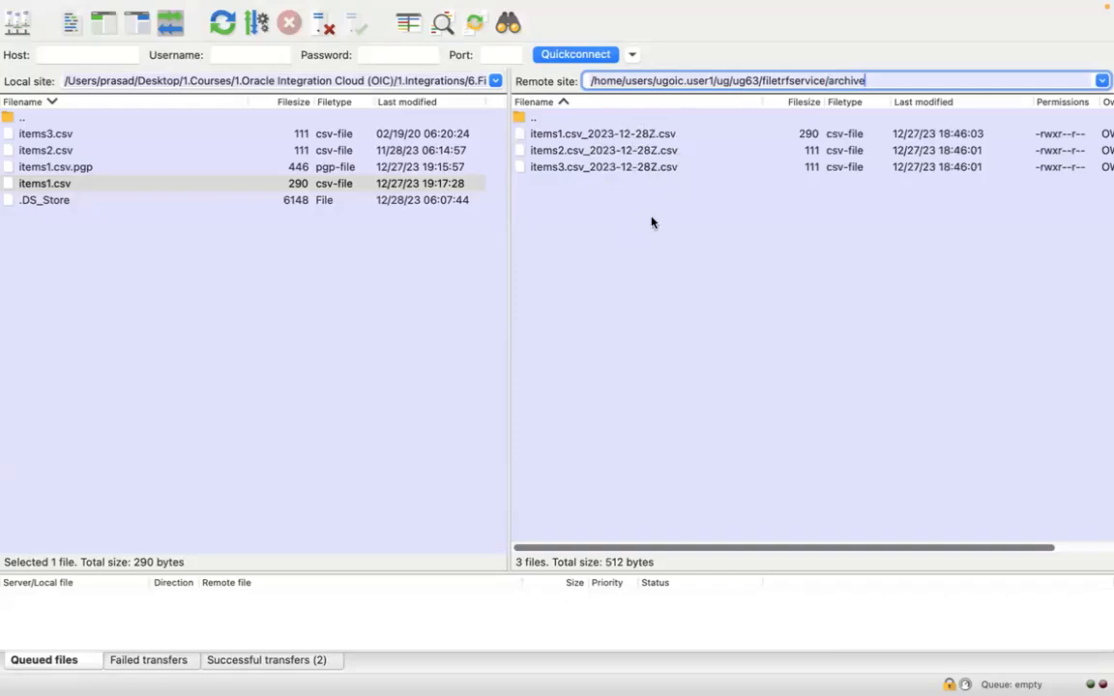
Go up to the remote filetrfservice folder and open its input folder to check for remaining source files
{"action": "double_click", "coordinate": [845, 80]}
{"action": "key", "text": "BackSpace"}
{"action": "key", "text": "BackSpace"}
{"action": "key", "text": "Return"}
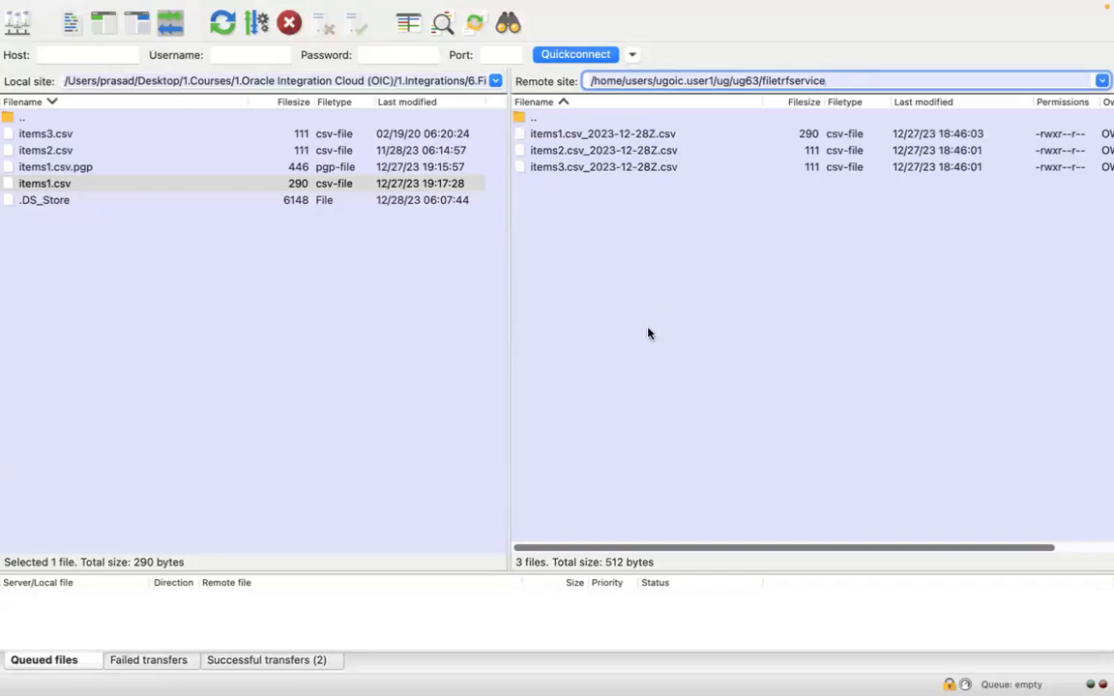
{"action": "double_click", "coordinate": [583, 151]}
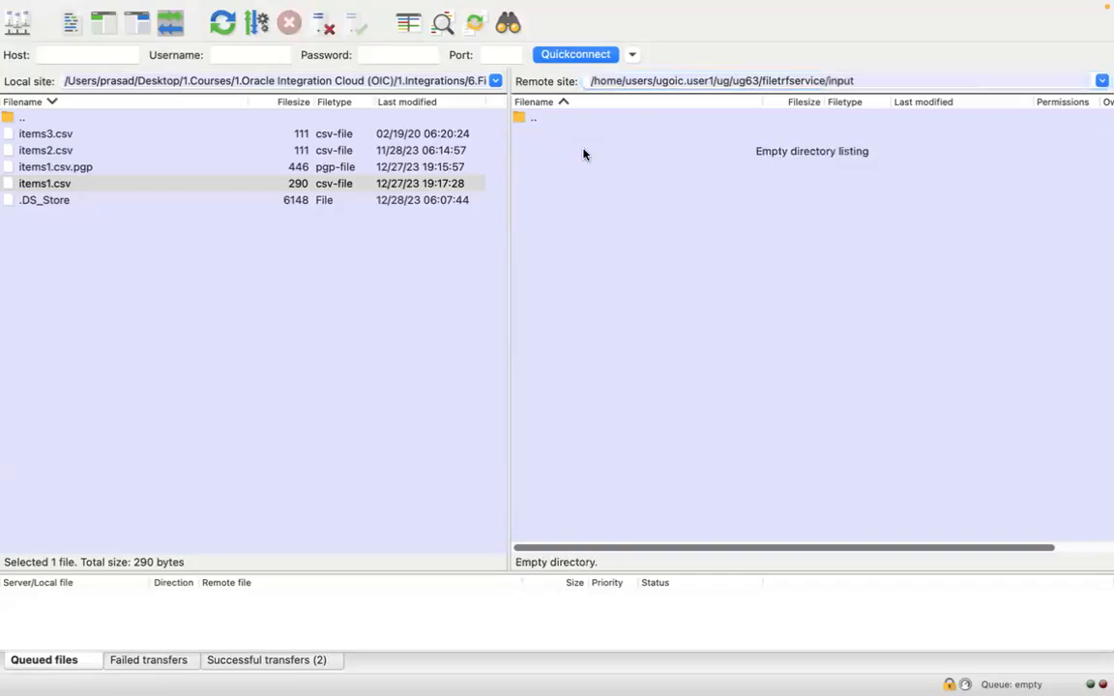
Switch back to Oracle Integration in Firefox and expand the Invoke listFilesFromSFTP entry in a widened activity stream
{"action": "key", "text": "super+Tab"}
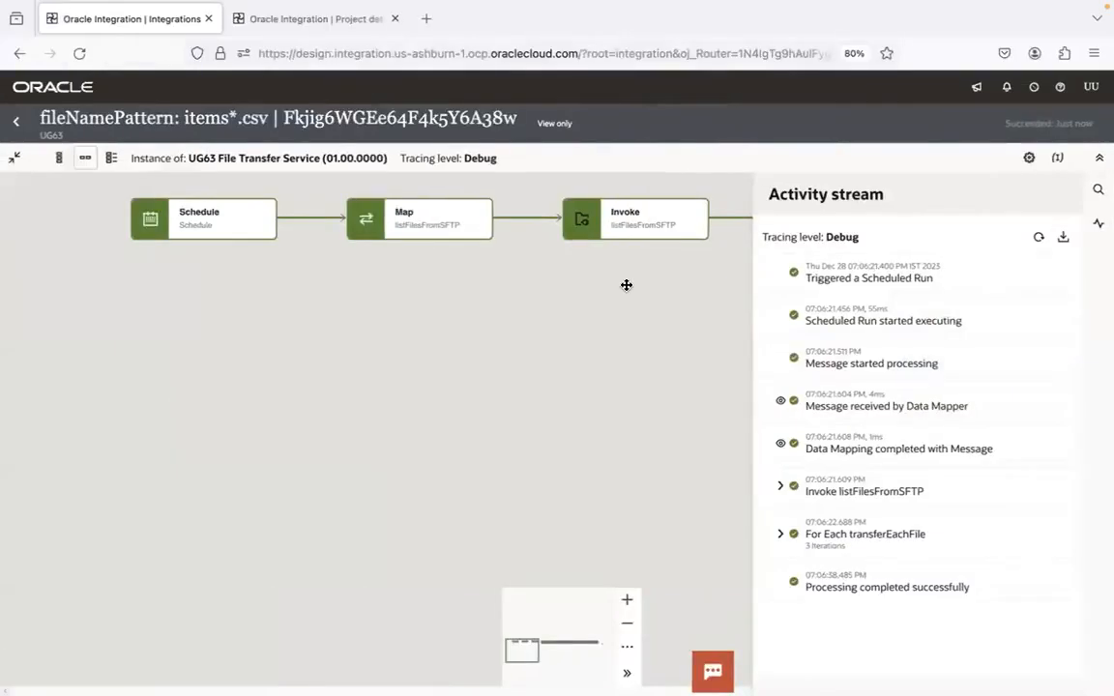
{"action": "left_click_drag", "start_coordinate": [622, 348], "coordinate": [466, 381]}
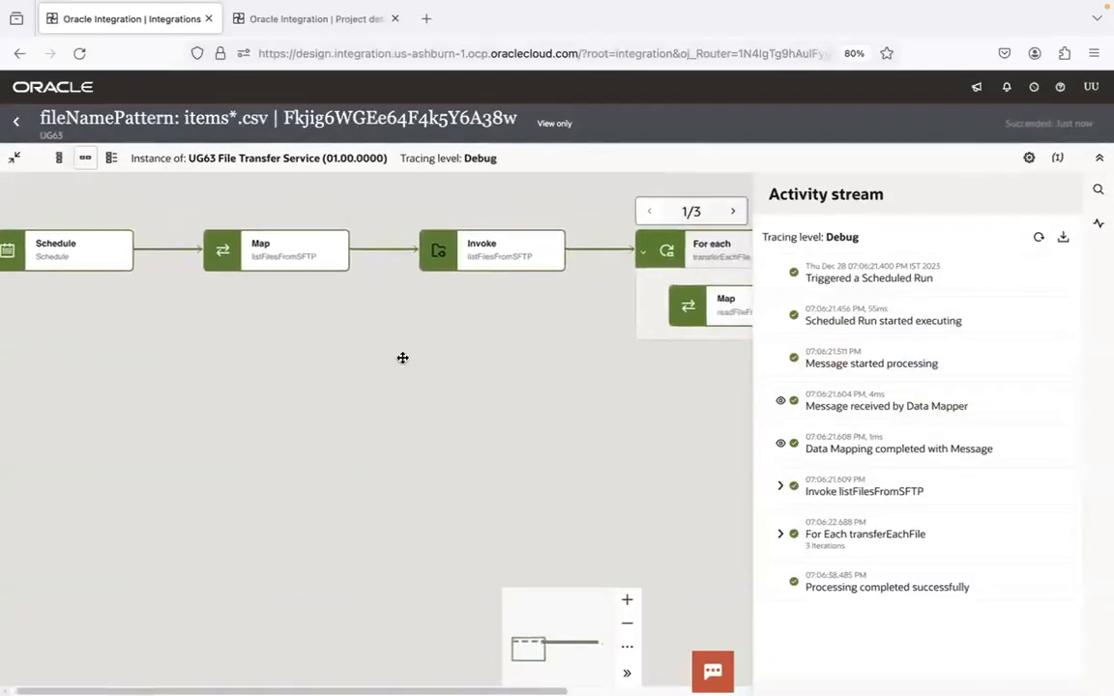
{"action": "left_click", "coordinate": [580, 409]}
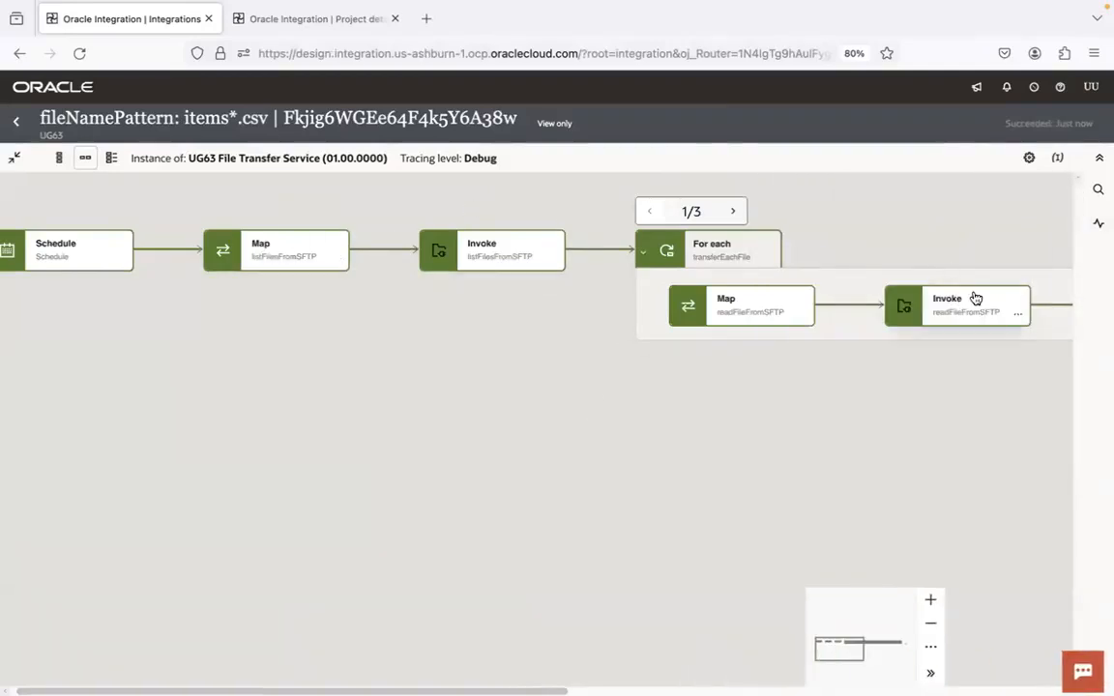
{"action": "left_click", "coordinate": [1099, 223]}
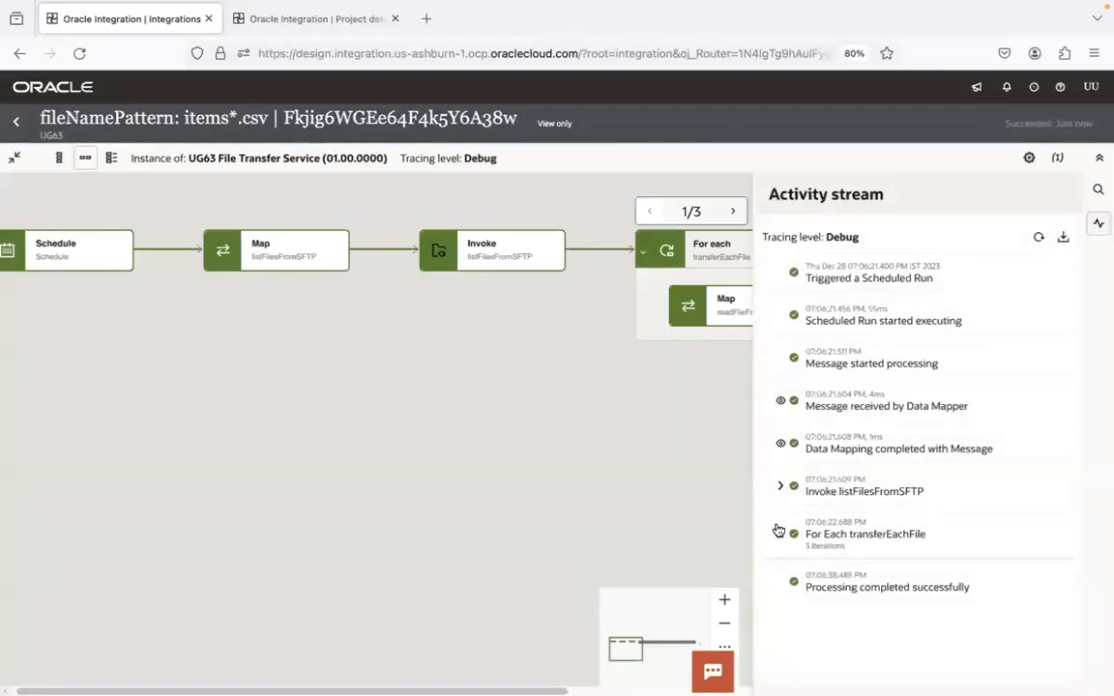
{"action": "left_click", "coordinate": [780, 486]}
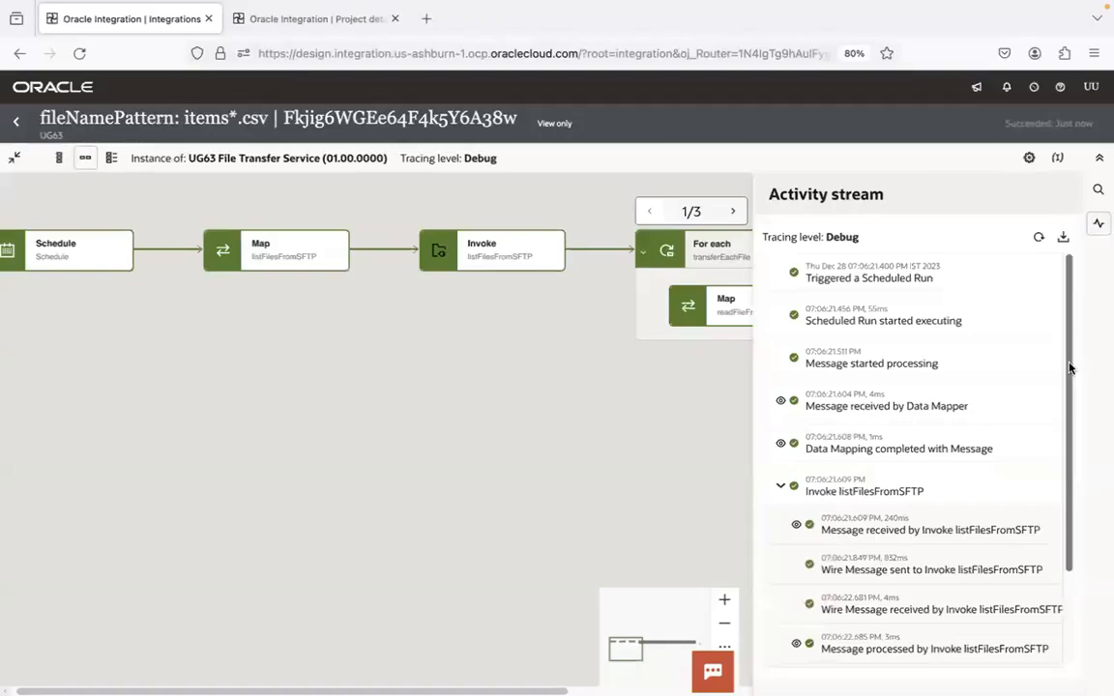
{"action": "left_click_drag", "start_coordinate": [1070, 367], "coordinate": [1057, 582]}
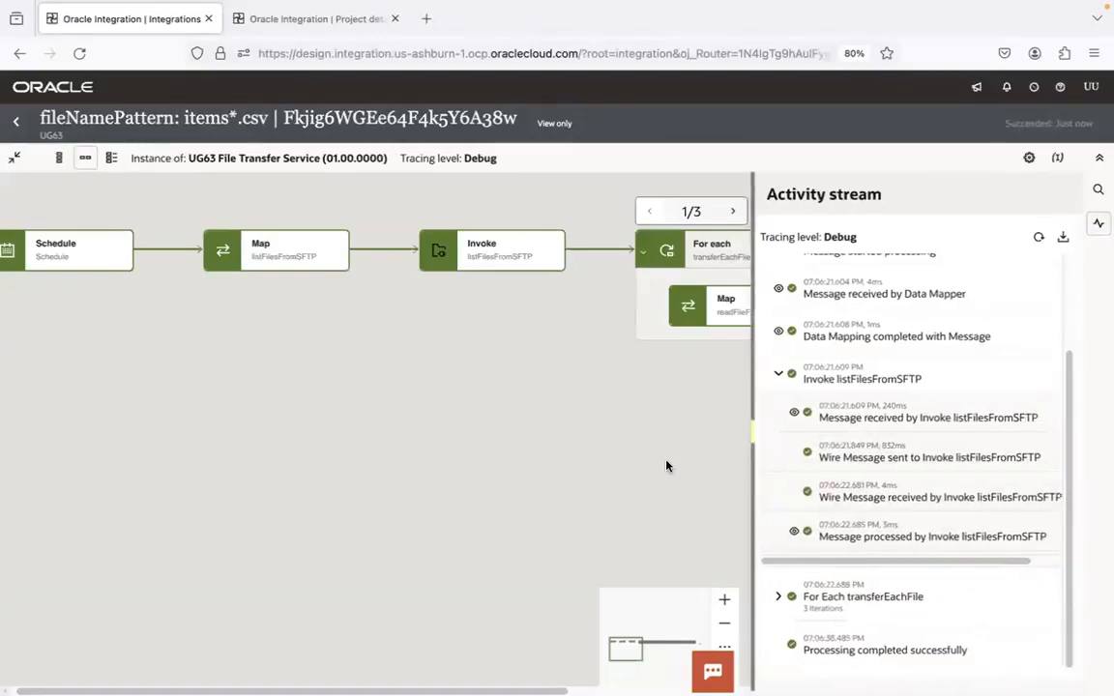
{"action": "left_click_drag", "start_coordinate": [753, 466], "coordinate": [159, 462]}
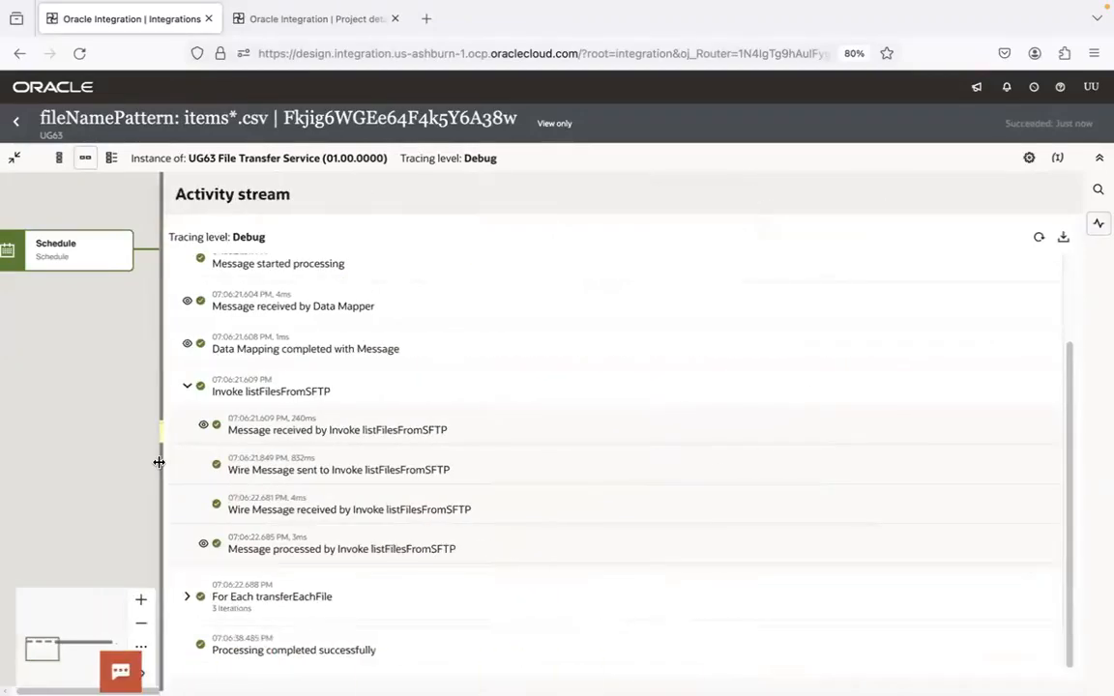
View the message processed by Invoke listFilesFromSFTP and examine the ItemCount in its response
{"action": "left_click", "coordinate": [205, 545]}
{"action": "left_click_drag", "start_coordinate": [1056, 451], "coordinate": [1057, 522]}
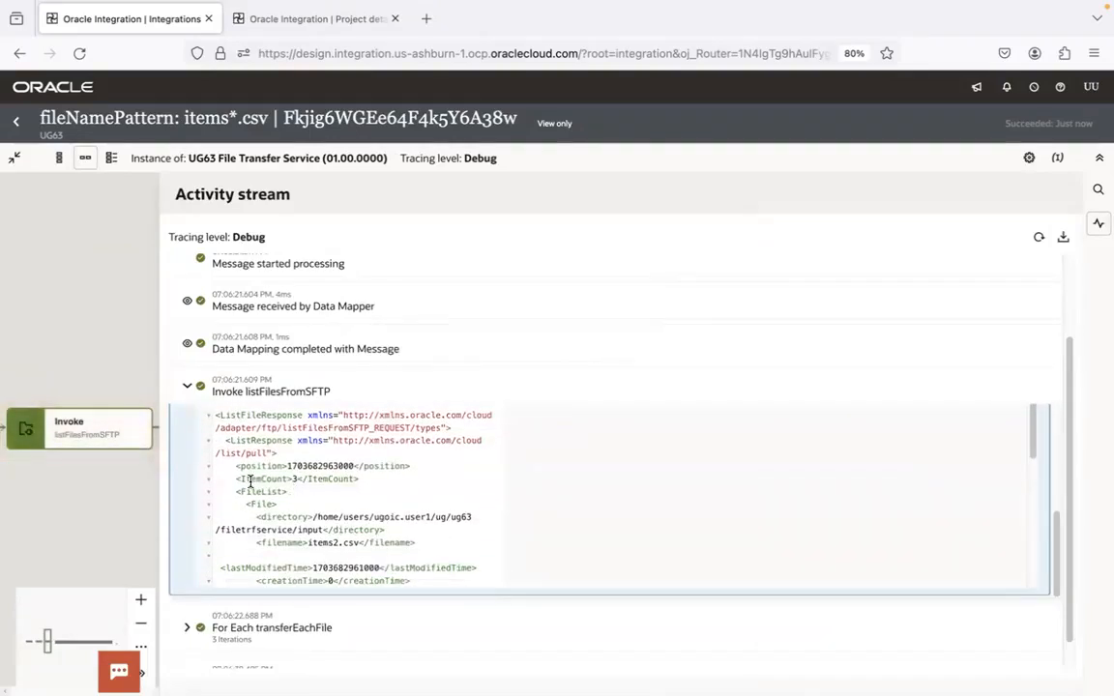
{"action": "left_click_drag", "start_coordinate": [243, 481], "coordinate": [343, 481]}
{"action": "left_click", "coordinate": [343, 481]}
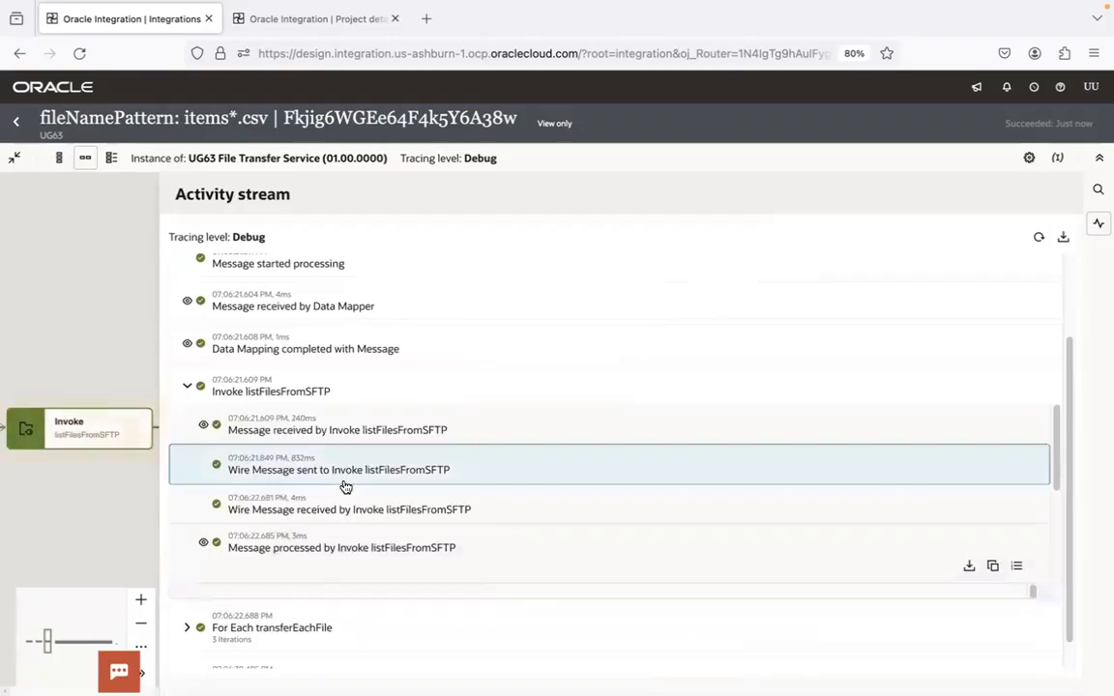
{"action": "left_click_drag", "start_coordinate": [1053, 428], "coordinate": [1079, 572]}
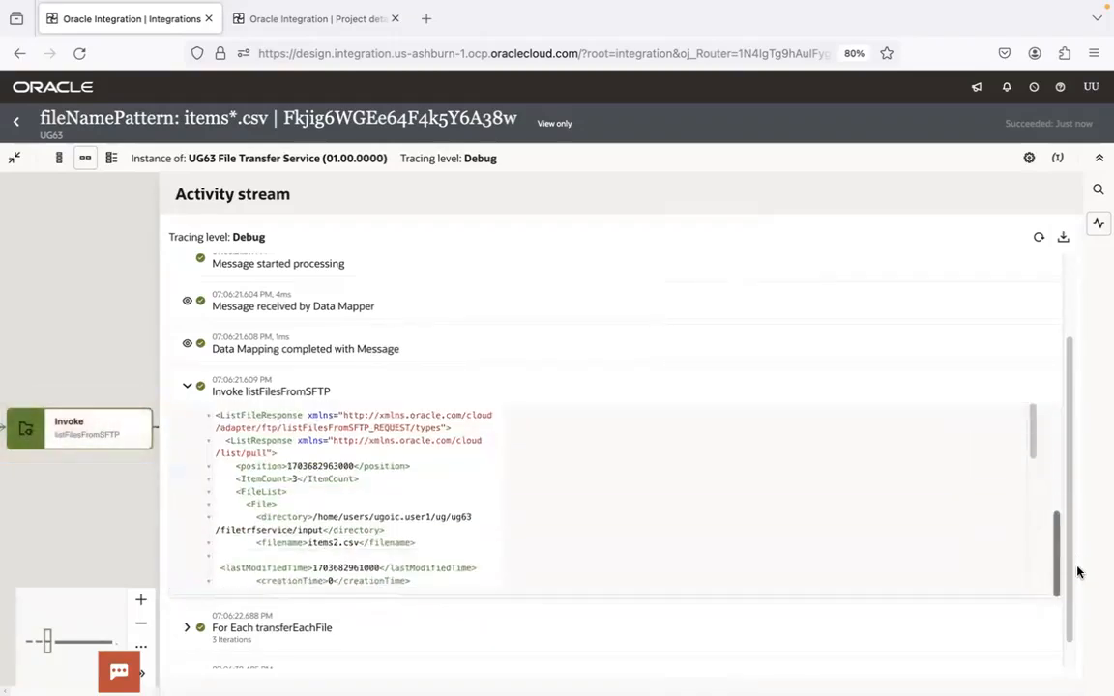
Collapse the File elements in the listFilesFromSFTP response and expand the first one again to check its details
{"action": "left_click", "coordinate": [209, 505]}
{"action": "left_click", "coordinate": [211, 522]}
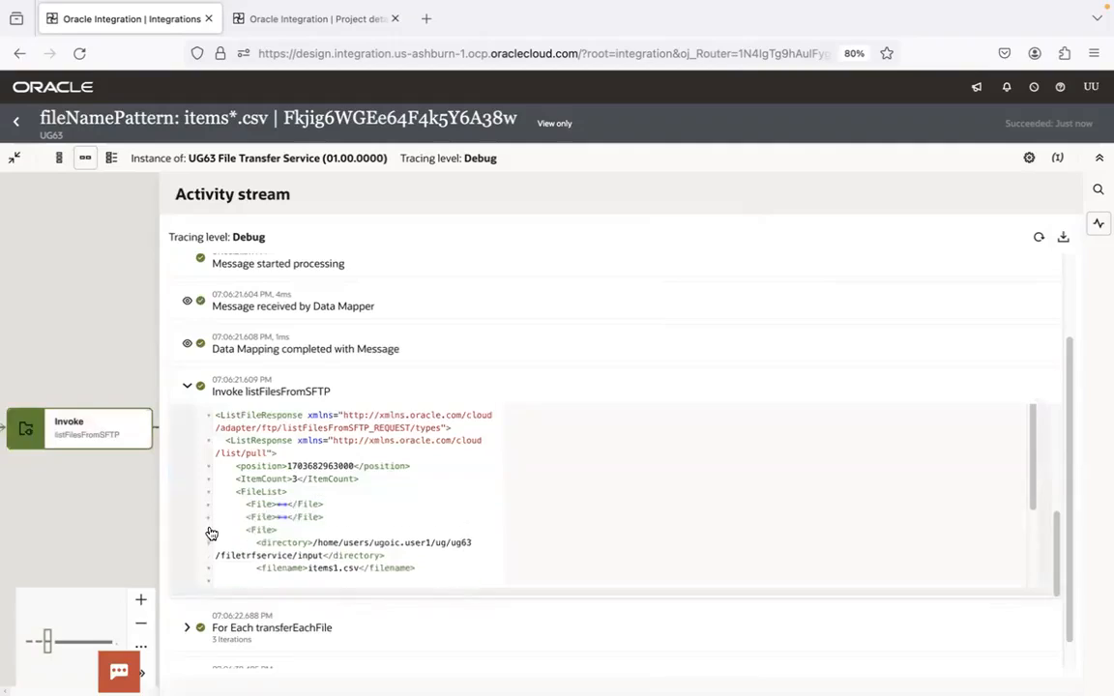
{"action": "left_click", "coordinate": [212, 531]}
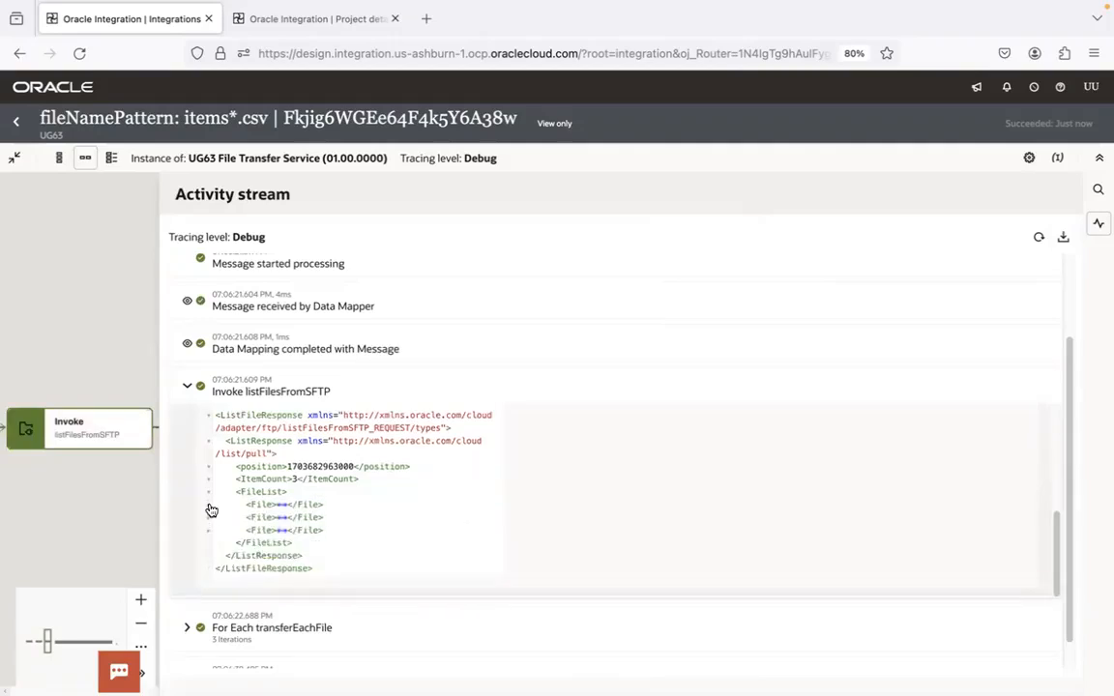
{"action": "left_click", "coordinate": [208, 504]}
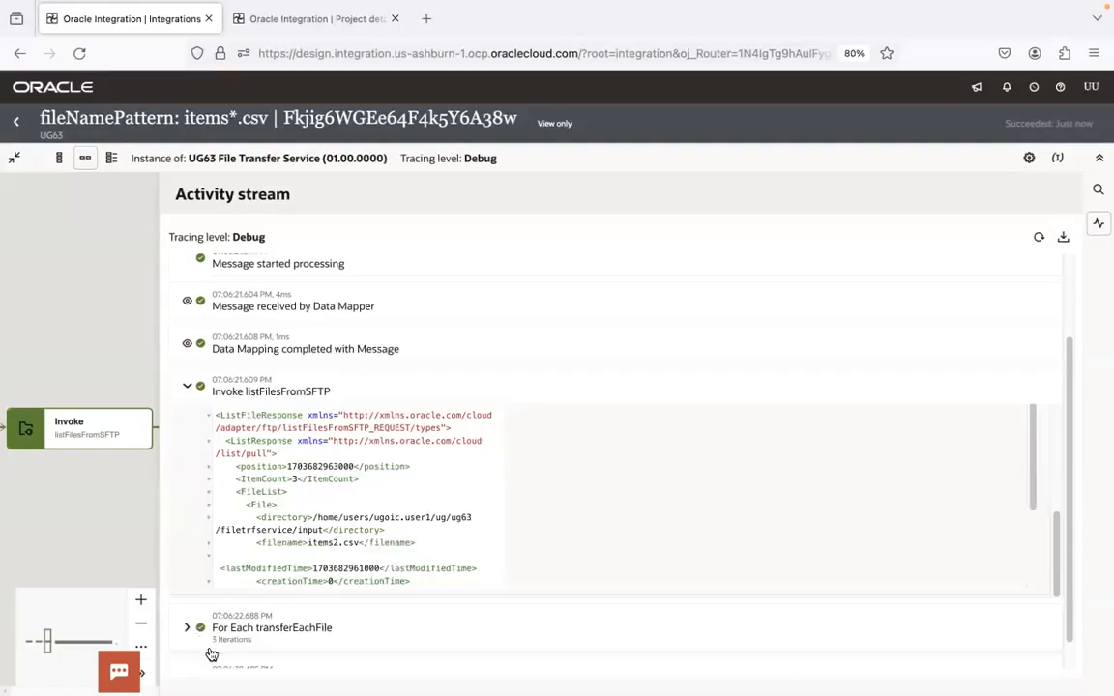
Close the activity stream, step transferEachFile through to iteration 3 and follow its flow to the end
{"action": "left_click", "coordinate": [144, 369]}
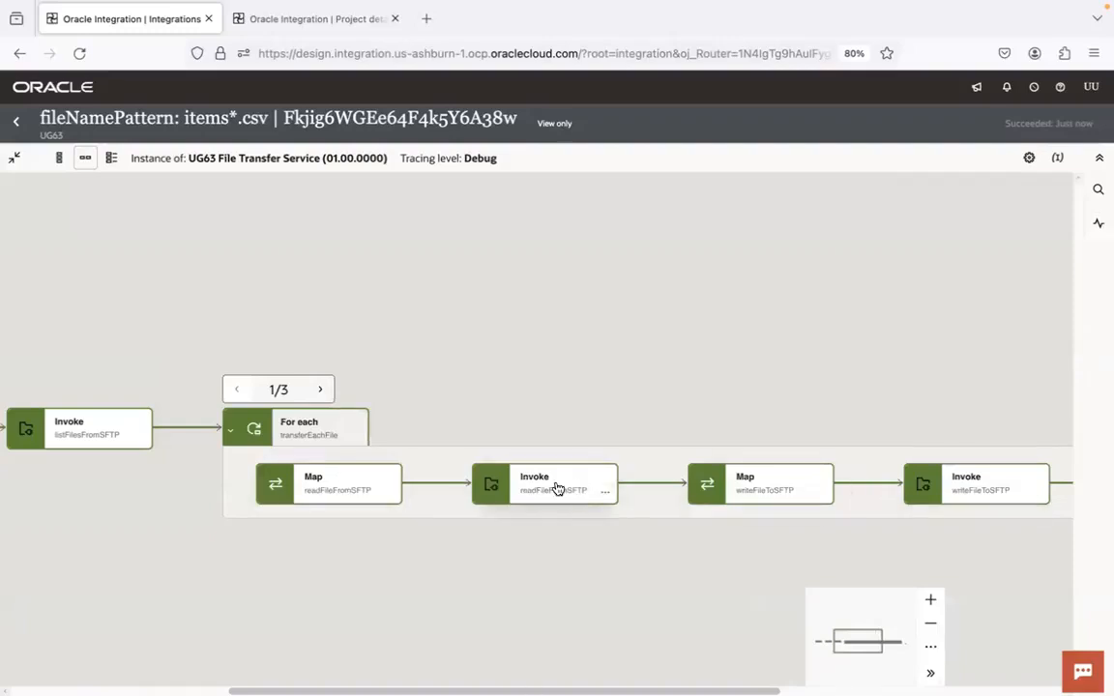
{"action": "left_click_drag", "start_coordinate": [578, 340], "coordinate": [414, 246]}
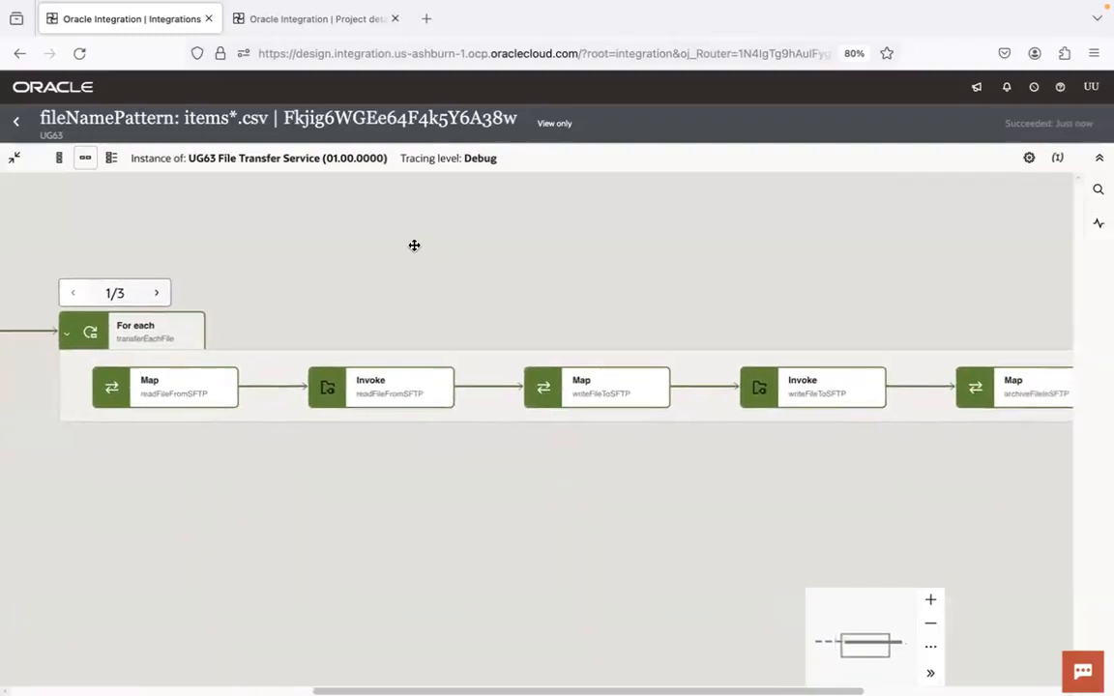
{"action": "left_click", "coordinate": [159, 294]}
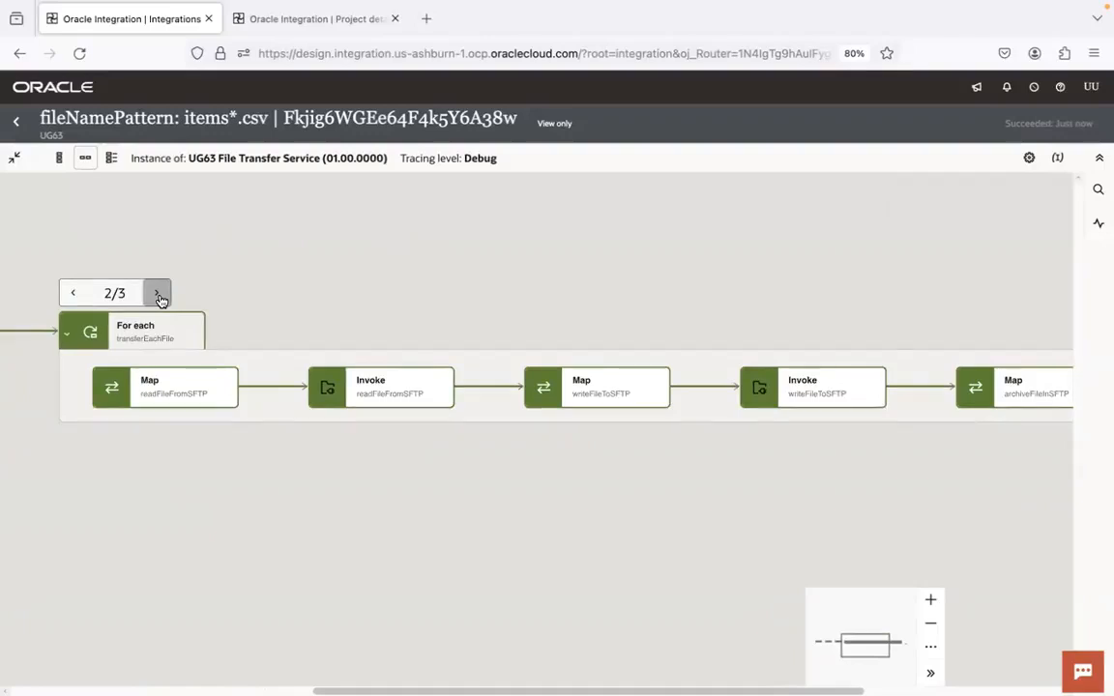
{"action": "left_click", "coordinate": [156, 293]}
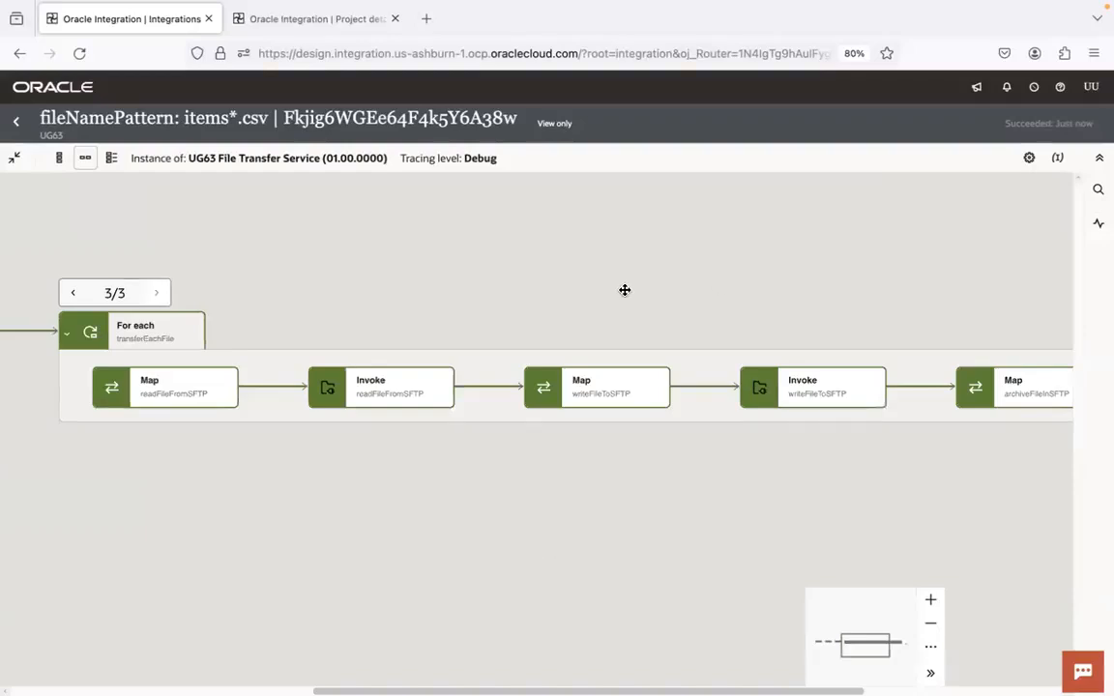
{"action": "left_click_drag", "start_coordinate": [659, 293], "coordinate": [440, 283]}
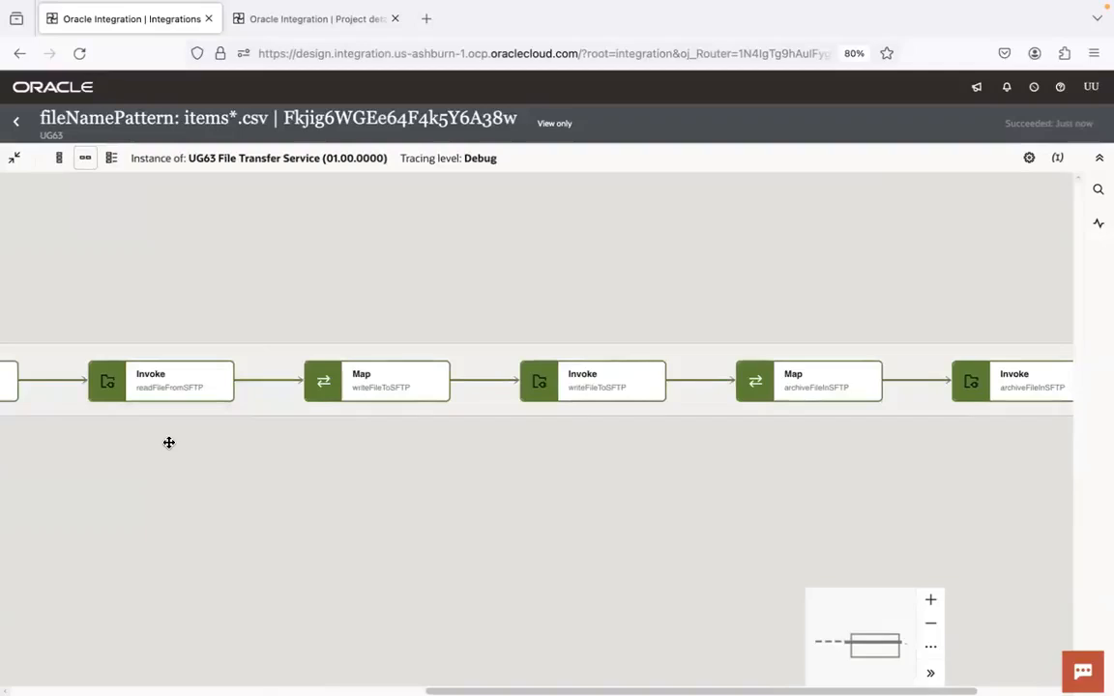
{"action": "left_click_drag", "start_coordinate": [752, 479], "coordinate": [443, 471]}
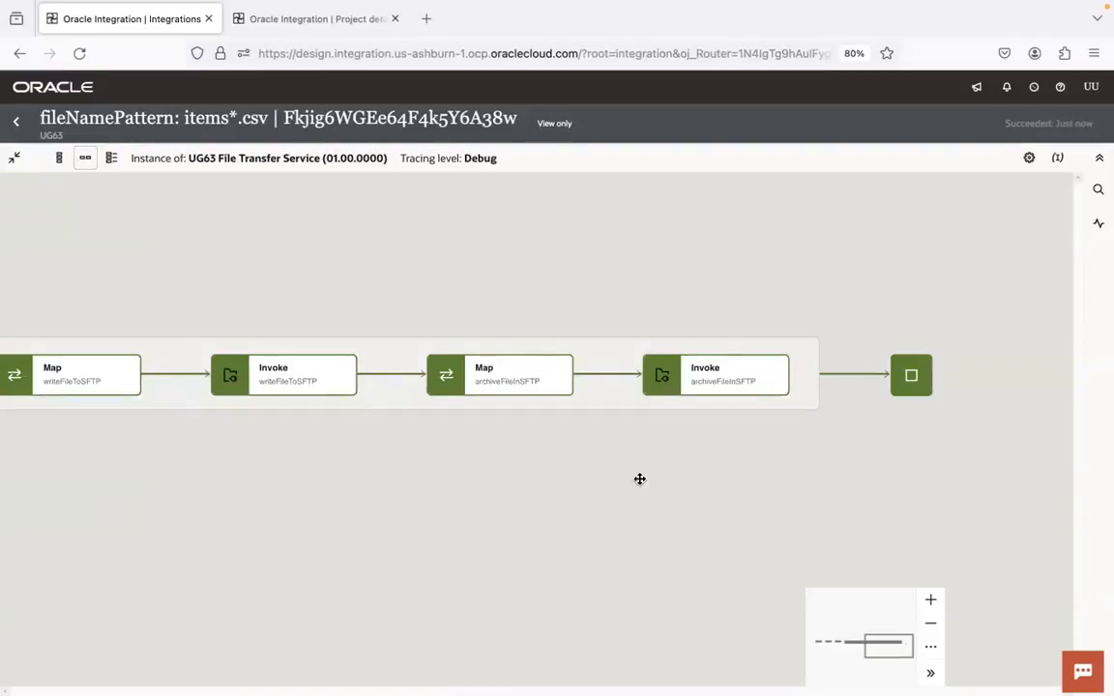
Reopen and widen the activity stream, and expand iteration 2 of For Each transferEachFile
{"action": "left_click", "coordinate": [1098, 225]}
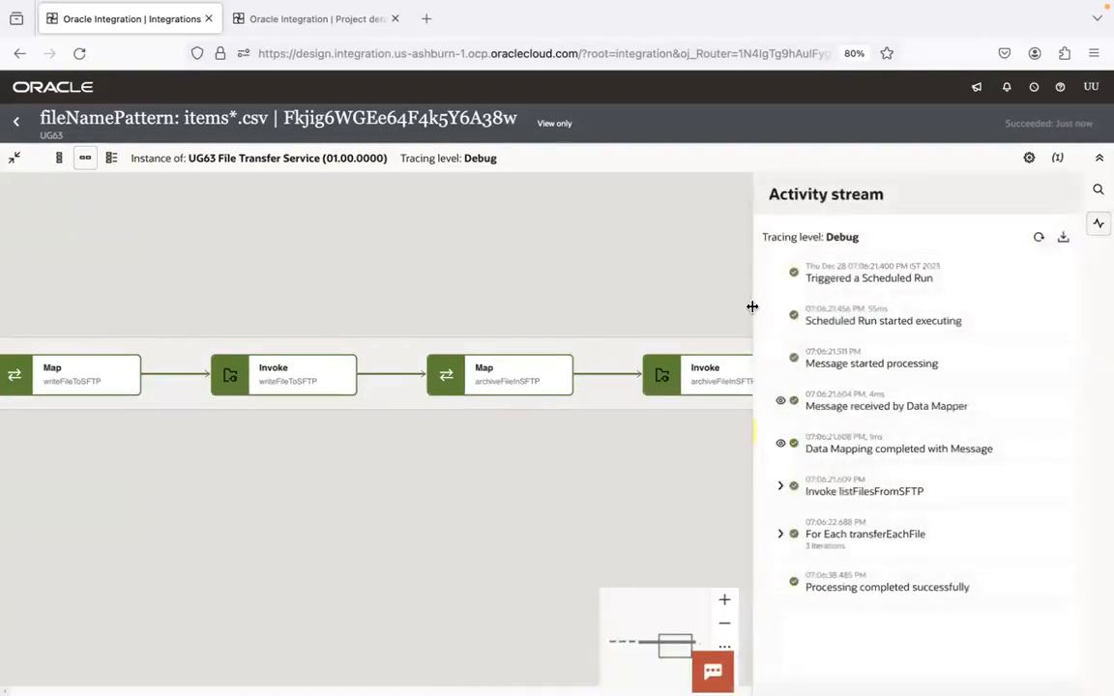
{"action": "left_click", "coordinate": [755, 437]}
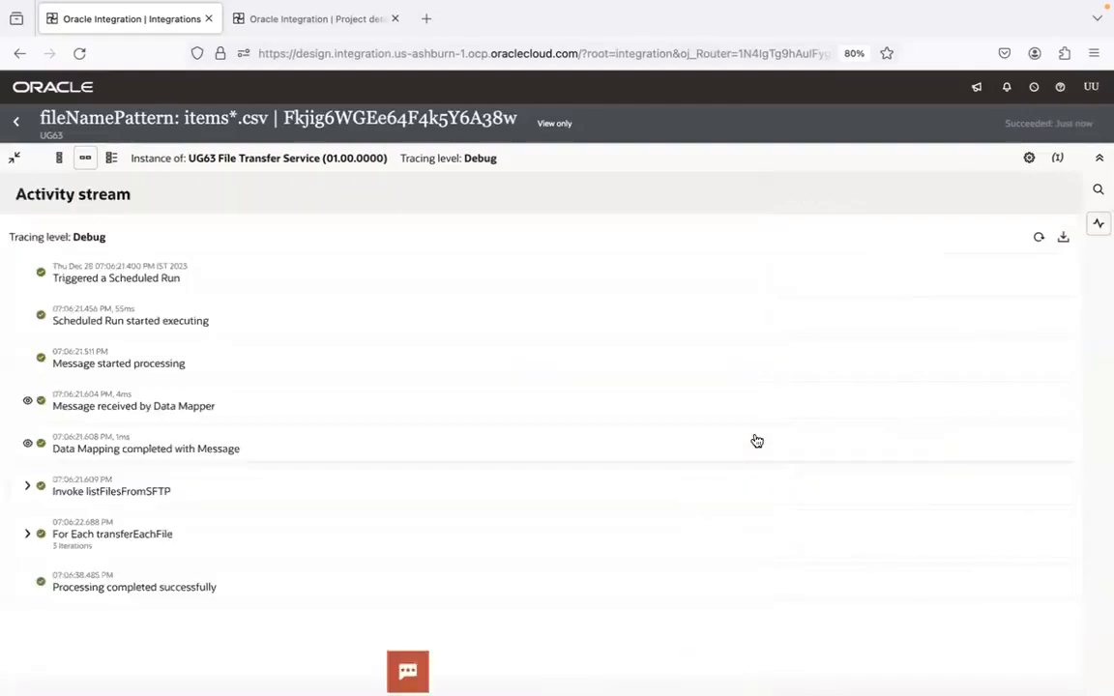
{"action": "left_click", "coordinate": [27, 535]}
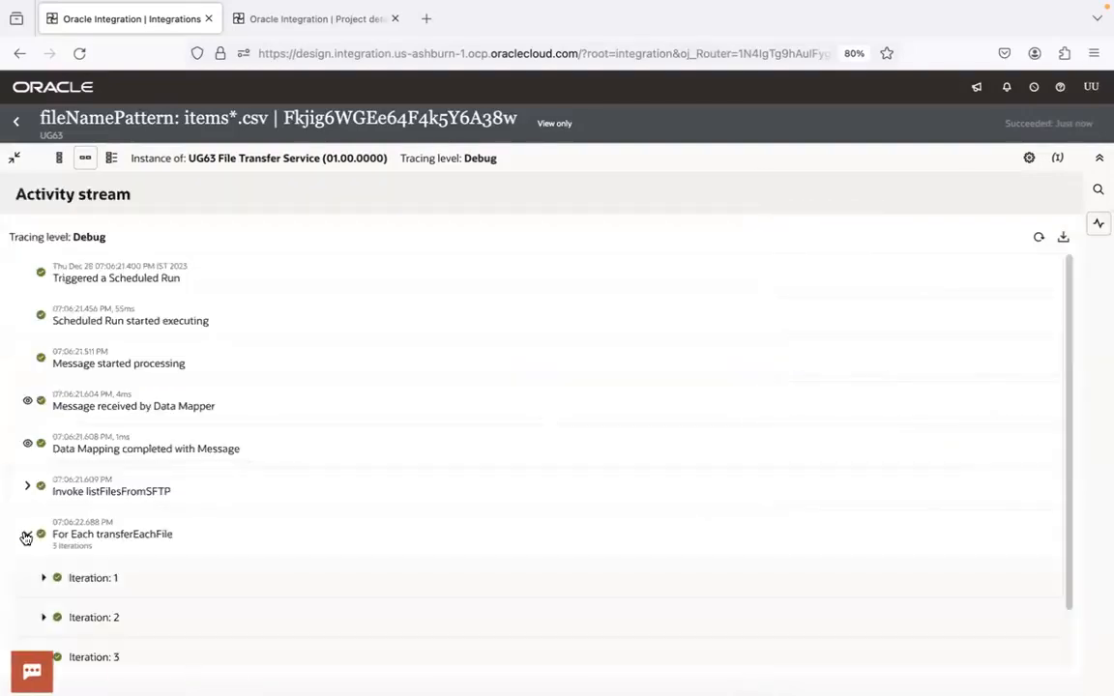
{"action": "left_click_drag", "start_coordinate": [1070, 336], "coordinate": [1015, 600]}
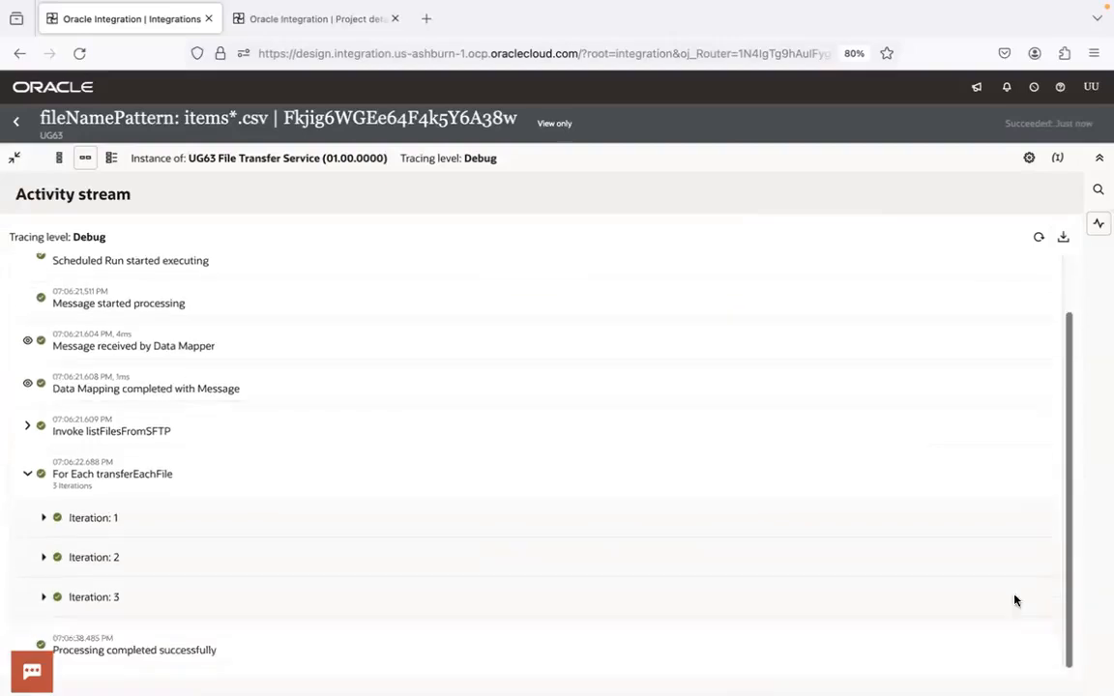
{"action": "left_click", "coordinate": [43, 557]}
View the completed data mapping message for archiveFileInSFTP in iteration 2 and examine its target directory and filename
{"action": "mouse_move", "coordinate": [1060, 519]}
{"action": "left_mouse_down"}
{"action": "mouse_move", "coordinate": [1057, 658]}
{"action": "mouse_move", "coordinate": [1072, 524]}
{"action": "left_mouse_up"}
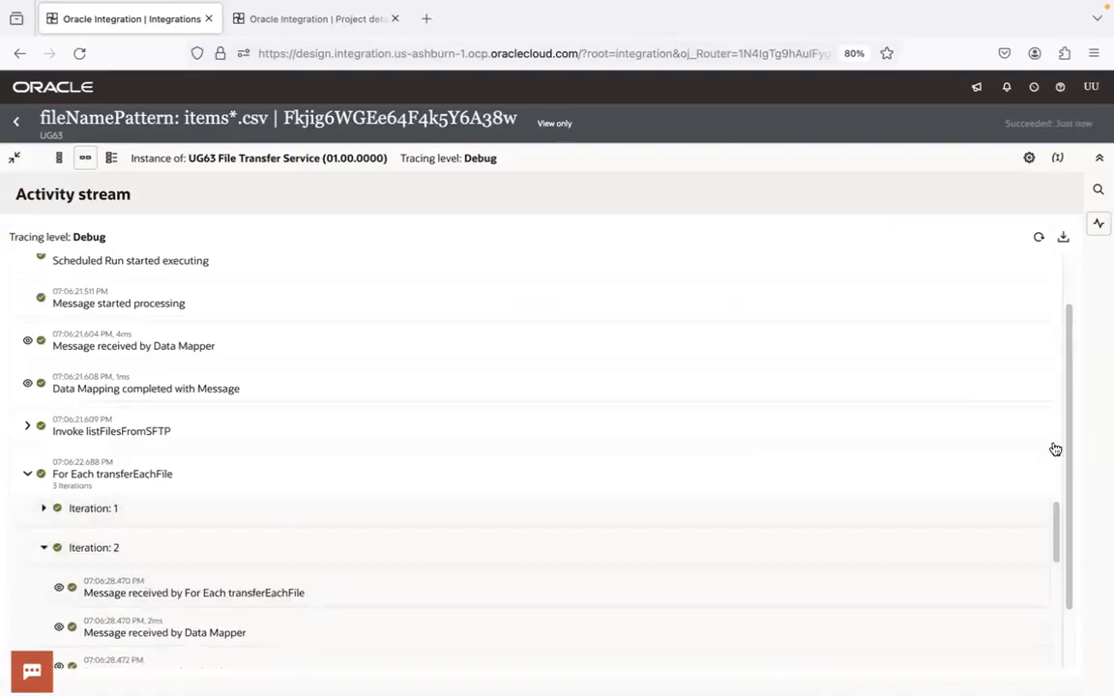
{"action": "left_click_drag", "start_coordinate": [1054, 522], "coordinate": [1057, 650]}
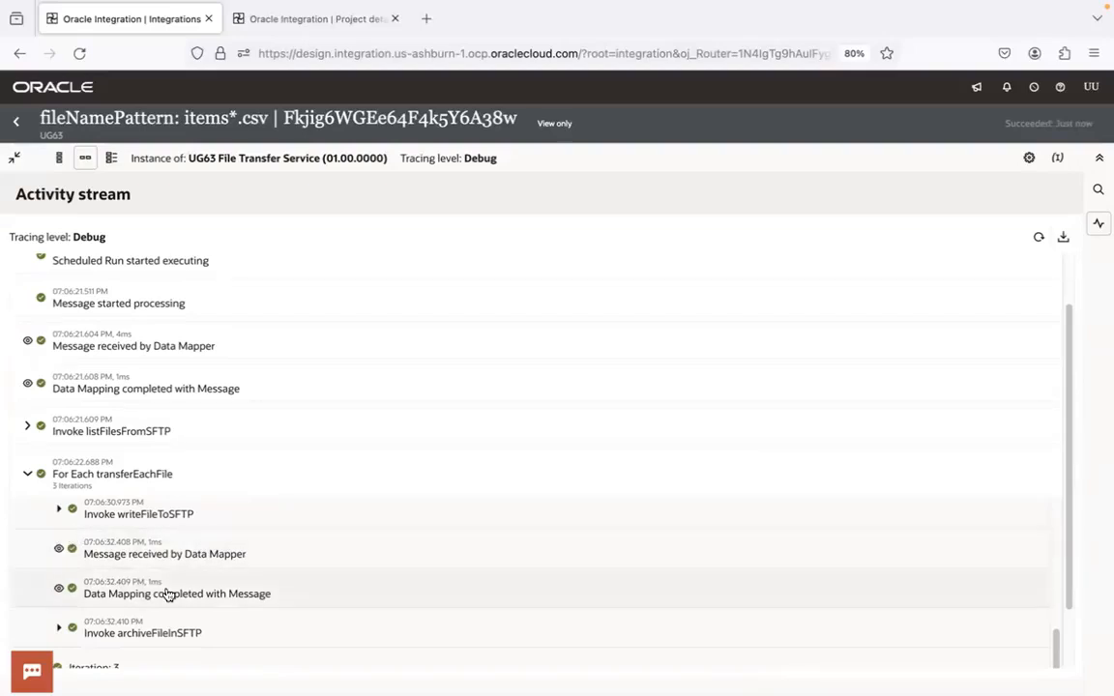
{"action": "left_click", "coordinate": [59, 590]}
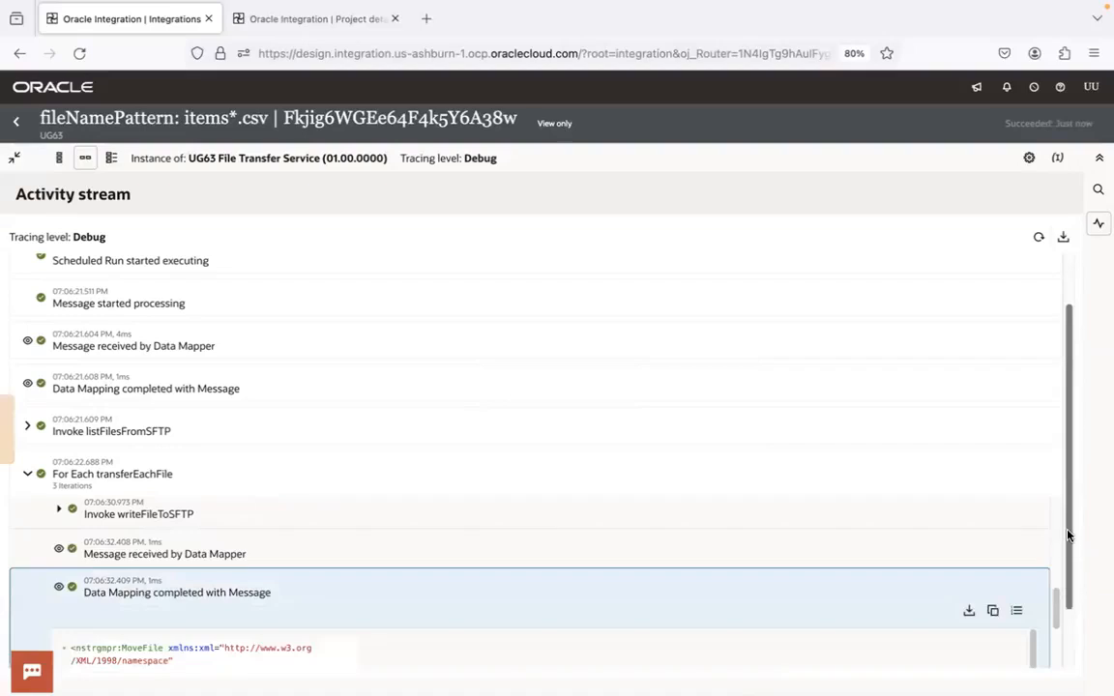
{"action": "left_click_drag", "start_coordinate": [1069, 536], "coordinate": [1065, 621]}
{"action": "left_click_drag", "start_coordinate": [1057, 546], "coordinate": [1061, 599]}
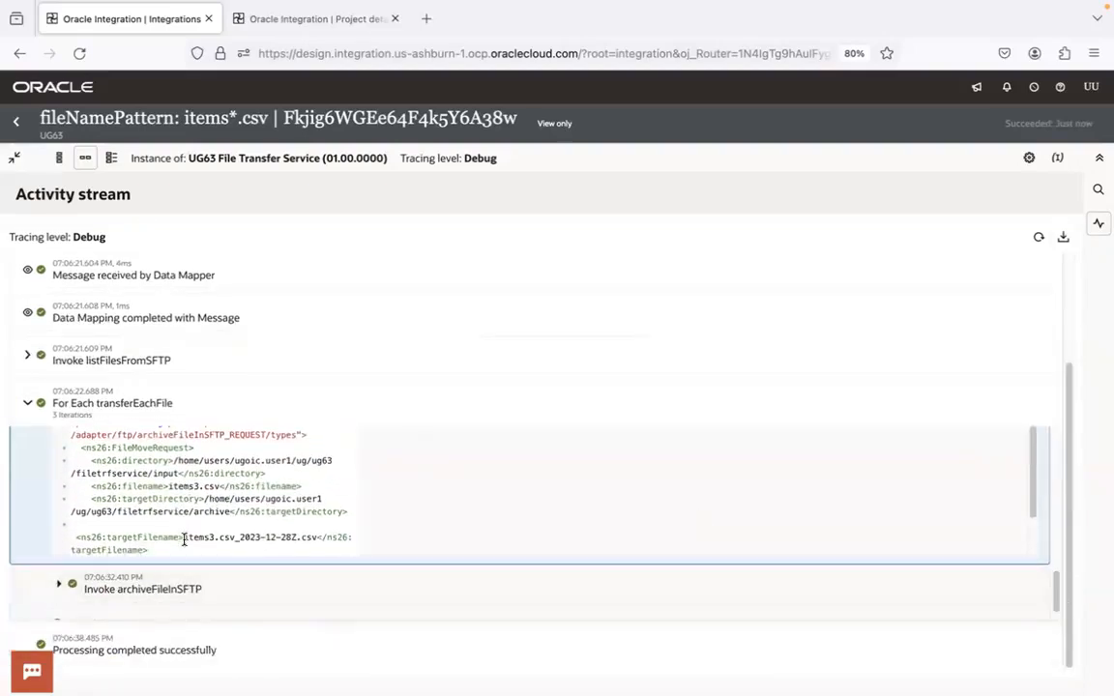
Examine the source directory, filename, target directory and target filename in iteration 2's archiveFileInSFTP request, and close the activity stream
{"action": "left_click_drag", "start_coordinate": [179, 545], "coordinate": [84, 466]}
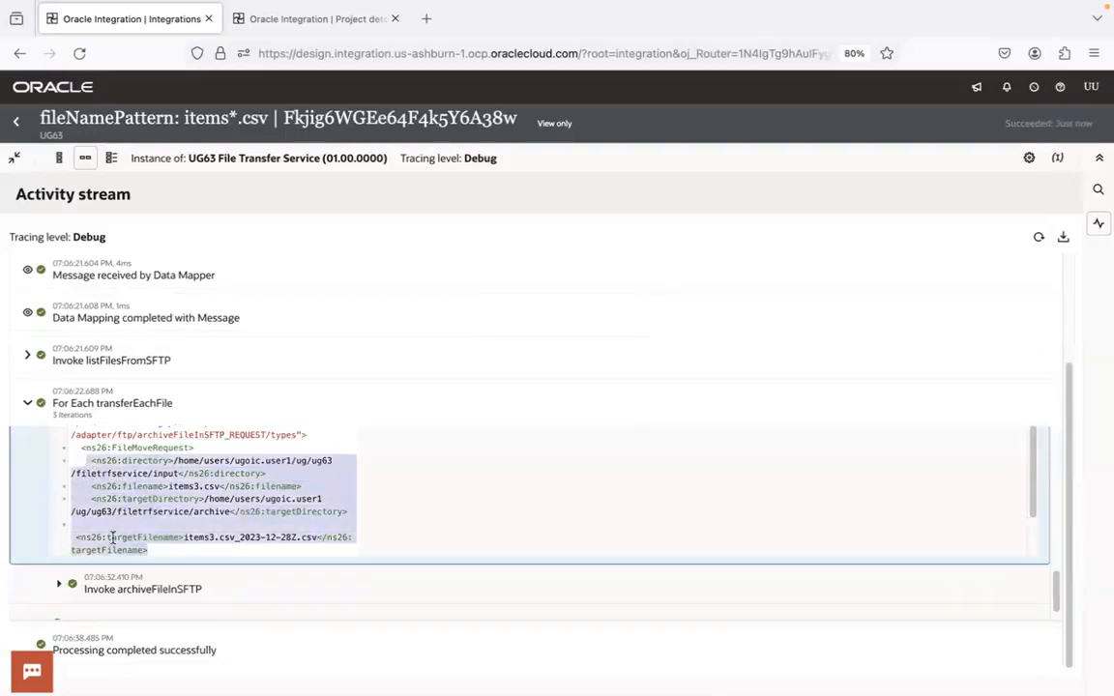
{"action": "scroll", "coordinate": [144, 601], "scroll_direction": "up", "scroll_amount": 5}
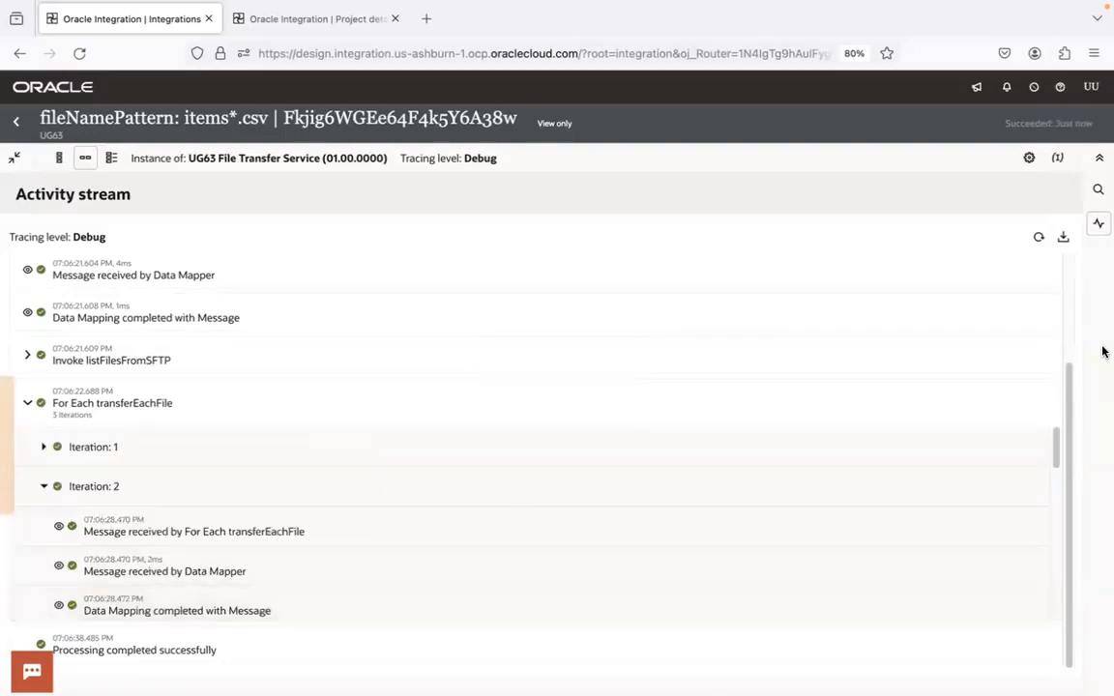
{"action": "left_click_drag", "start_coordinate": [1056, 448], "coordinate": [1058, 577]}
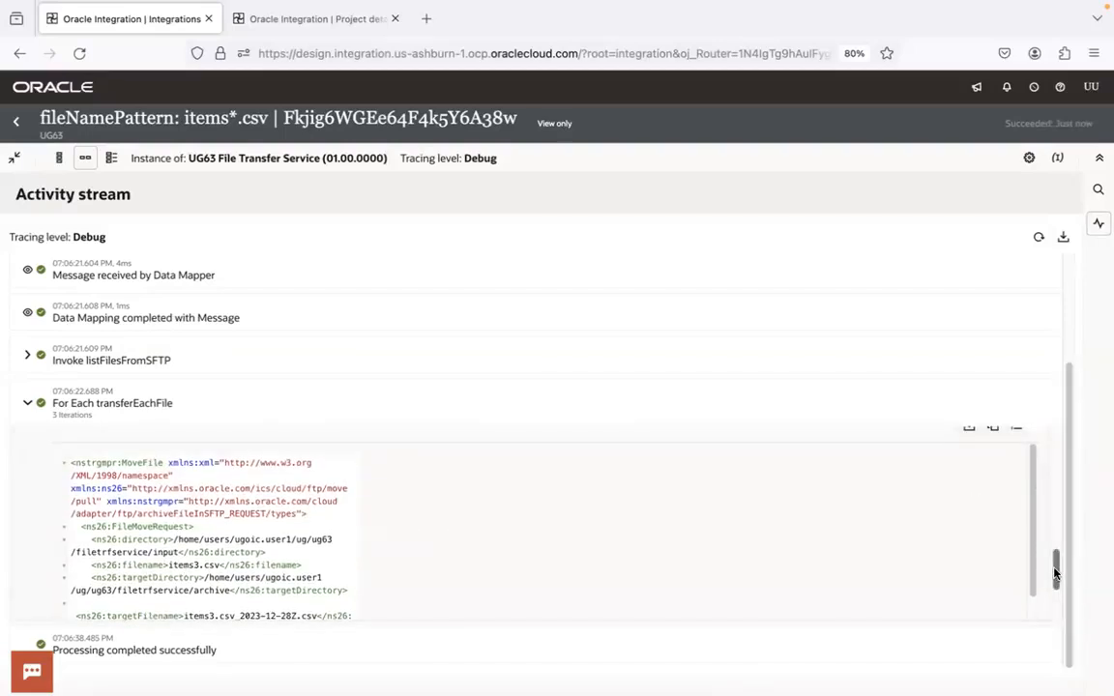
{"action": "left_click_drag", "start_coordinate": [1057, 576], "coordinate": [1054, 592]}
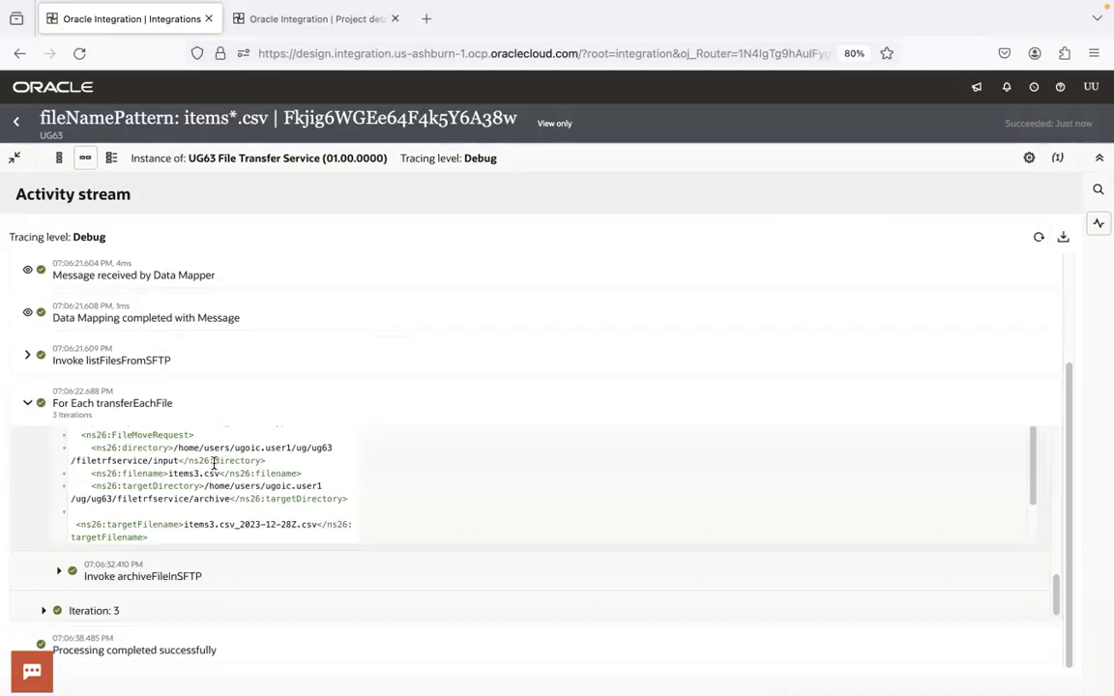
{"action": "left_click", "coordinate": [1098, 224]}
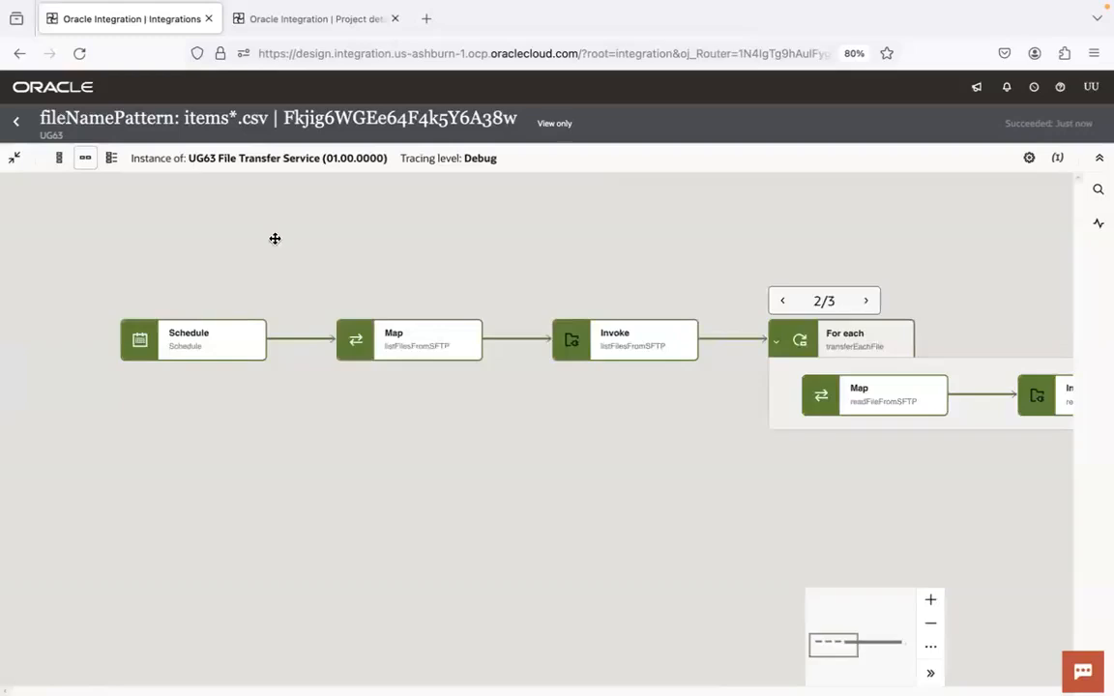
Return to the integration's run page and check the remote filetrfservice/input folder in FileZilla
{"action": "left_click", "coordinate": [23, 124]}
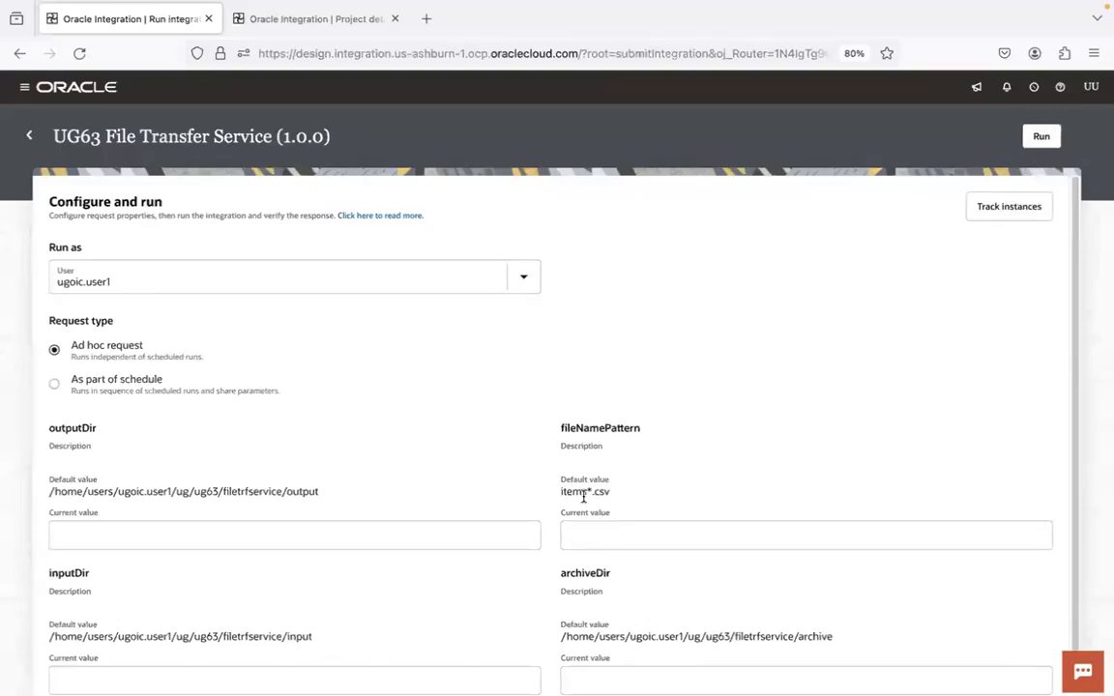
{"action": "key", "text": "super+Tab"}
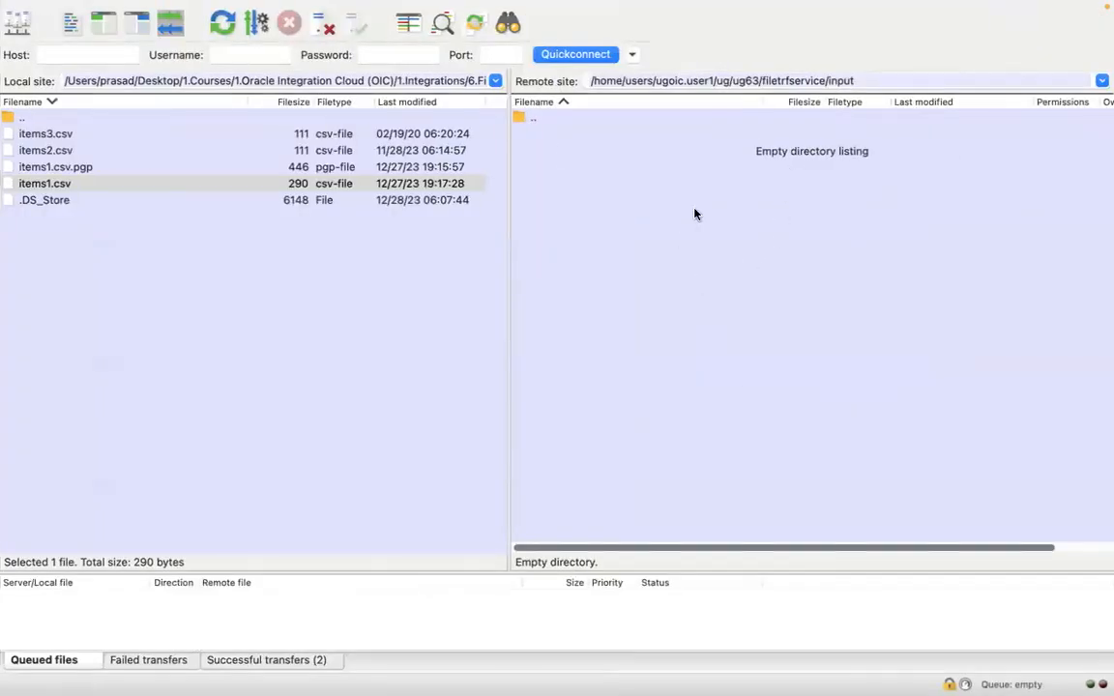
{"action": "key", "text": "super+Tab"}
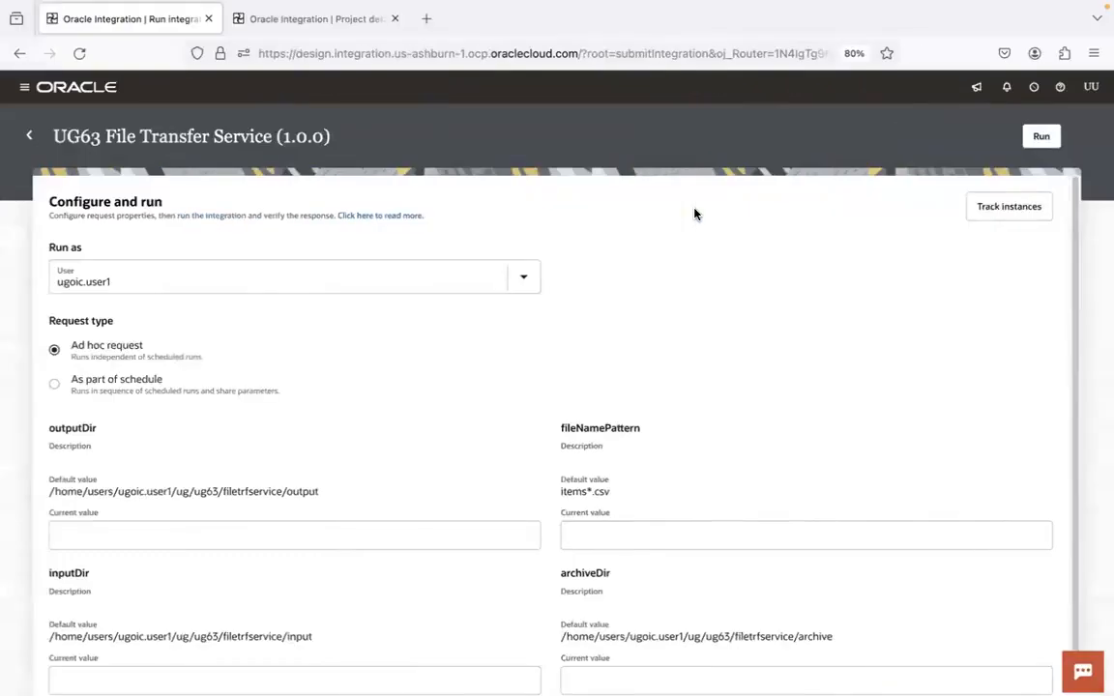
Run UG63 File Transfer Service as an ad hoc request with default parameters and follow the new instance's flow to For each transferEachFile
{"action": "left_click", "coordinate": [1038, 140]}
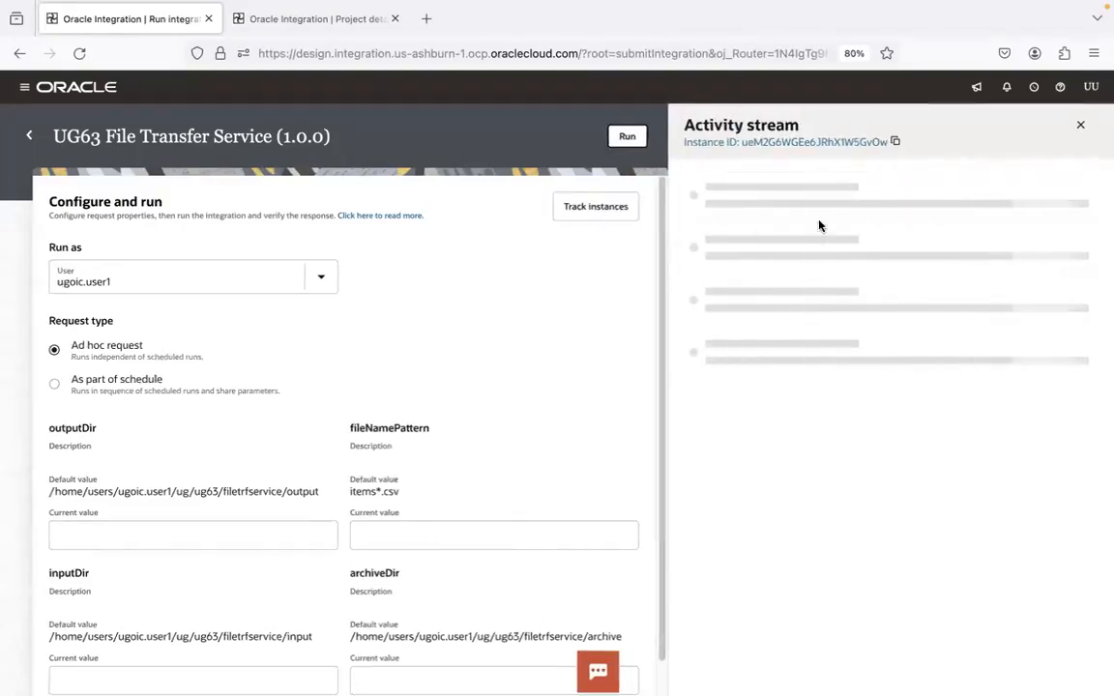
{"action": "left_click", "coordinate": [817, 144]}
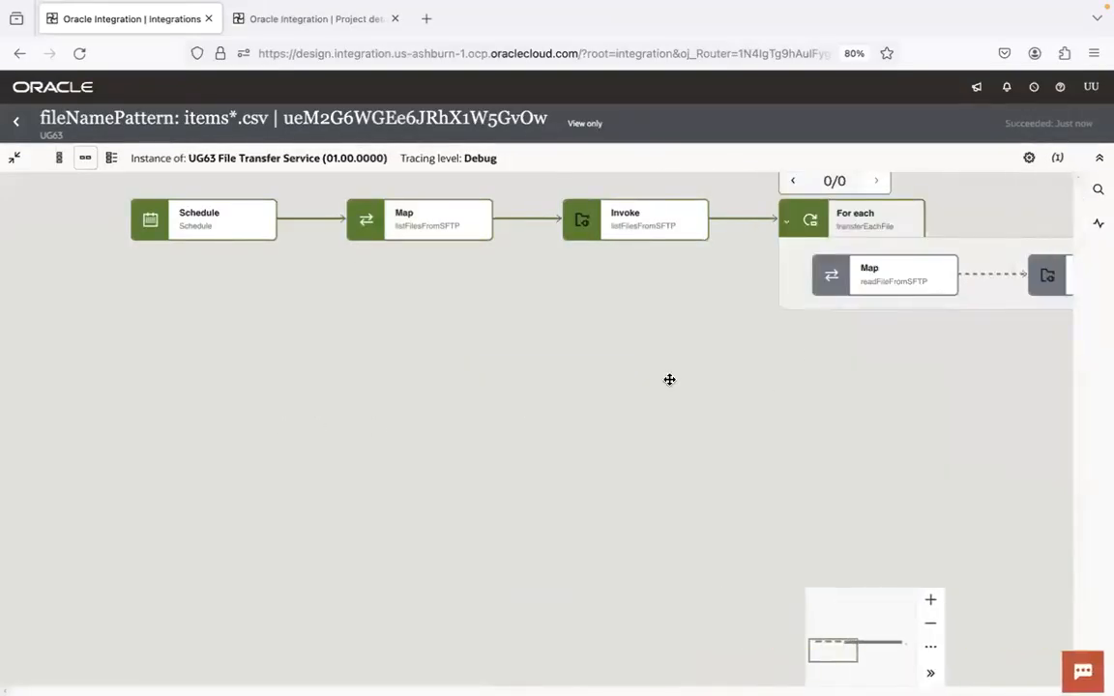
{"action": "left_click_drag", "start_coordinate": [532, 449], "coordinate": [353, 522]}
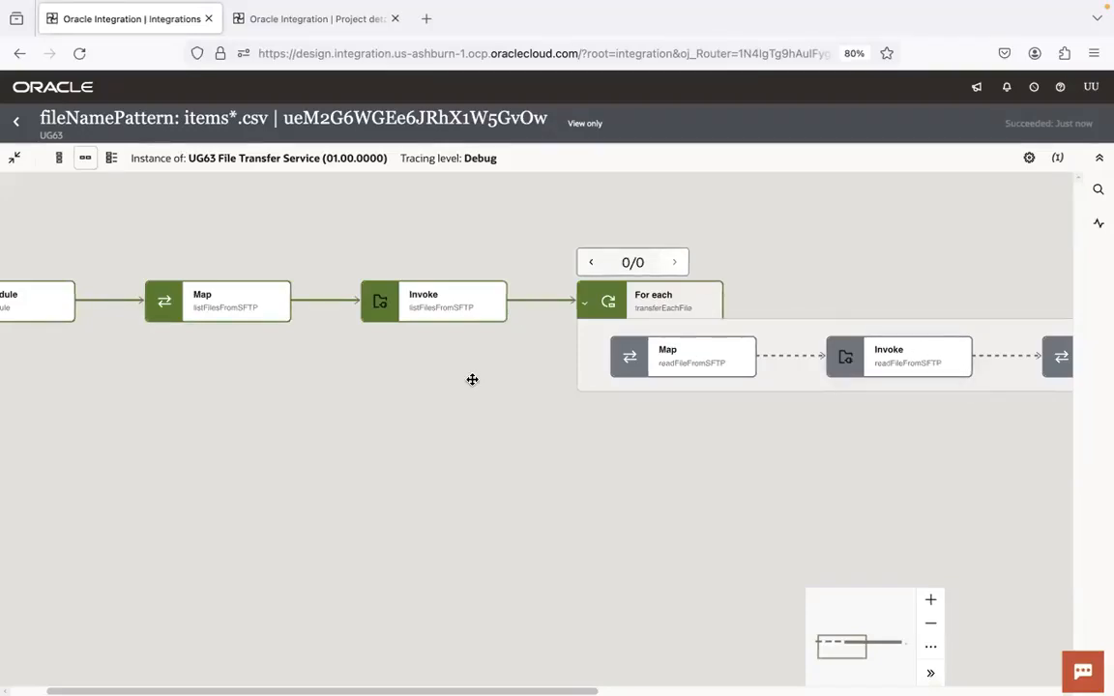
{"action": "left_click_drag", "start_coordinate": [443, 388], "coordinate": [534, 435]}
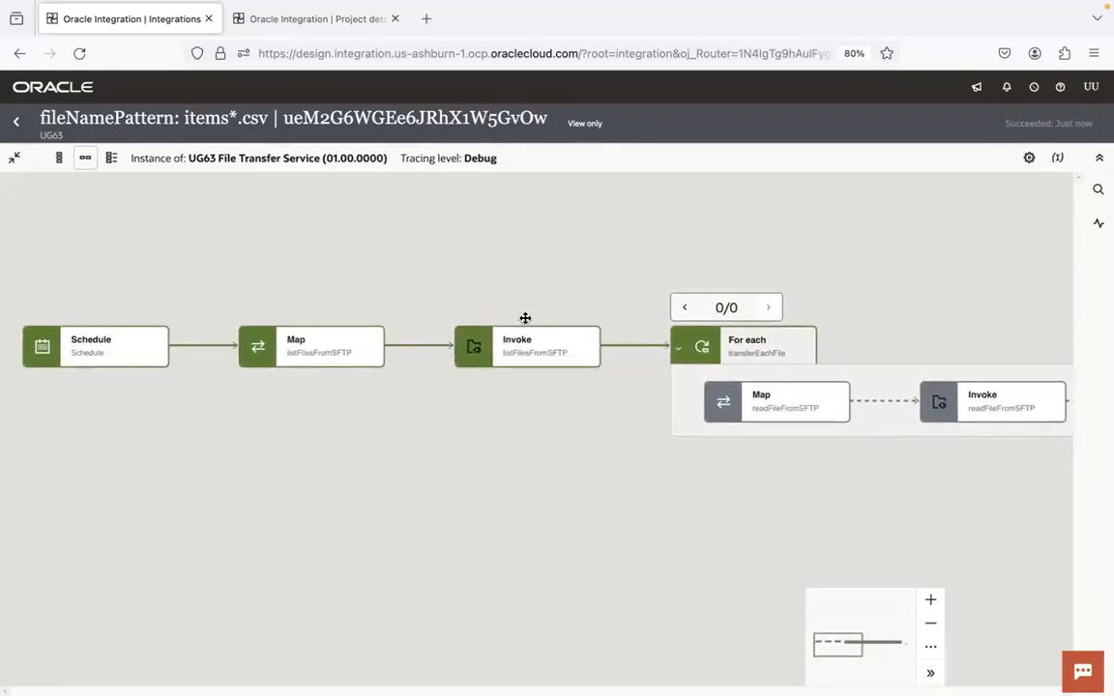
{"action": "left_click_drag", "start_coordinate": [622, 482], "coordinate": [216, 455]}
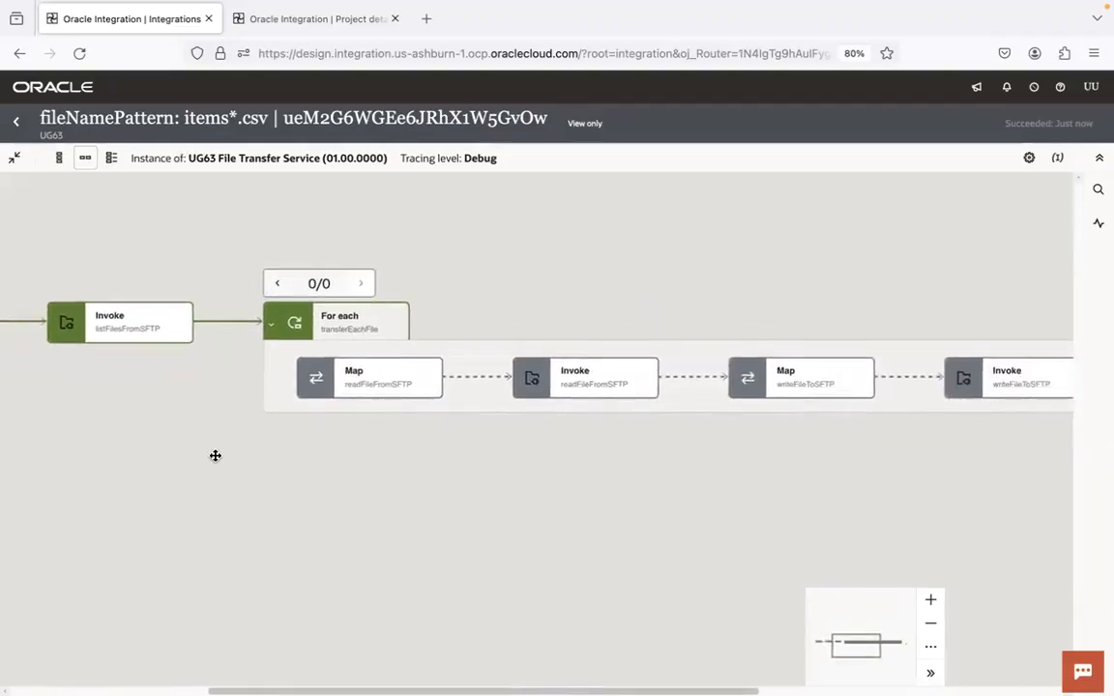
{"action": "mouse_move", "coordinate": [165, 323]}
{"action": "mouse_move", "coordinate": [288, 313]}
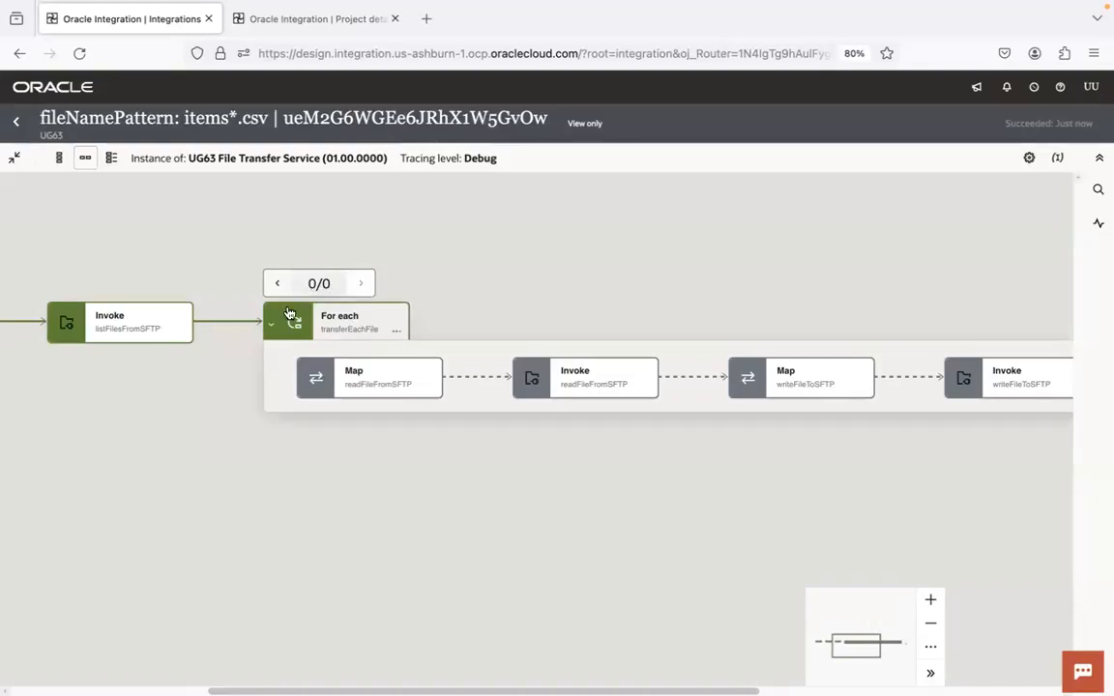
{"action": "mouse_move", "coordinate": [542, 393]}
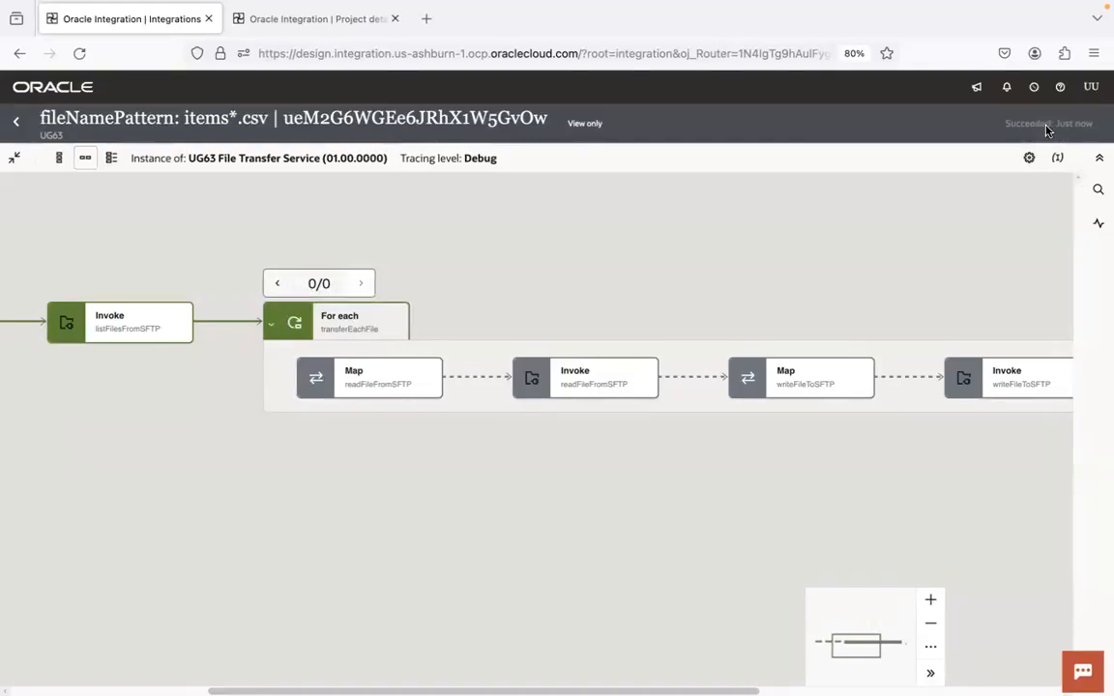
{"action": "mouse_move", "coordinate": [1032, 130]}
Review the source SFTP server line in the File Transfer Notes in Visual Studio Code and return to the instance in Firefox
{"action": "key", "text": "super+Tab"}
{"action": "key", "text": "super+Tab"}
{"action": "key", "text": "super+Tab"}
{"action": "key", "text": "super+Tab"}
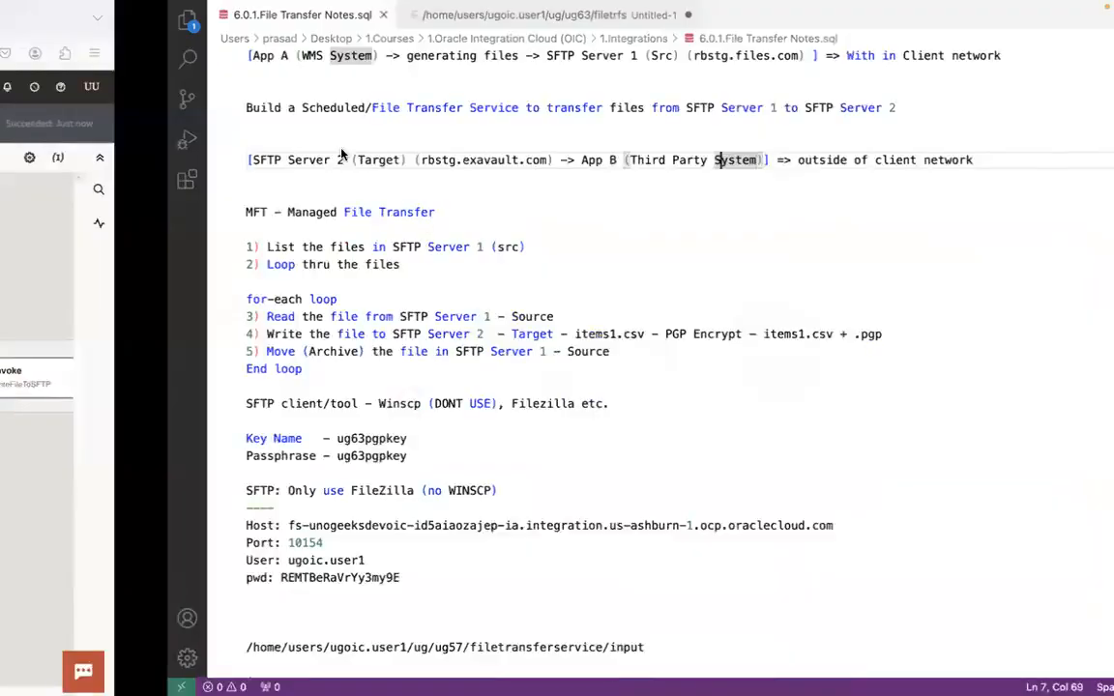
{"action": "left_click_drag", "start_coordinate": [206, 55], "coordinate": [215, 55]}
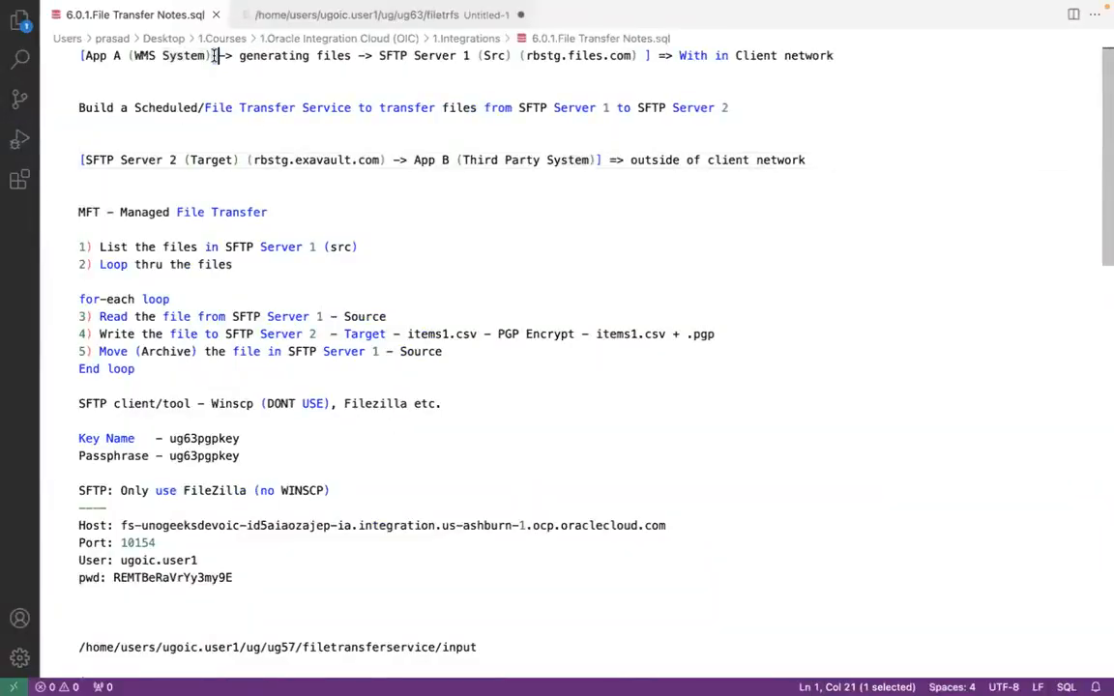
{"action": "left_click", "coordinate": [513, 55]}
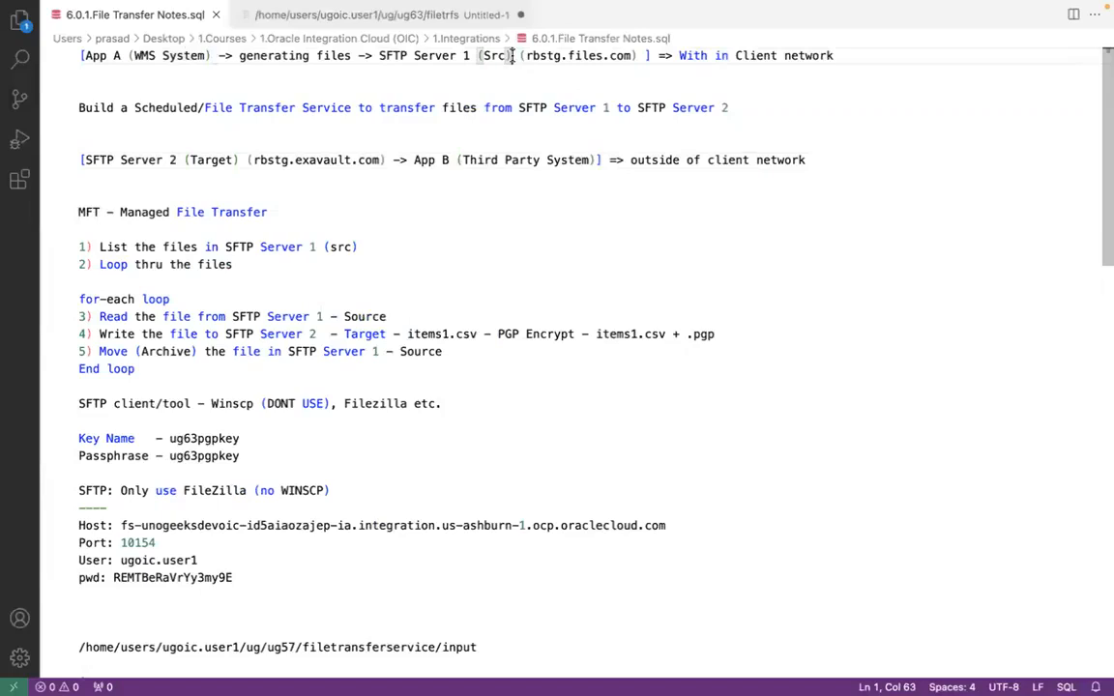
{"action": "key", "text": "ctrl+Left"}
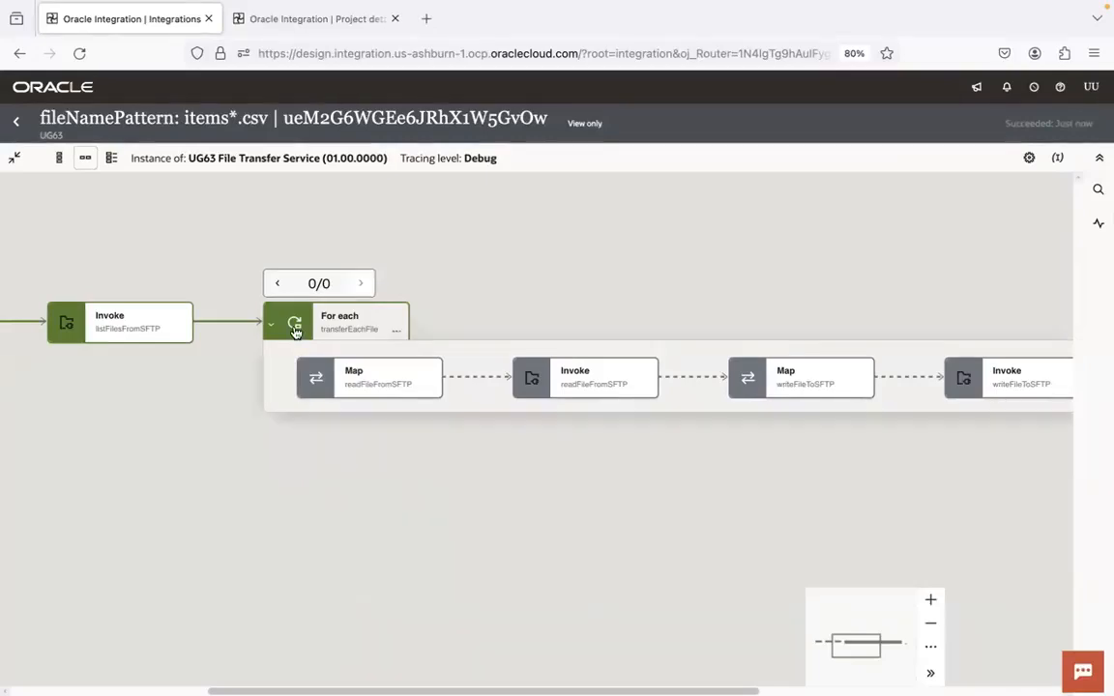
Open the instance's activity stream, expand Invoke listFilesFromSFTP and widen the stream to read its messages
{"action": "left_click", "coordinate": [1098, 230]}
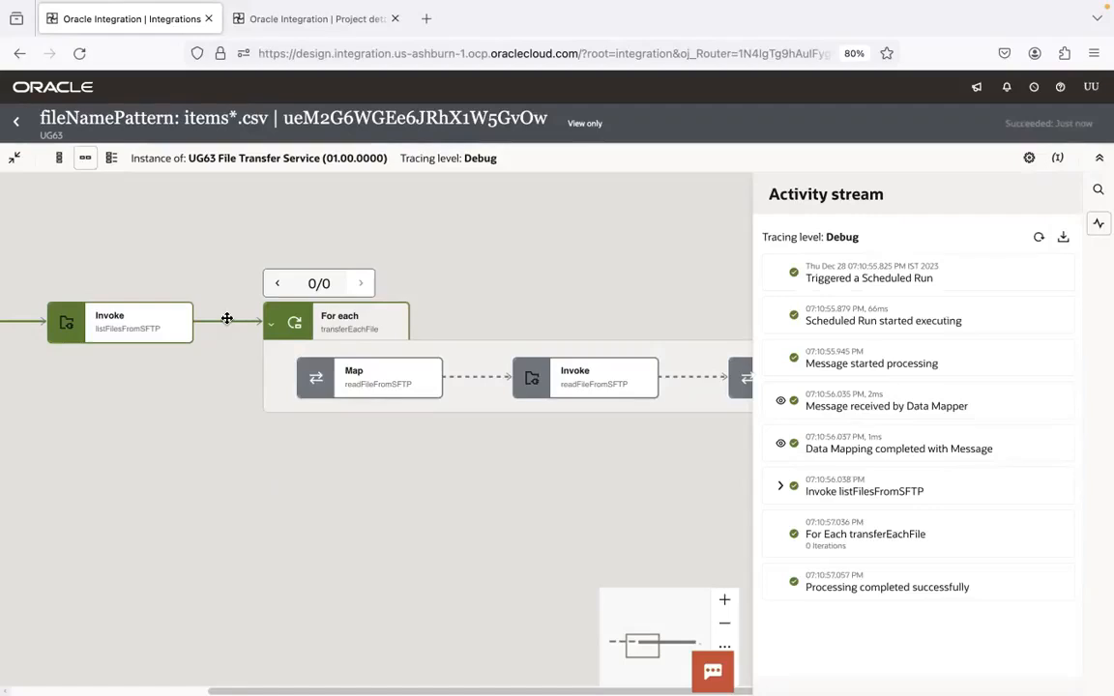
{"action": "left_click", "coordinate": [781, 492]}
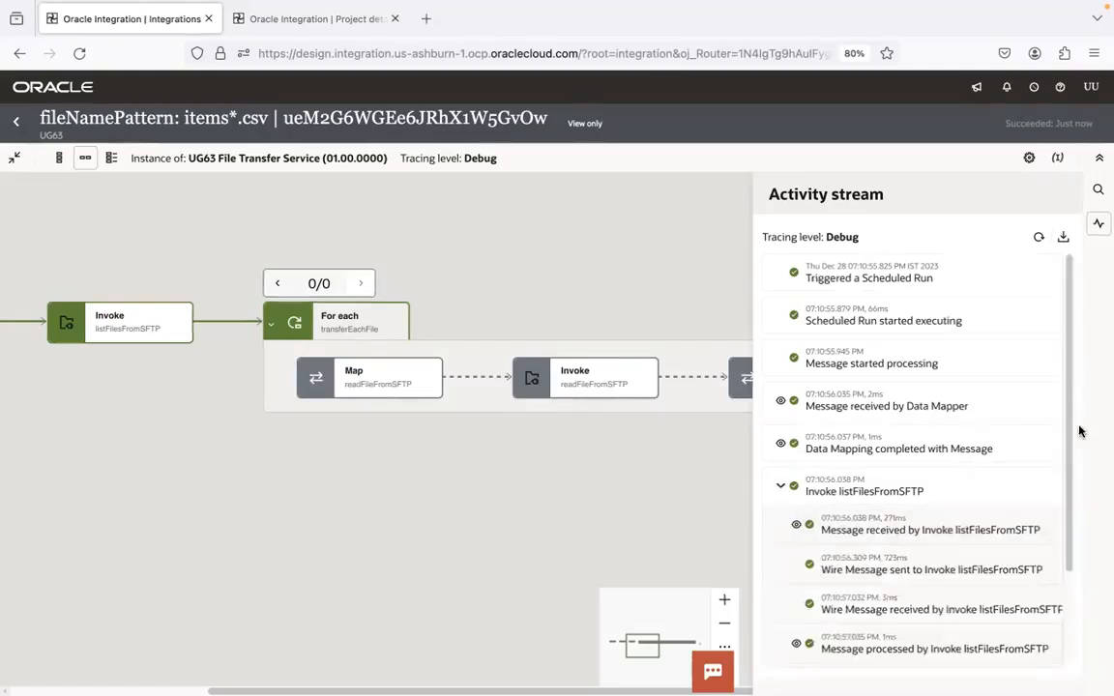
{"action": "left_click_drag", "start_coordinate": [1069, 429], "coordinate": [1069, 597]}
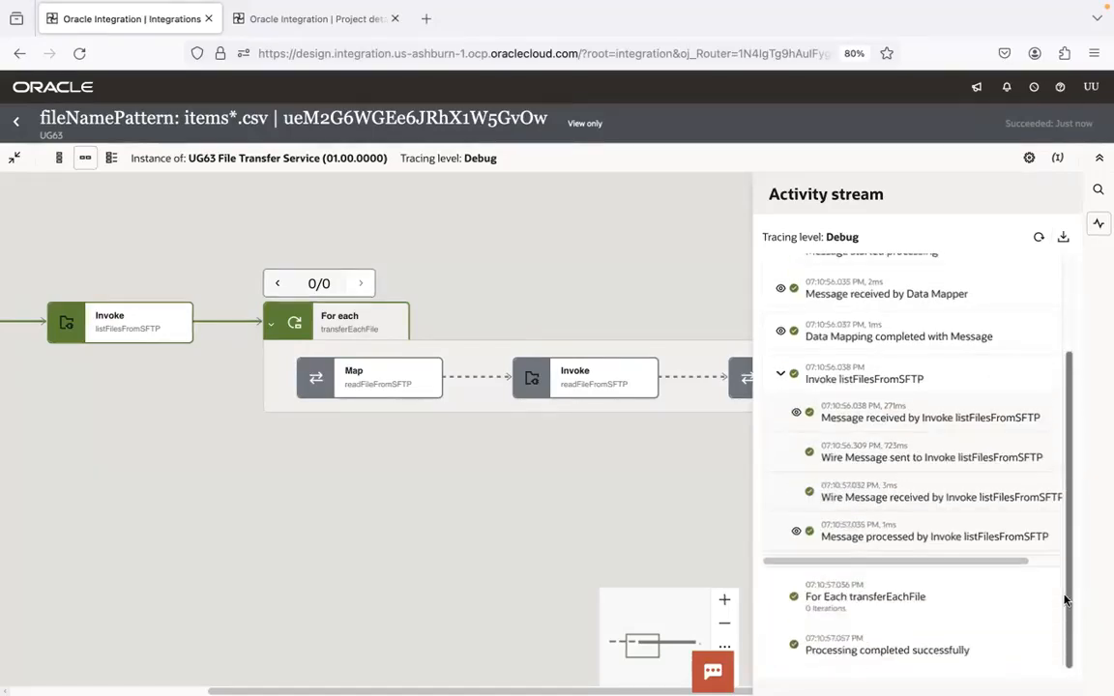
{"action": "left_click", "coordinate": [754, 431]}
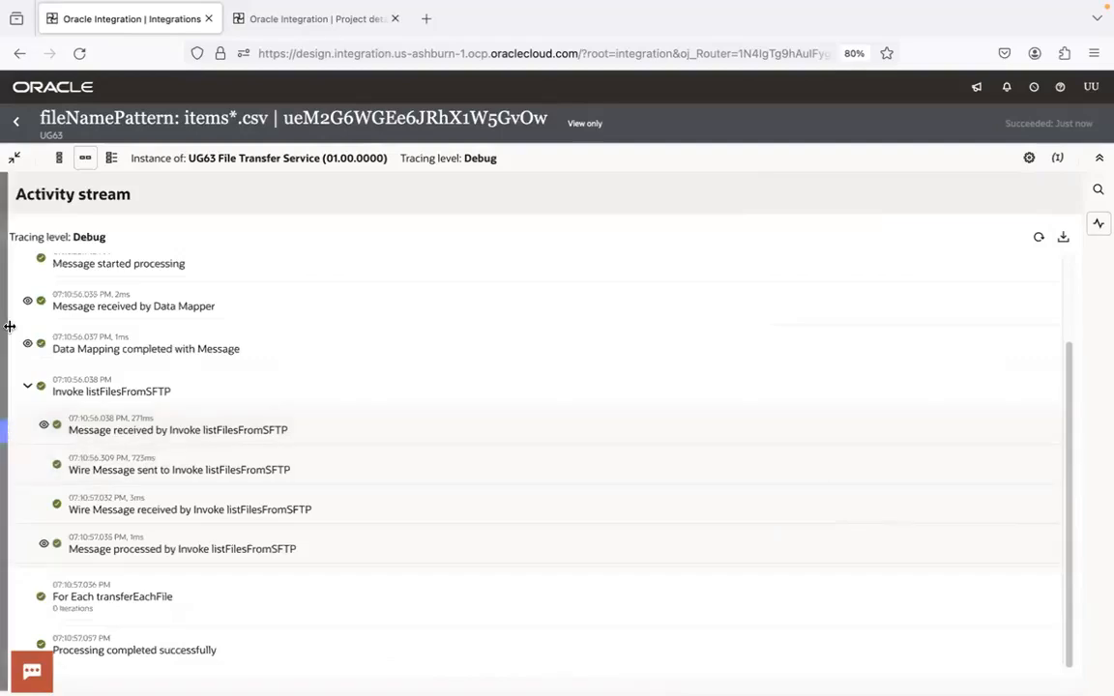
{"action": "left_click", "coordinate": [10, 434]}
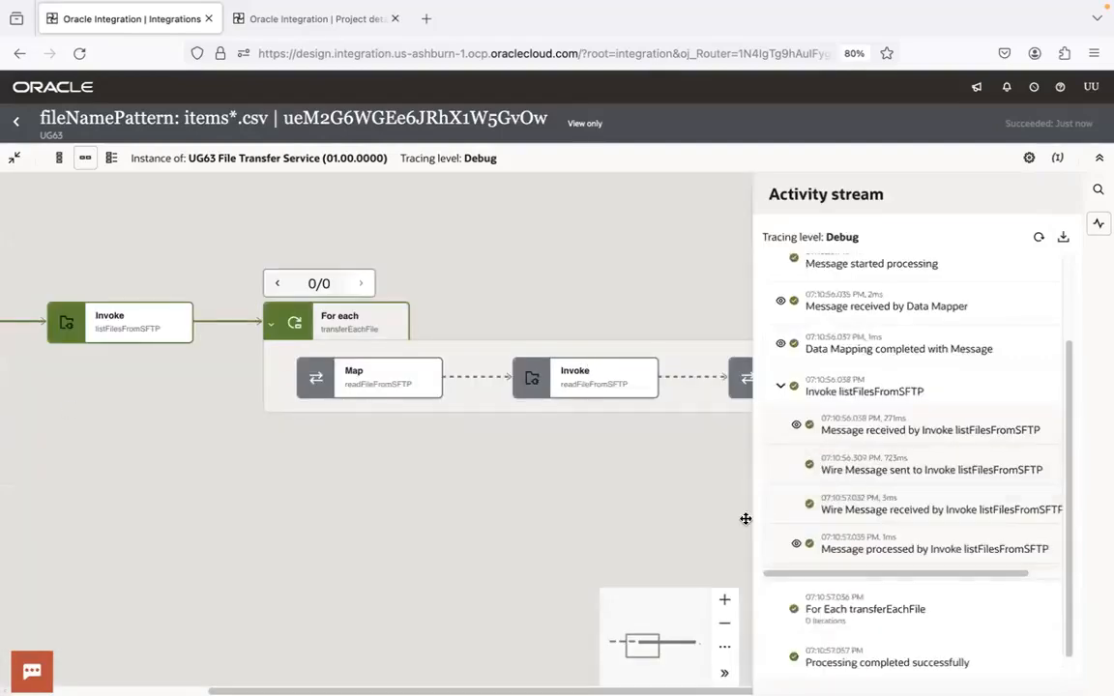
{"action": "left_click_drag", "start_coordinate": [752, 516], "coordinate": [536, 501]}
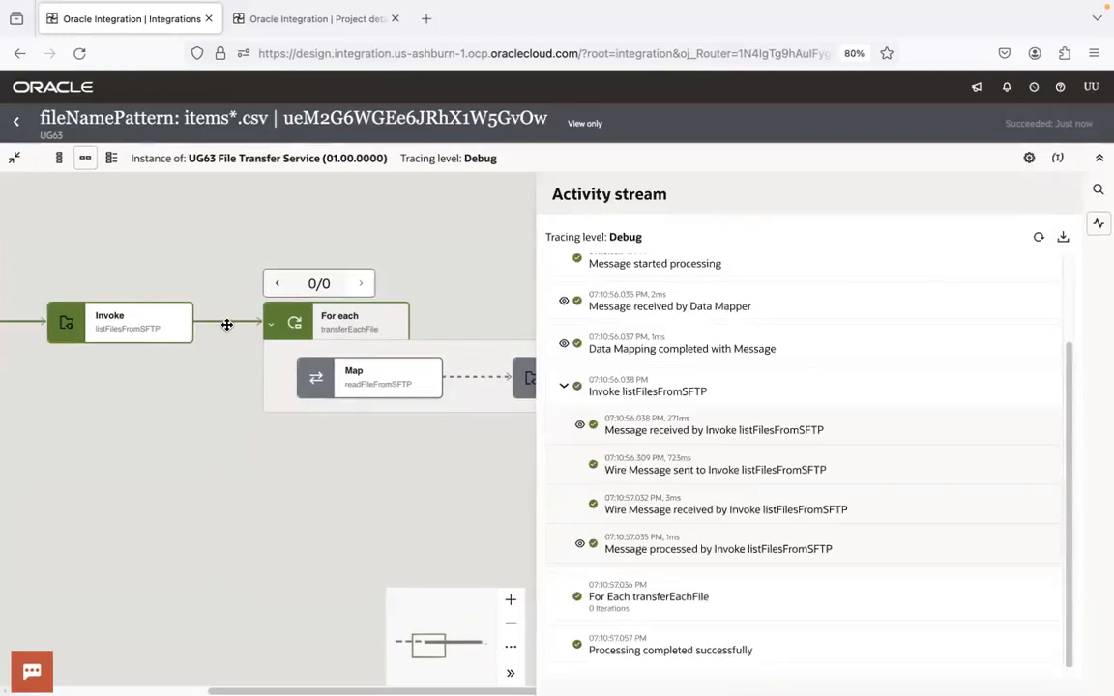
Inspect the message processed by Invoke listFilesFromSFTP, and close the stream and collapse For each transferEachFile to see the flow's end
{"action": "left_click", "coordinate": [580, 544]}
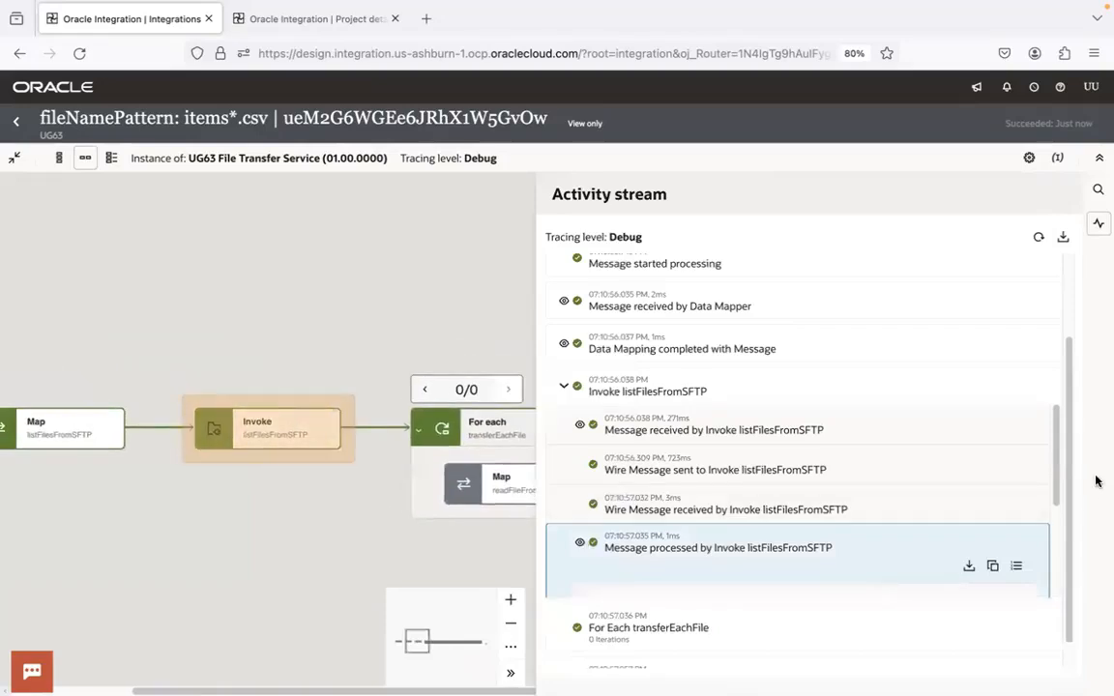
{"action": "left_click_drag", "start_coordinate": [1055, 456], "coordinate": [1057, 558]}
{"action": "double_click", "coordinate": [650, 528]}
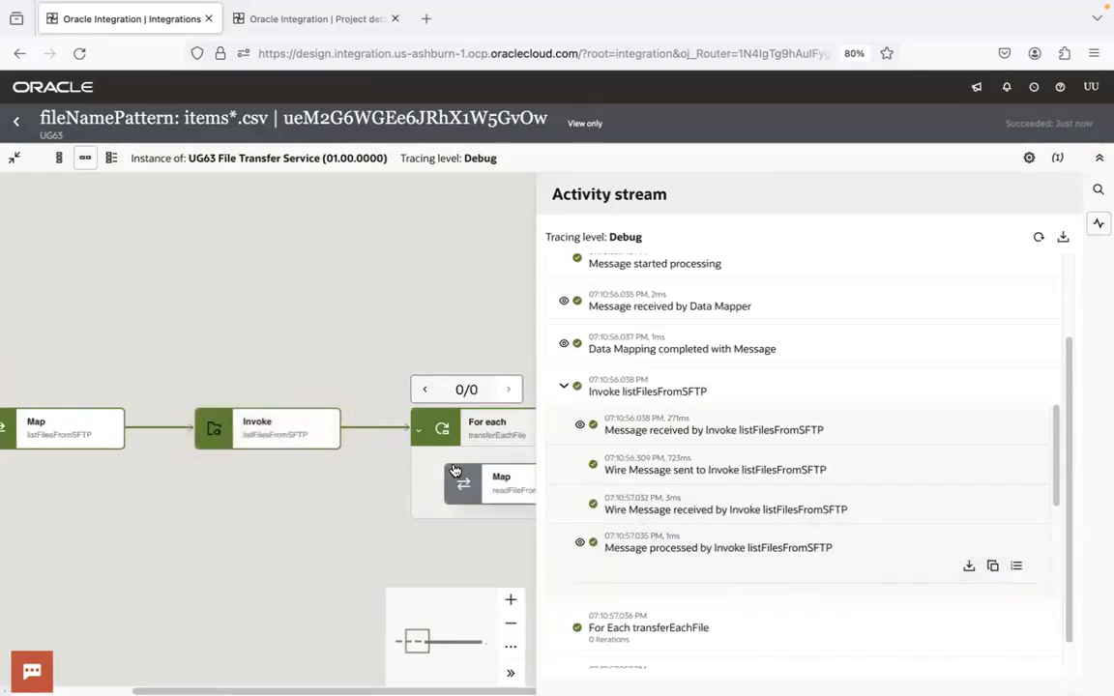
{"action": "left_click", "coordinate": [379, 504]}
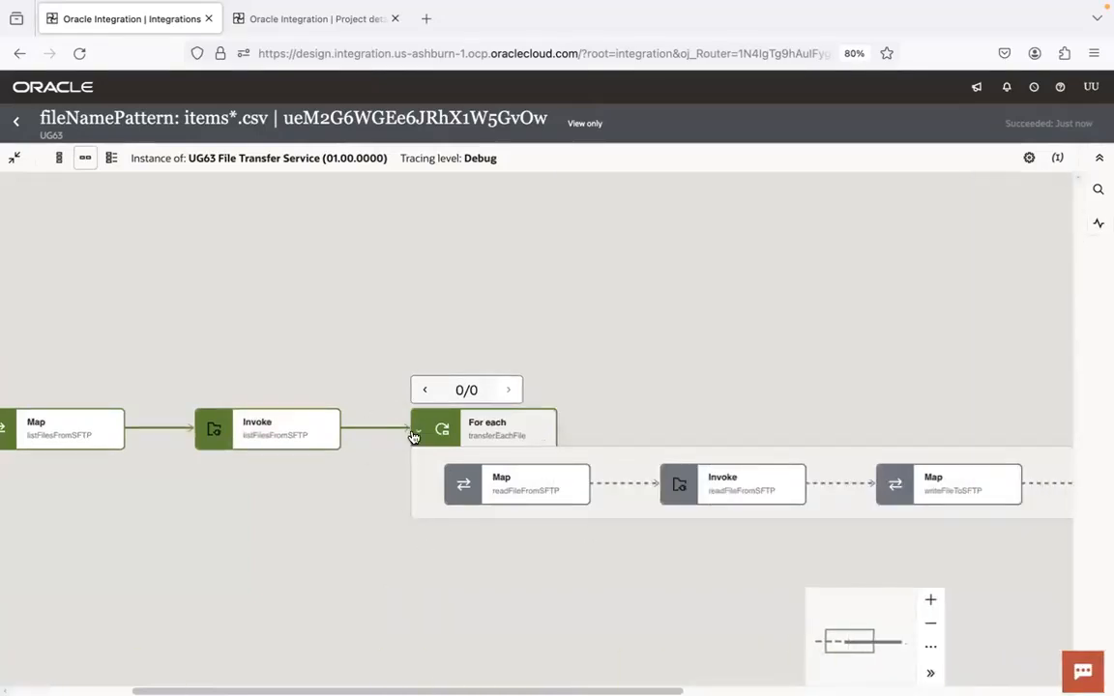
{"action": "left_click", "coordinate": [418, 431]}
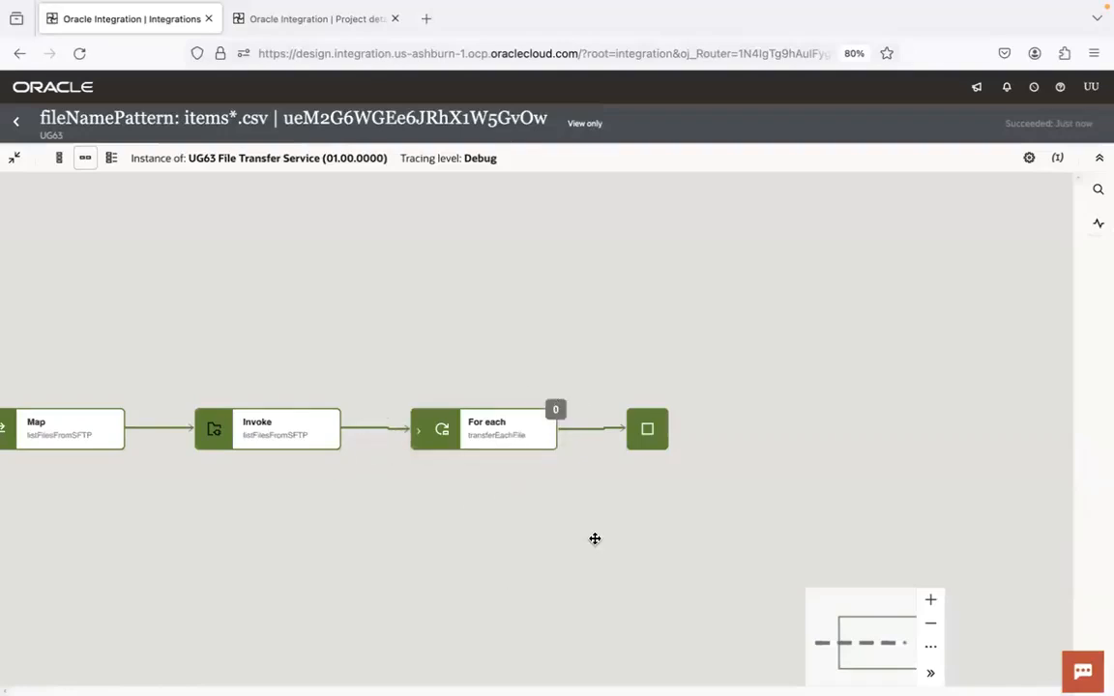
Return to the UG63 project's design view and show all of its integrations
{"action": "left_click", "coordinate": [17, 123]}
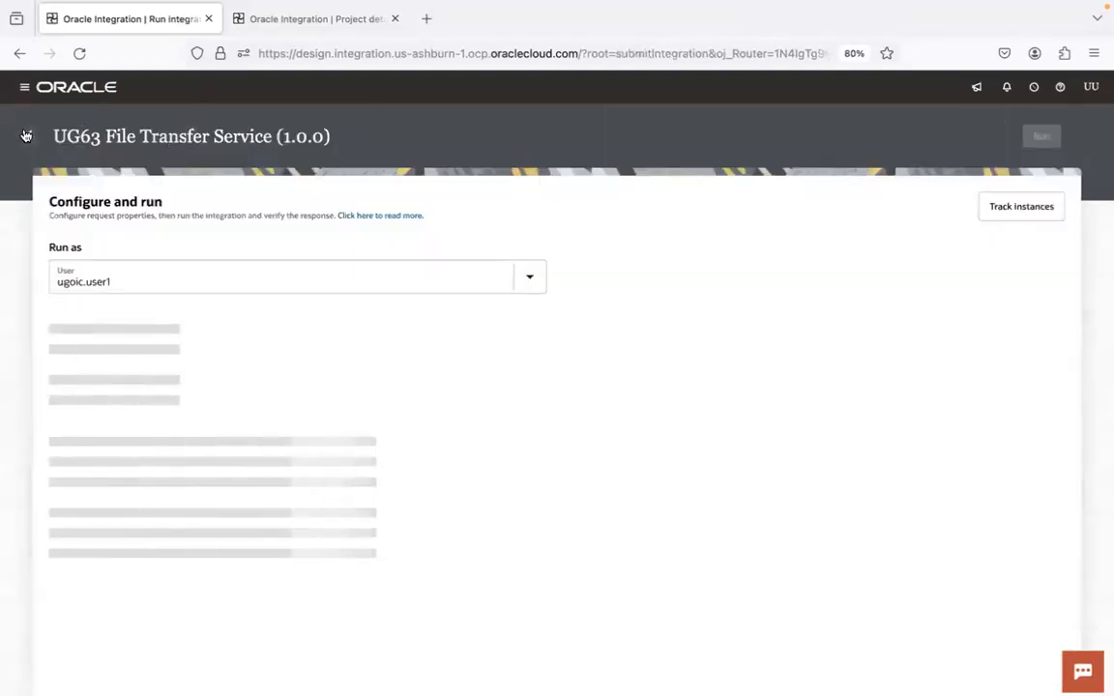
{"action": "left_click", "coordinate": [26, 135]}
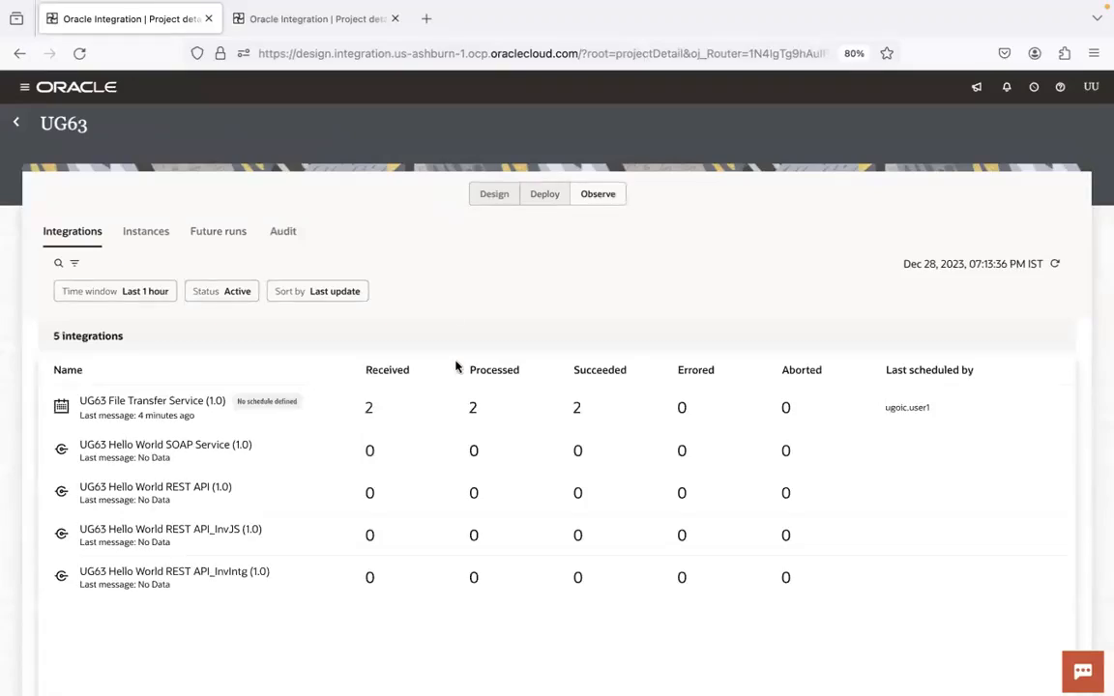
{"action": "left_click", "coordinate": [493, 196]}
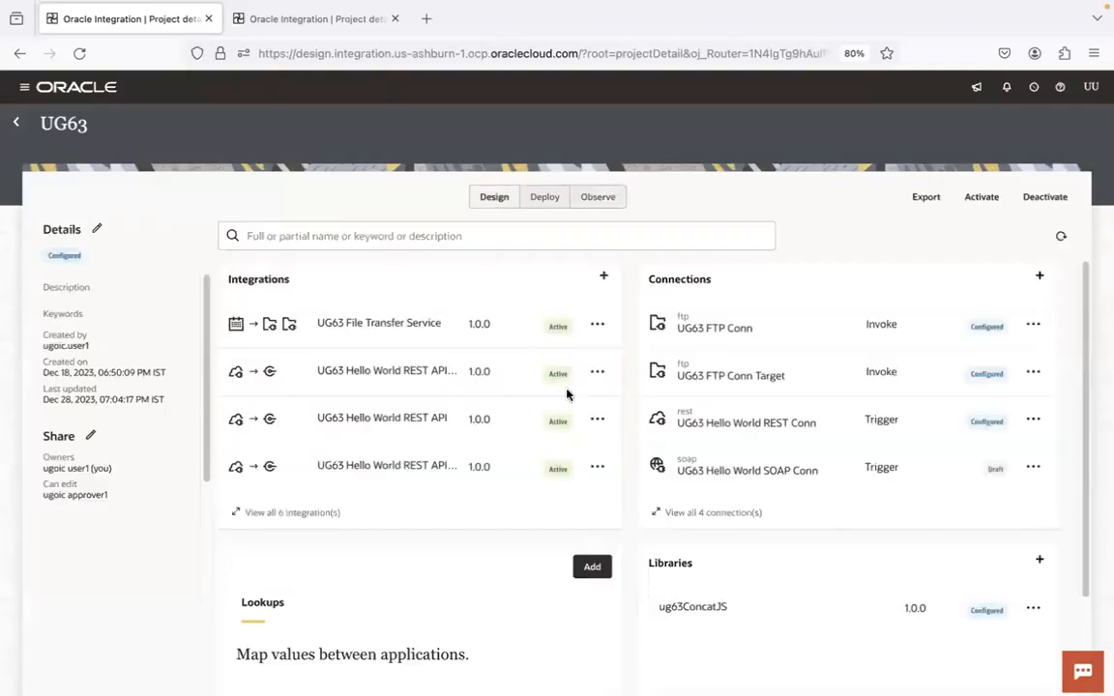
{"action": "left_click", "coordinate": [322, 514]}
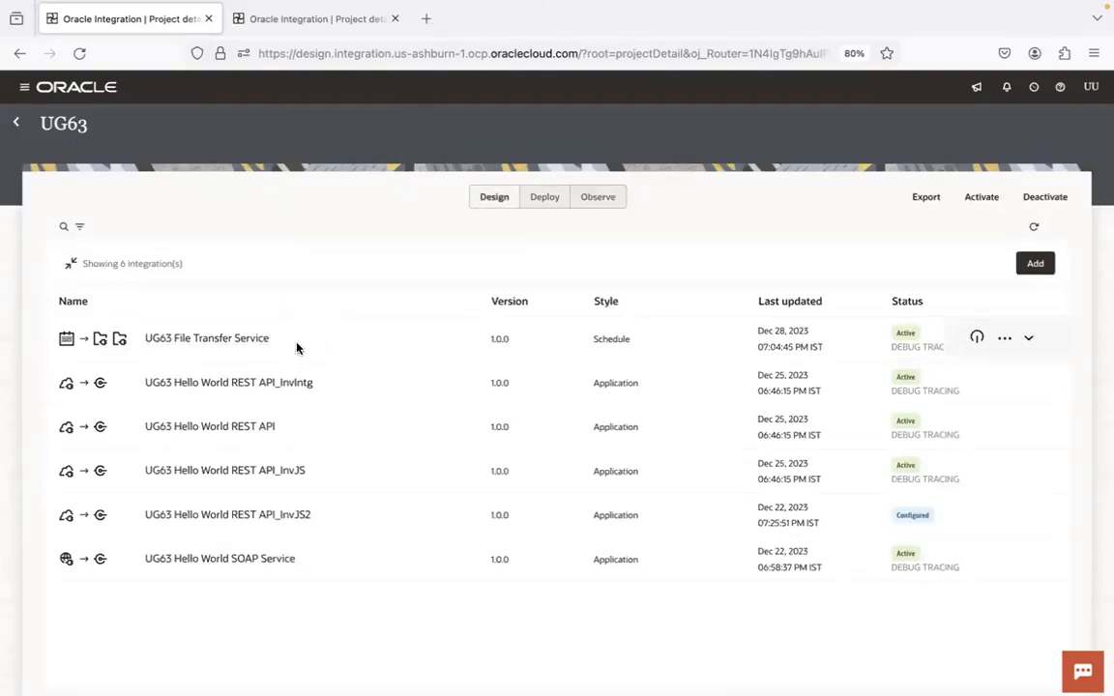
Start cloning the UG63 File Transfer Service integration and name the copy UG63 File Transfer Service_debug
{"action": "left_click", "coordinate": [1005, 338]}
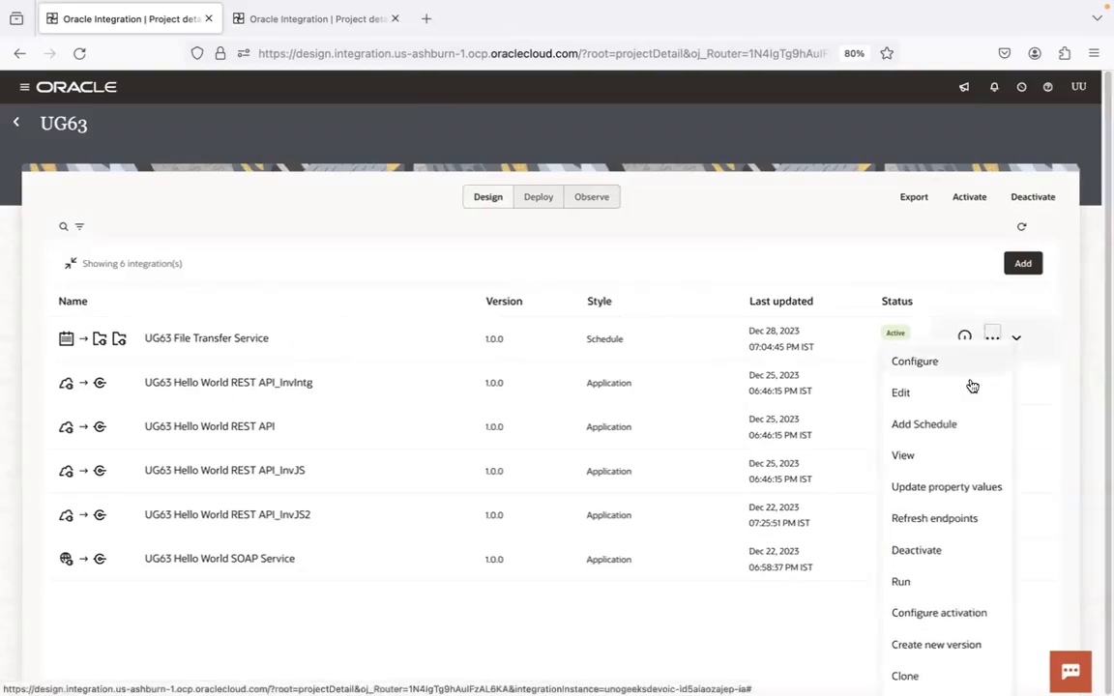
{"action": "left_click", "coordinate": [920, 674]}
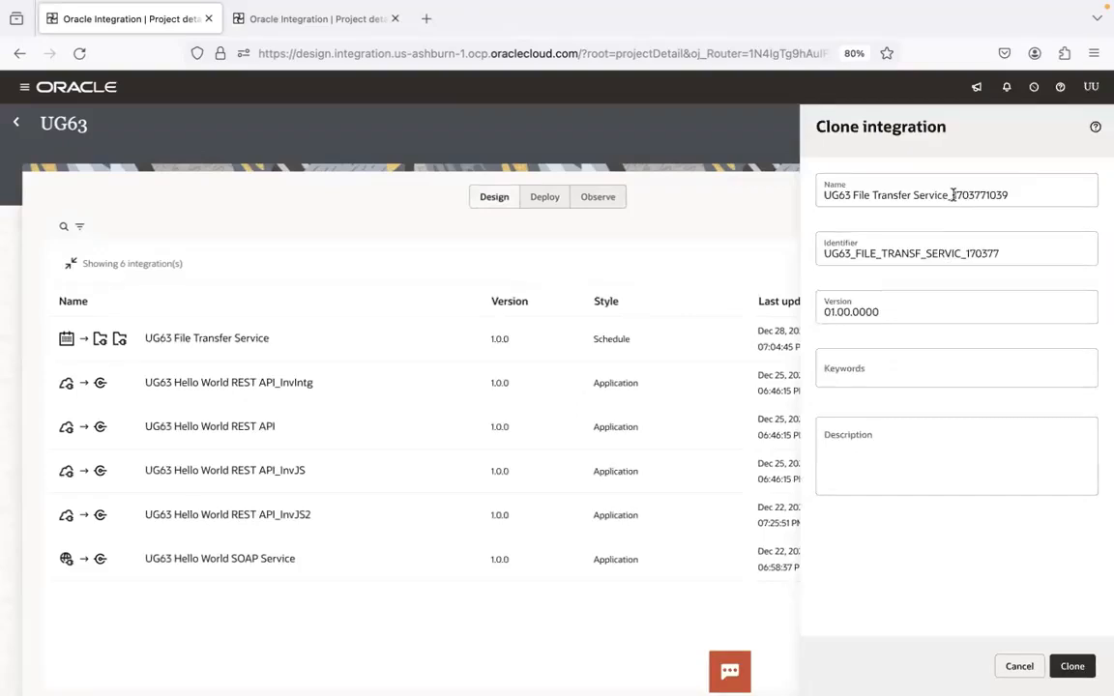
{"action": "left_click", "coordinate": [1006, 194]}
{"action": "key", "text": "BackSpace"}
{"action": "key", "text": "BackSpace"}
{"action": "key", "text": "BackSpace"}
{"action": "key", "text": "BackSpace"}
{"action": "key", "text": "BackSpace"}
{"action": "key", "text": "BackSpace"}
{"action": "key", "text": "BackSpace"}
{"action": "key", "text": "BackSpace"}
{"action": "key", "text": "BackSpace"}
{"action": "key", "text": "BackSpace"}
{"action": "type", "text": "debug"}
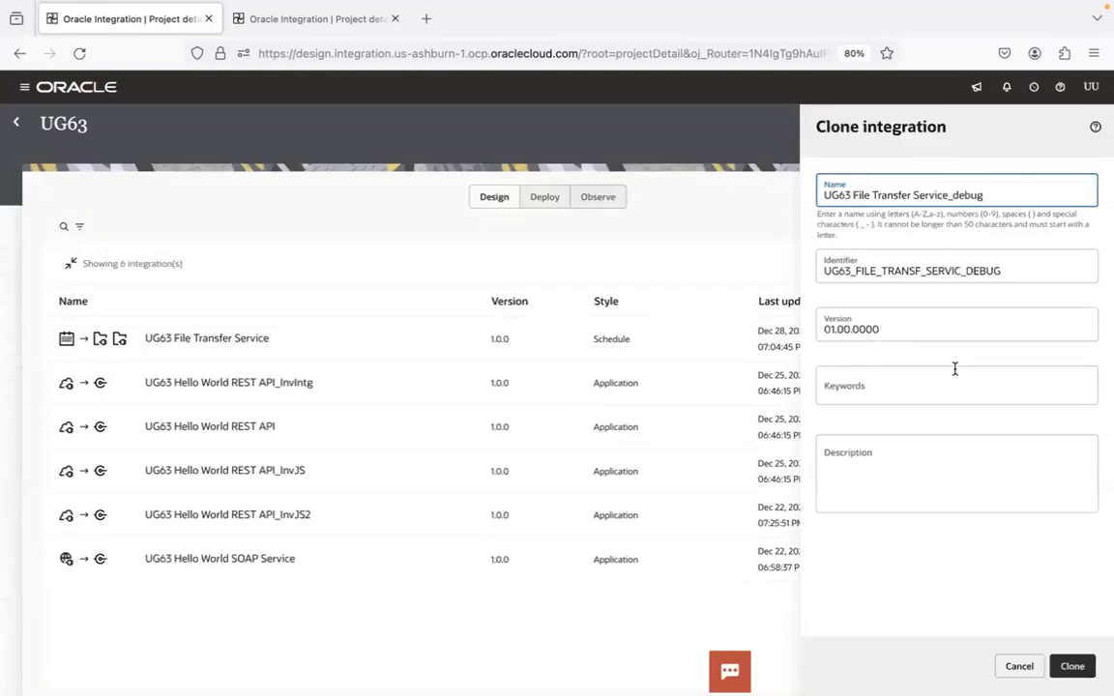
Set the copy's identifier to UG63_FILE_TRANSFER_SERVICE_DEBUG and create the clone
{"action": "left_click", "coordinate": [923, 271]}
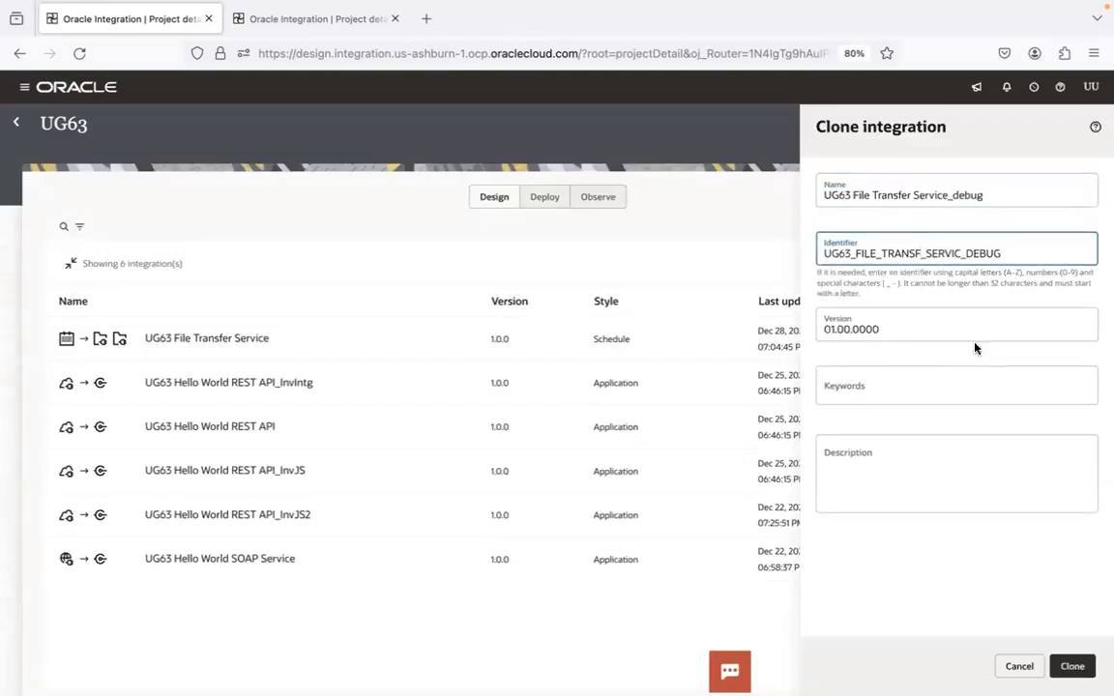
{"action": "type", "text": "ER_SE"}
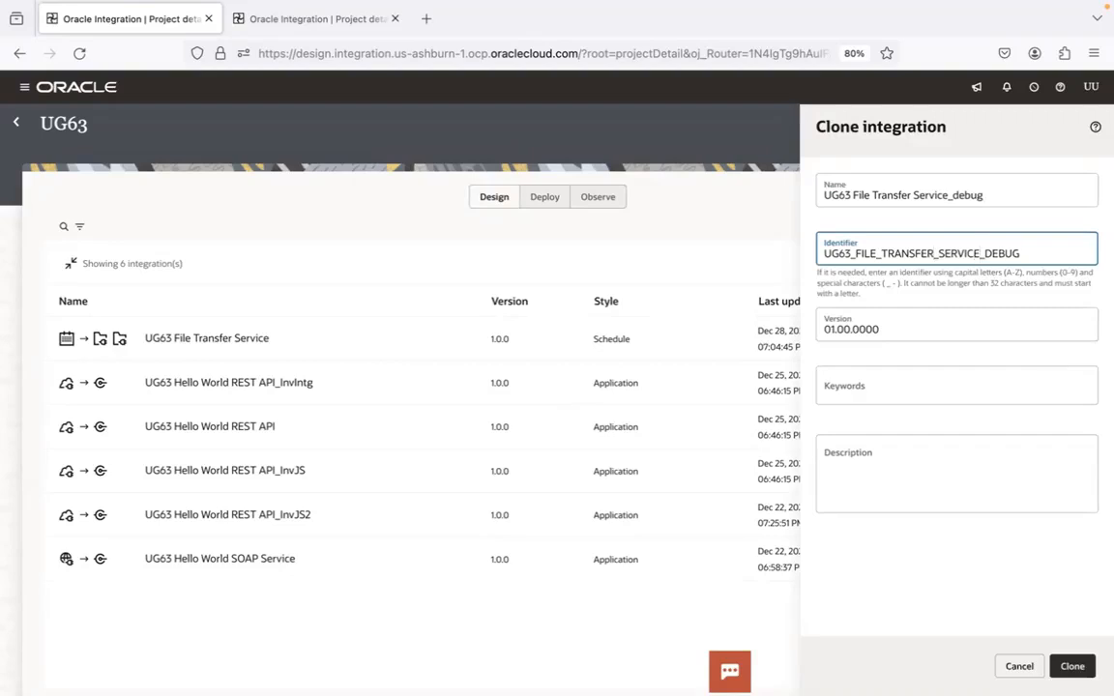
{"action": "left_click", "coordinate": [1073, 667]}
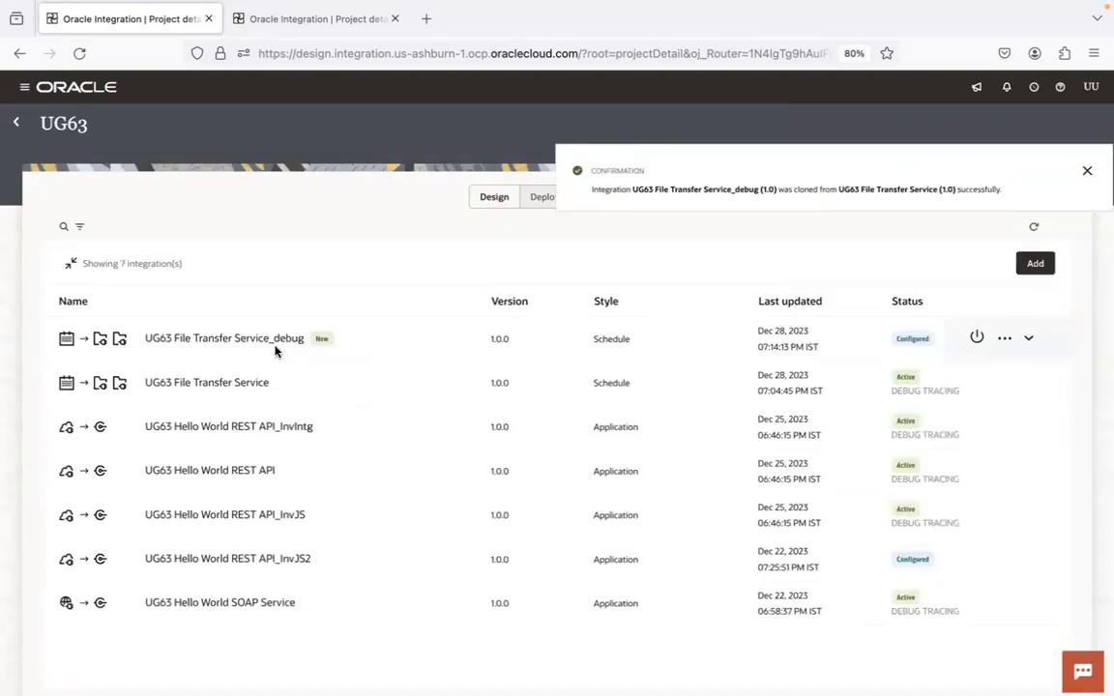
Open the cloned UG63 File Transfer Service_debug integration and open its archiveFileInSFTP map near the end of the flow
{"action": "left_click", "coordinate": [275, 341]}
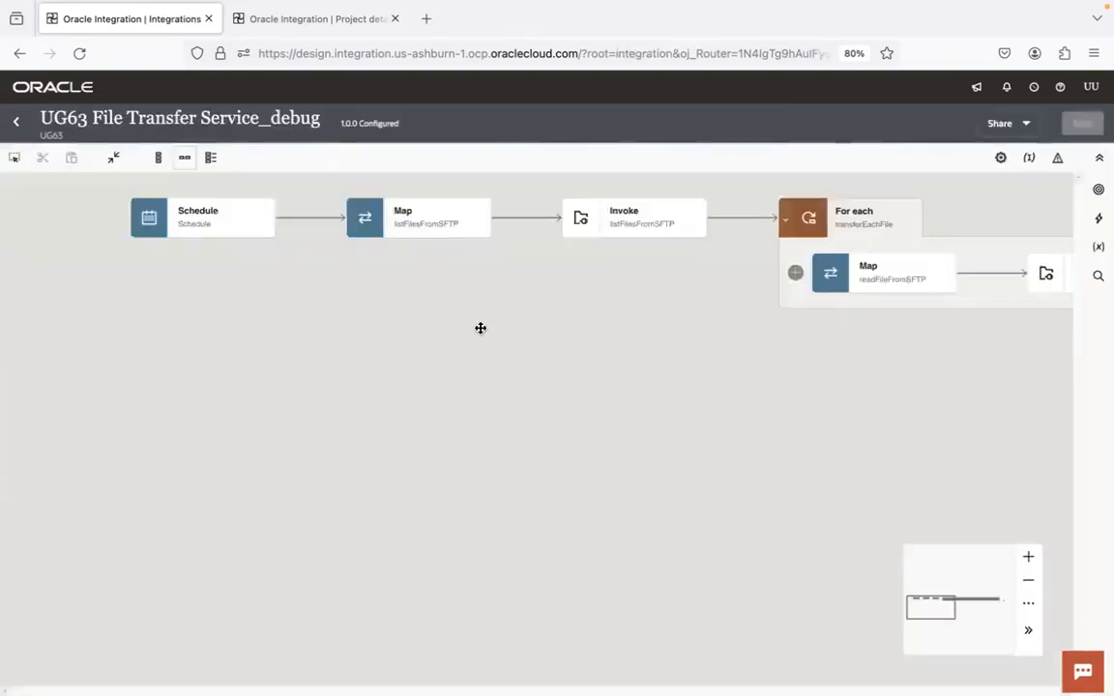
{"action": "left_click_drag", "start_coordinate": [861, 388], "coordinate": [323, 517]}
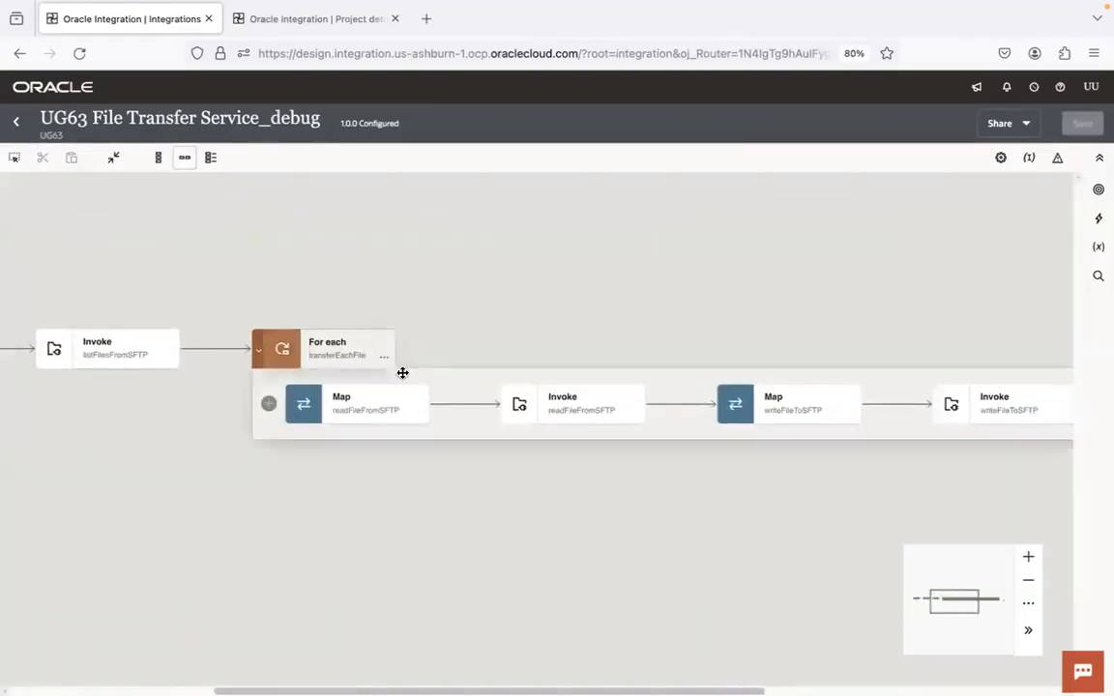
{"action": "left_click_drag", "start_coordinate": [1020, 309], "coordinate": [541, 221]}
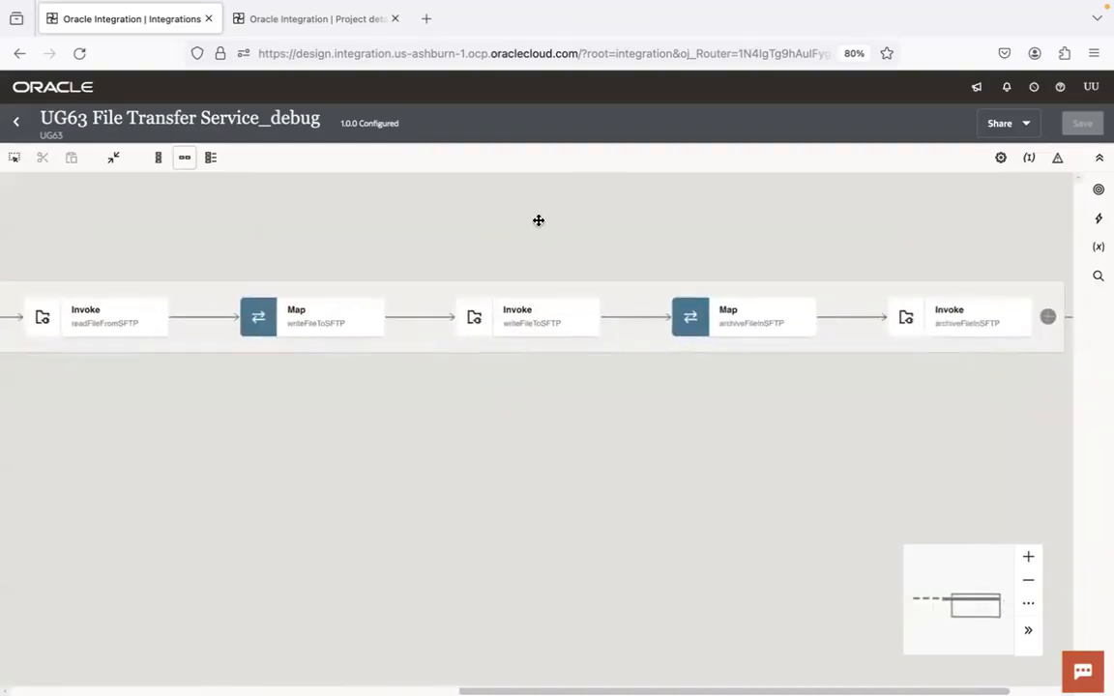
{"action": "left_click_drag", "start_coordinate": [900, 221], "coordinate": [566, 261]}
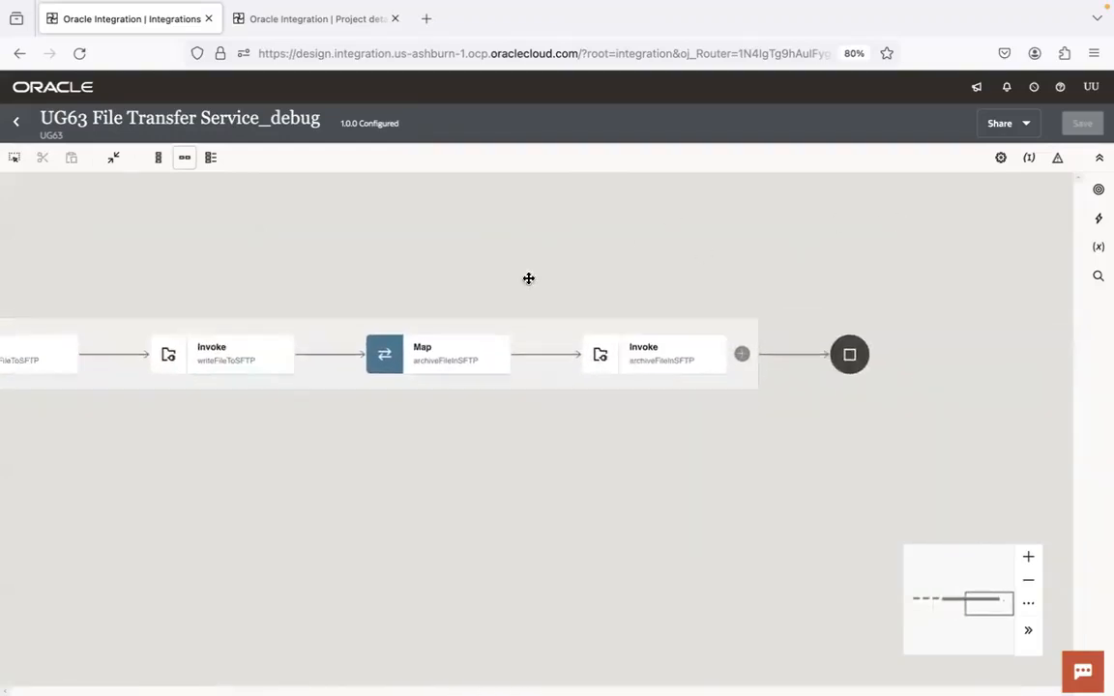
{"action": "double_click", "coordinate": [442, 356]}
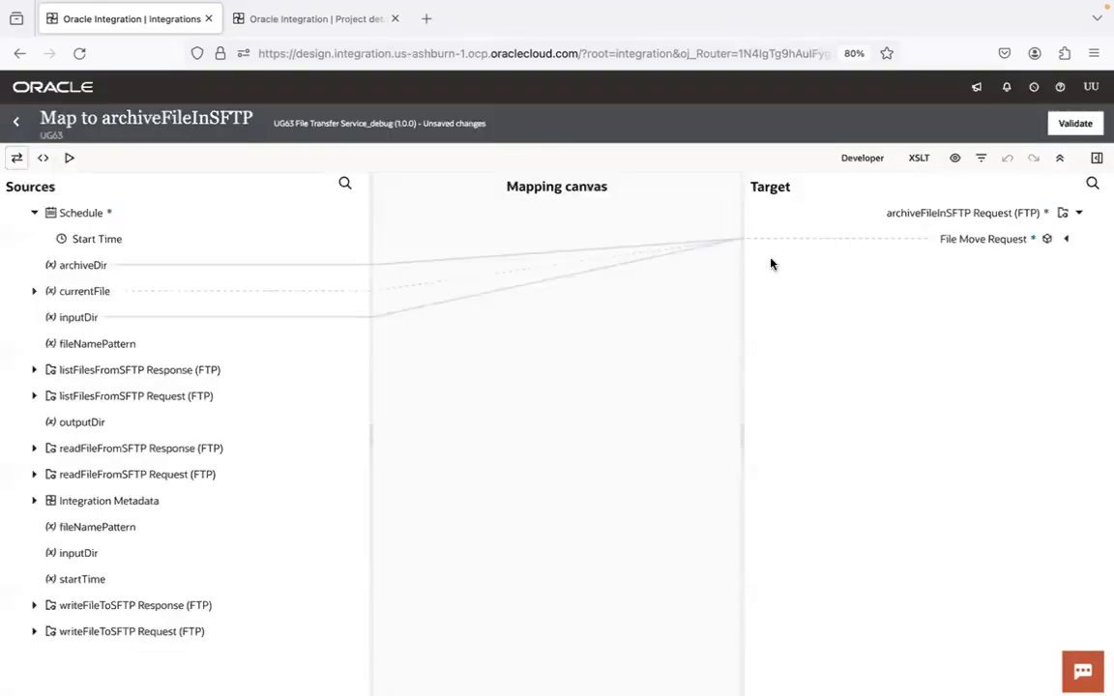
Clear the Filename mapping under File Move Request, validate the map, and save the integration and return to the project
{"action": "left_click", "coordinate": [1065, 239]}
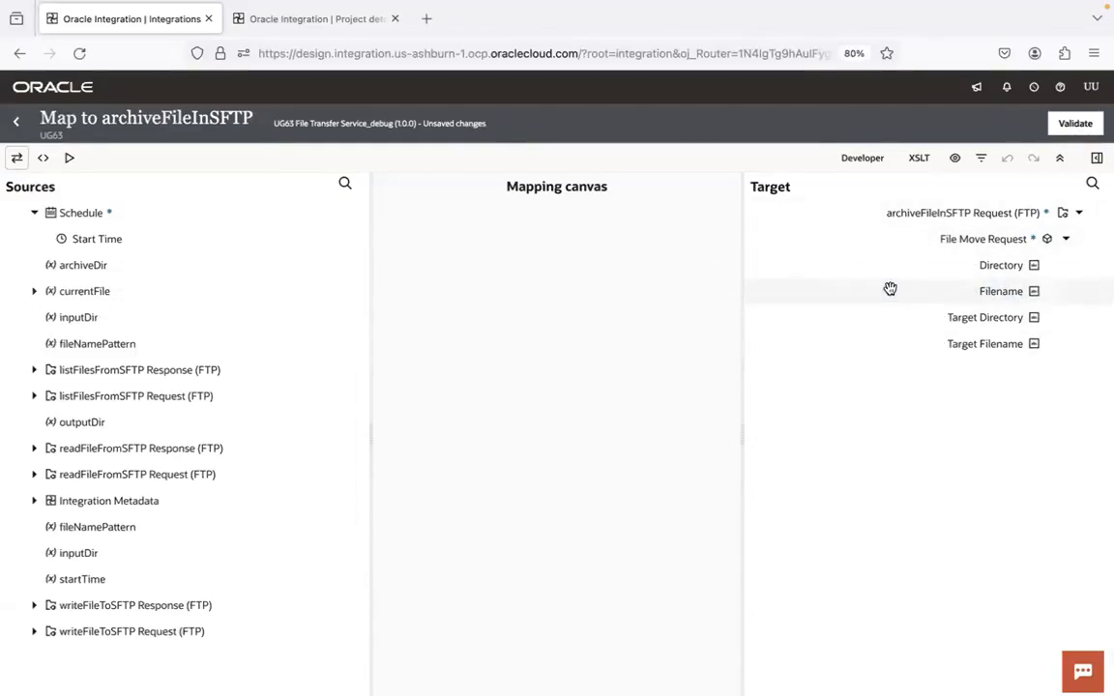
{"action": "left_click", "coordinate": [671, 293]}
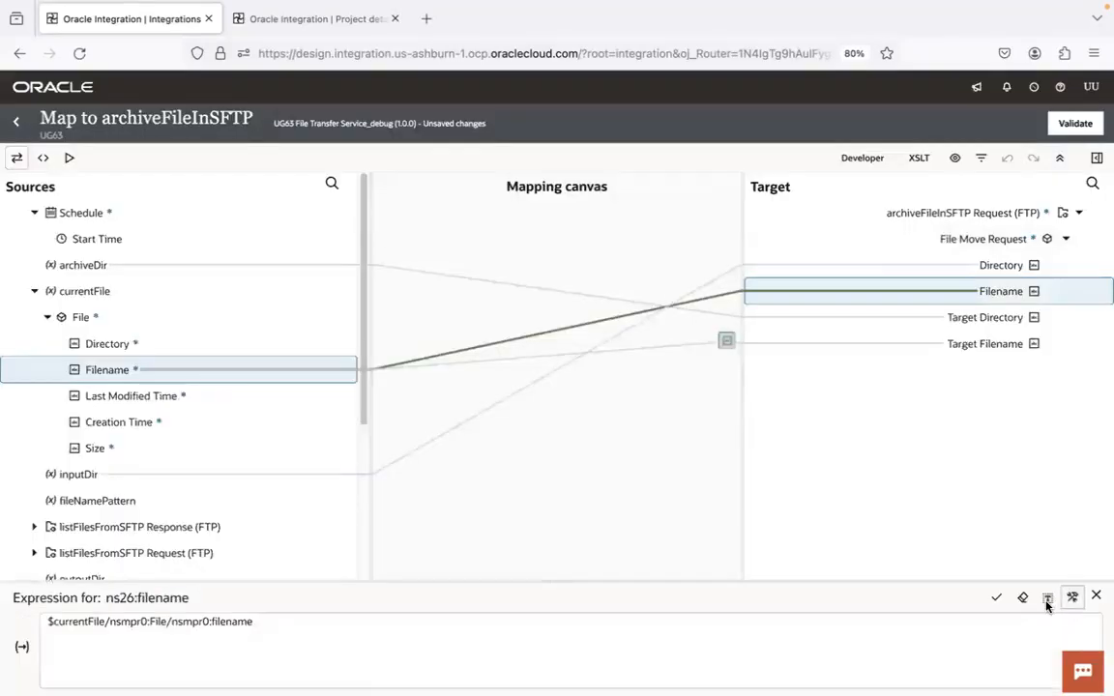
{"action": "left_click", "coordinate": [1023, 600]}
{"action": "left_click", "coordinate": [997, 601]}
{"action": "left_click", "coordinate": [1097, 596]}
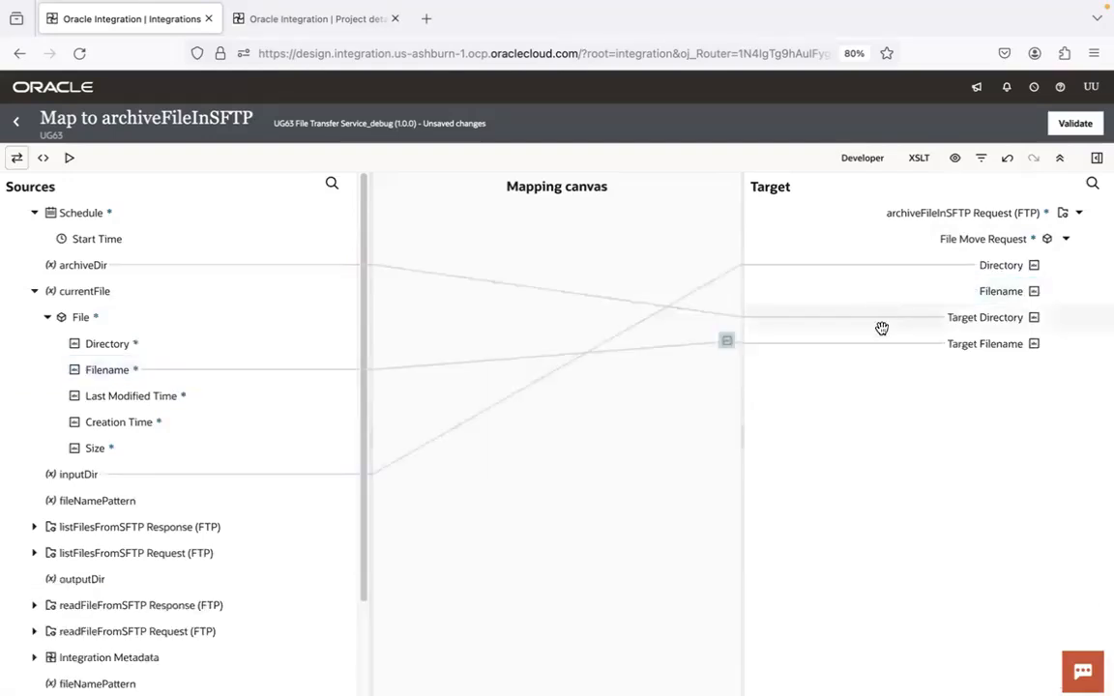
{"action": "left_click", "coordinate": [1066, 128]}
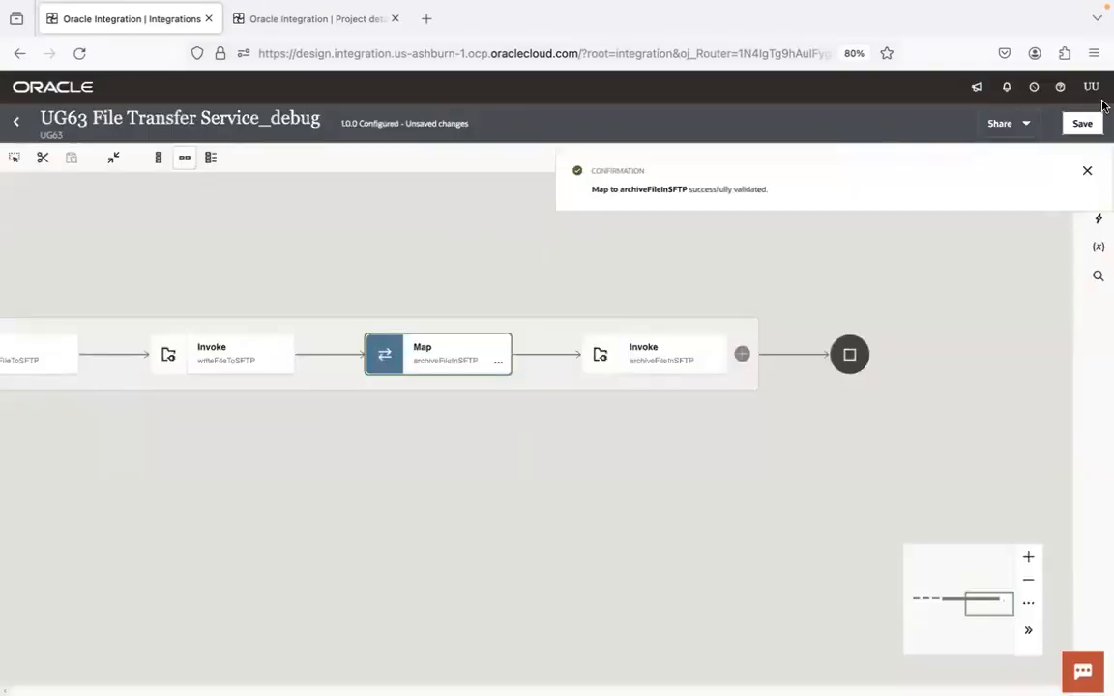
{"action": "left_click", "coordinate": [1083, 124]}
{"action": "left_click", "coordinate": [17, 122]}
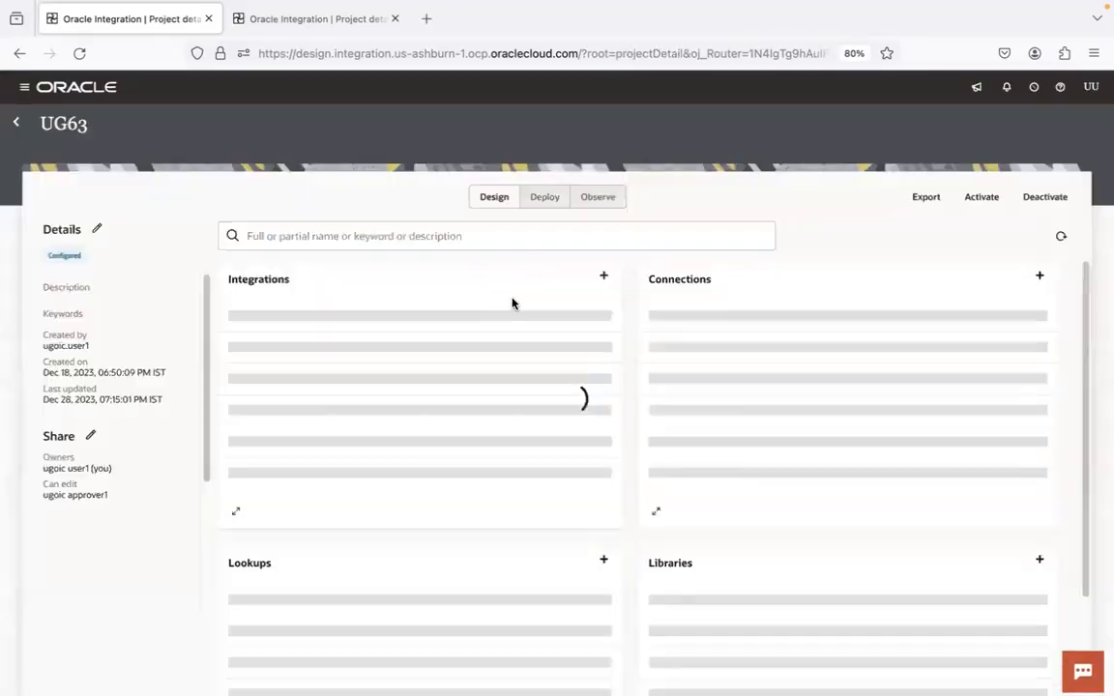
Activate the UG63 File Transfer Service_debug integration
{"action": "left_click", "coordinate": [598, 324]}
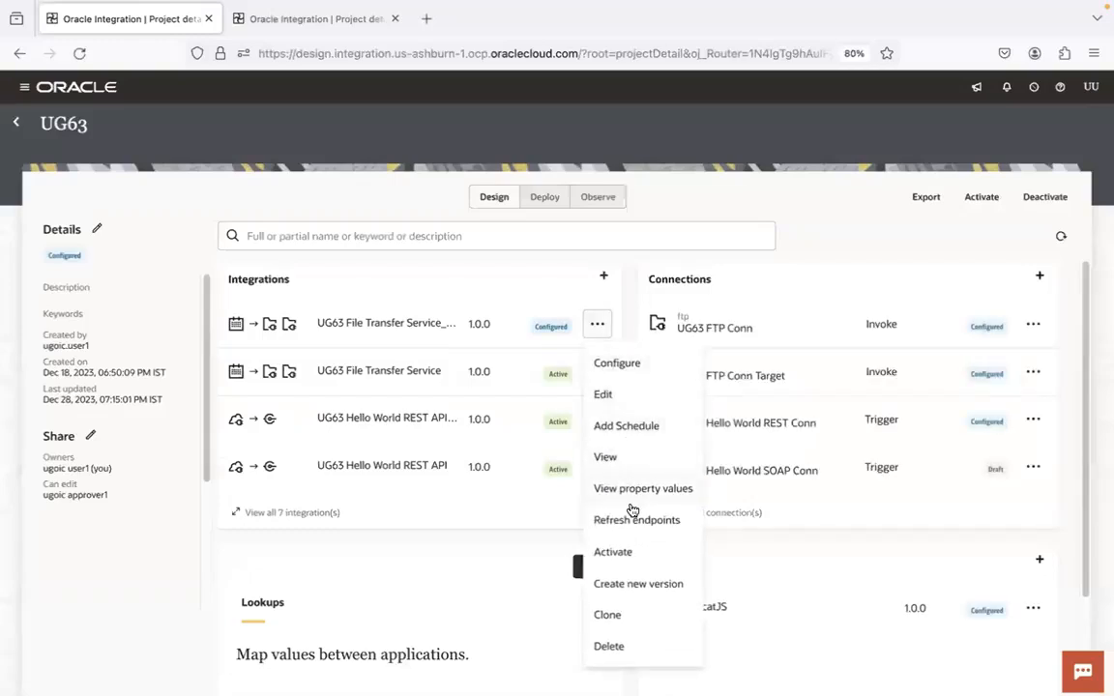
{"action": "left_click", "coordinate": [629, 553]}
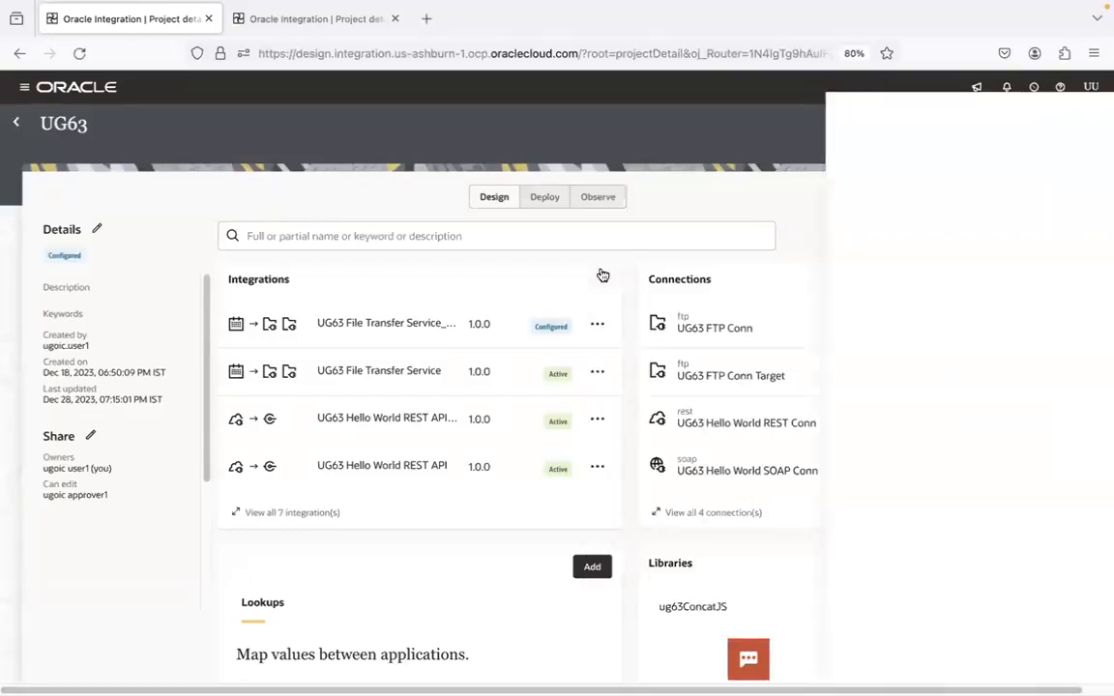
{"action": "left_click", "coordinate": [1067, 665]}
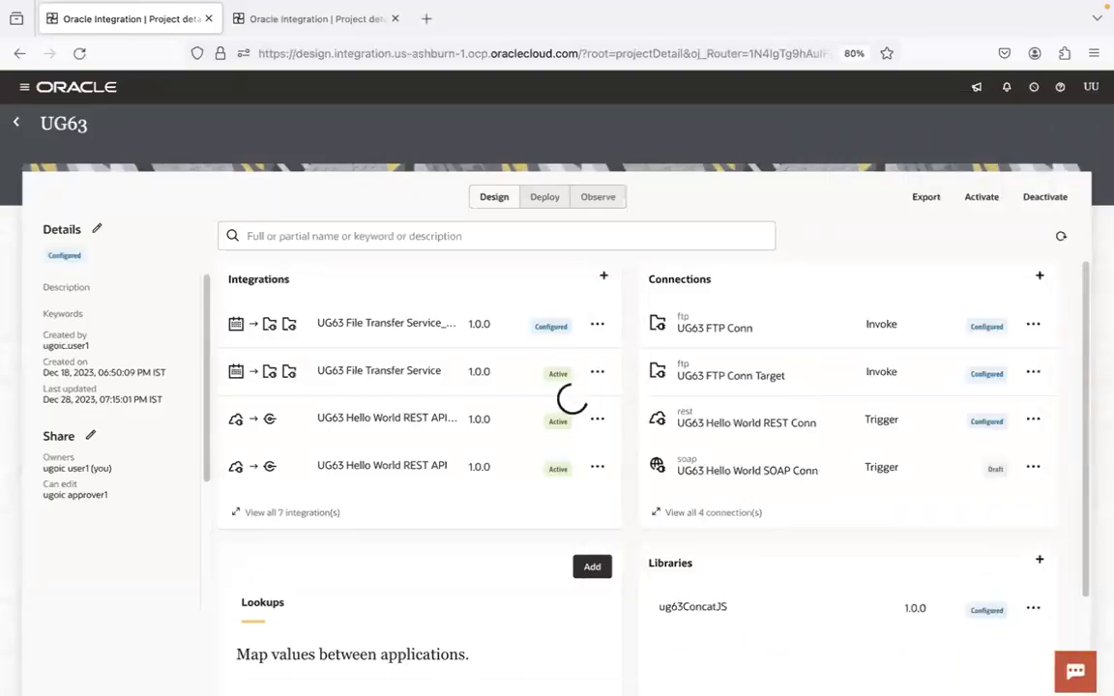
Switch to FileZilla and upload items1.csv, items2.csv and items3.csv to the remote filetrfservice/input folder
{"action": "left_click", "coordinate": [214, 665]}
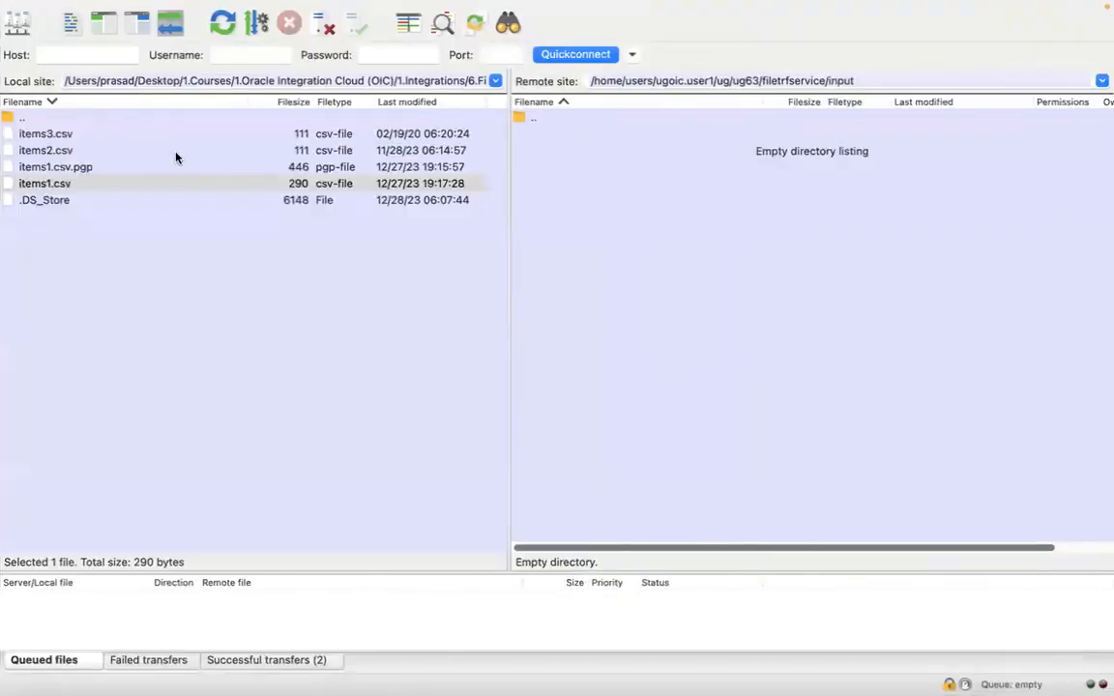
{"action": "left_click", "coordinate": [112, 149], "text": "shift"}
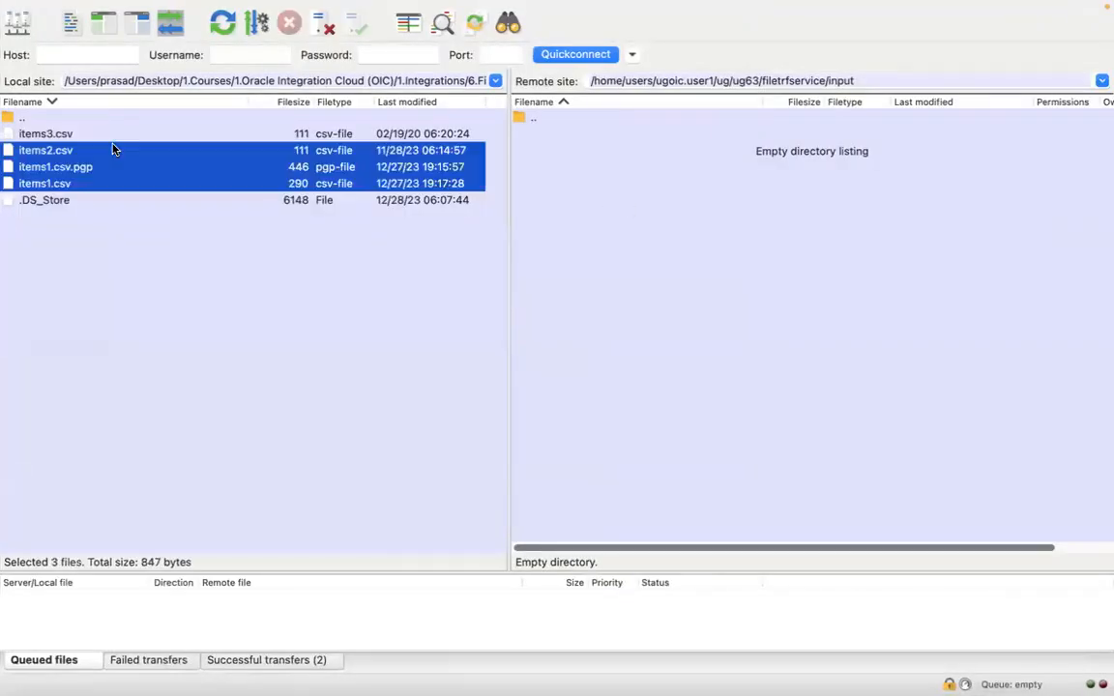
{"action": "left_click", "coordinate": [112, 140], "text": "shift"}
{"action": "left_click", "coordinate": [102, 170], "text": "super"}
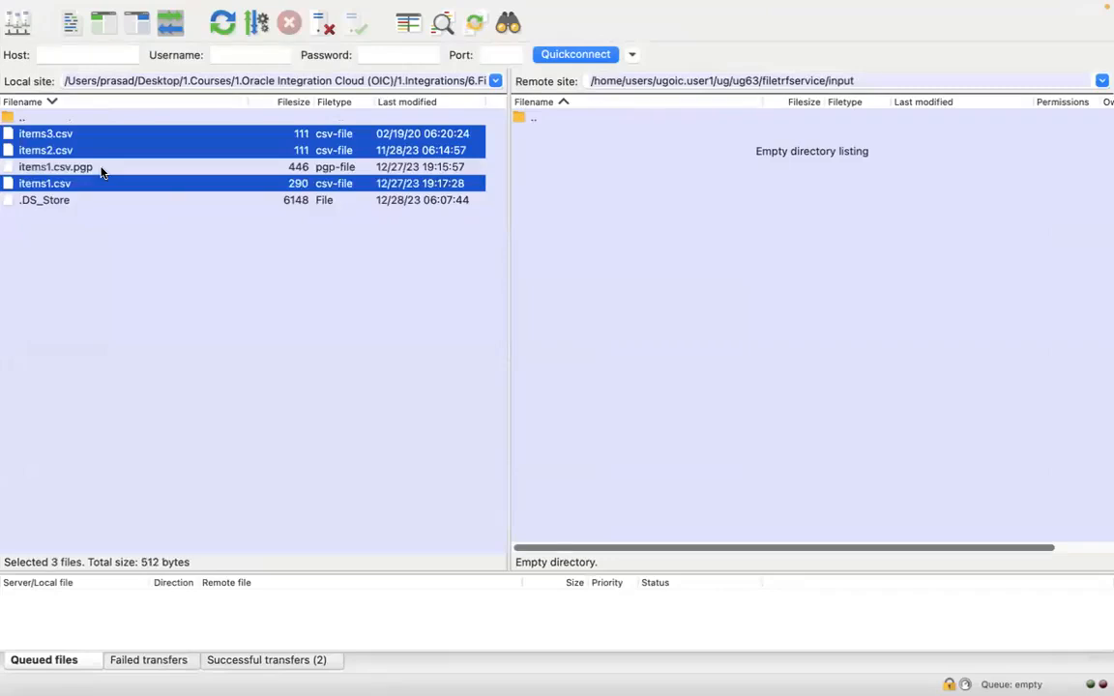
{"action": "left_click_drag", "start_coordinate": [329, 152], "coordinate": [693, 293]}
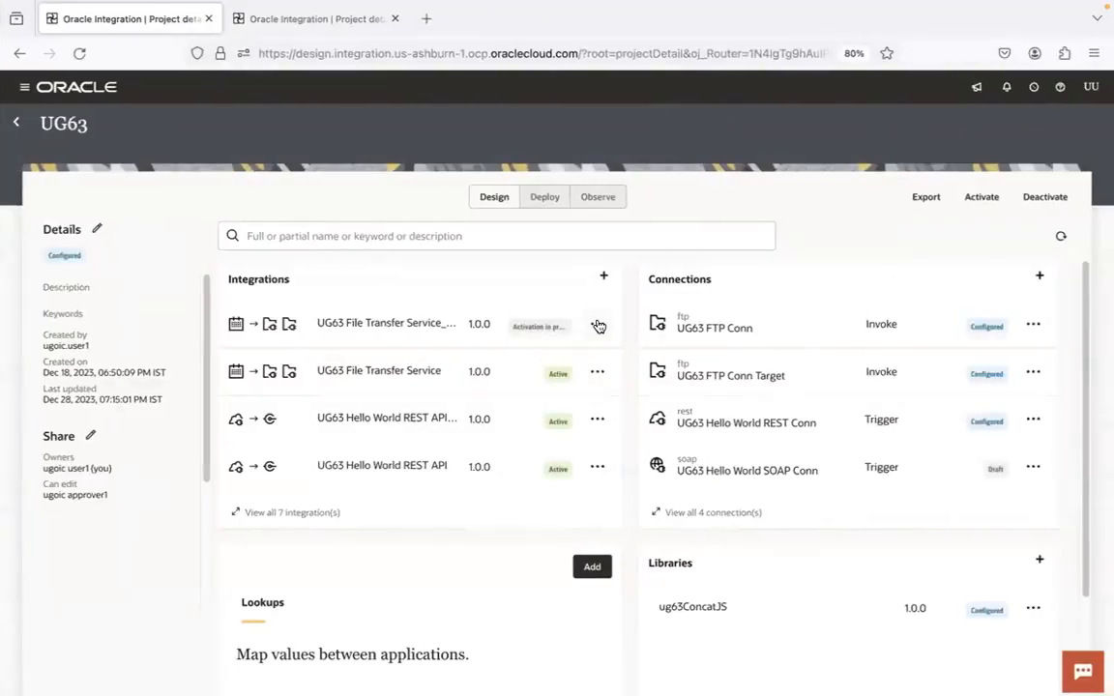
Return to Oracle Integration in Firefox, refresh the project and open the run page of UG63 File Transfer Service_debug
{"action": "left_click", "coordinate": [1062, 237]}
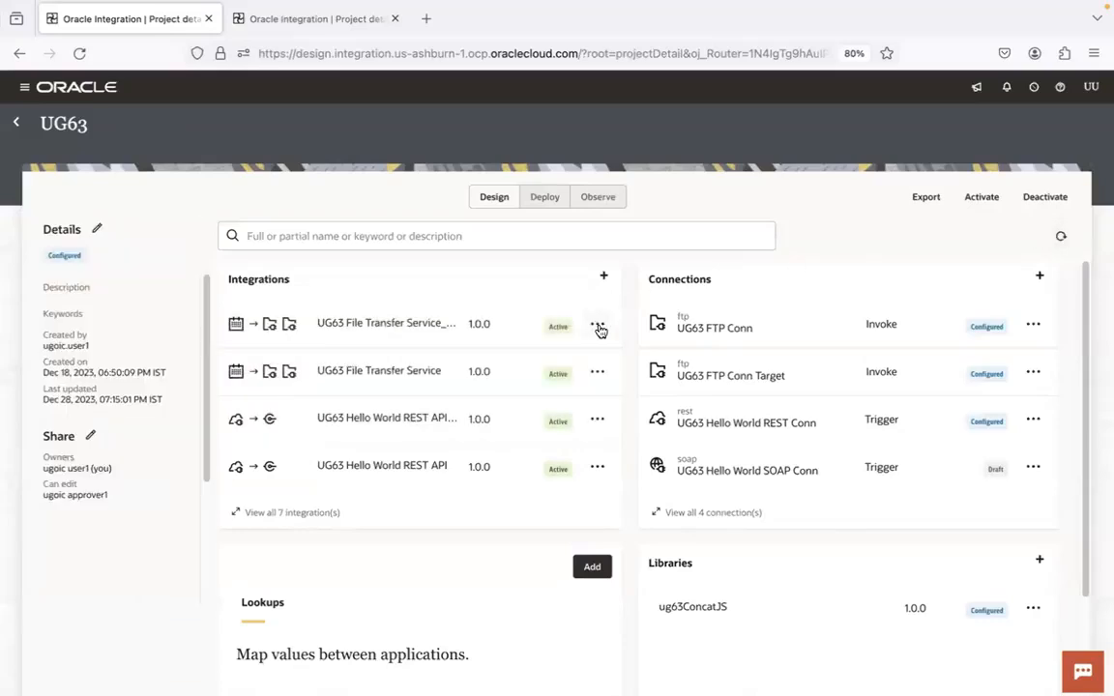
{"action": "left_click", "coordinate": [598, 326]}
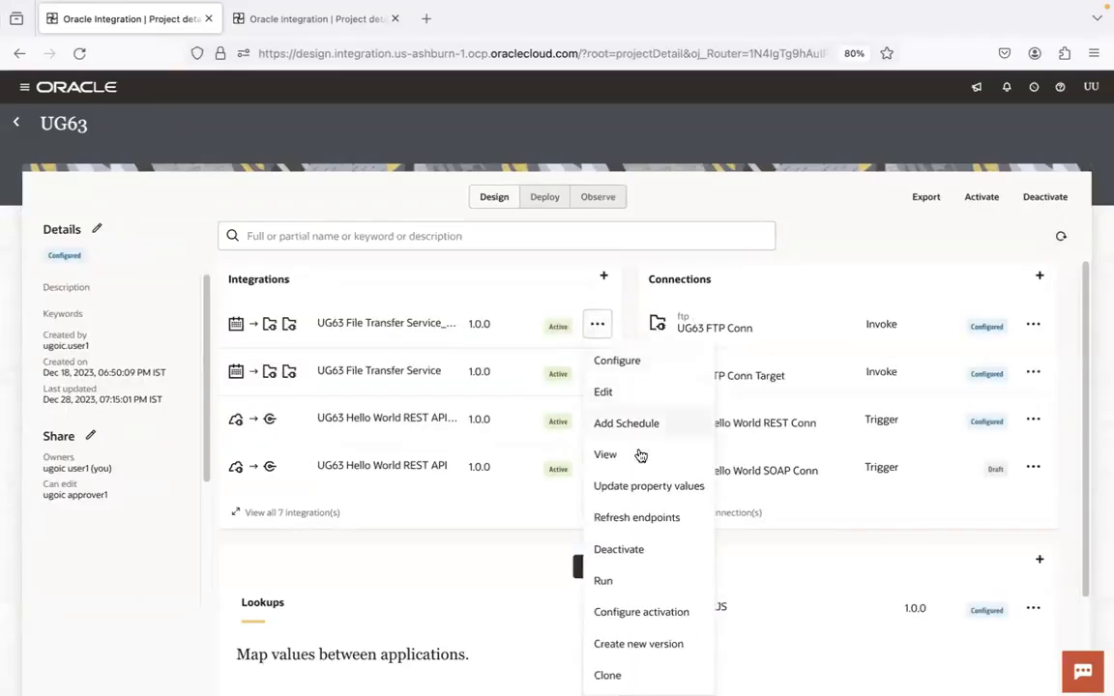
{"action": "left_click", "coordinate": [619, 579]}
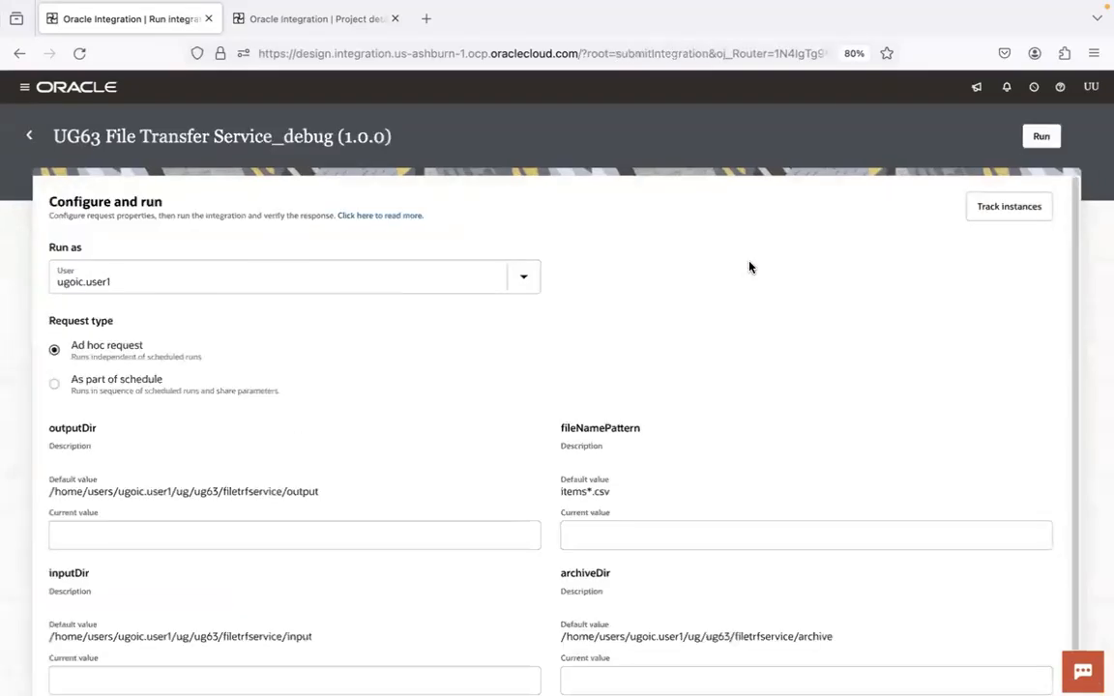
Check the uploaded files in FileZilla's remote input folder, and run the debug integration as an ad hoc request with default parameters
{"action": "key", "text": "ctrl+Left"}
{"action": "left_click", "coordinate": [718, 234]}
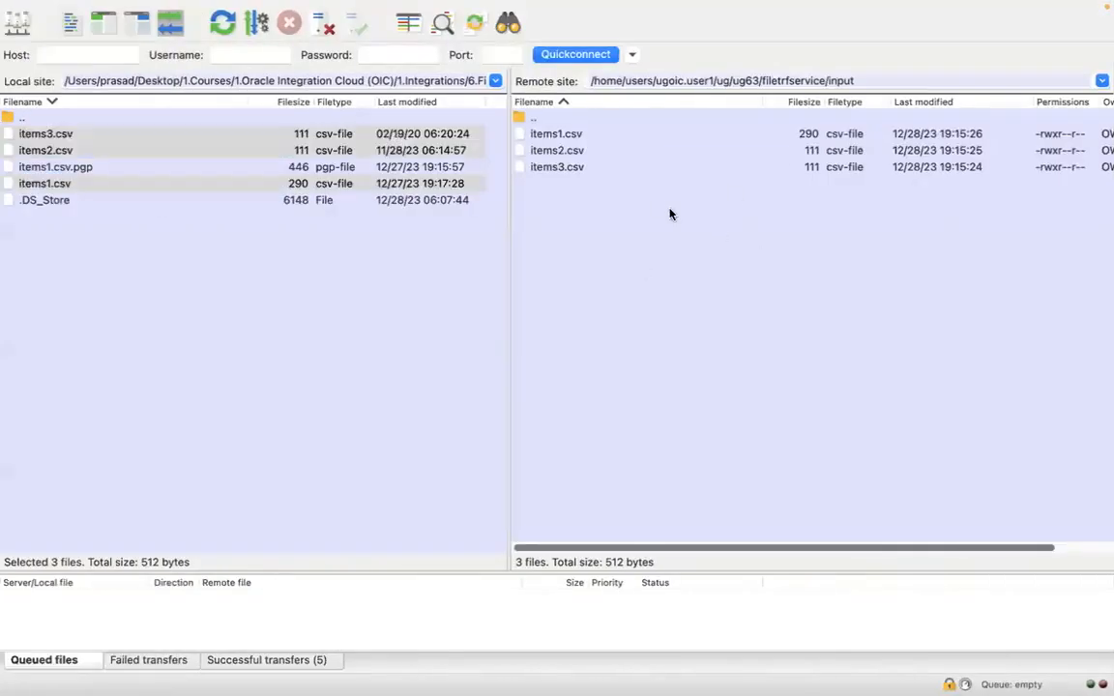
{"action": "key", "text": "ctrl+Right"}
{"action": "scroll", "coordinate": [1070, 433], "scroll_direction": "down", "scroll_amount": 1}
{"action": "left_click", "coordinate": [1041, 136]}
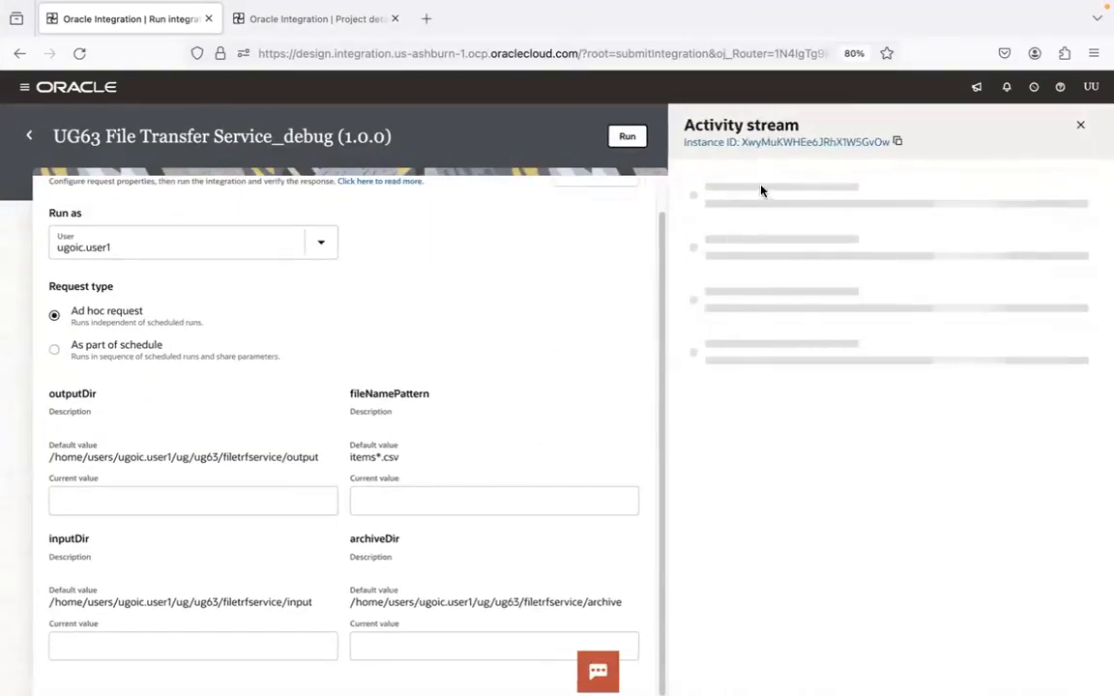
Open the new run's instance, reload its tracking details and examine the flow through For each transferEachFile
{"action": "left_click", "coordinate": [771, 145]}
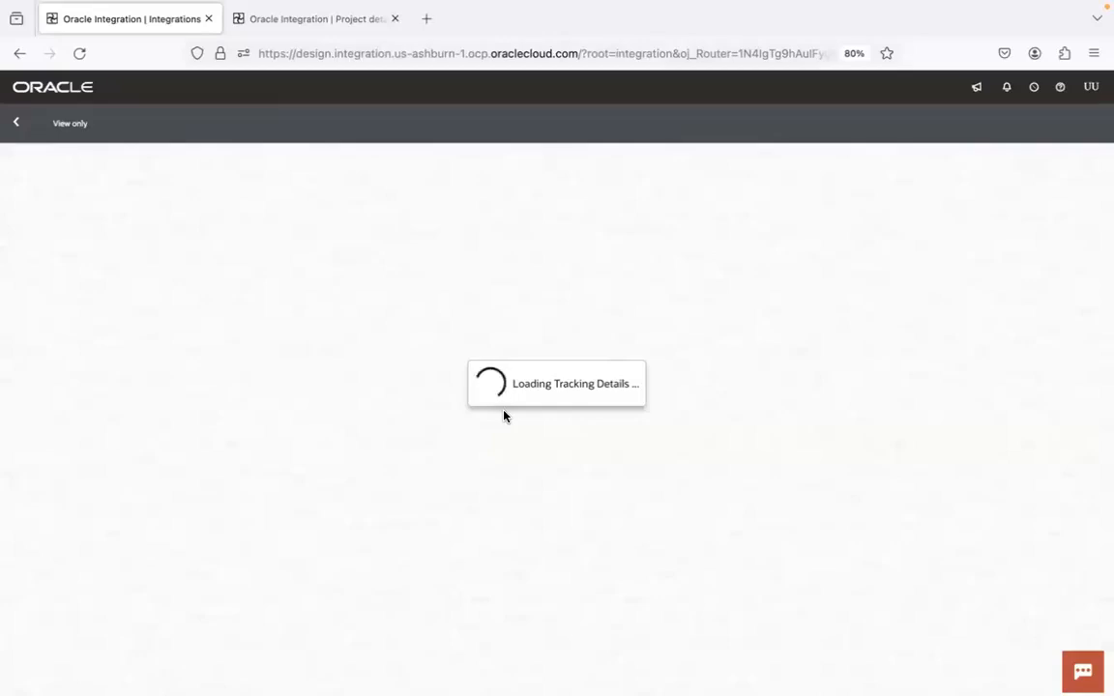
{"action": "left_click", "coordinate": [80, 53]}
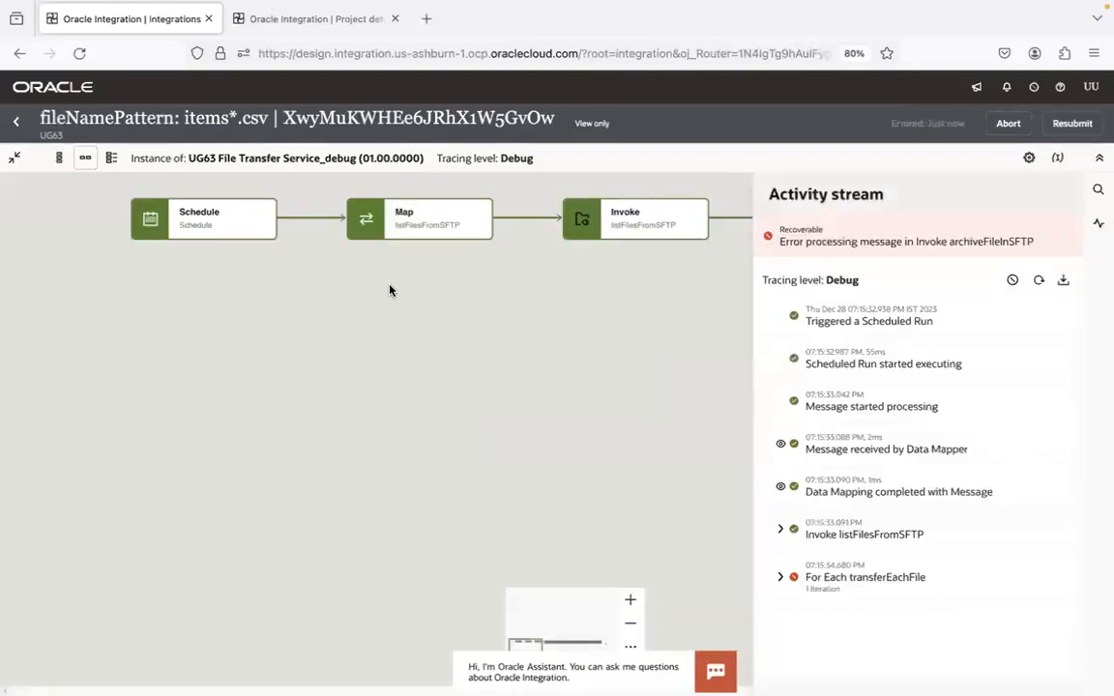
{"action": "left_click", "coordinate": [565, 403]}
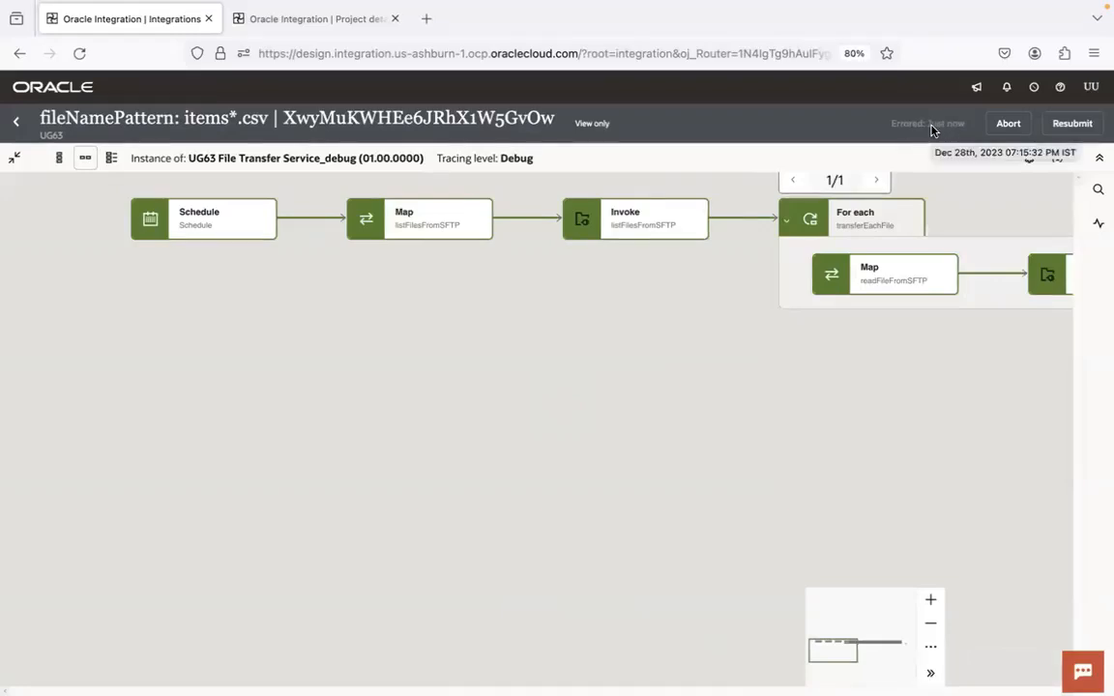
{"action": "left_click_drag", "start_coordinate": [635, 402], "coordinate": [206, 462]}
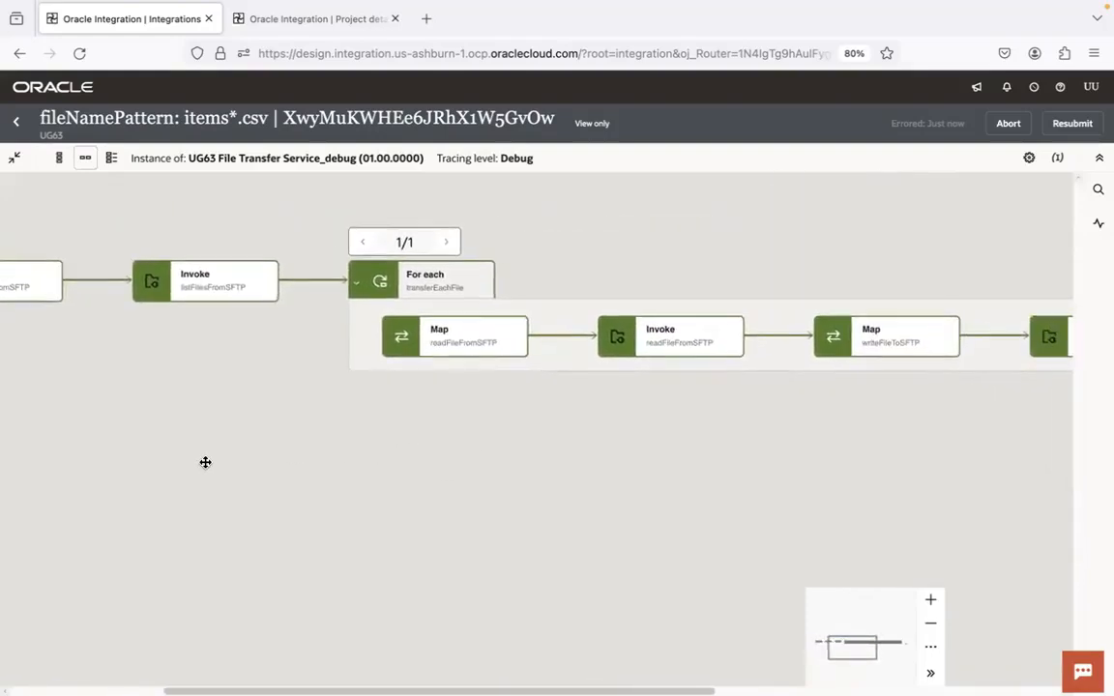
{"action": "left_click_drag", "start_coordinate": [544, 438], "coordinate": [329, 434]}
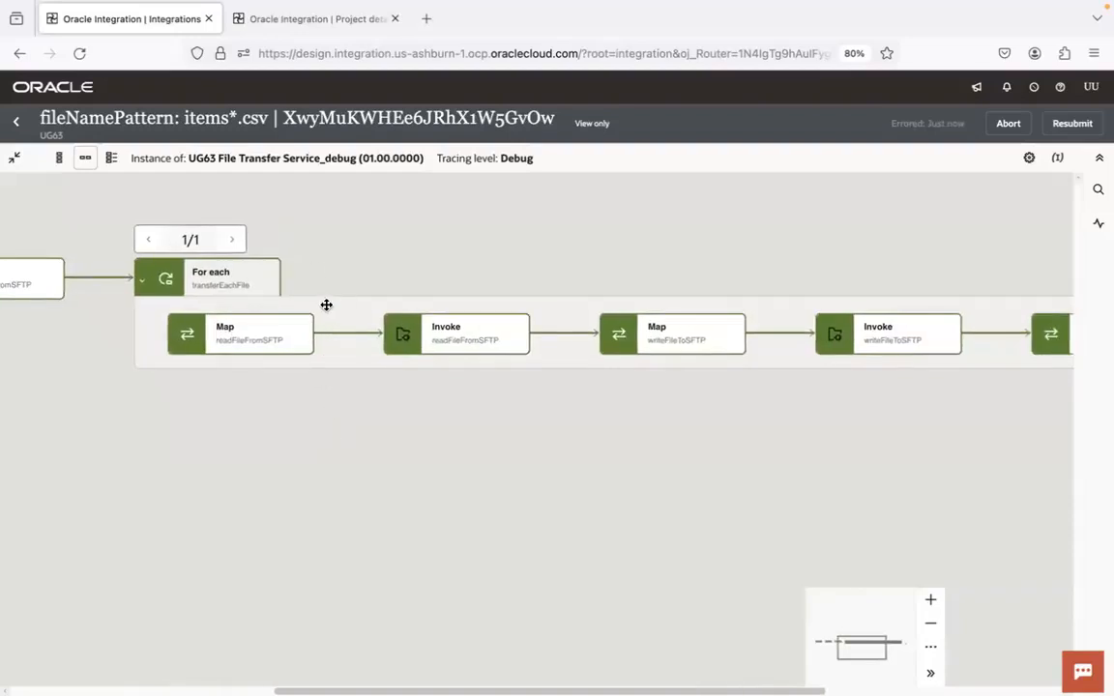
Reopen the instance's activity stream and expand Invoke listFilesFromSFTP to read its messages
{"action": "left_click", "coordinate": [1099, 227]}
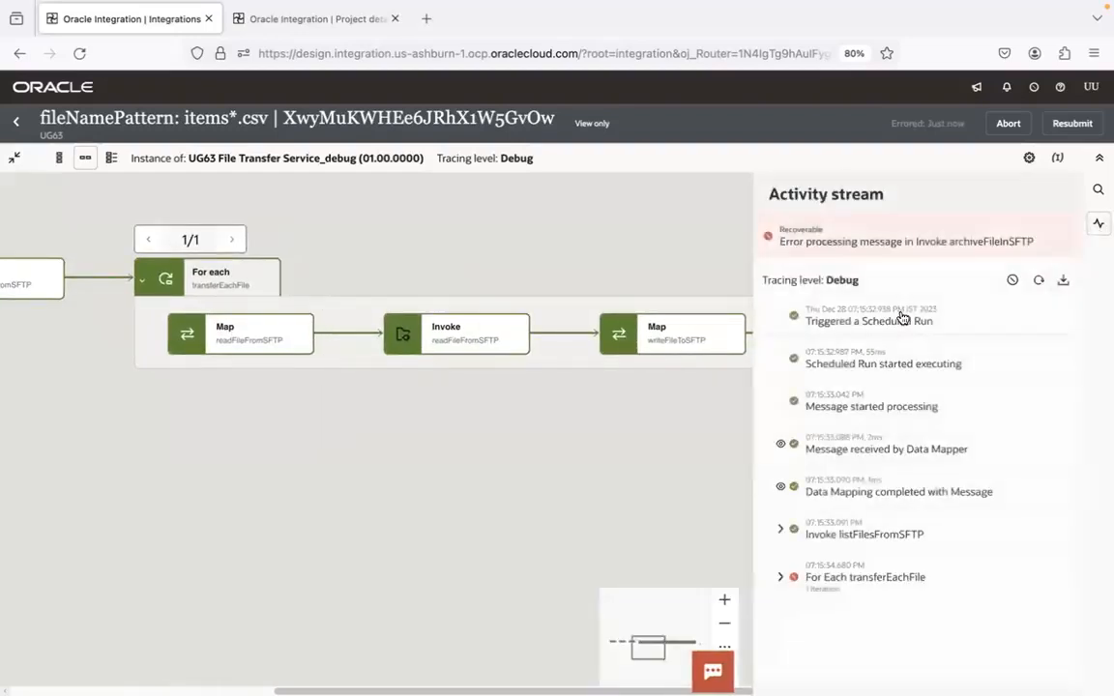
{"action": "left_click", "coordinate": [781, 529]}
{"action": "scroll", "coordinate": [1064, 426], "scroll_direction": "down", "scroll_amount": 2}
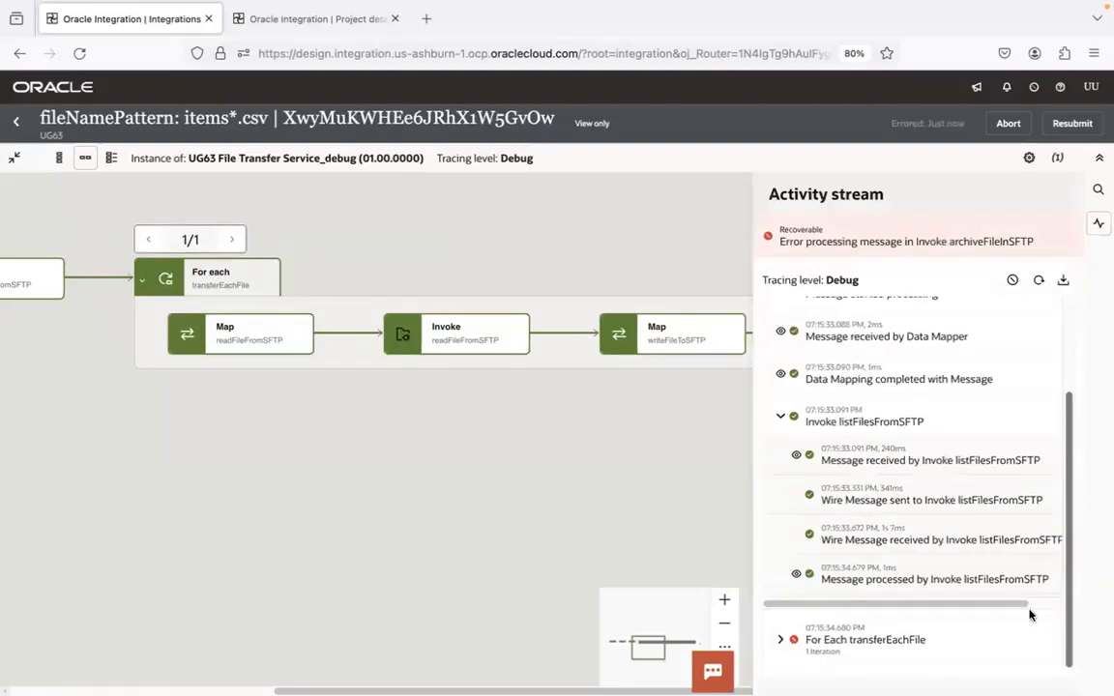
Read through the message processed by Invoke listFilesFromSFTP, and return from the activity stream to the flow
{"action": "left_click", "coordinate": [793, 578]}
{"action": "left_click_drag", "start_coordinate": [1055, 471], "coordinate": [1070, 569]}
{"action": "left_click", "coordinate": [660, 481]}
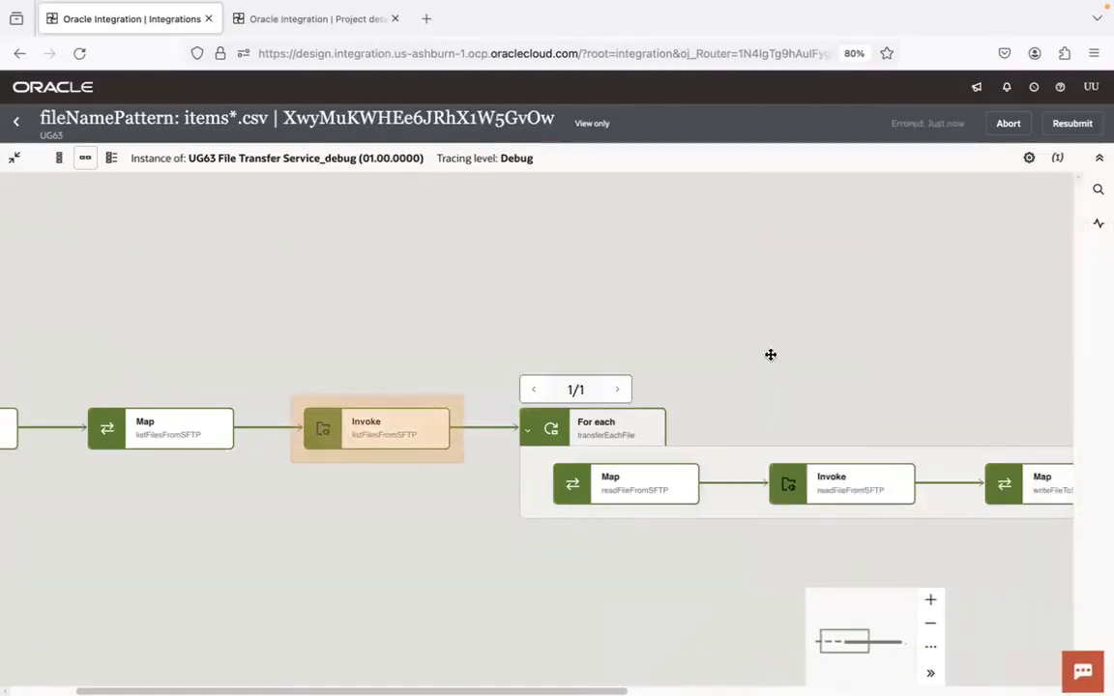
Follow the flow through For each transferEachFile to Invoke archiveFileInSFTP and check its available actions and endpoint details
{"action": "left_click_drag", "start_coordinate": [771, 356], "coordinate": [417, 249]}
{"action": "left_click_drag", "start_coordinate": [574, 543], "coordinate": [303, 273]}
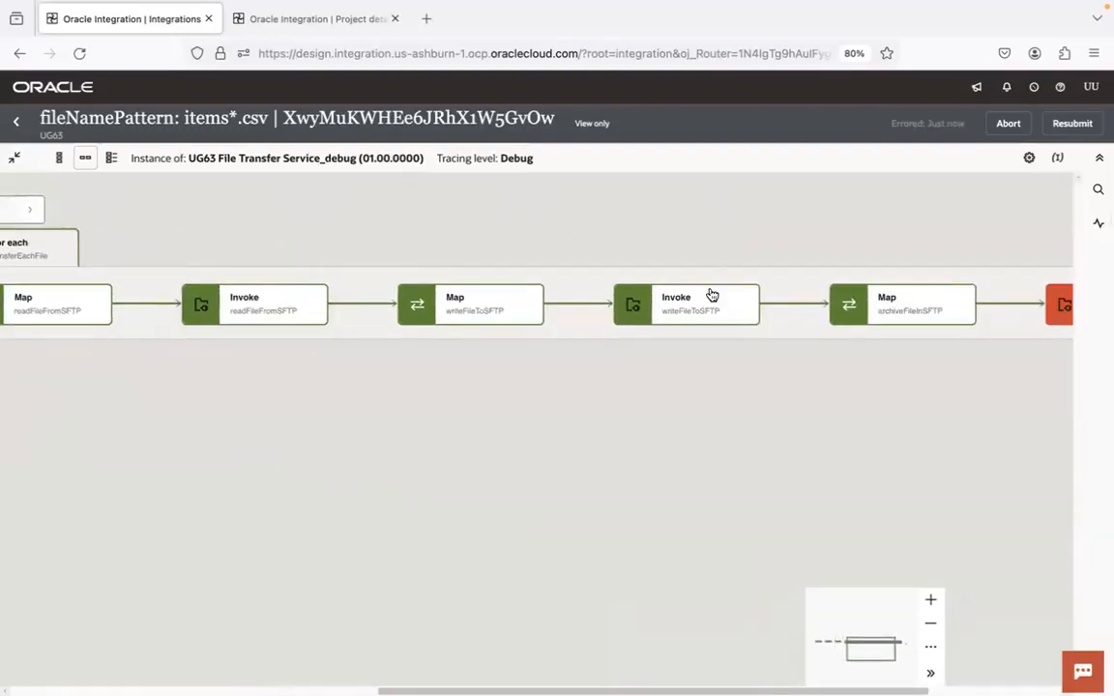
{"action": "left_click_drag", "start_coordinate": [851, 432], "coordinate": [274, 460]}
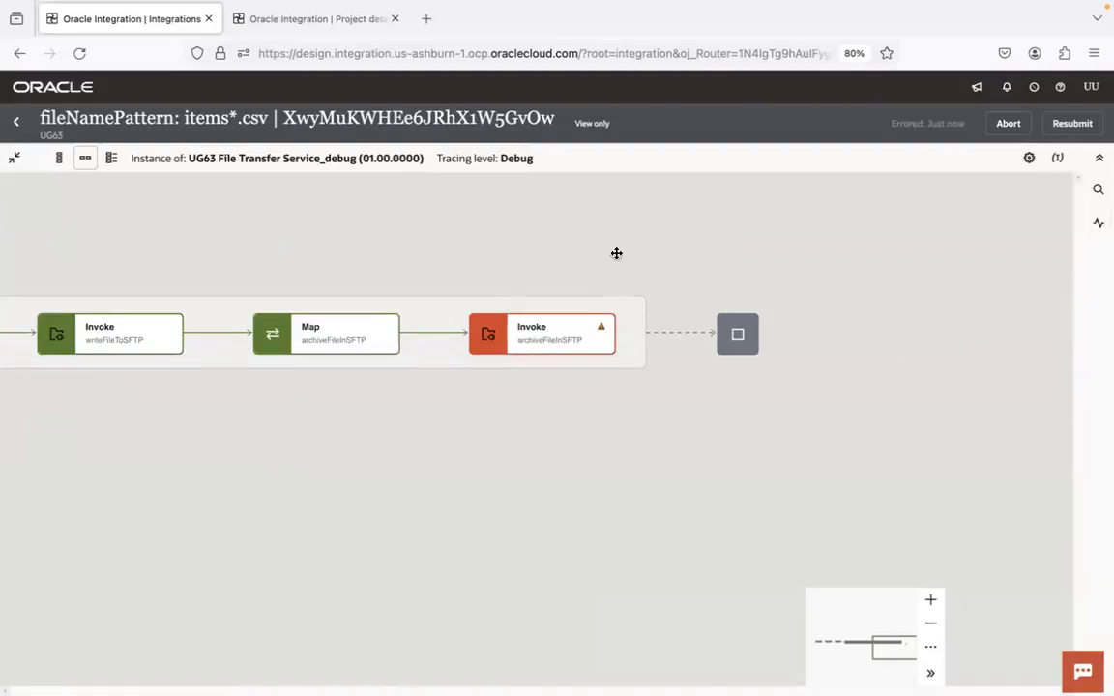
{"action": "left_click", "coordinate": [602, 344]}
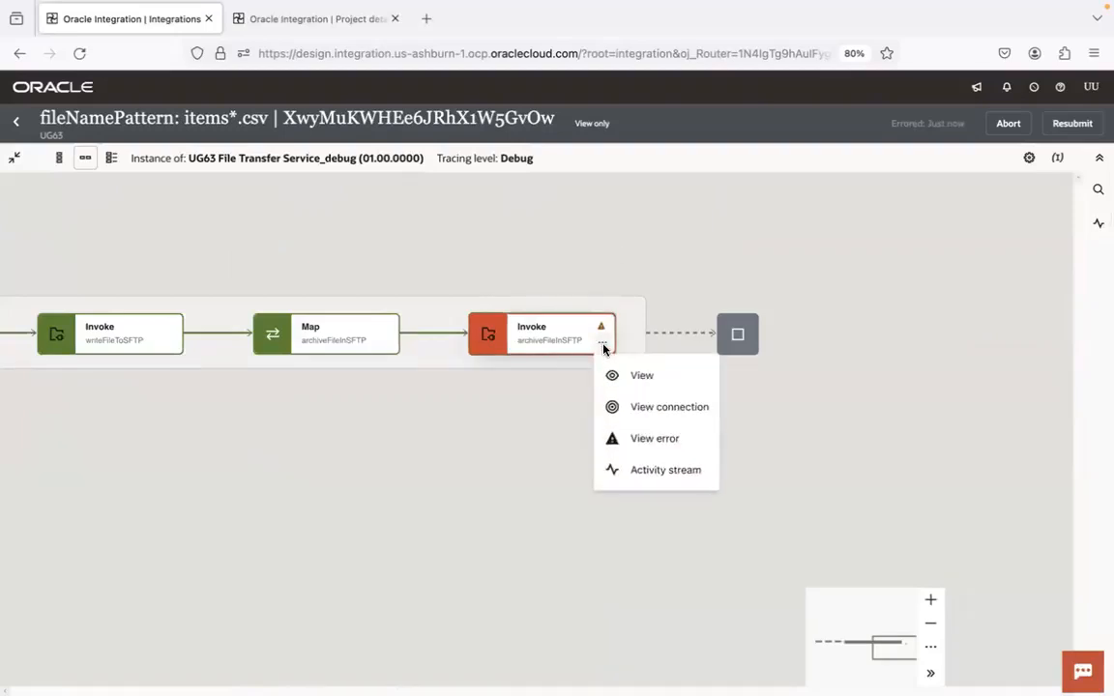
{"action": "left_click", "coordinate": [535, 431]}
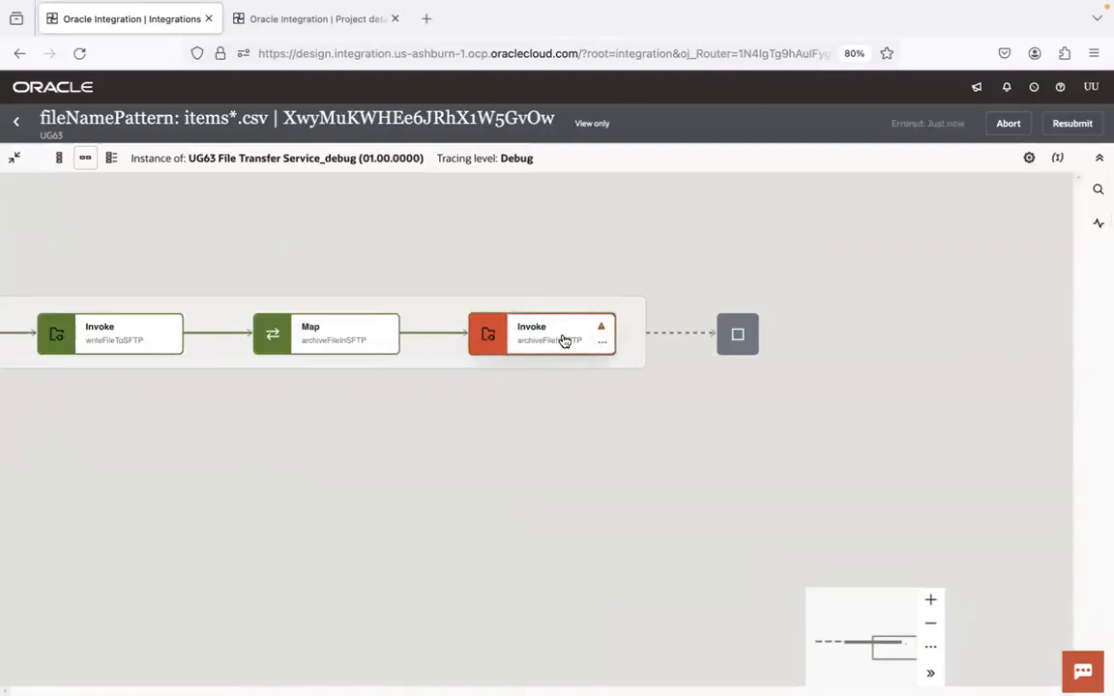
{"action": "mouse_move", "coordinate": [563, 340]}
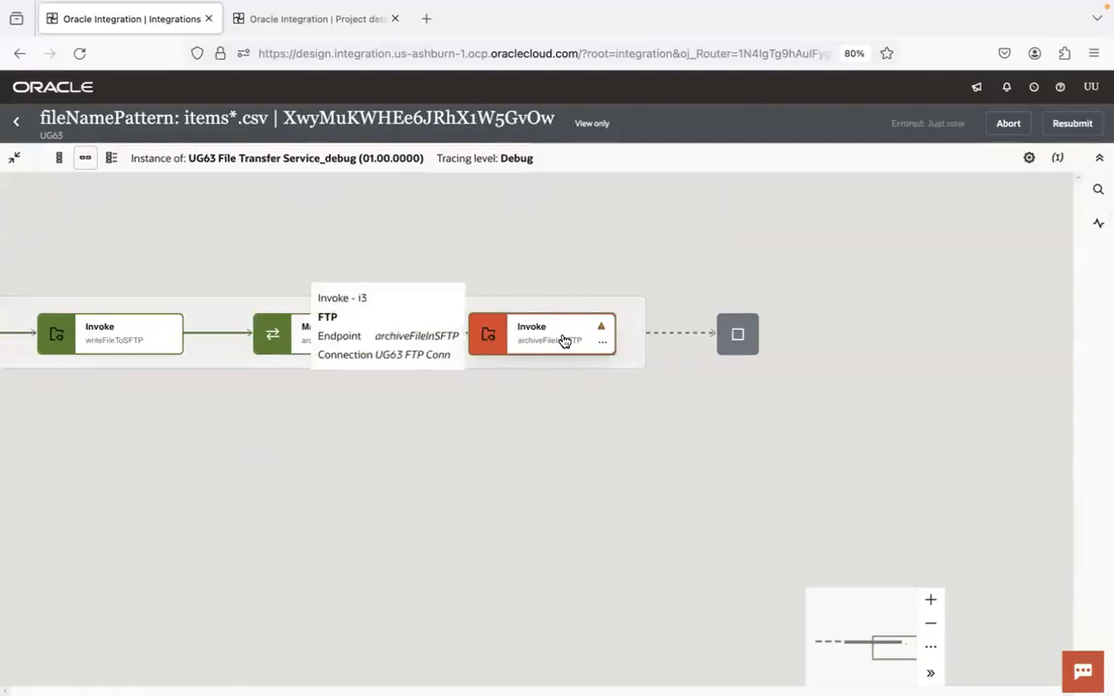
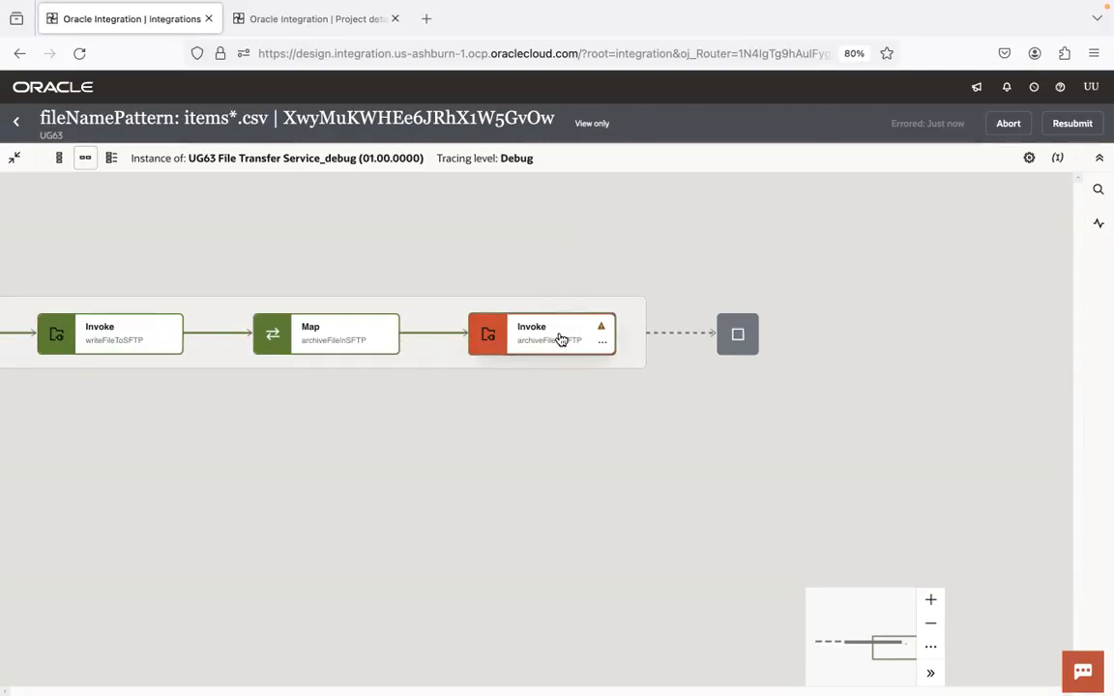
View the error of Invoke archiveFileInSFTP and expand its error message summary in a widened activity stream
{"action": "mouse_move", "coordinate": [561, 338]}
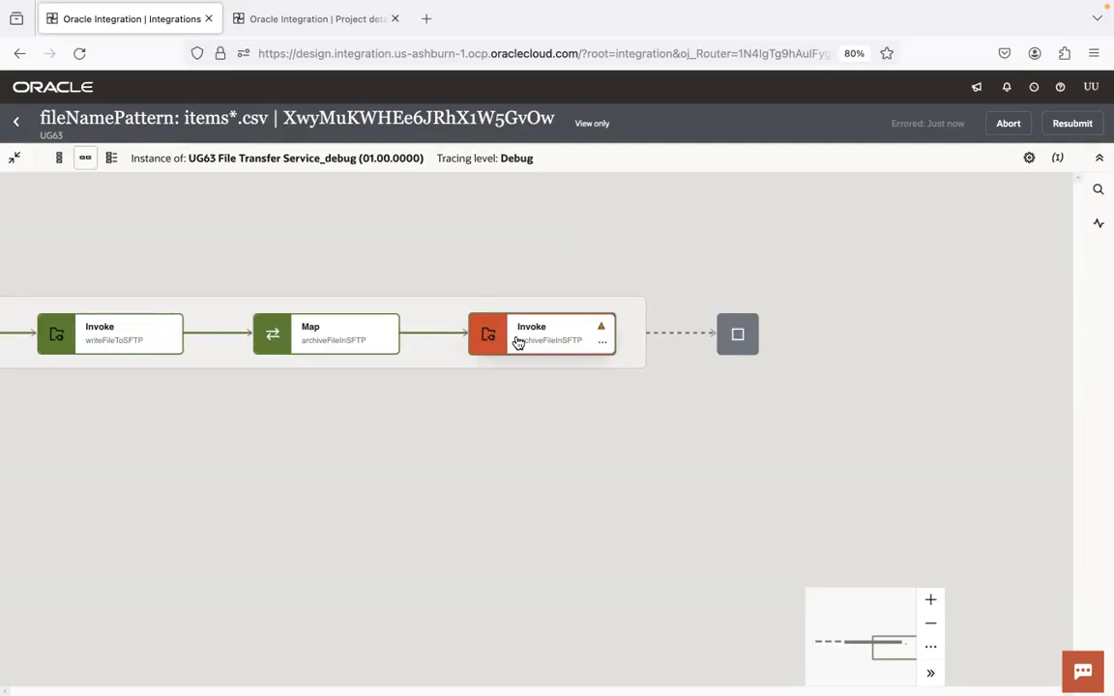
{"action": "mouse_move", "coordinate": [518, 343]}
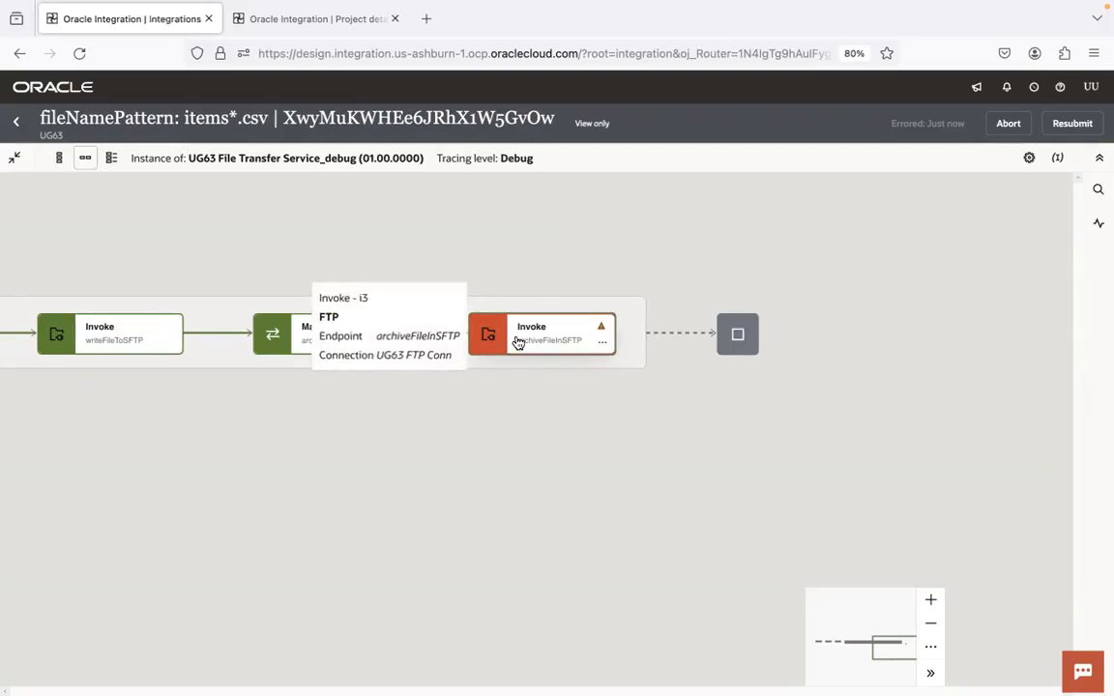
{"action": "left_click", "coordinate": [602, 345]}
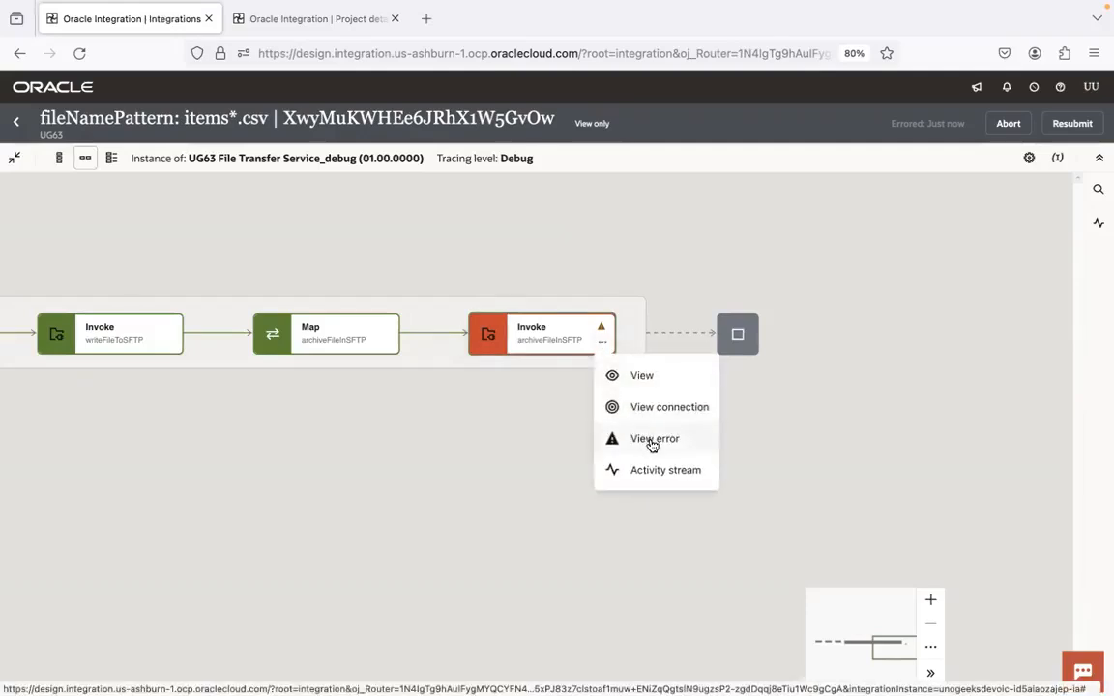
{"action": "left_click", "coordinate": [654, 439]}
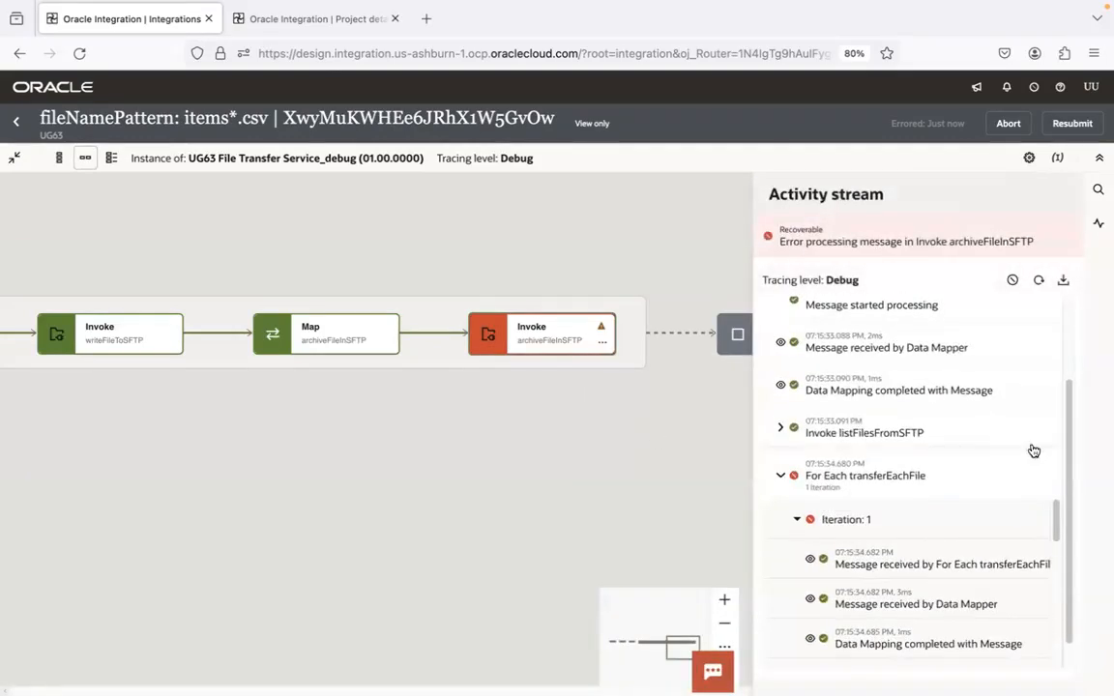
{"action": "left_click_drag", "start_coordinate": [1054, 522], "coordinate": [1068, 667]}
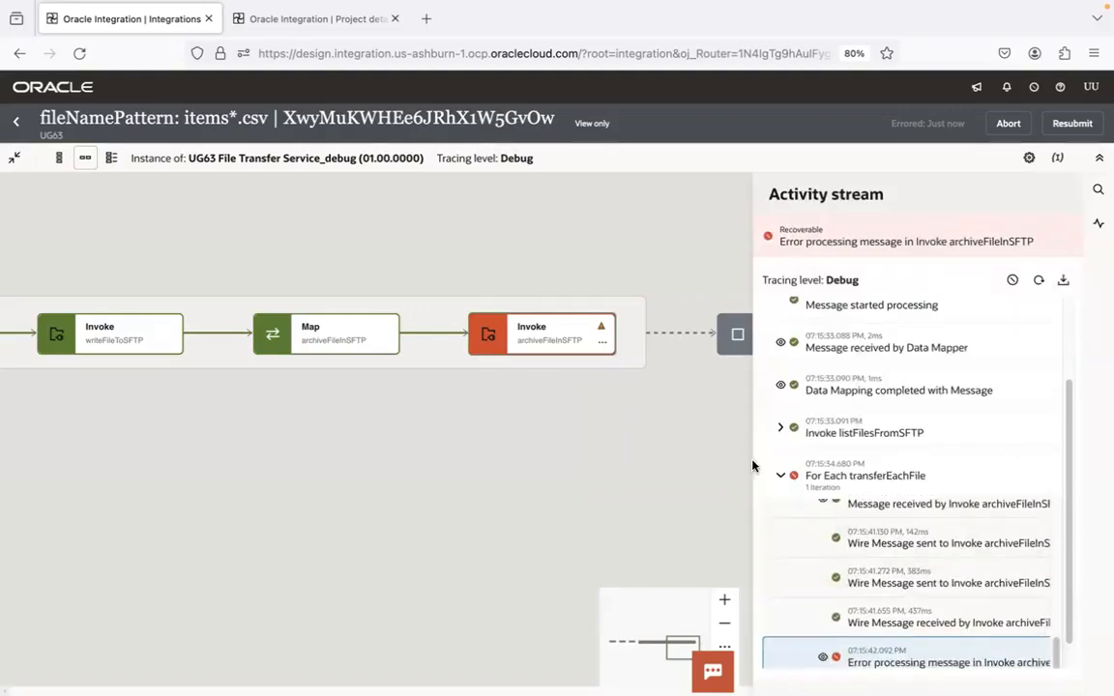
{"action": "left_click_drag", "start_coordinate": [752, 457], "coordinate": [324, 464]}
{"action": "left_click_drag", "start_coordinate": [1071, 552], "coordinate": [1063, 650]}
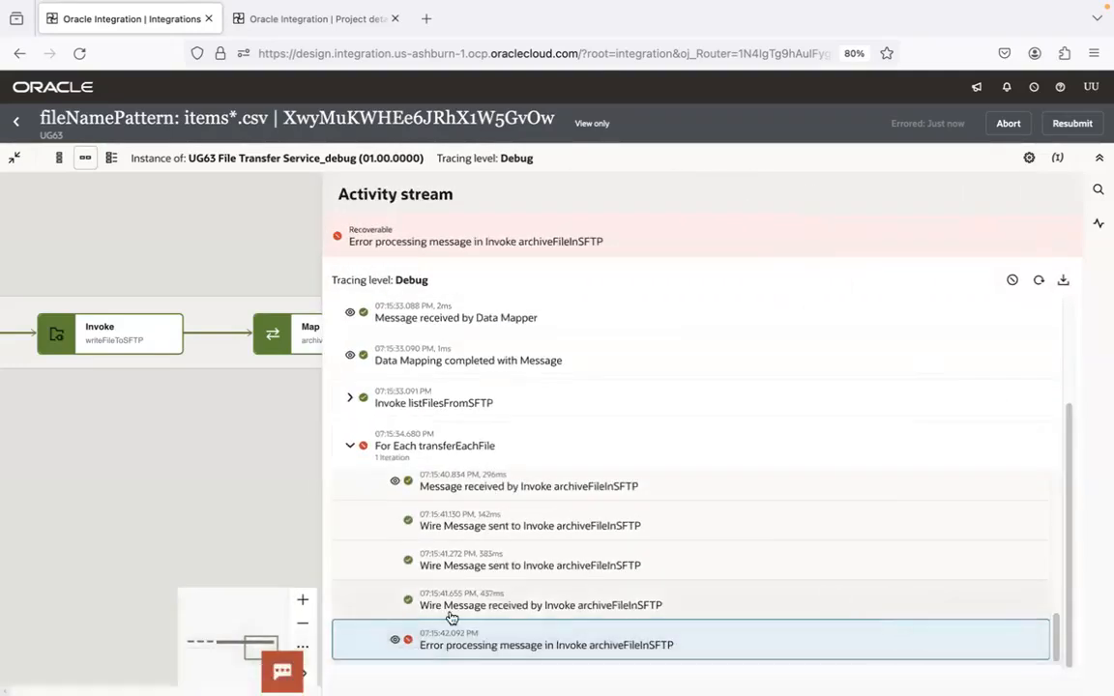
{"action": "left_click", "coordinate": [397, 638]}
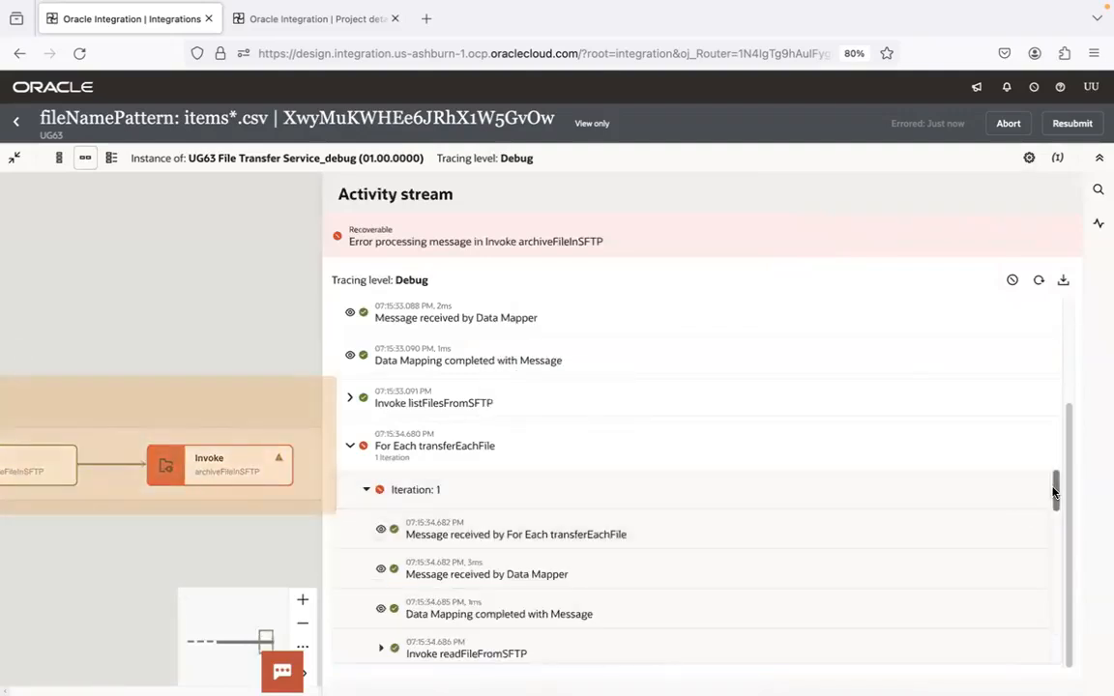
{"action": "left_click_drag", "start_coordinate": [1055, 494], "coordinate": [1067, 662]}
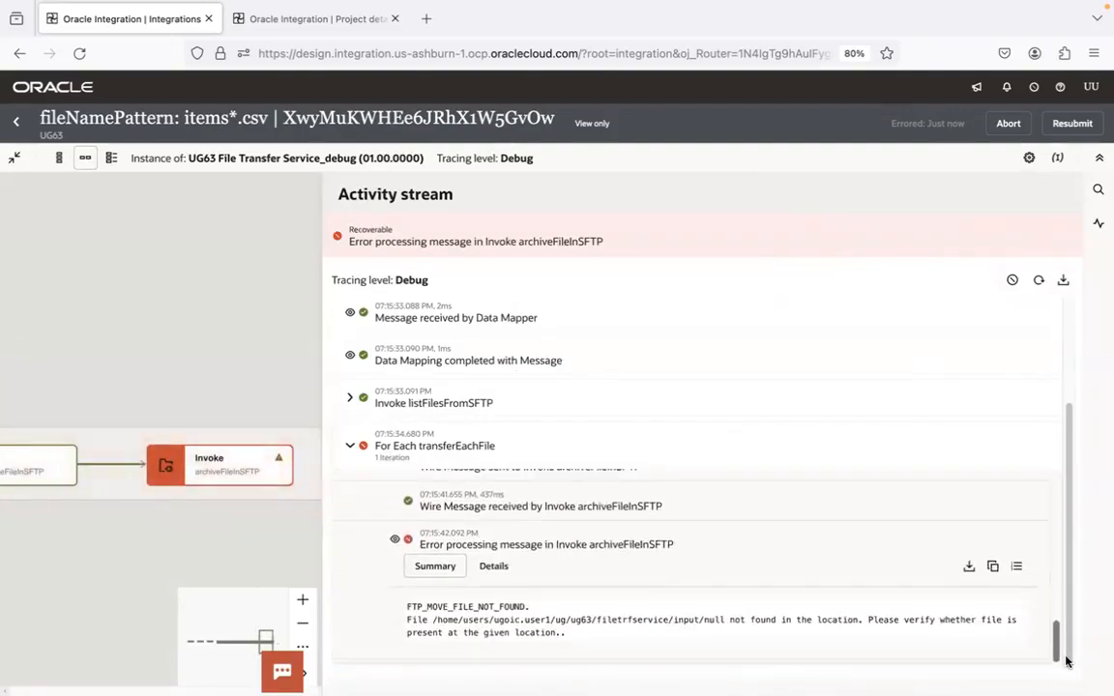
Read the error code and the file path in the error summary of Invoke archiveFileInSFTP
{"action": "double_click", "coordinate": [501, 606]}
{"action": "scroll", "coordinate": [598, 616], "scroll_direction": "up", "scroll_amount": 10}
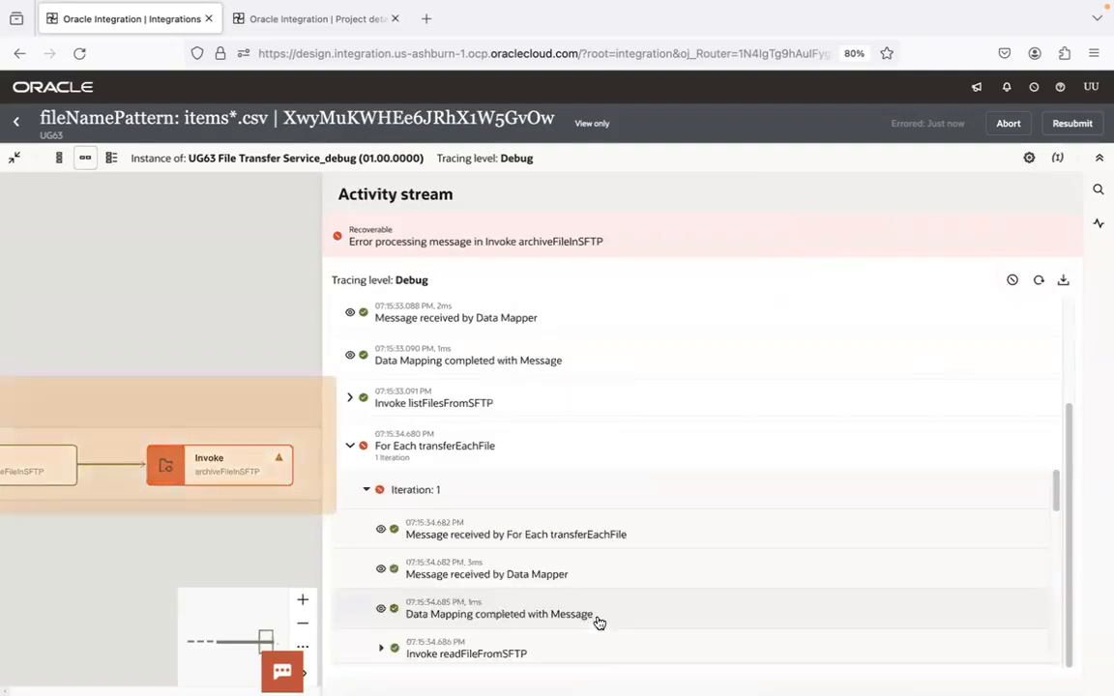
{"action": "left_click_drag", "start_coordinate": [1056, 488], "coordinate": [1054, 635]}
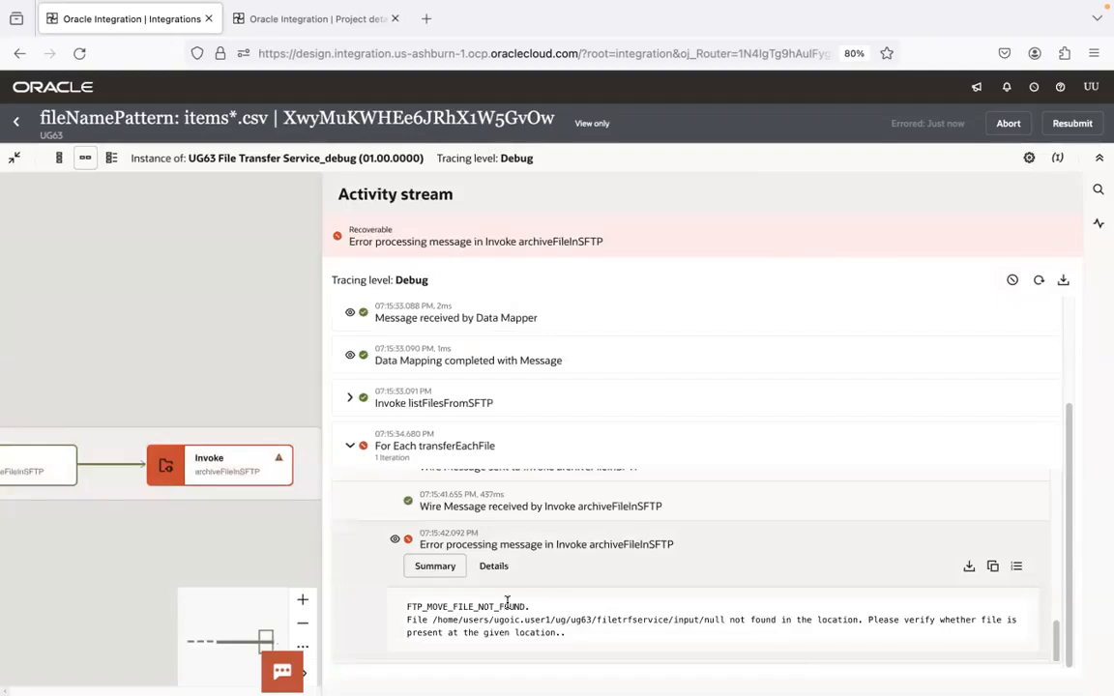
{"action": "left_click_drag", "start_coordinate": [530, 605], "coordinate": [401, 612]}
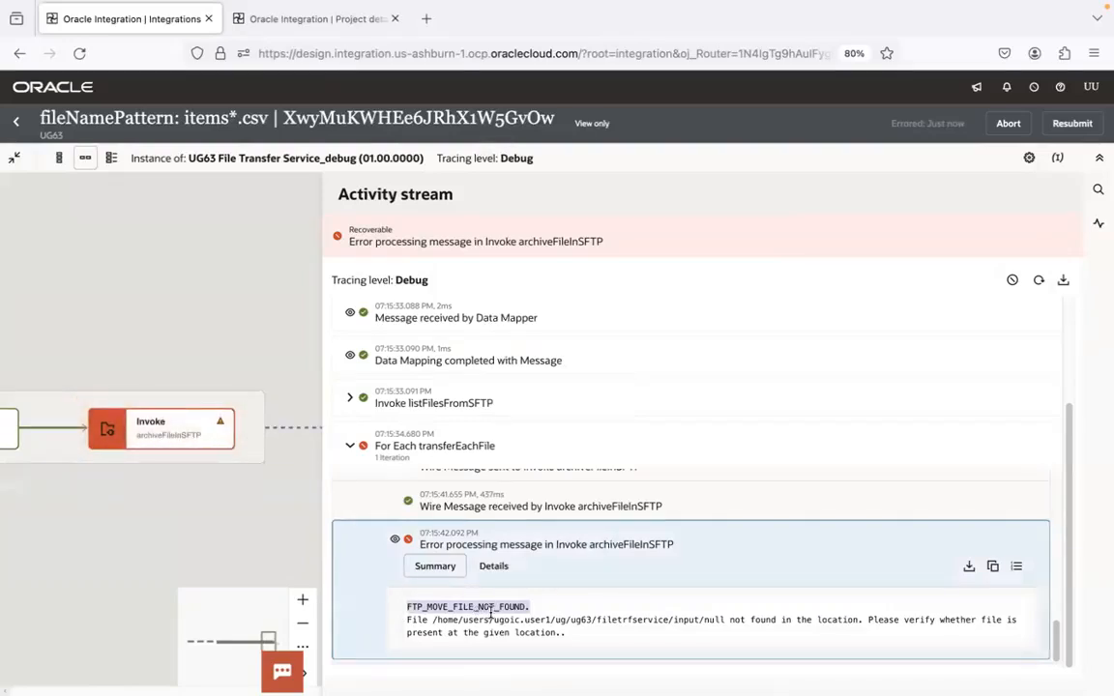
{"action": "left_click_drag", "start_coordinate": [432, 620], "coordinate": [727, 620]}
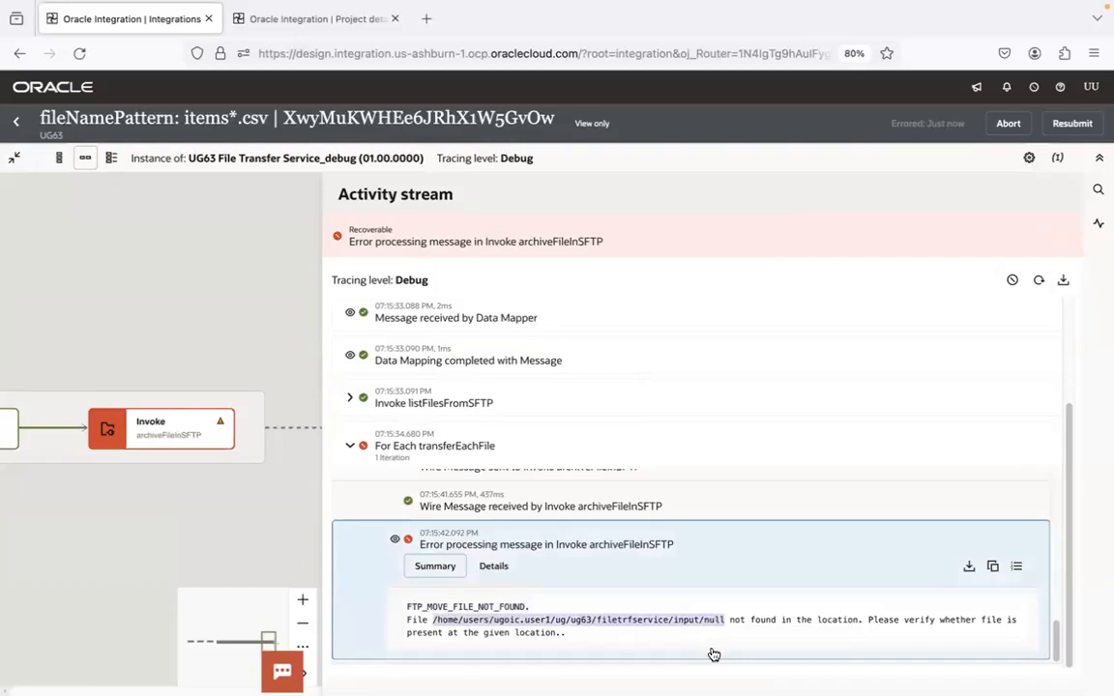
{"action": "left_click", "coordinate": [713, 655]}
{"action": "left_click_drag", "start_coordinate": [1055, 497], "coordinate": [1056, 638]}
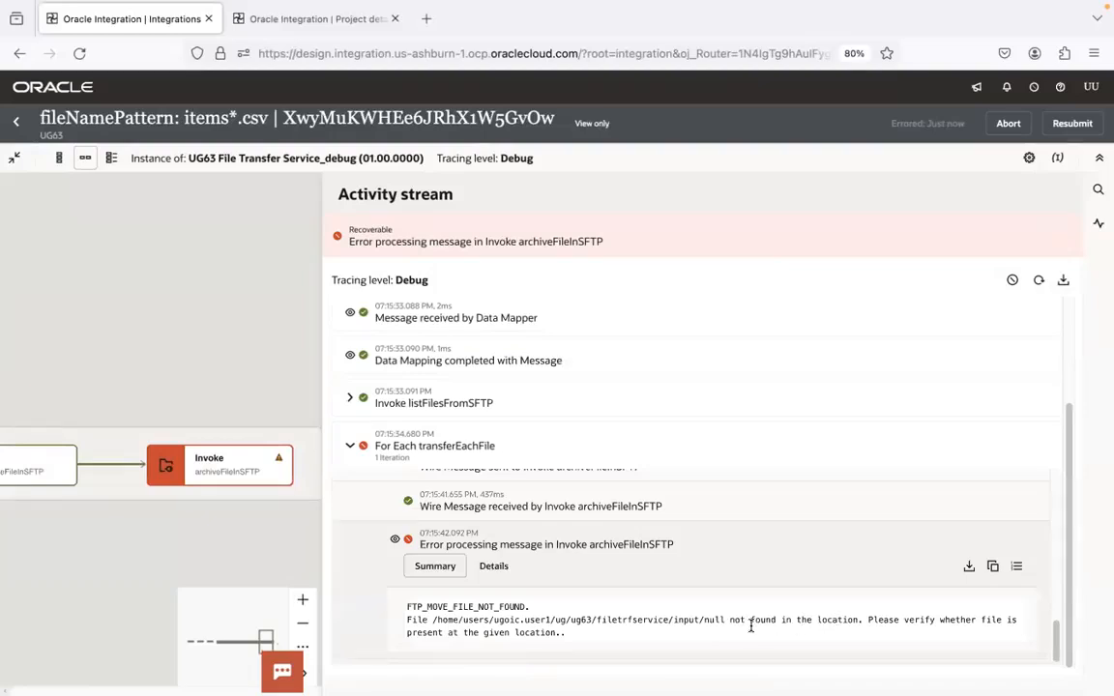
Copy the full error summary into a new Visual Studio Code file, separating the sentence starting "Please verify" with a blank line
{"action": "left_click_drag", "start_coordinate": [676, 639], "coordinate": [374, 607]}
{"action": "key", "text": "super+c"}
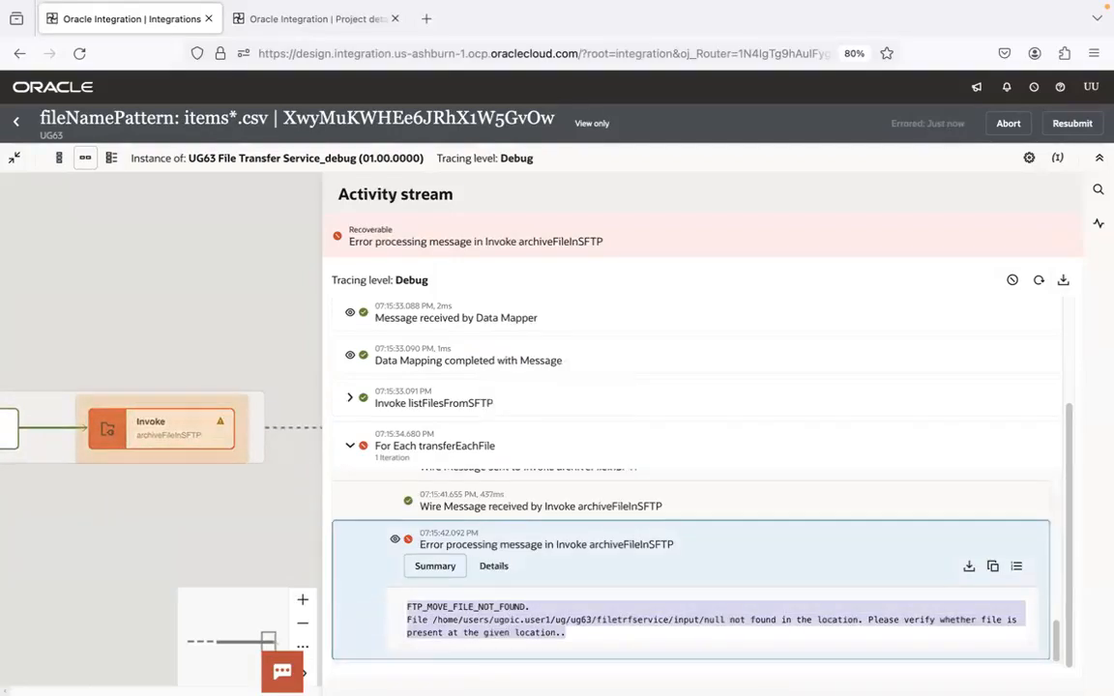
{"action": "left_click", "coordinate": [363, 662]}
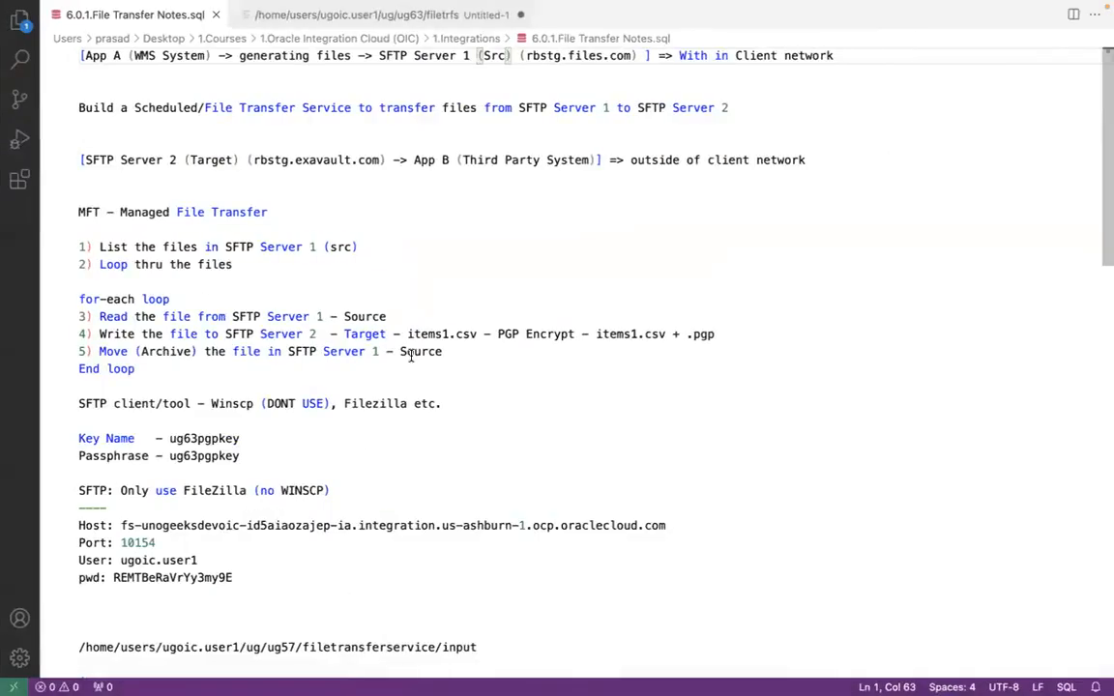
{"action": "key", "text": "super+n"}
{"action": "key", "text": "super+v"}
{"action": "key", "text": "Return"}
{"action": "key", "text": "Return"}
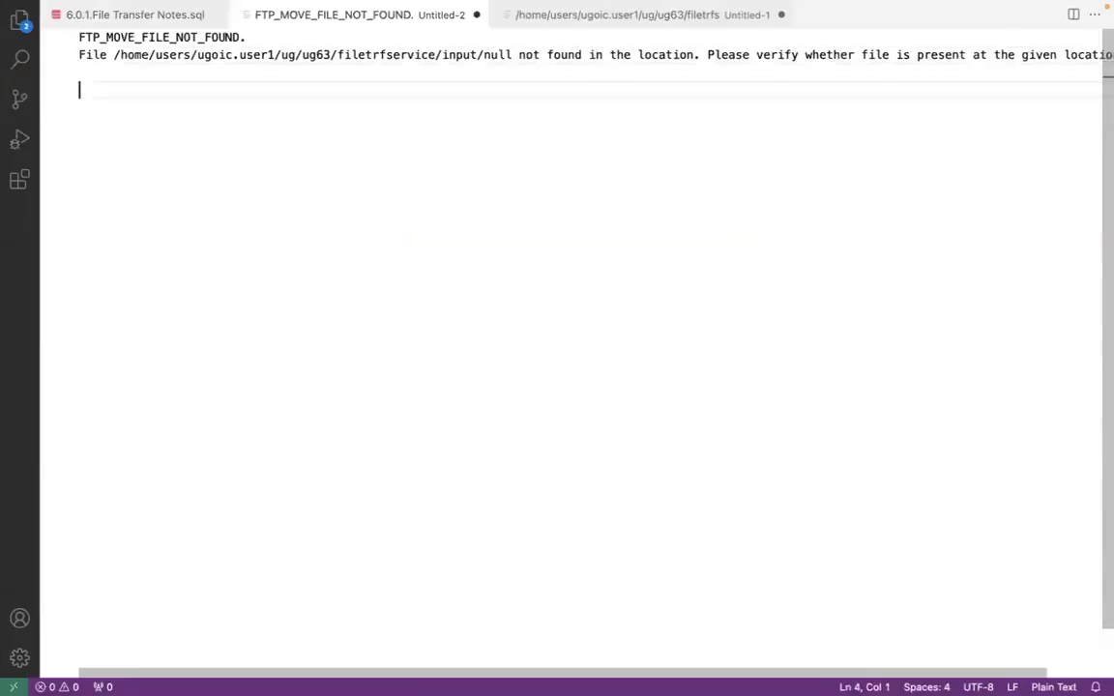
{"action": "left_click", "coordinate": [706, 54]}
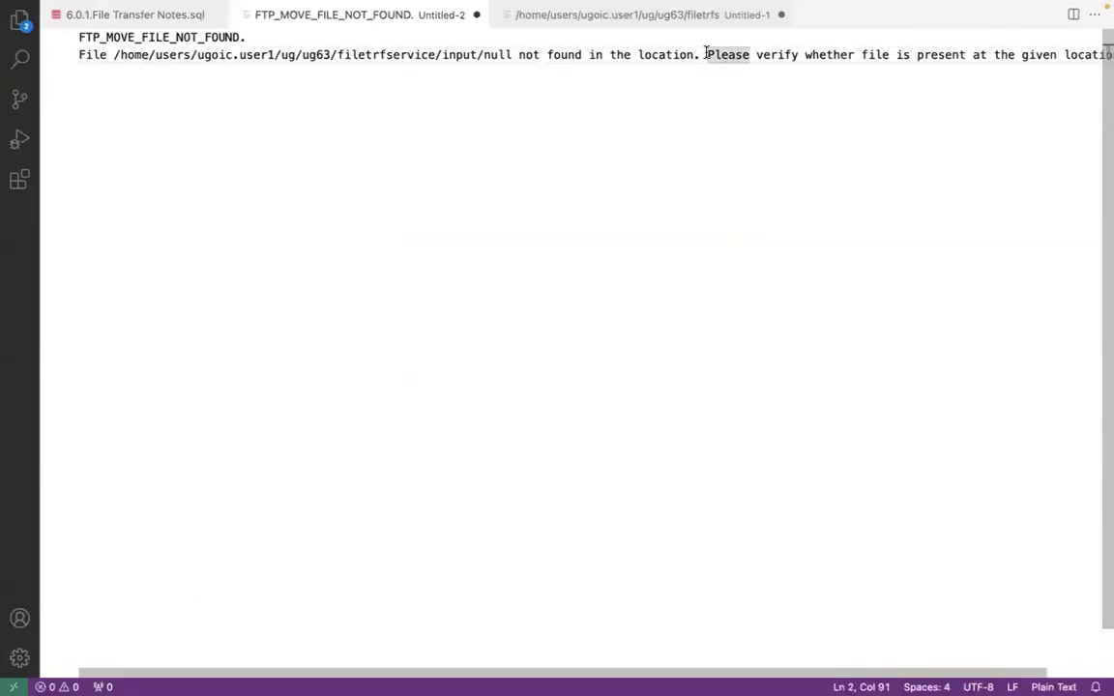
{"action": "key", "text": "Return"}
{"action": "key", "text": "Return"}
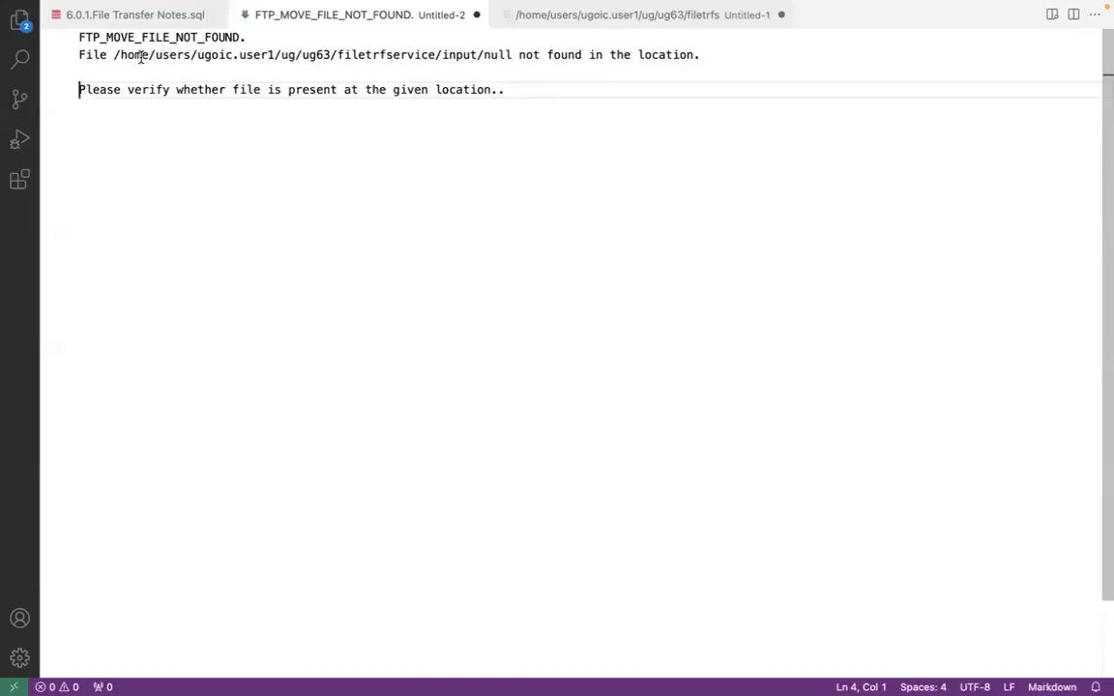
Examine the path and file name in the pasted error, and recheck them against the error summary in Oracle Integration
{"action": "left_click_drag", "start_coordinate": [114, 54], "coordinate": [513, 54]}
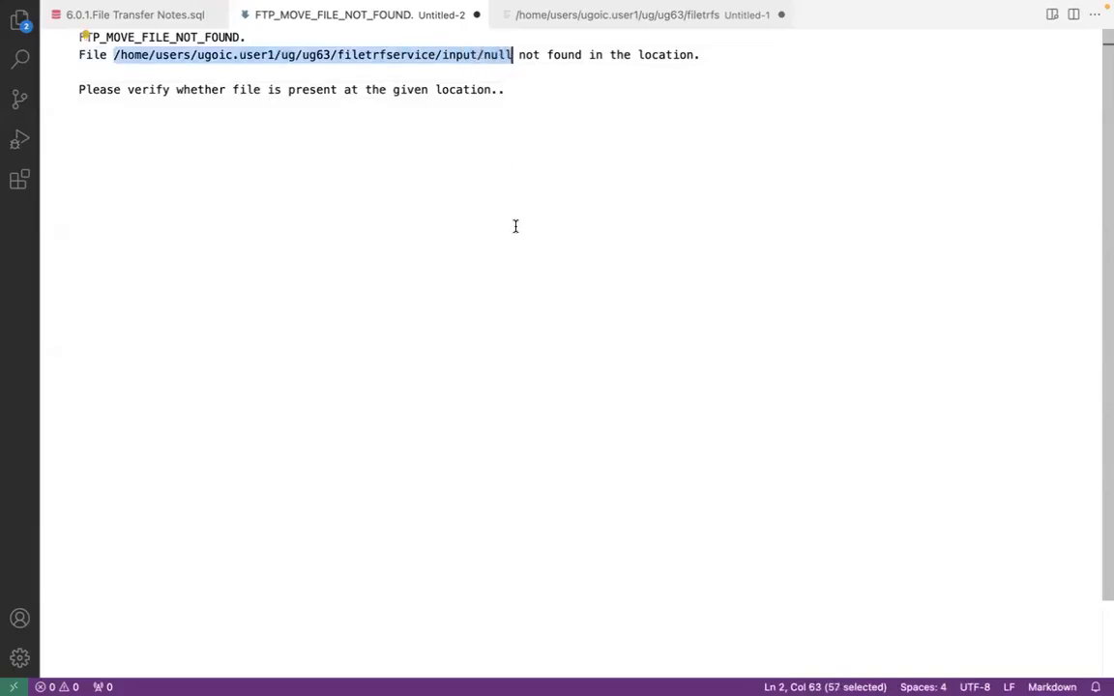
{"action": "left_click", "coordinate": [517, 54]}
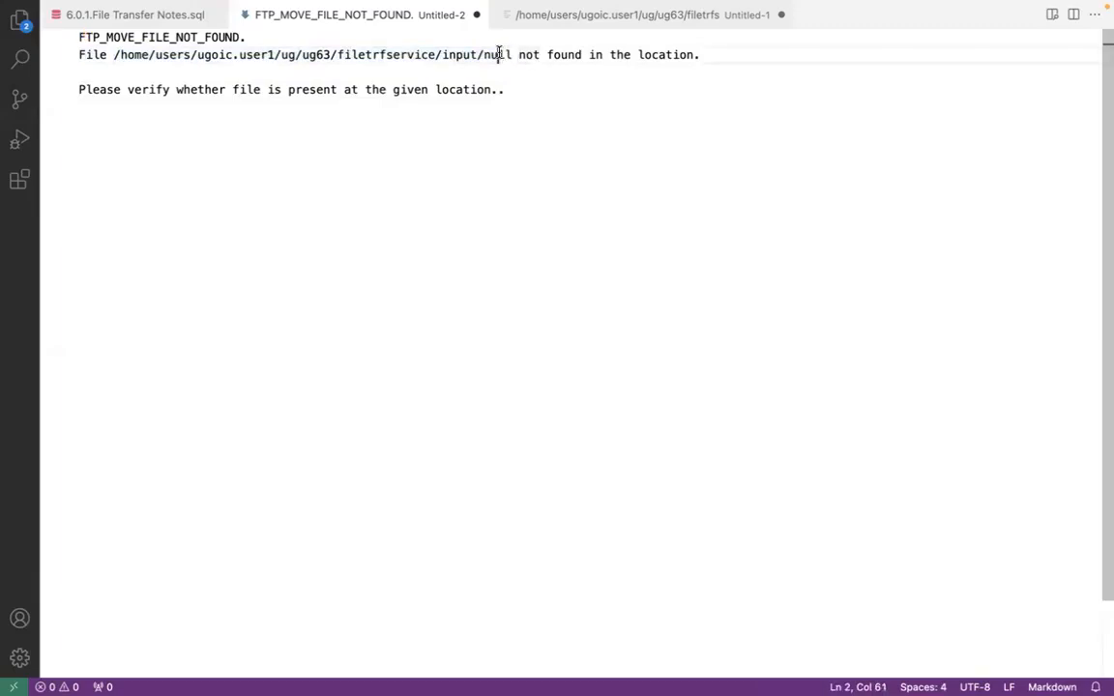
{"action": "double_click", "coordinate": [497, 54]}
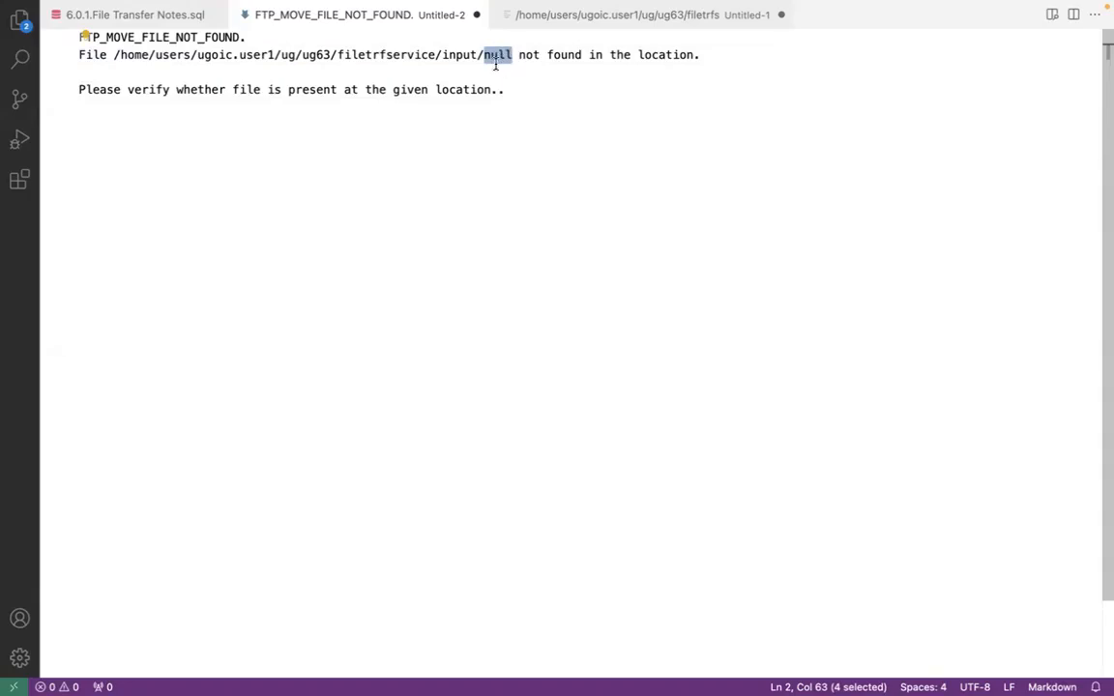
{"action": "key", "text": "super+Tab"}
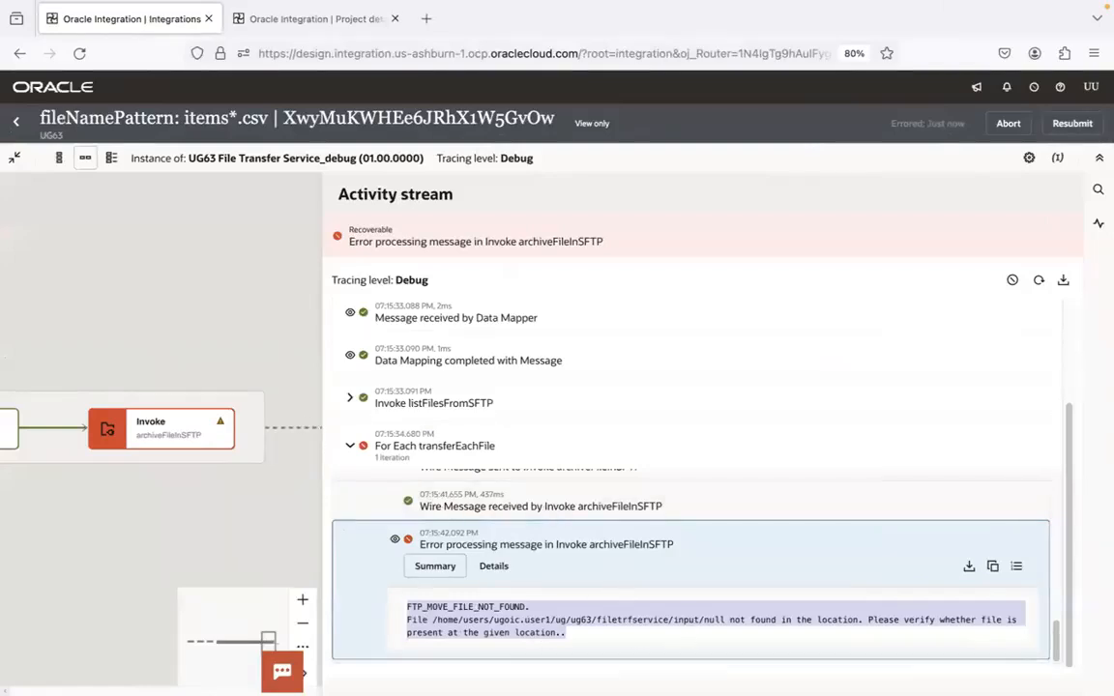
{"action": "left_click", "coordinate": [711, 614]}
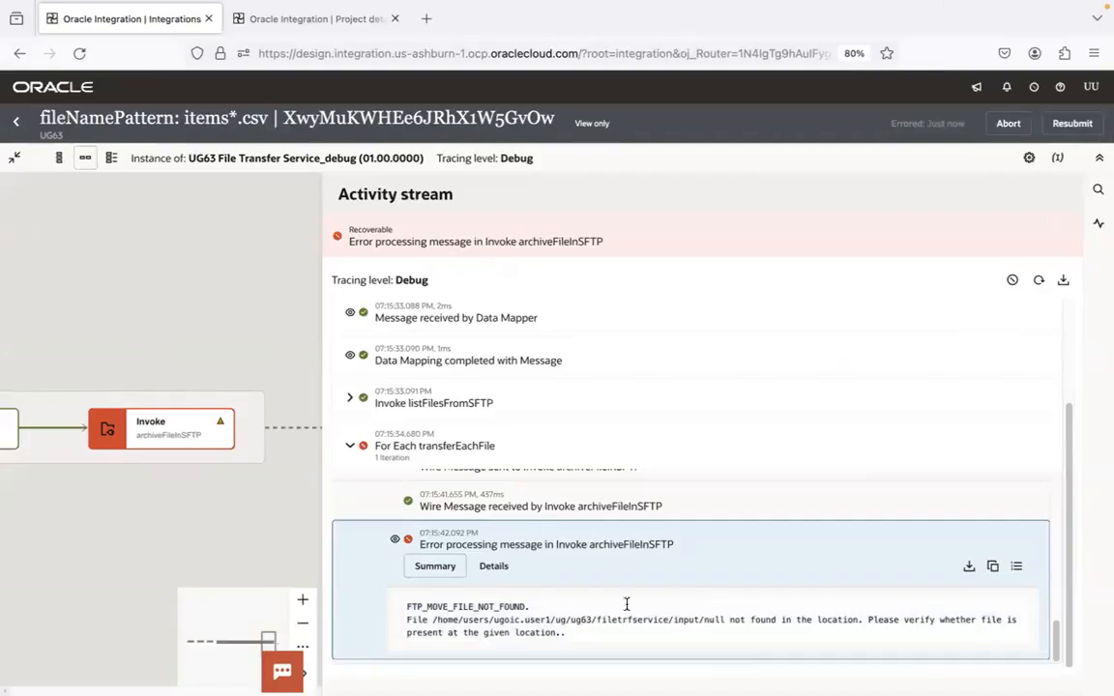
{"action": "left_click", "coordinate": [555, 622]}
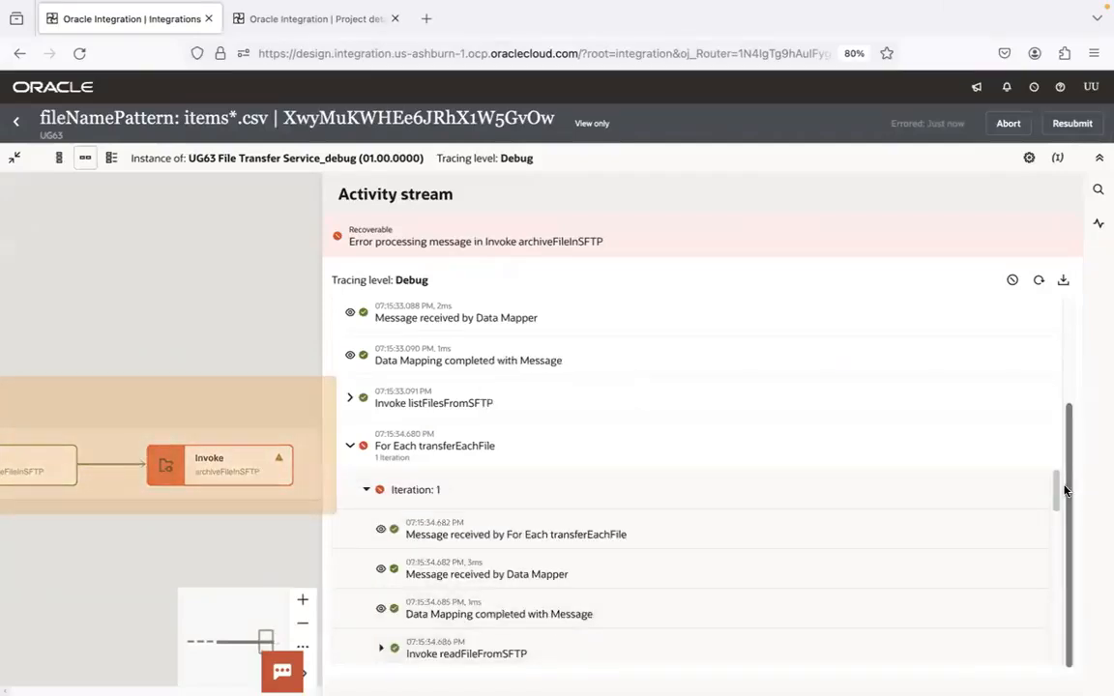
{"action": "left_click_drag", "start_coordinate": [1064, 492], "coordinate": [1064, 659]}
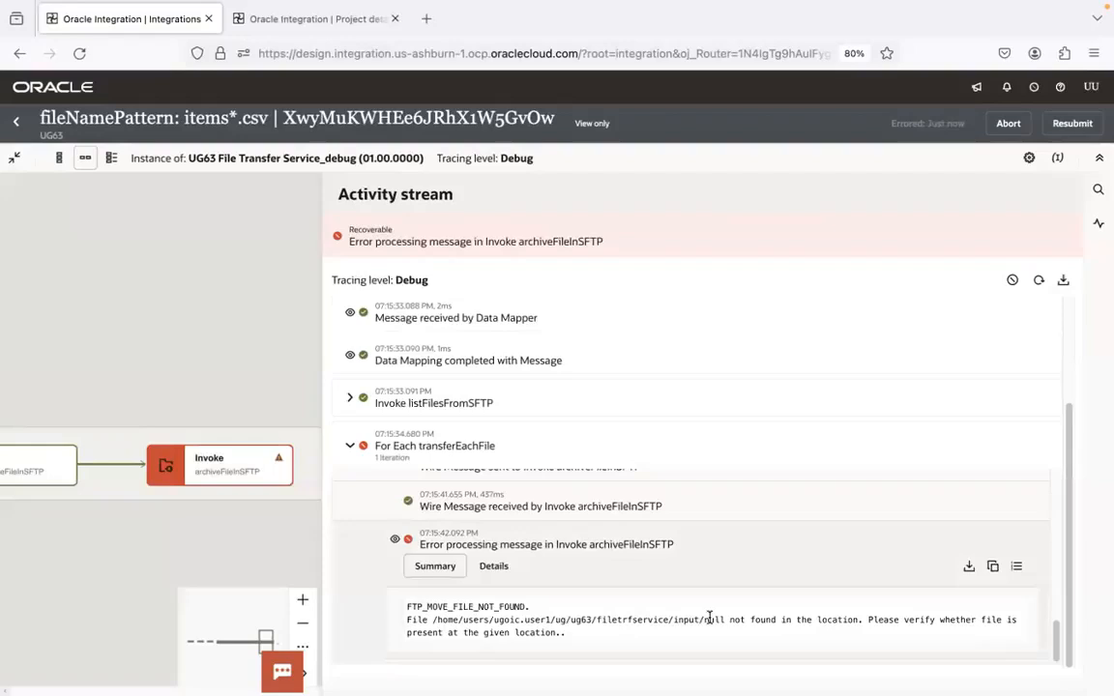
Close the error details, check the activity stream from Map archiveFileInSFTP, and return to the flow
{"action": "left_click", "coordinate": [244, 548]}
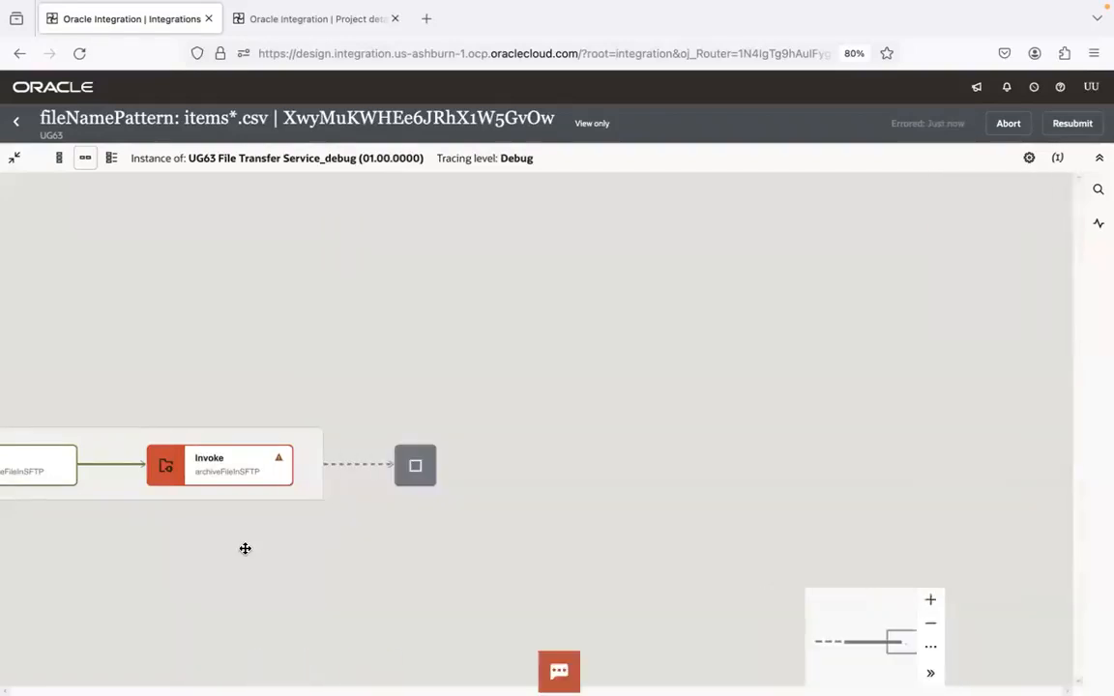
{"action": "left_click_drag", "start_coordinate": [244, 547], "coordinate": [799, 501]}
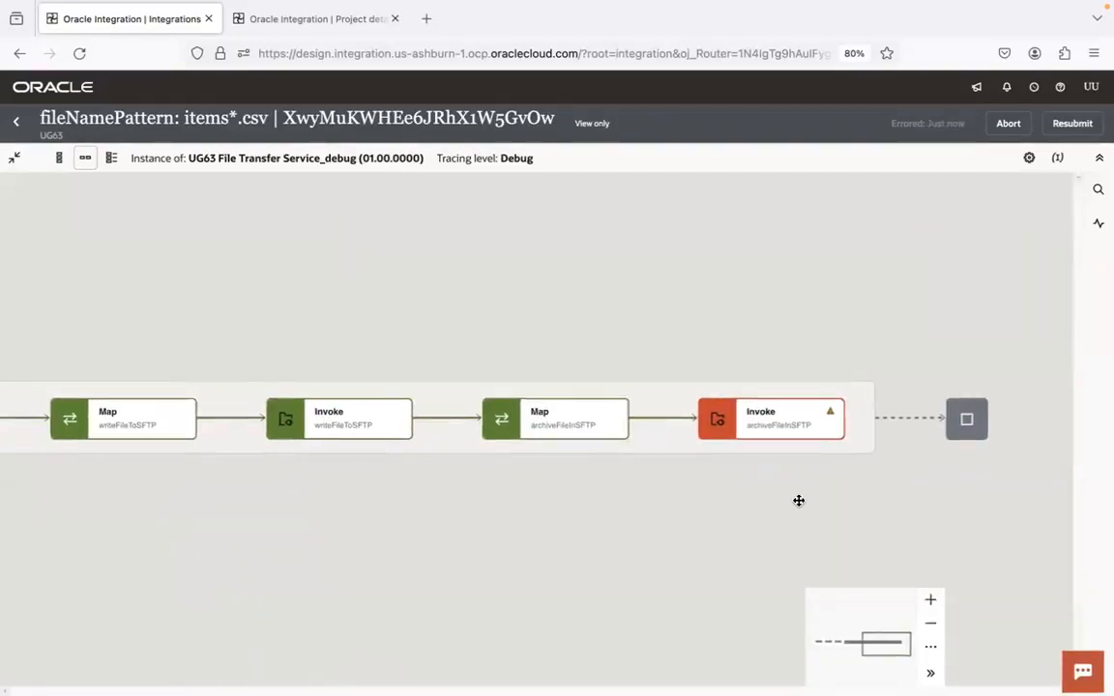
{"action": "left_click", "coordinate": [559, 425]}
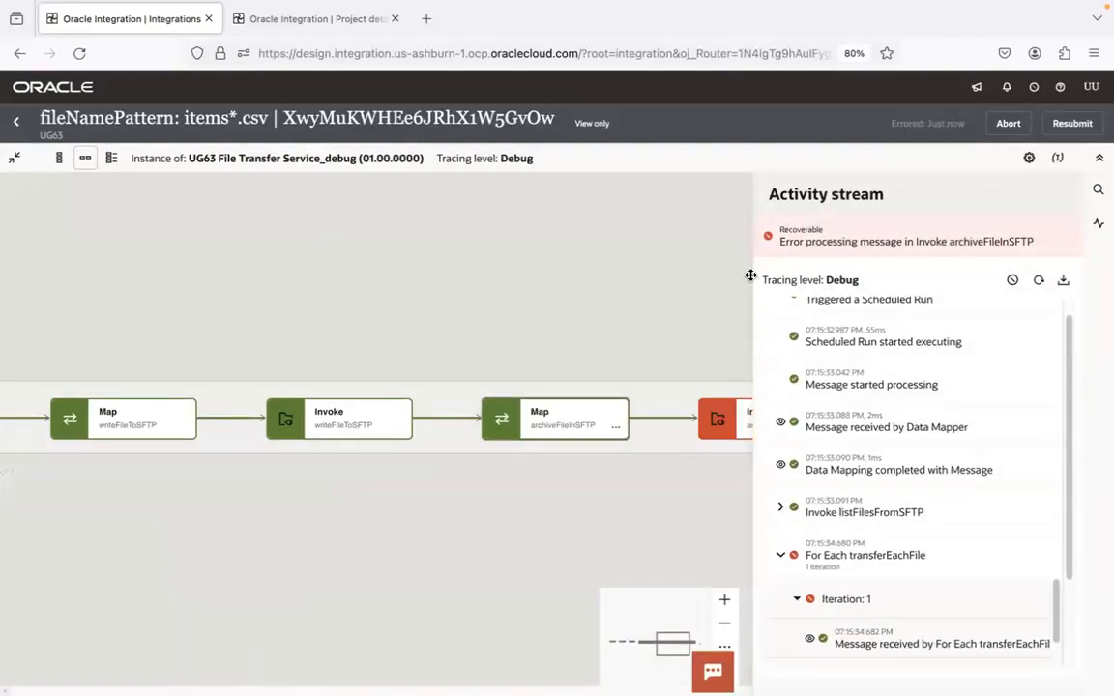
{"action": "left_click_drag", "start_coordinate": [752, 275], "coordinate": [465, 288]}
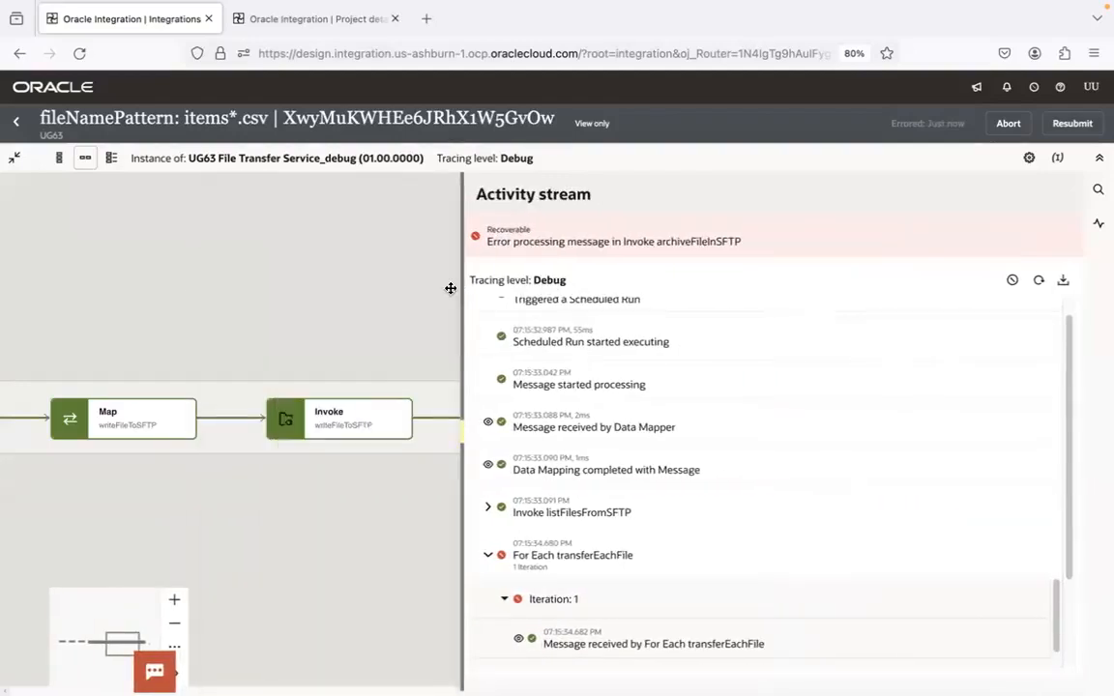
{"action": "left_click", "coordinate": [375, 286]}
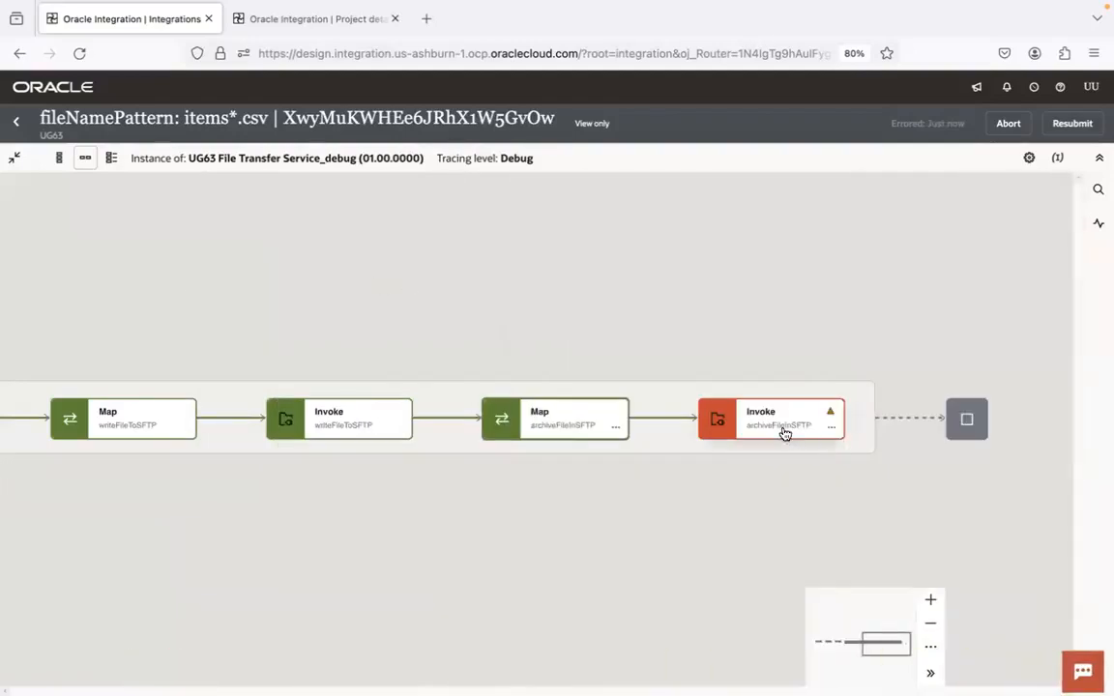
Open the activity stream for Invoke archiveFileInSFTP and collapse its entry to reach the preceding Data Mapper messages
{"action": "left_click_drag", "start_coordinate": [736, 313], "coordinate": [527, 279]}
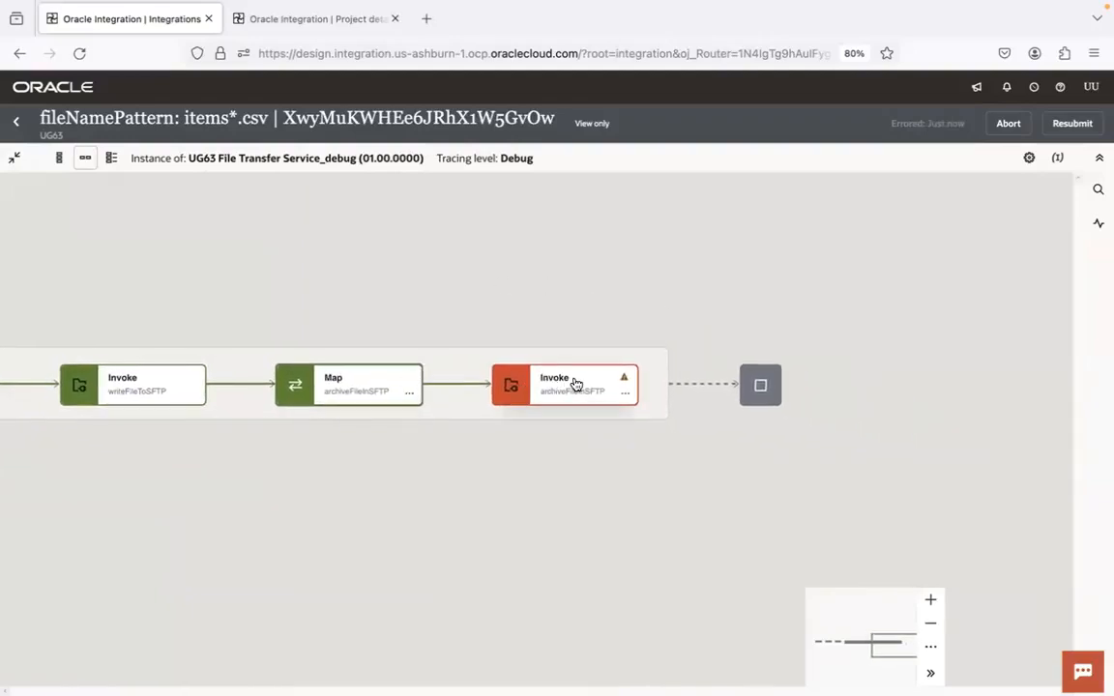
{"action": "left_click", "coordinate": [626, 392]}
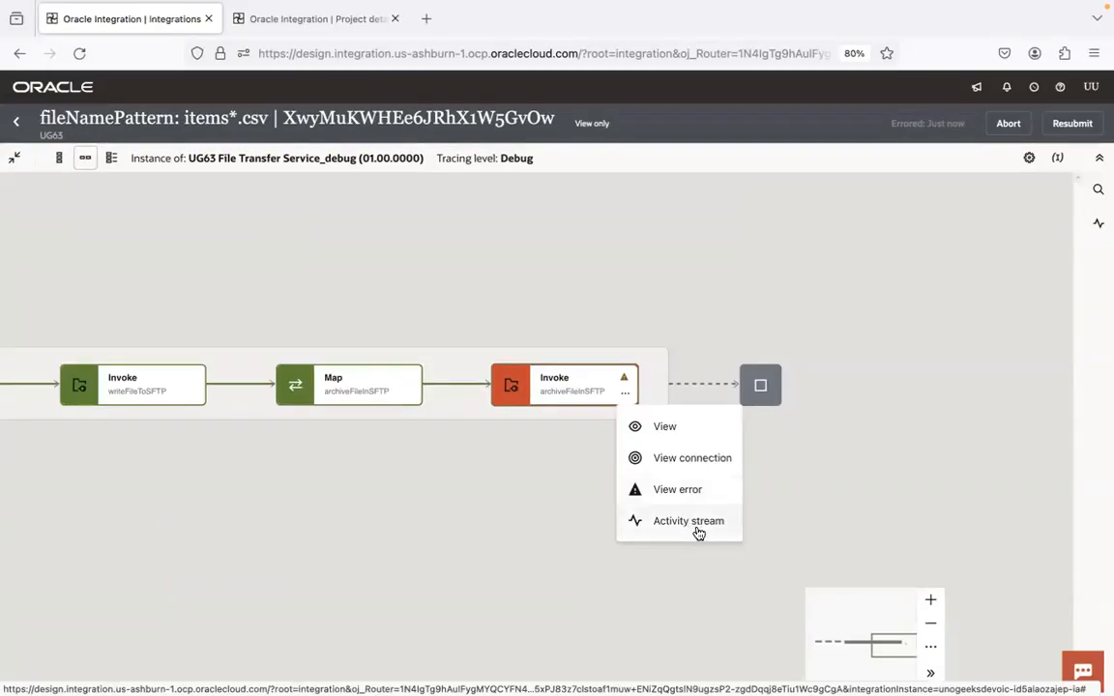
{"action": "left_click", "coordinate": [698, 533]}
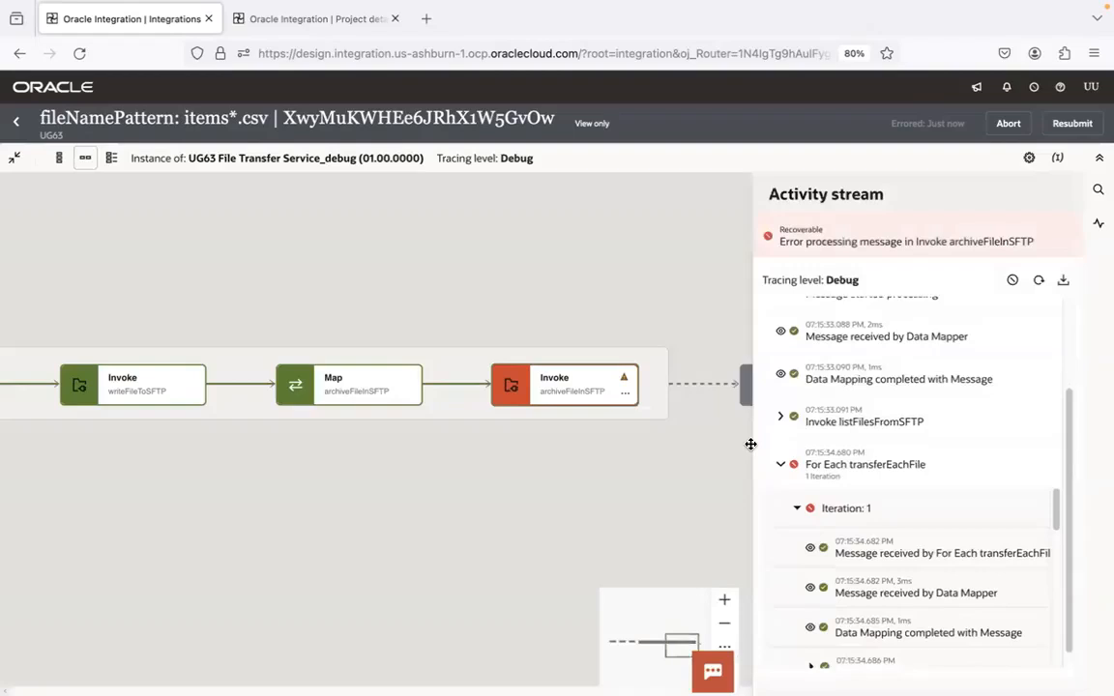
{"action": "left_click_drag", "start_coordinate": [754, 444], "coordinate": [399, 439]}
{"action": "left_click_drag", "start_coordinate": [1063, 484], "coordinate": [1057, 609]}
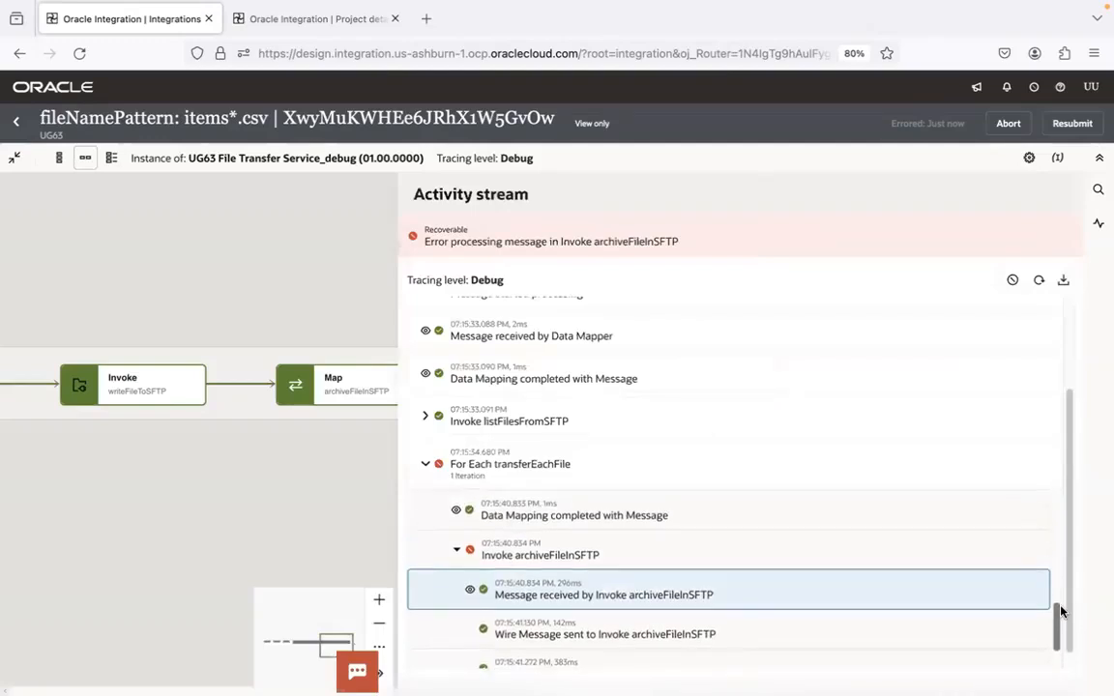
{"action": "left_click", "coordinate": [466, 553]}
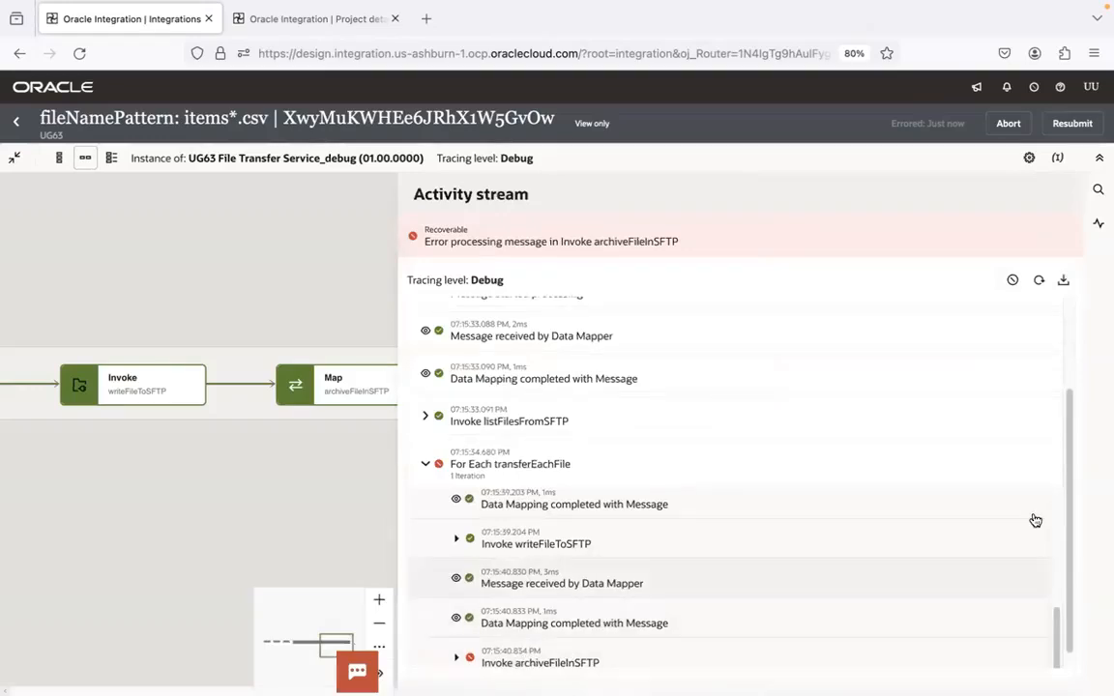
{"action": "scroll", "coordinate": [1067, 474], "scroll_direction": "down", "scroll_amount": 1}
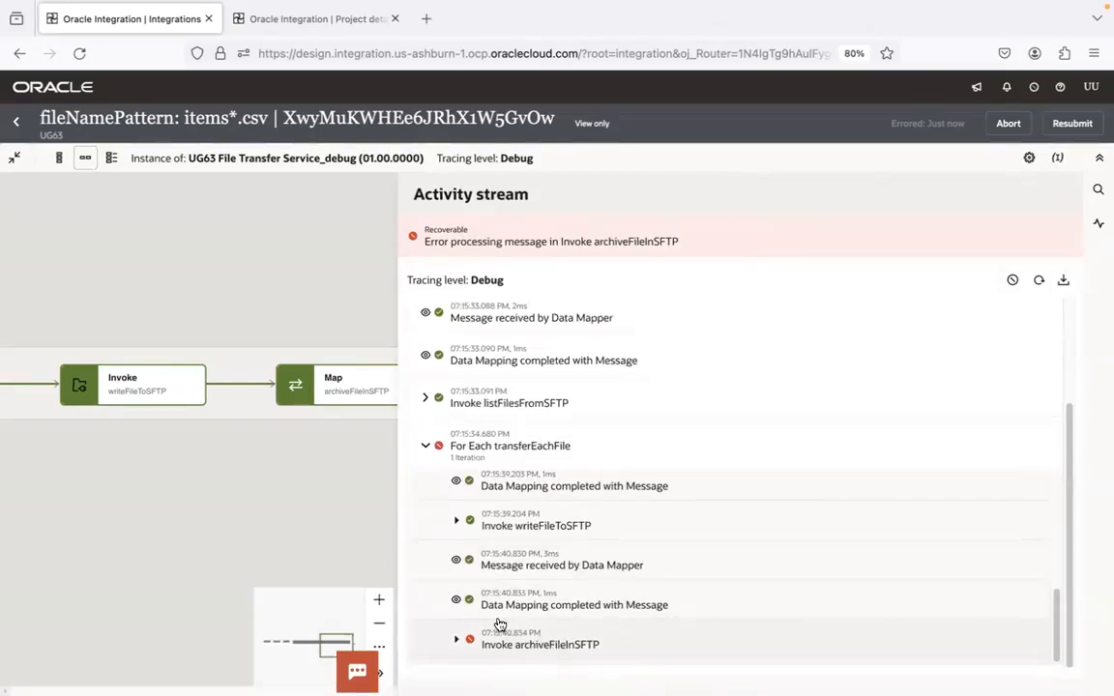
Expand Invoke archiveFileInSFTP in the activity stream and open the payload of its "Message received by Invoke archiveFileInSFTP" entry
{"action": "left_click", "coordinate": [457, 640]}
{"action": "left_click_drag", "start_coordinate": [1055, 563], "coordinate": [1056, 626]}
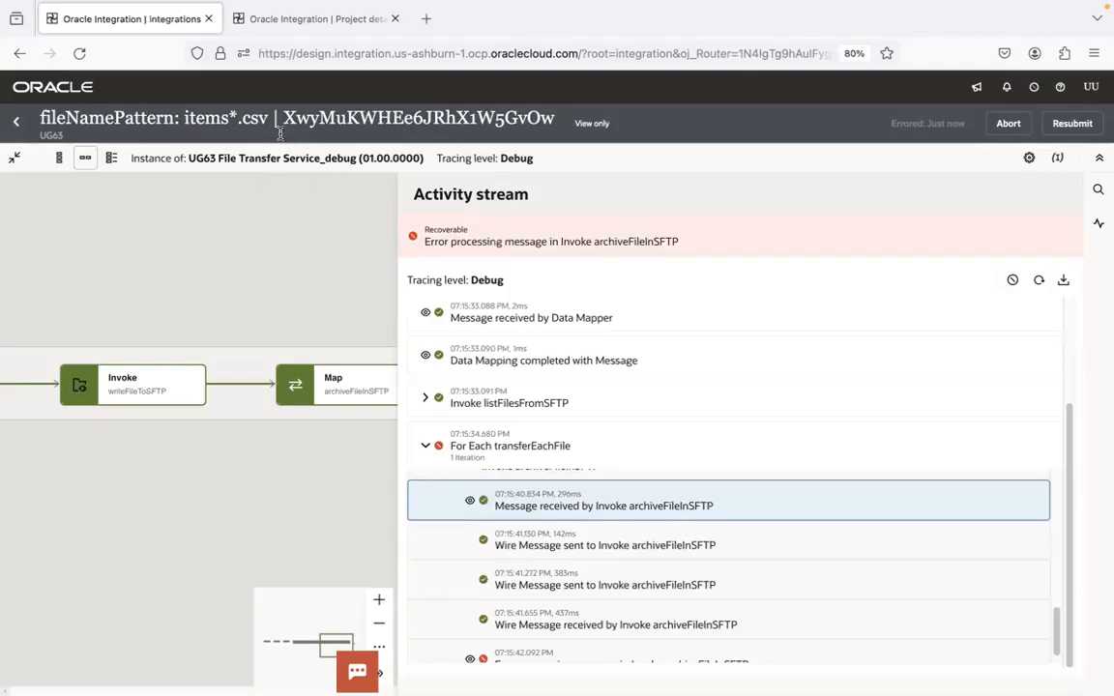
{"action": "left_click", "coordinate": [471, 503]}
{"action": "left_click_drag", "start_coordinate": [1056, 499], "coordinate": [1057, 609]}
Widen the activity stream and highlight the filename element of the FileMoveRequest in the archiveFileInSFTP payload
{"action": "left_click_drag", "start_coordinate": [663, 611], "coordinate": [506, 541]}
{"action": "left_click", "coordinate": [538, 566]}
{"action": "left_click", "coordinate": [442, 470]}
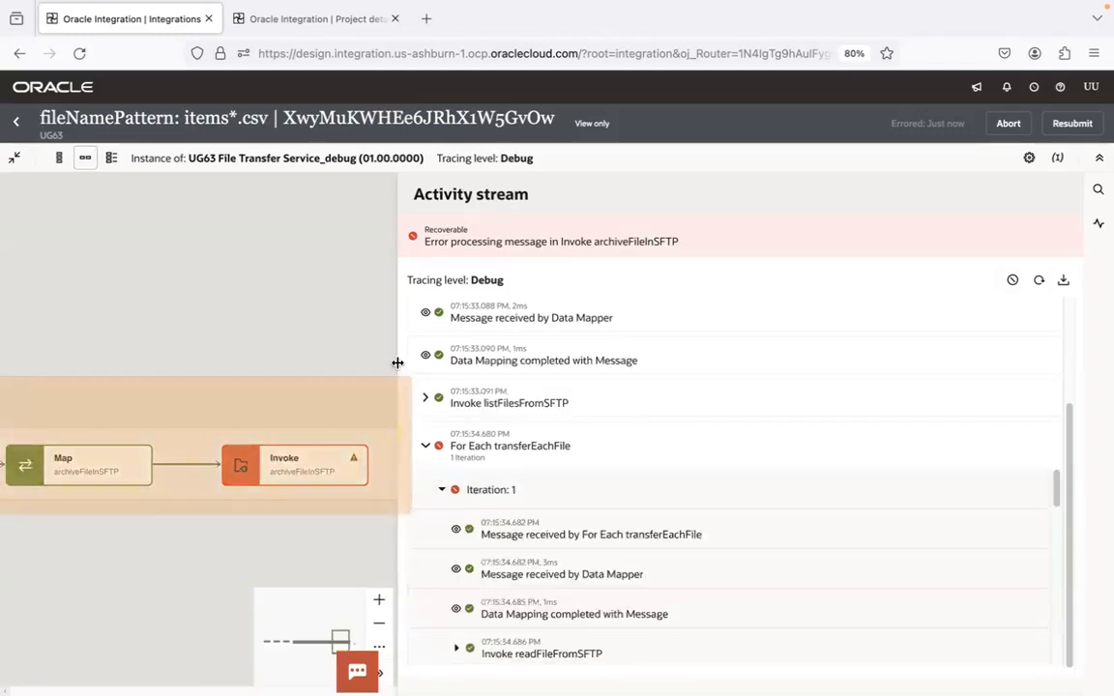
{"action": "left_click", "coordinate": [397, 445]}
{"action": "left_click_drag", "start_coordinate": [1064, 487], "coordinate": [1061, 615]}
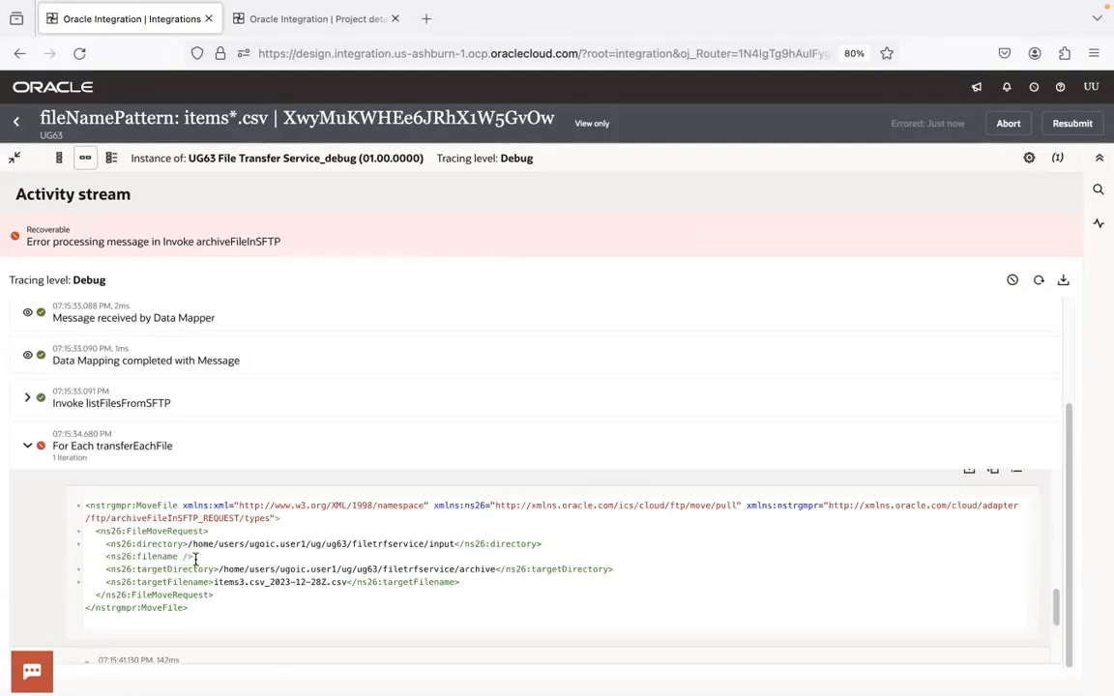
{"action": "left_click_drag", "start_coordinate": [197, 558], "coordinate": [104, 558]}
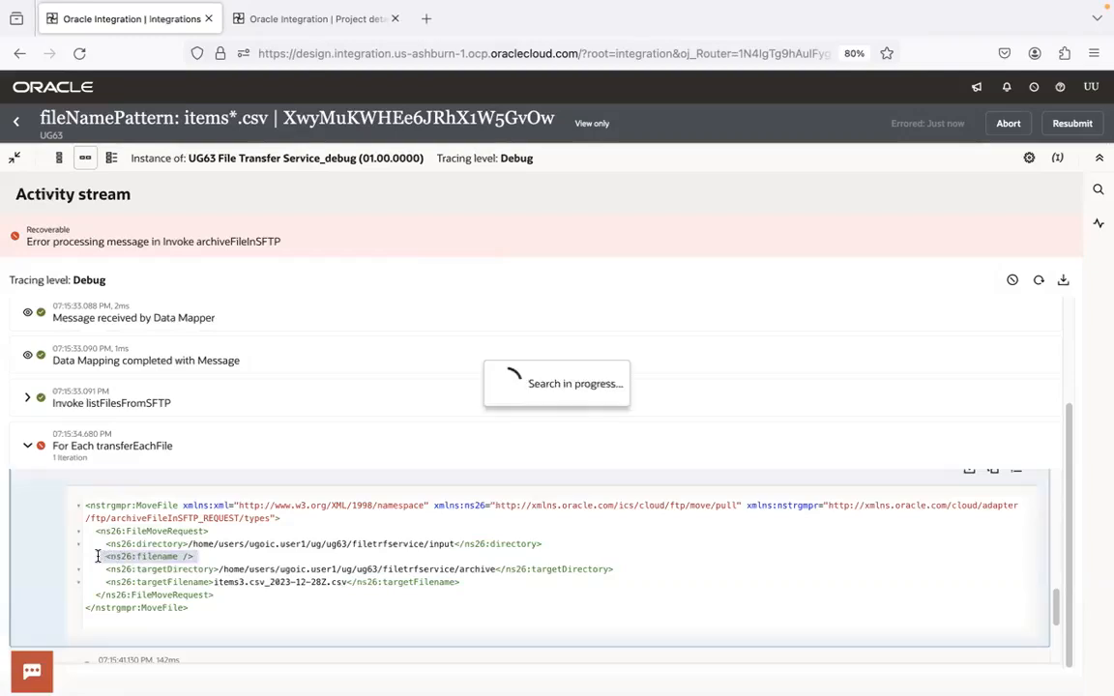
Close the activity stream, check the File Move Request target fields in the archiveFileInSFTP map, and return to the flow
{"action": "left_click", "coordinate": [1099, 223]}
{"action": "left_click_drag", "start_coordinate": [382, 376], "coordinate": [1062, 328]}
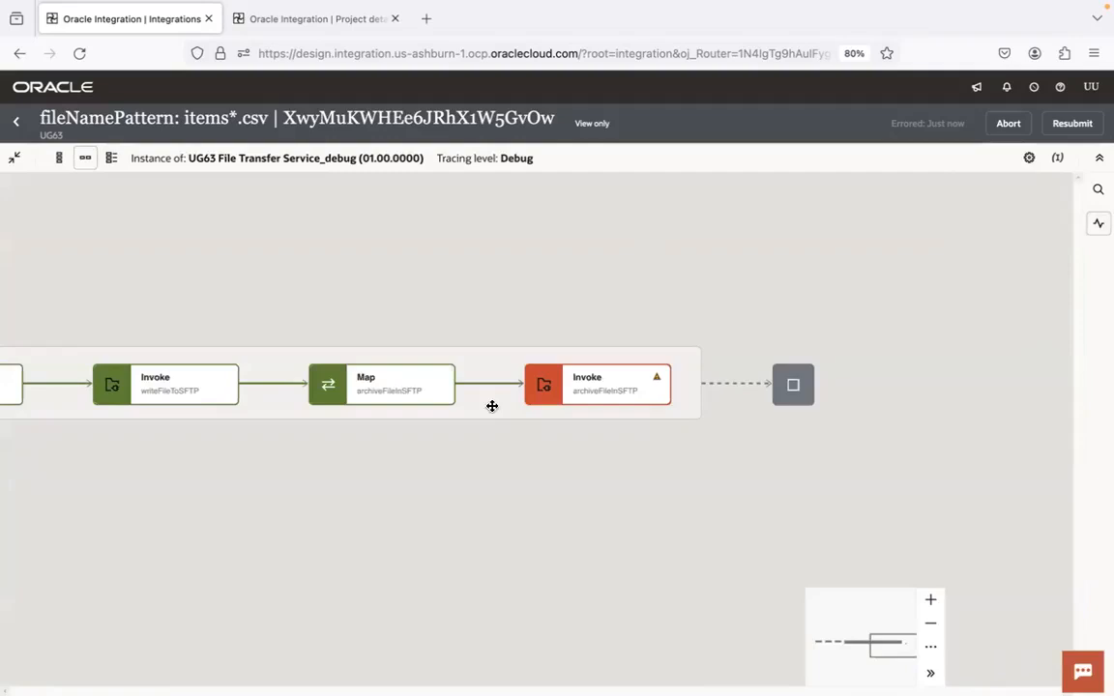
{"action": "left_click", "coordinate": [381, 385]}
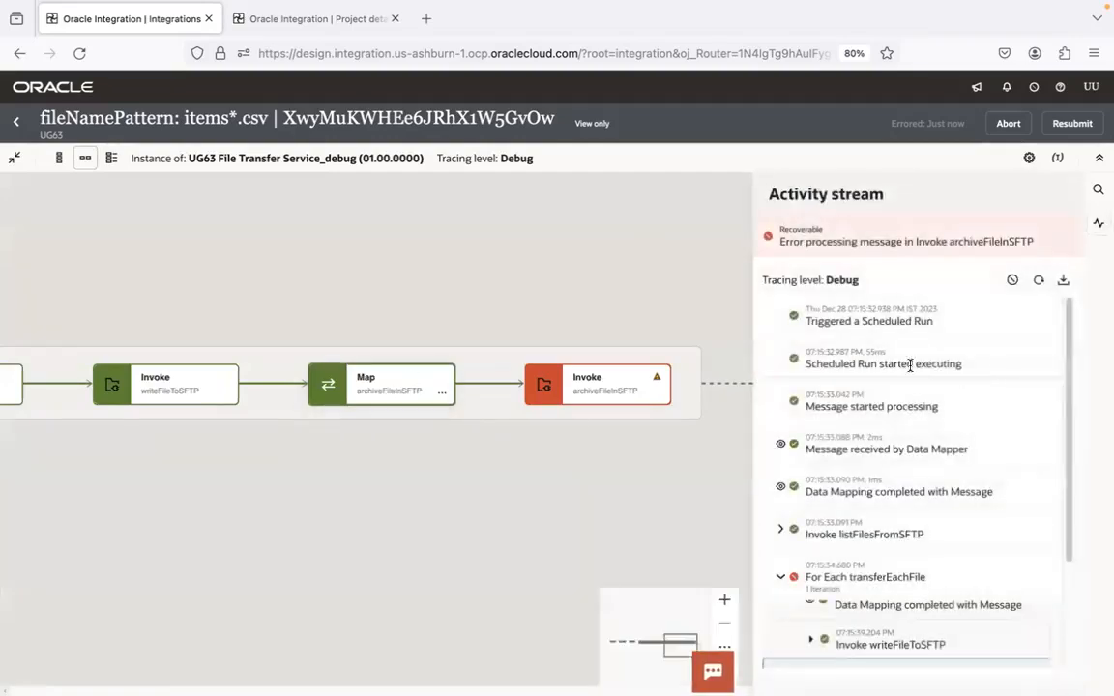
{"action": "left_click", "coordinate": [626, 253]}
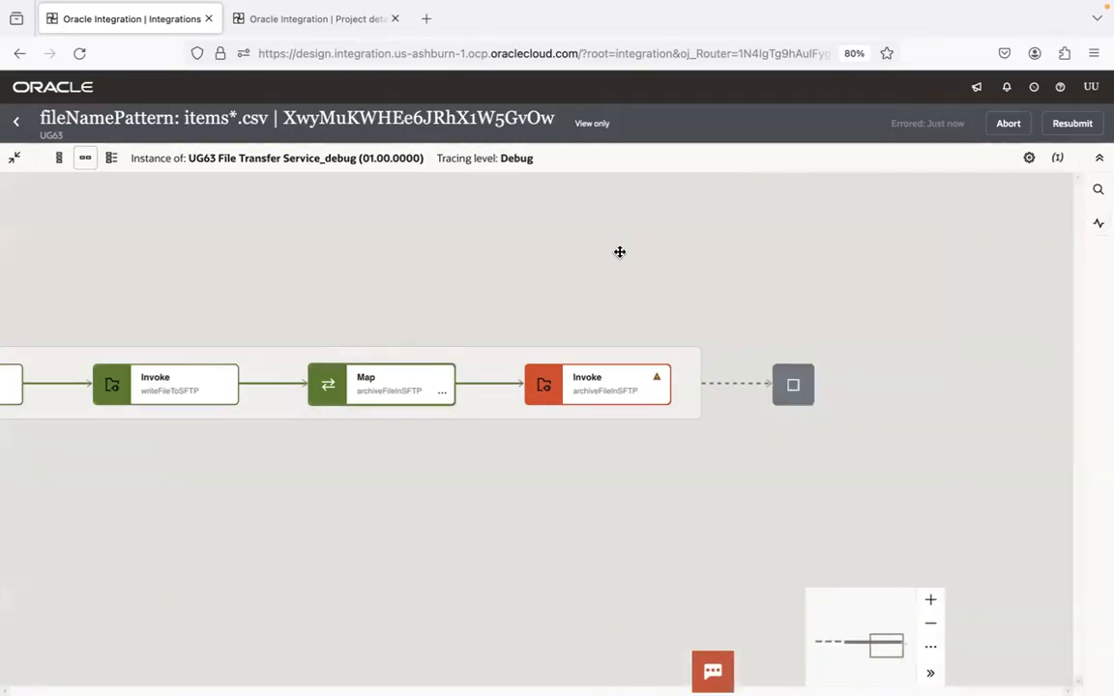
{"action": "left_click", "coordinate": [442, 392]}
{"action": "left_click", "coordinate": [461, 425]}
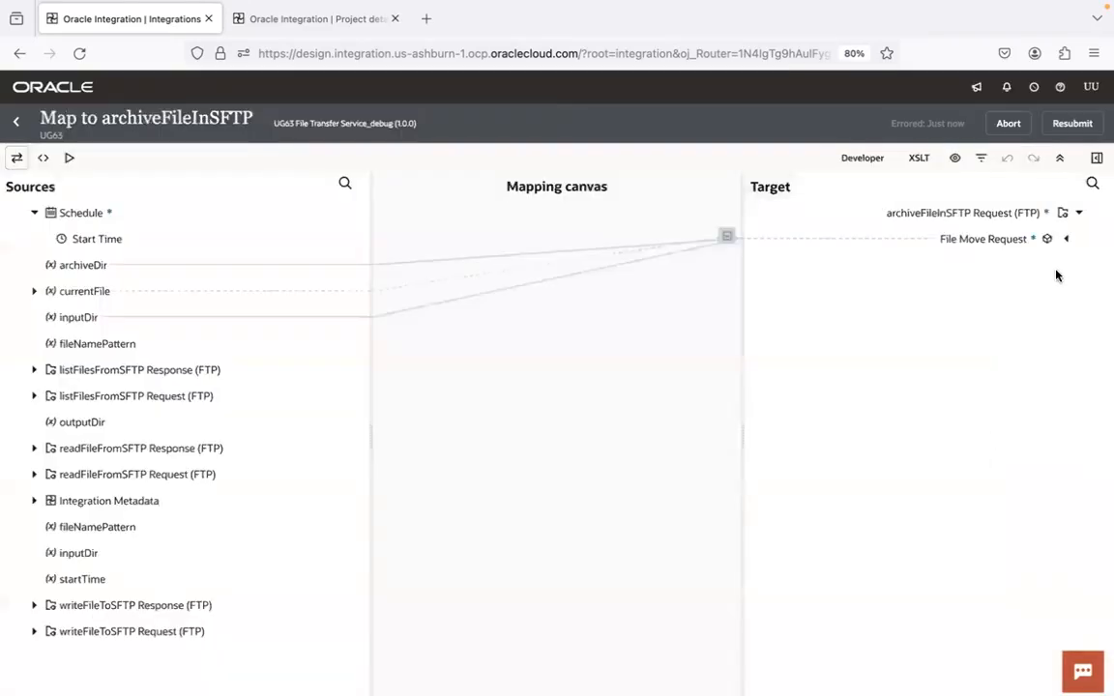
{"action": "left_click", "coordinate": [1068, 239]}
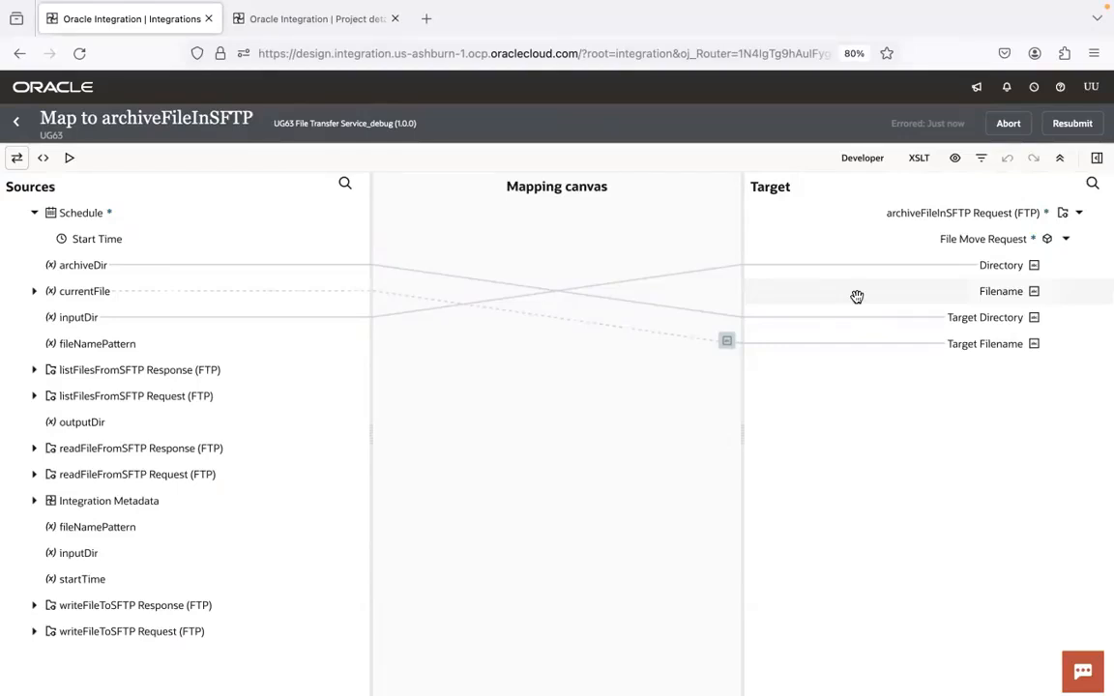
{"action": "left_click", "coordinate": [16, 121]}
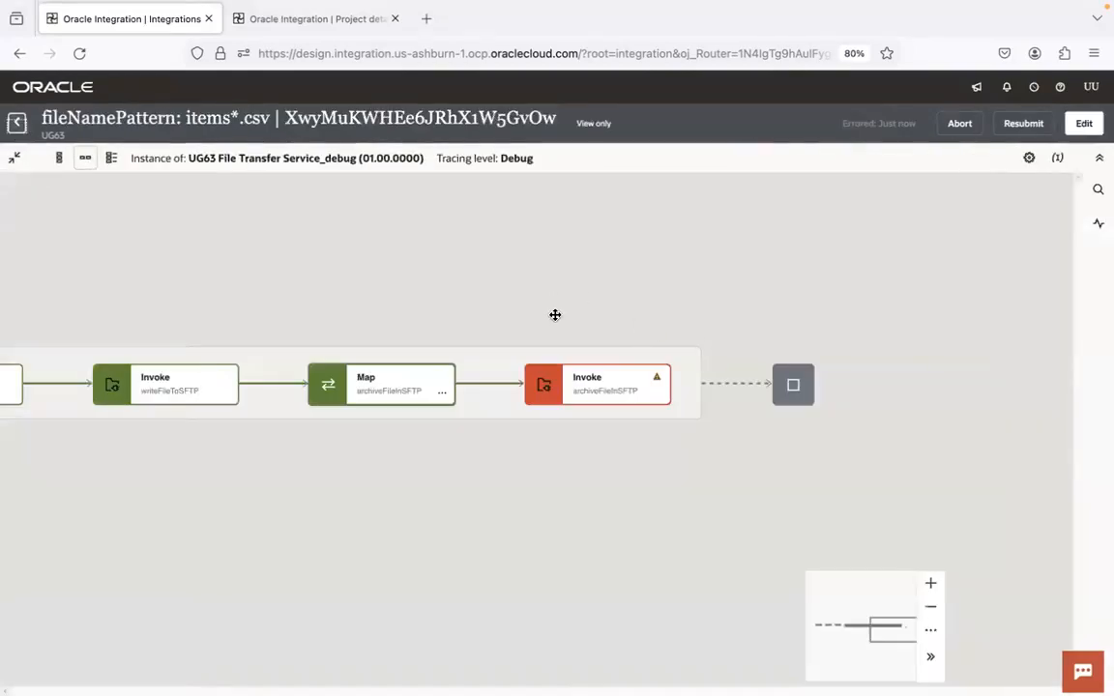
Examine the executed path of the instance from For each transferEachFile through to Invoke archiveFileInSFTP
{"action": "left_click_drag", "start_coordinate": [555, 315], "coordinate": [927, 328]}
{"action": "left_click_drag", "start_coordinate": [592, 301], "coordinate": [924, 242]}
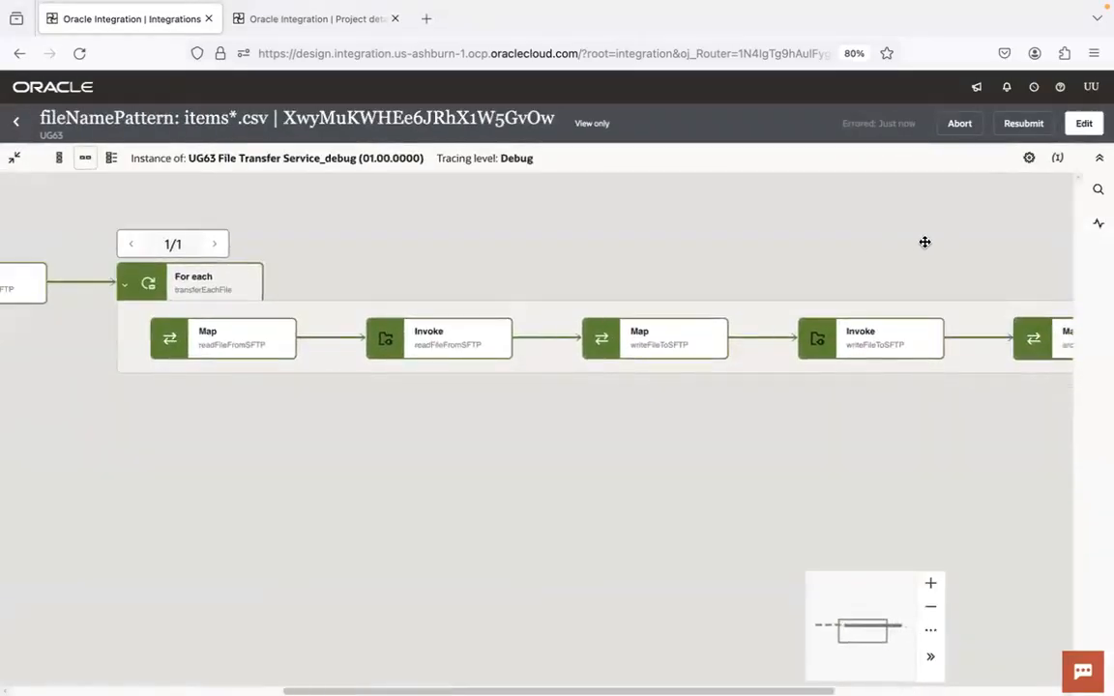
{"action": "left_click", "coordinate": [934, 609]}
{"action": "left_click_drag", "start_coordinate": [942, 449], "coordinate": [591, 439]}
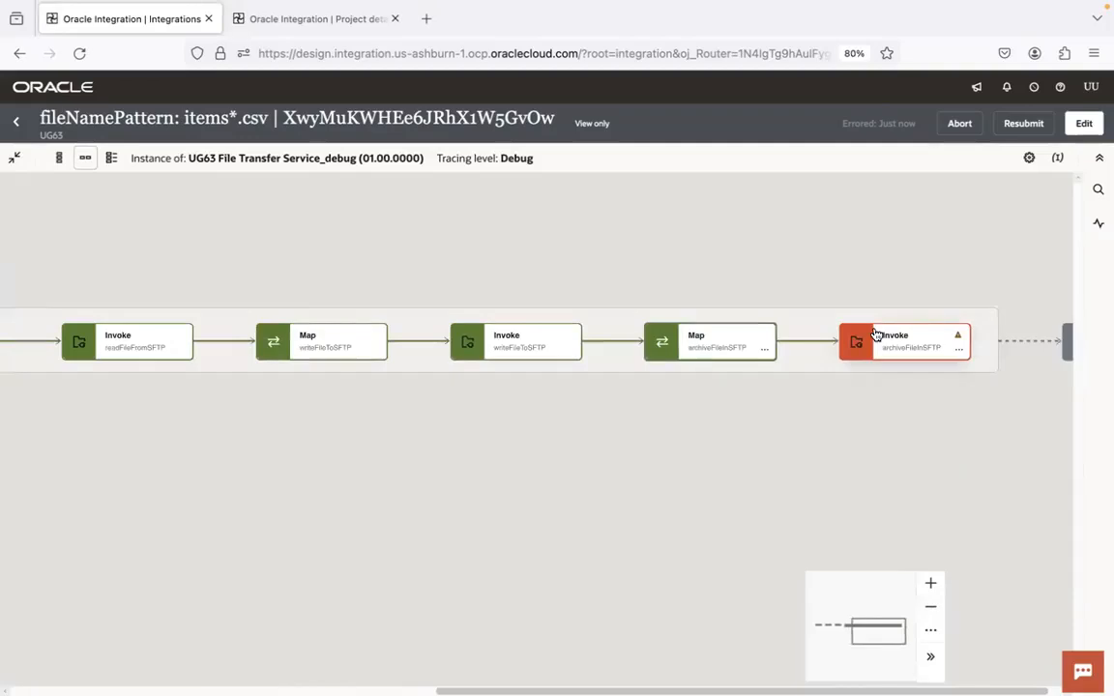
{"action": "left_click_drag", "start_coordinate": [762, 445], "coordinate": [1063, 427]}
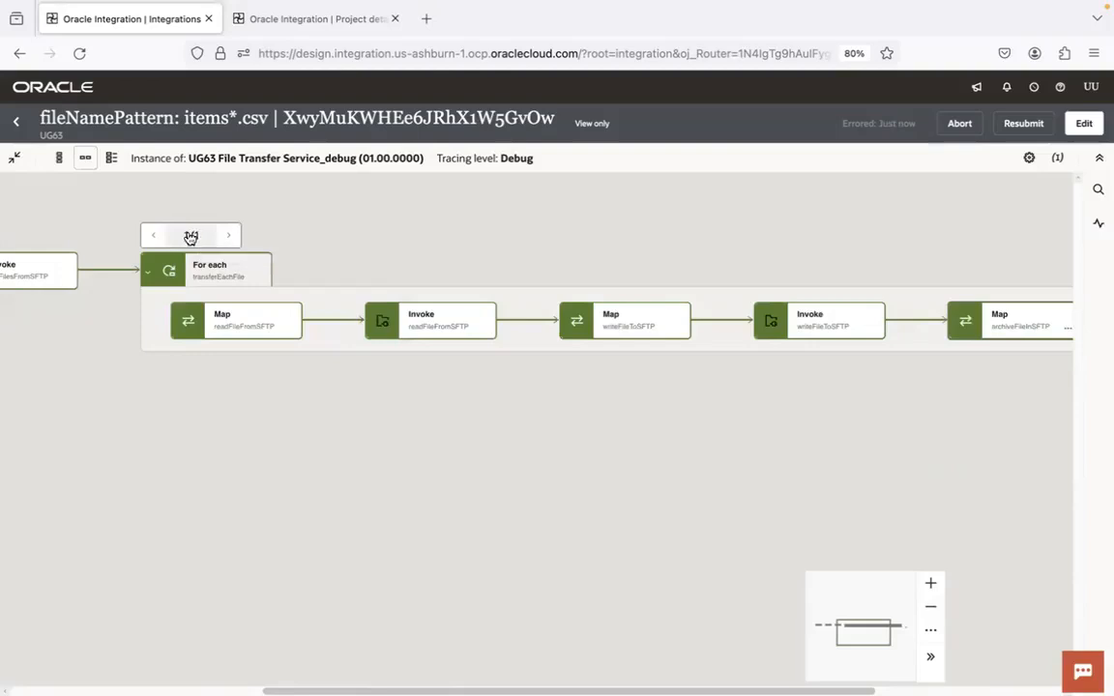
{"action": "left_click_drag", "start_coordinate": [806, 470], "coordinate": [338, 507]}
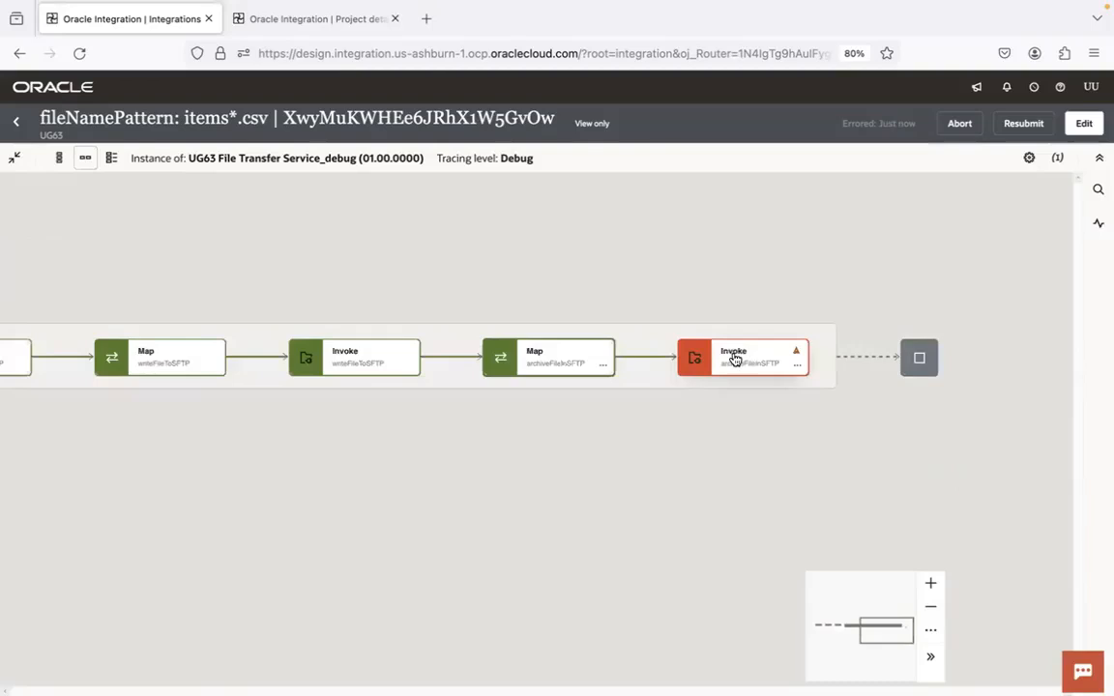
{"action": "left_click_drag", "start_coordinate": [609, 410], "coordinate": [1047, 372]}
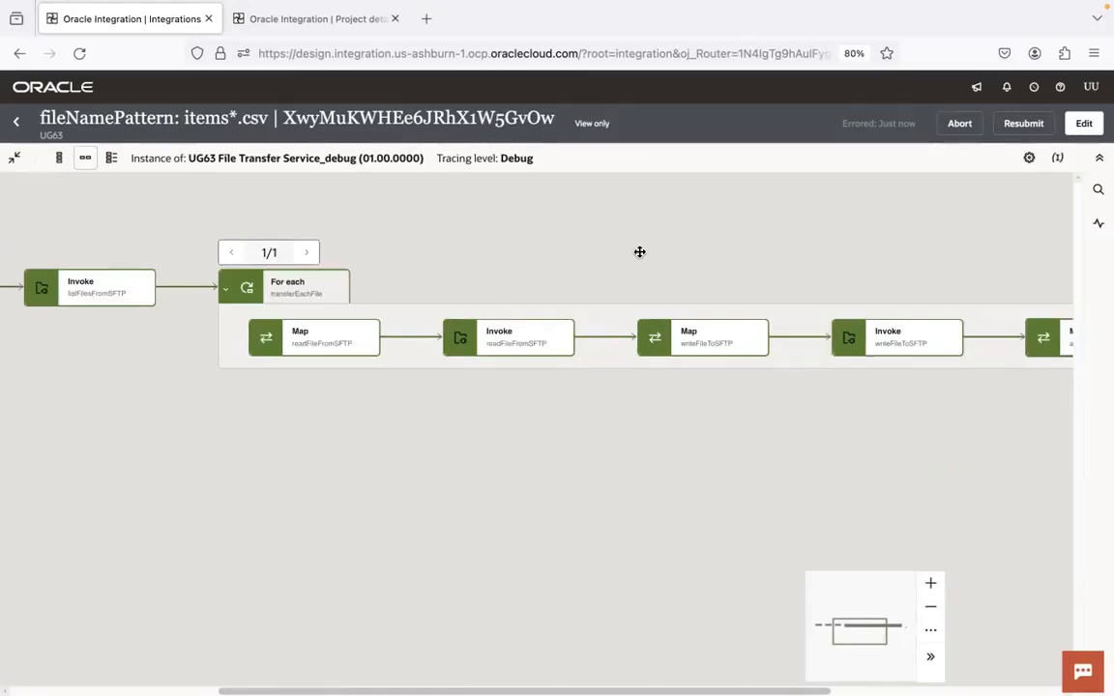
{"action": "left_click_drag", "start_coordinate": [794, 487], "coordinate": [275, 588]}
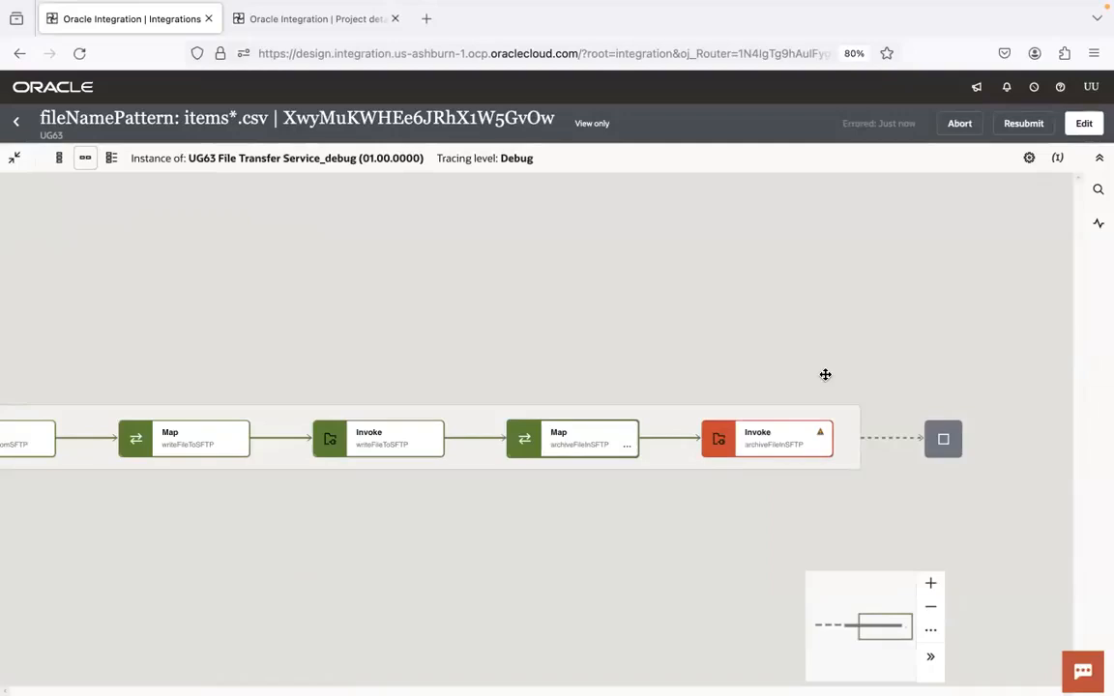
{"action": "left_click_drag", "start_coordinate": [449, 321], "coordinate": [827, 209]}
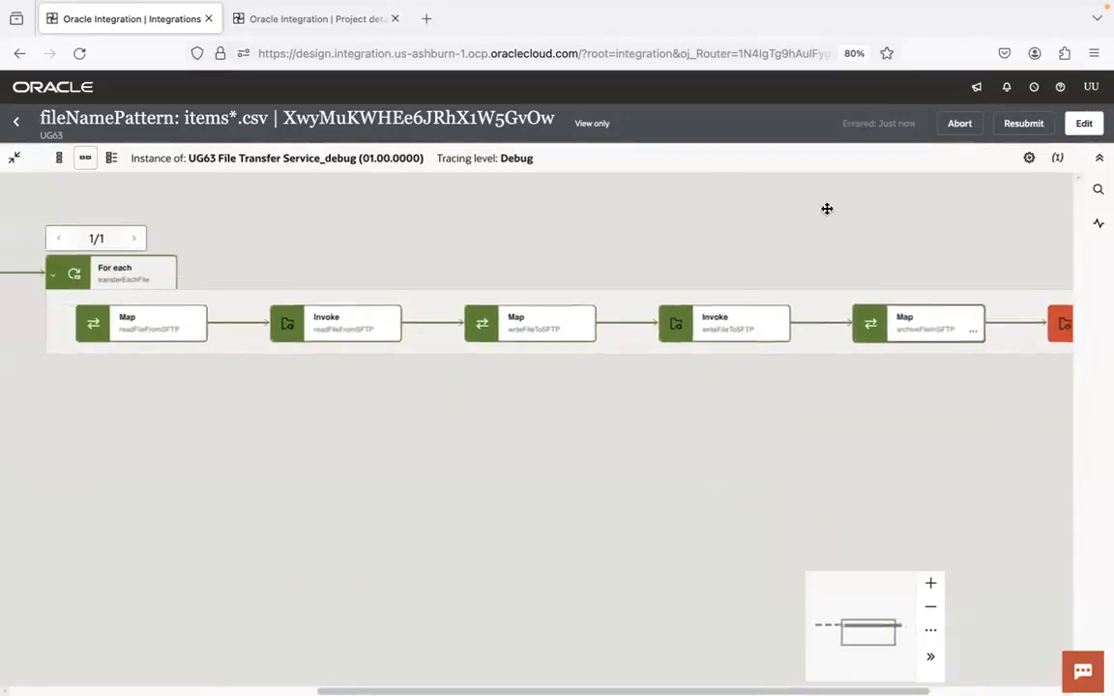
{"action": "left_click_drag", "start_coordinate": [368, 239], "coordinate": [440, 269]}
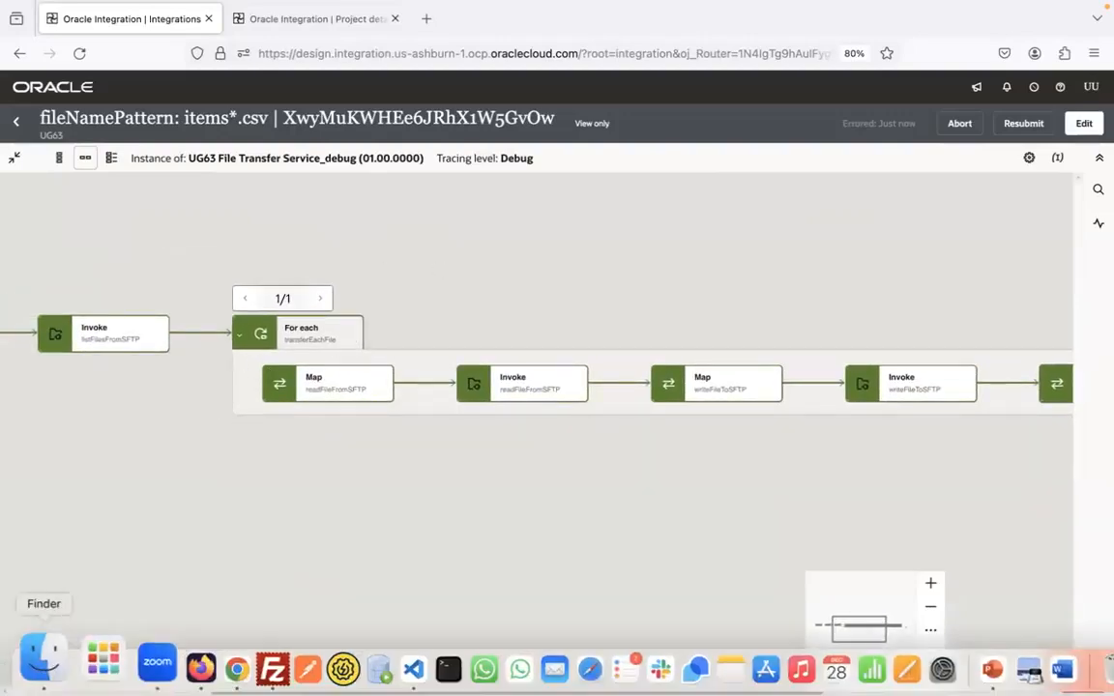
Look at the 1.Integrations folder in Finder, and review the instance flow in Oracle Integration back to its Schedule trigger
{"action": "left_click", "coordinate": [43, 659]}
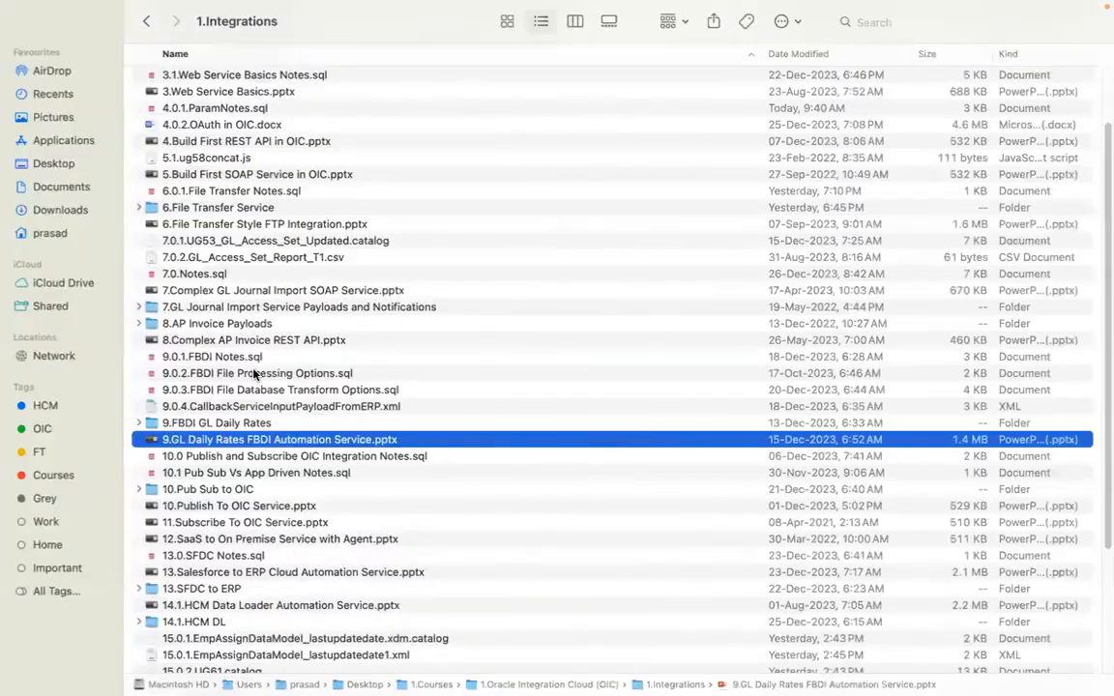
{"action": "left_click", "coordinate": [253, 291]}
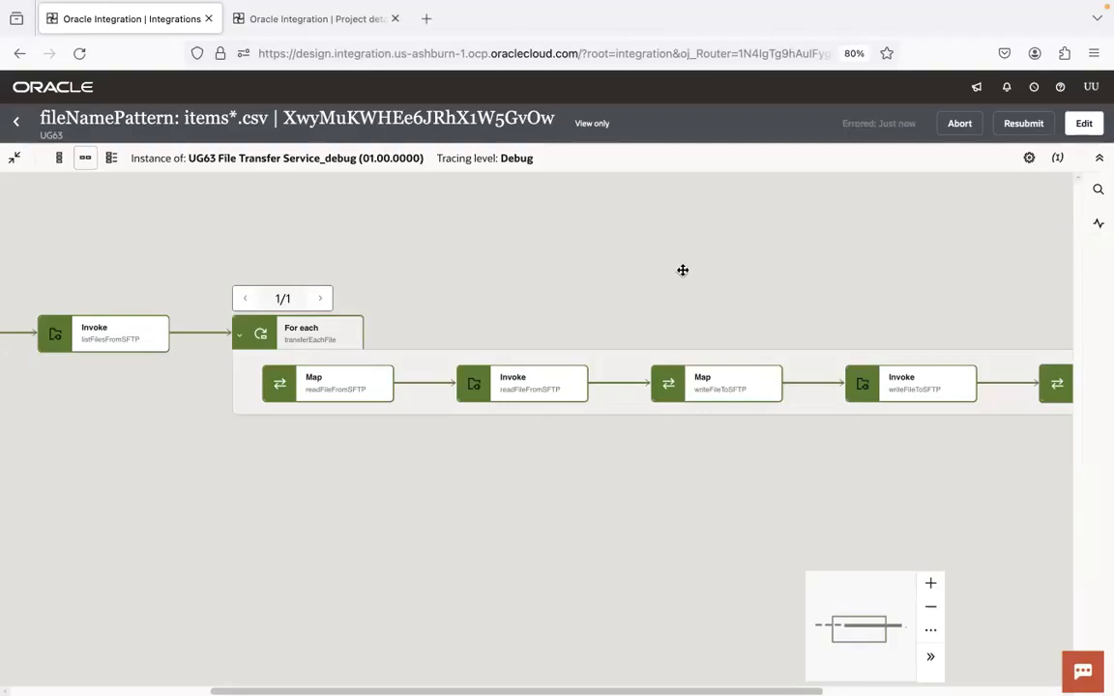
{"action": "left_click_drag", "start_coordinate": [504, 274], "coordinate": [366, 267]}
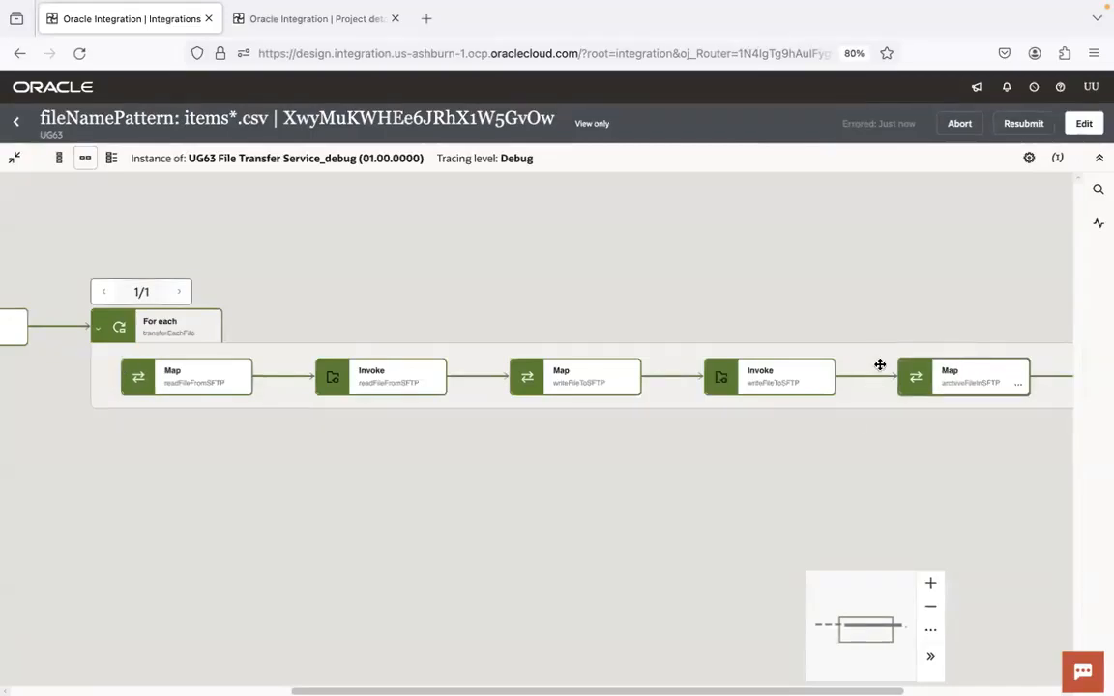
{"action": "left_click_drag", "start_coordinate": [798, 467], "coordinate": [665, 470]}
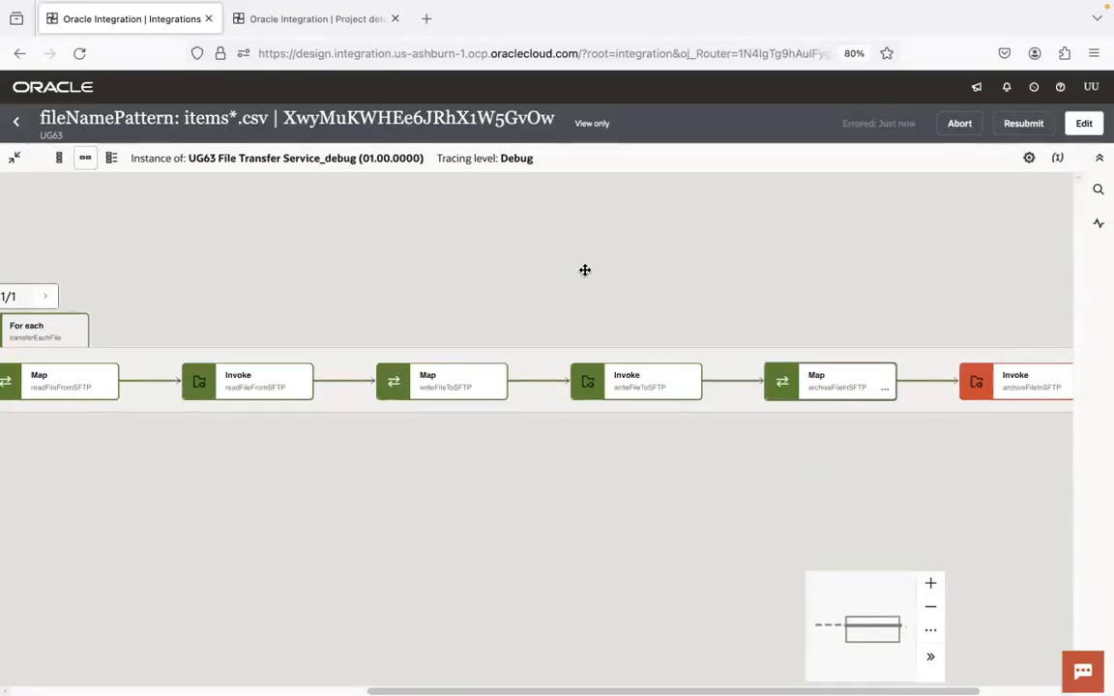
{"action": "left_click_drag", "start_coordinate": [585, 269], "coordinate": [716, 231]}
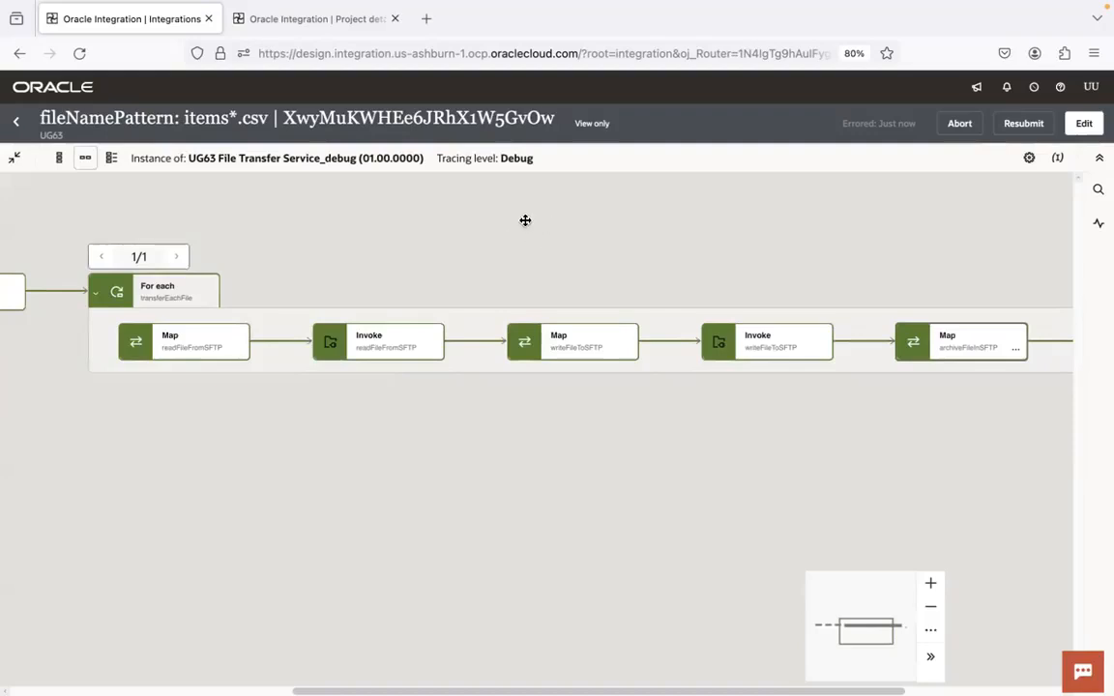
{"action": "left_click_drag", "start_coordinate": [862, 447], "coordinate": [959, 455]}
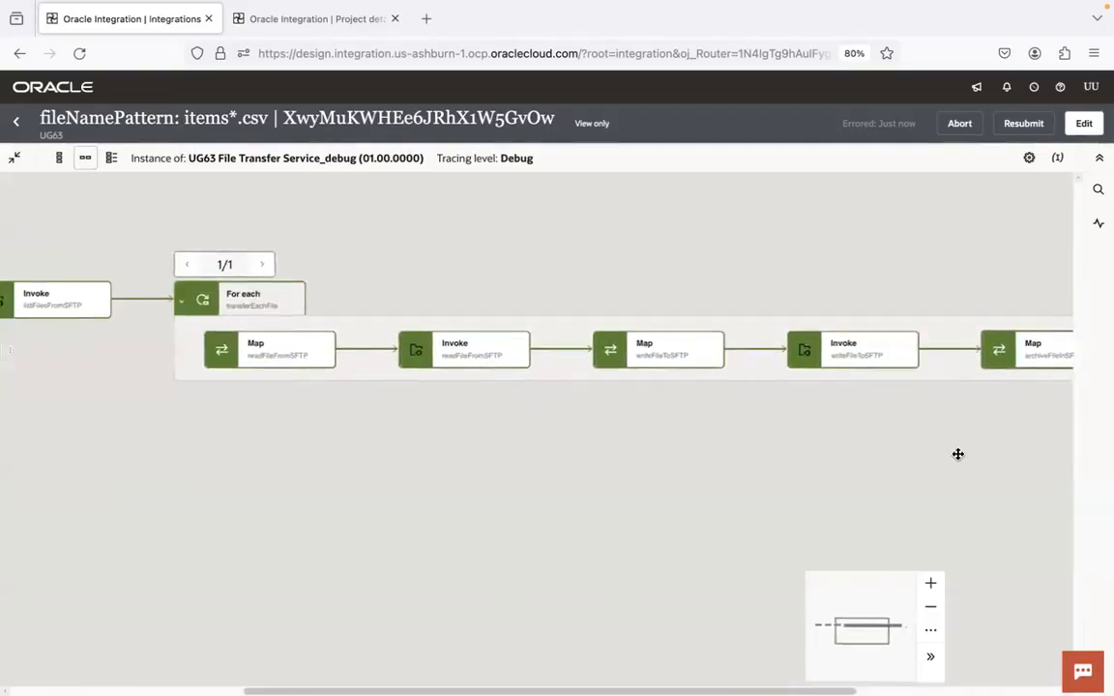
{"action": "left_click_drag", "start_coordinate": [365, 425], "coordinate": [729, 422]}
{"action": "left_click_drag", "start_coordinate": [339, 443], "coordinate": [401, 432]}
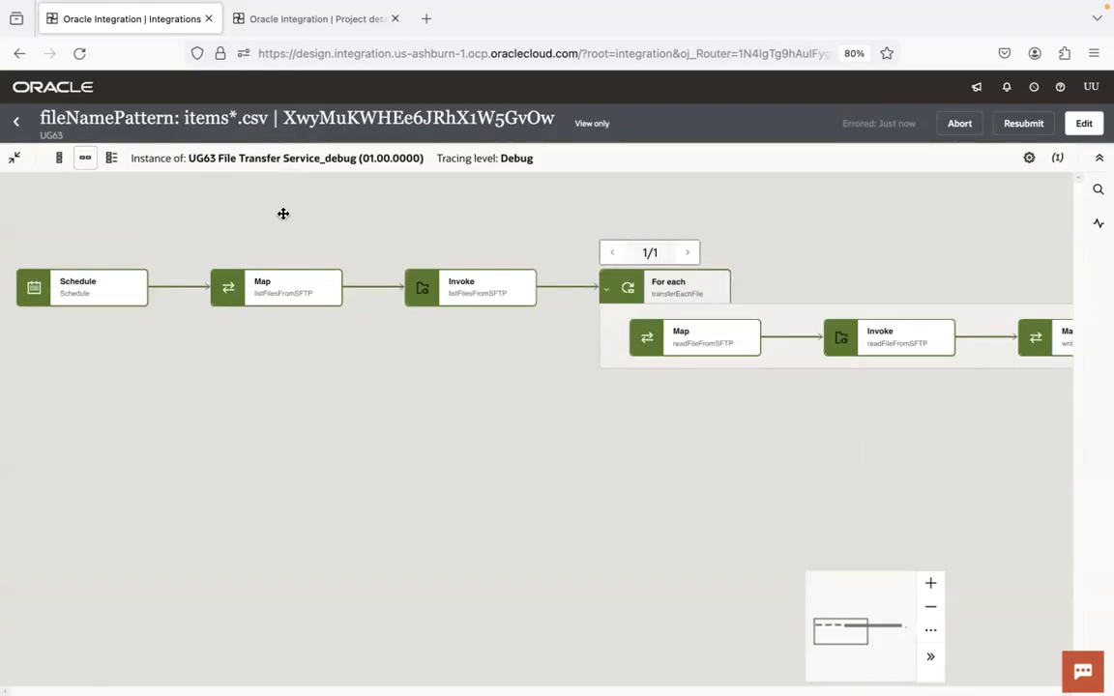
Leave the tracked instance and the run page for the UG63 project's Observe view, and refresh its integrations list
{"action": "left_click", "coordinate": [18, 121]}
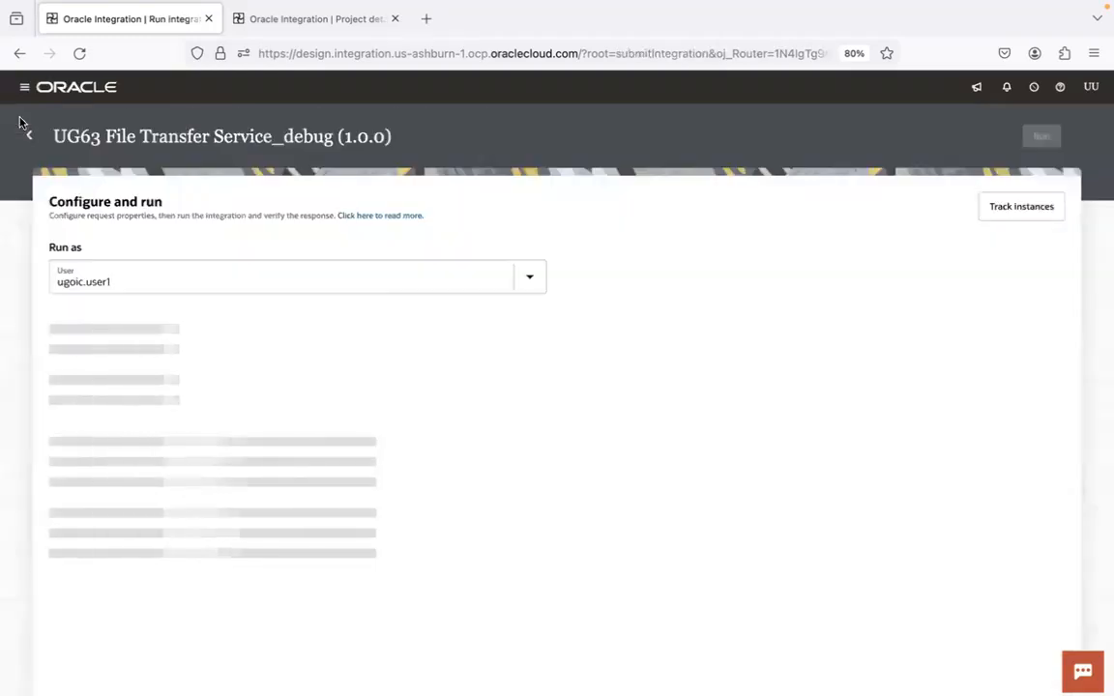
{"action": "left_click", "coordinate": [28, 137]}
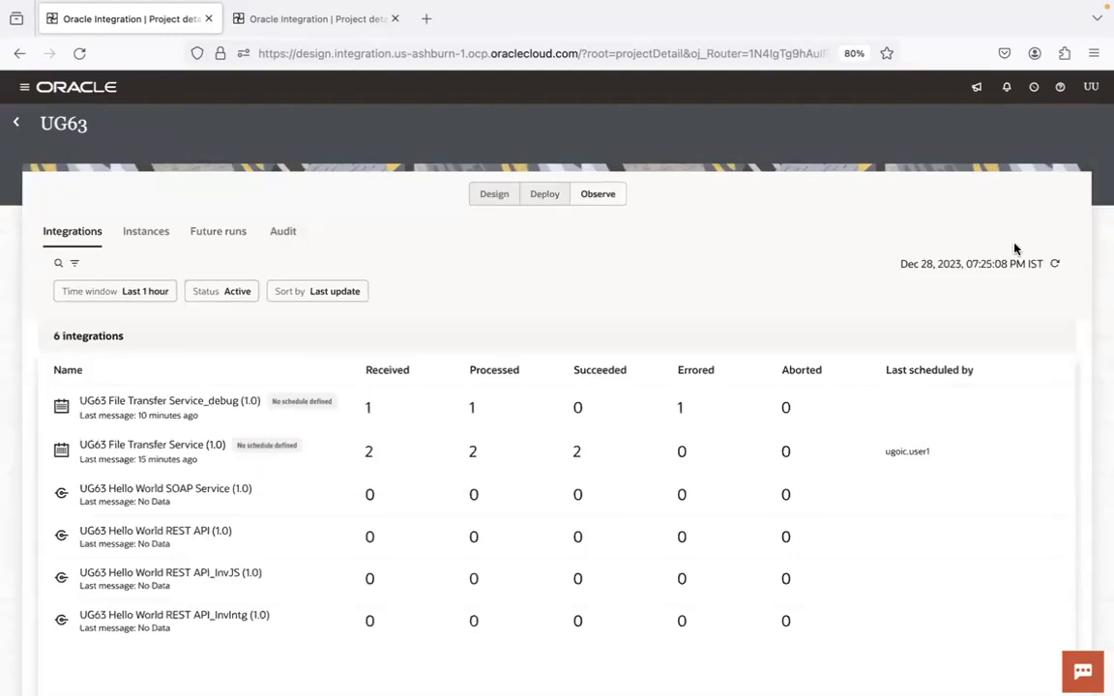
{"action": "left_click", "coordinate": [1048, 263]}
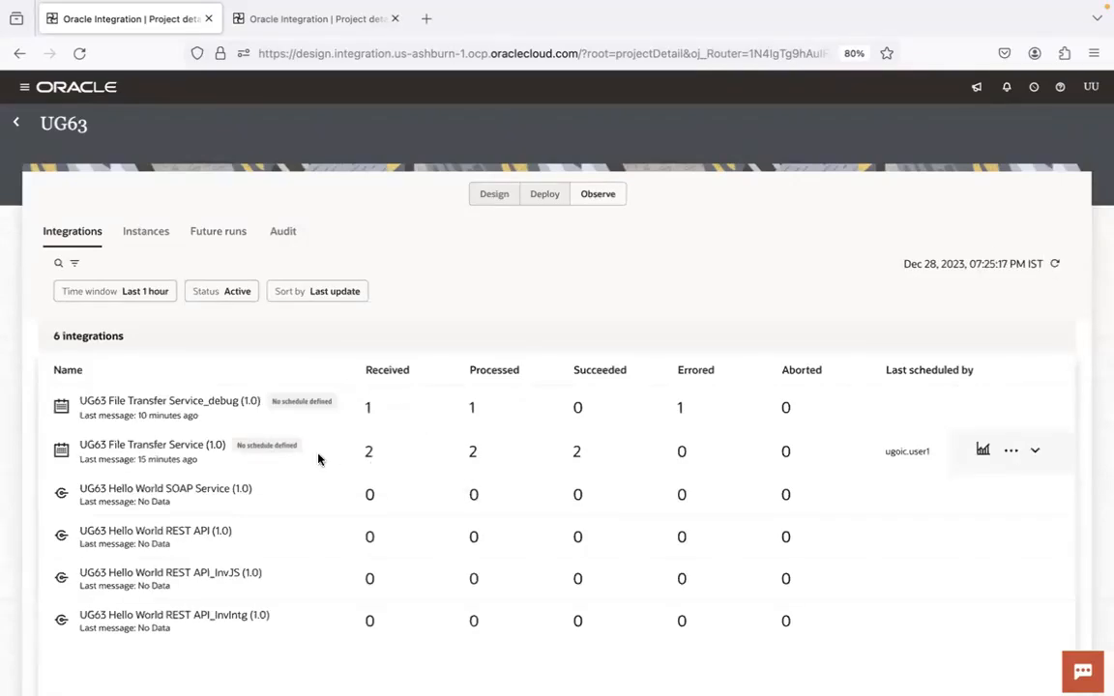